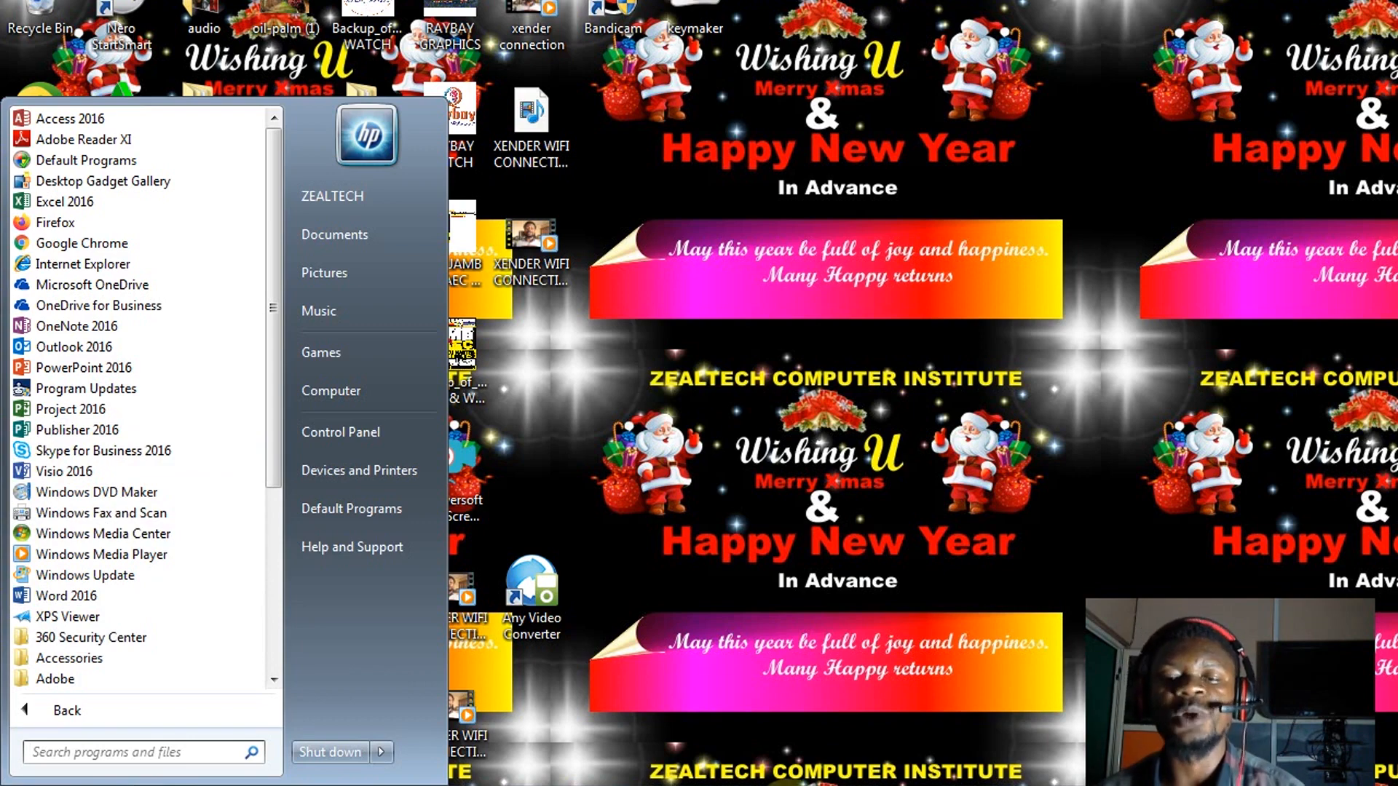
Start Word 2016 from the Windows 7 Start menu program list
{"action": "left_click", "coordinate": [784, 785]}
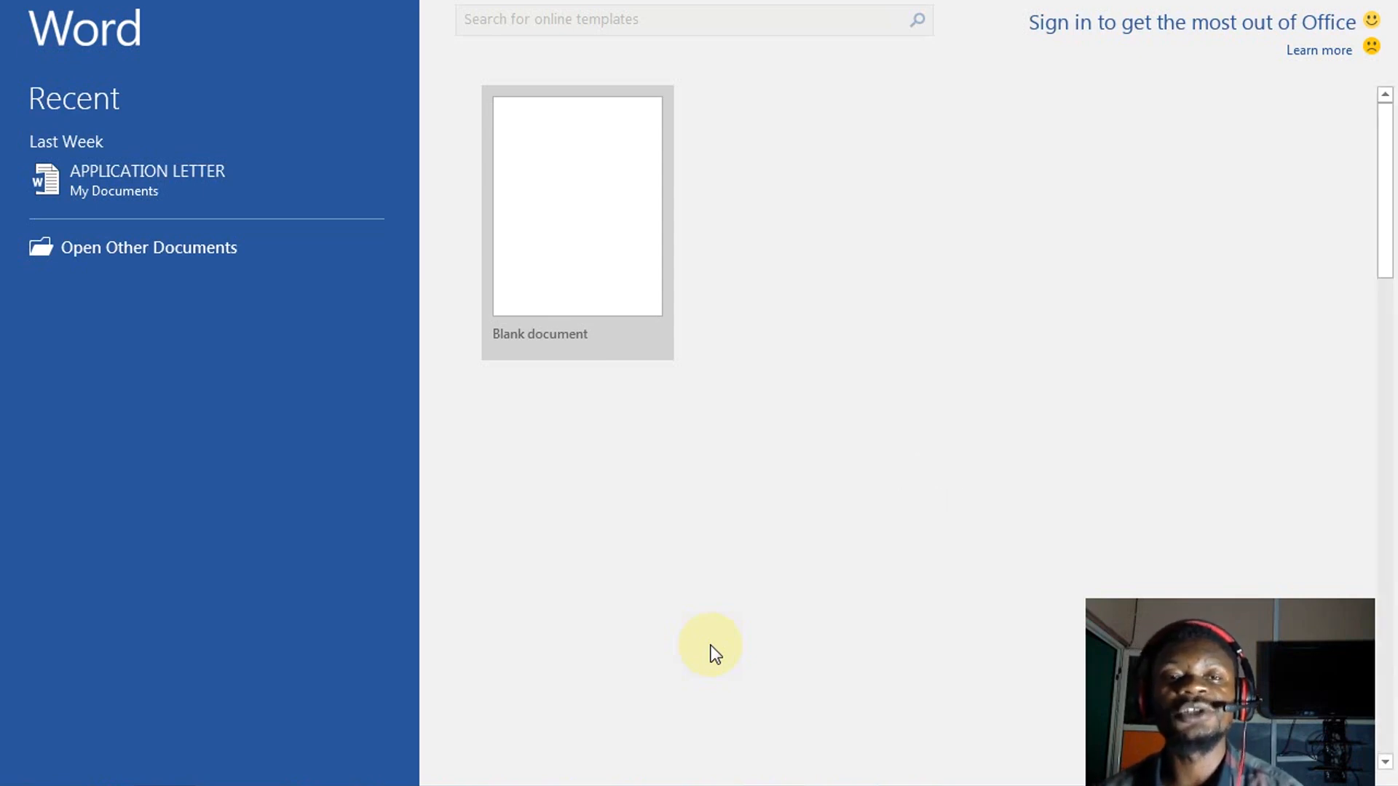
Open a new Blank document from the Word start screen
{"action": "left_click", "coordinate": [574, 233]}
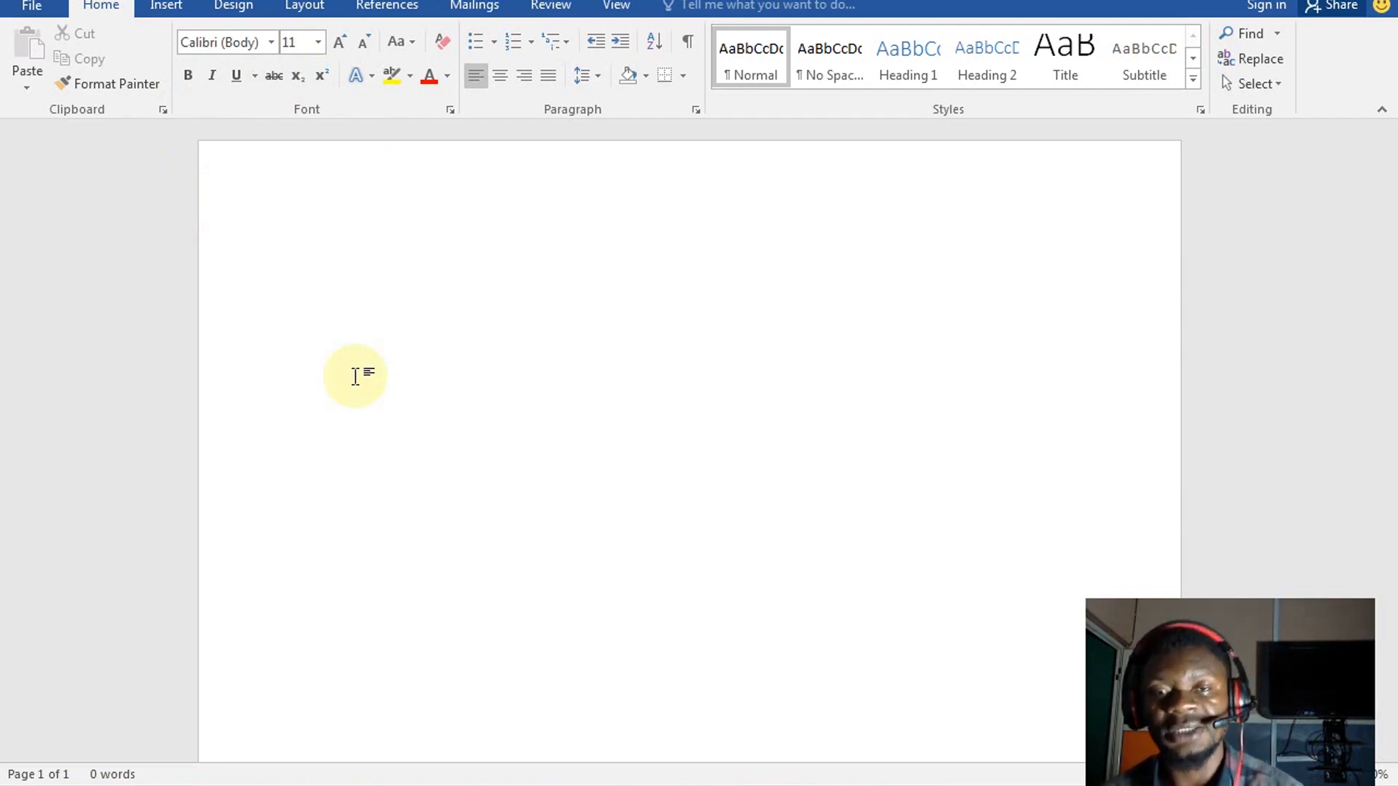
Set the document paper size to A5 (5.83" x 8.27")
{"action": "left_click", "coordinate": [310, 6]}
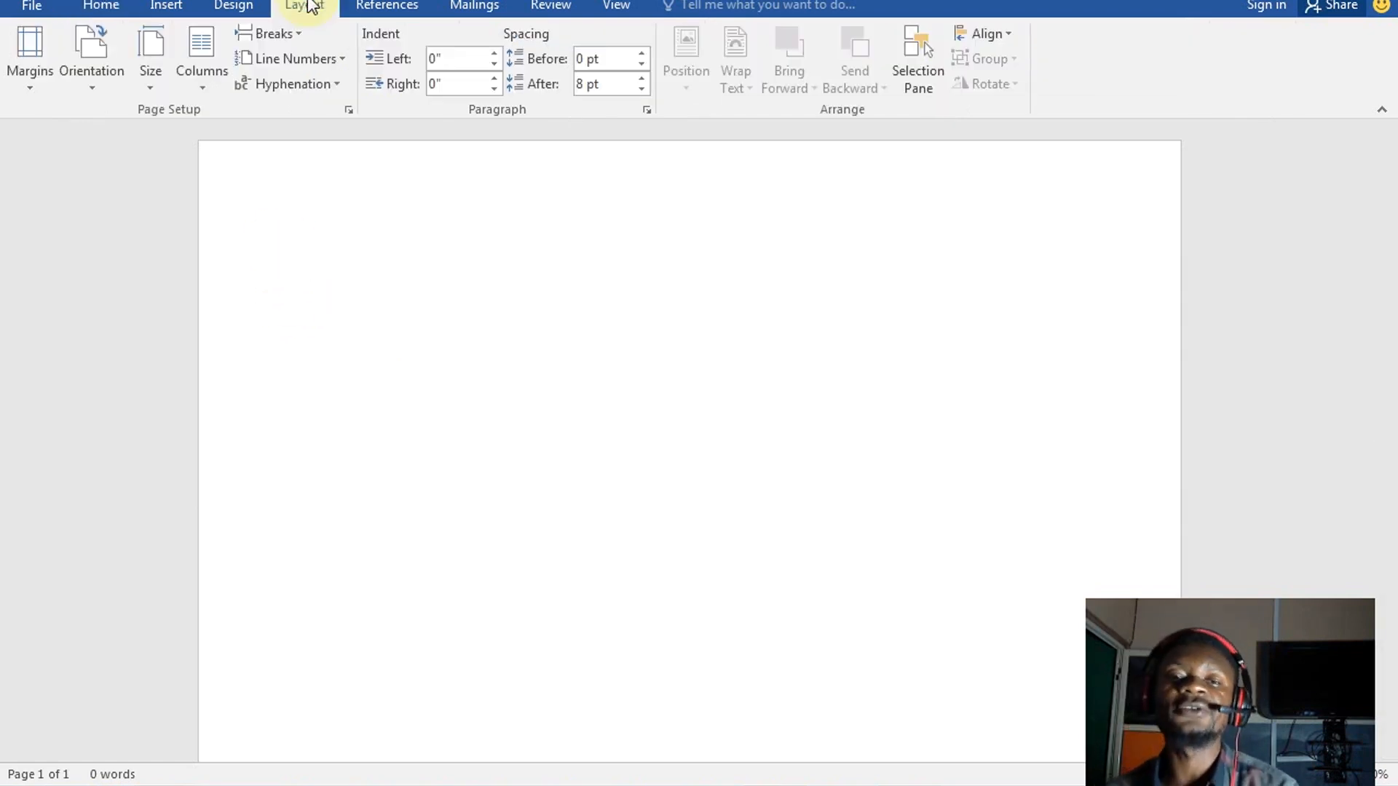
{"action": "left_click", "coordinate": [156, 89]}
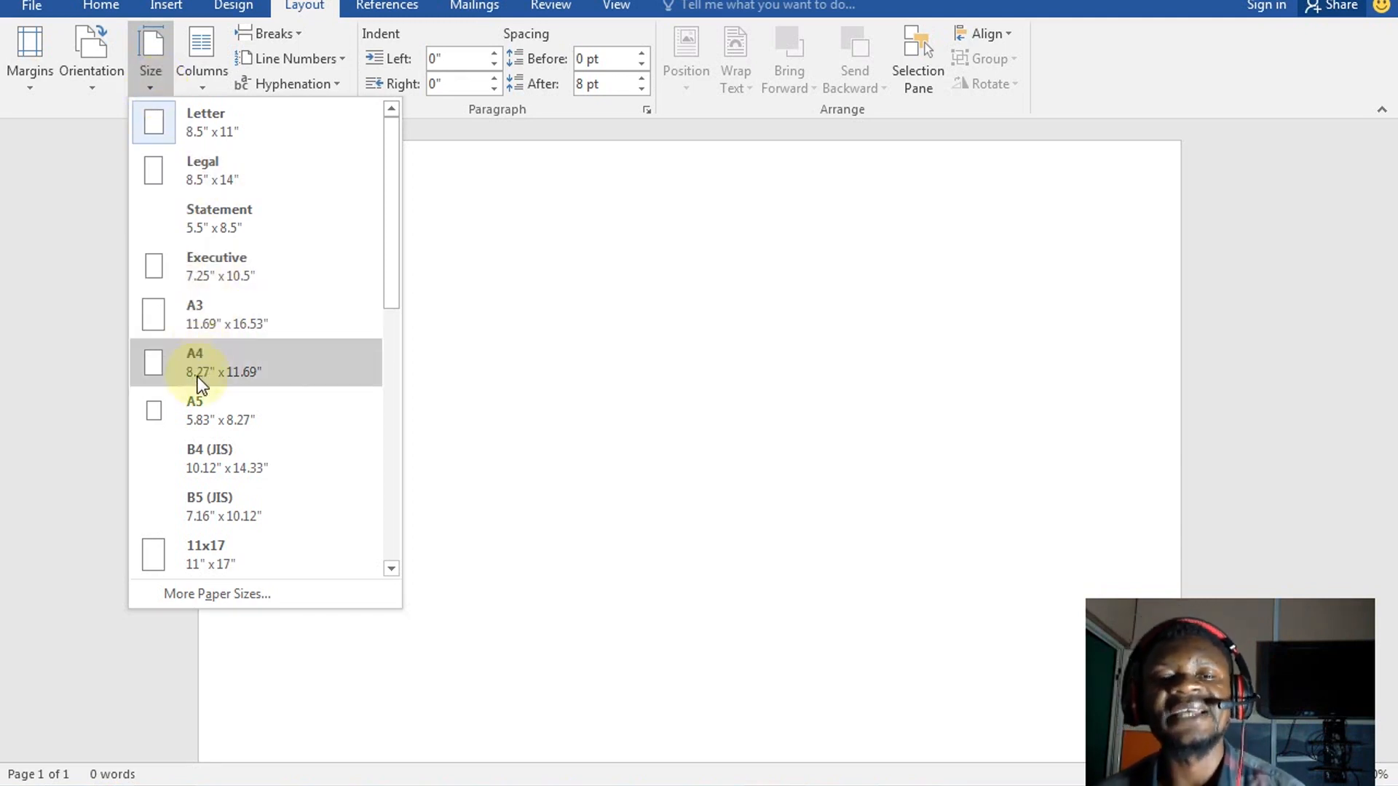
{"action": "left_click", "coordinate": [210, 420]}
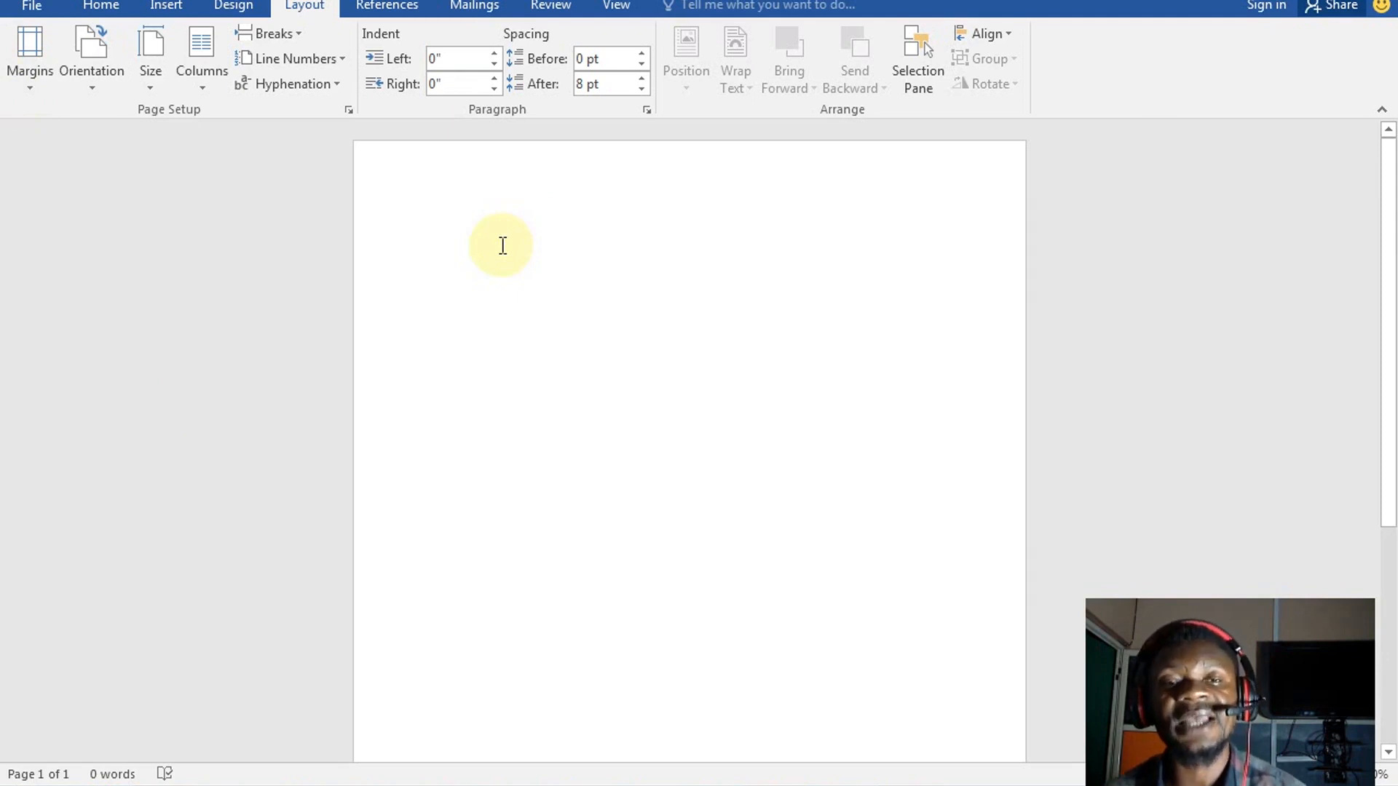
Switch the page to landscape orientation with Narrow 0.5-inch margins
{"action": "left_click", "coordinate": [94, 82]}
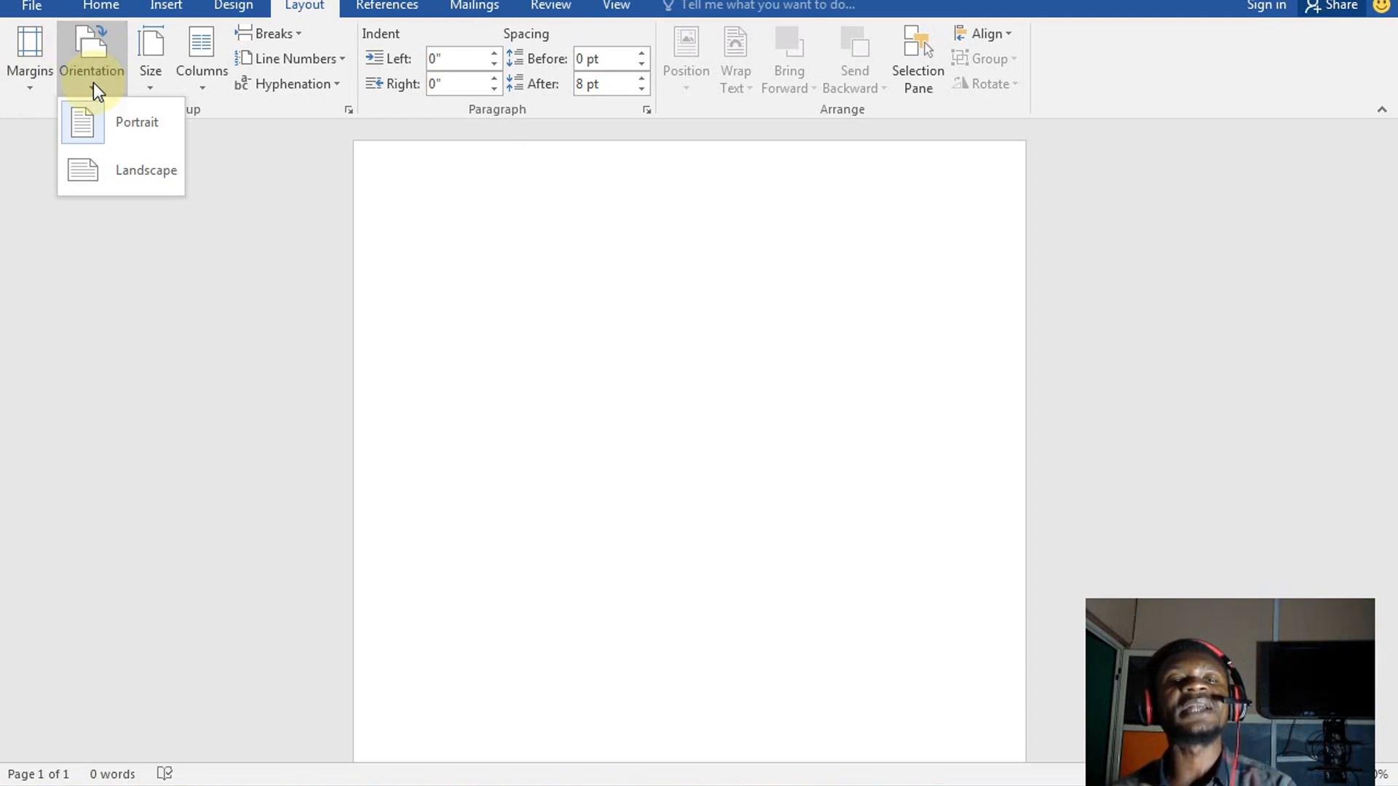
{"action": "left_click", "coordinate": [152, 169]}
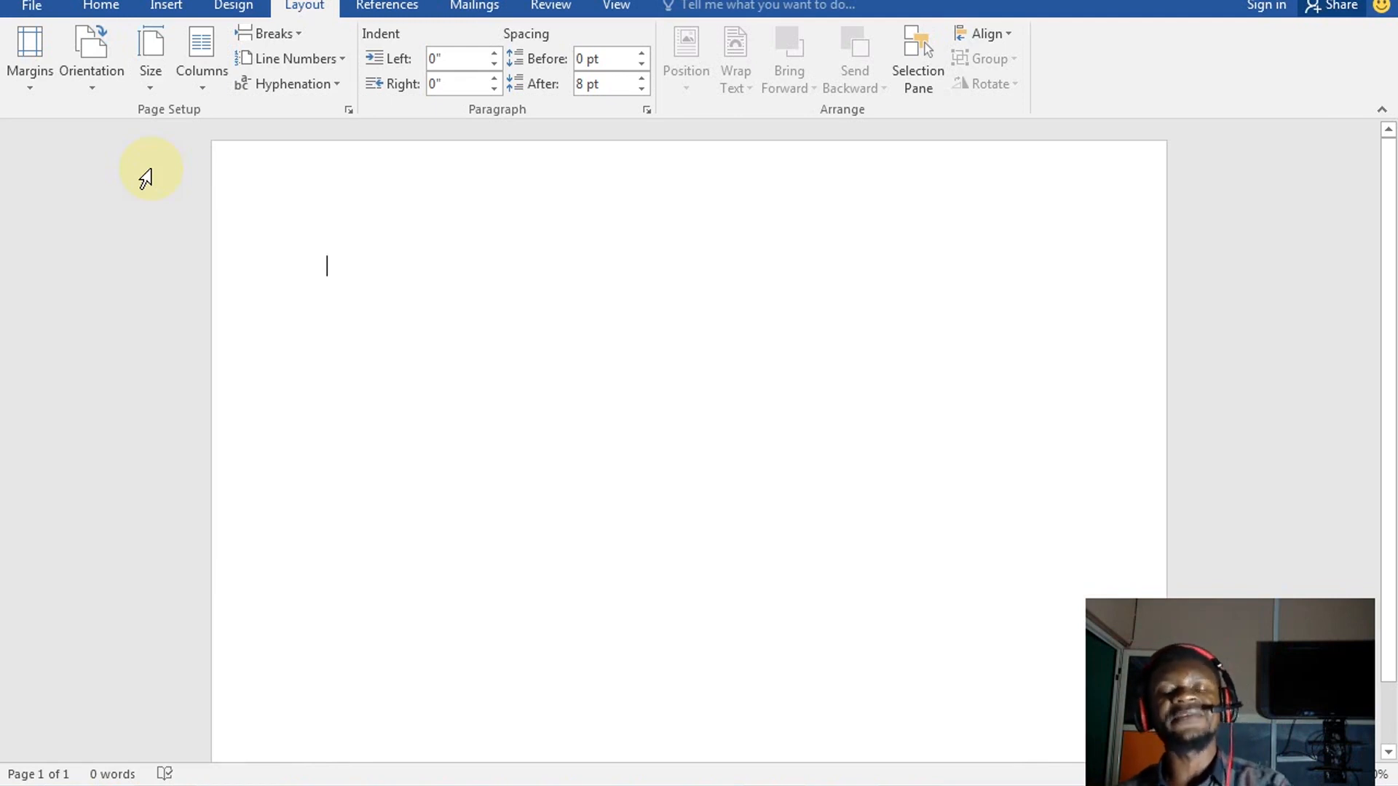
{"action": "left_click", "coordinate": [20, 90]}
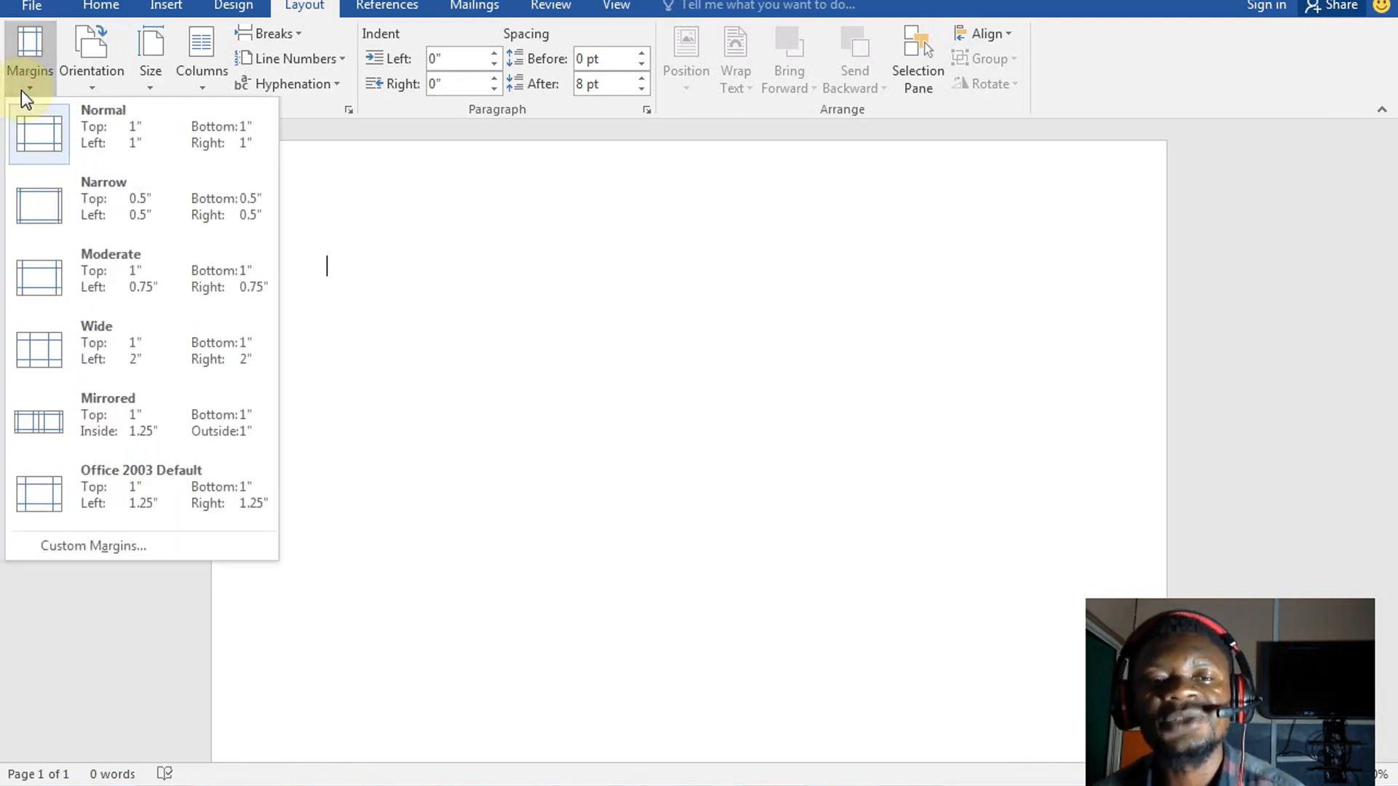
{"action": "left_click", "coordinate": [116, 215]}
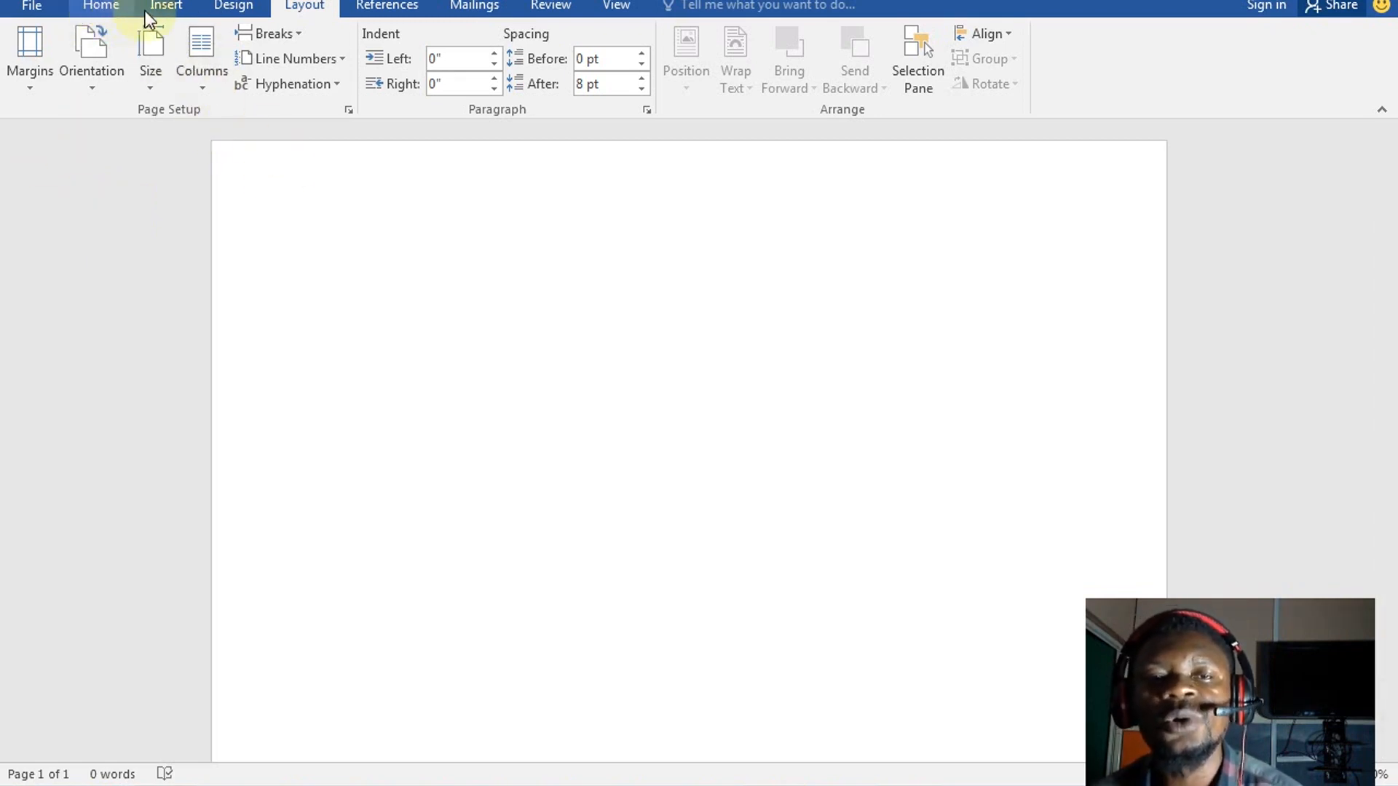
Pick the Rectangle shape from the Insert tab's Shapes gallery
{"action": "left_click", "coordinate": [163, 8]}
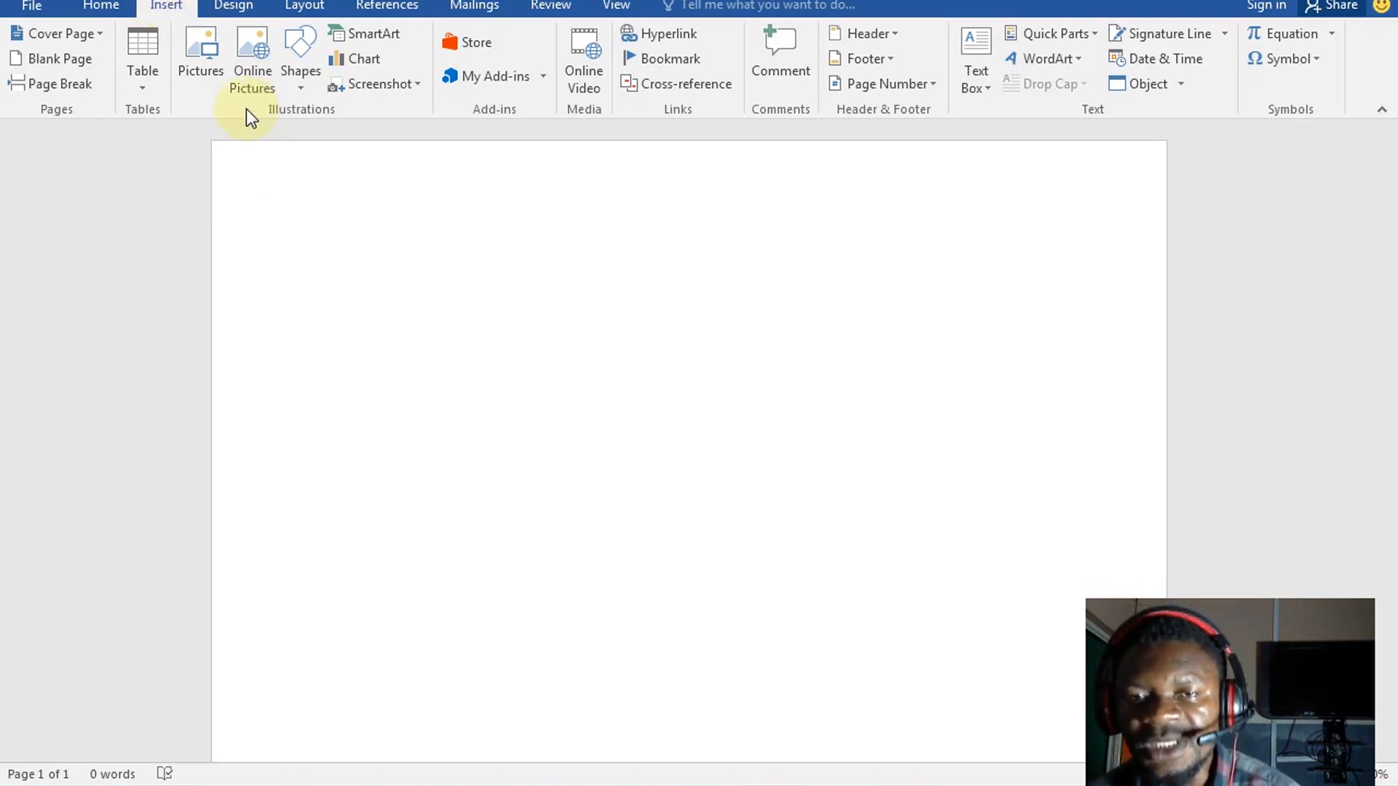
{"action": "left_click", "coordinate": [290, 81]}
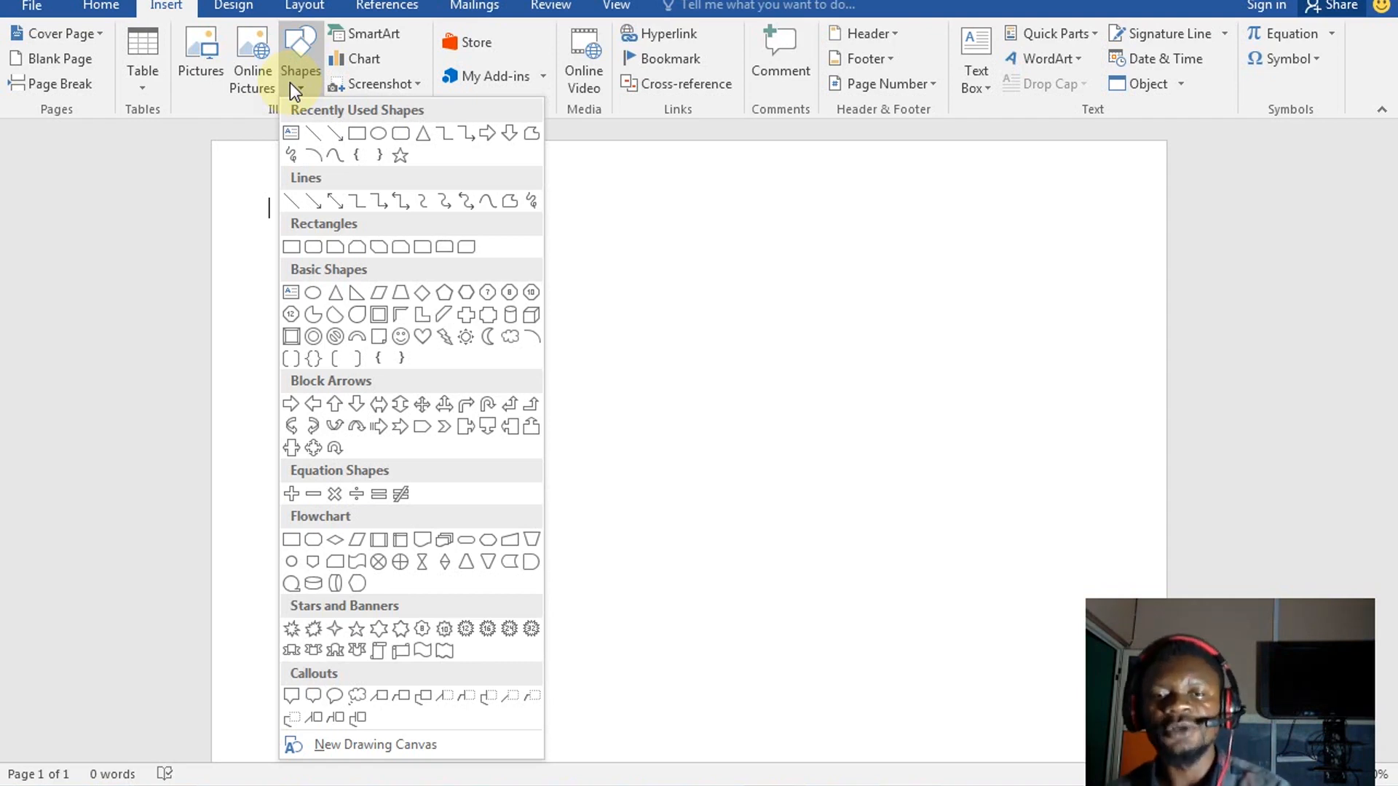
{"action": "left_click", "coordinate": [356, 134]}
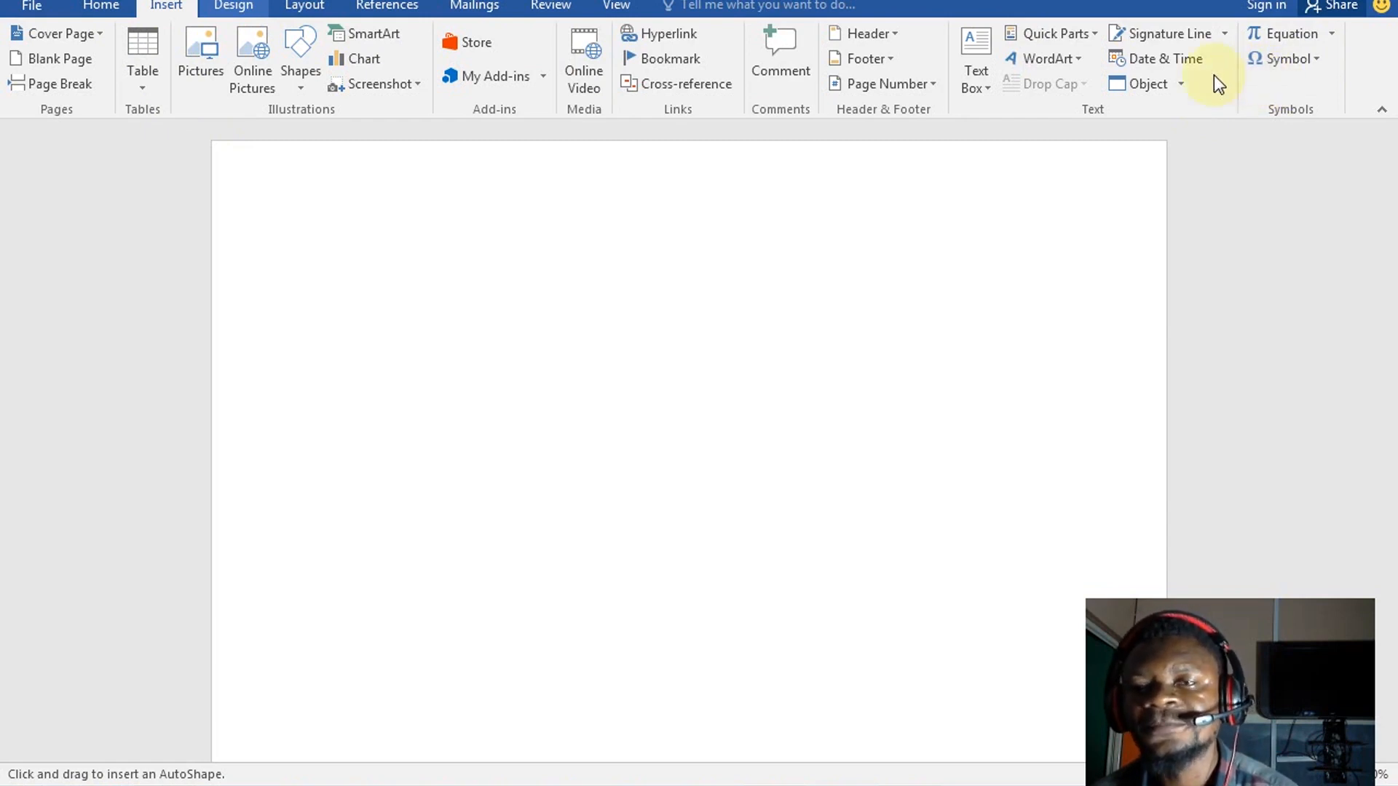
Fill the page background with a light-blue theme colour from Page Color
{"action": "left_click", "coordinate": [235, 8]}
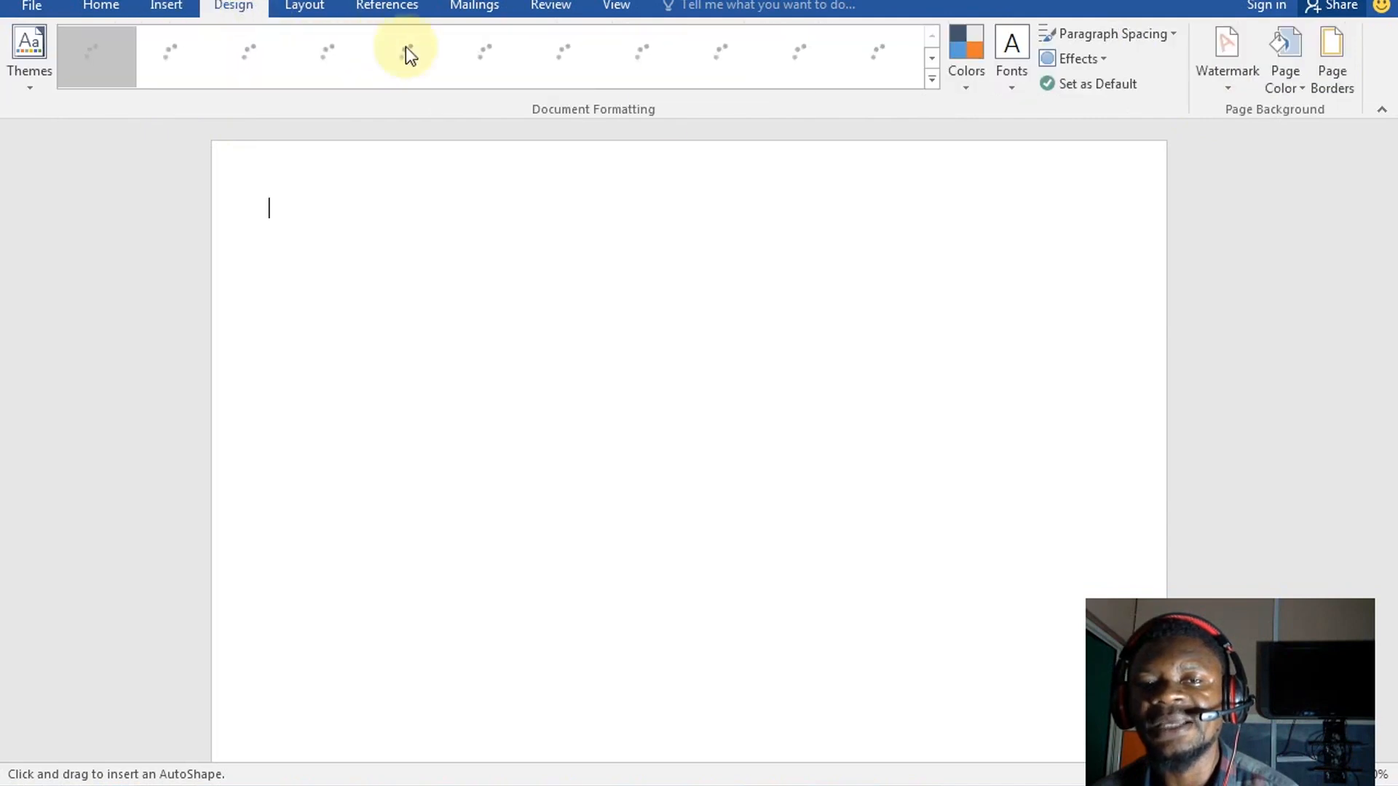
{"action": "left_click", "coordinate": [1294, 70]}
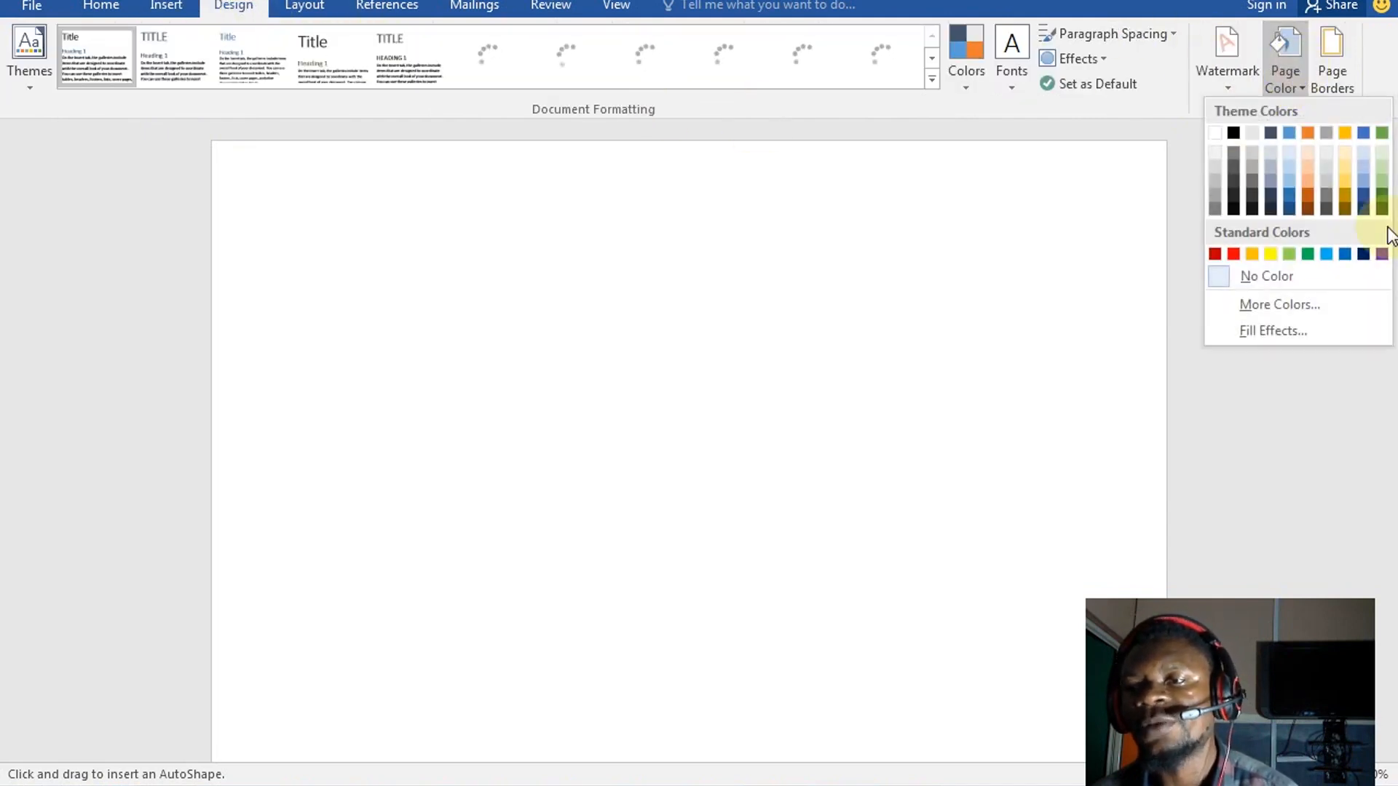
{"action": "left_click", "coordinate": [1291, 190]}
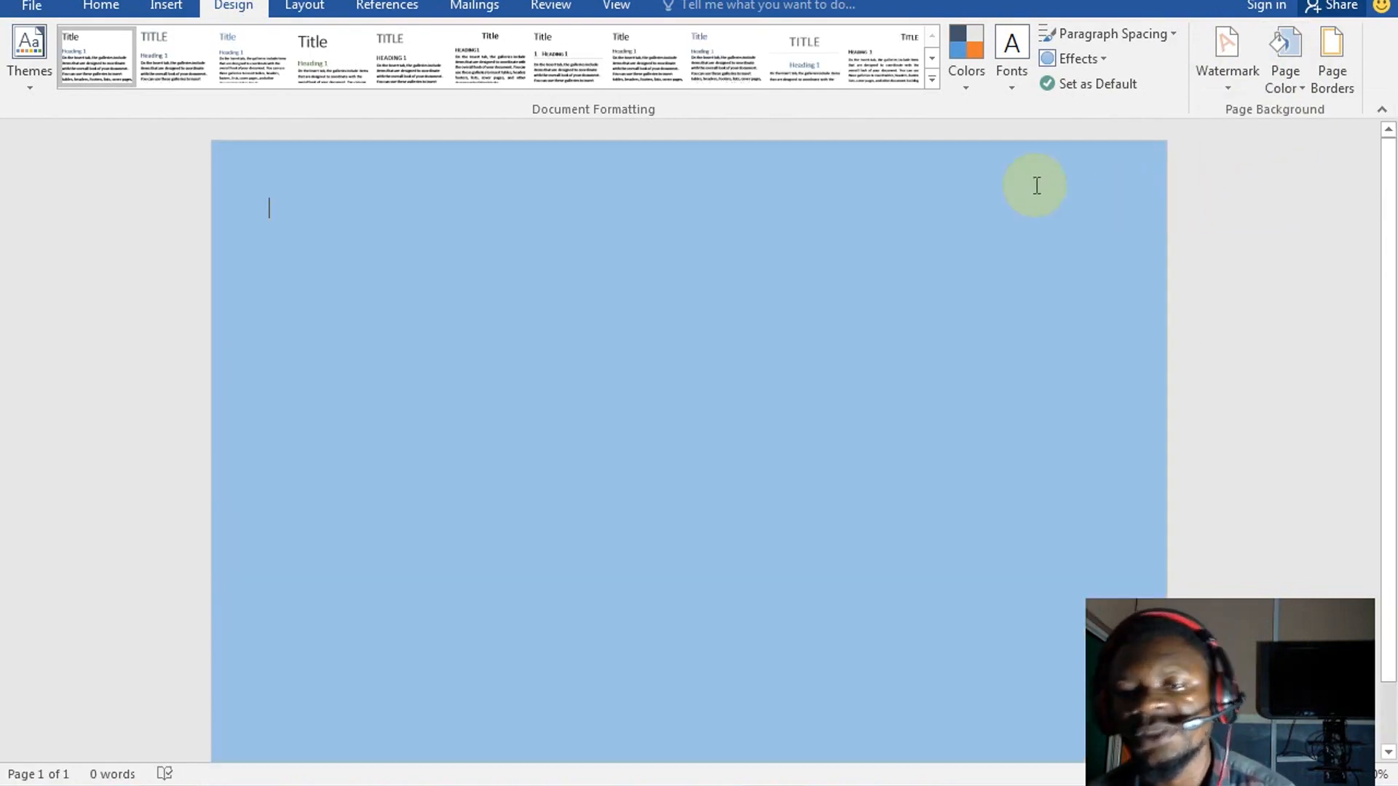
{"action": "left_click", "coordinate": [167, 6]}
Draw a rectangle banner across the top of the page, about 1.19" by 8.25"
{"action": "left_click", "coordinate": [309, 91]}
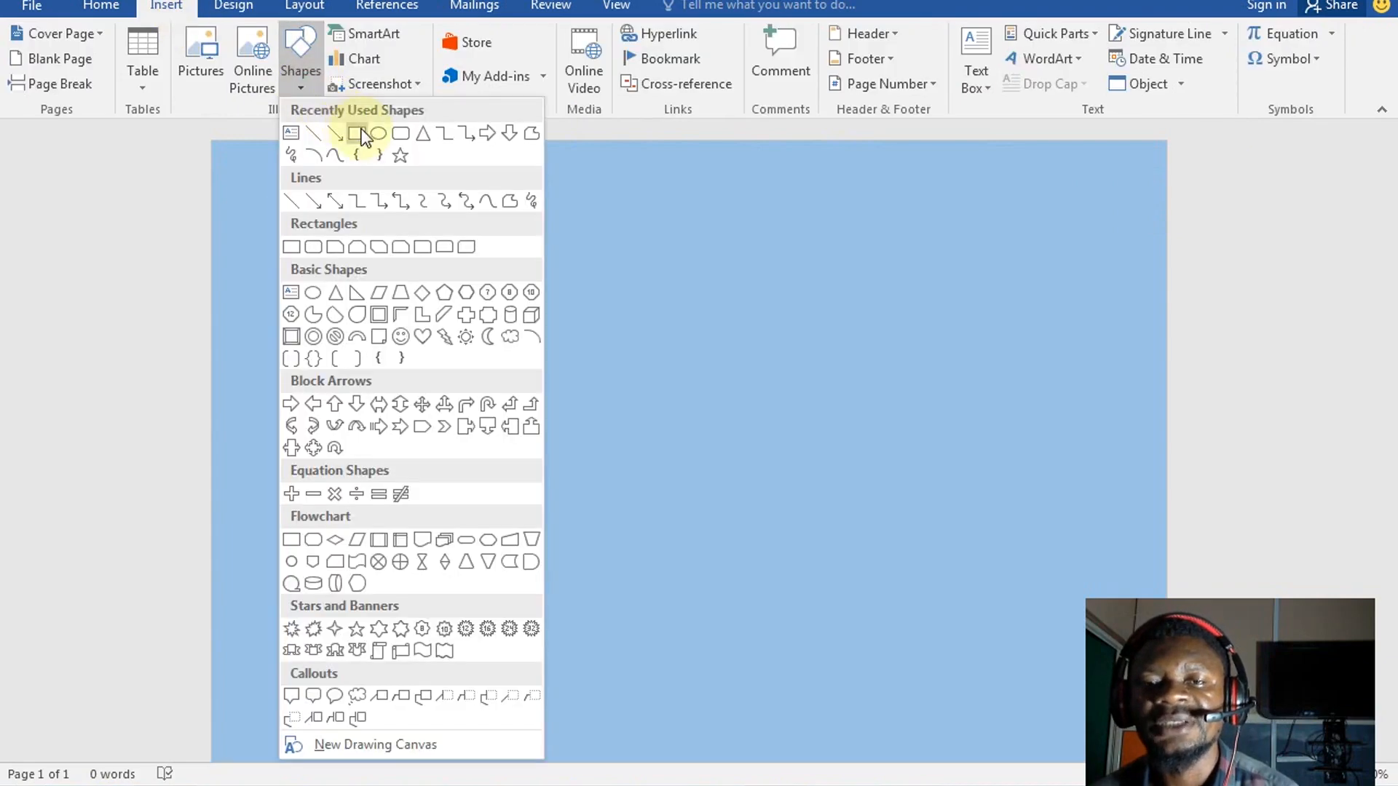
{"action": "left_click", "coordinate": [359, 131]}
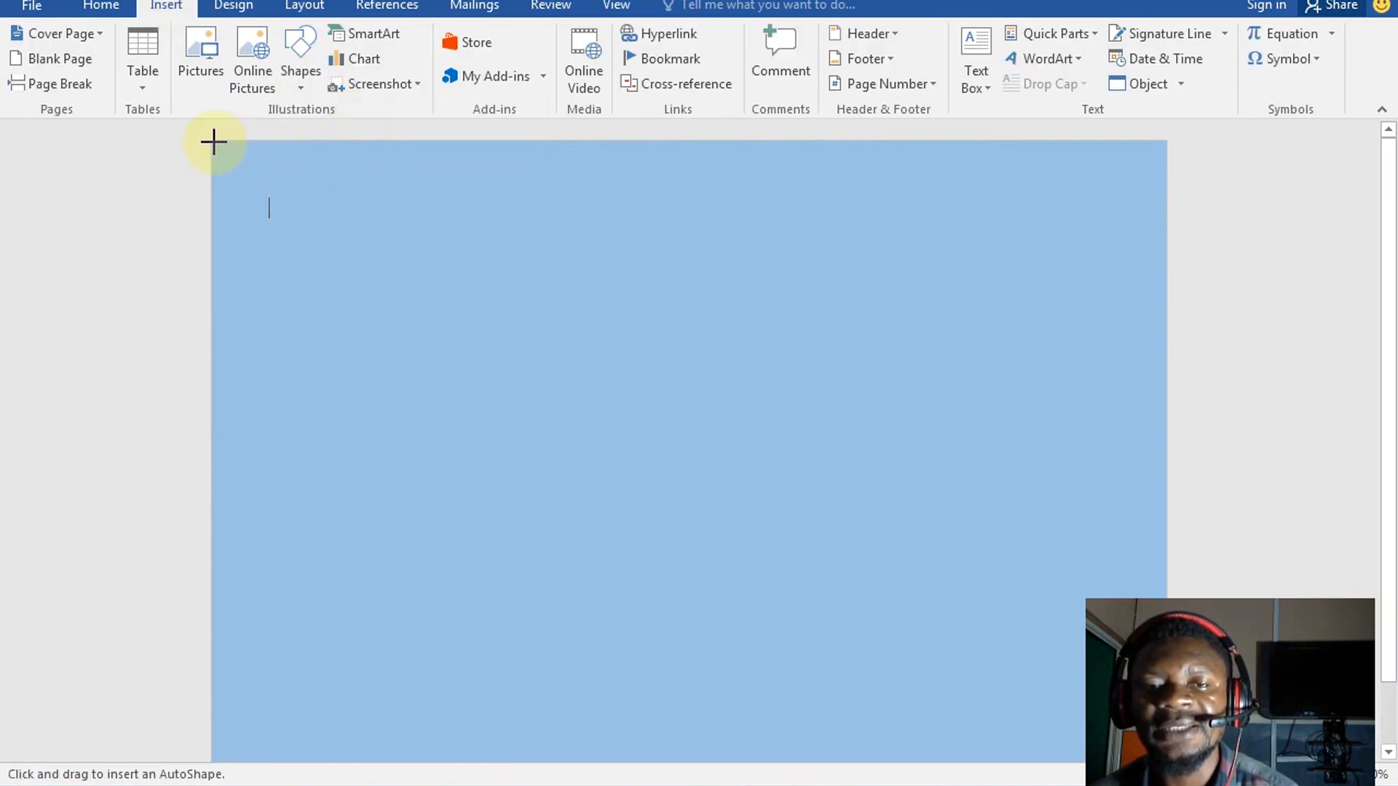
{"action": "left_click_drag", "start_coordinate": [212, 141], "coordinate": [1167, 279]}
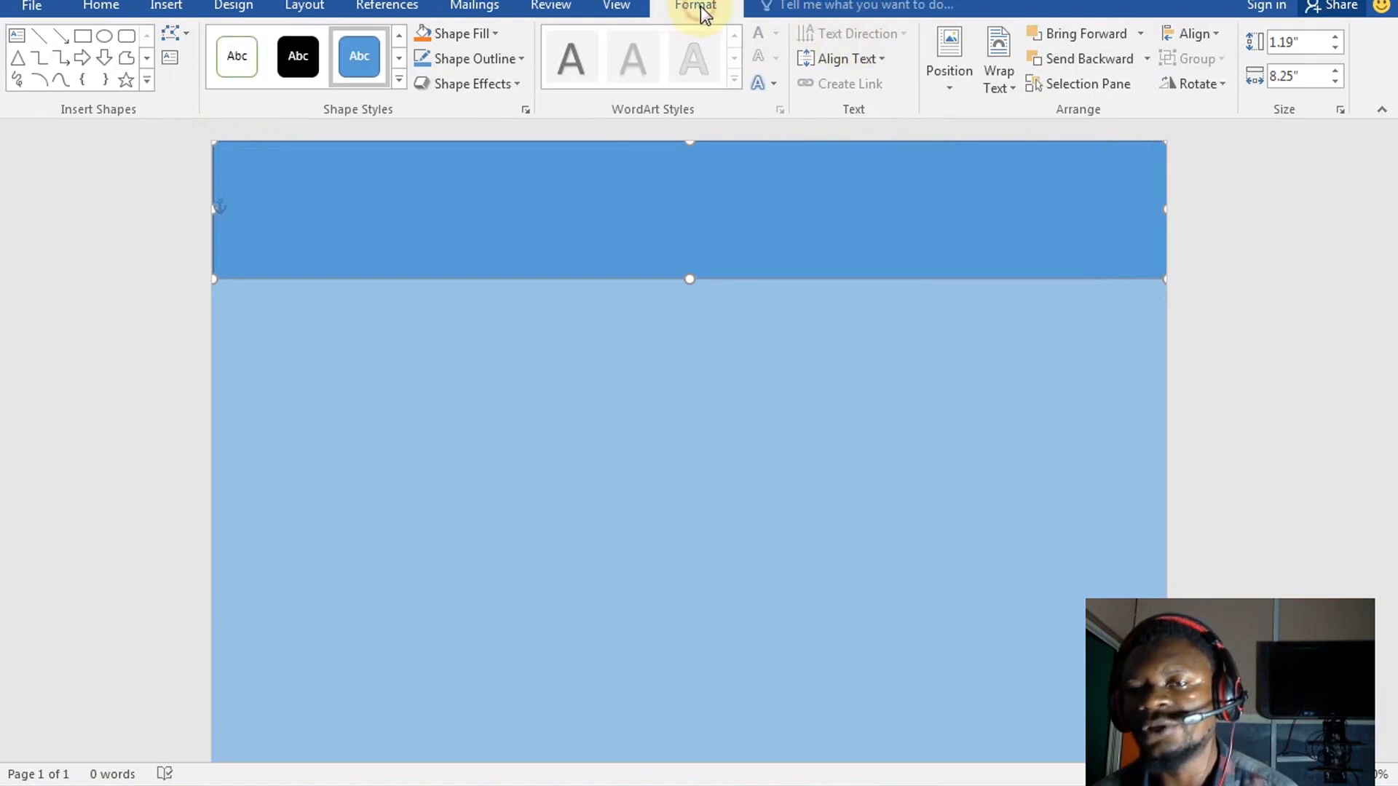
Fill the header rectangle dark blue and remove its outline
{"action": "left_click", "coordinate": [495, 33]}
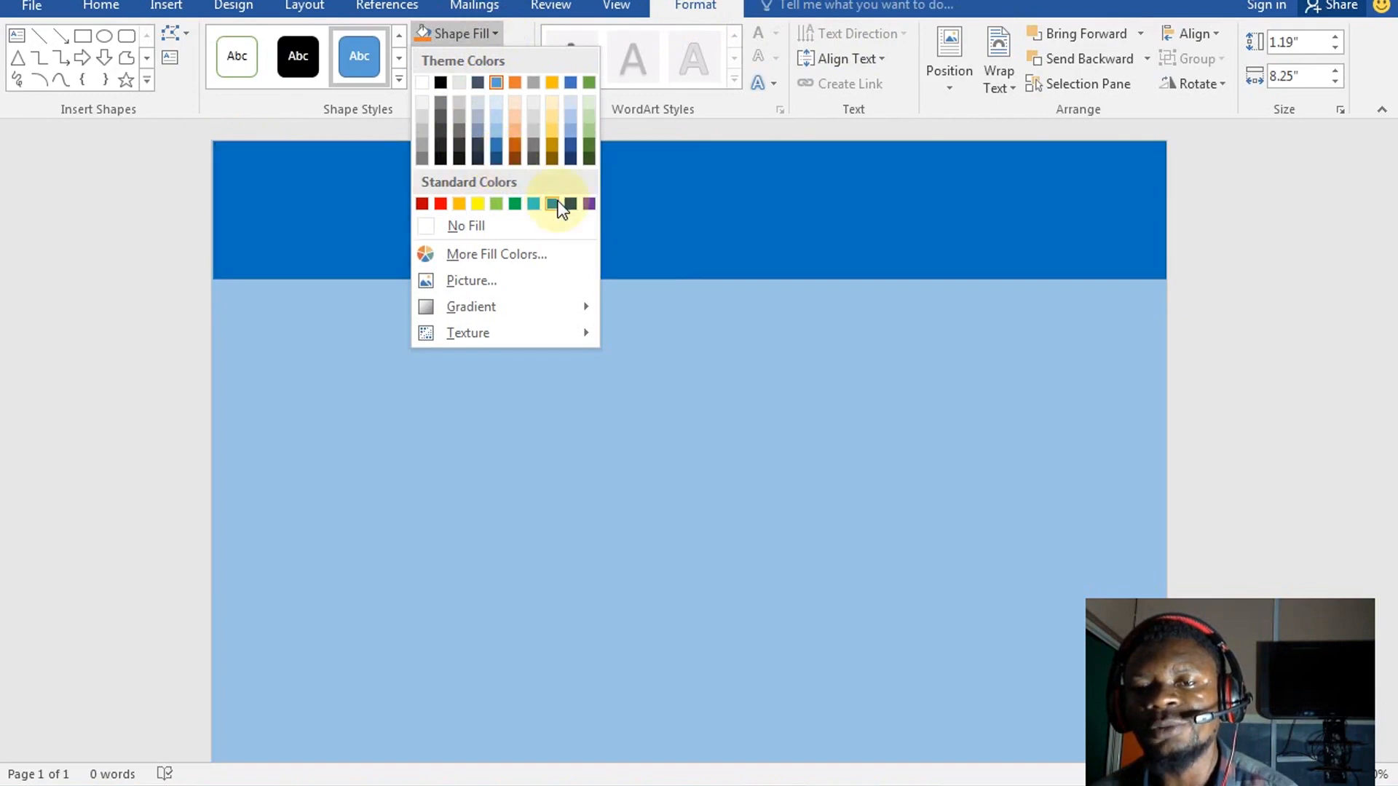
{"action": "left_click", "coordinate": [499, 160]}
{"action": "left_click", "coordinate": [776, 395]}
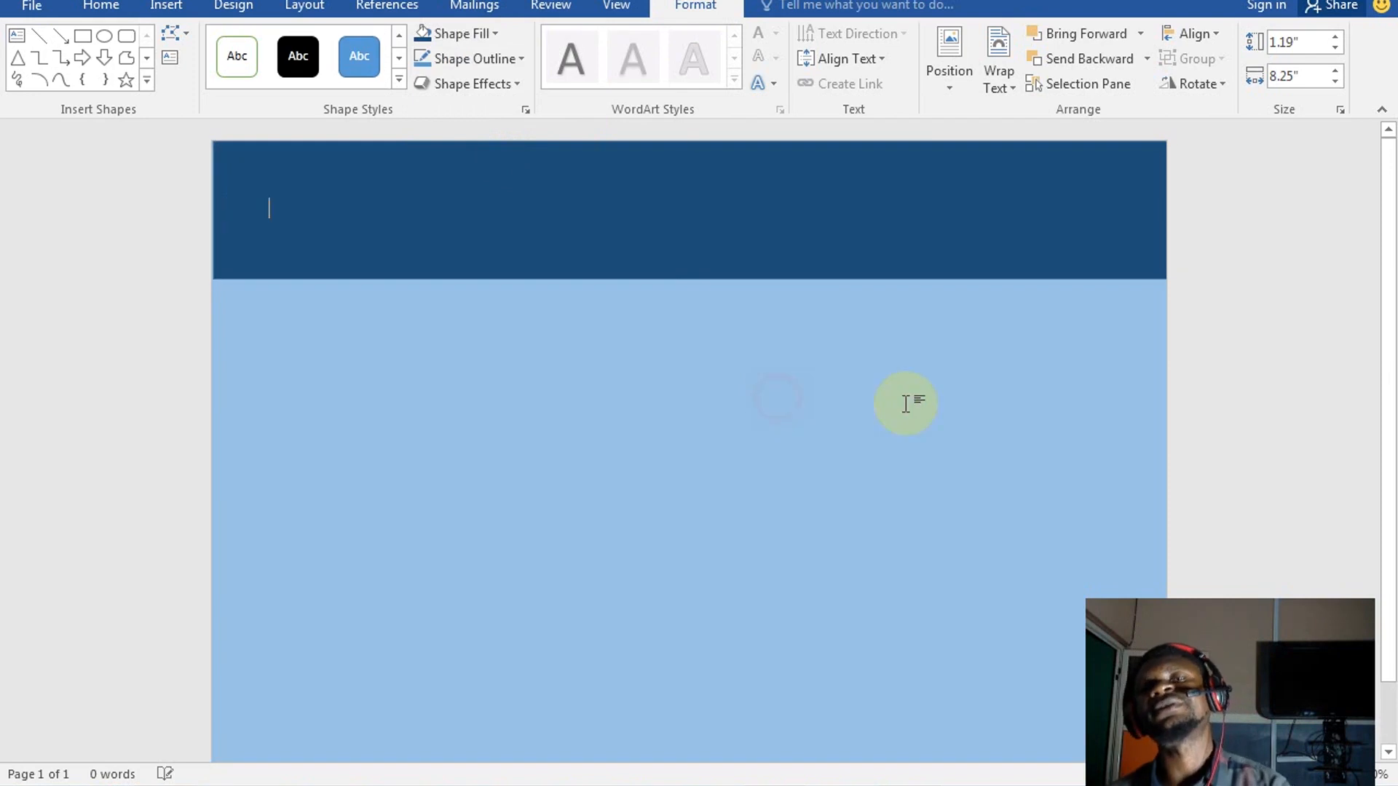
{"action": "left_click", "coordinate": [566, 236]}
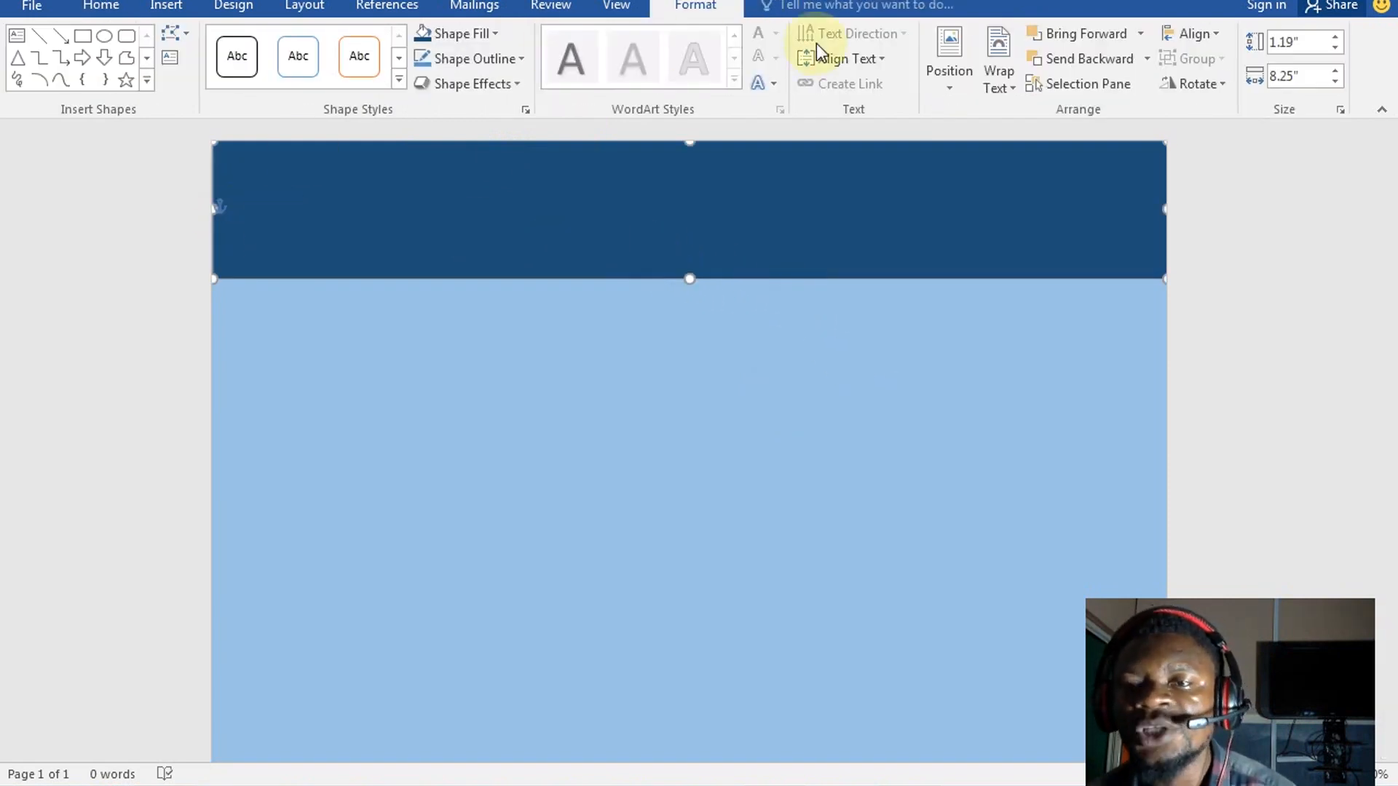
{"action": "left_click", "coordinate": [491, 60]}
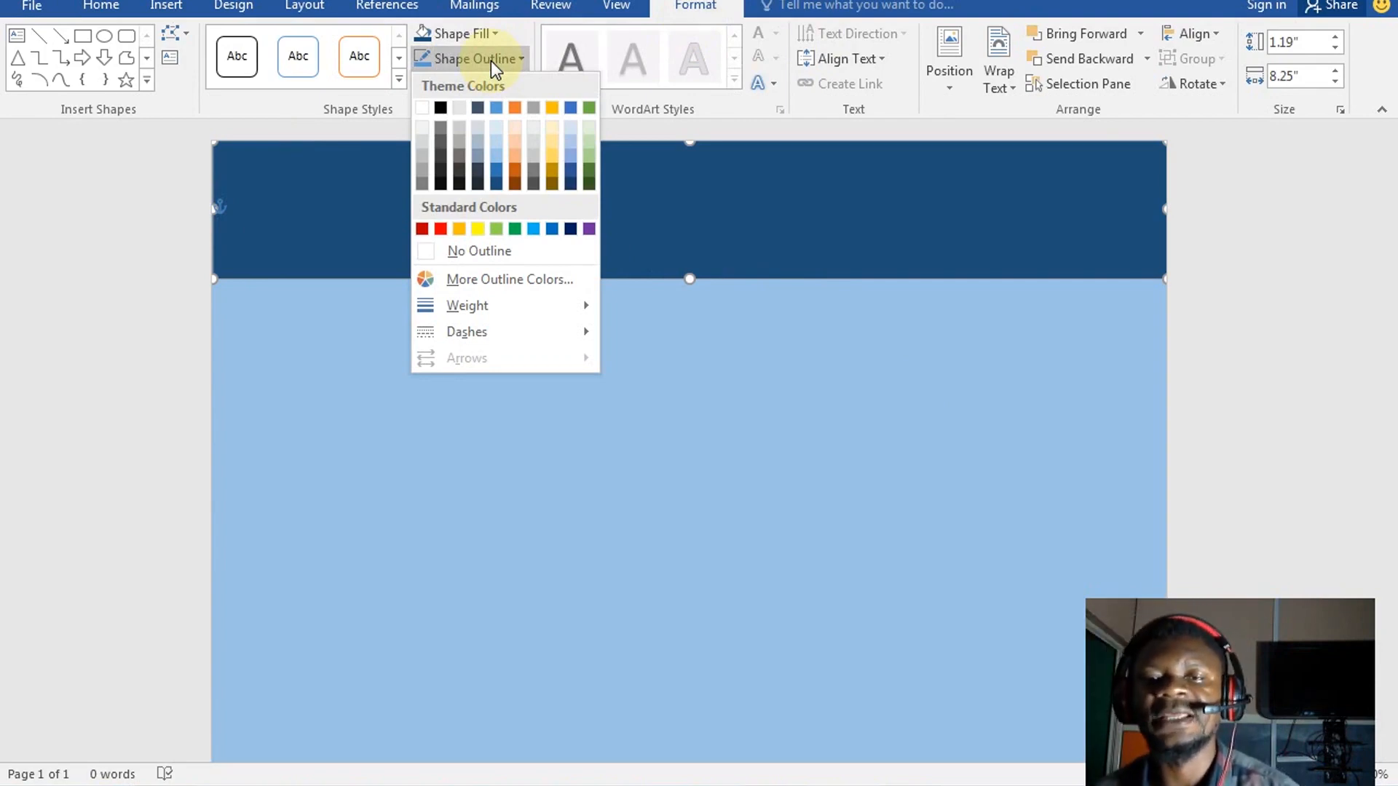
{"action": "left_click", "coordinate": [475, 259]}
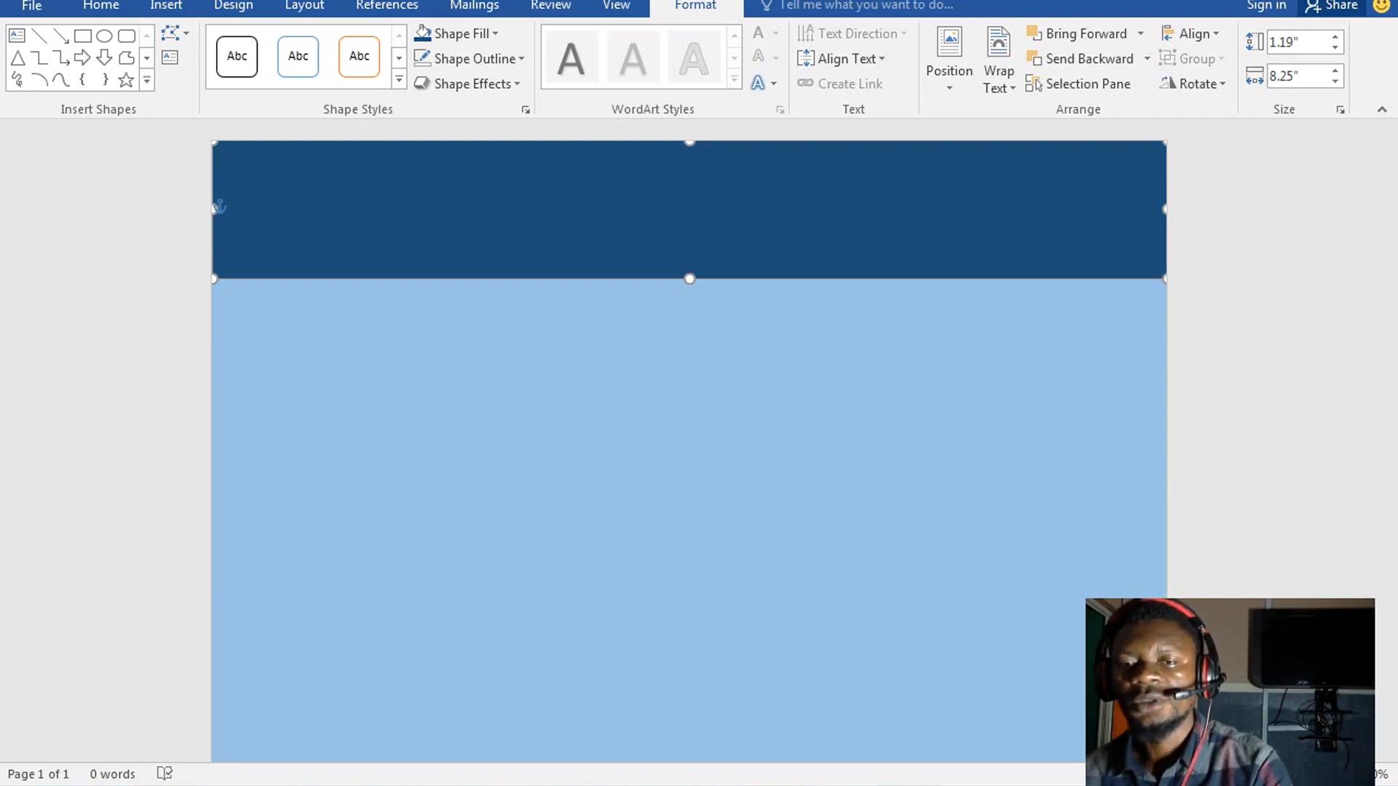
Draw a thin bar along the header's bottom edge and fill it red
{"action": "left_click", "coordinate": [82, 35]}
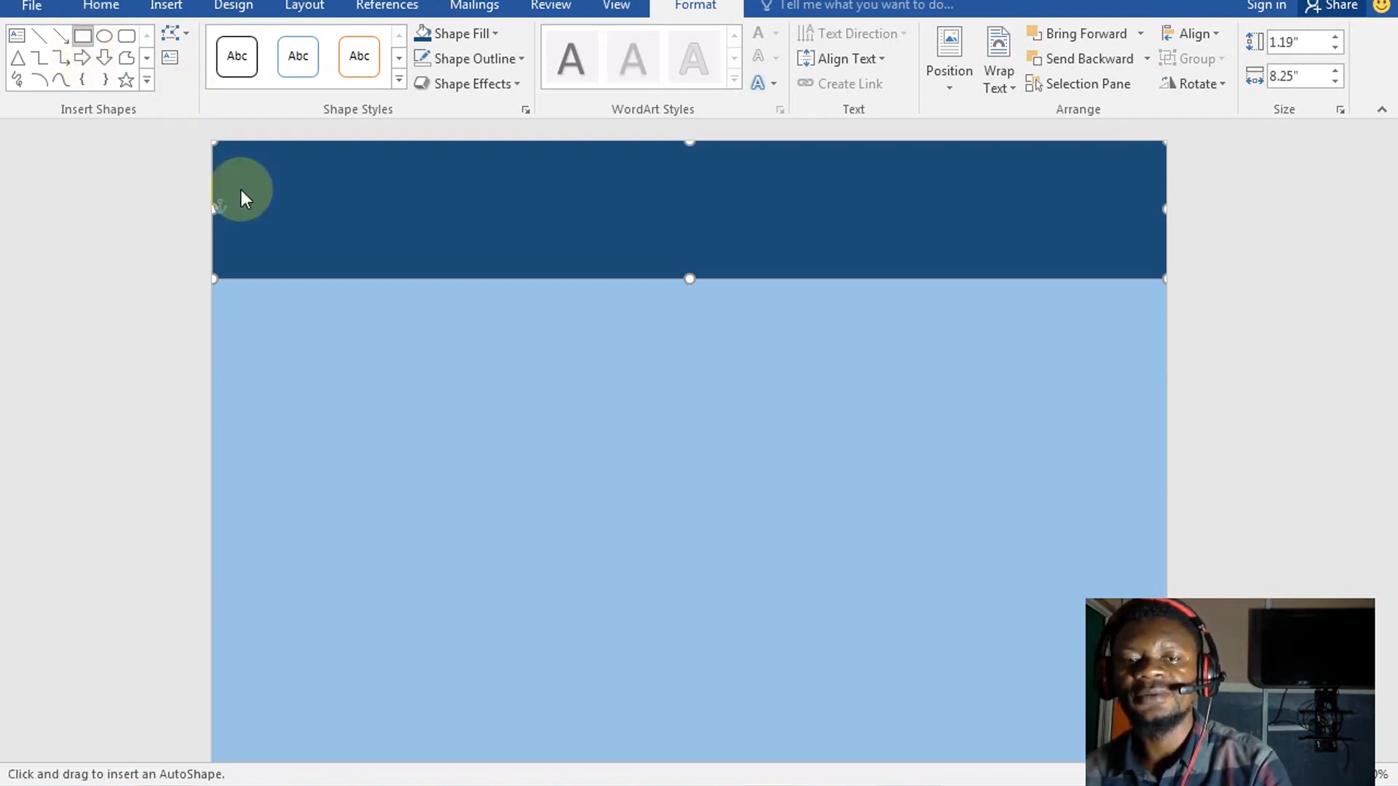
{"action": "left_click_drag", "start_coordinate": [213, 278], "coordinate": [1164, 292]}
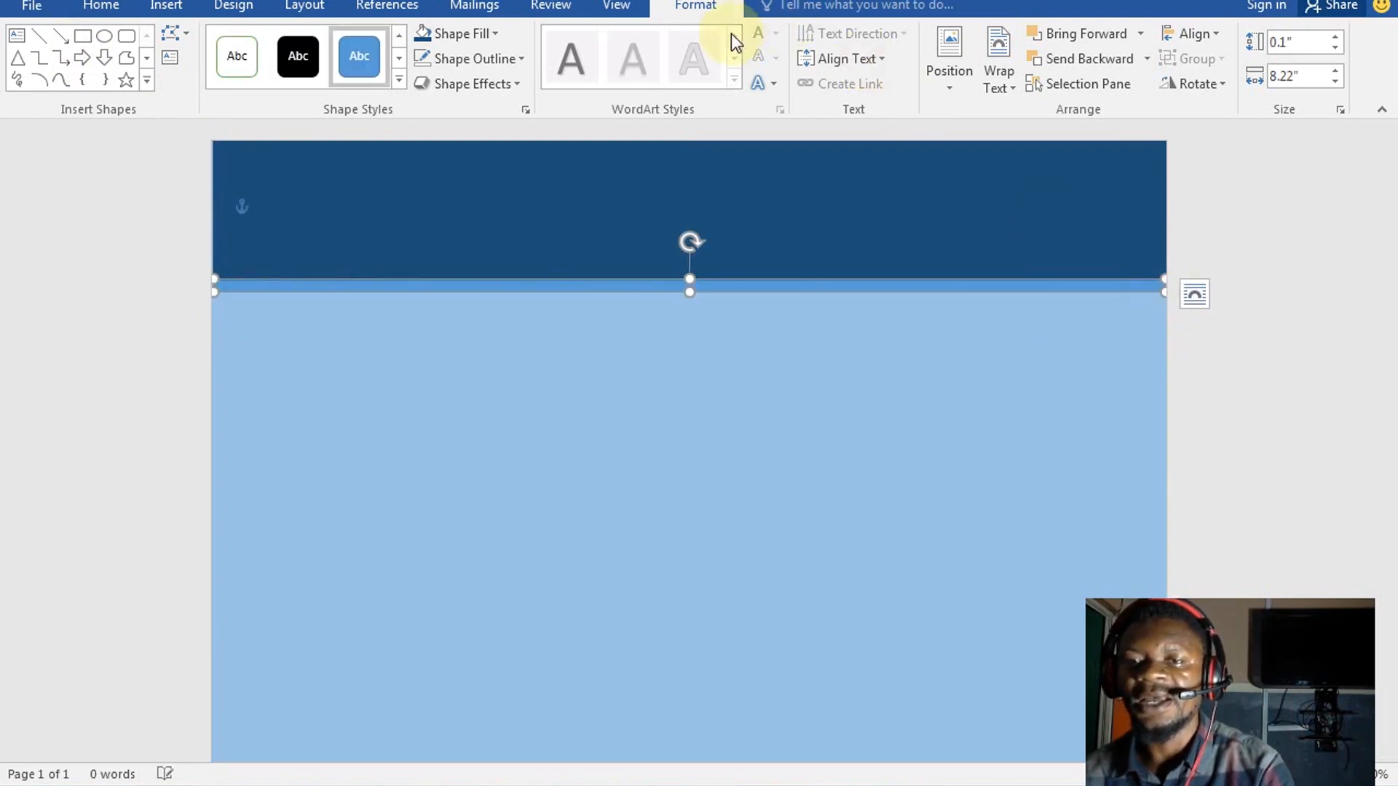
{"action": "left_click", "coordinate": [464, 35]}
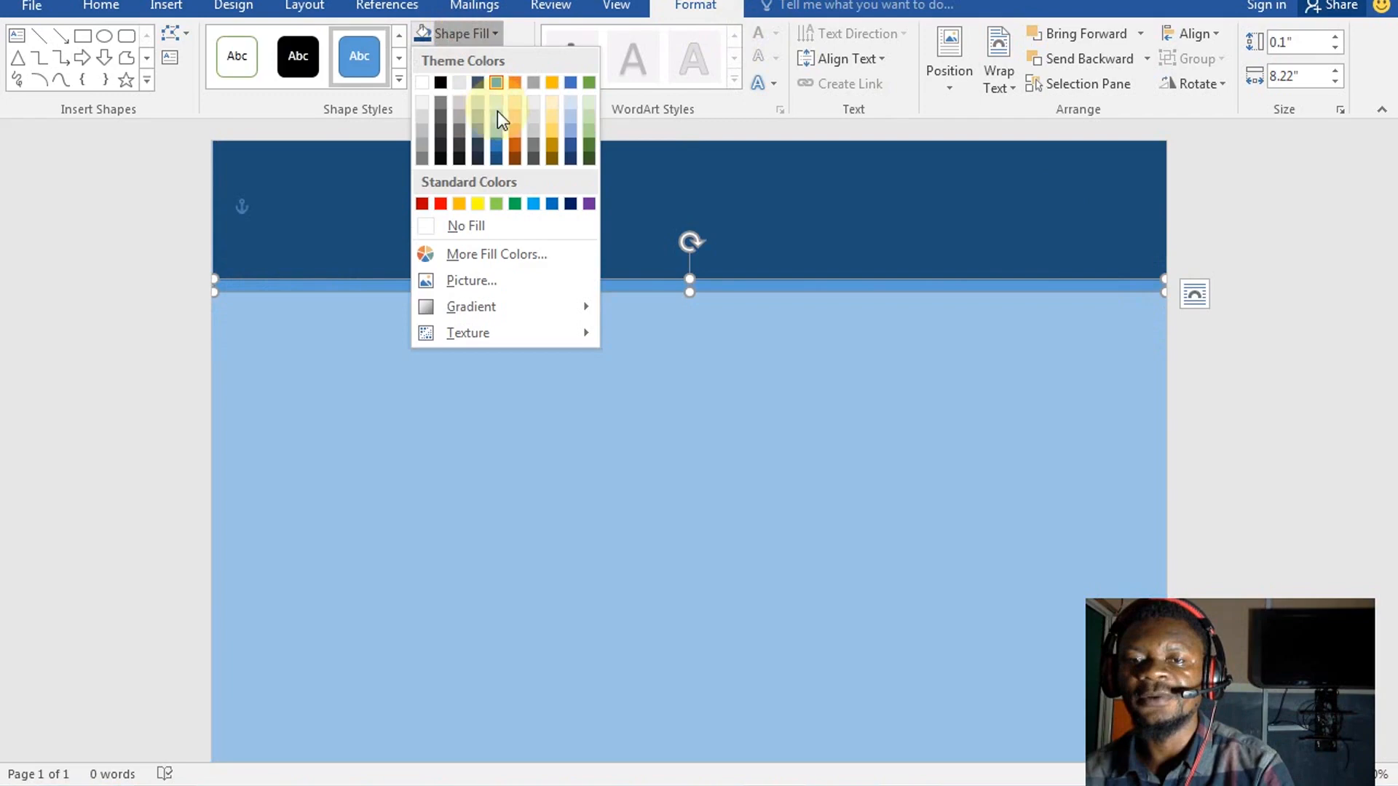
{"action": "left_click", "coordinate": [422, 204]}
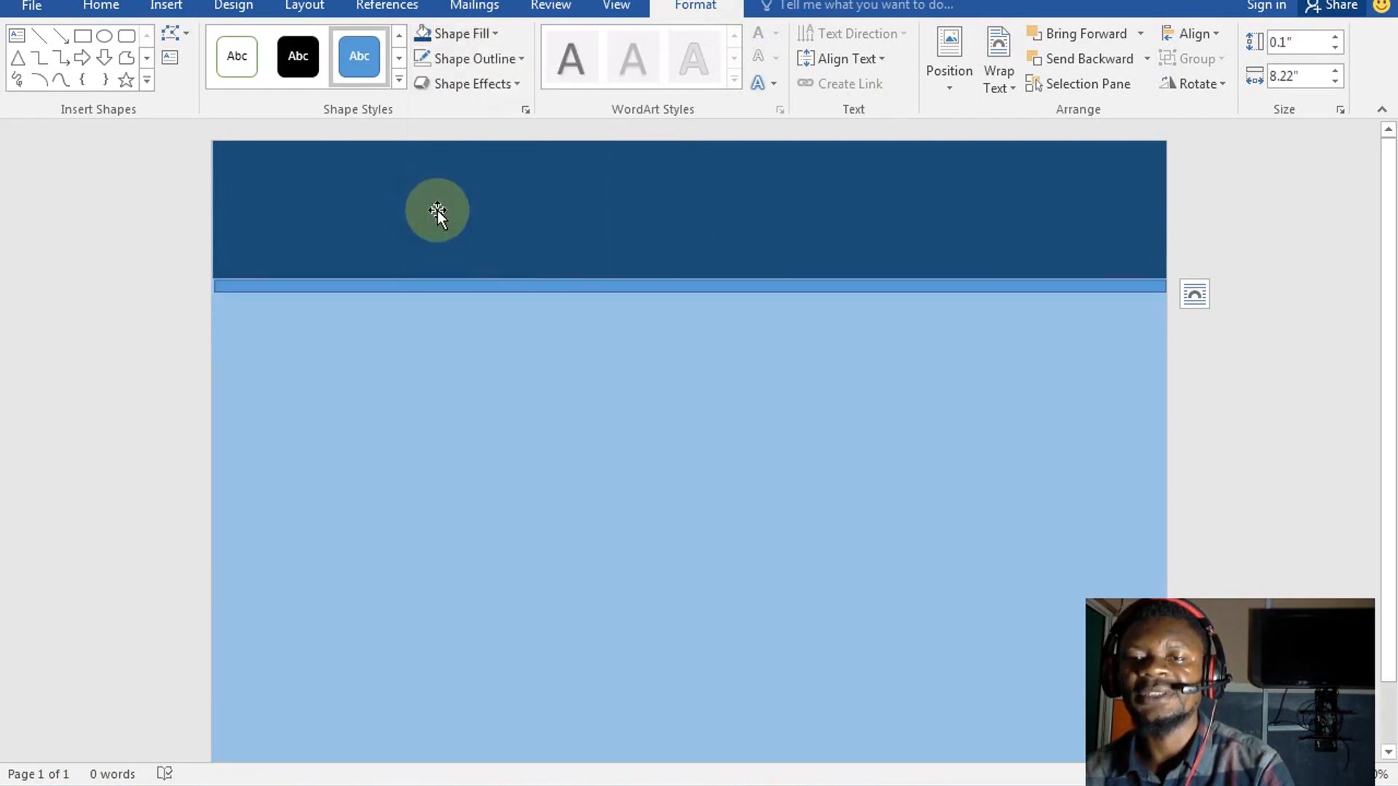
Remove the red stripe's outline and thin it to about 0.1" tall
{"action": "left_click", "coordinate": [325, 284]}
{"action": "left_click", "coordinate": [492, 60]}
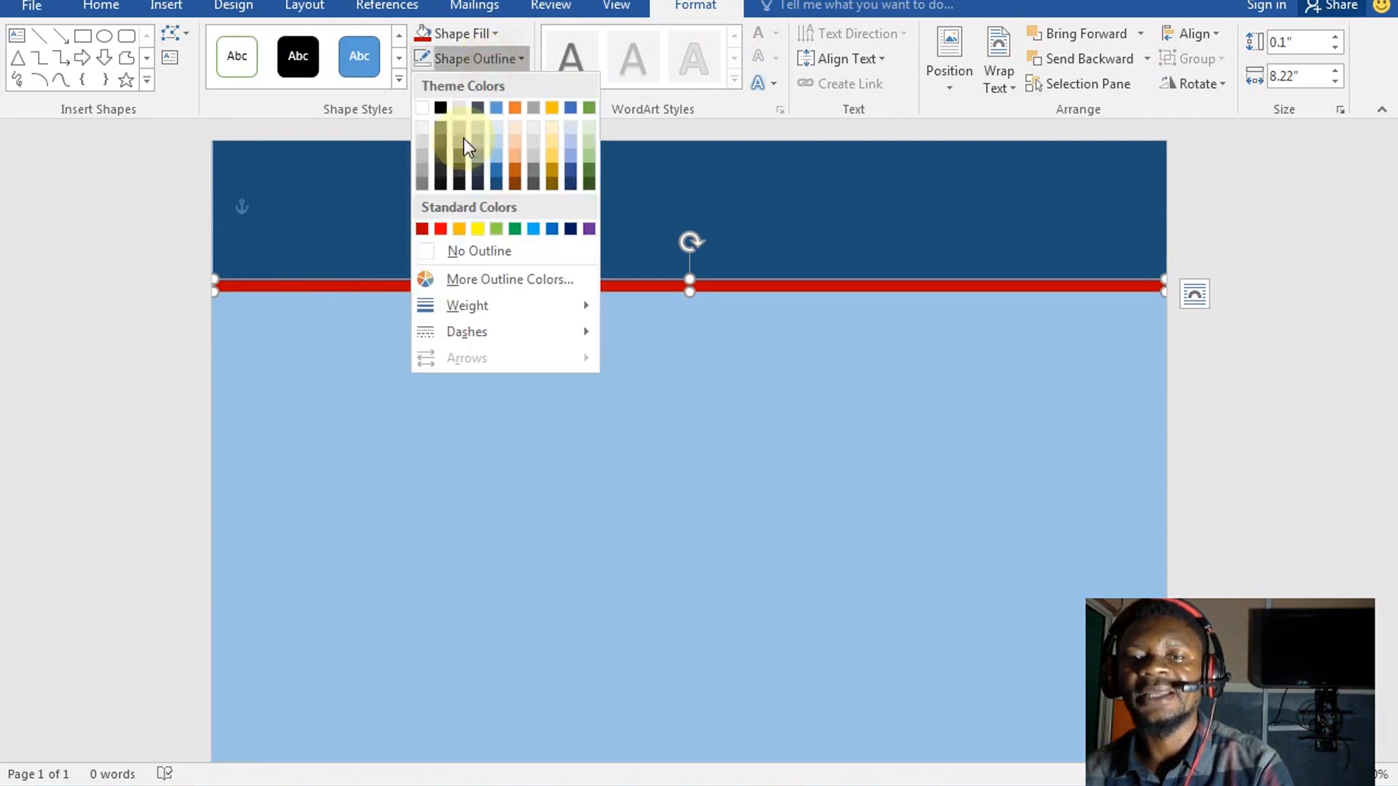
{"action": "left_click", "coordinate": [464, 252]}
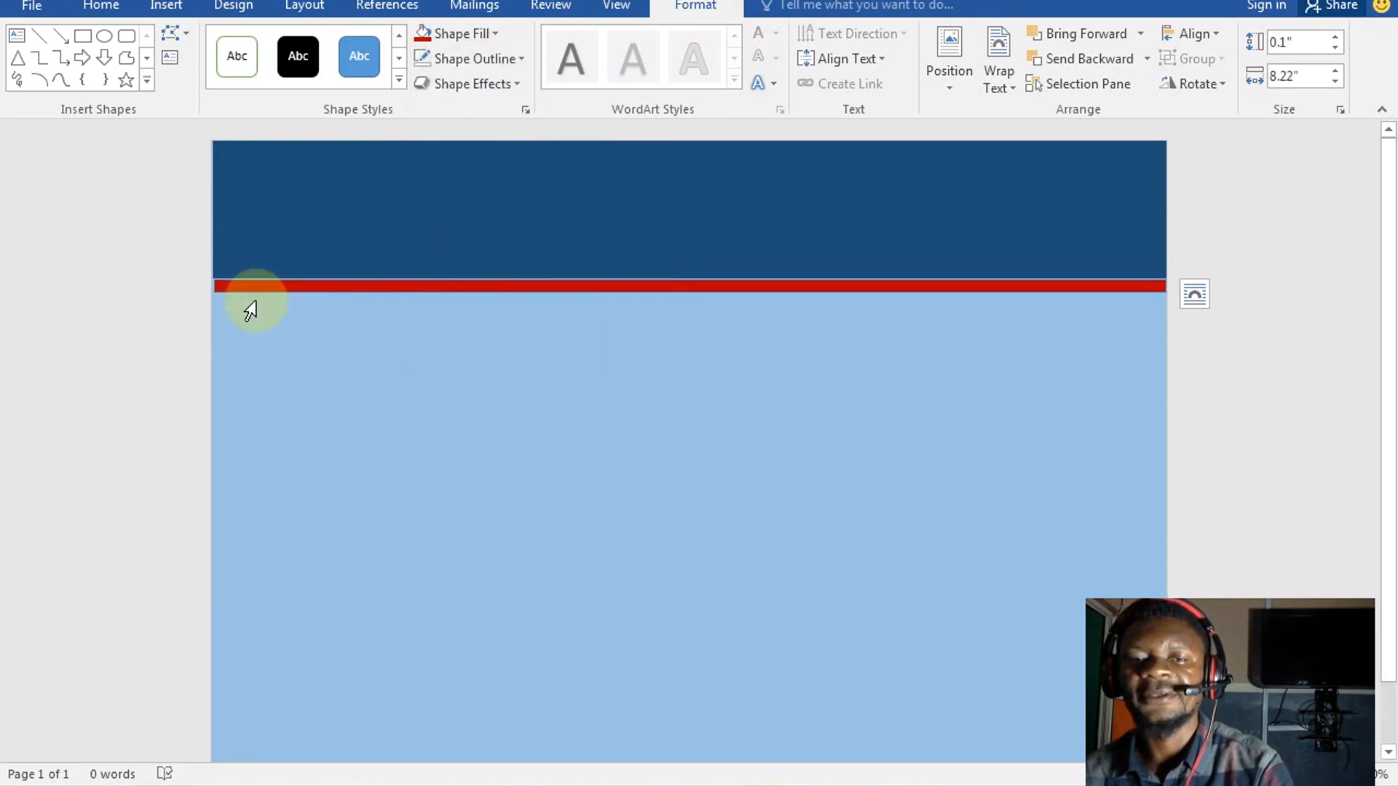
{"action": "left_click", "coordinate": [243, 289]}
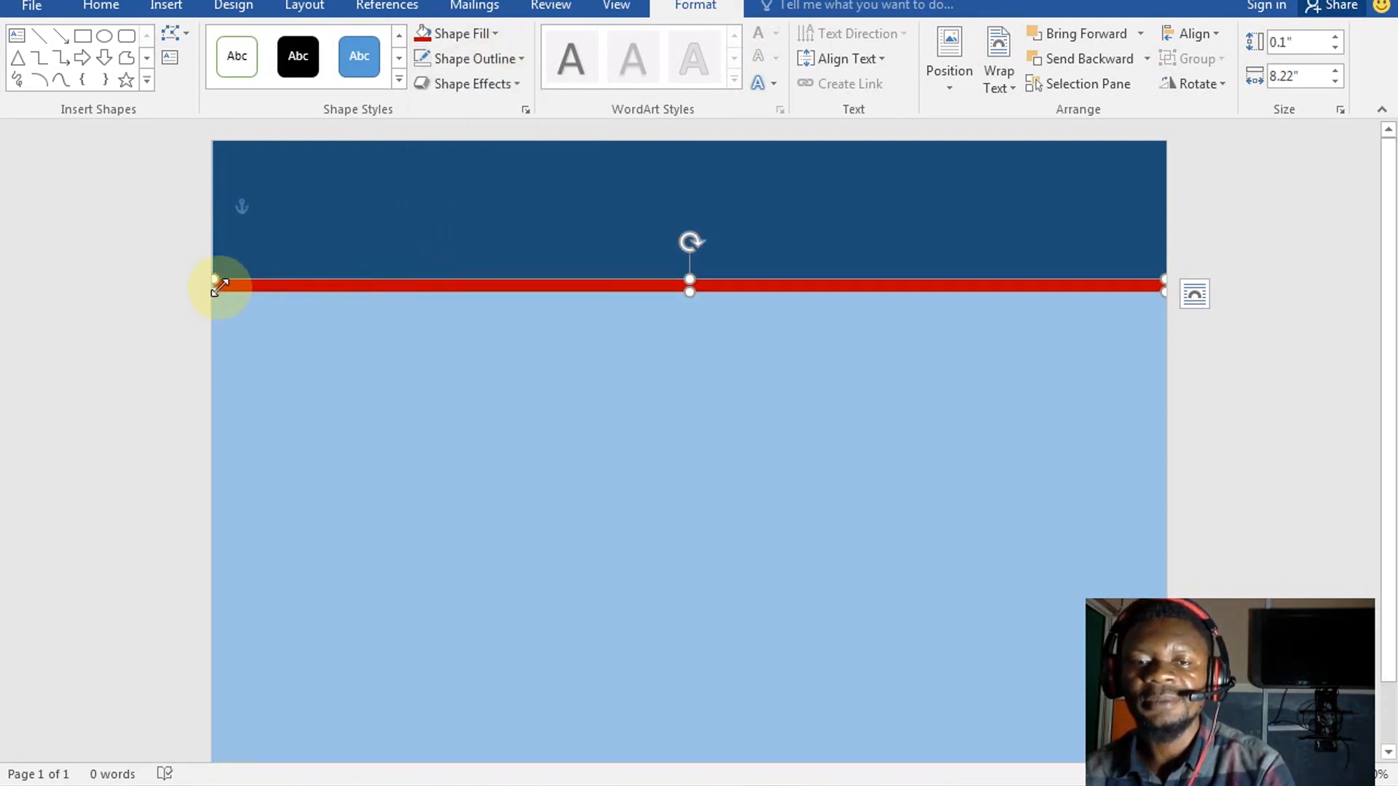
{"action": "left_click_drag", "start_coordinate": [212, 287], "coordinate": [207, 284]}
Stretch the dark-blue header out to the page's left edge
{"action": "left_click", "coordinate": [217, 235]}
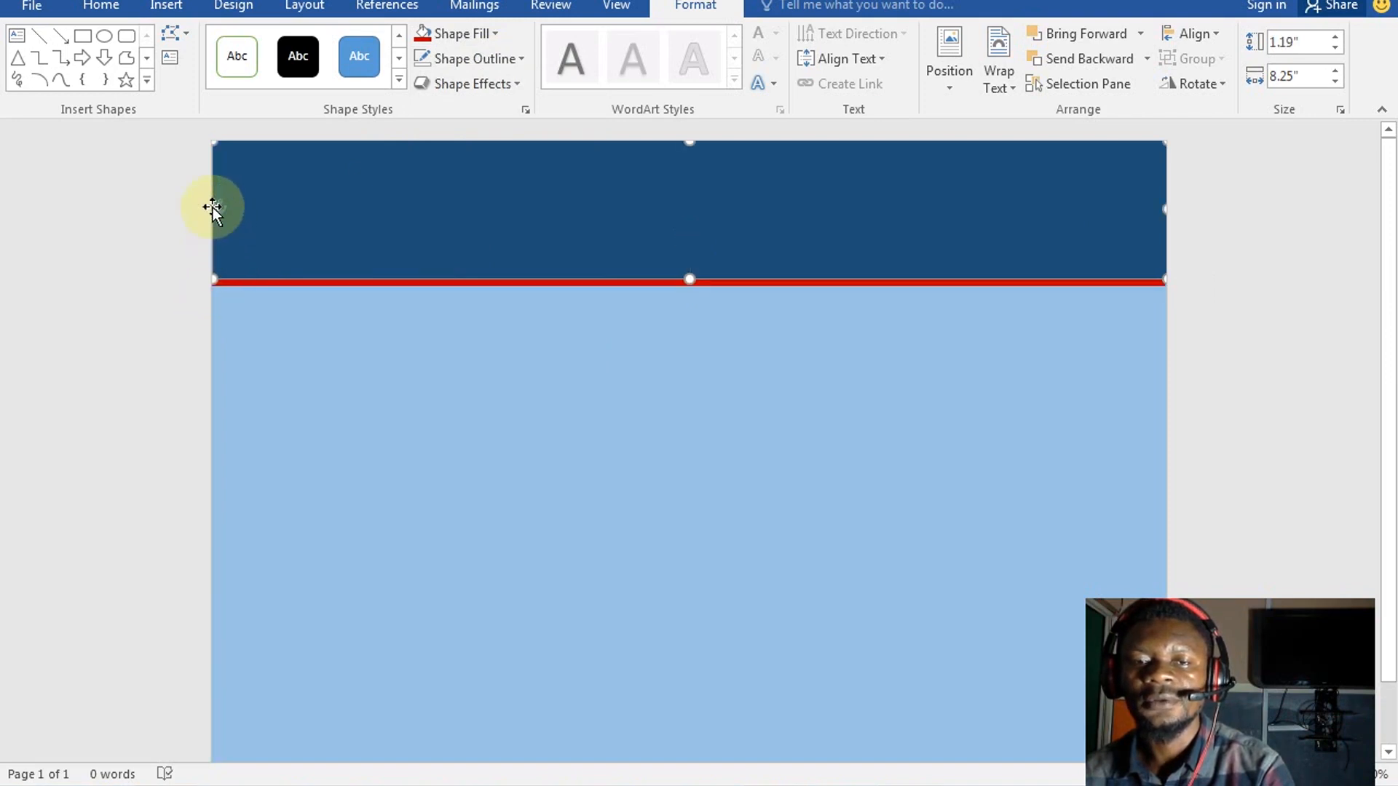
{"action": "left_click_drag", "start_coordinate": [212, 216], "coordinate": [208, 213]}
{"action": "left_click", "coordinate": [374, 343]}
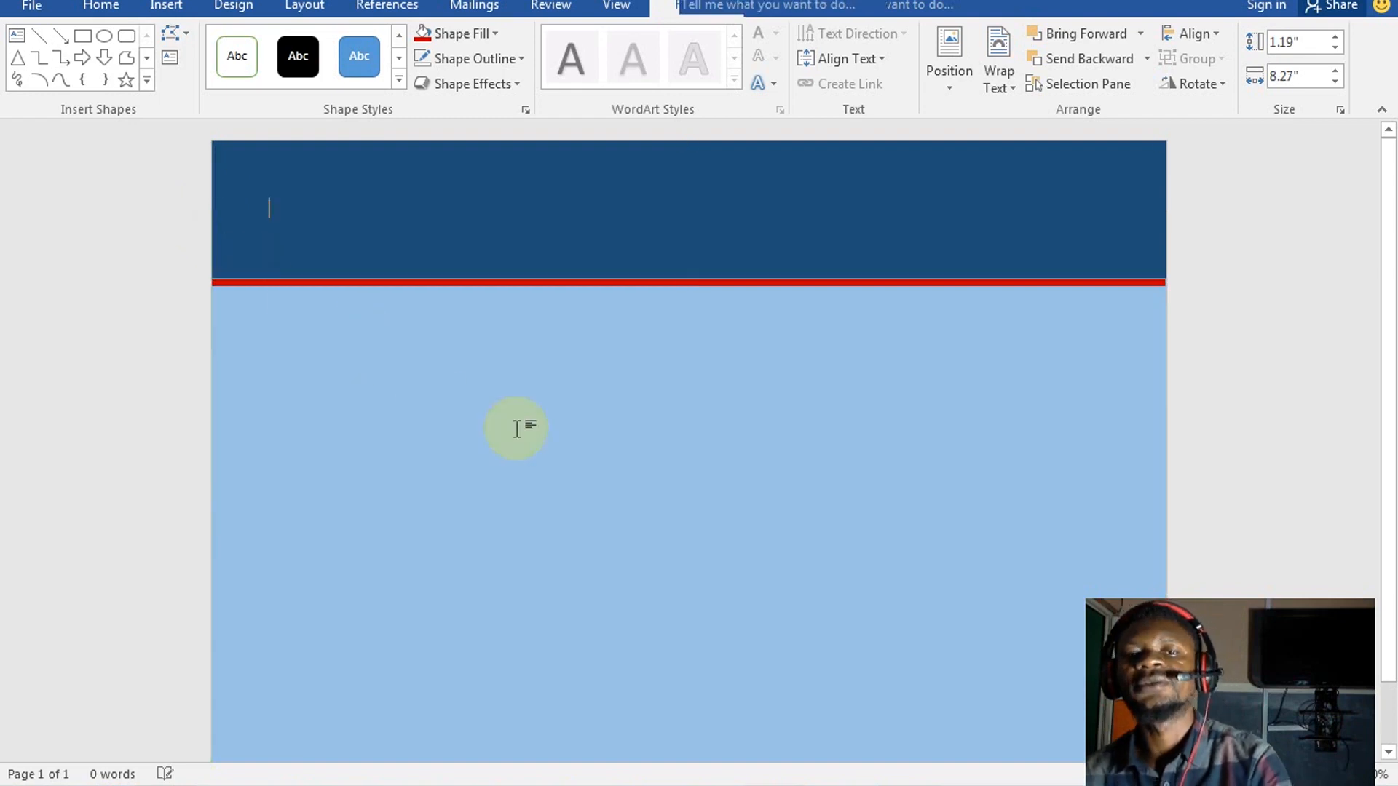
Thin the red stripe to 0.07" by 8.25" and set it to no outline
{"action": "left_click", "coordinate": [627, 283]}
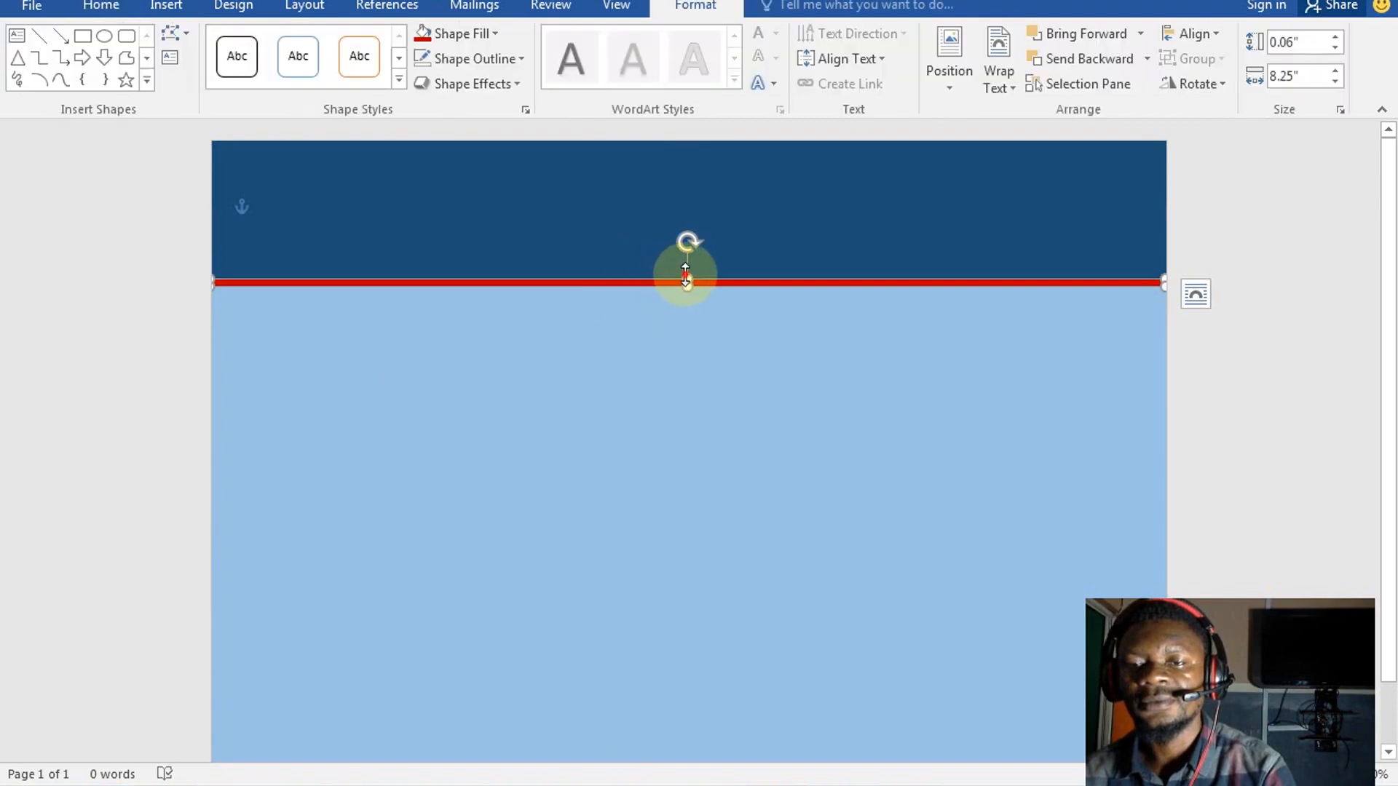
{"action": "left_click_drag", "start_coordinate": [686, 280], "coordinate": [687, 276]}
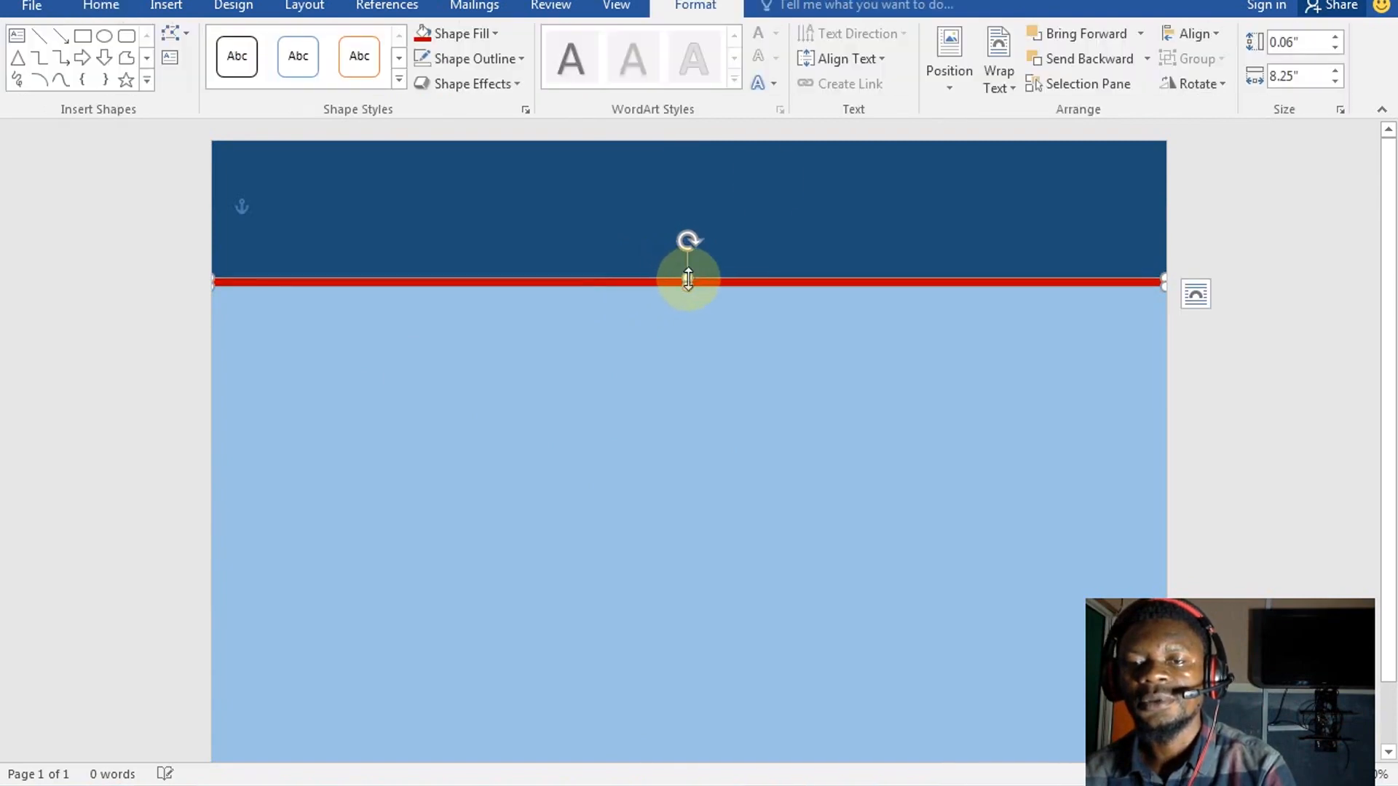
{"action": "left_click", "coordinate": [512, 59]}
{"action": "left_click", "coordinate": [446, 250]}
{"action": "left_click", "coordinate": [634, 415]}
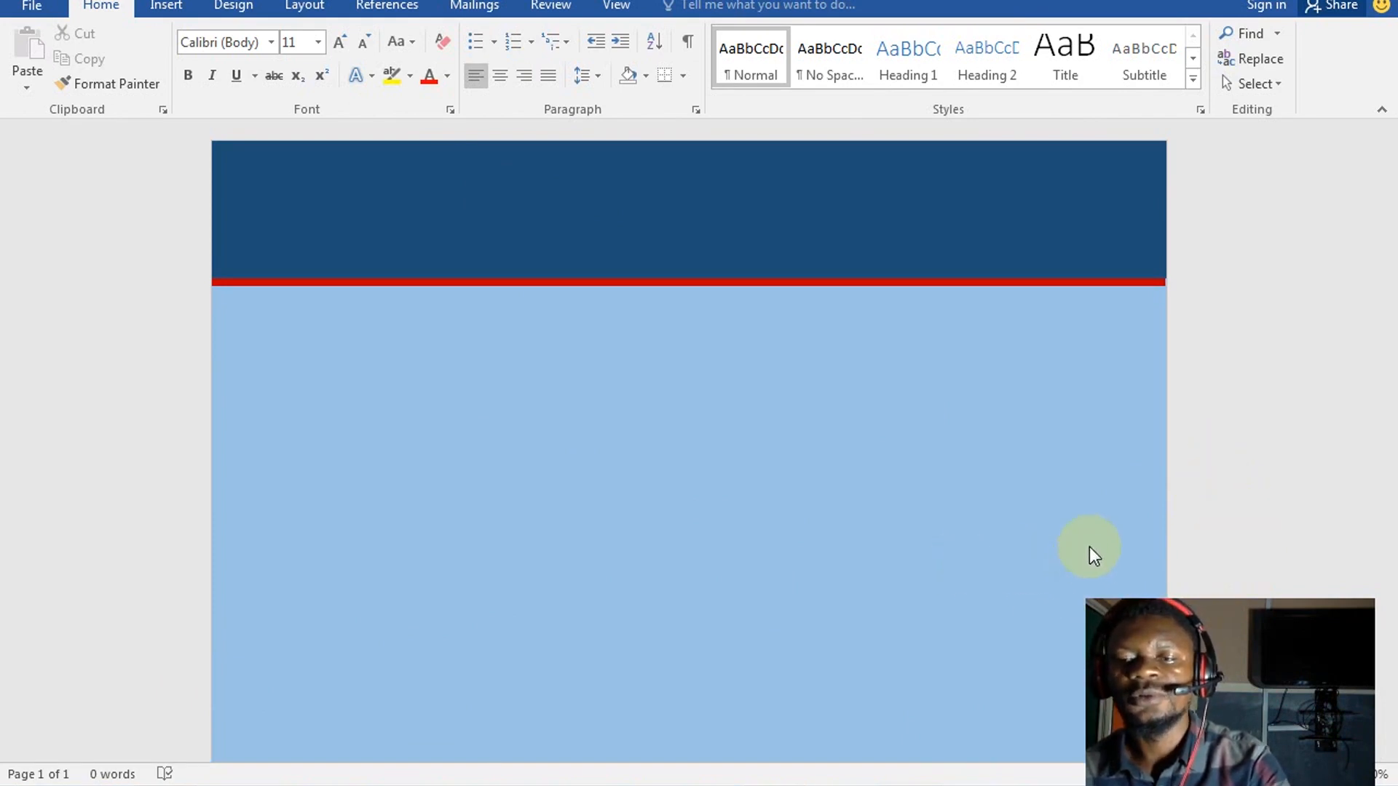
Zoom out with Ctrl+scroll until the whole letterhead page is visible
{"action": "left_click", "coordinate": [822, 436]}
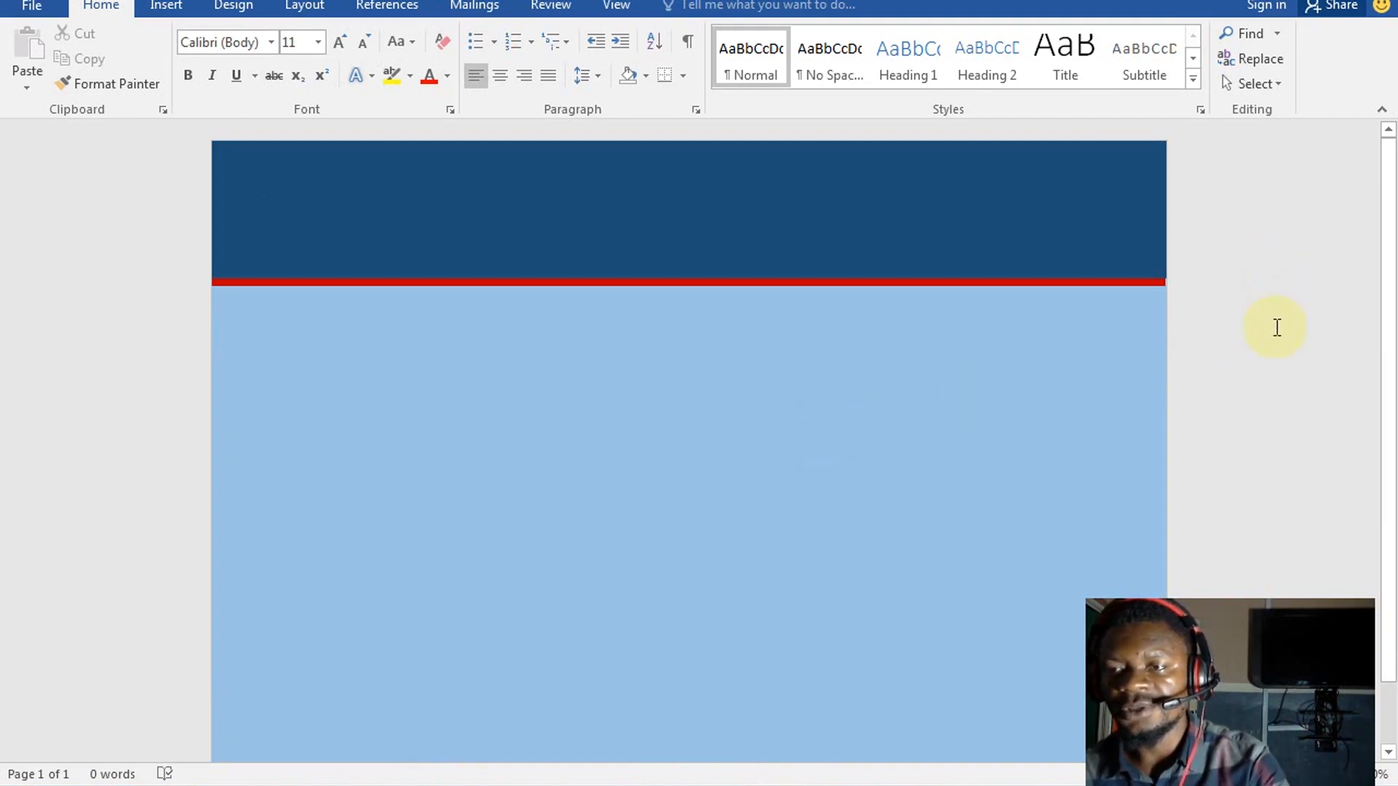
{"action": "scroll", "coordinate": [1277, 327], "scroll_direction": "down", "scroll_amount": 3}
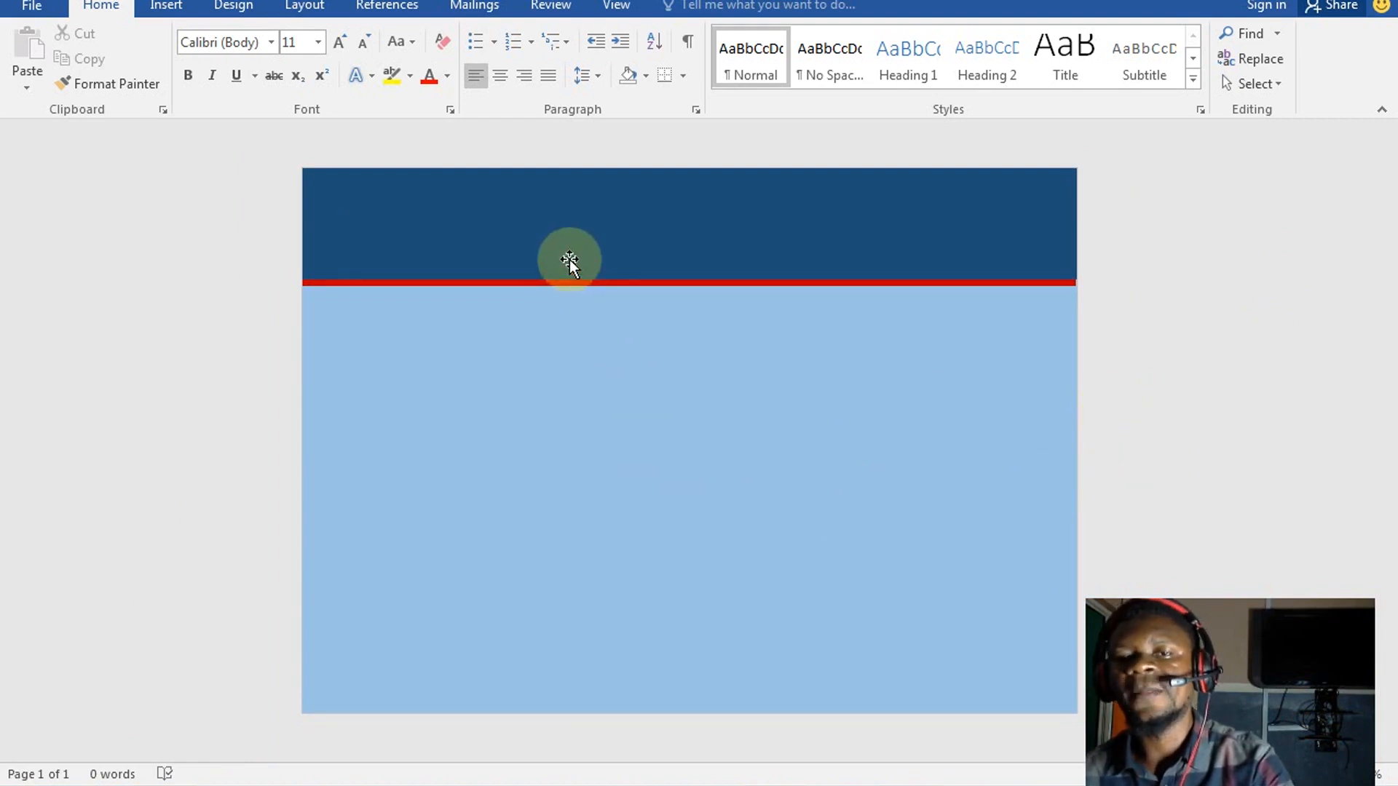
Duplicate the dark-blue header as a shorter footer band at the page bottom, with a red stripe copy above it
{"action": "left_click", "coordinate": [601, 236]}
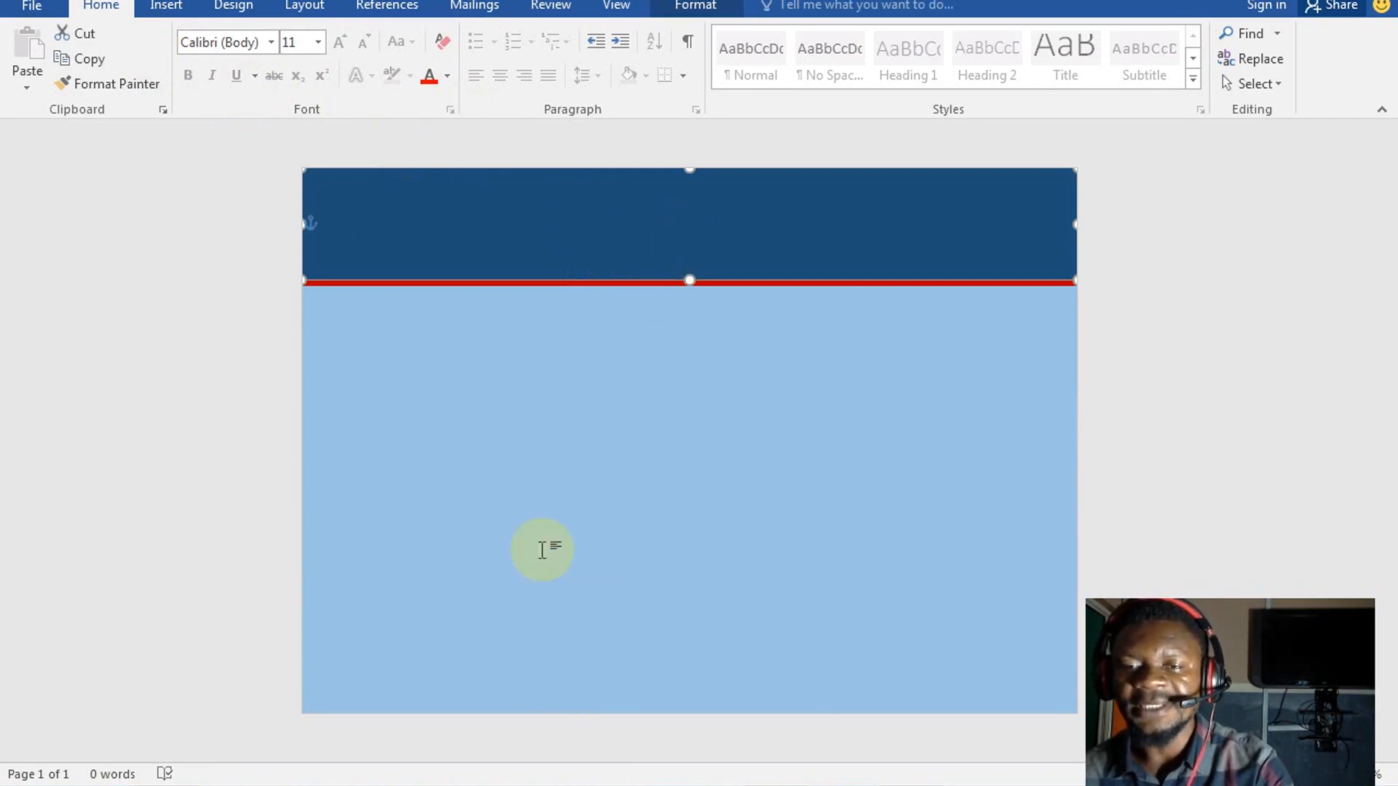
{"action": "left_click_drag", "start_coordinate": [571, 217], "coordinate": [567, 675]}
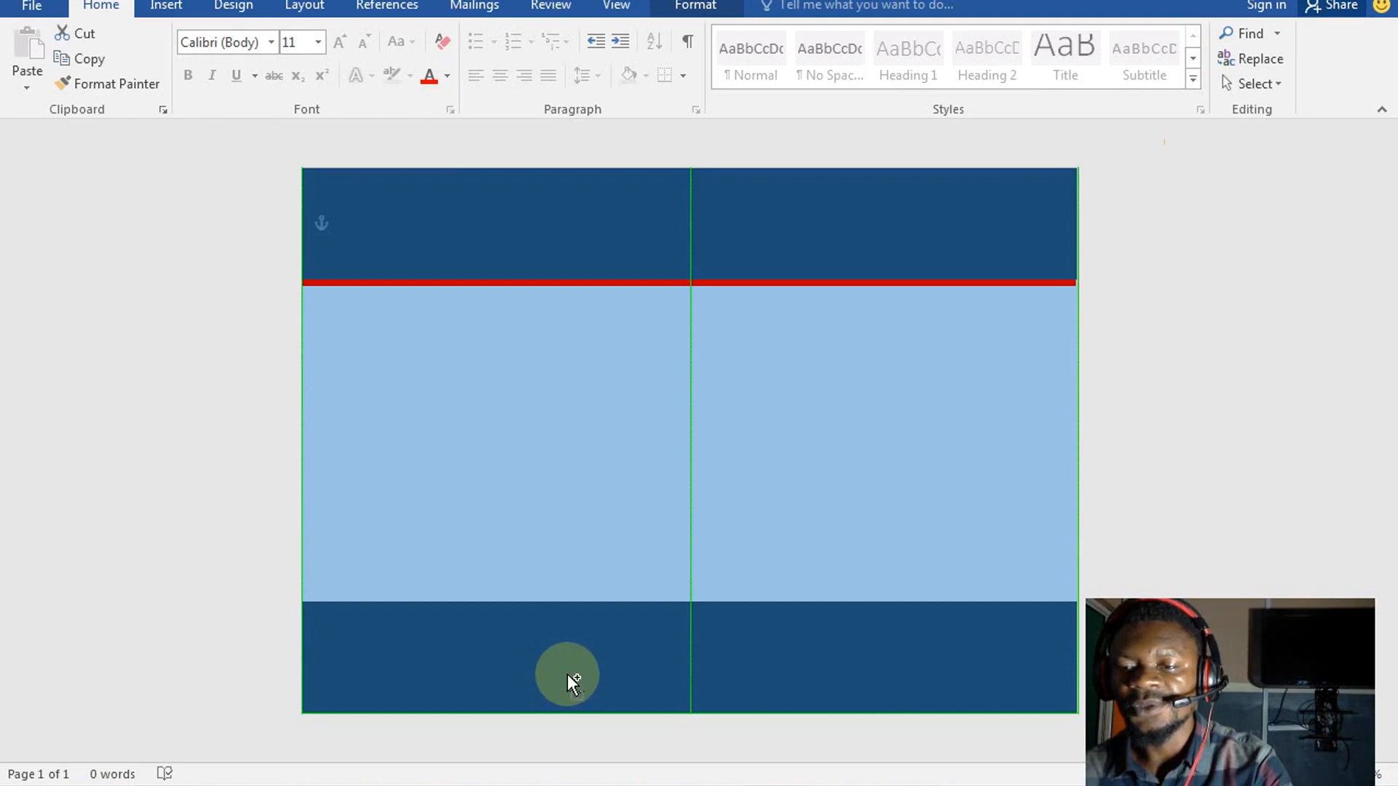
{"action": "left_click_drag", "start_coordinate": [691, 601], "coordinate": [692, 667]}
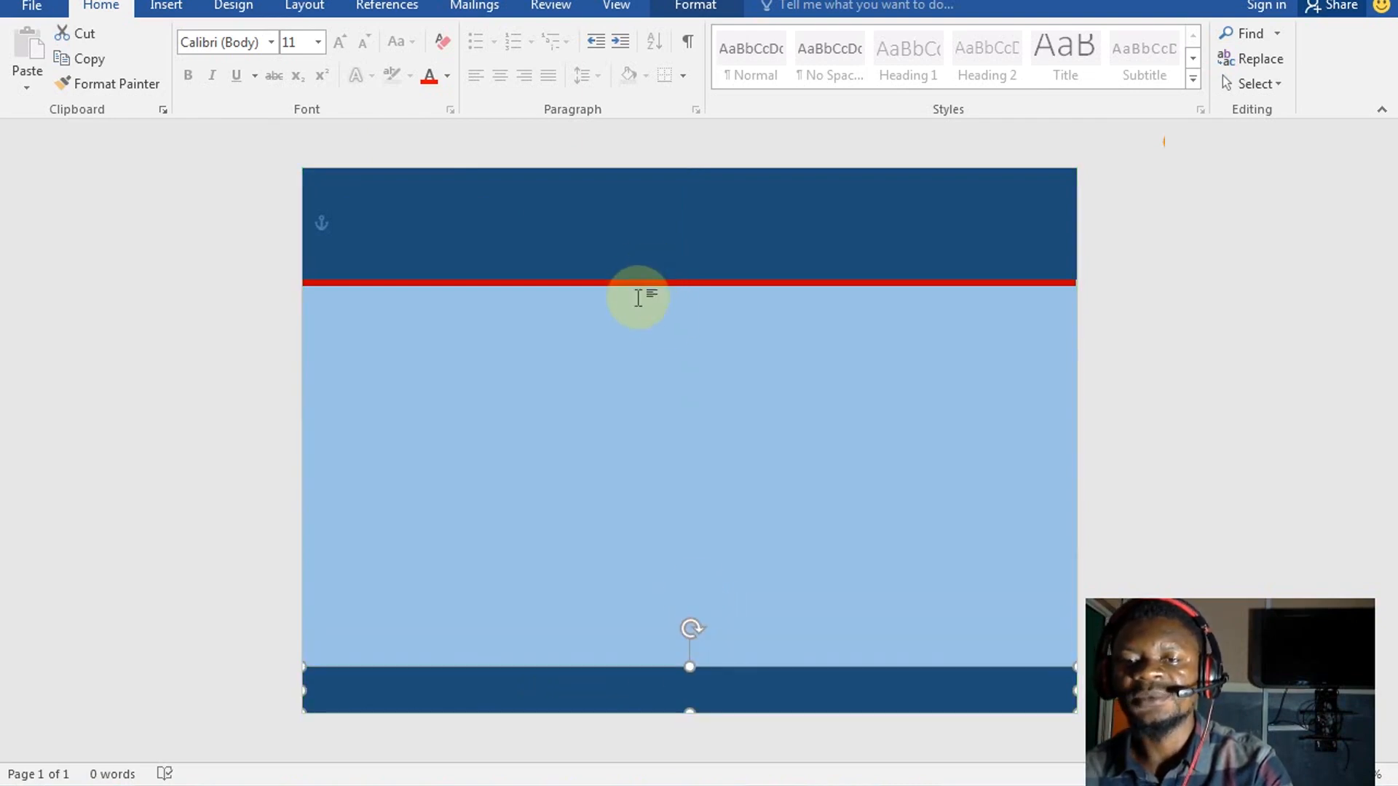
{"action": "left_click_drag", "start_coordinate": [644, 290], "coordinate": [633, 624]}
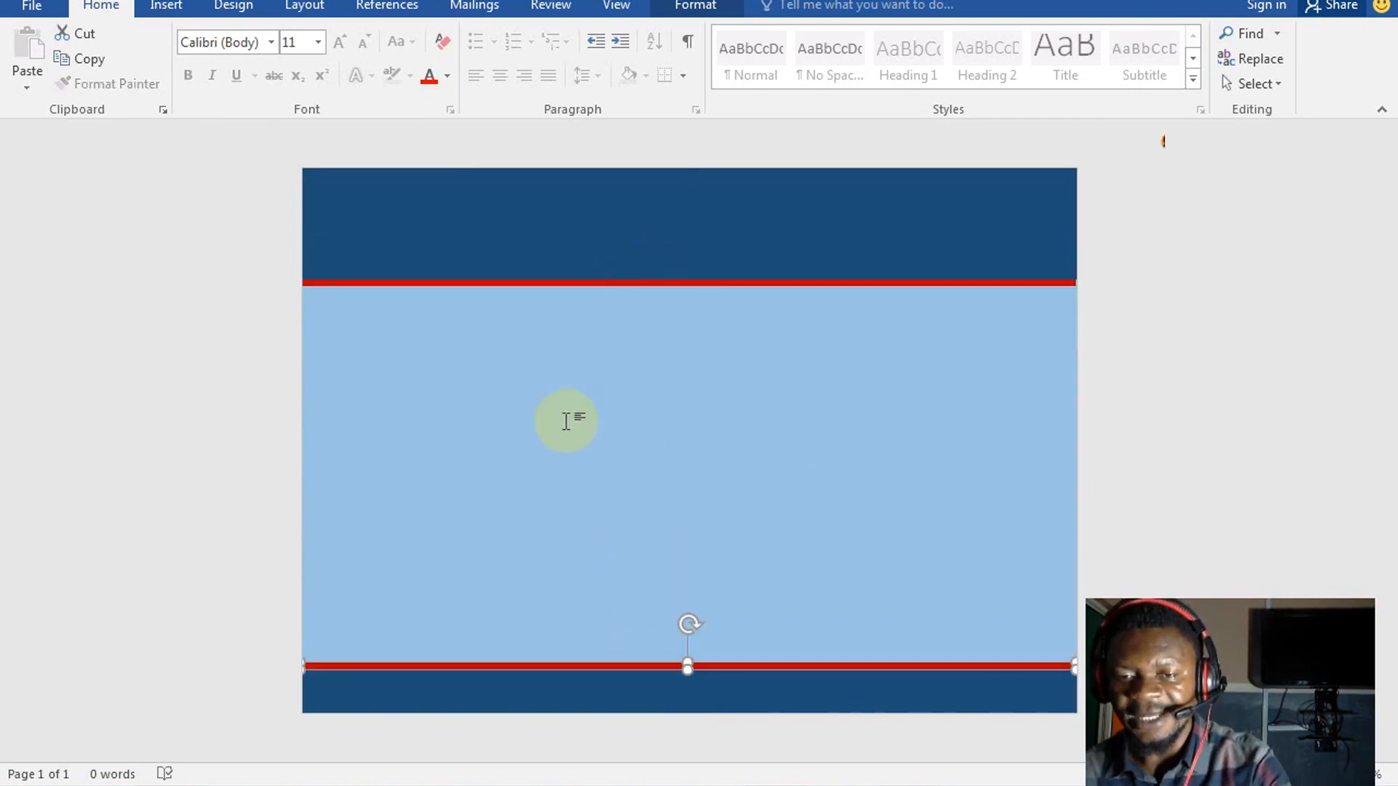
{"action": "left_click", "coordinate": [980, 539]}
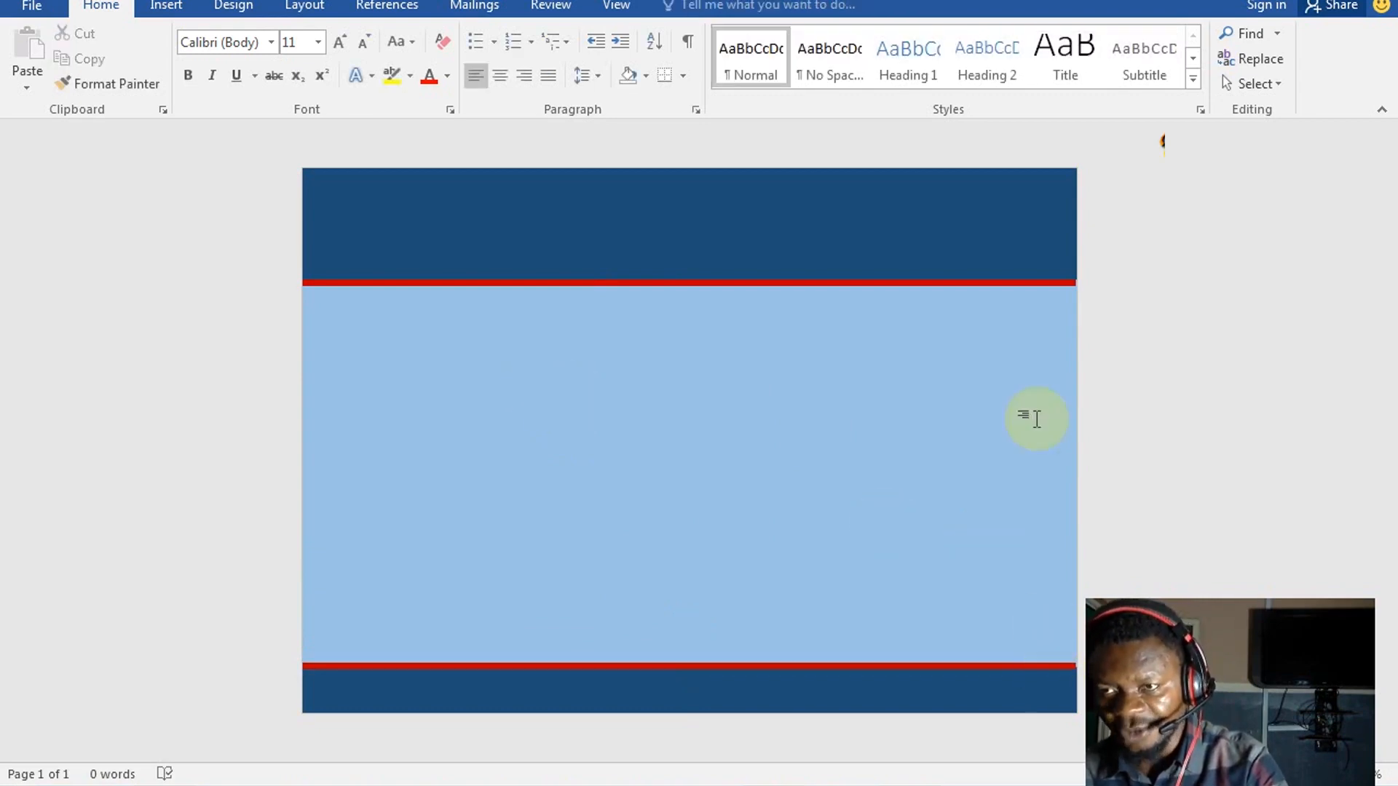
Stretch the top and bottom red stripes to the full page width
{"action": "left_click", "coordinate": [1062, 282]}
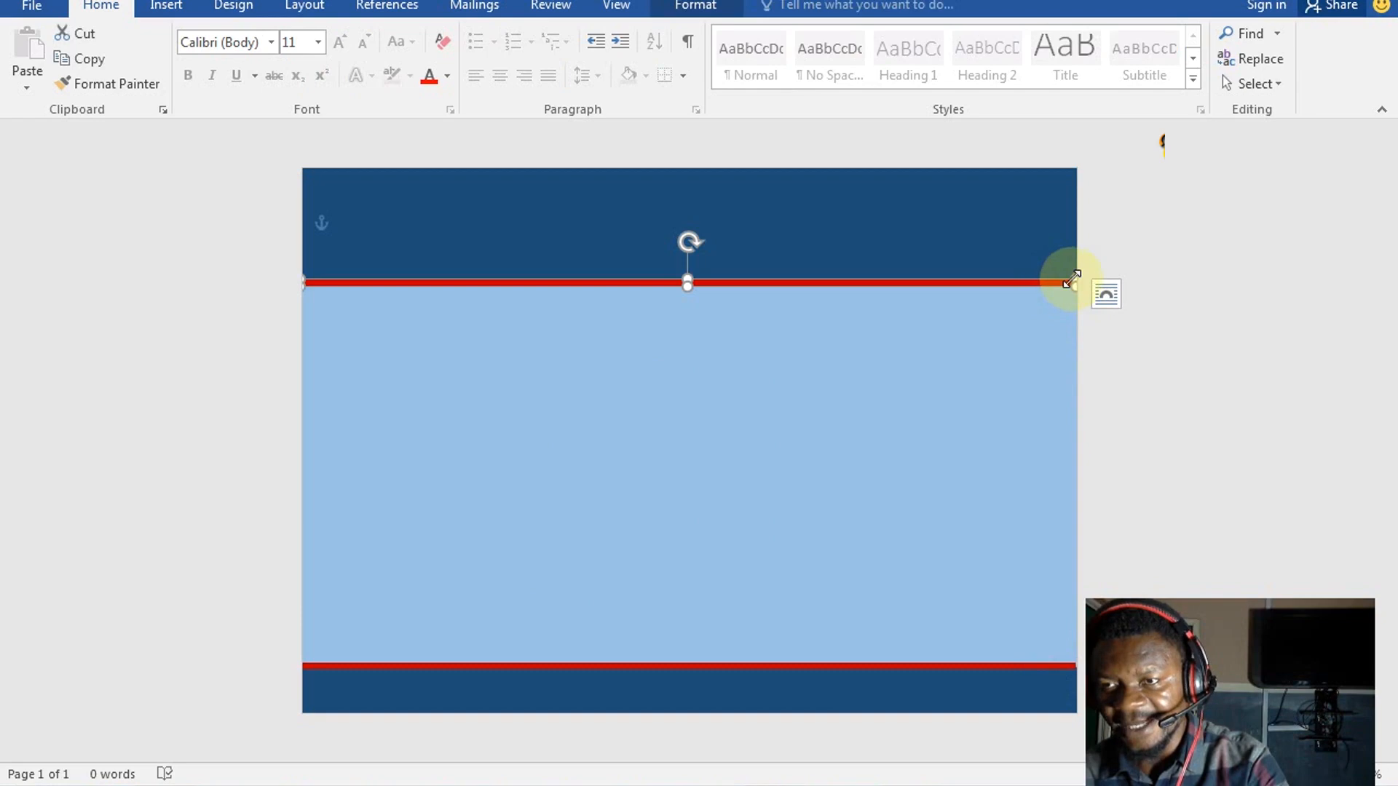
{"action": "left_click_drag", "start_coordinate": [1066, 281], "coordinate": [1082, 279]}
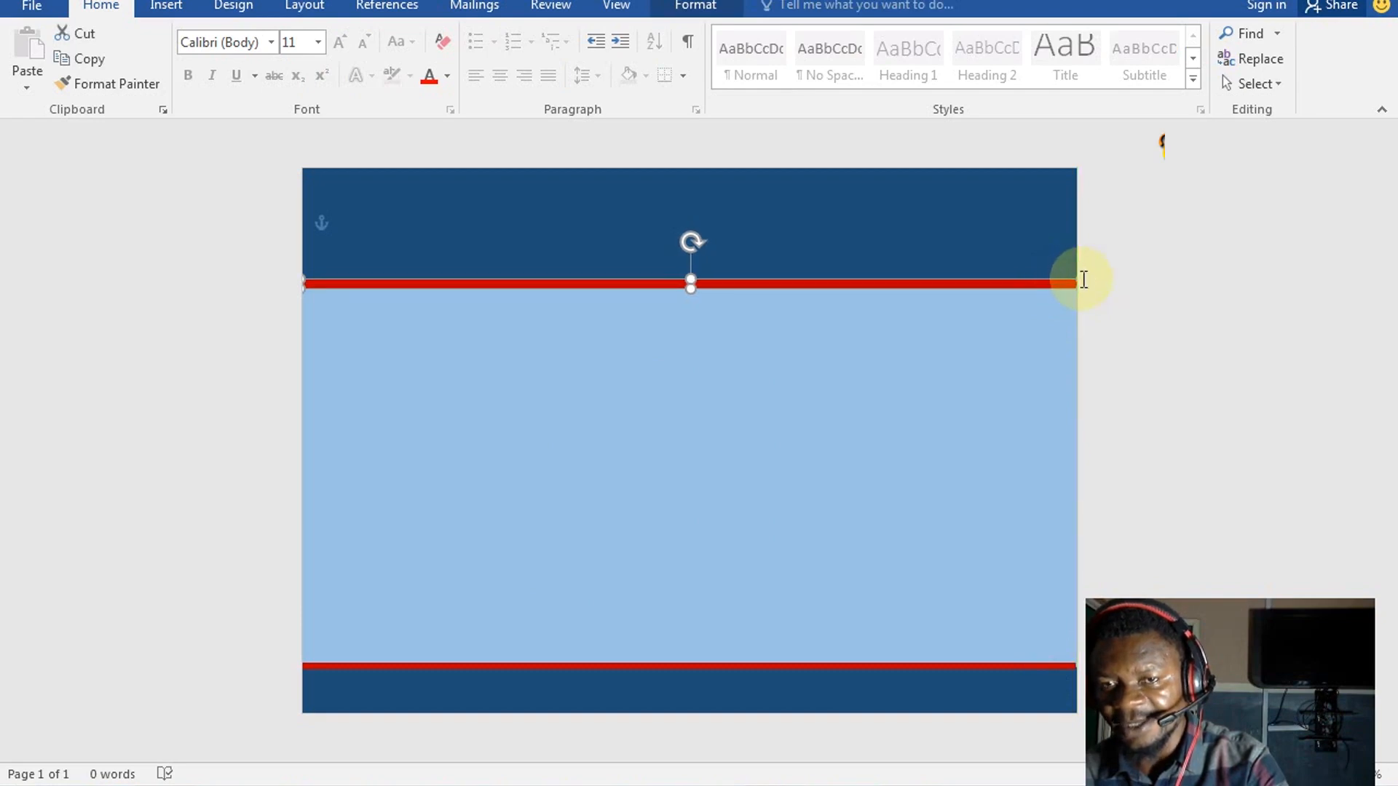
{"action": "left_click", "coordinate": [989, 344]}
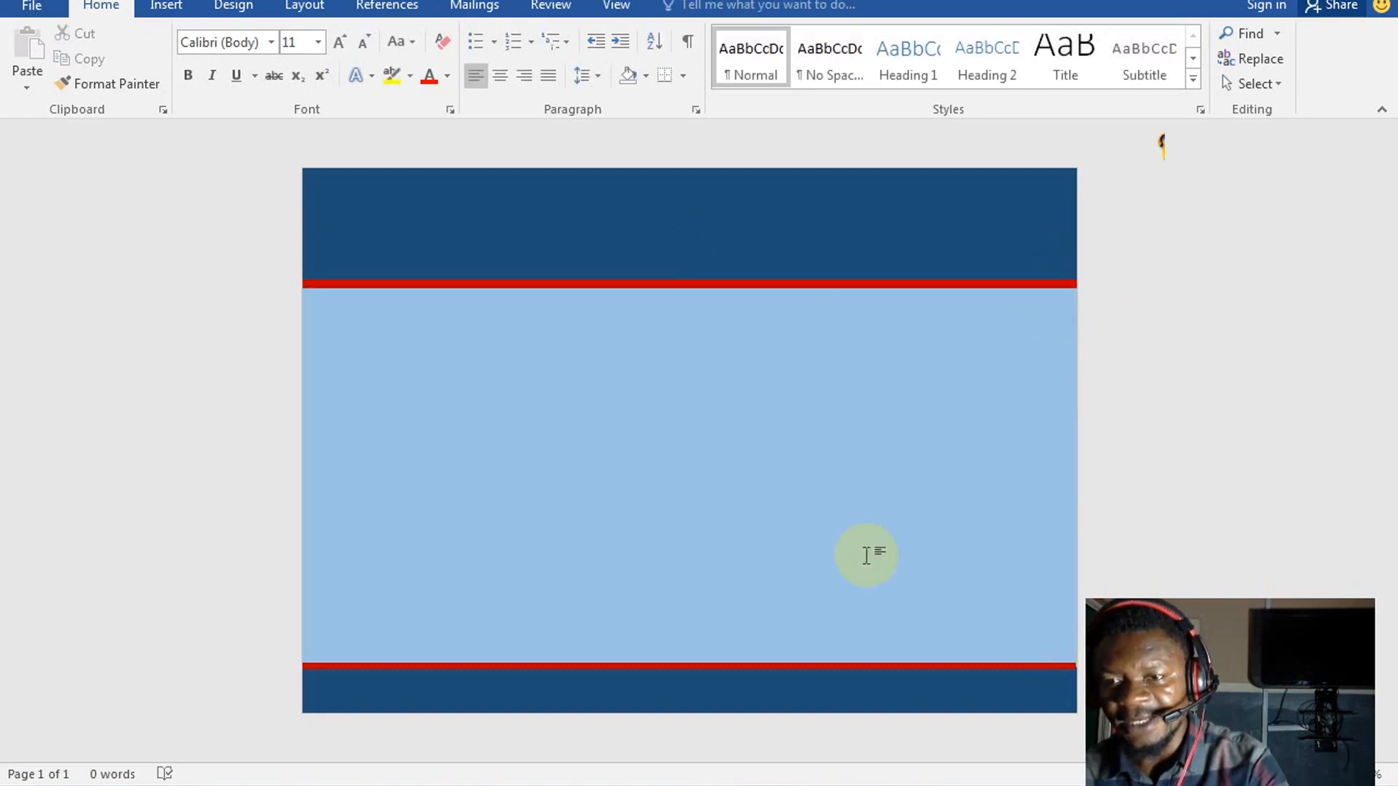
{"action": "left_click", "coordinate": [1056, 665]}
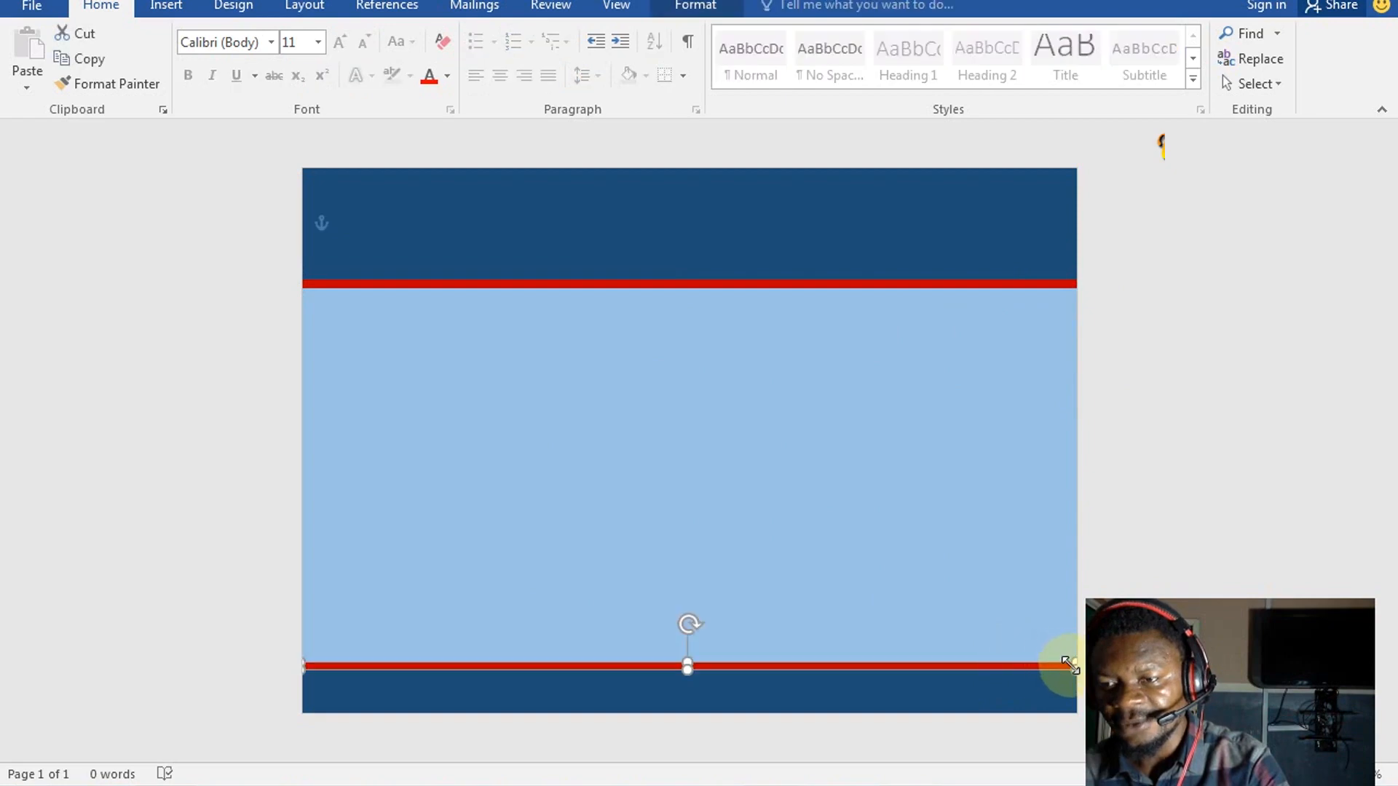
{"action": "left_click_drag", "start_coordinate": [1078, 669], "coordinate": [1075, 667]}
{"action": "left_click", "coordinate": [1115, 511]}
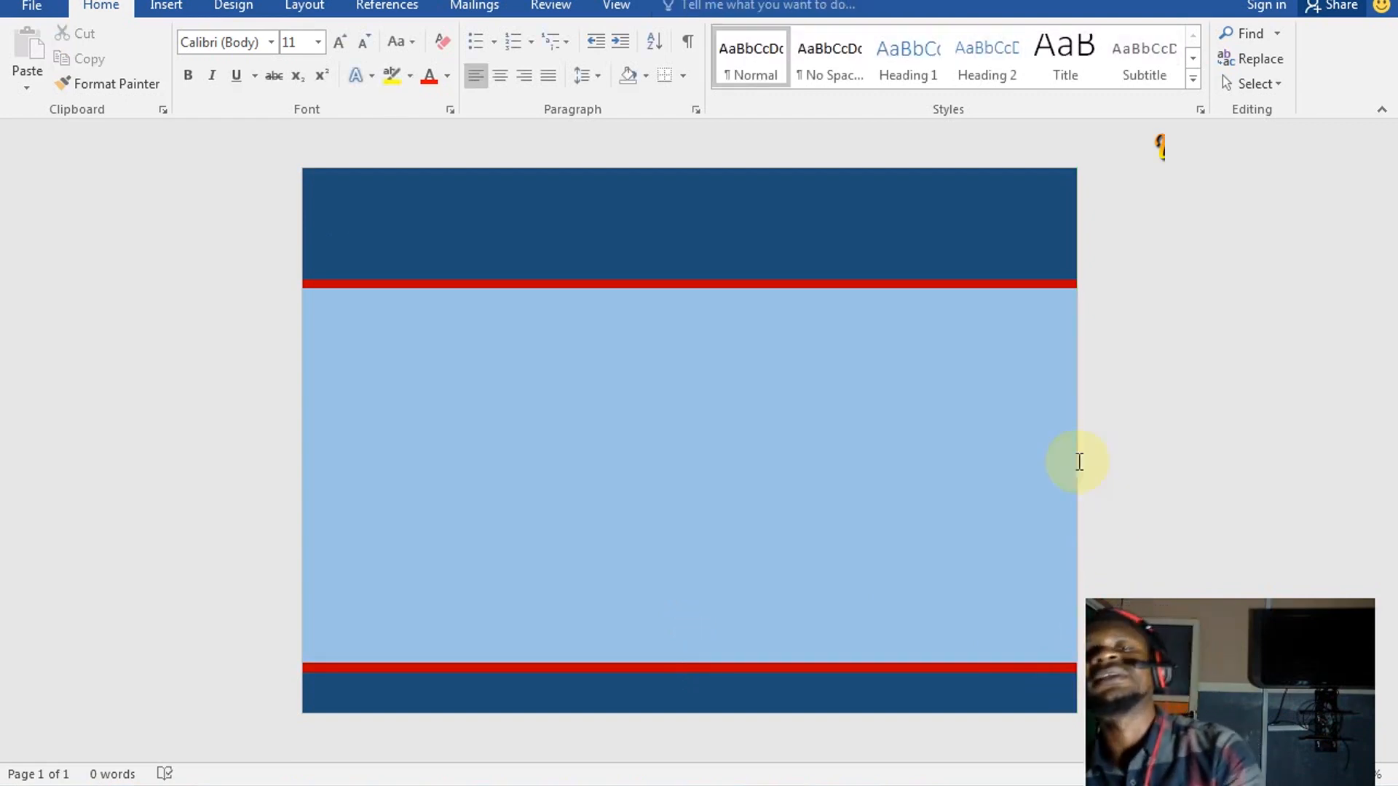
Insert a black shadowed WordArt box into the header and clear its placeholder text
{"action": "left_click", "coordinate": [219, 251]}
{"action": "left_click", "coordinate": [480, 336]}
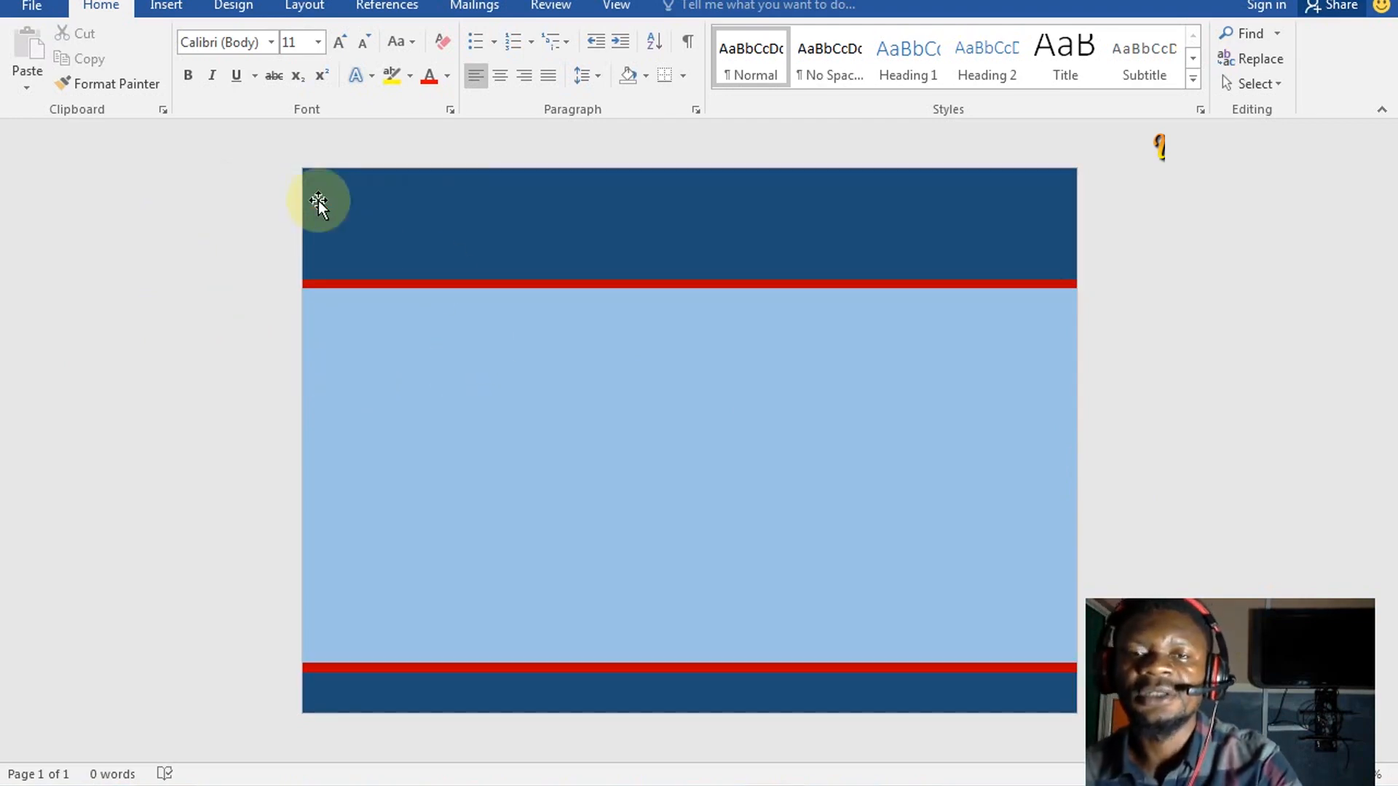
{"action": "left_click", "coordinate": [166, 5]}
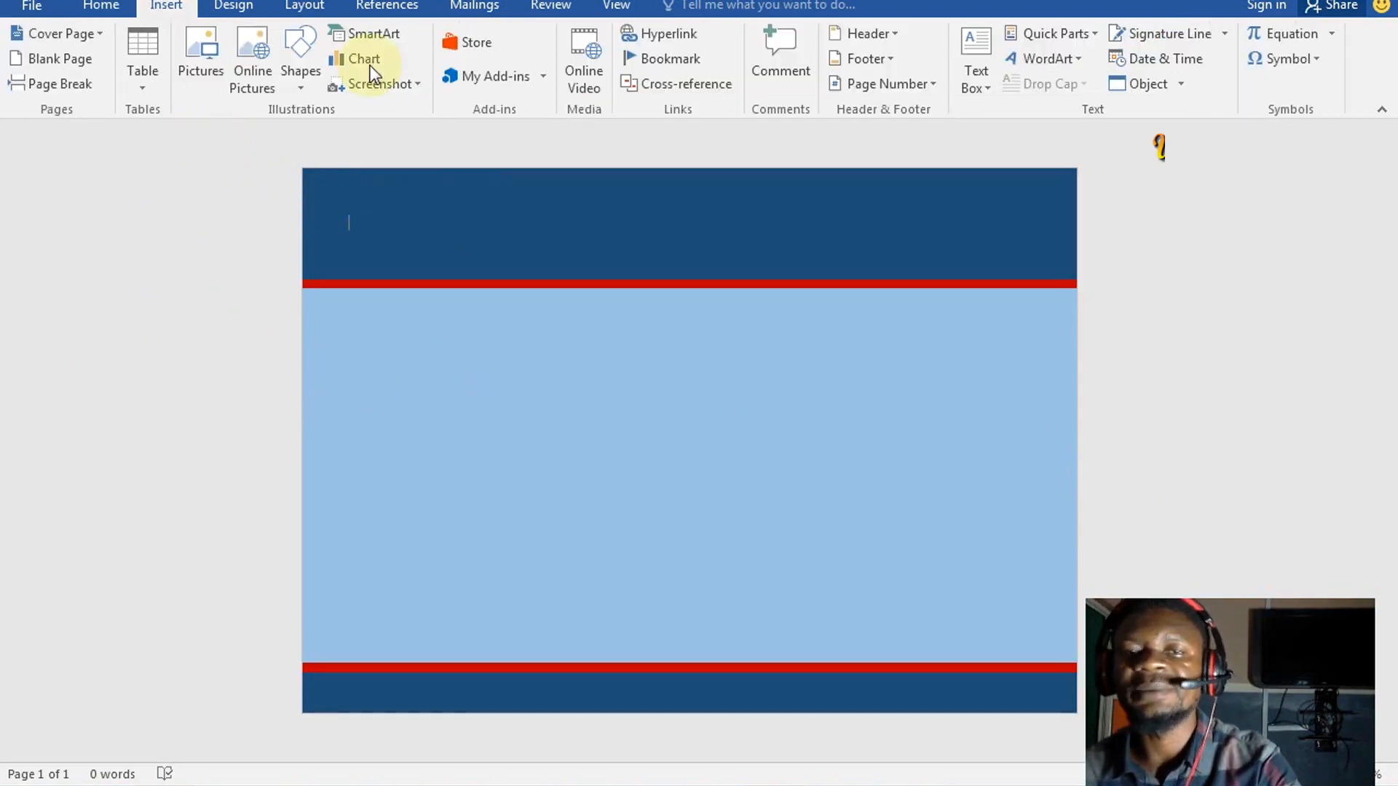
{"action": "left_click", "coordinate": [1042, 58]}
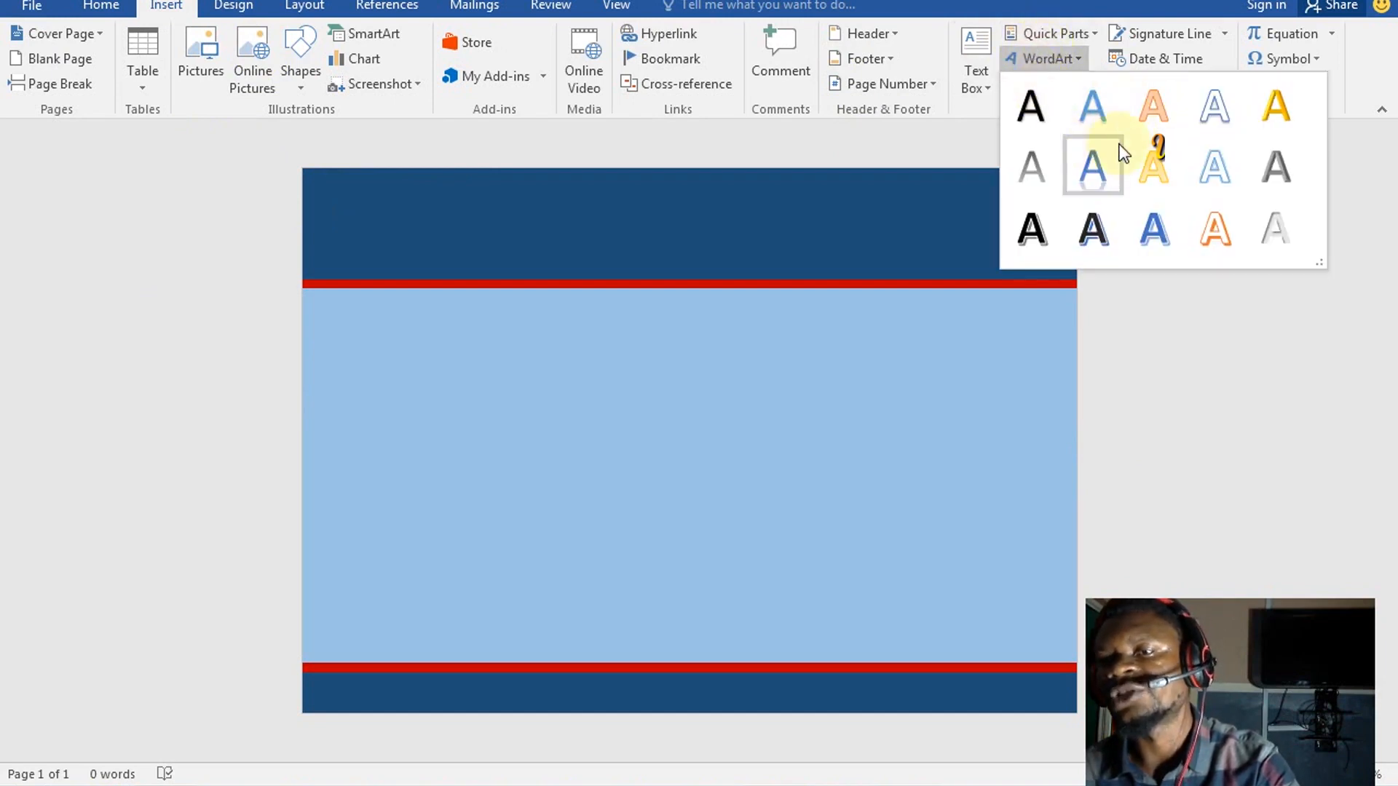
{"action": "left_click", "coordinate": [1031, 107]}
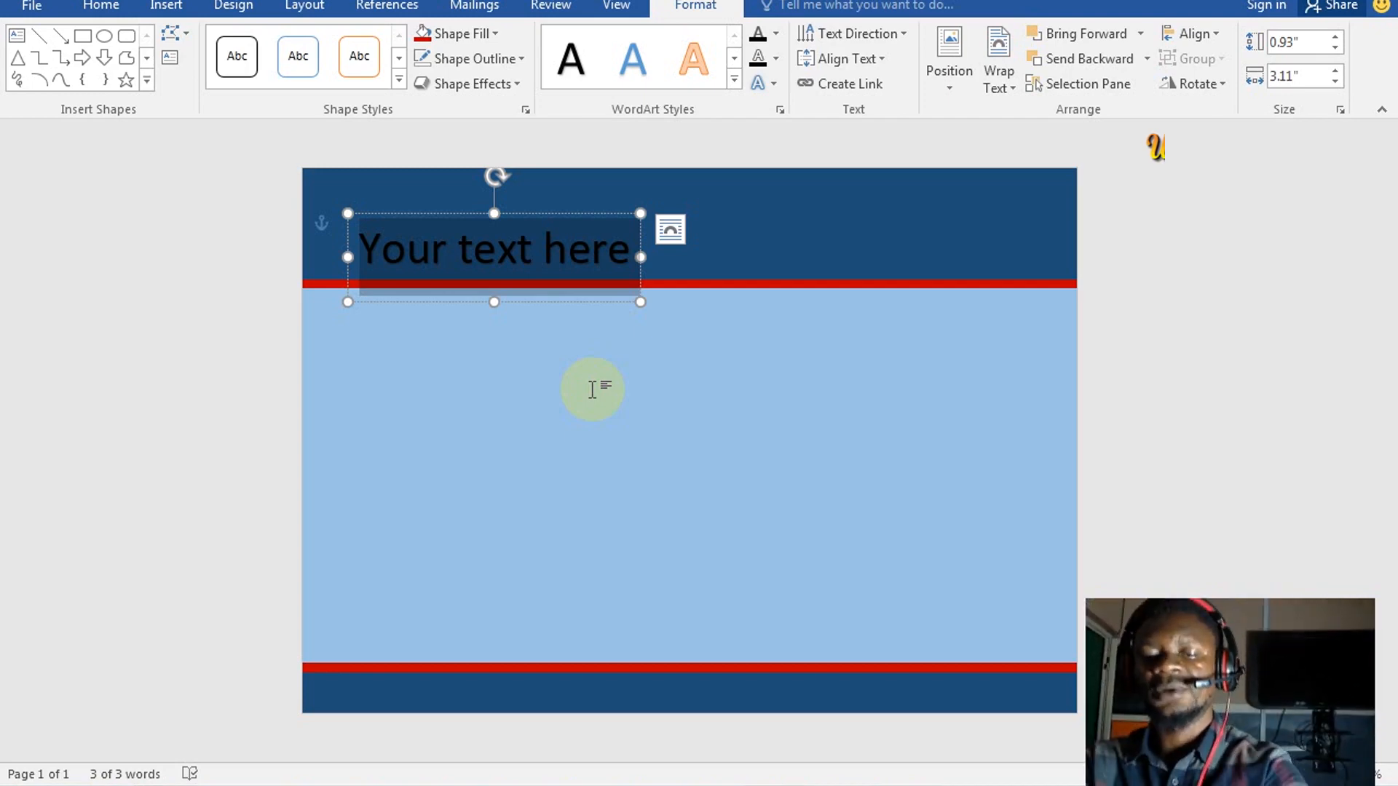
{"action": "key", "text": "BackSpace"}
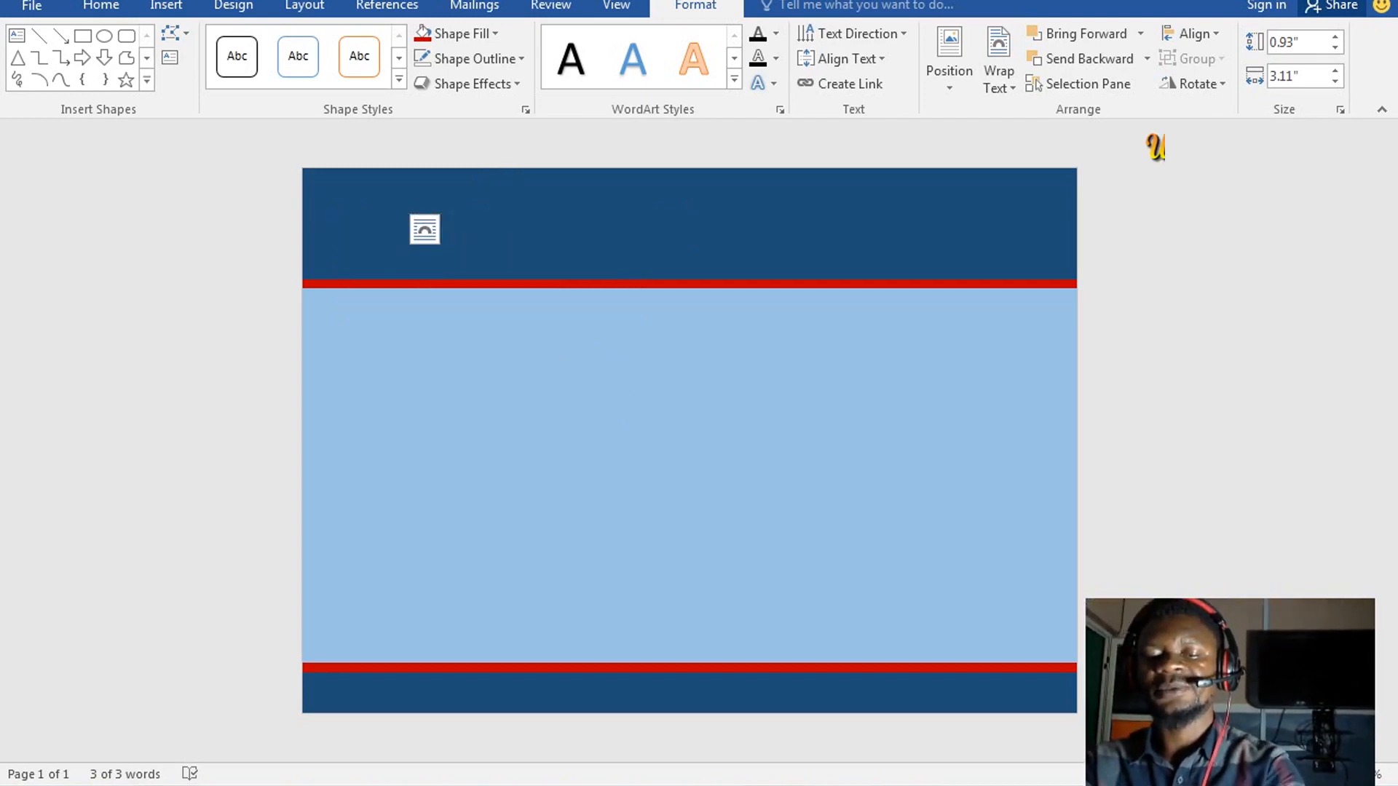
Type ZEALTECH COMPUTER INSTITUTE into the WordArt, correcting the mistyped ending
{"action": "type", "text": "ZEALTE"}
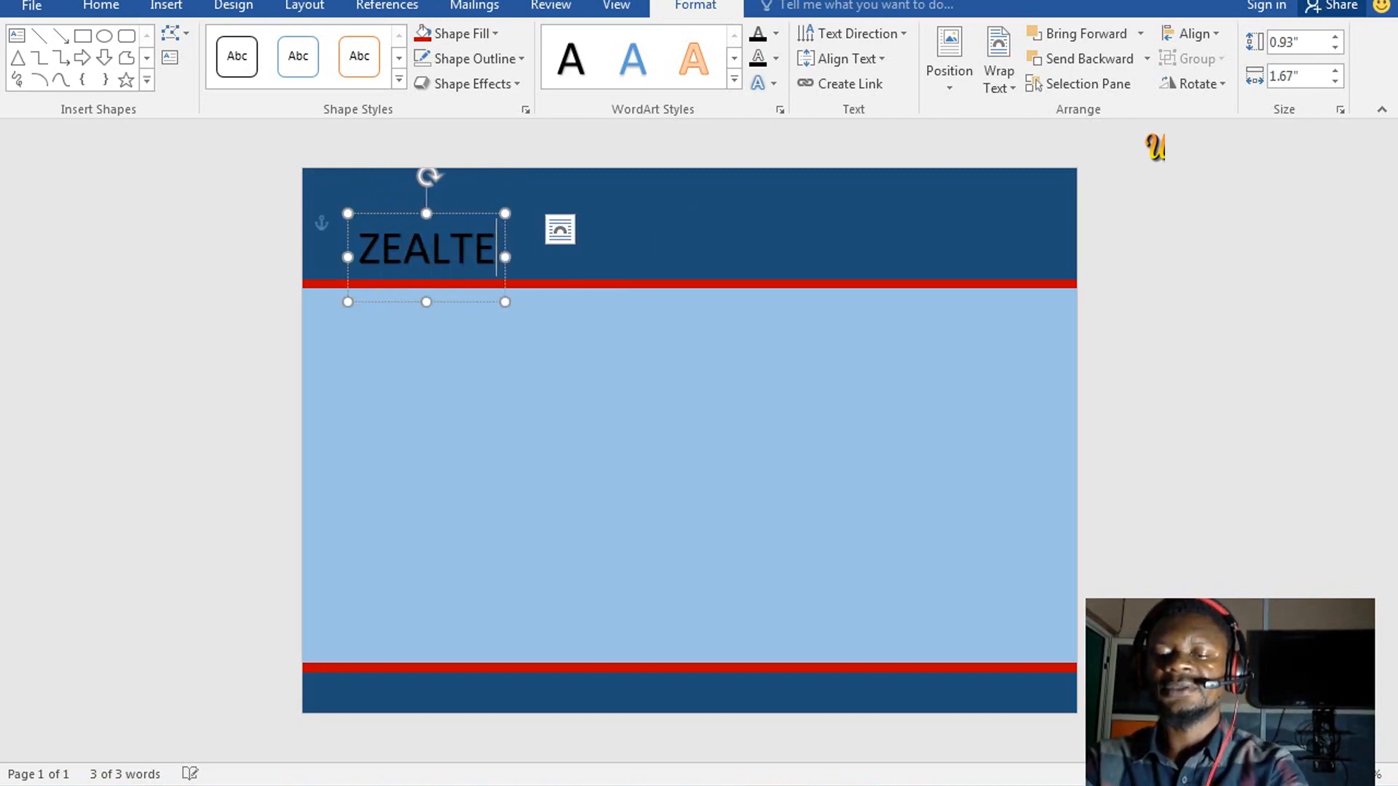
{"action": "type", "text": "CH COMPUT"}
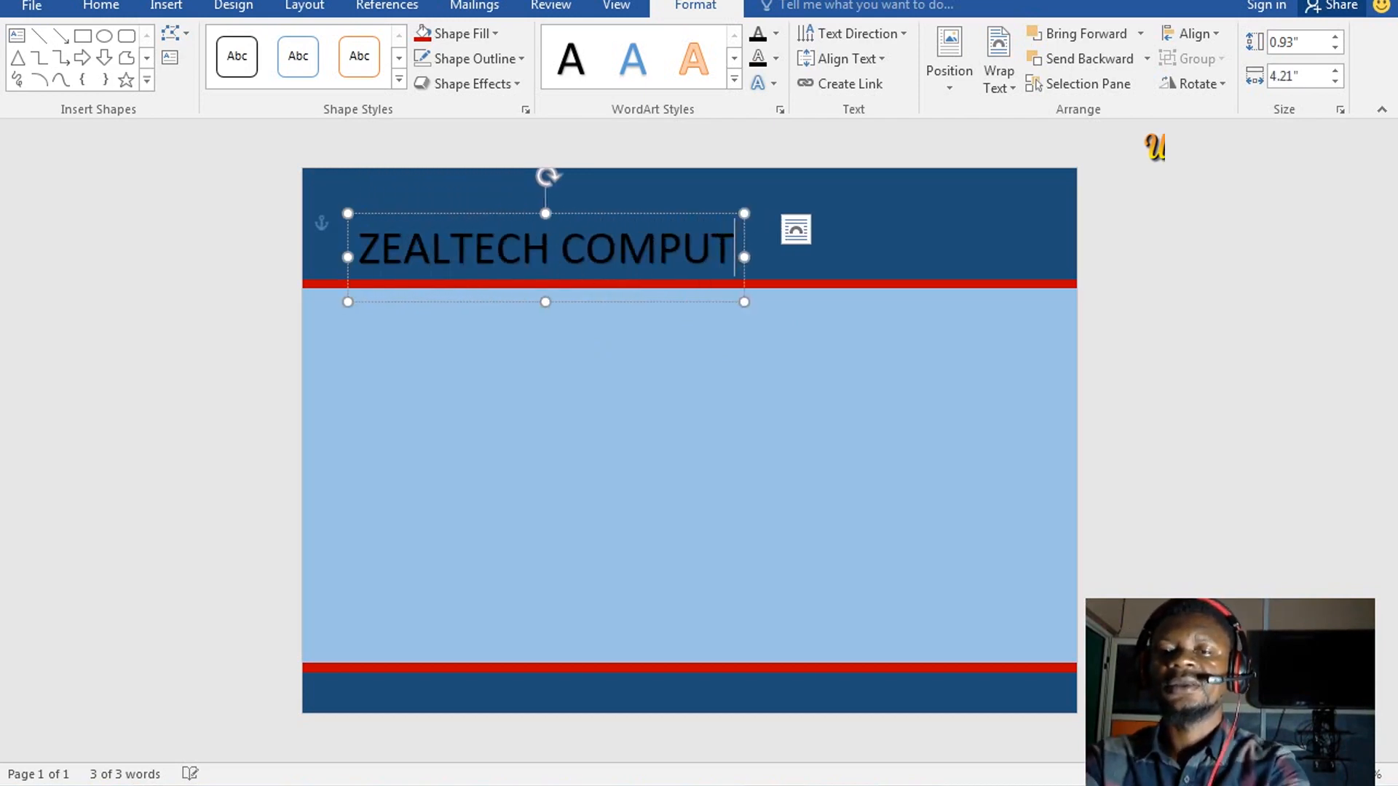
{"action": "type", "text": "ER INSTIO"}
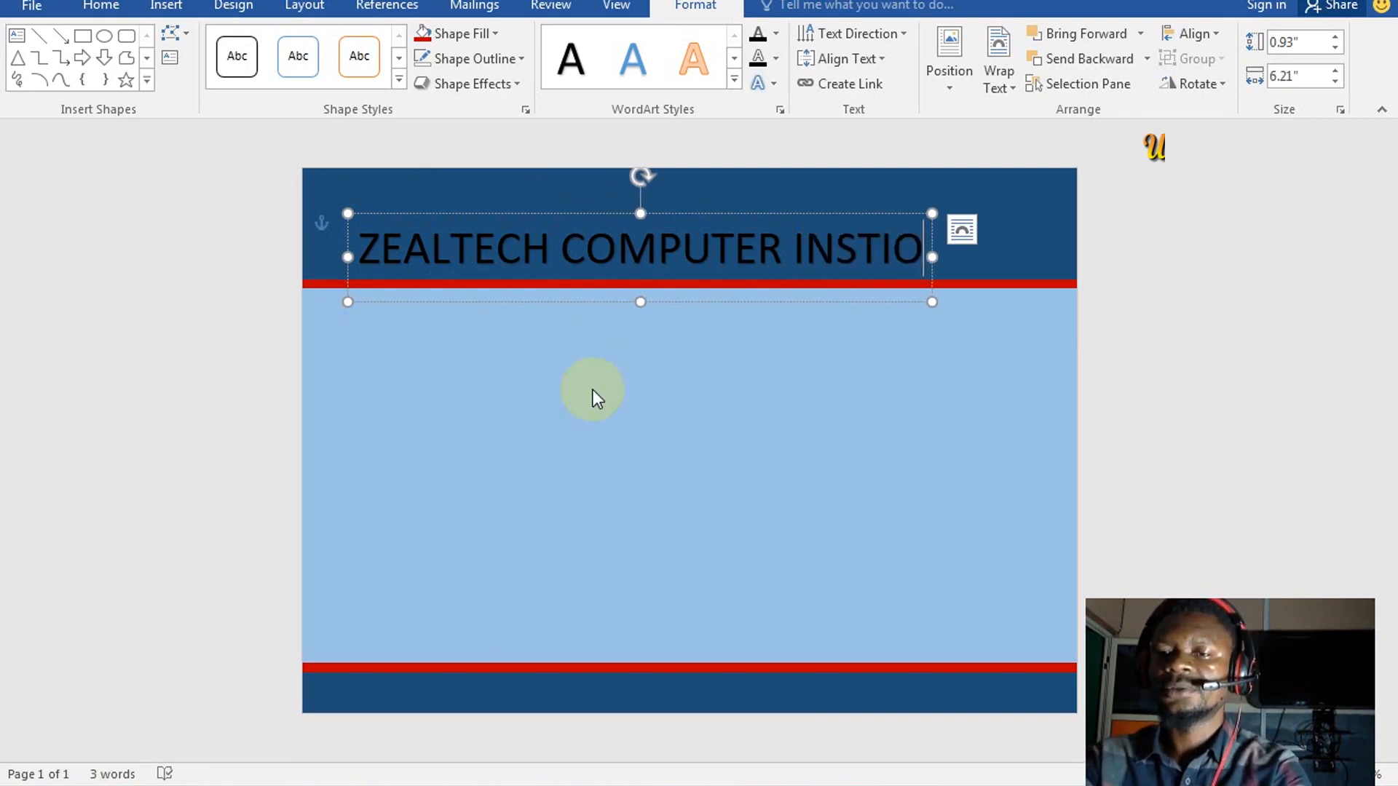
{"action": "key", "text": "BackSpace"}
{"action": "type", "text": "TUTE"}
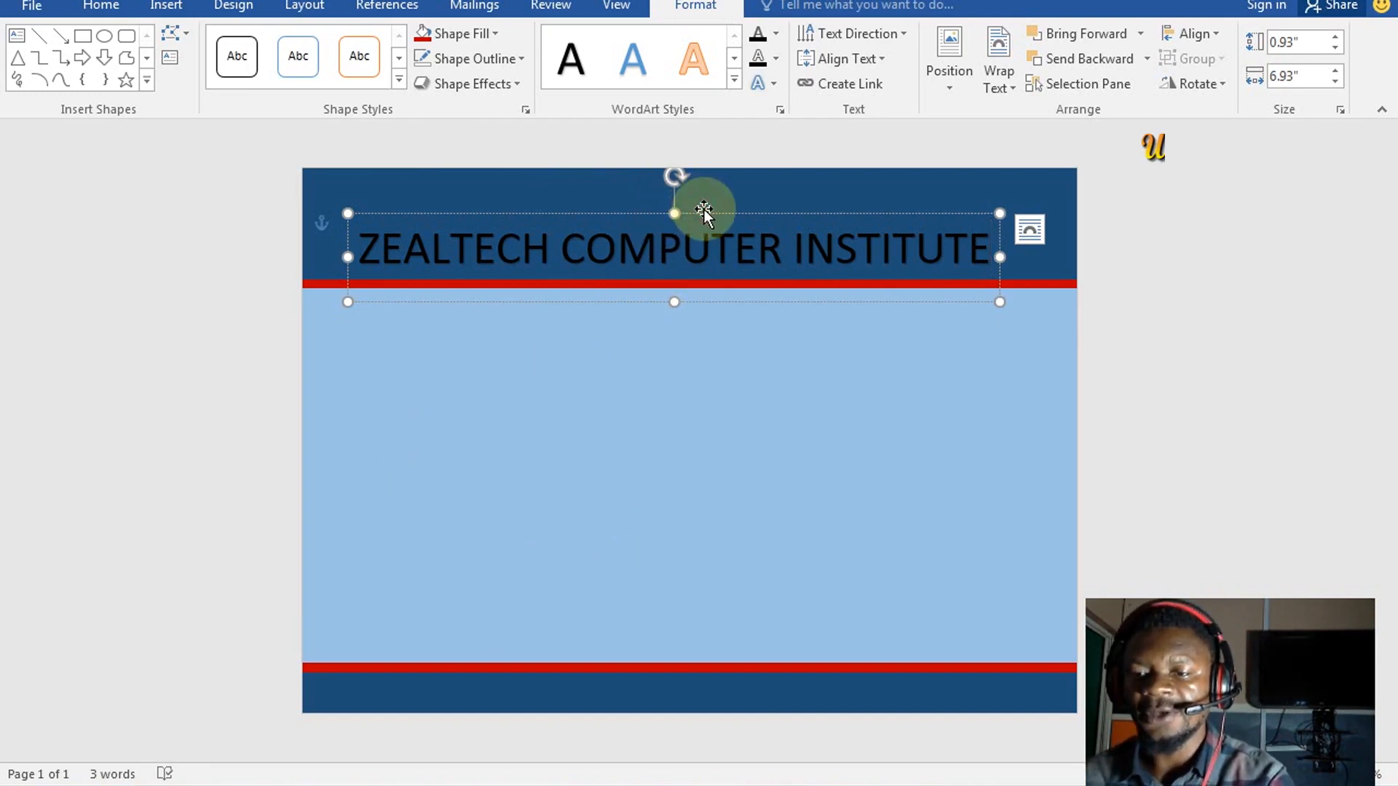
Move the title to the top of the header and make it bold white text
{"action": "left_click_drag", "start_coordinate": [704, 212], "coordinate": [717, 158]}
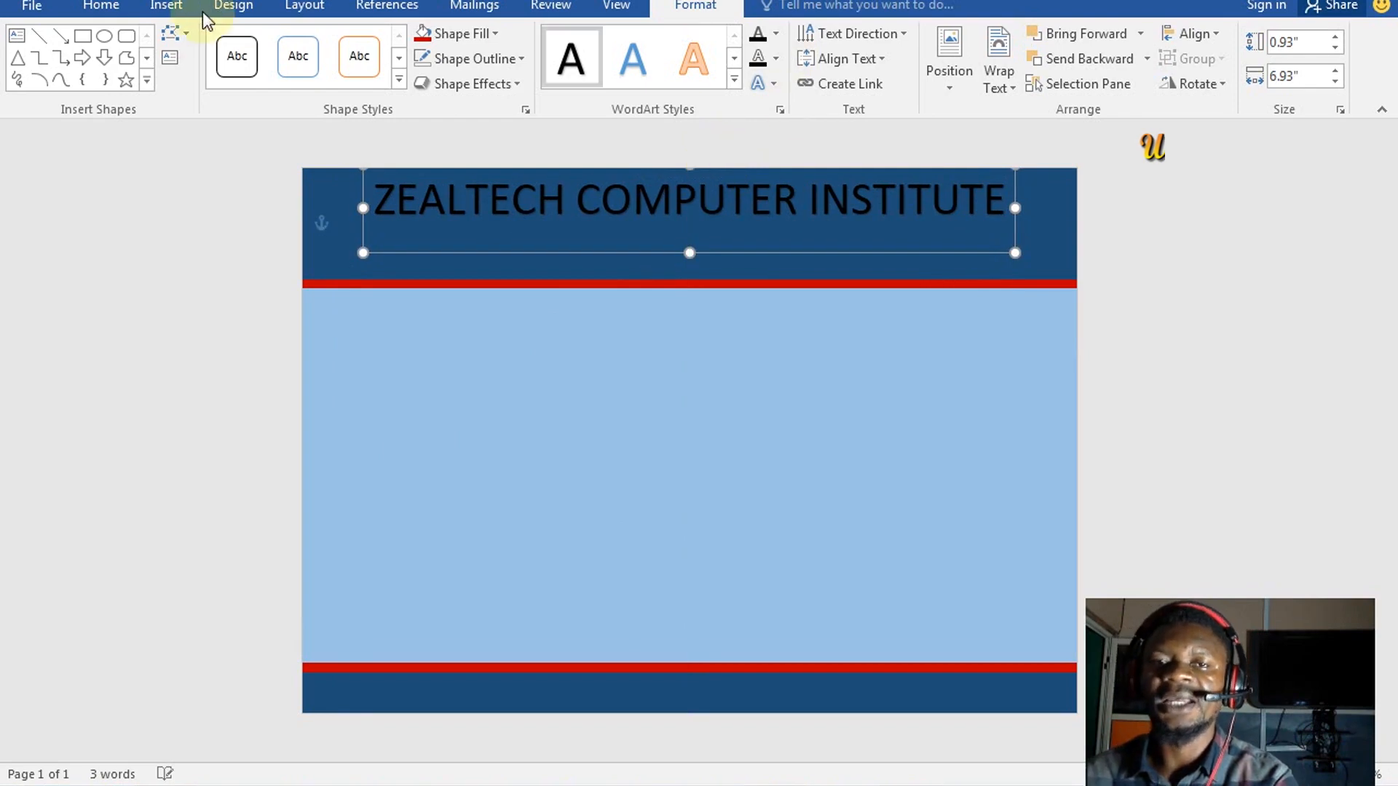
{"action": "key", "text": "ctrl+b"}
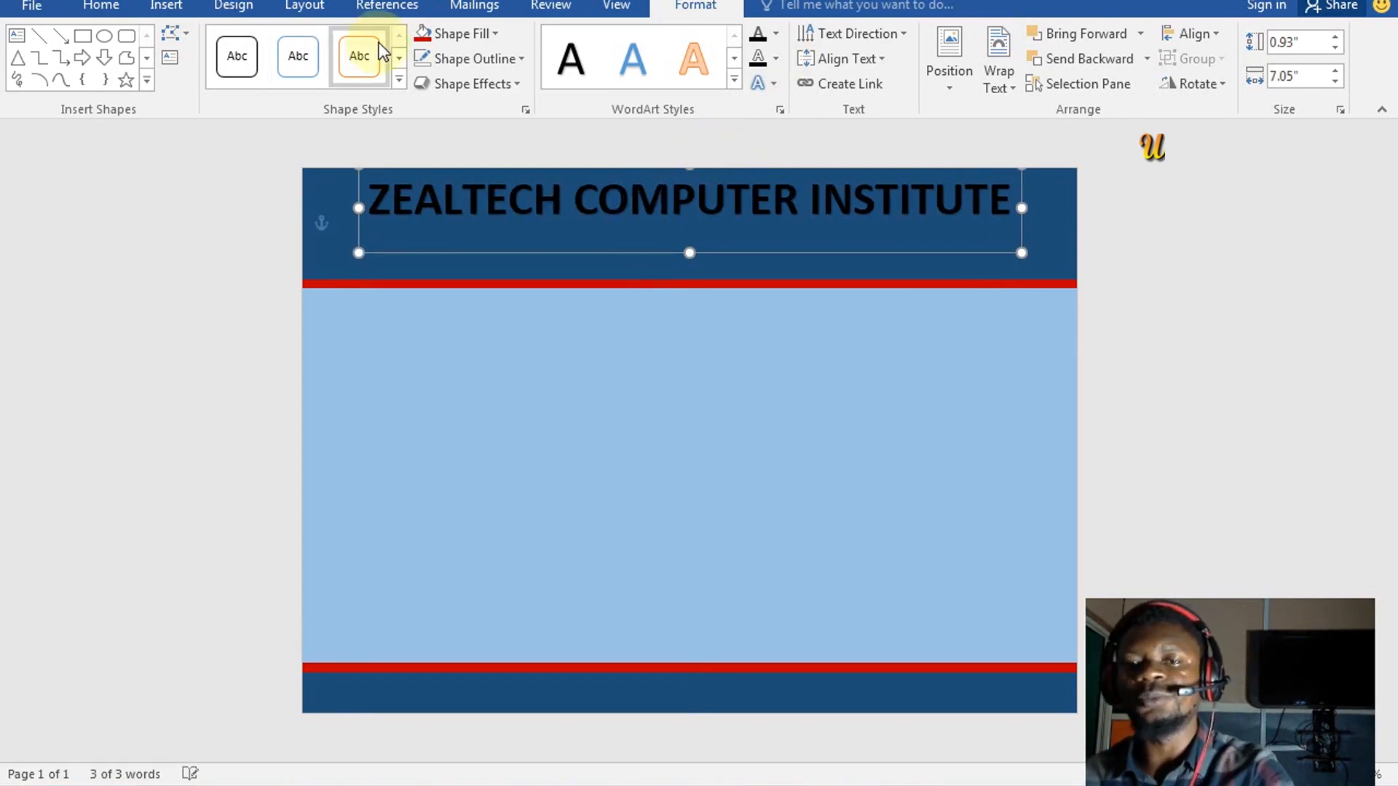
{"action": "left_click", "coordinate": [779, 38]}
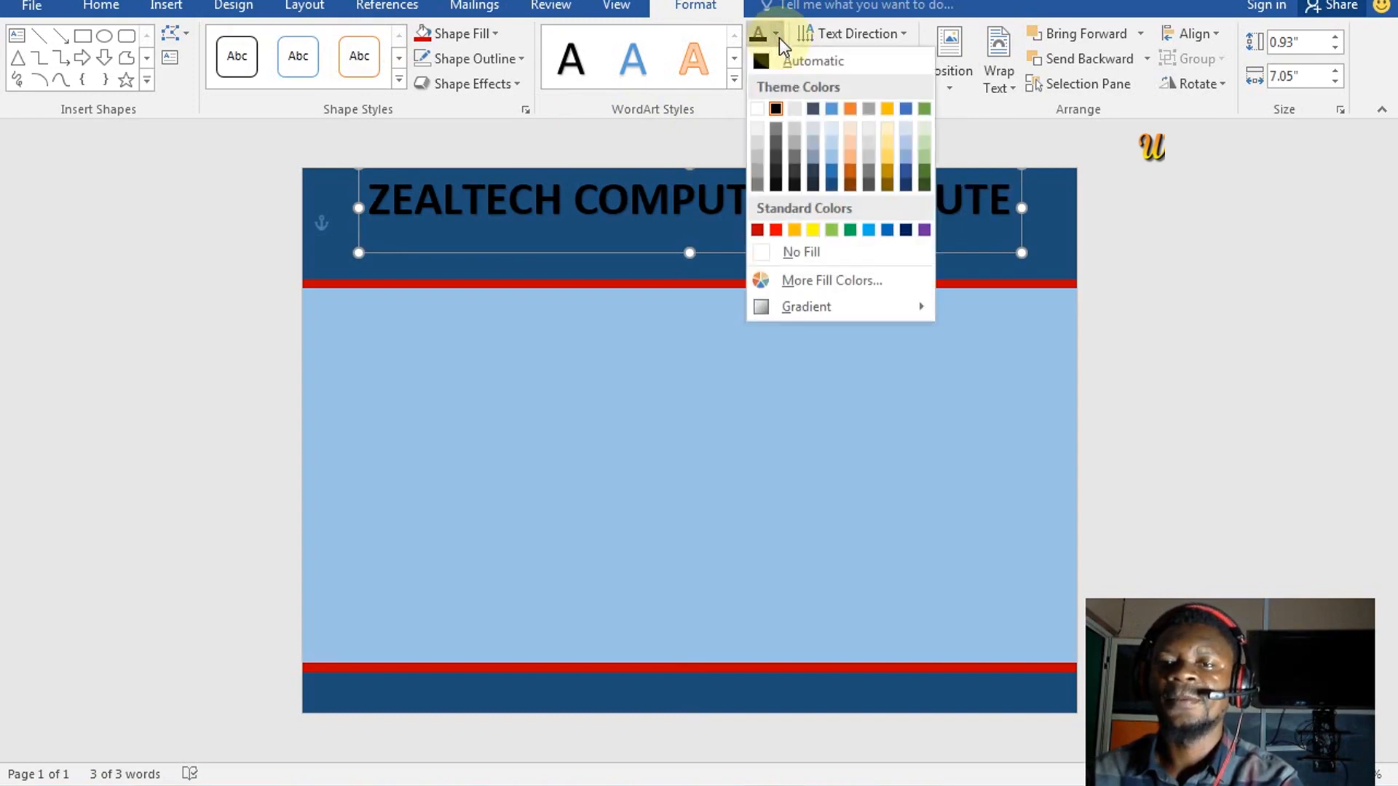
{"action": "left_click", "coordinate": [761, 107]}
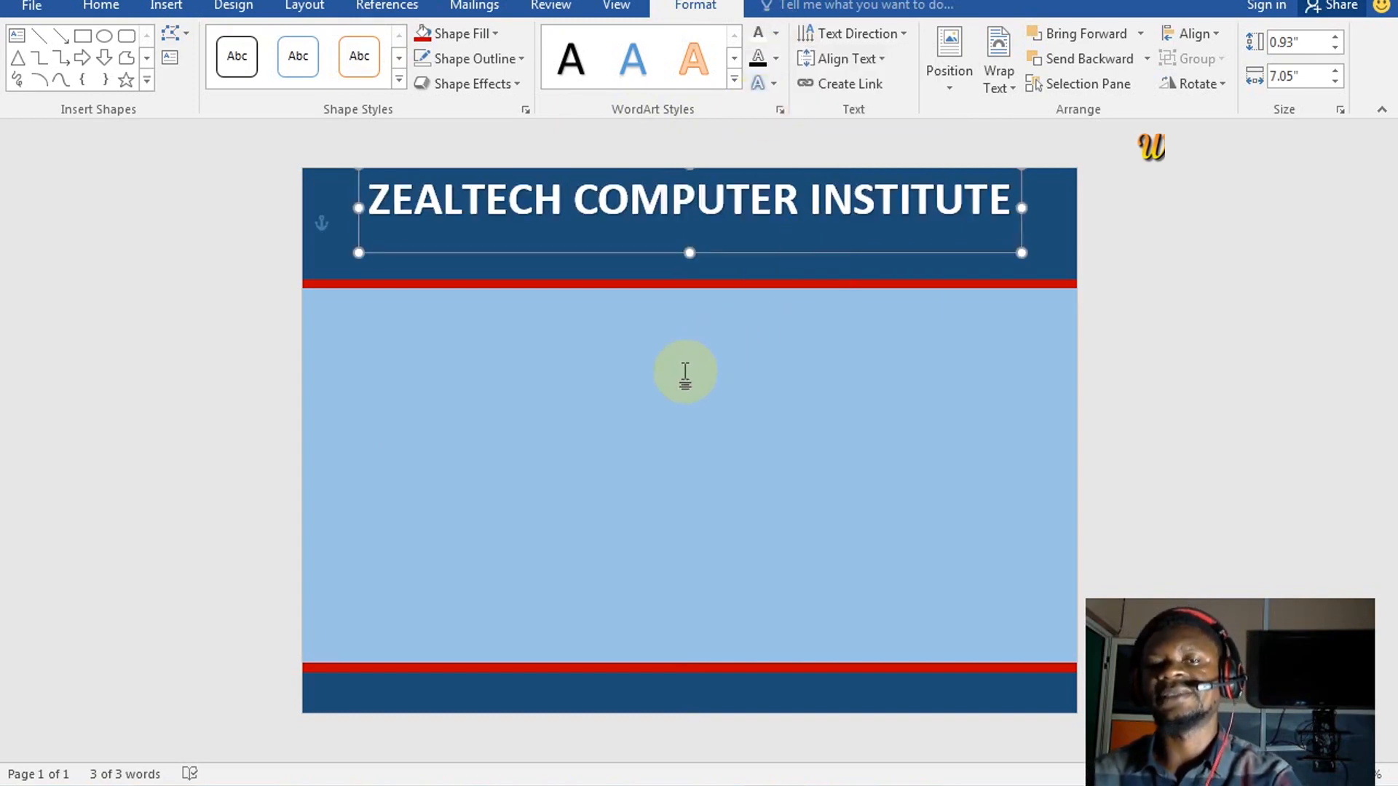
{"action": "left_click", "coordinate": [684, 373]}
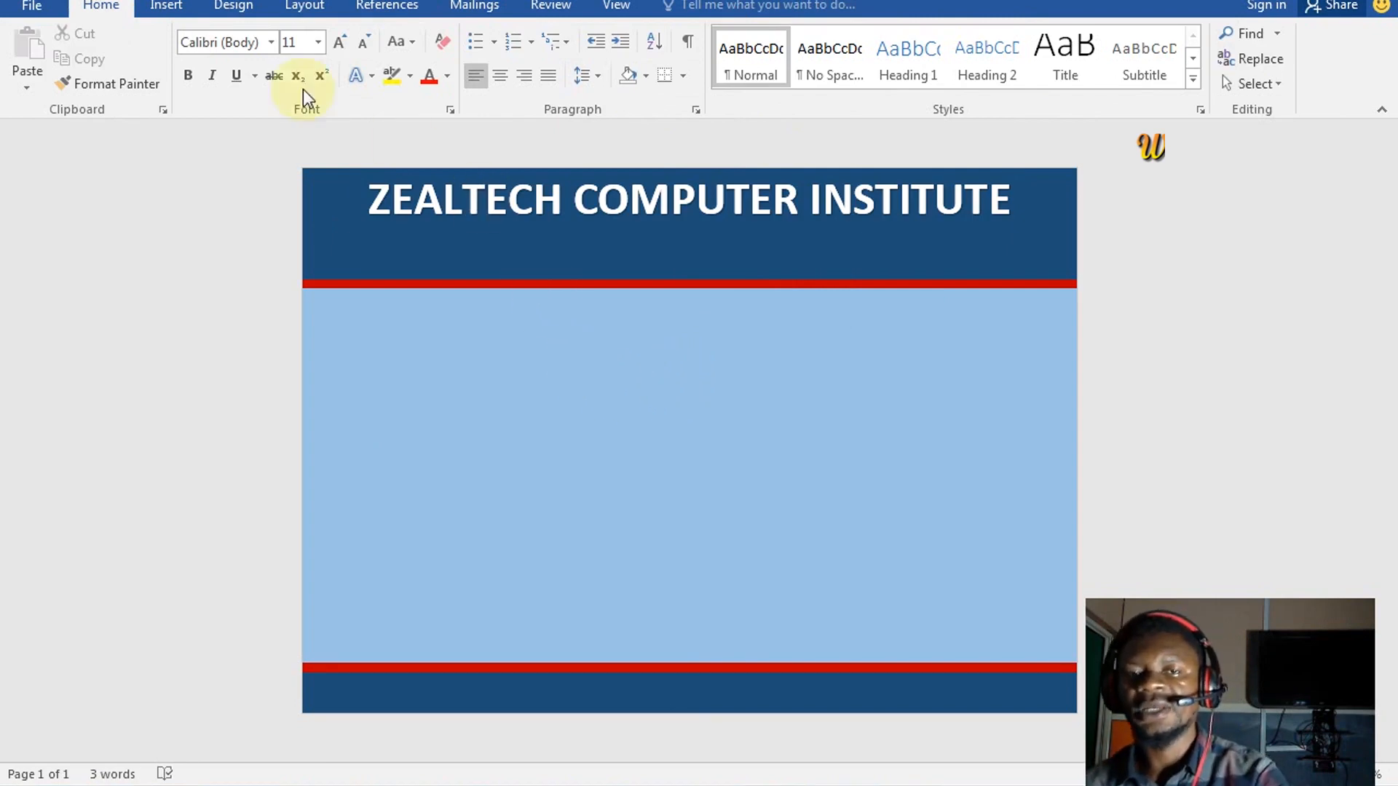
Insert a plain black WordArt box containing the institute's street address, left-aligned
{"action": "left_click", "coordinate": [165, 6]}
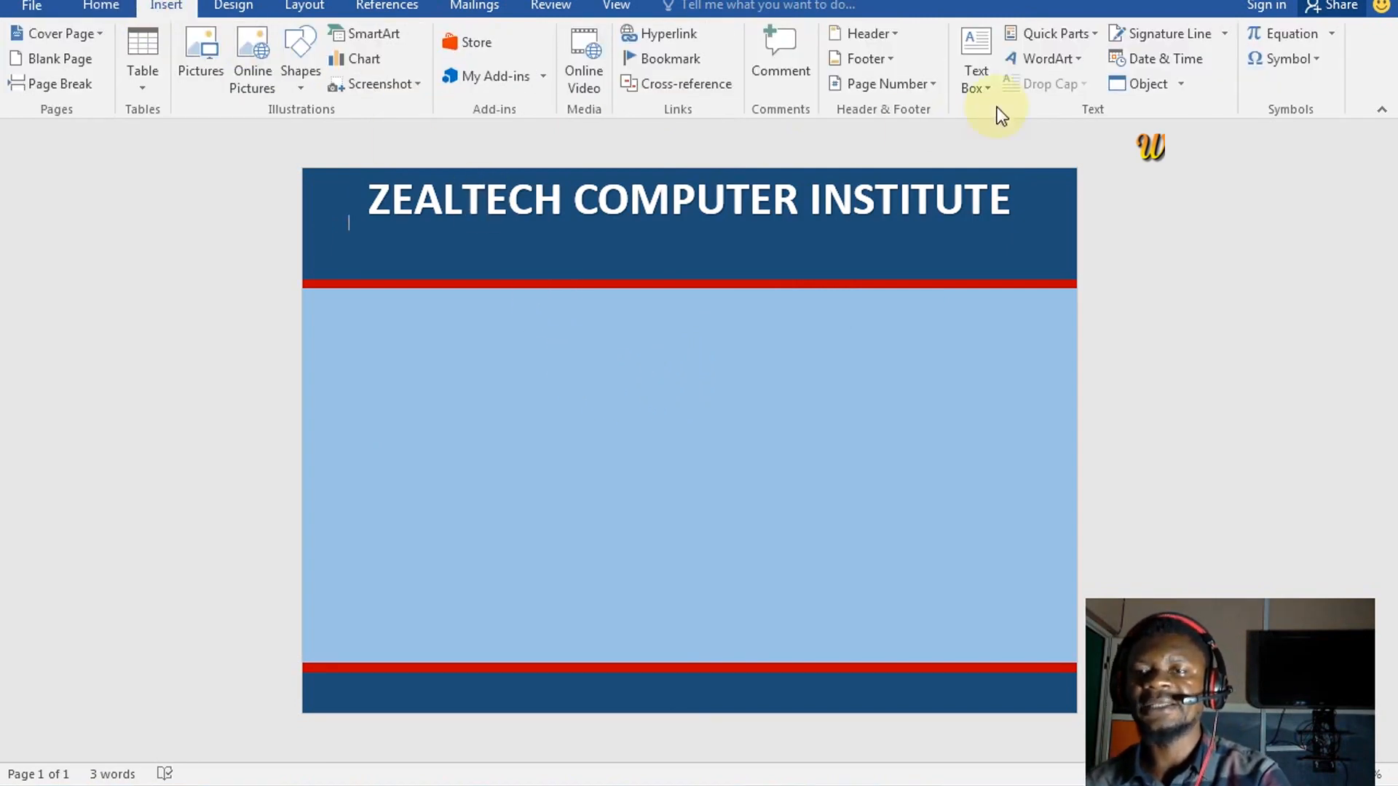
{"action": "left_click", "coordinate": [1030, 59]}
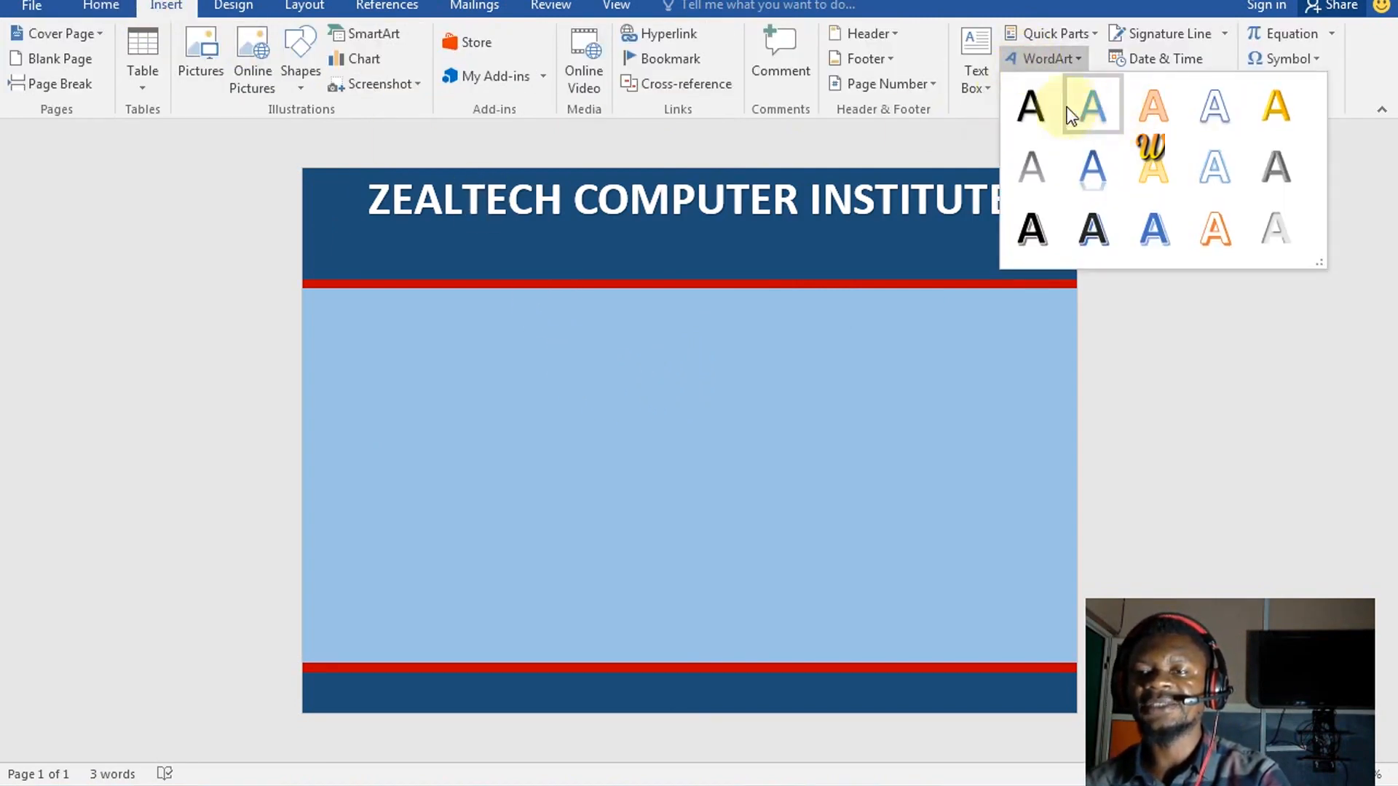
{"action": "left_click", "coordinate": [1042, 104]}
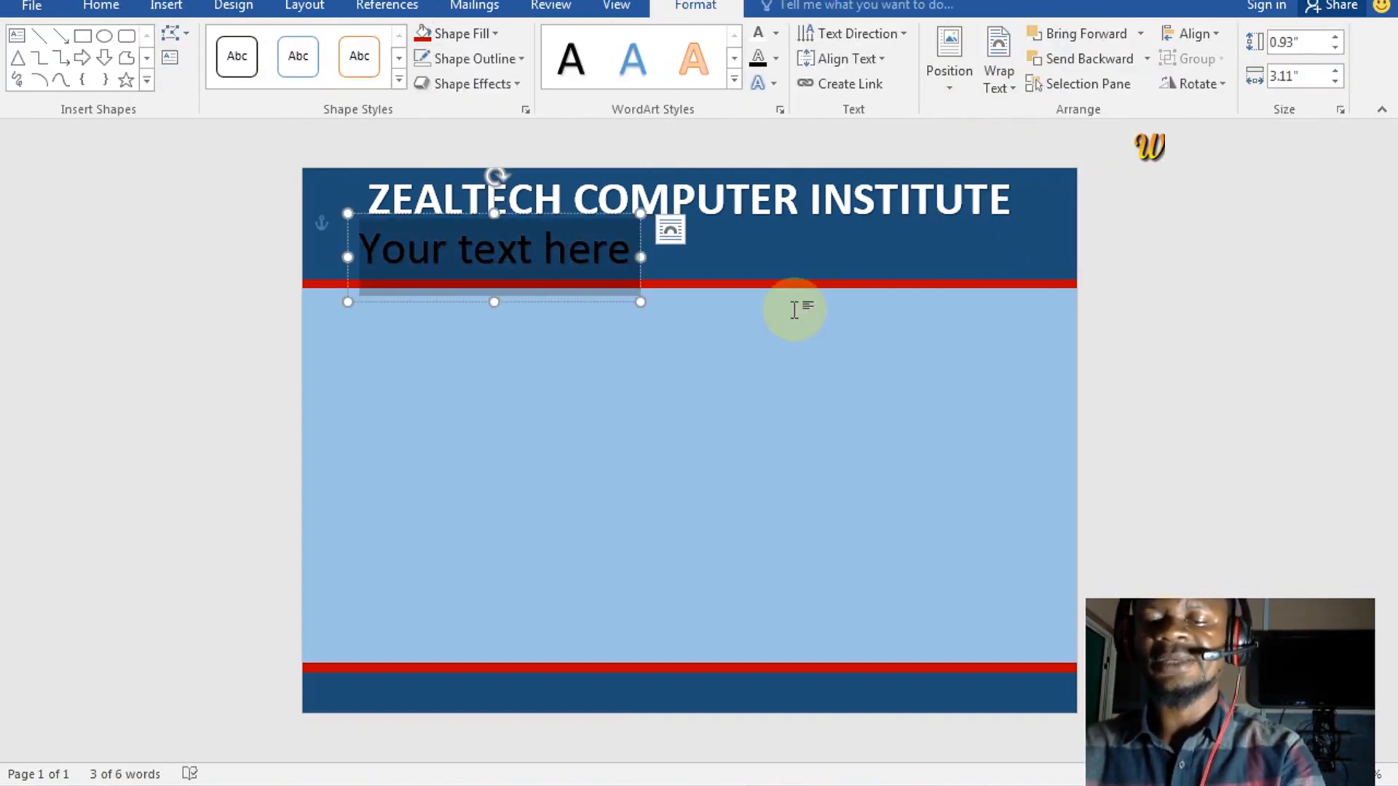
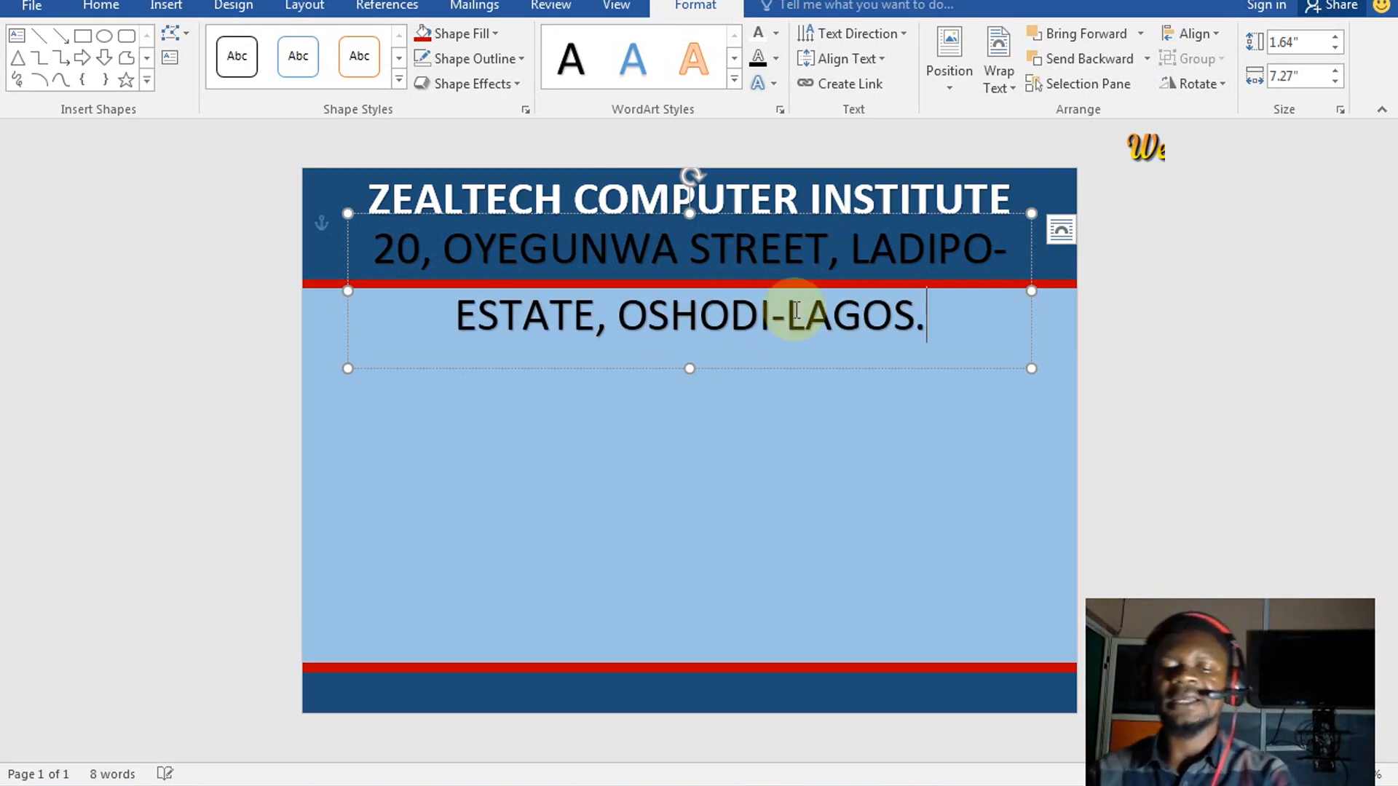
{"action": "key", "text": "ctrl+a"}
{"action": "key", "text": "ctrl+l"}
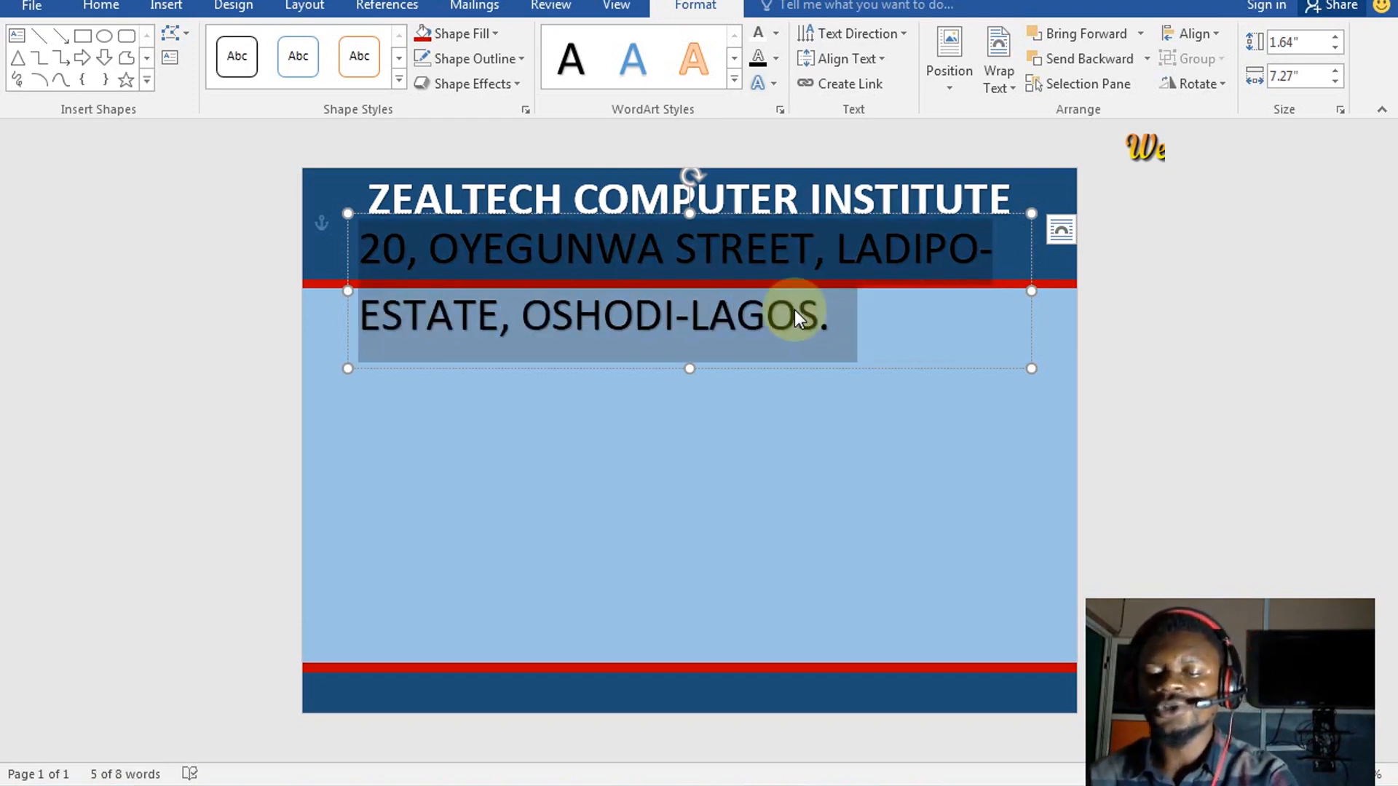
Shrink the address text, widen its box so it fits one line, and colour it white
{"action": "key", "text": "ctrl+shift+comma"}
{"action": "key", "text": "ctrl+shift+comma"}
{"action": "key", "text": "ctrl+shift+comma"}
{"action": "key", "text": "ctrl+shift+comma"}
{"action": "key", "text": "ctrl+shift+comma"}
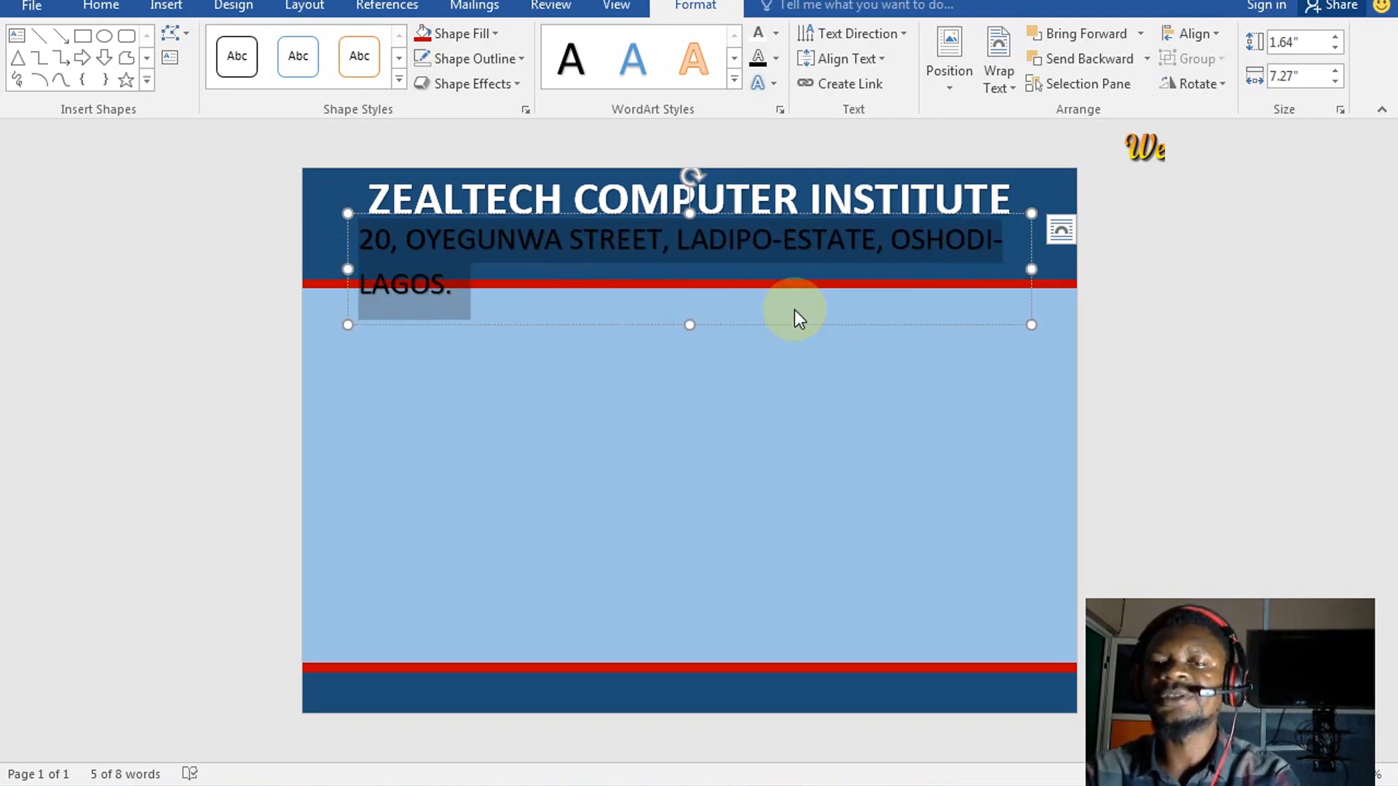
{"action": "key", "text": "ctrl+shift+comma"}
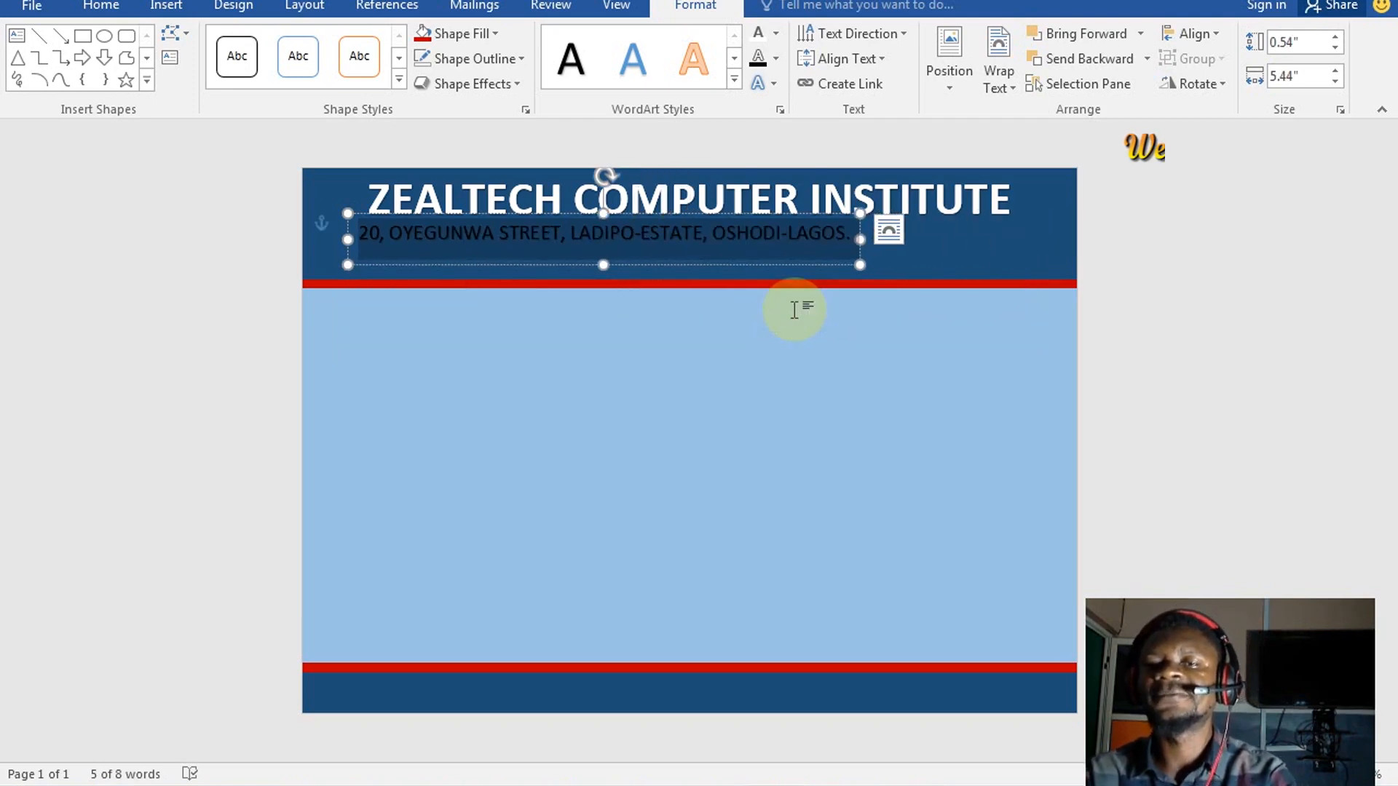
{"action": "key", "text": "ctrl+shift+period"}
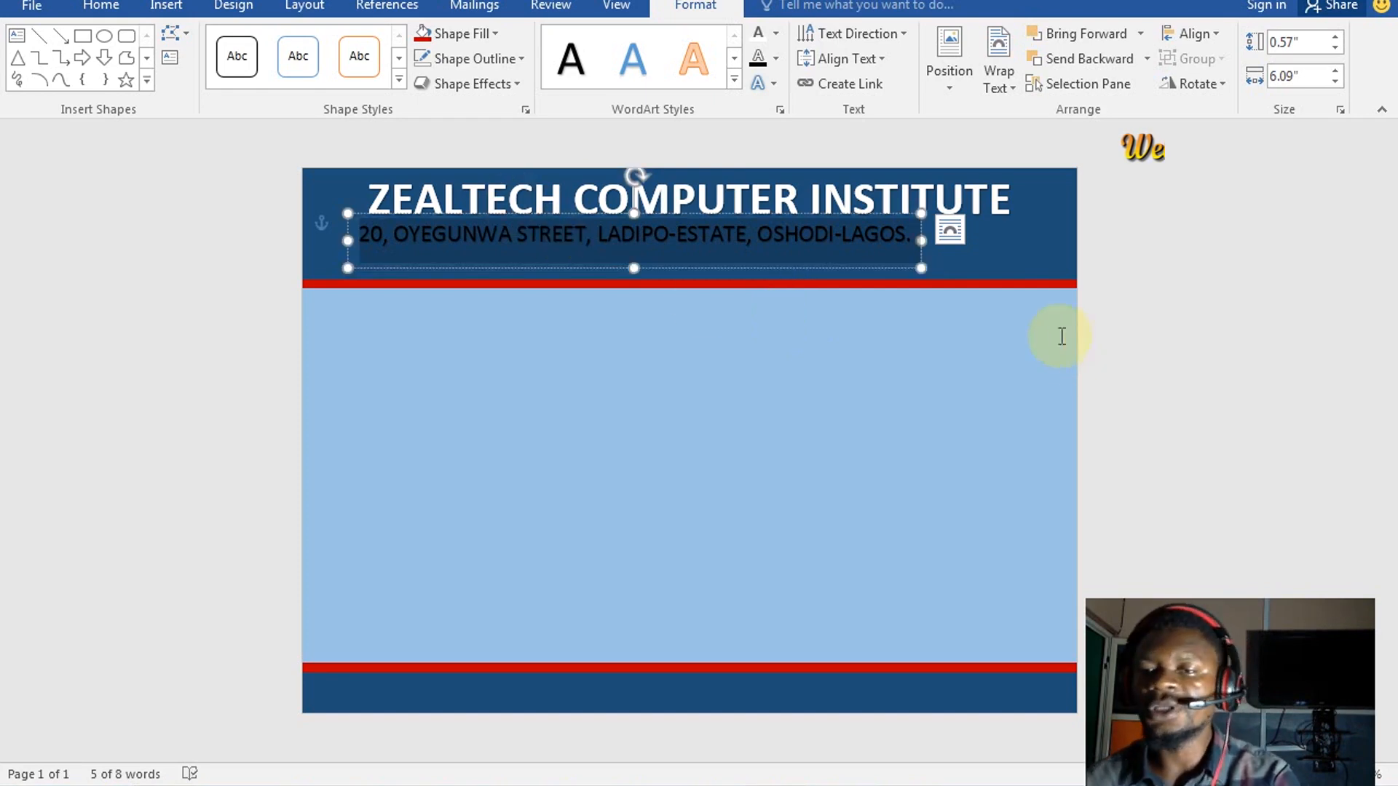
{"action": "left_click_drag", "start_coordinate": [926, 241], "coordinate": [1029, 233]}
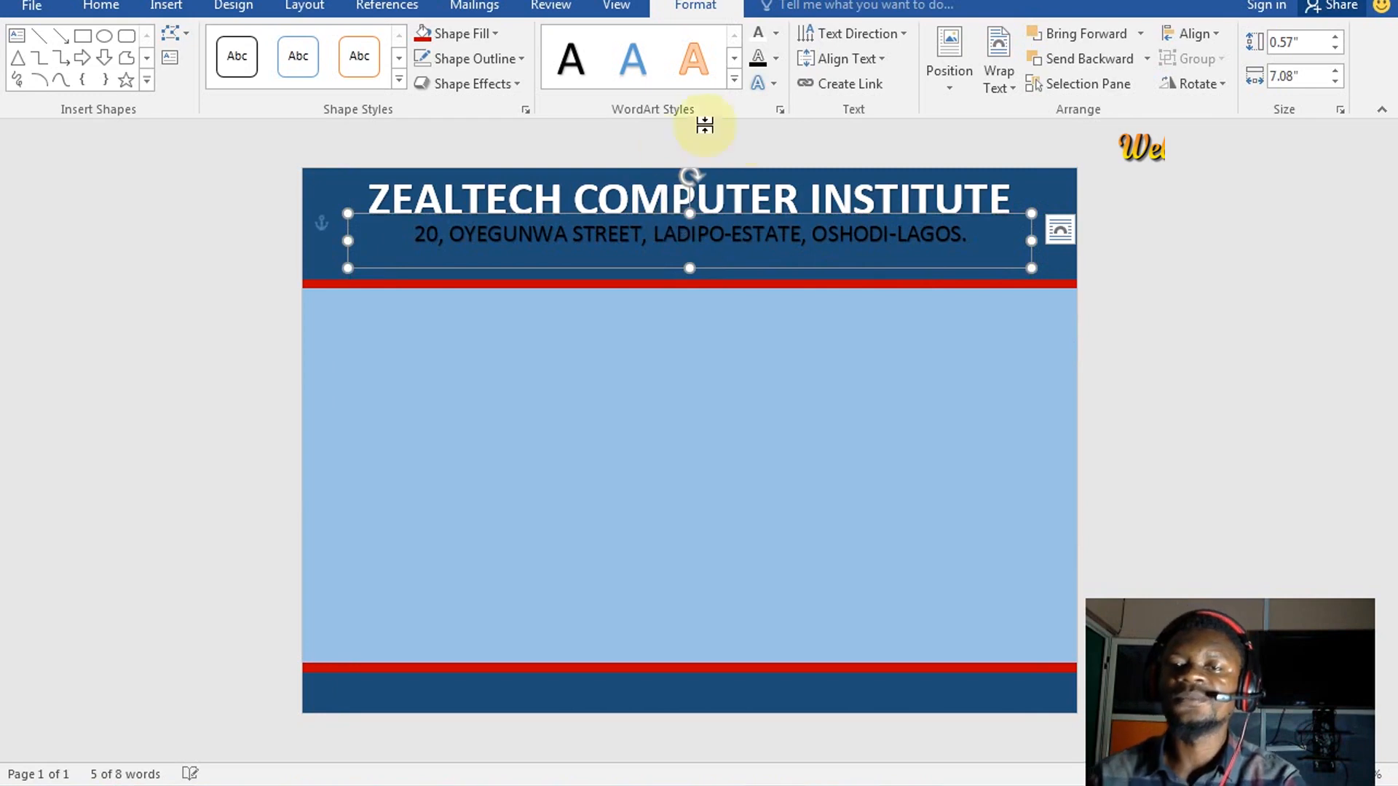
{"action": "left_click", "coordinate": [762, 58]}
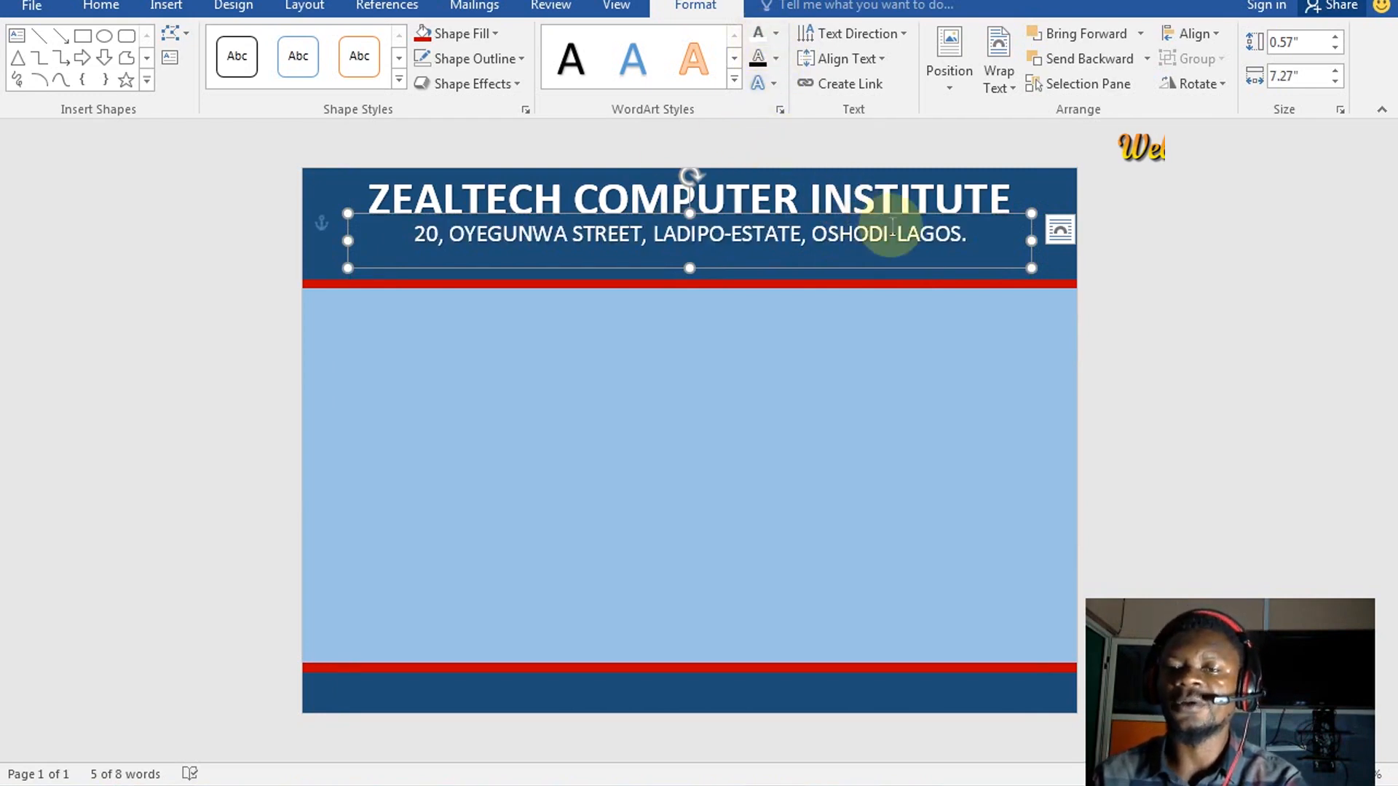
Make the address line one size smaller and bold, then start a new line below it
{"action": "triple_click", "coordinate": [976, 231]}
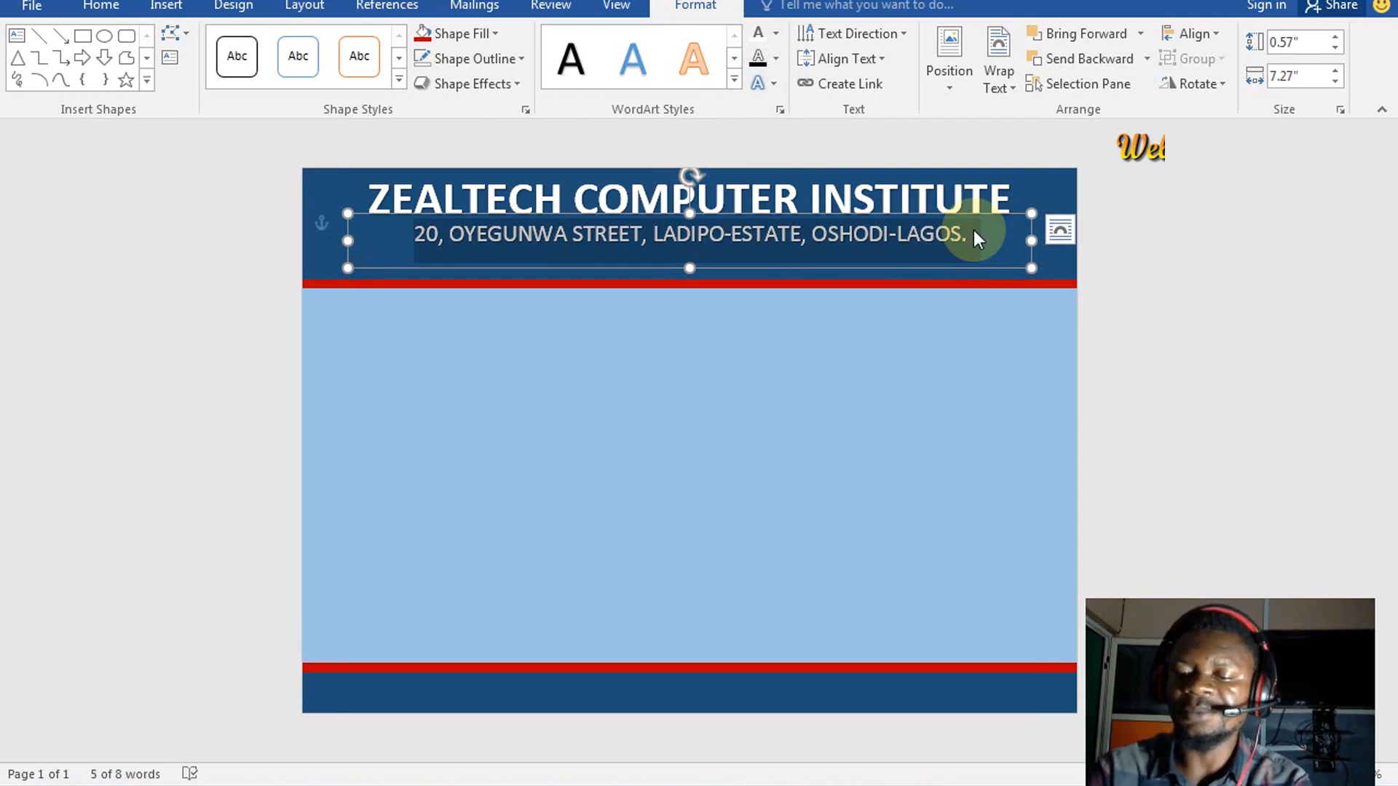
{"action": "key", "text": "ctrl+bracketleft"}
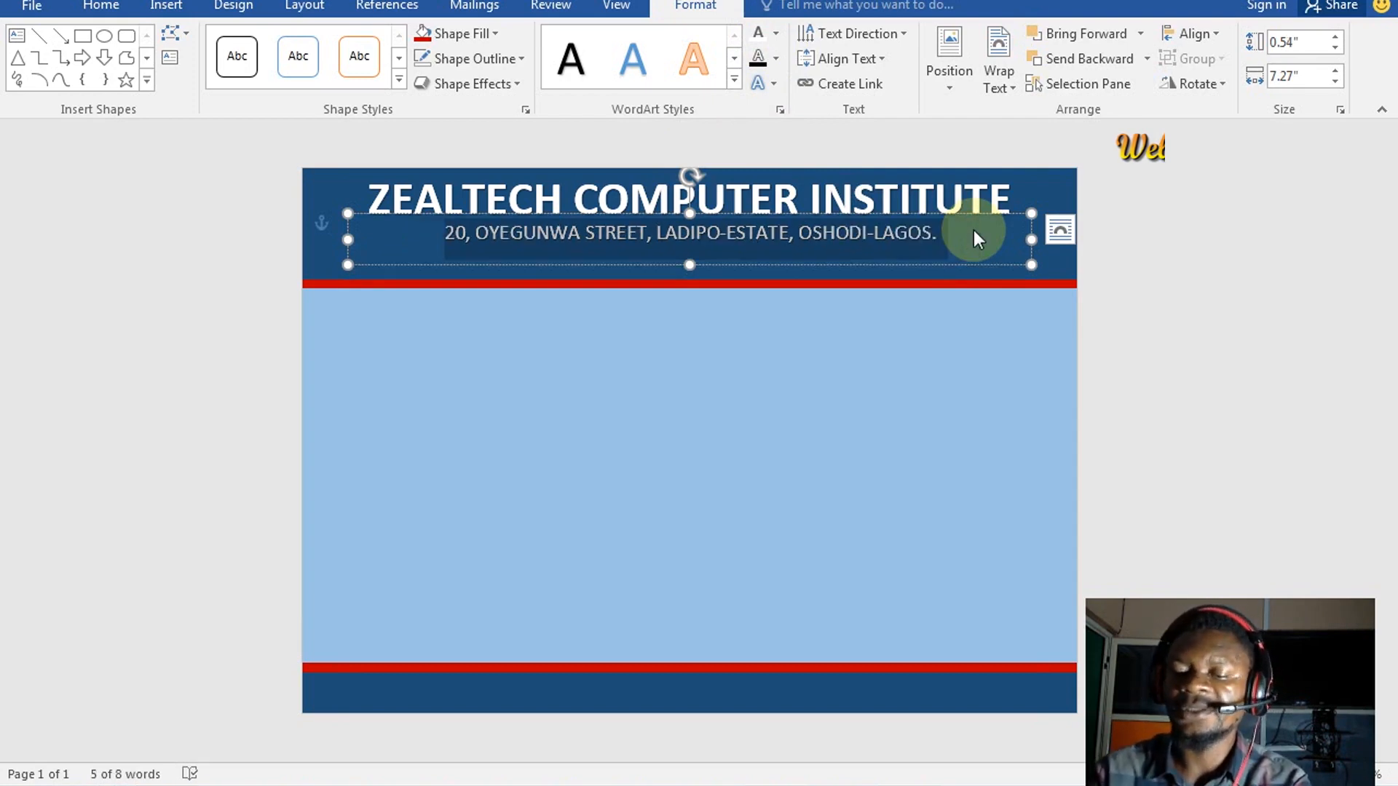
{"action": "key", "text": "ctrl"}
{"action": "key", "text": "Left"}
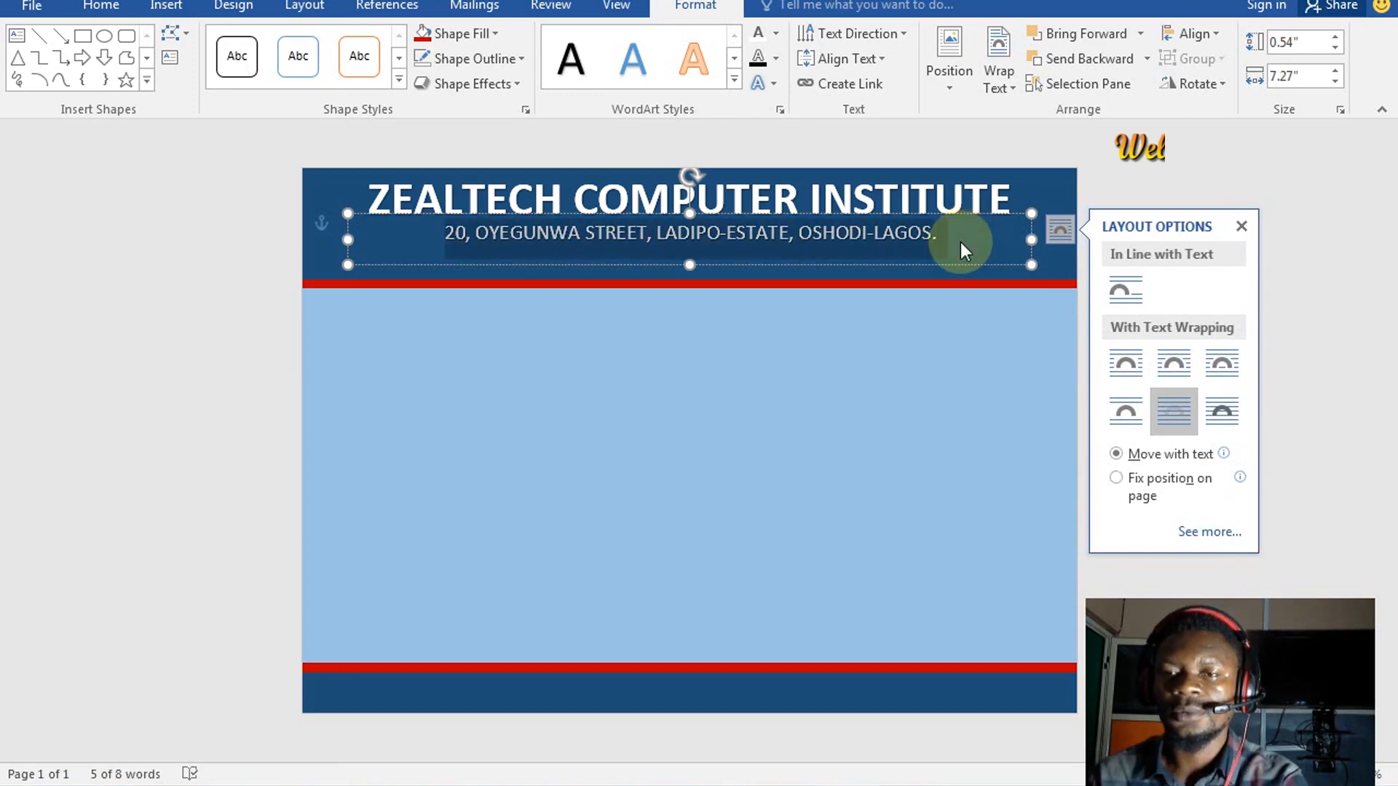
{"action": "key", "text": "ctrl+b"}
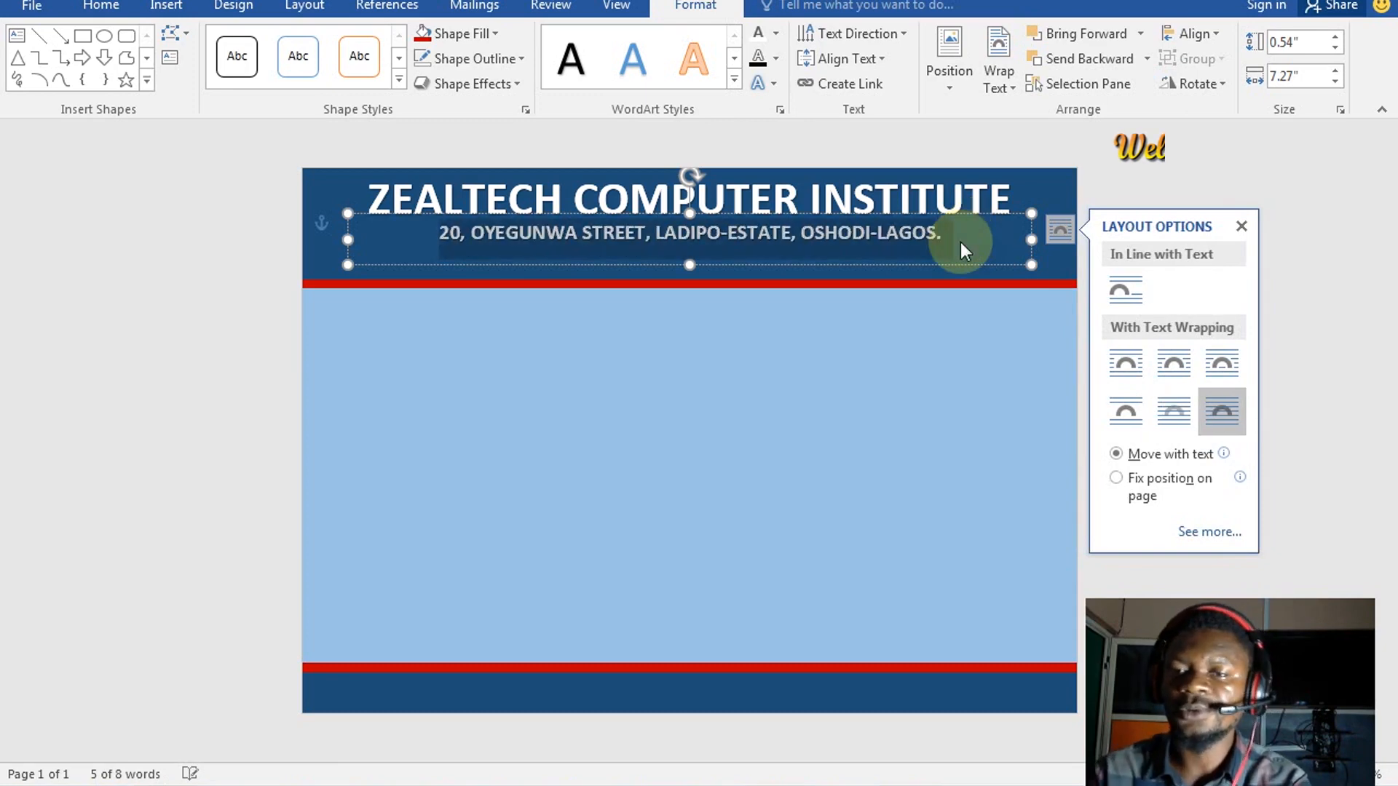
{"action": "left_click", "coordinate": [959, 242]}
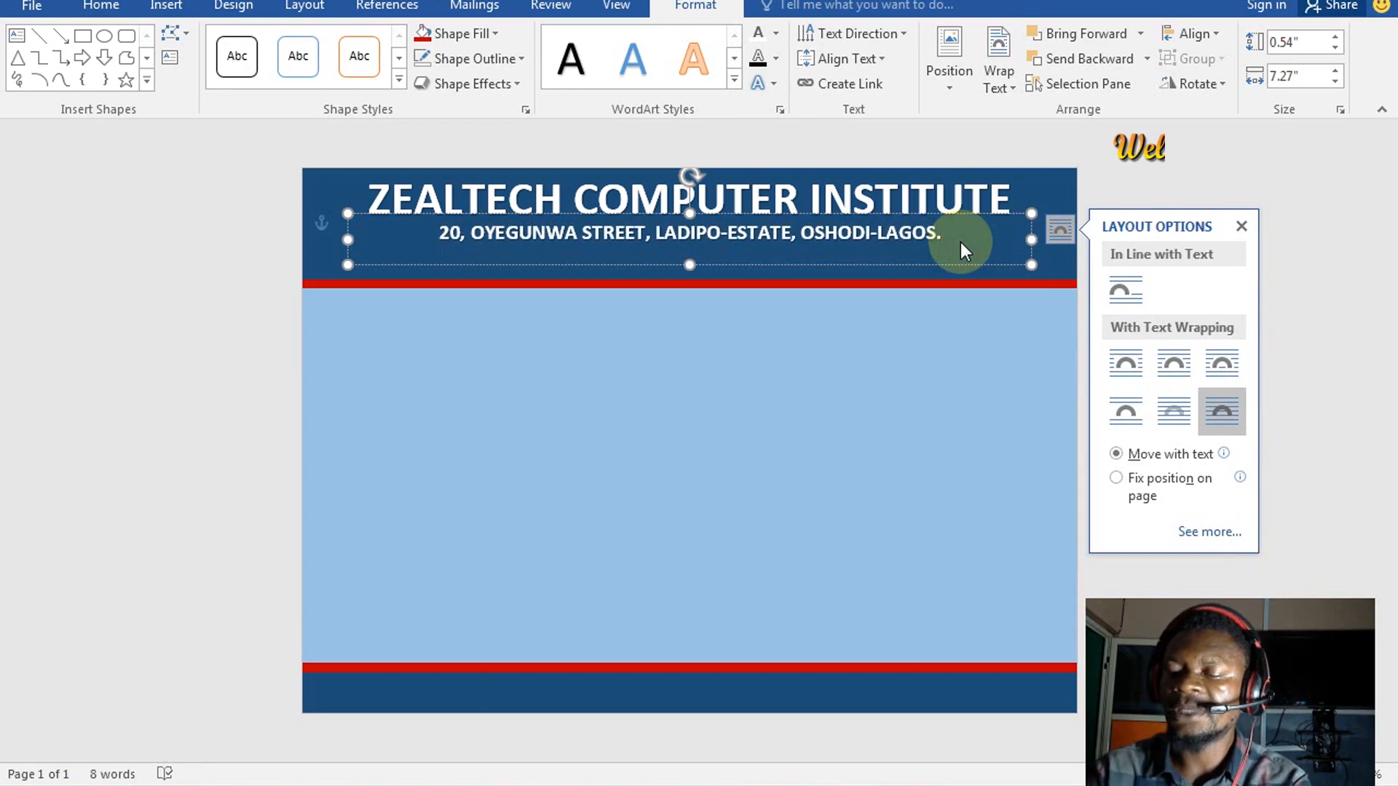
{"action": "key", "text": "Return"}
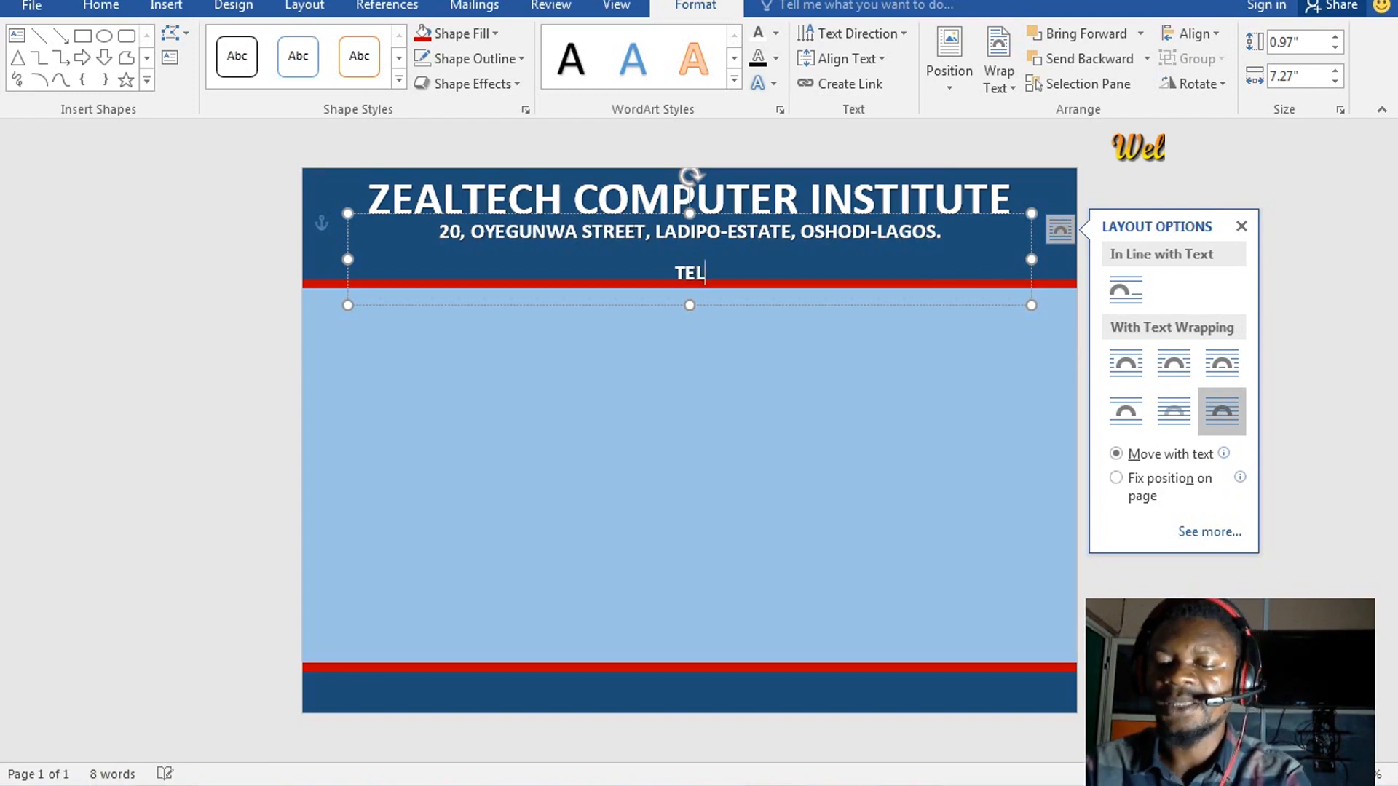
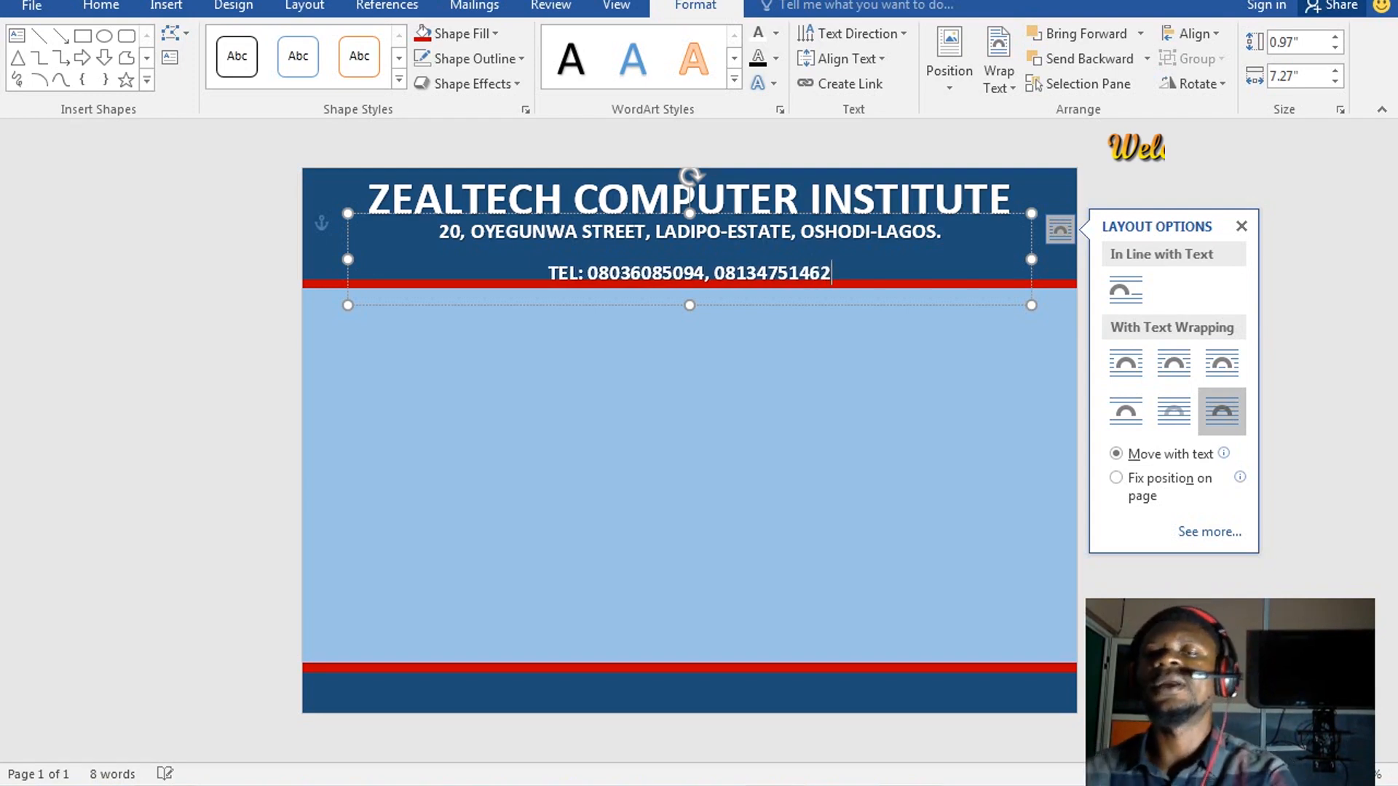
Type a TEL line with the two phone numbers and select both address and telephone lines
{"action": "left_click", "coordinate": [710, 271]}
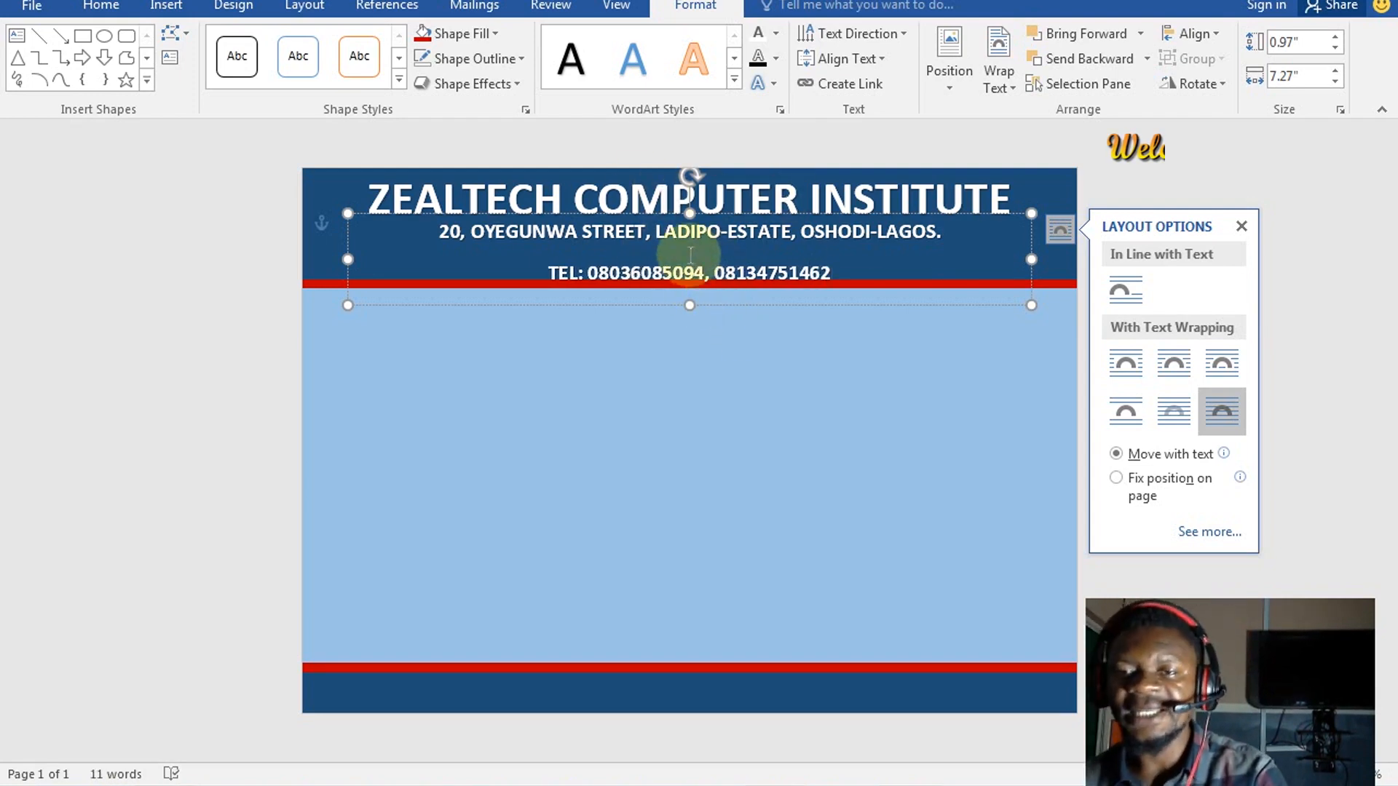
{"action": "triple_click", "coordinate": [615, 248]}
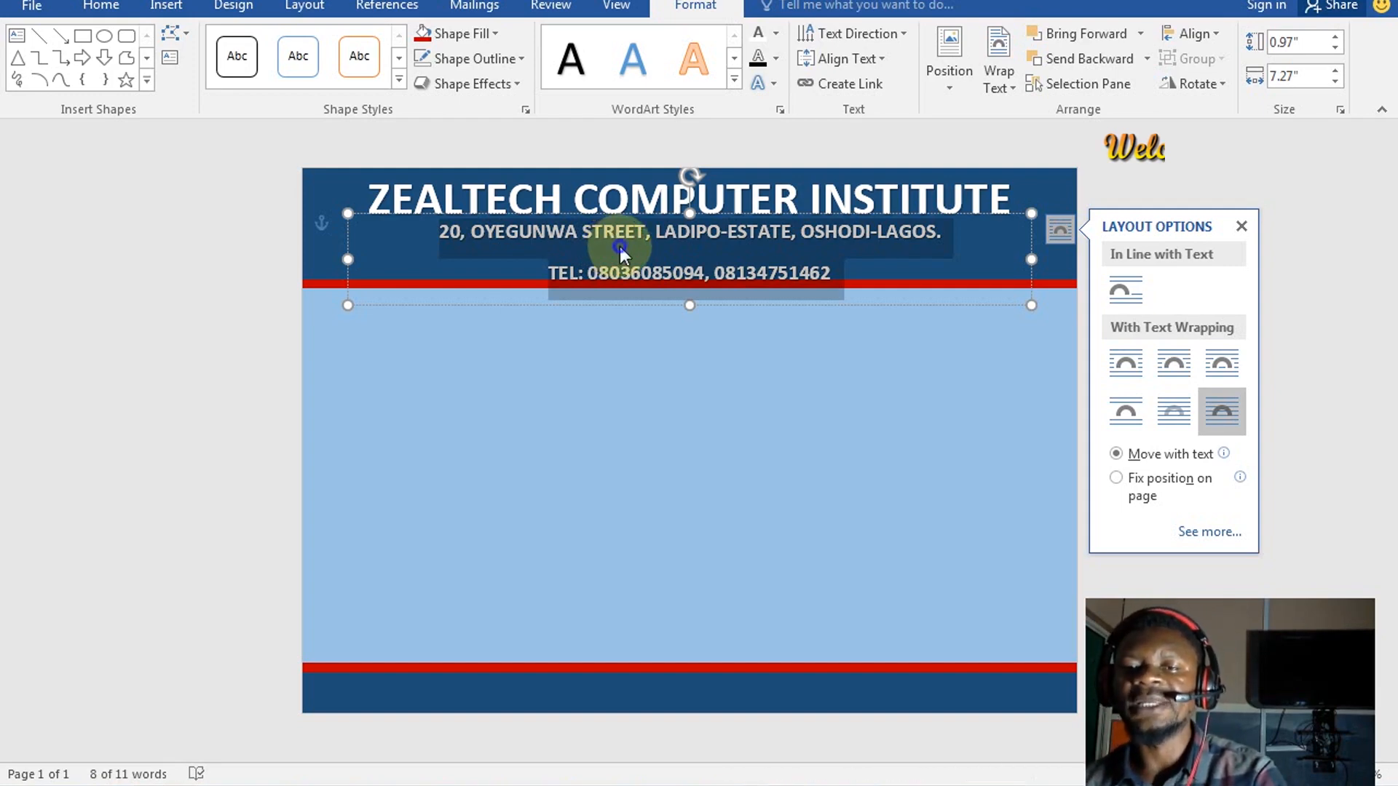
Give the address and TEL paragraphs single line spacing, 0 pt after, and no space between them
{"action": "right_click", "coordinate": [619, 247]}
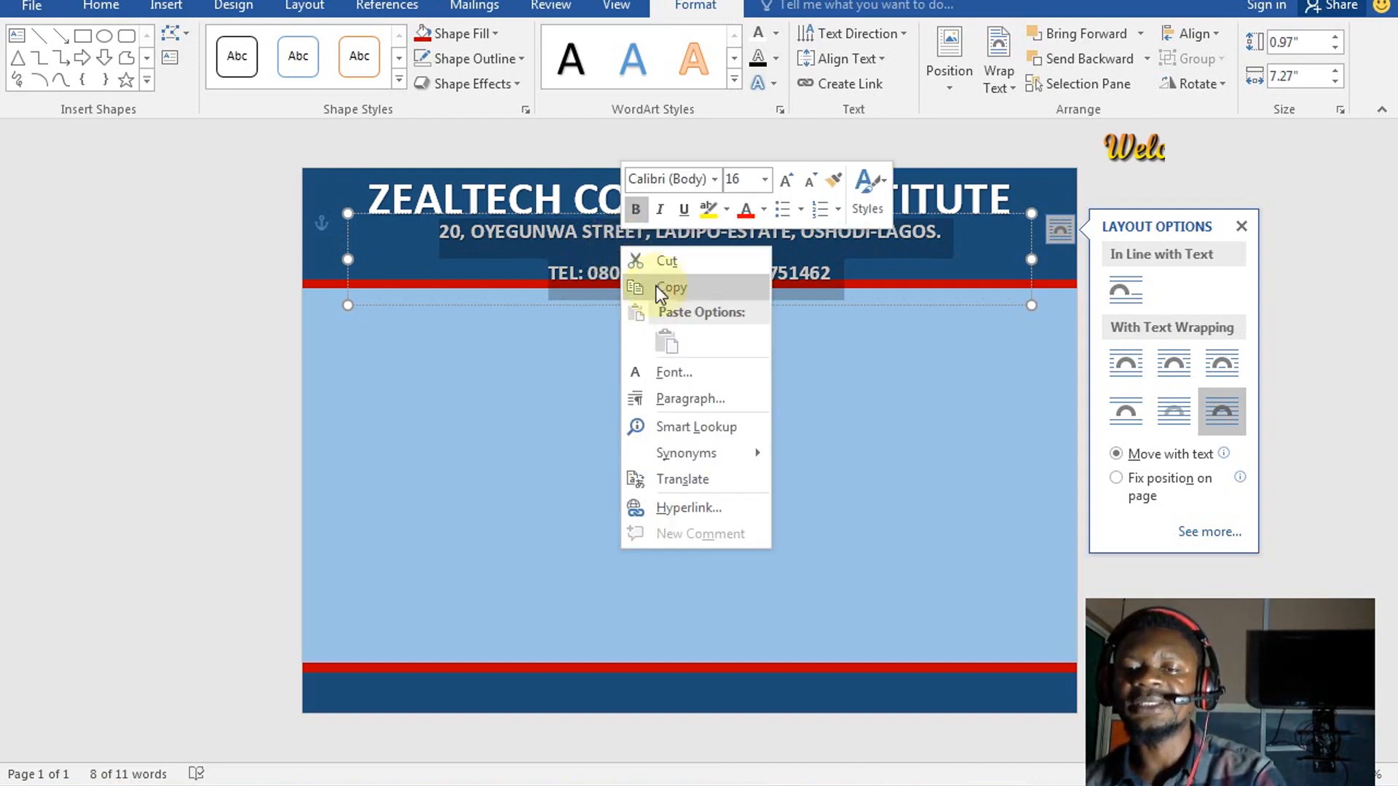
{"action": "left_click", "coordinate": [705, 399]}
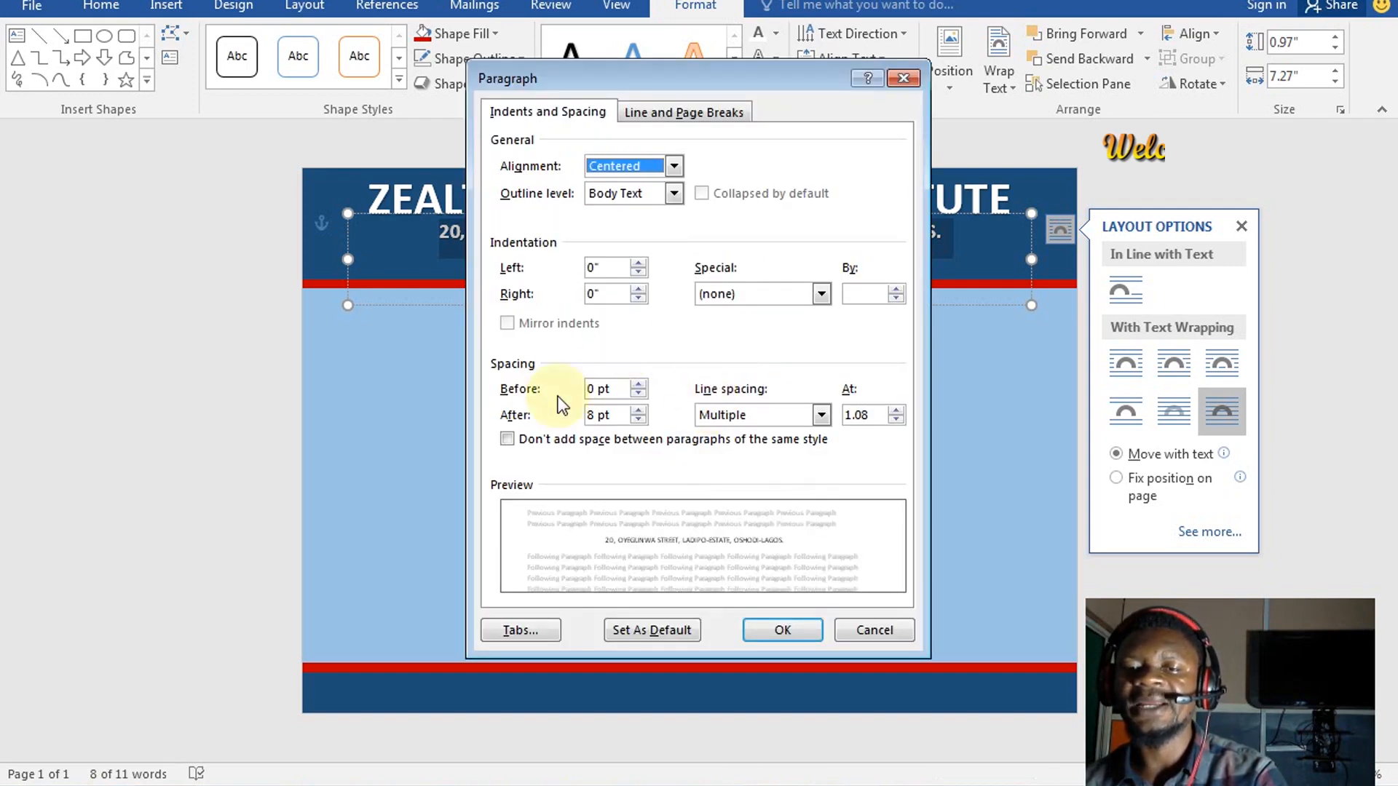
{"action": "left_click", "coordinate": [508, 439]}
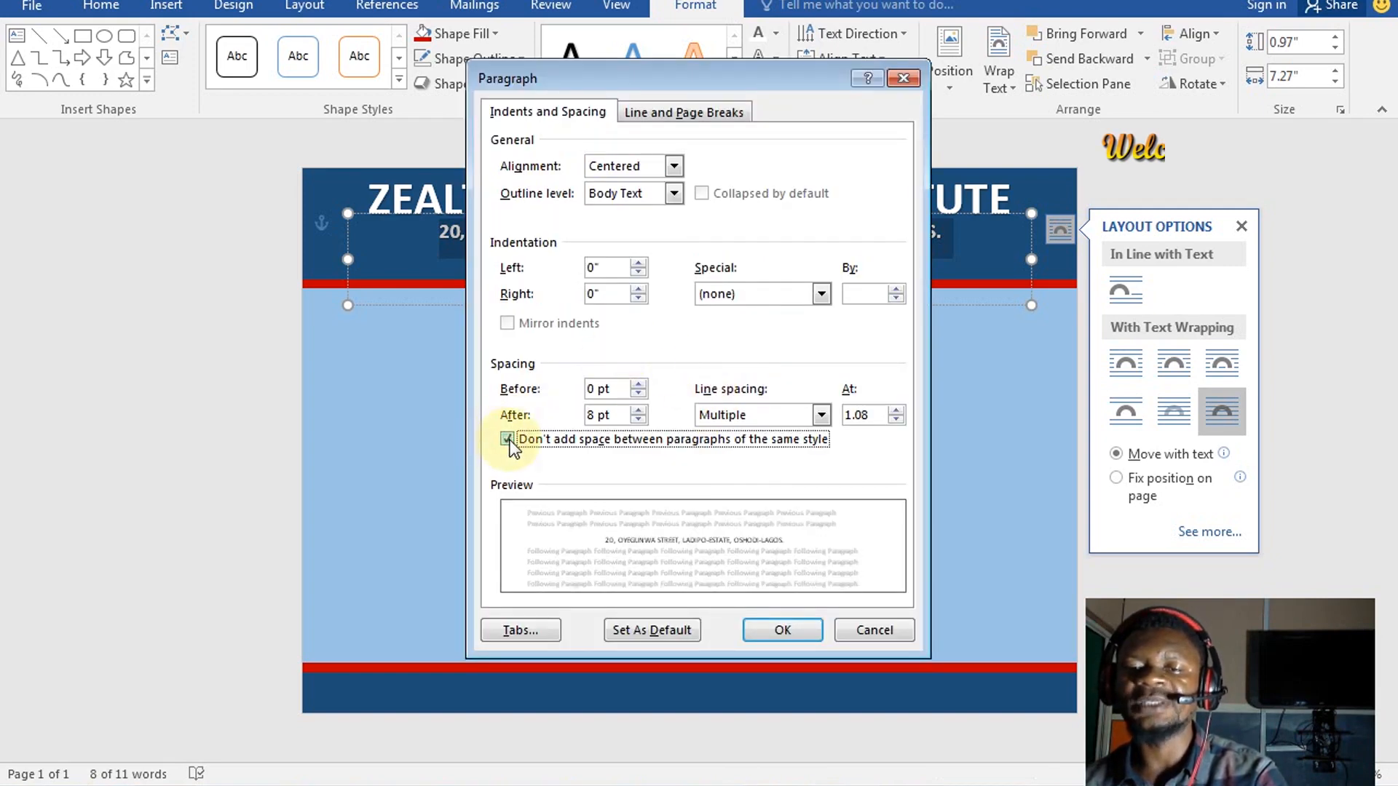
{"action": "left_click", "coordinate": [728, 416]}
{"action": "left_click", "coordinate": [723, 434]}
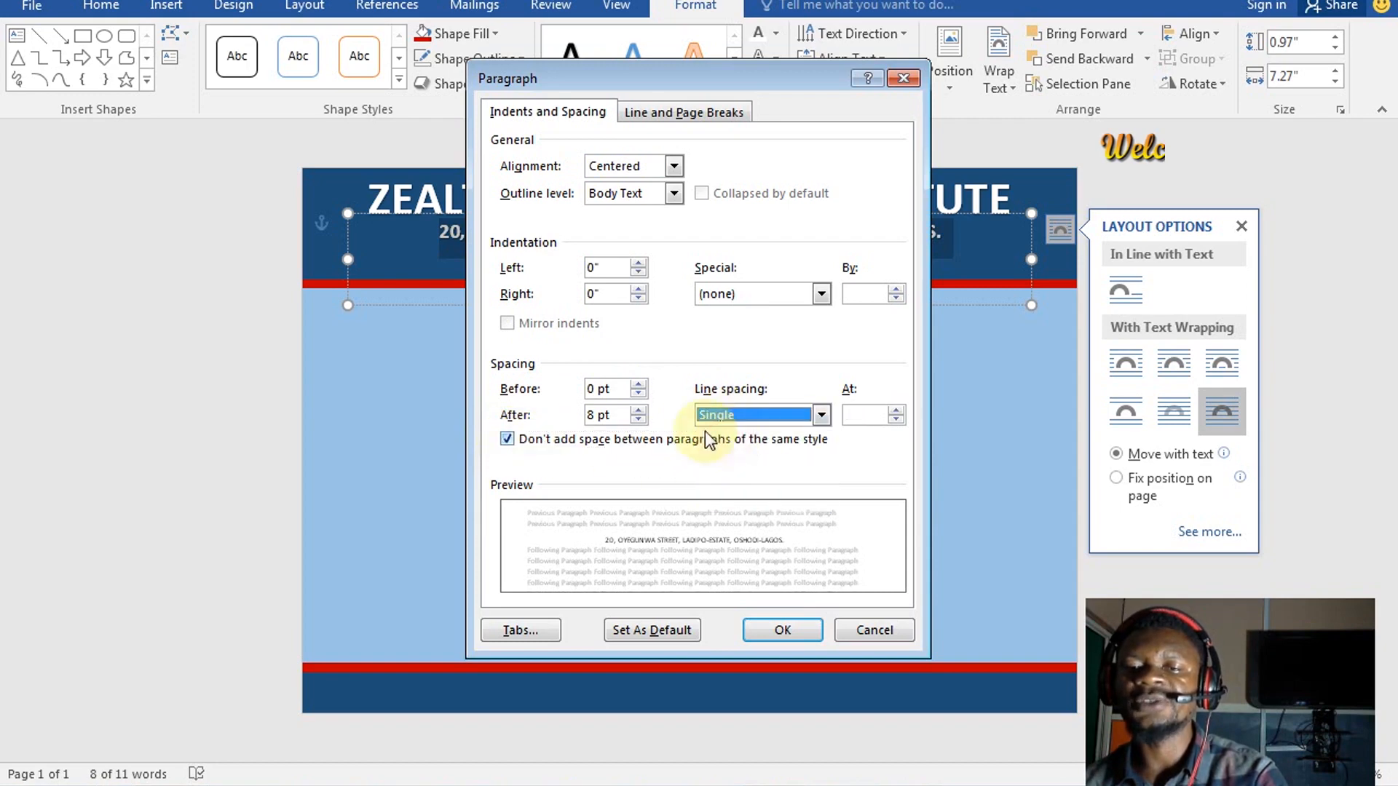
{"action": "left_click", "coordinate": [638, 419]}
{"action": "left_click", "coordinate": [637, 420]}
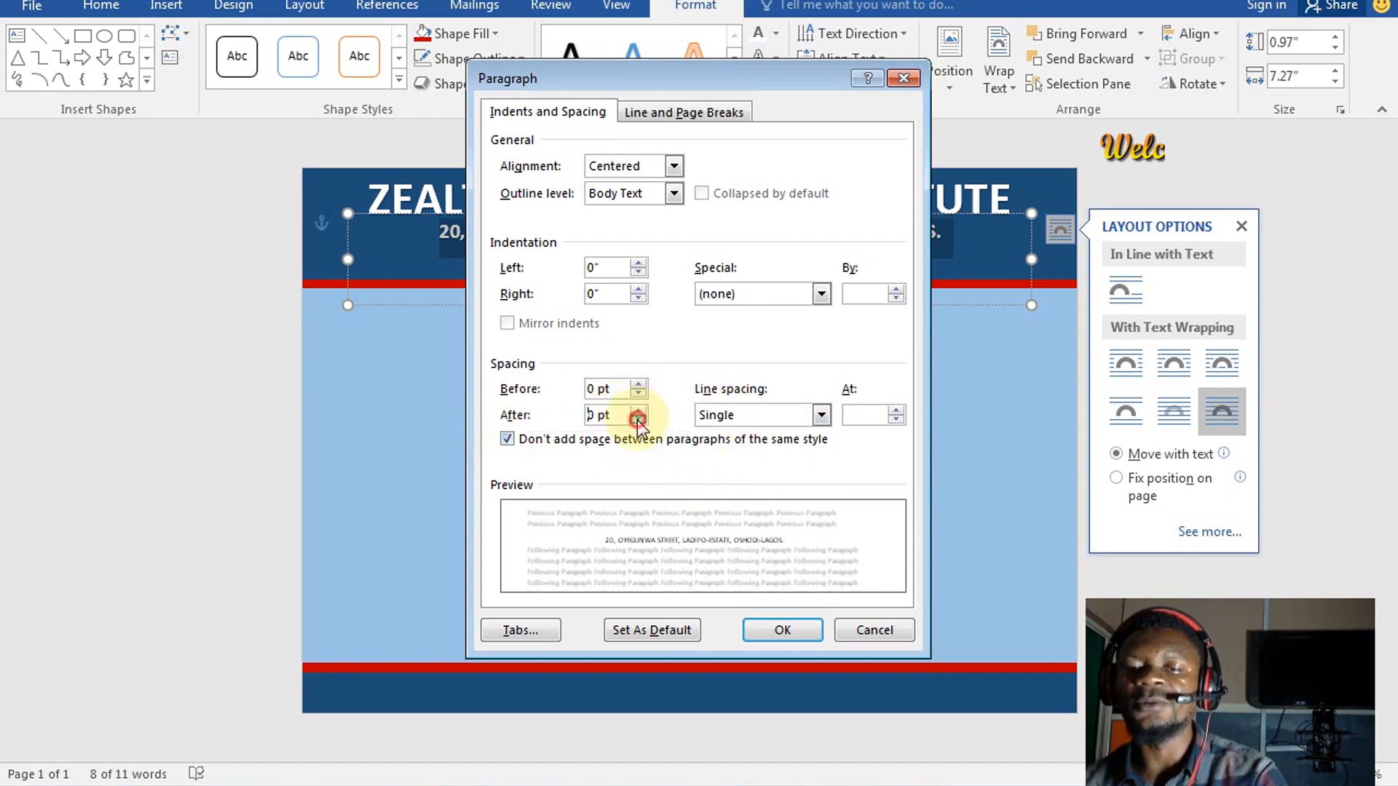
{"action": "left_click", "coordinate": [795, 631]}
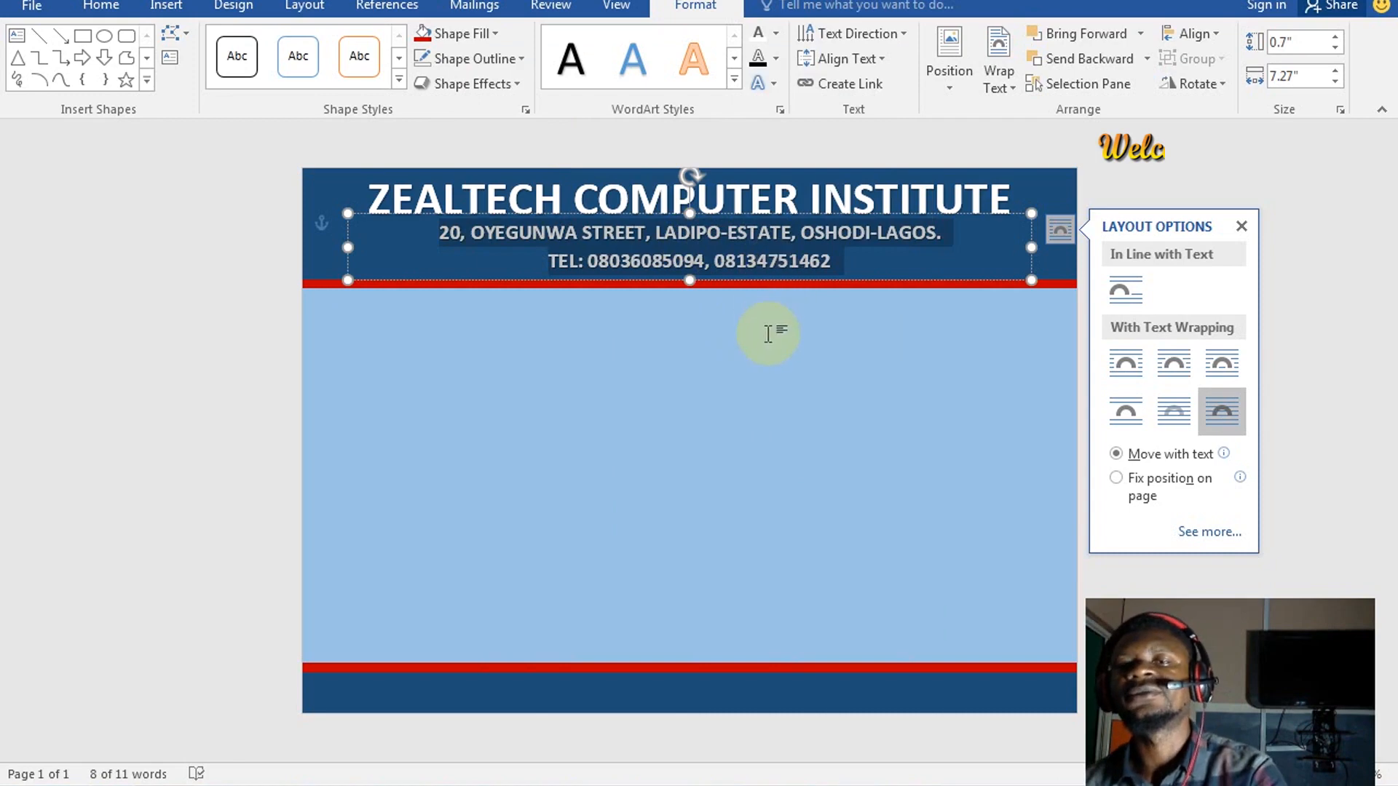
{"action": "left_click", "coordinate": [795, 407]}
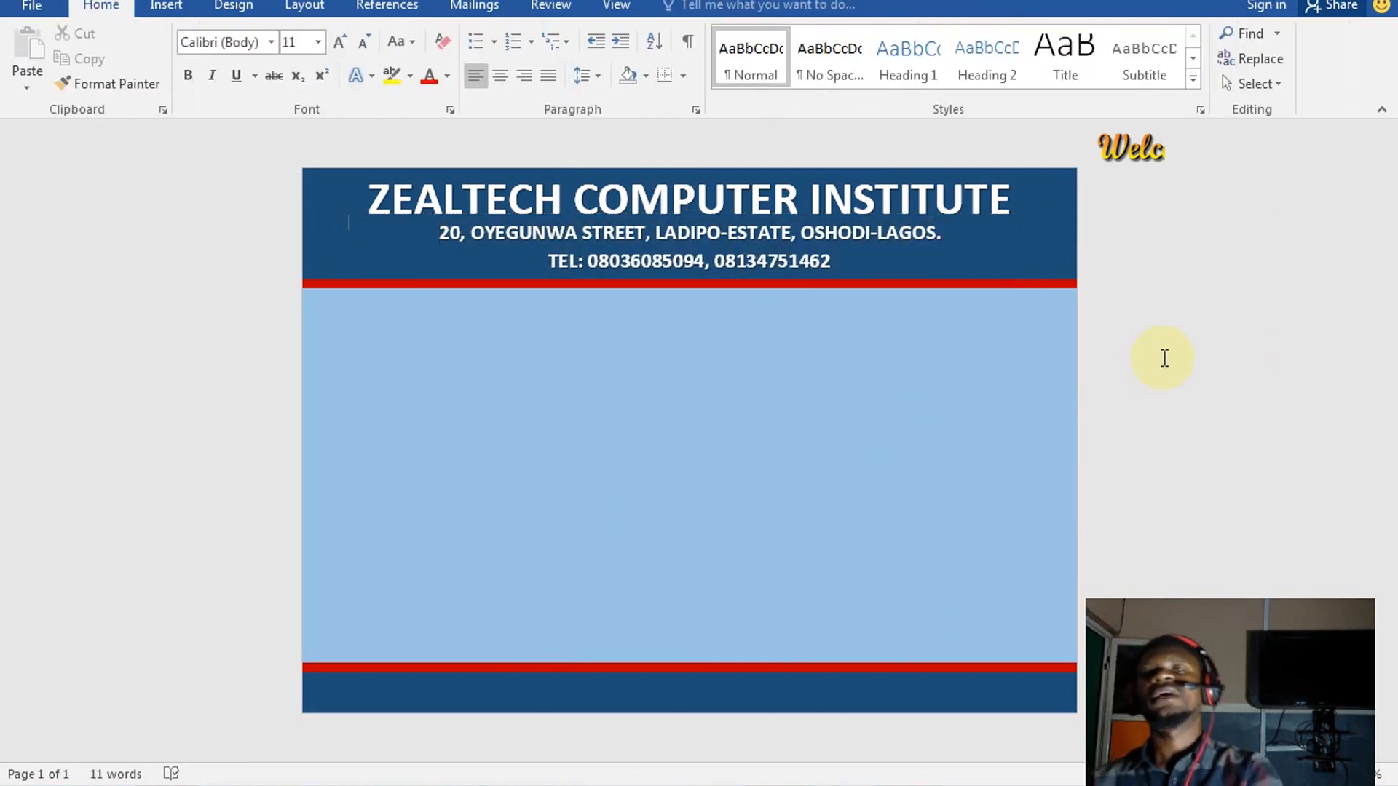
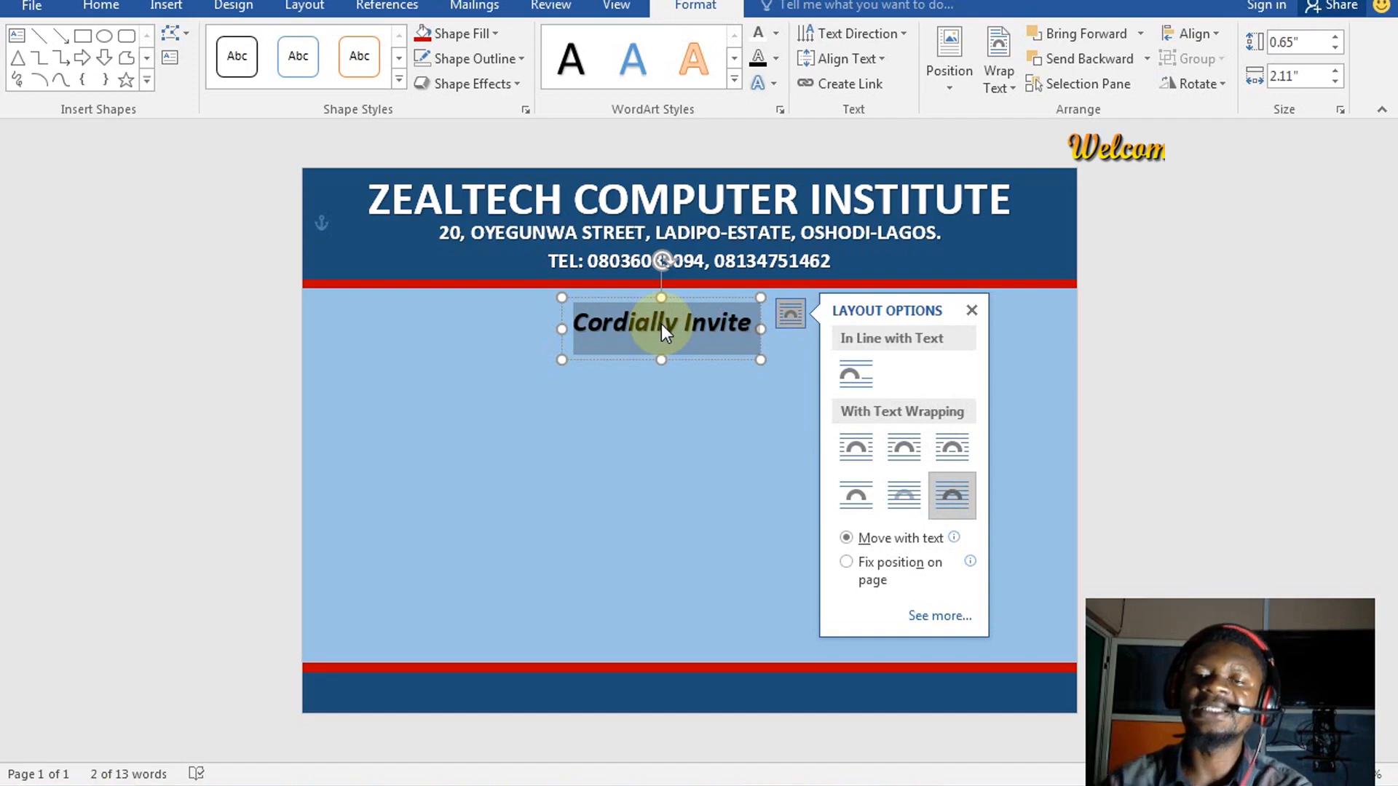
Move the Cordially Invite box up under the header and enlarge its font one step
{"action": "left_click", "coordinate": [654, 317]}
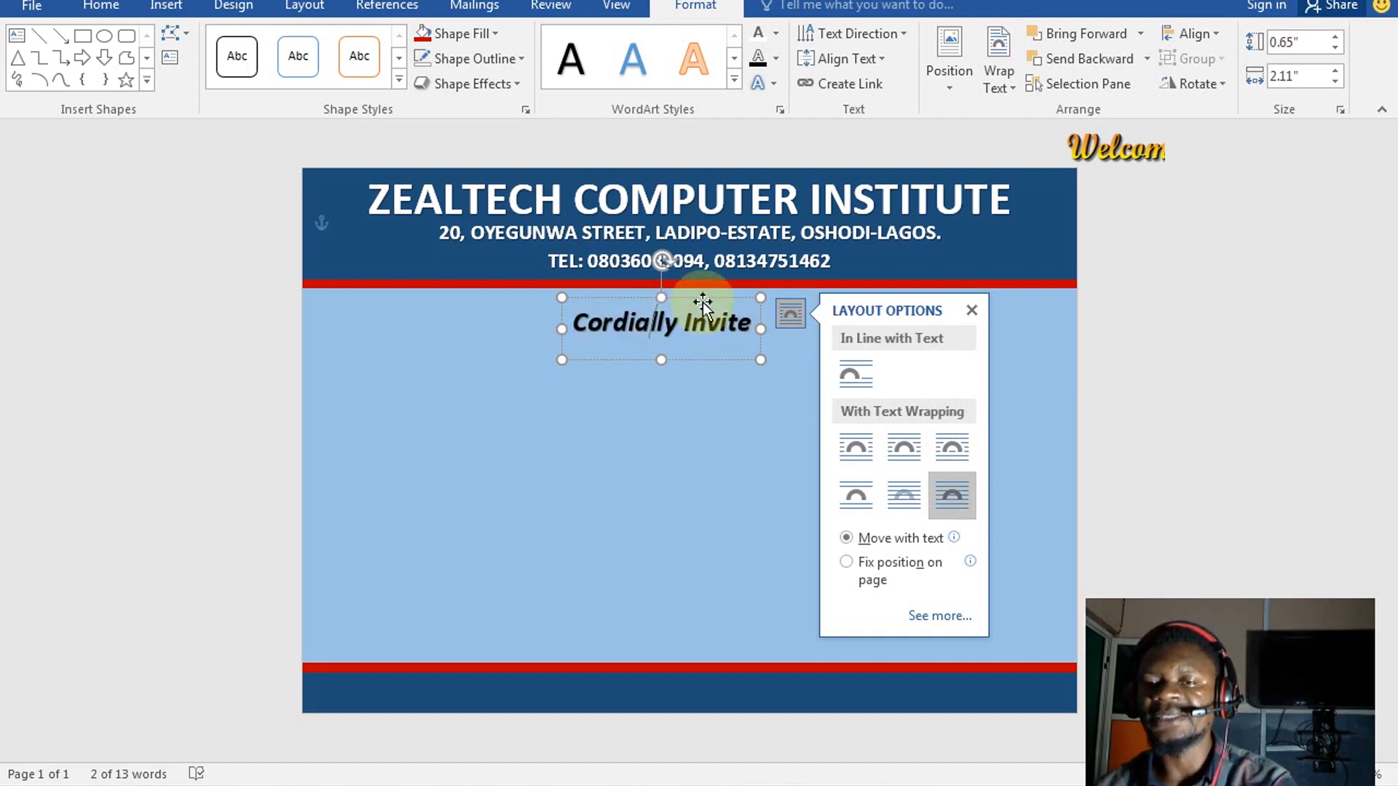
{"action": "left_click_drag", "start_coordinate": [712, 287], "coordinate": [719, 285]}
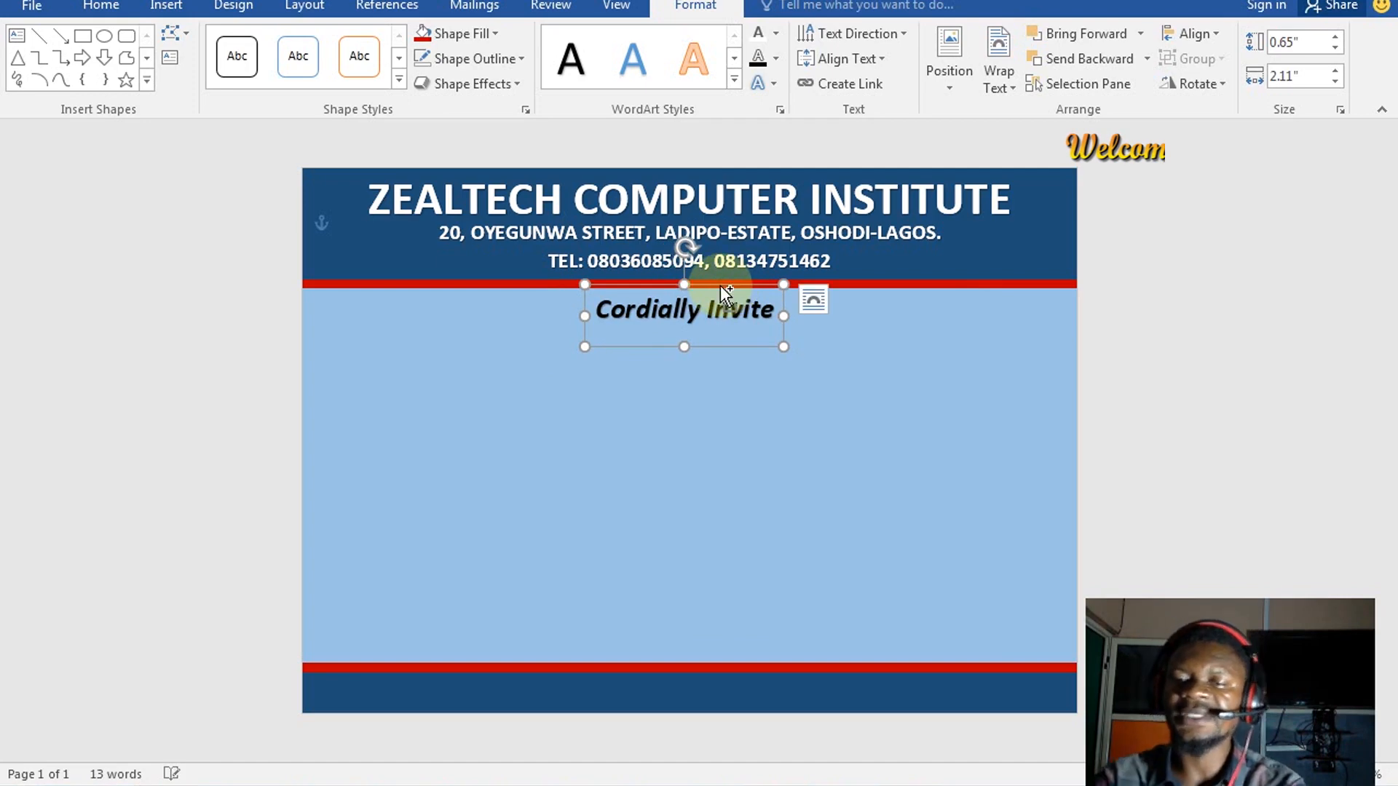
{"action": "key", "text": "ctrl+shift+period"}
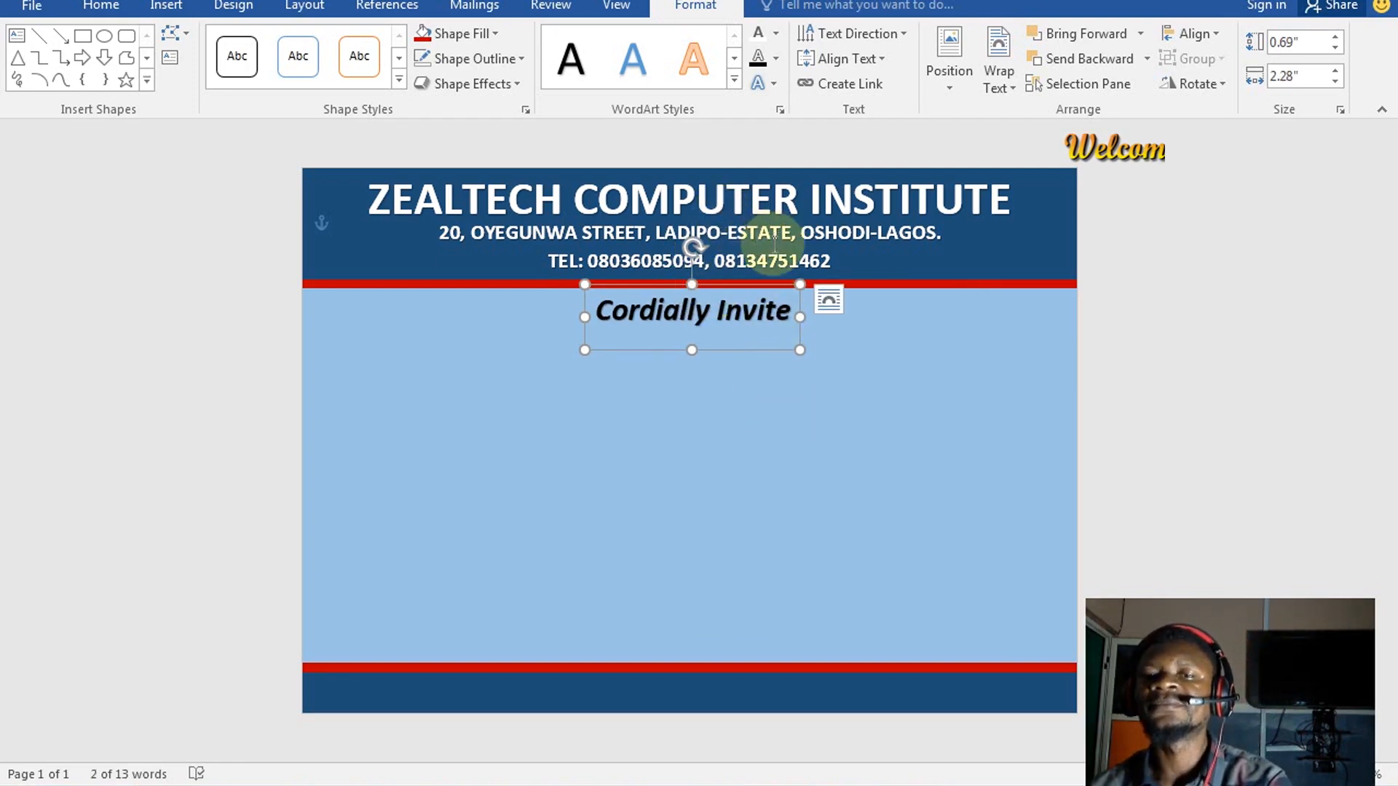
Give the Cordially Invite text a dark blue fill and no outline
{"action": "left_click", "coordinate": [779, 59]}
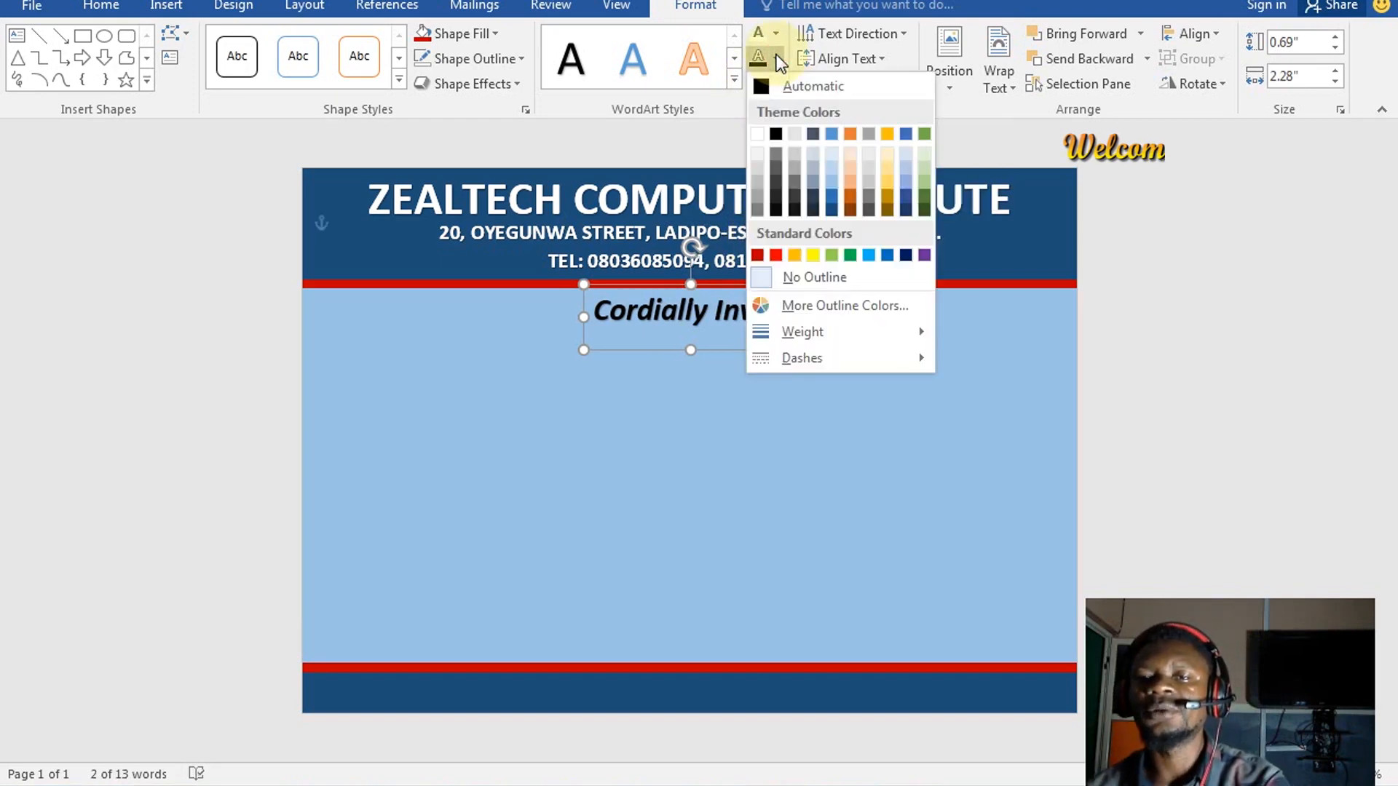
{"action": "left_click", "coordinate": [779, 36]}
{"action": "left_click", "coordinate": [778, 34]}
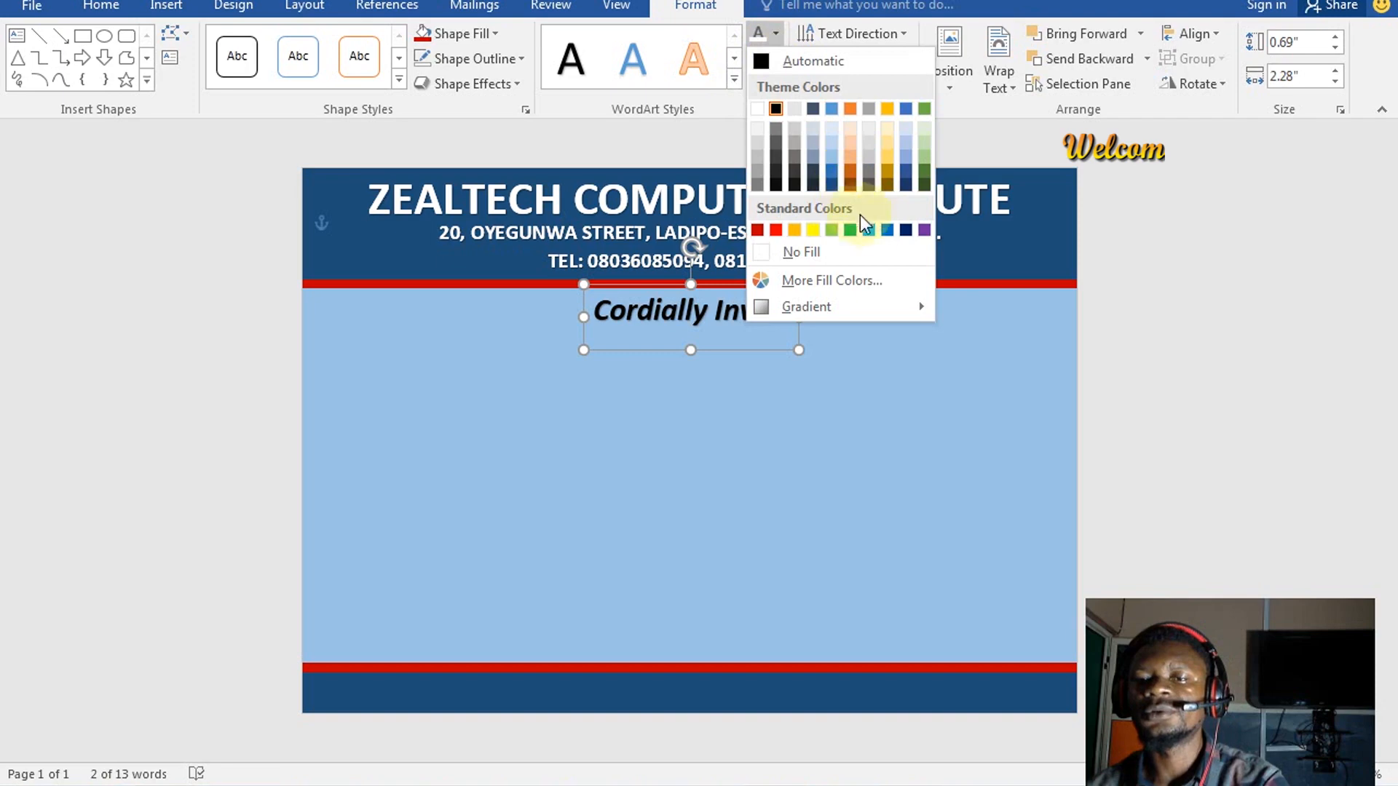
{"action": "left_click", "coordinate": [886, 229]}
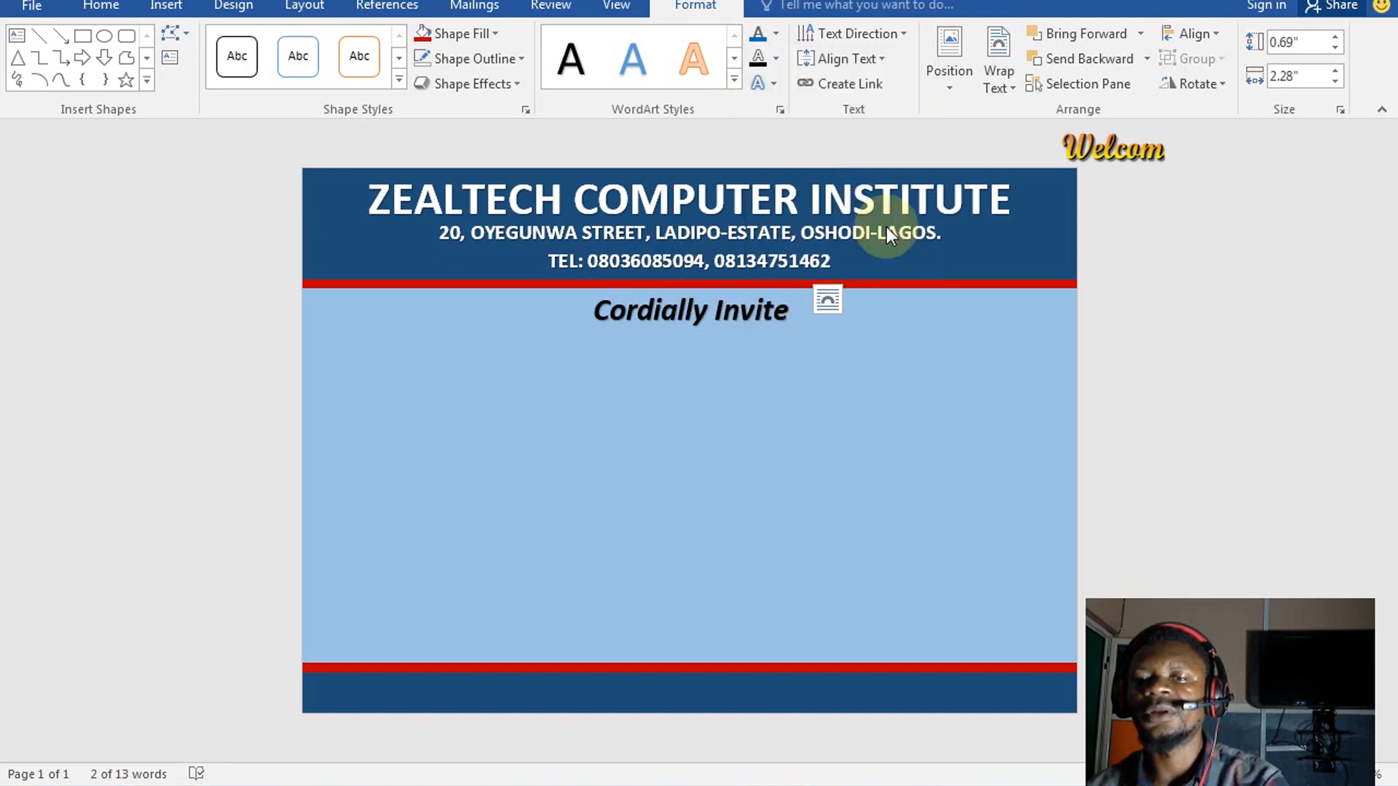
{"action": "left_click", "coordinate": [776, 37]}
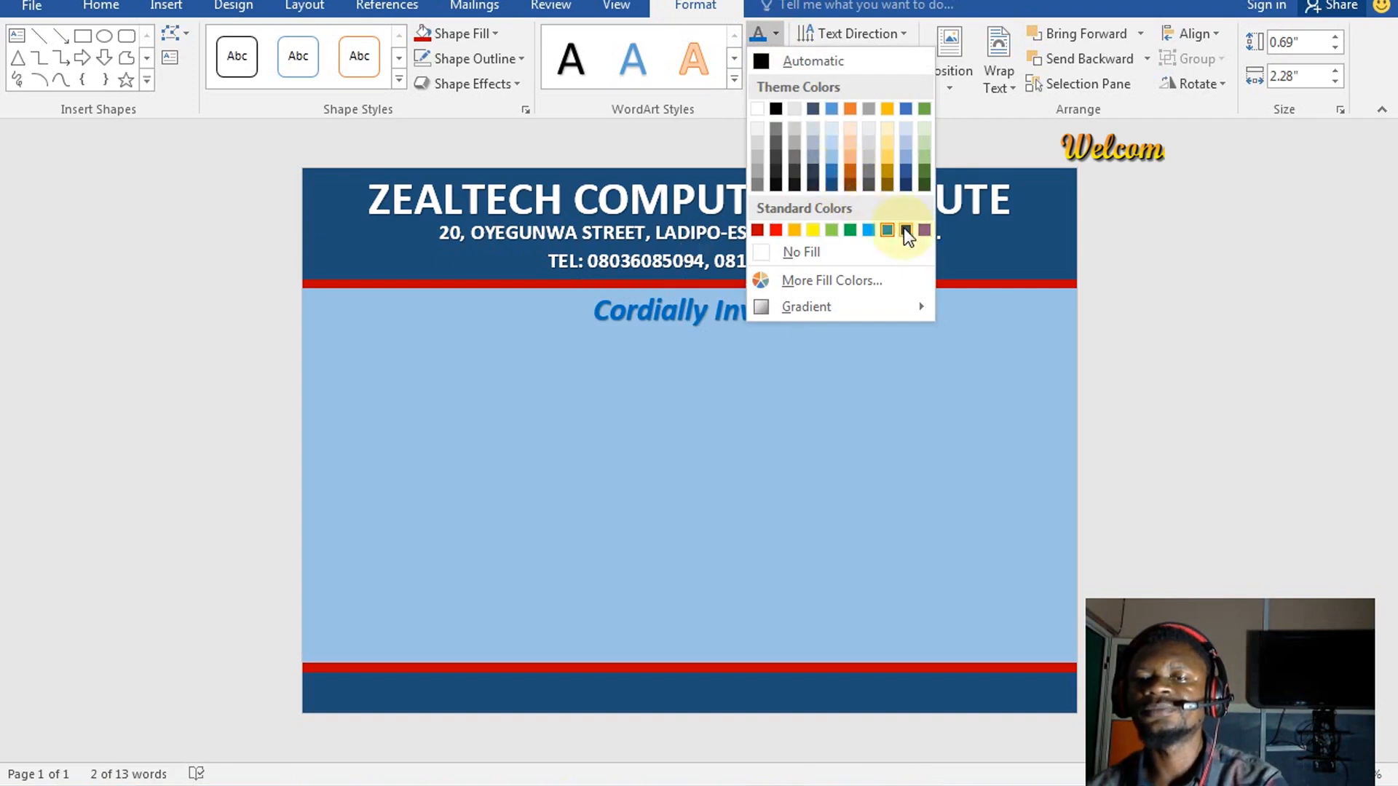
{"action": "left_click", "coordinate": [833, 173]}
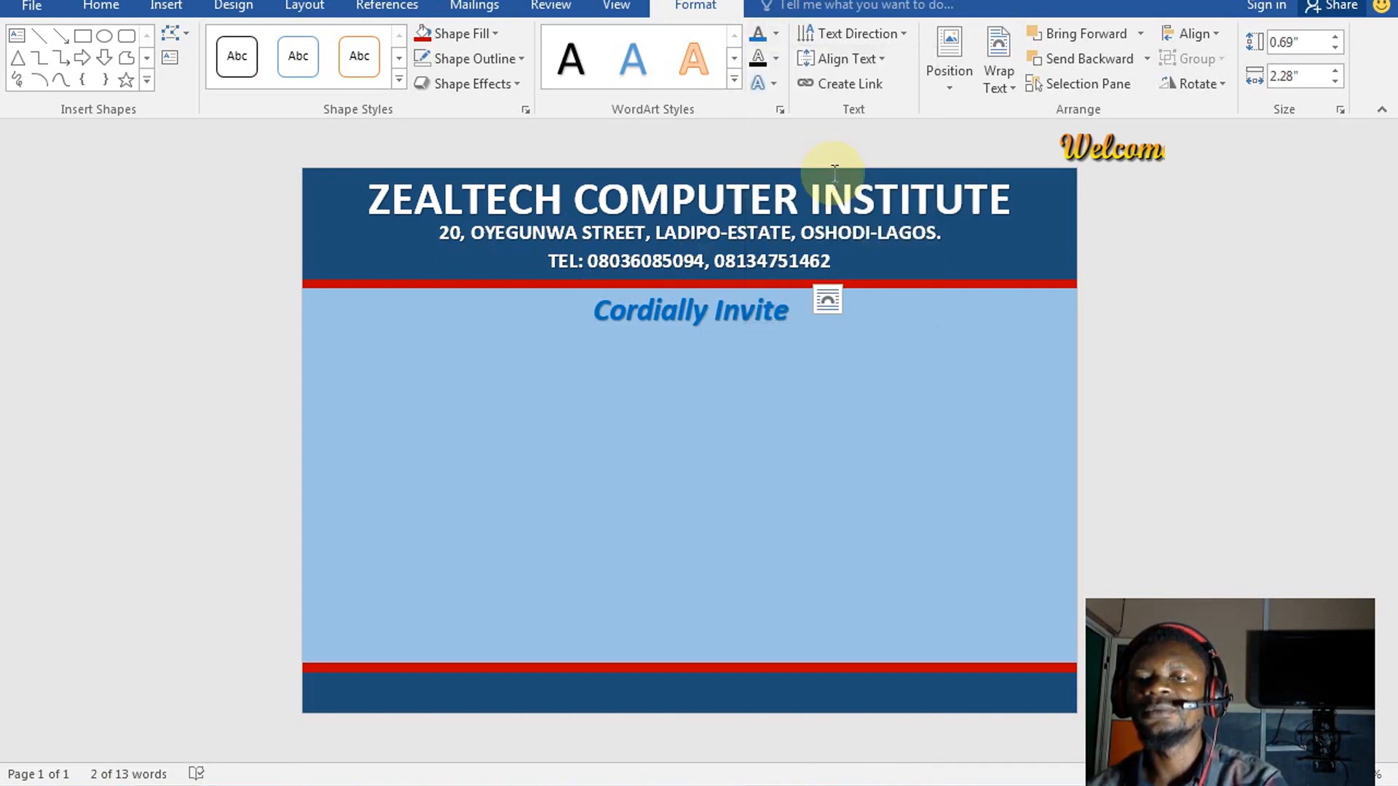
{"action": "left_click", "coordinate": [774, 58]}
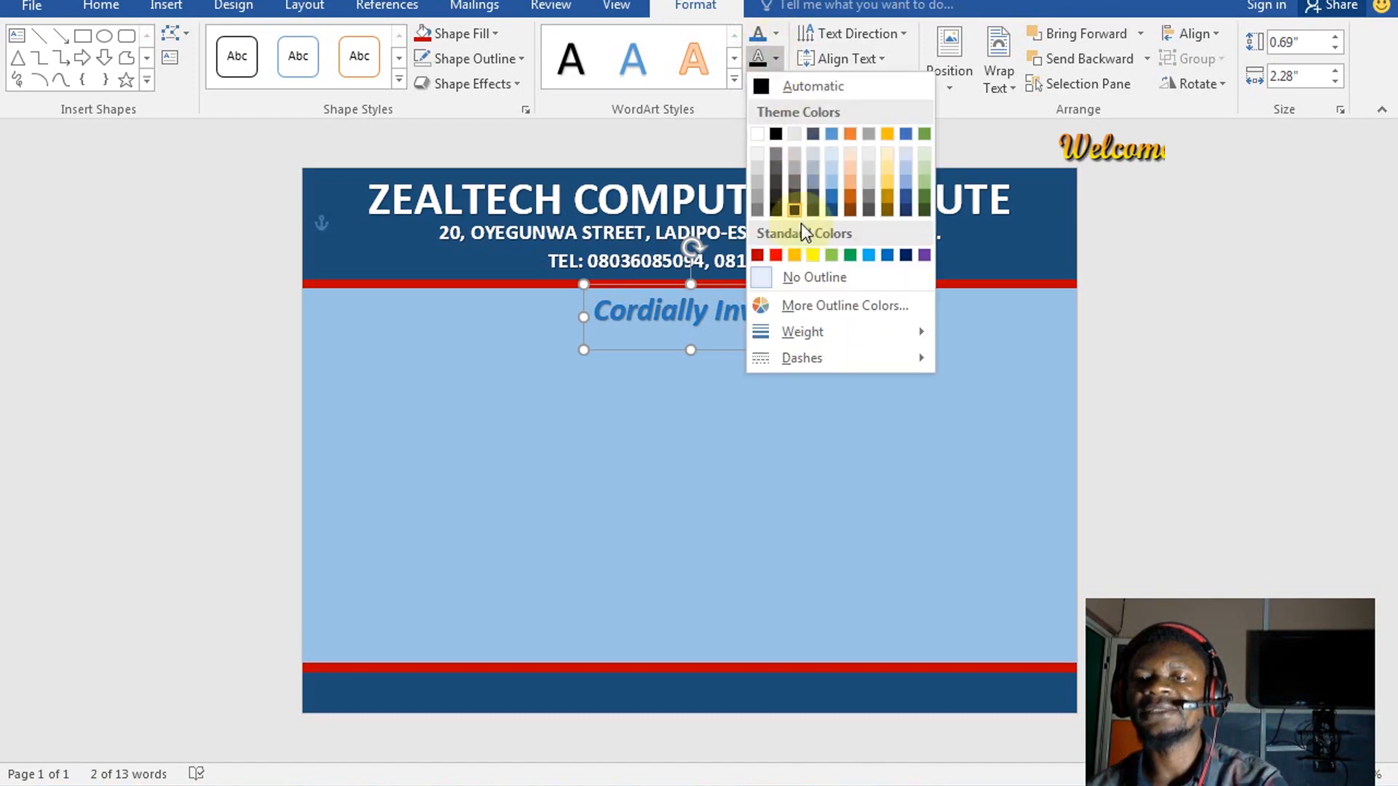
{"action": "left_click", "coordinate": [801, 276]}
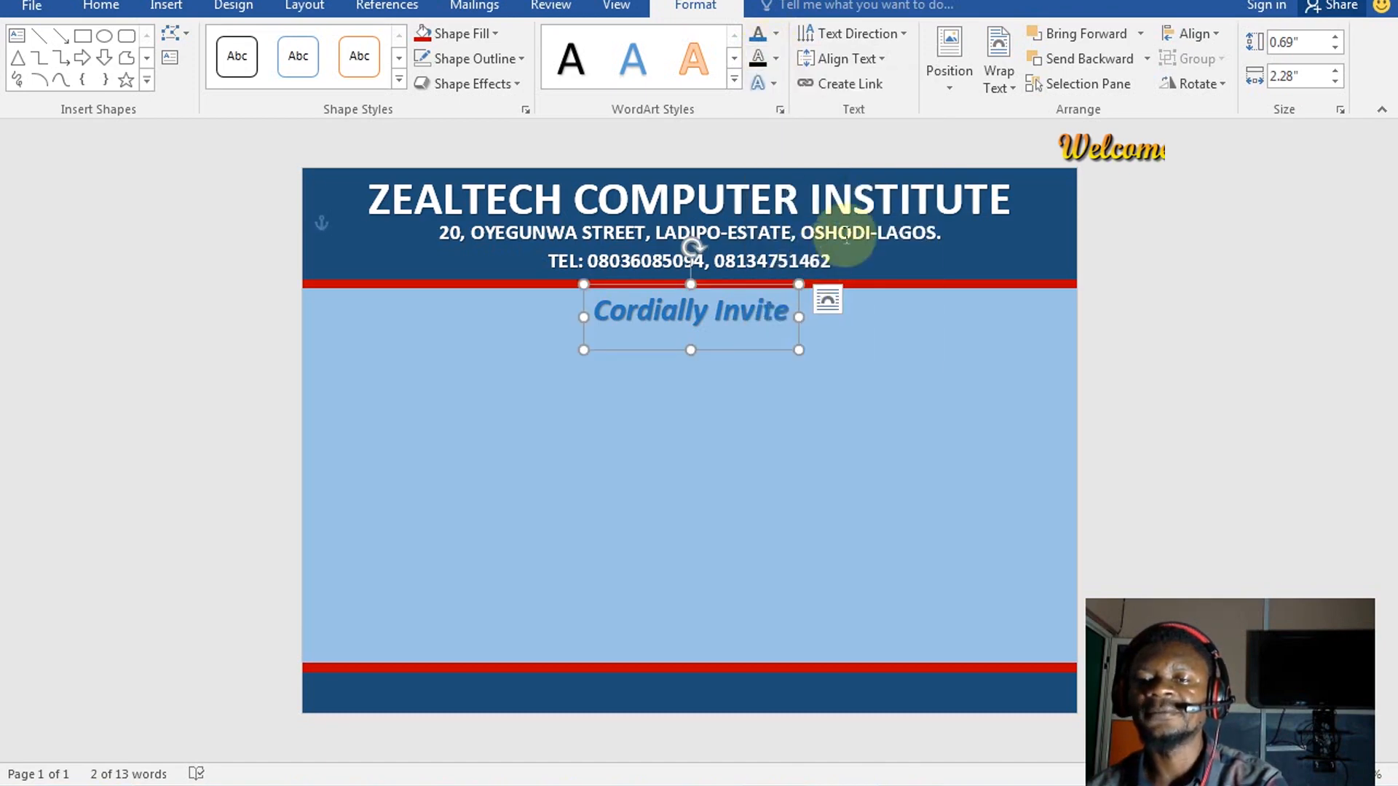
{"action": "left_click", "coordinate": [776, 33]}
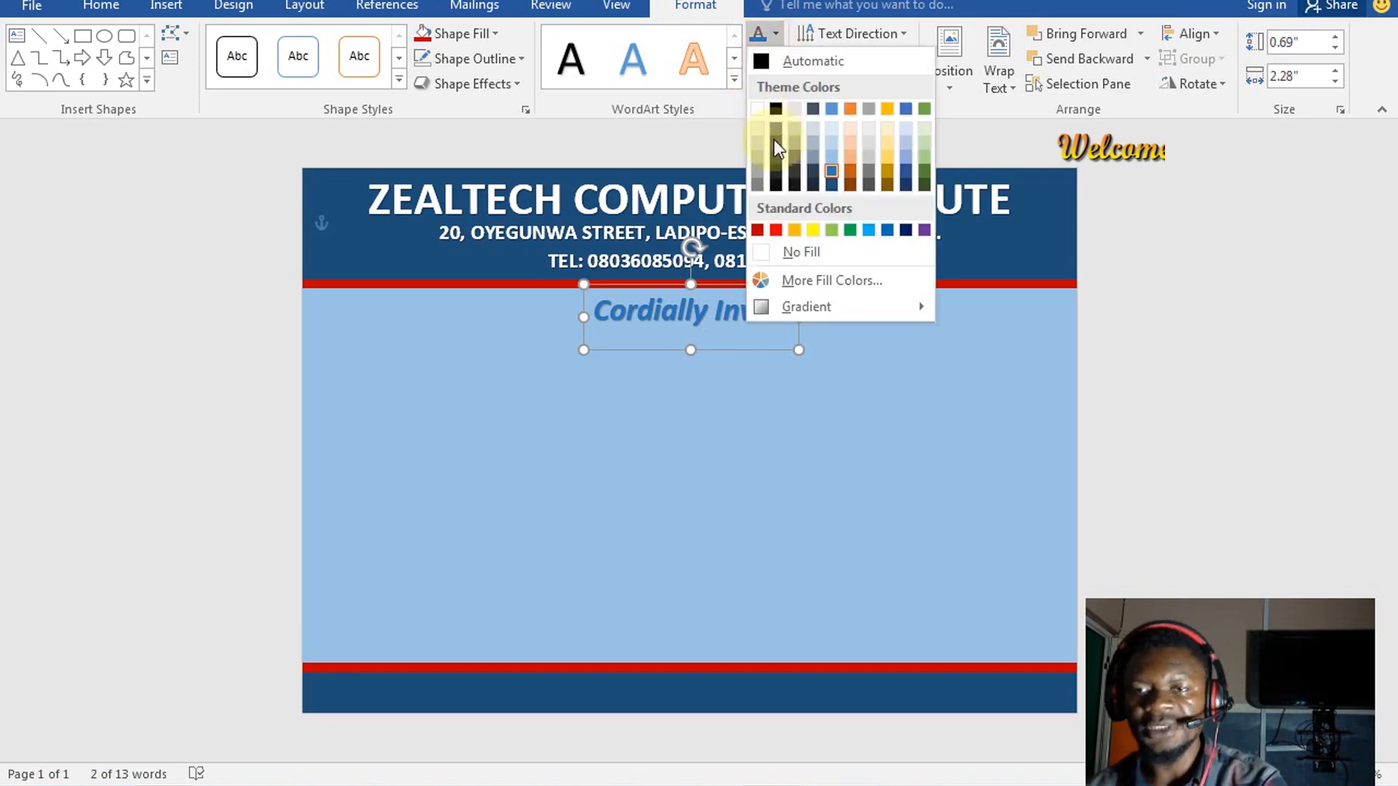
{"action": "left_click", "coordinate": [833, 181]}
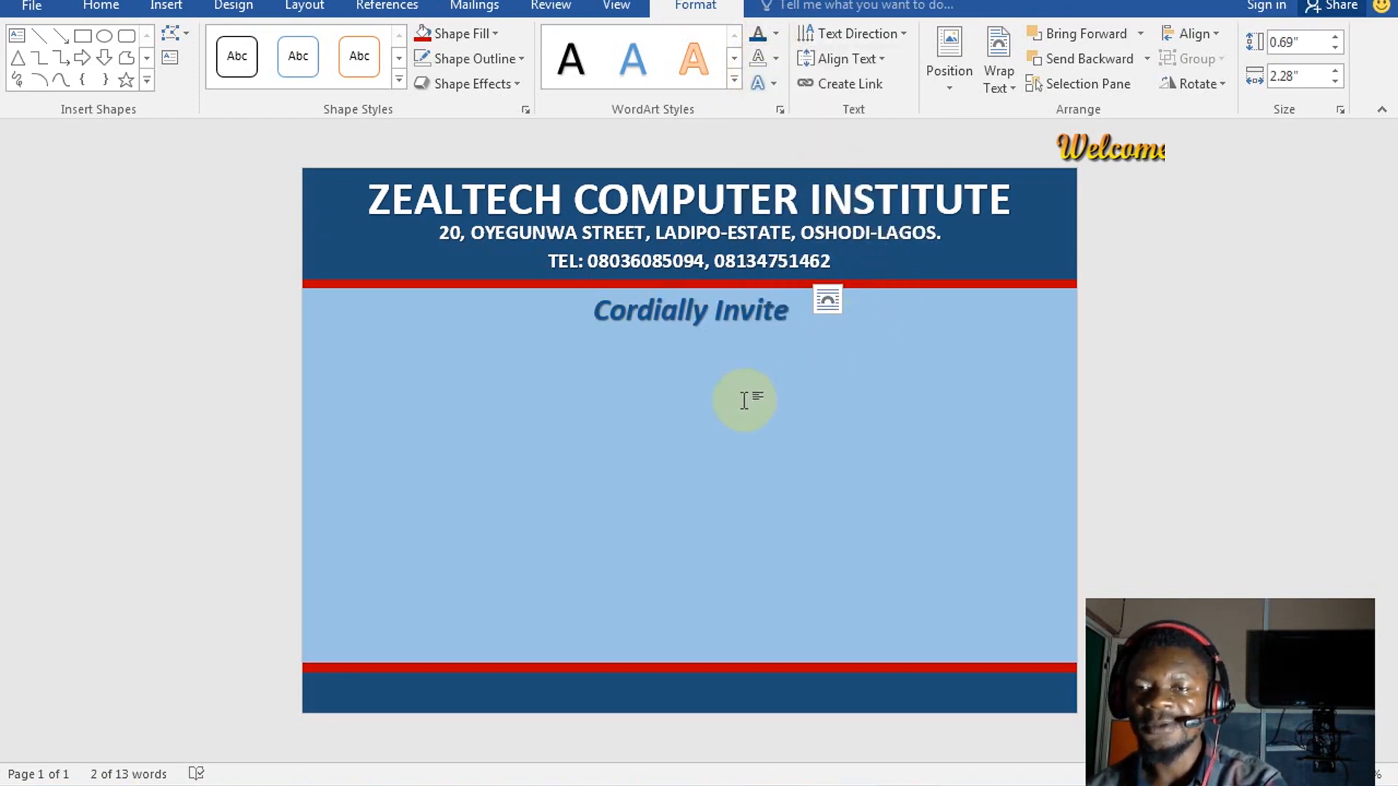
{"action": "left_click", "coordinate": [1006, 374]}
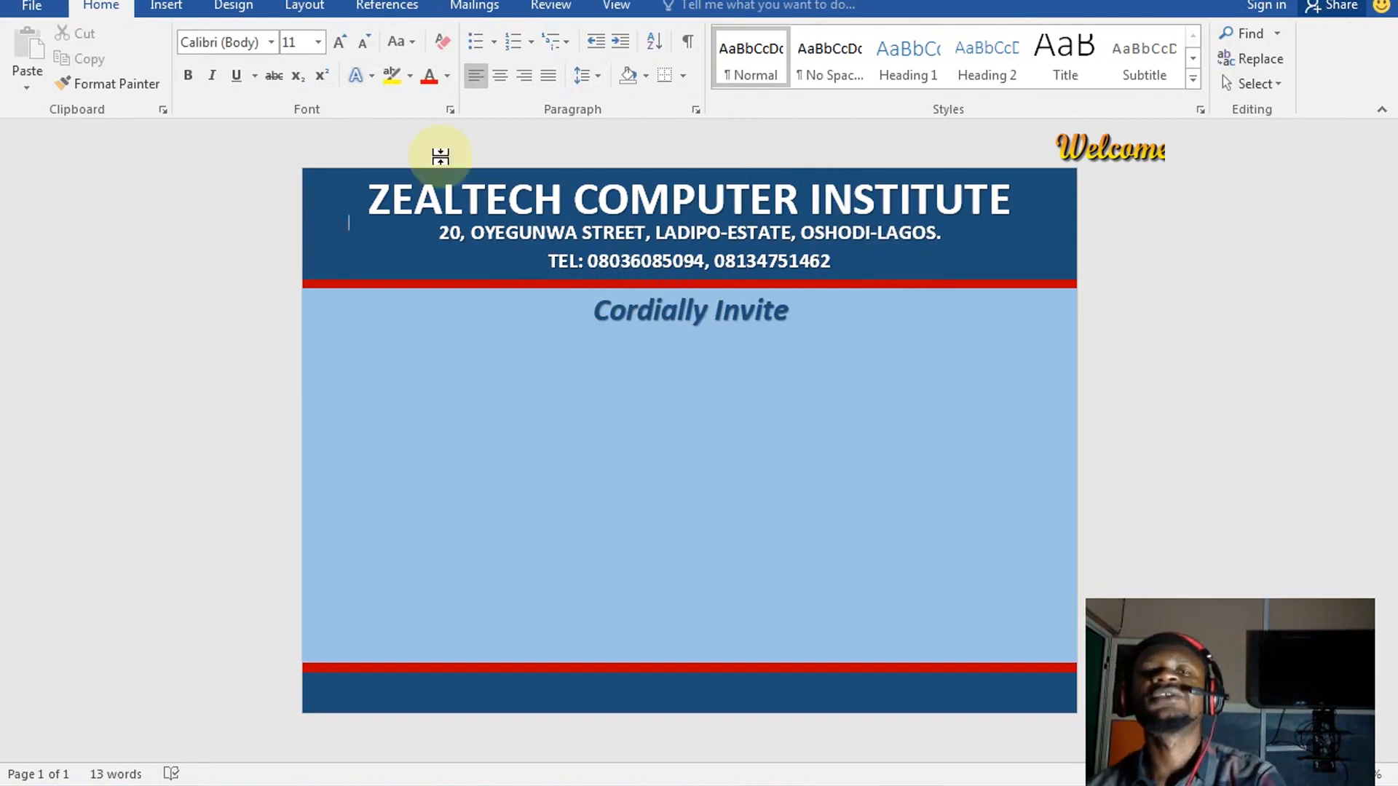
Draw a long rectangle across the page just under Cordially Invite
{"action": "left_click", "coordinate": [159, 7]}
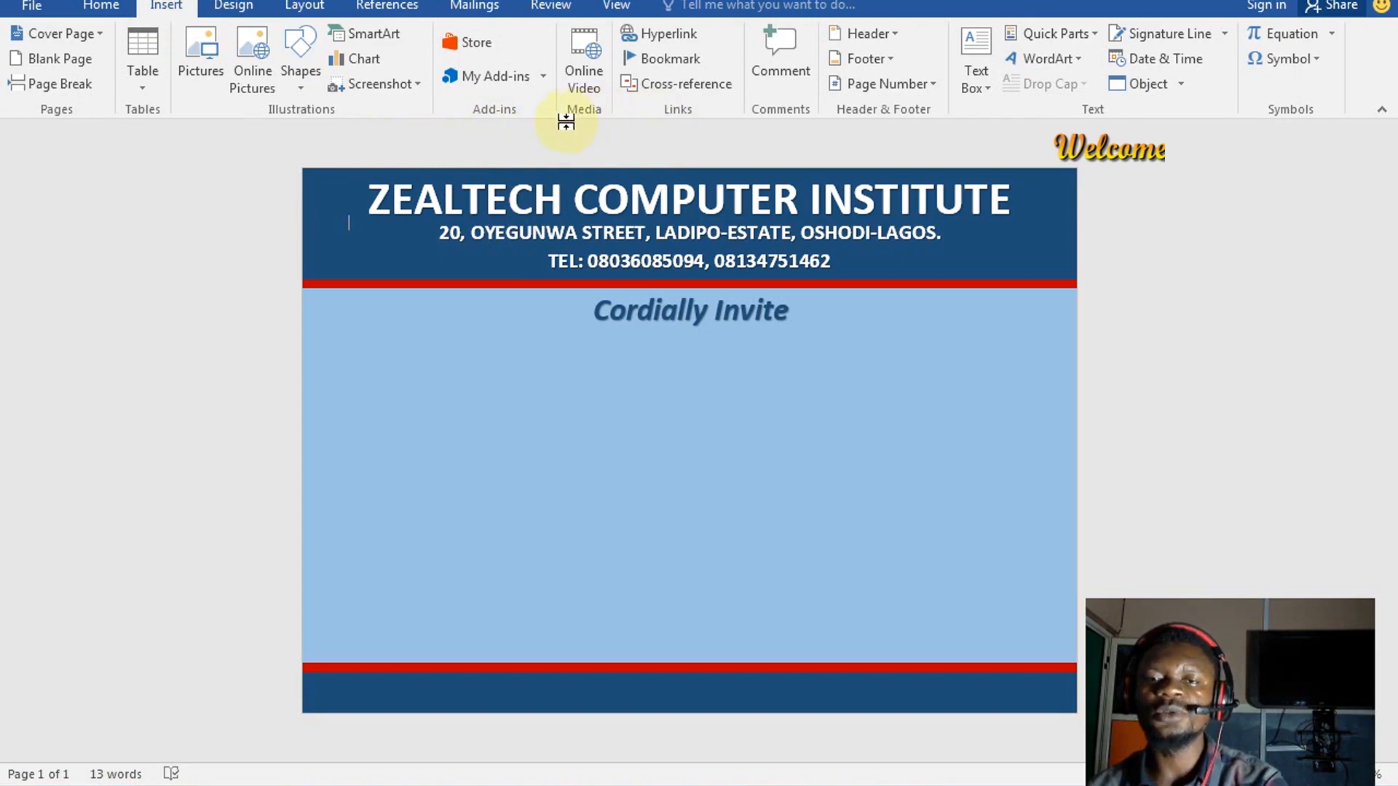
{"action": "left_click", "coordinate": [297, 89]}
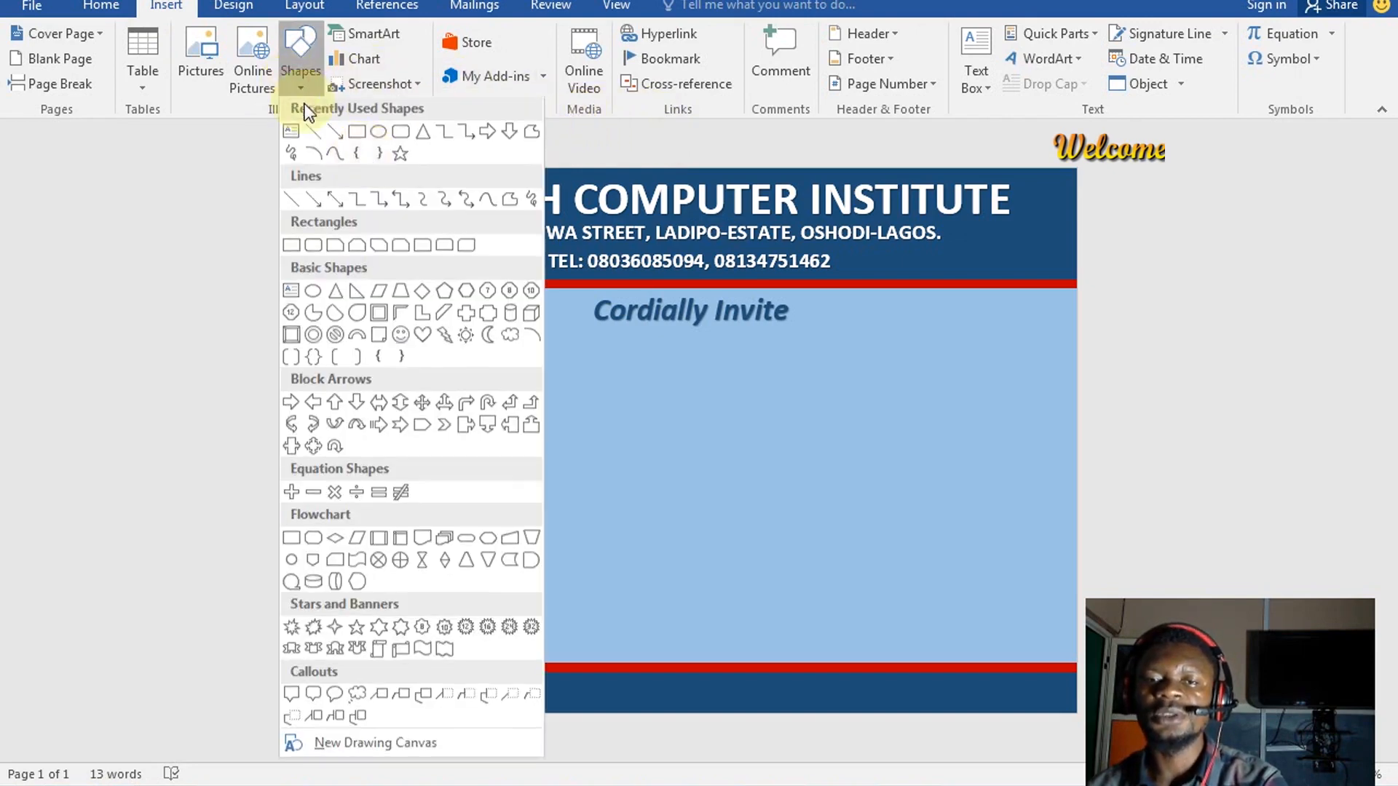
{"action": "left_click", "coordinate": [362, 158]}
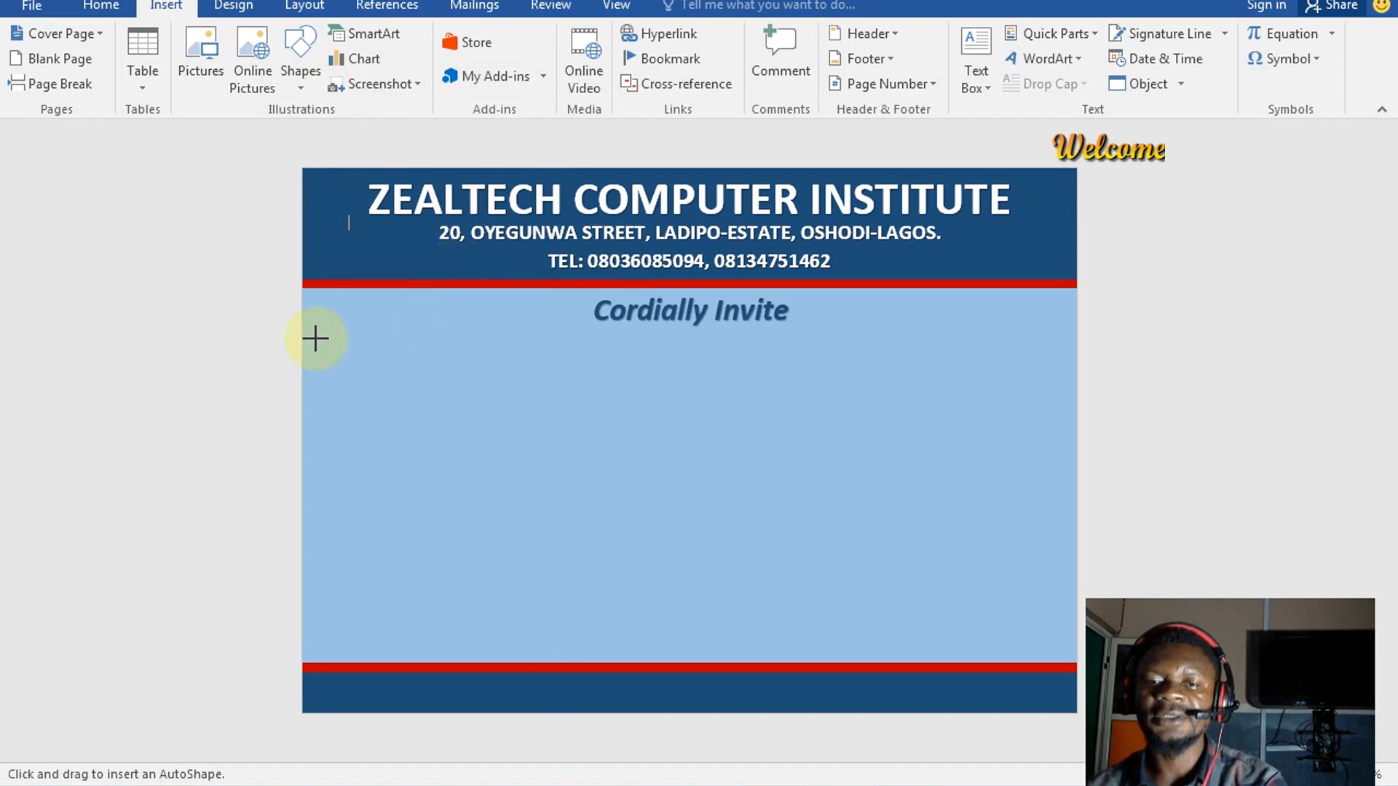
{"action": "left_click_drag", "start_coordinate": [320, 335], "coordinate": [1059, 369]}
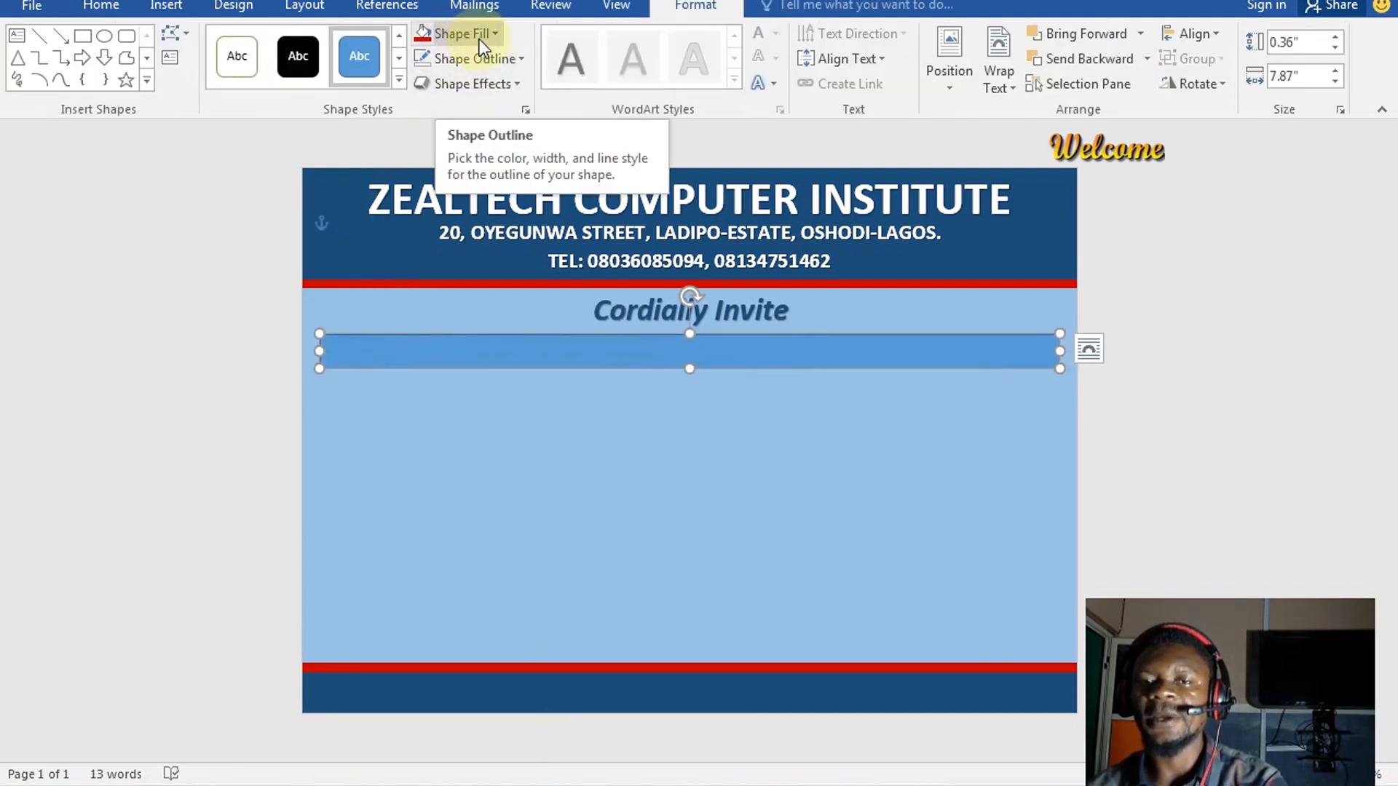
Fill the bar white and give it a dark blue outline
{"action": "left_click", "coordinate": [466, 33]}
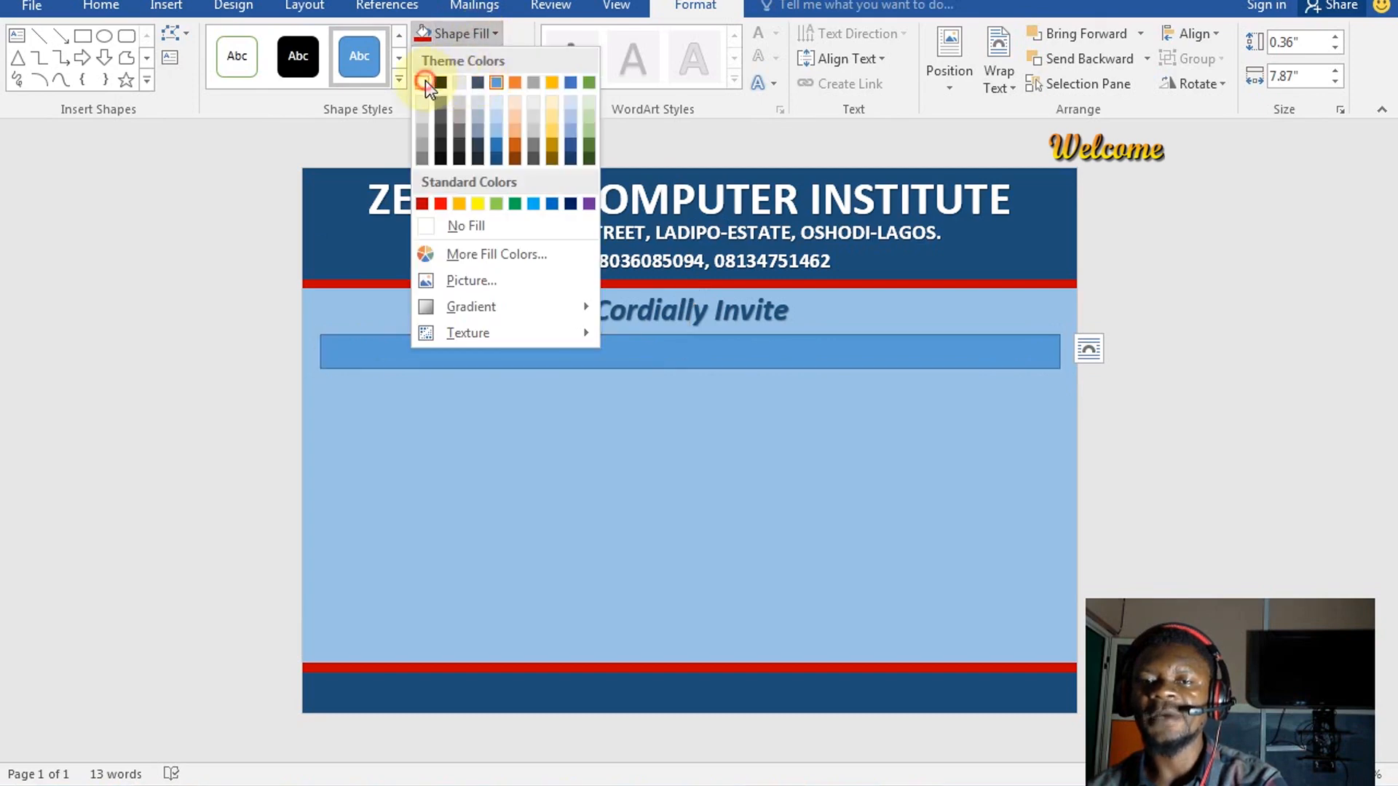
{"action": "left_click", "coordinate": [426, 82]}
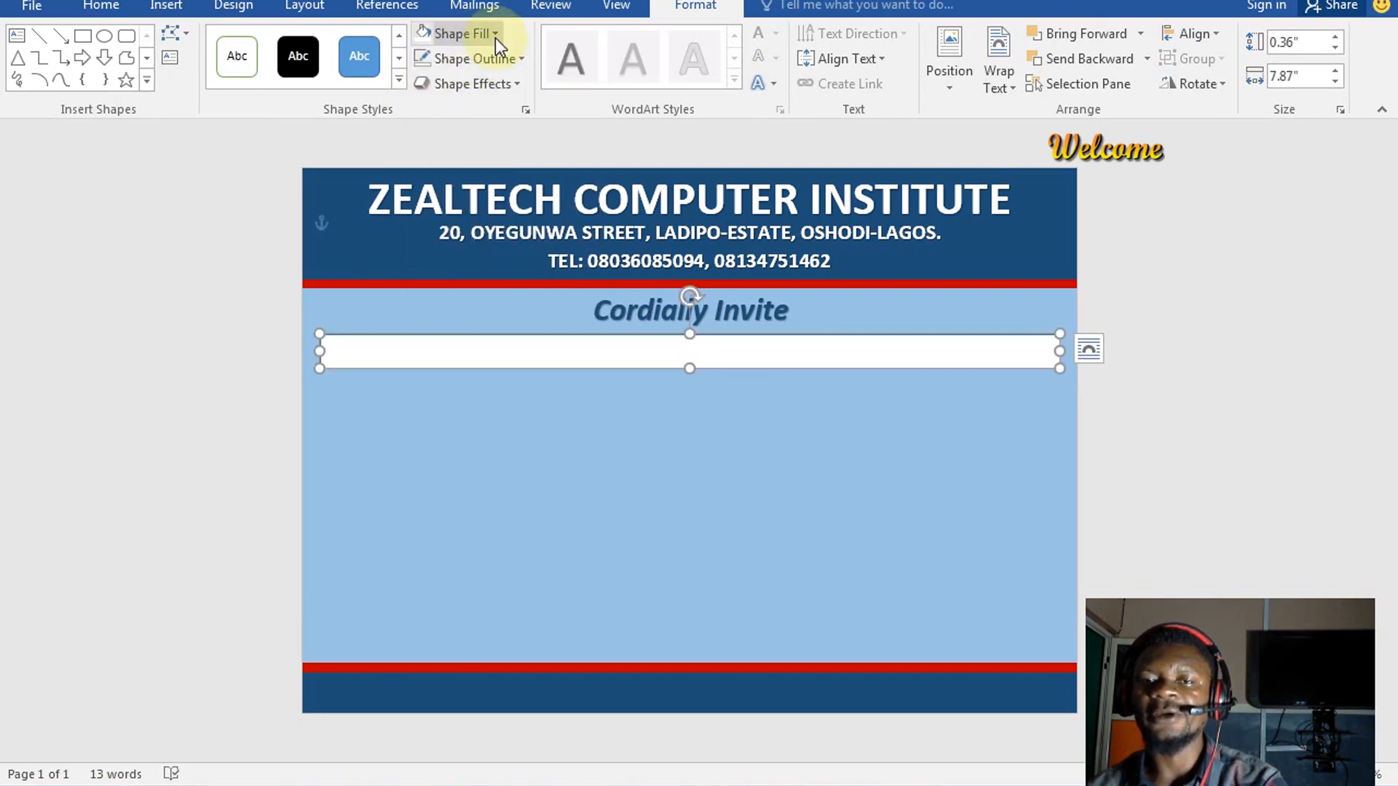
{"action": "left_click", "coordinate": [509, 57]}
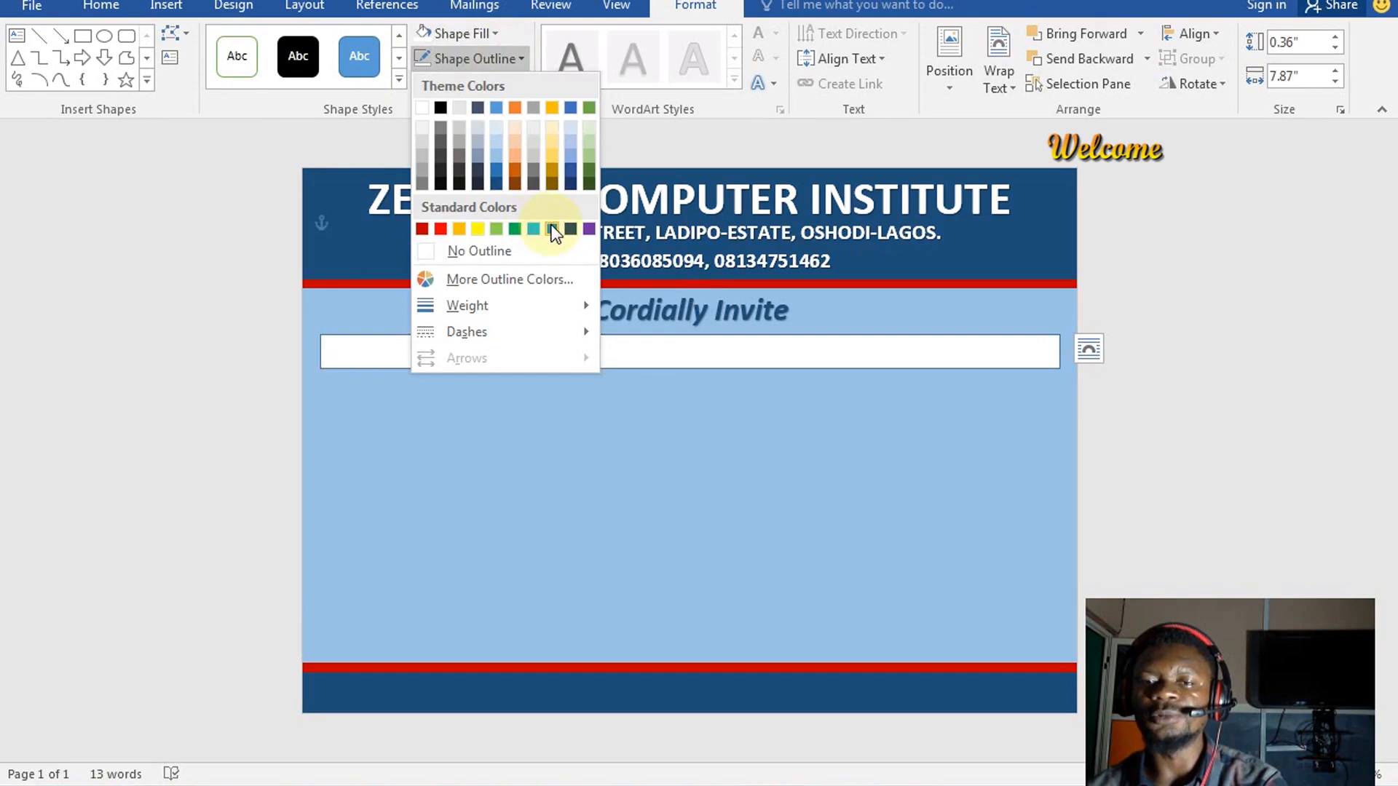
{"action": "left_click", "coordinate": [552, 228]}
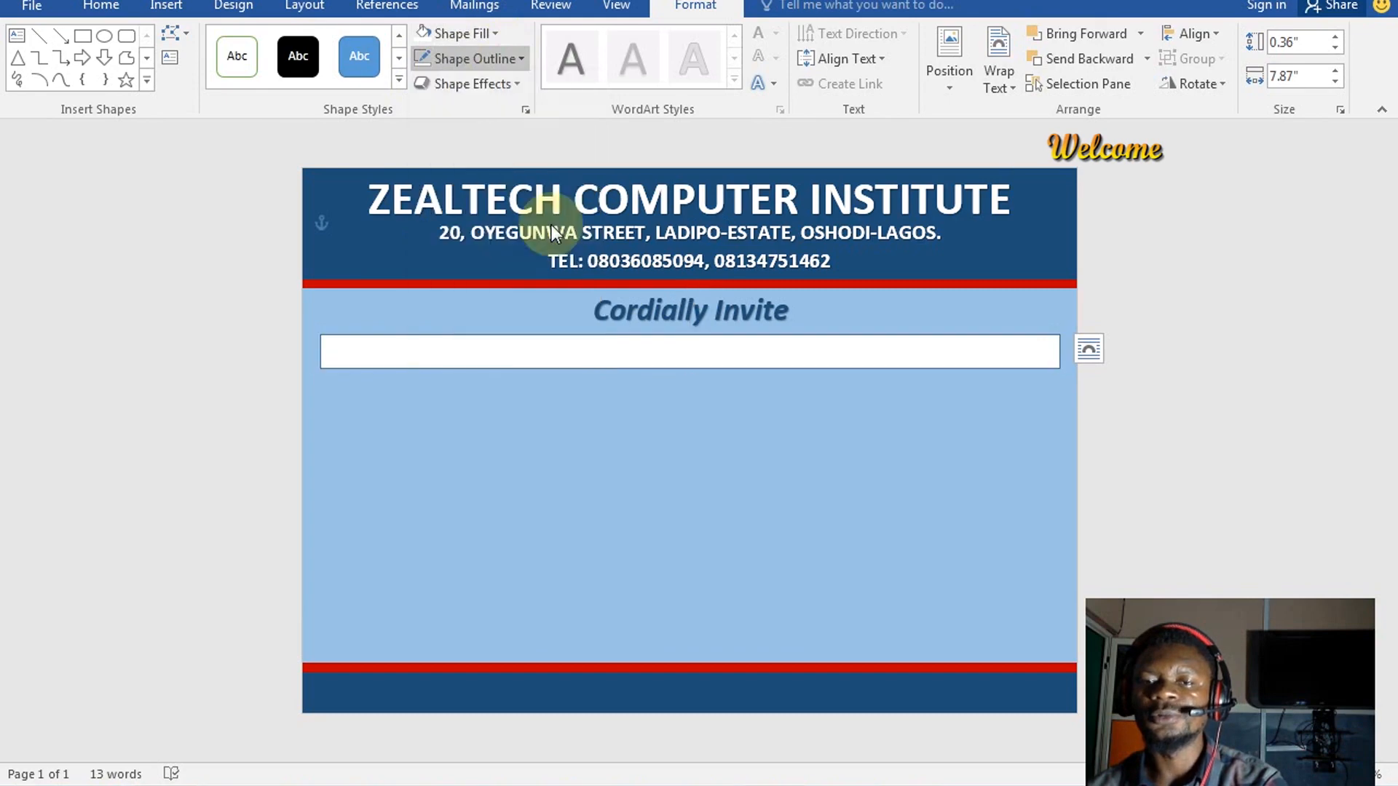
{"action": "left_click", "coordinate": [502, 58]}
{"action": "left_click", "coordinate": [500, 185]}
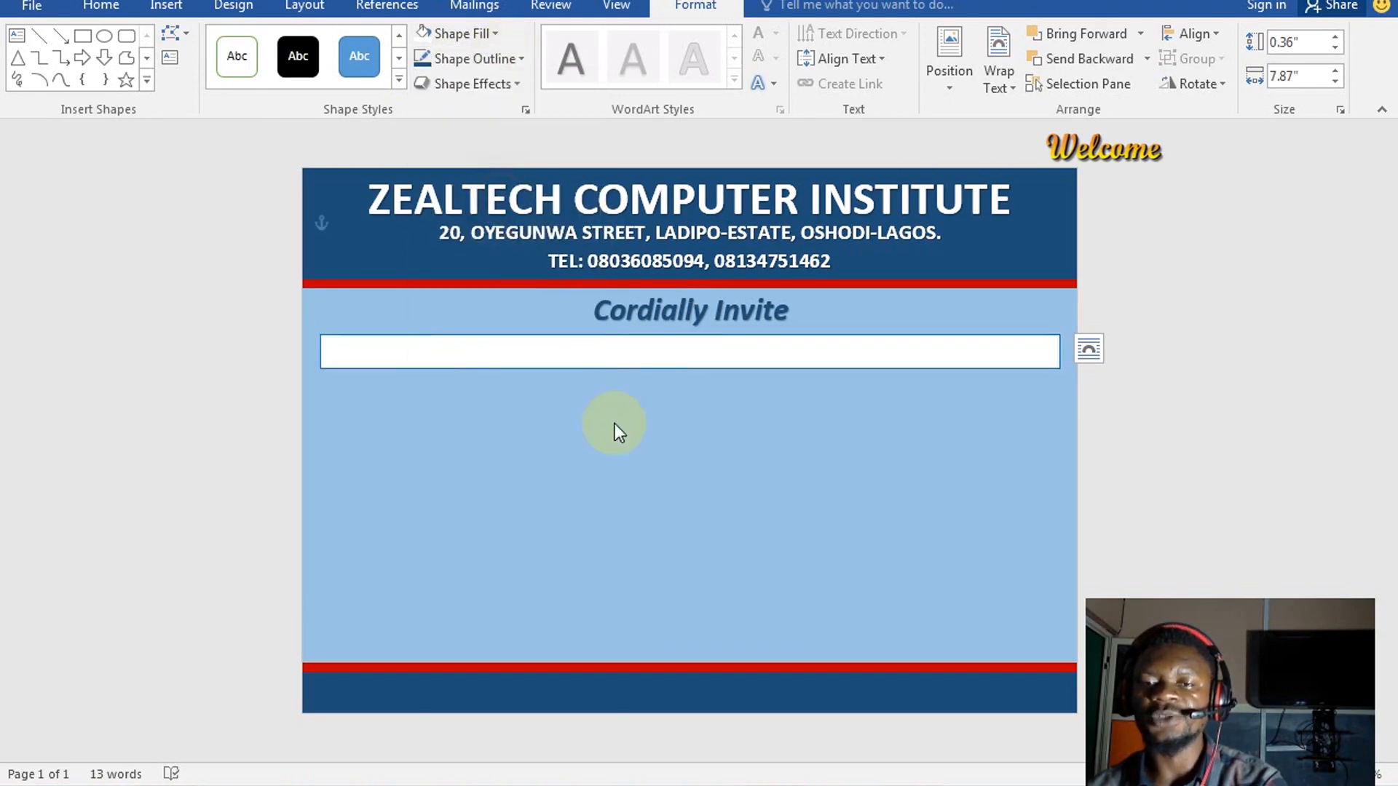
{"action": "left_click", "coordinate": [603, 446]}
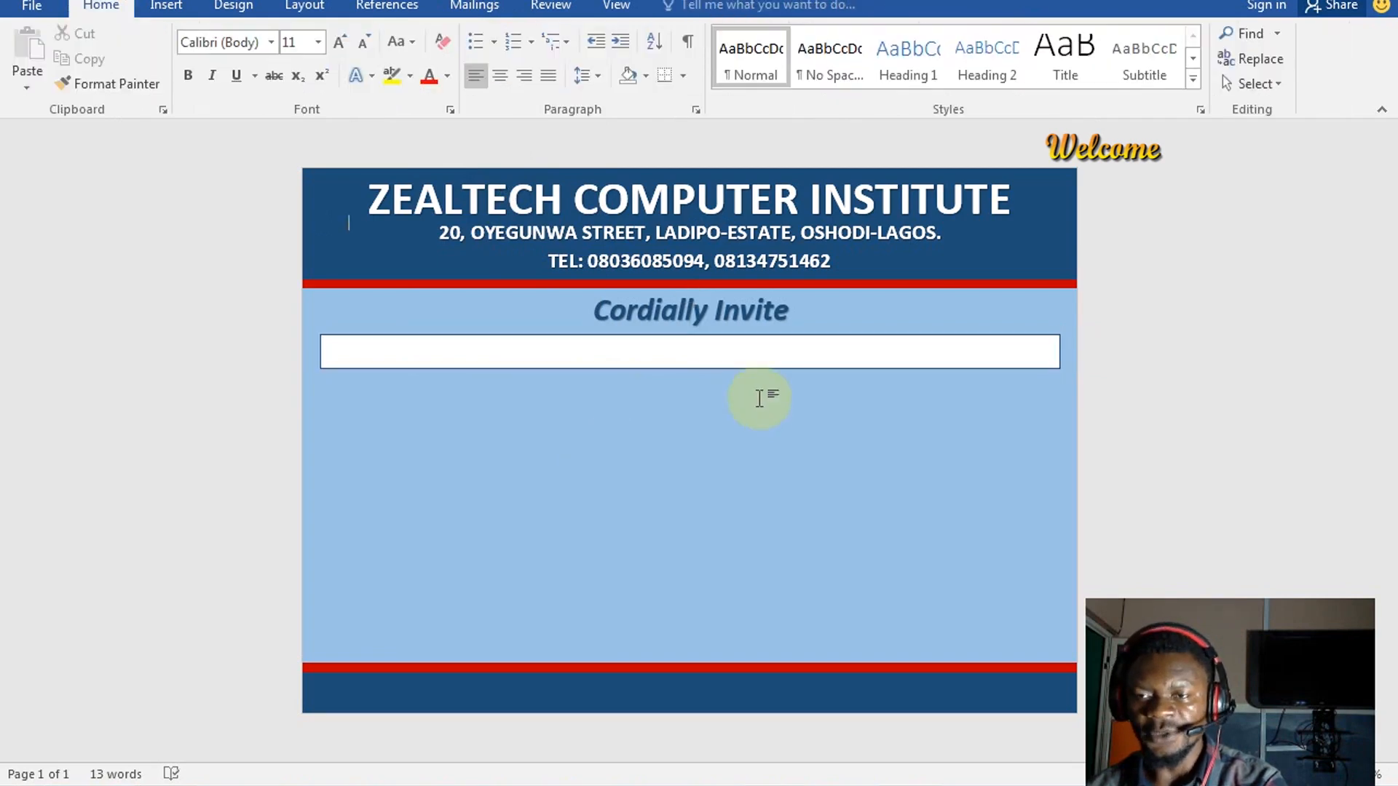
{"action": "left_click", "coordinate": [527, 359]}
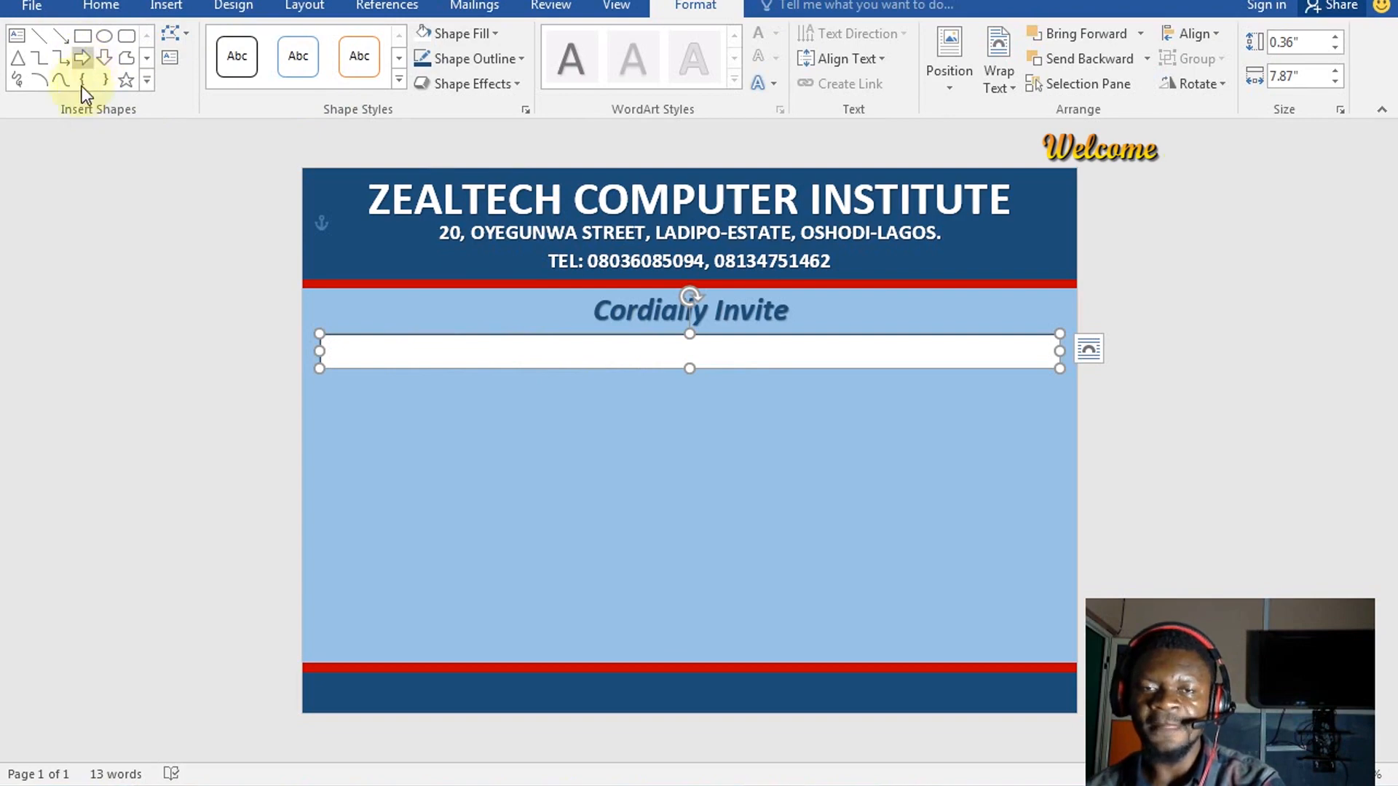
Draw a short rectangle over the white bar's left end, aligned to its top
{"action": "left_click", "coordinate": [84, 38]}
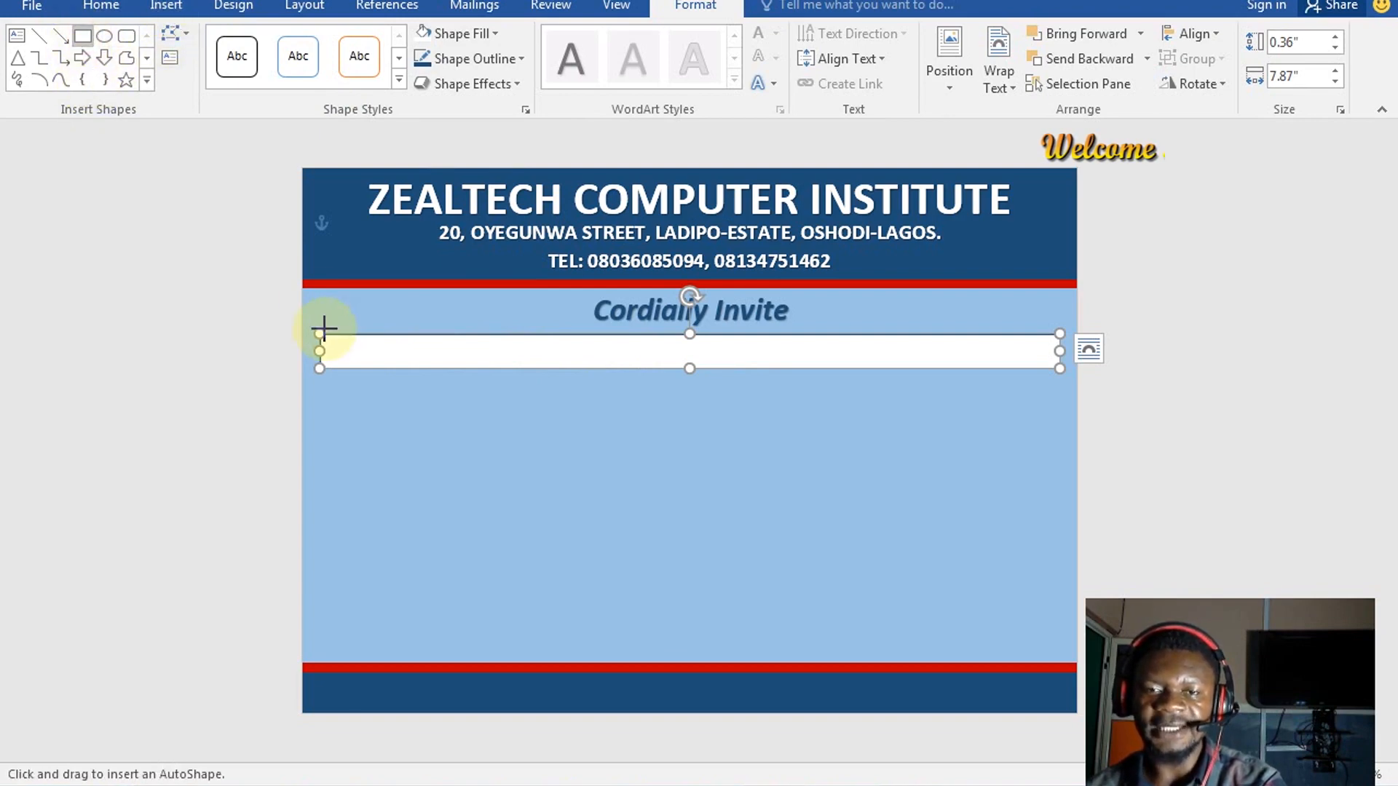
{"action": "left_click_drag", "start_coordinate": [320, 335], "coordinate": [464, 368]}
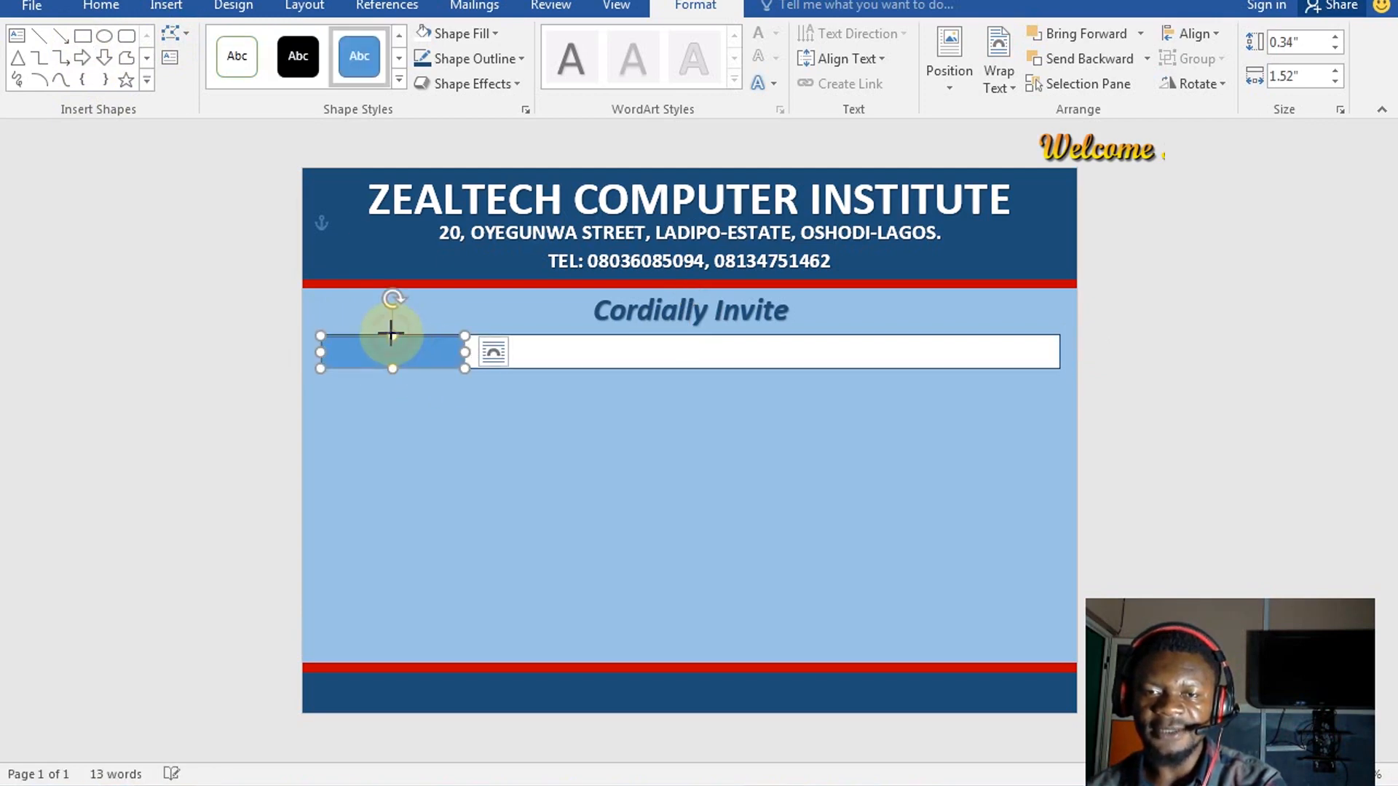
{"action": "left_click_drag", "start_coordinate": [391, 335], "coordinate": [392, 332]}
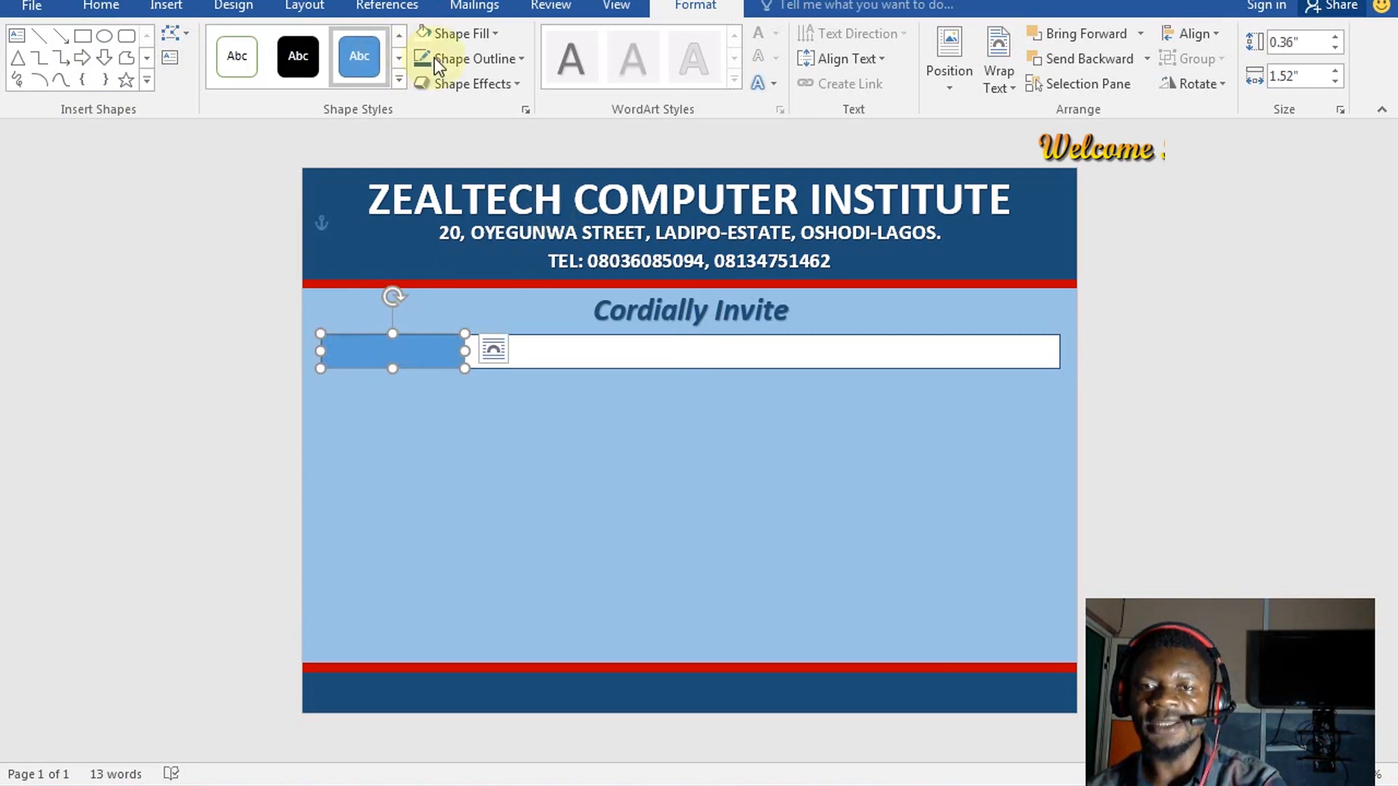
Fill the short rectangle dark blue and give it a matching outline colour
{"action": "left_click", "coordinate": [442, 38]}
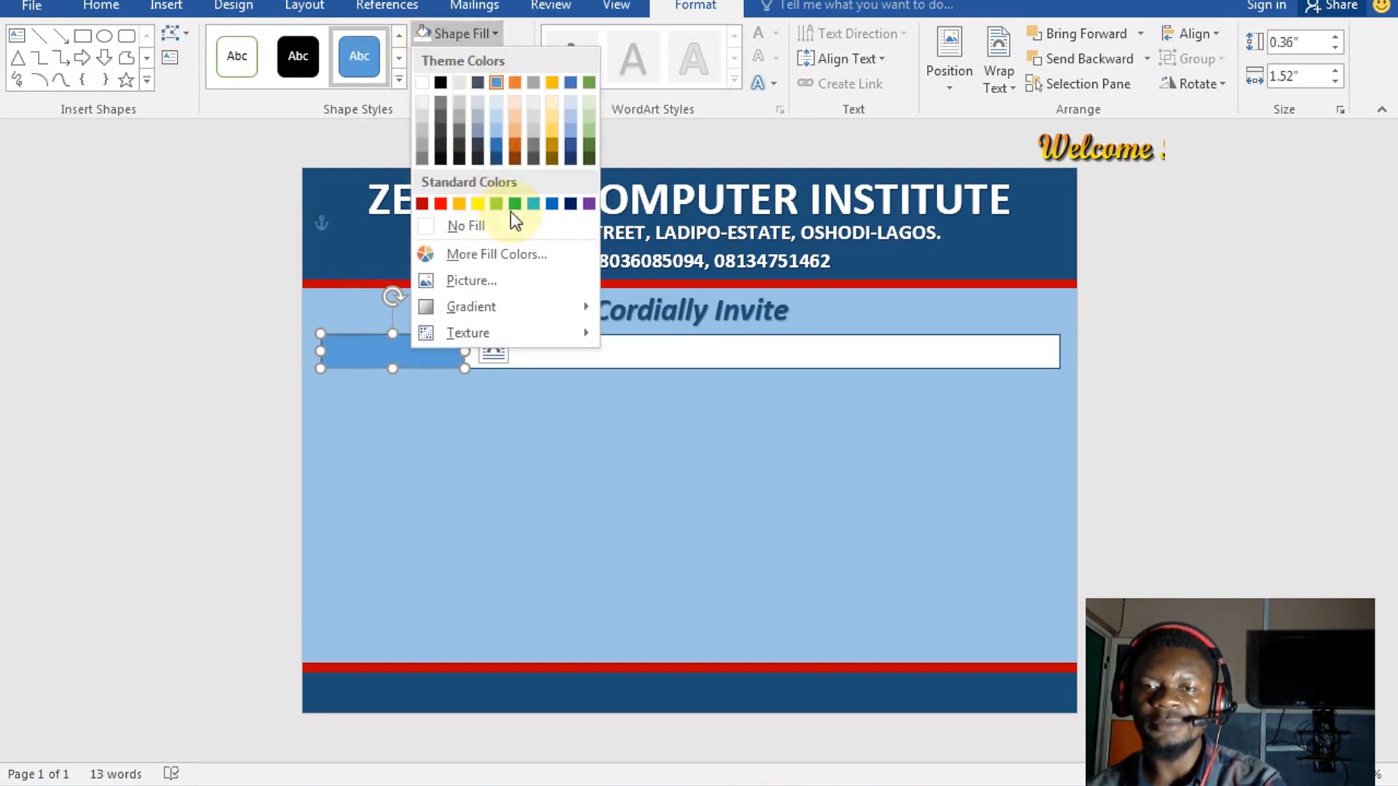
{"action": "left_click", "coordinate": [498, 159]}
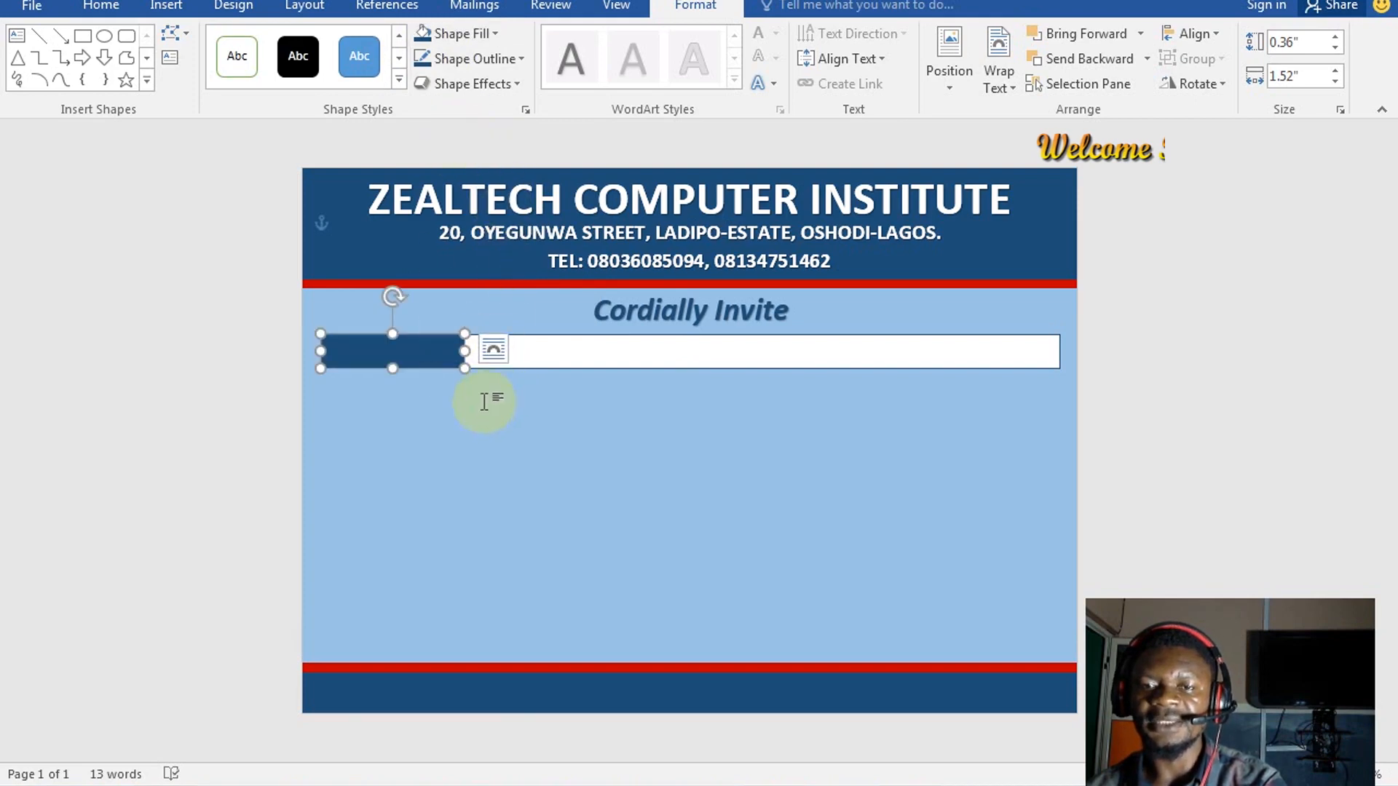
{"action": "left_click", "coordinate": [498, 60]}
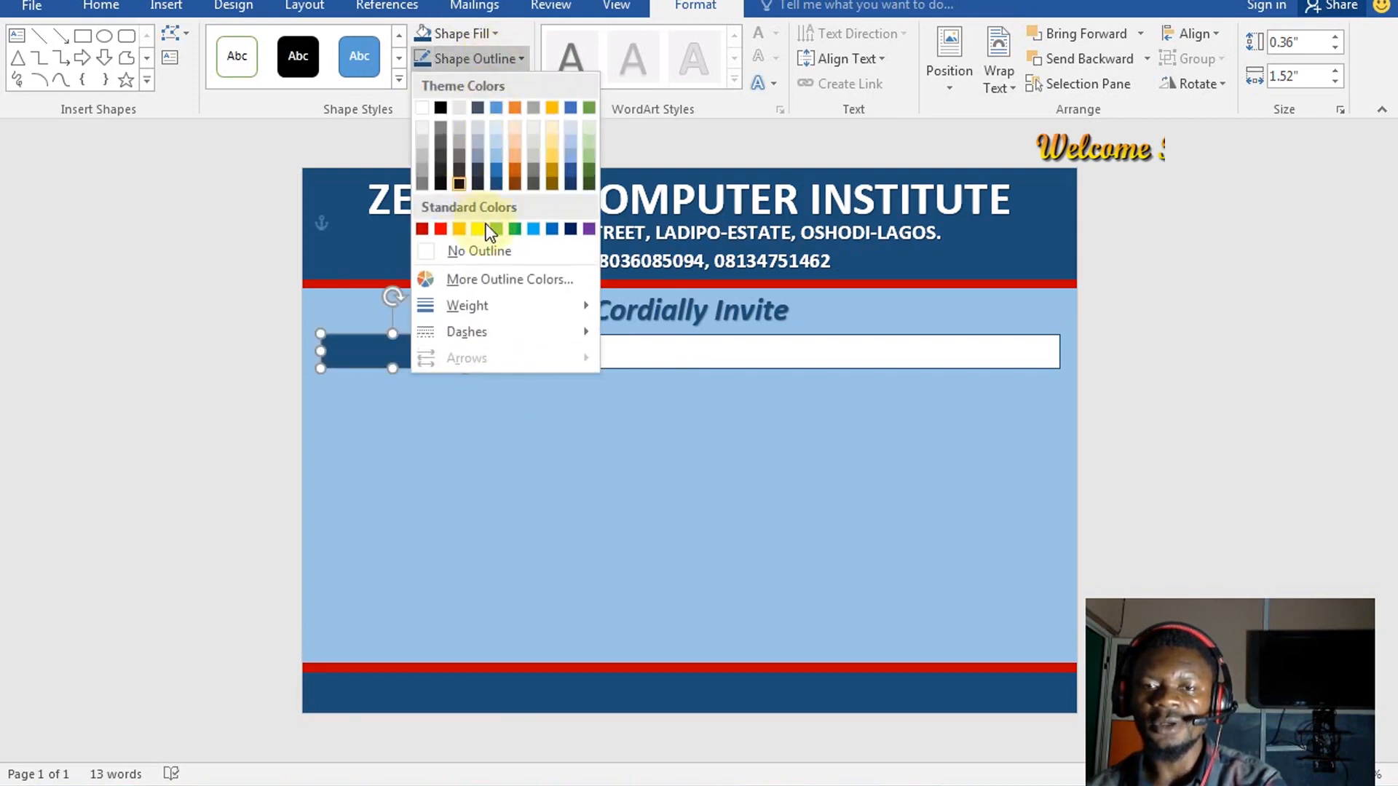
{"action": "left_click", "coordinate": [498, 182]}
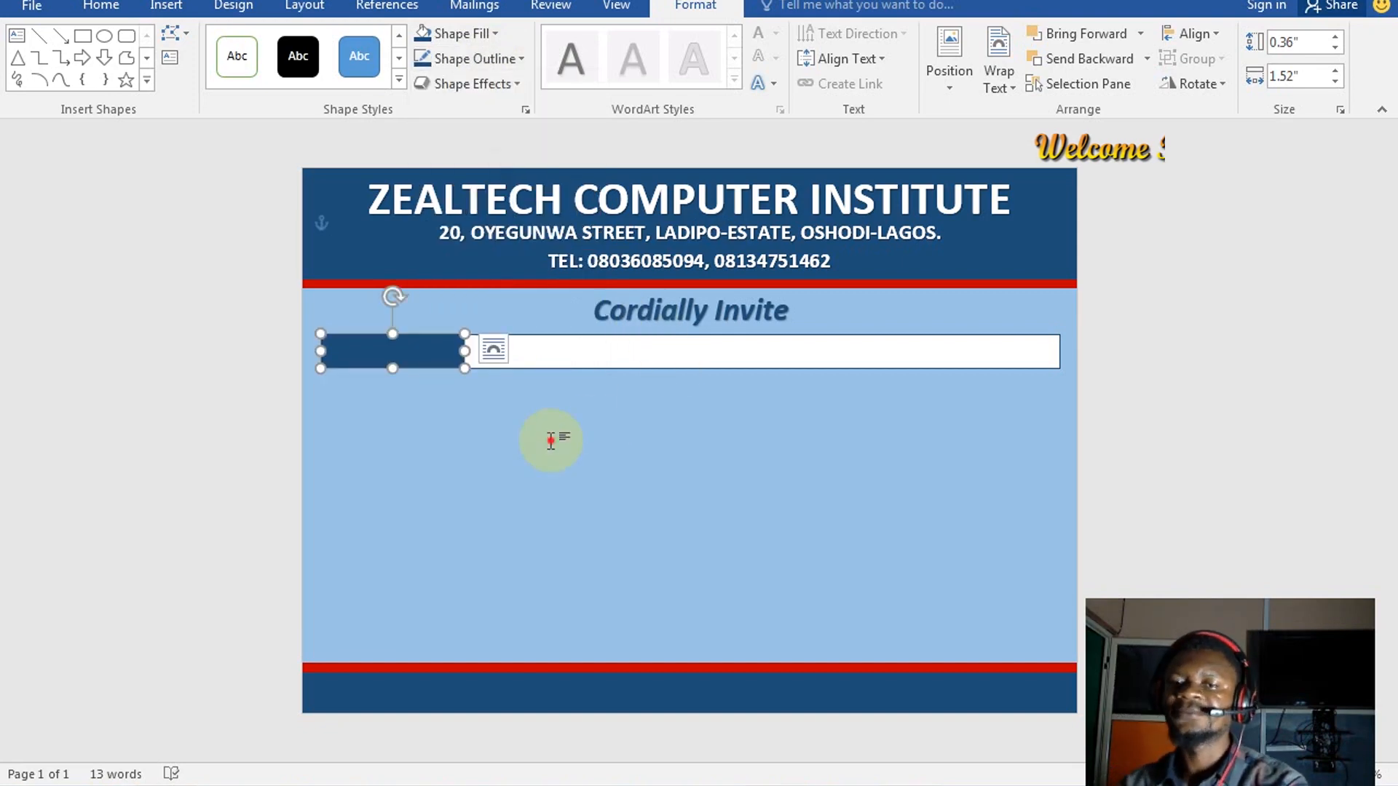
{"action": "left_click", "coordinate": [712, 462]}
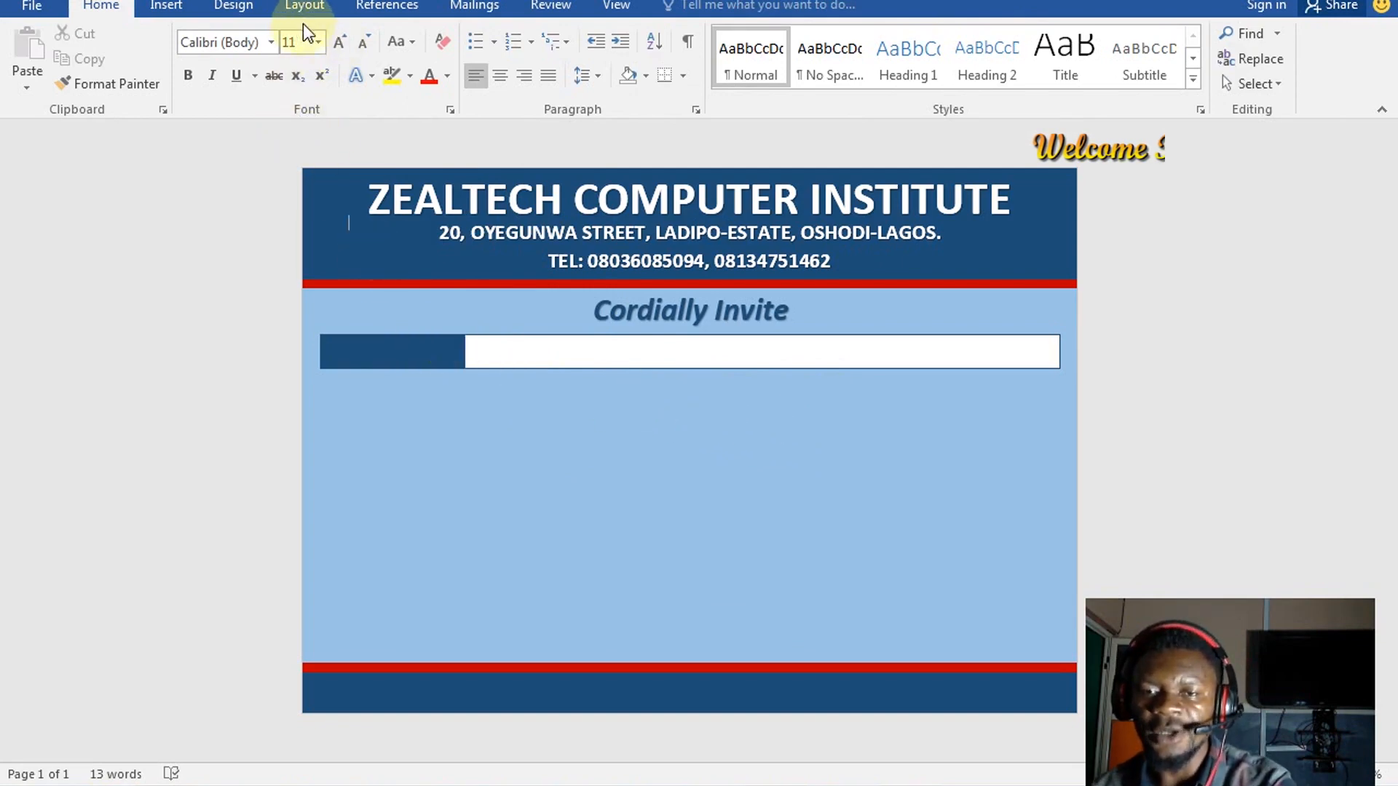
Draw a slanted freeform piece over the white bar's right end
{"action": "left_click", "coordinate": [186, 11]}
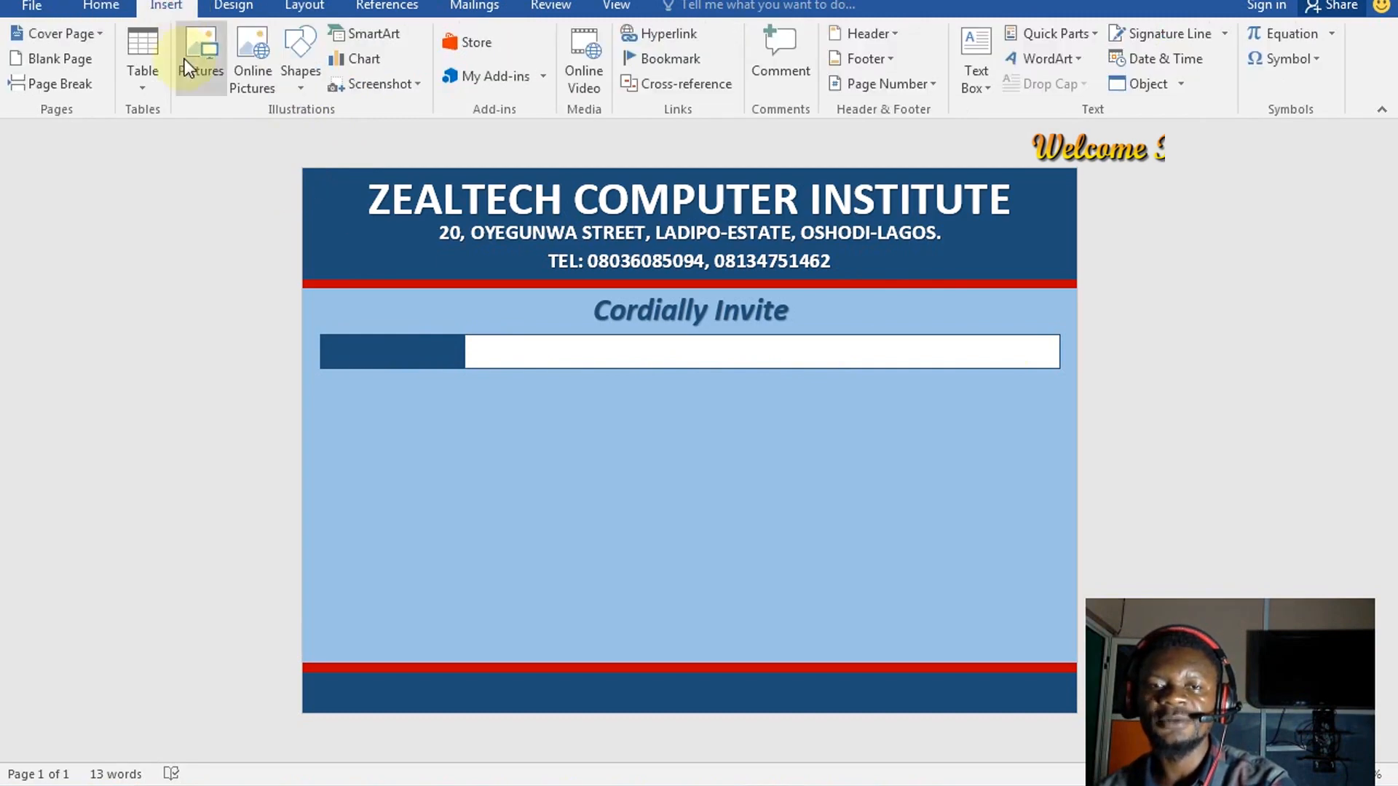
{"action": "left_click", "coordinate": [299, 79]}
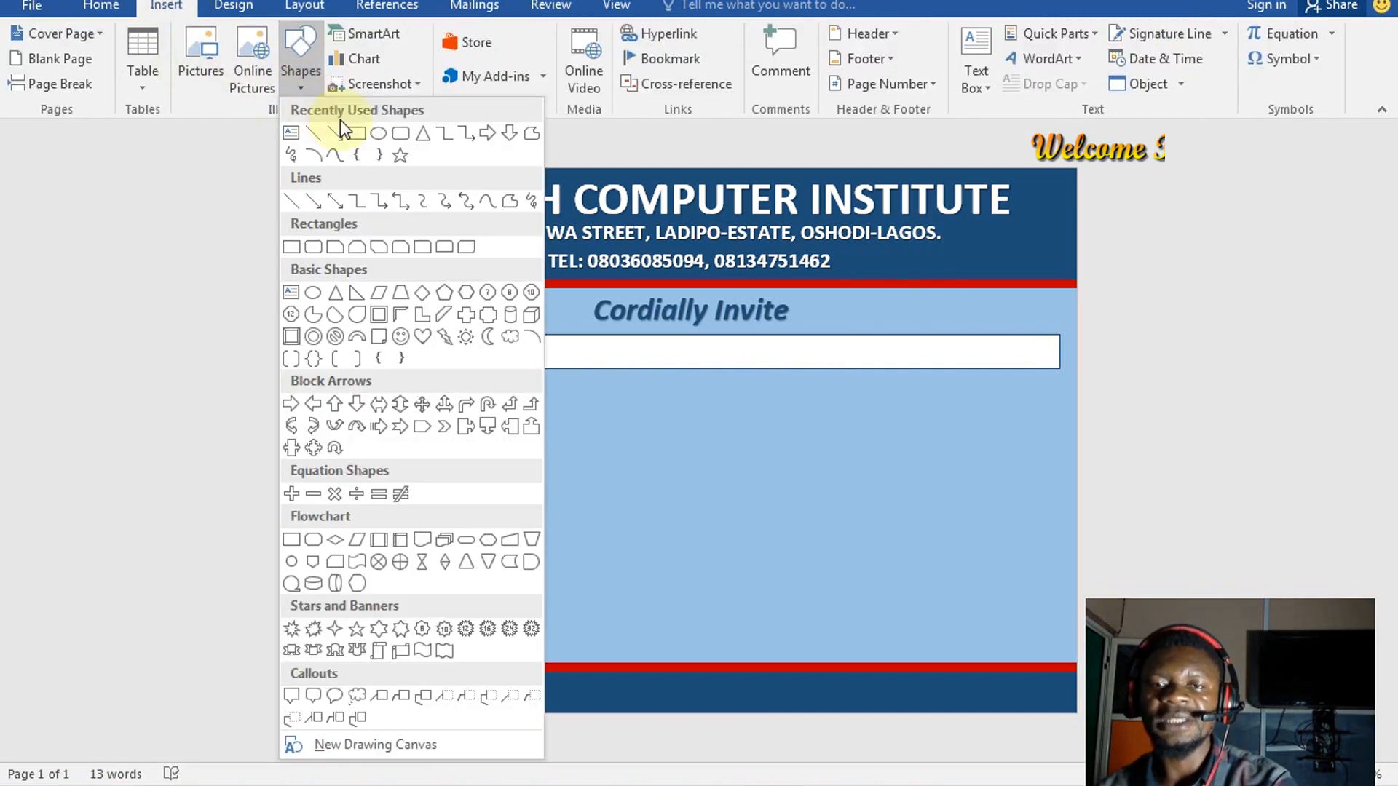
{"action": "left_click", "coordinate": [527, 137]}
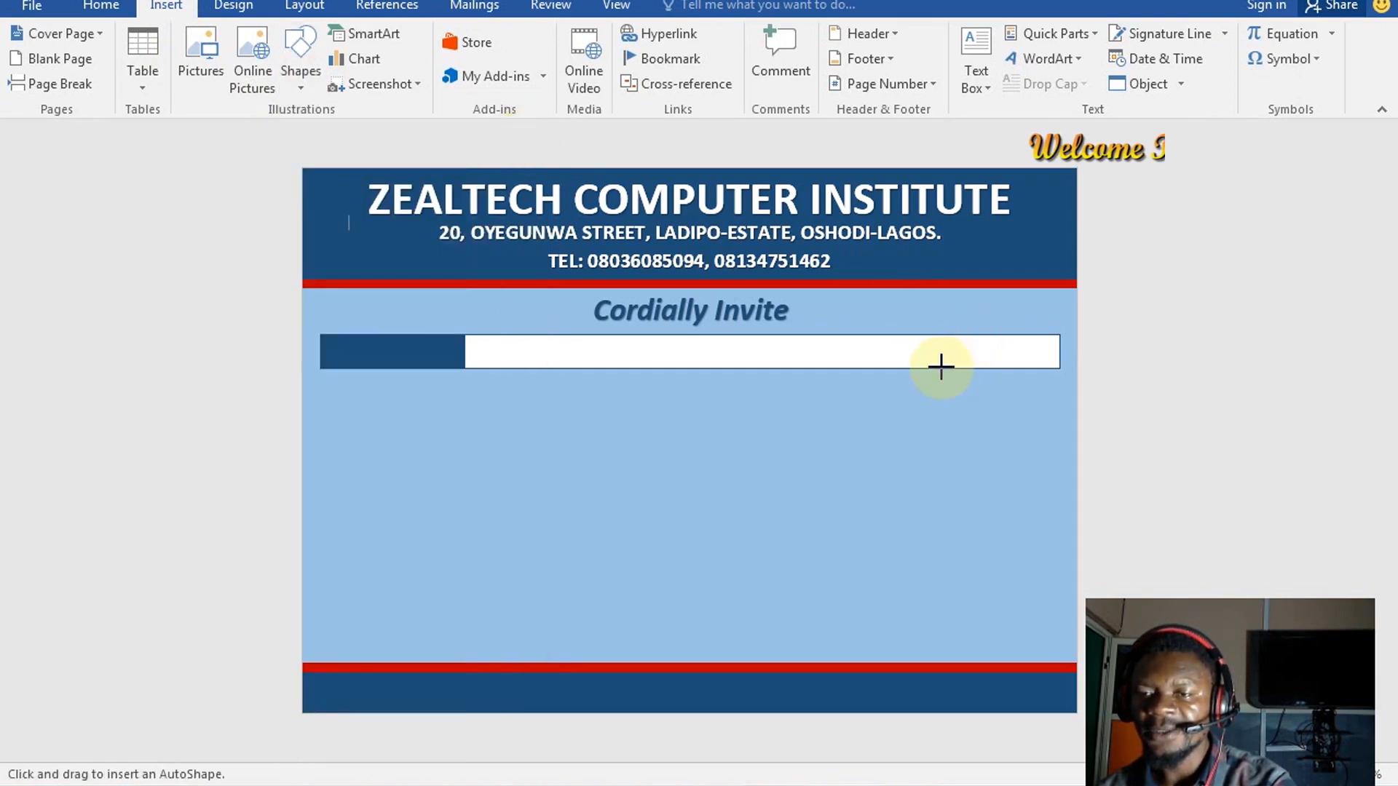
{"action": "mouse_move", "coordinate": [940, 369]}
{"action": "left_mouse_down"}
{"action": "mouse_move", "coordinate": [963, 345]}
{"action": "mouse_move", "coordinate": [1047, 335]}
{"action": "left_mouse_up"}
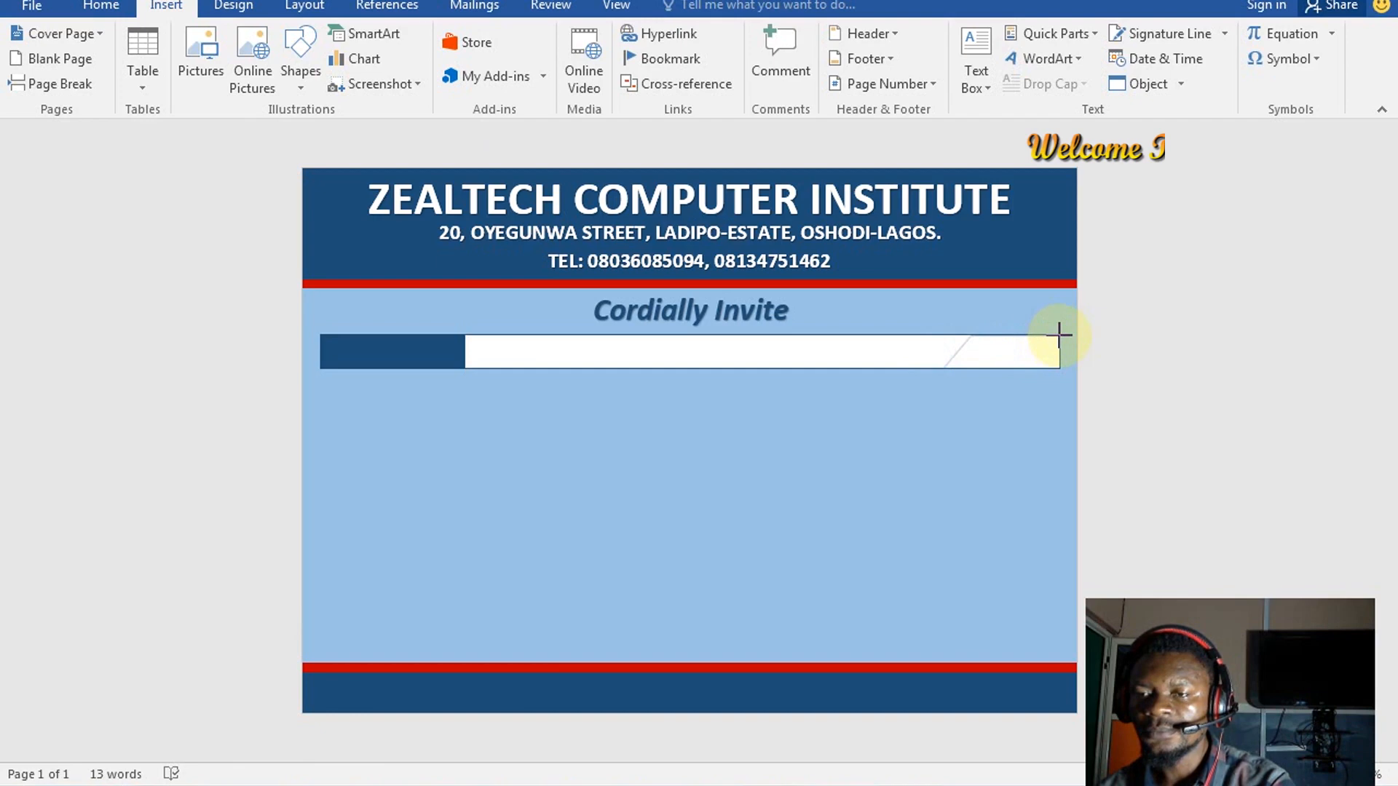
{"action": "mouse_move", "coordinate": [1059, 337]}
{"action": "left_mouse_down"}
{"action": "mouse_move", "coordinate": [1057, 362]}
{"action": "mouse_move", "coordinate": [945, 368]}
{"action": "left_mouse_up"}
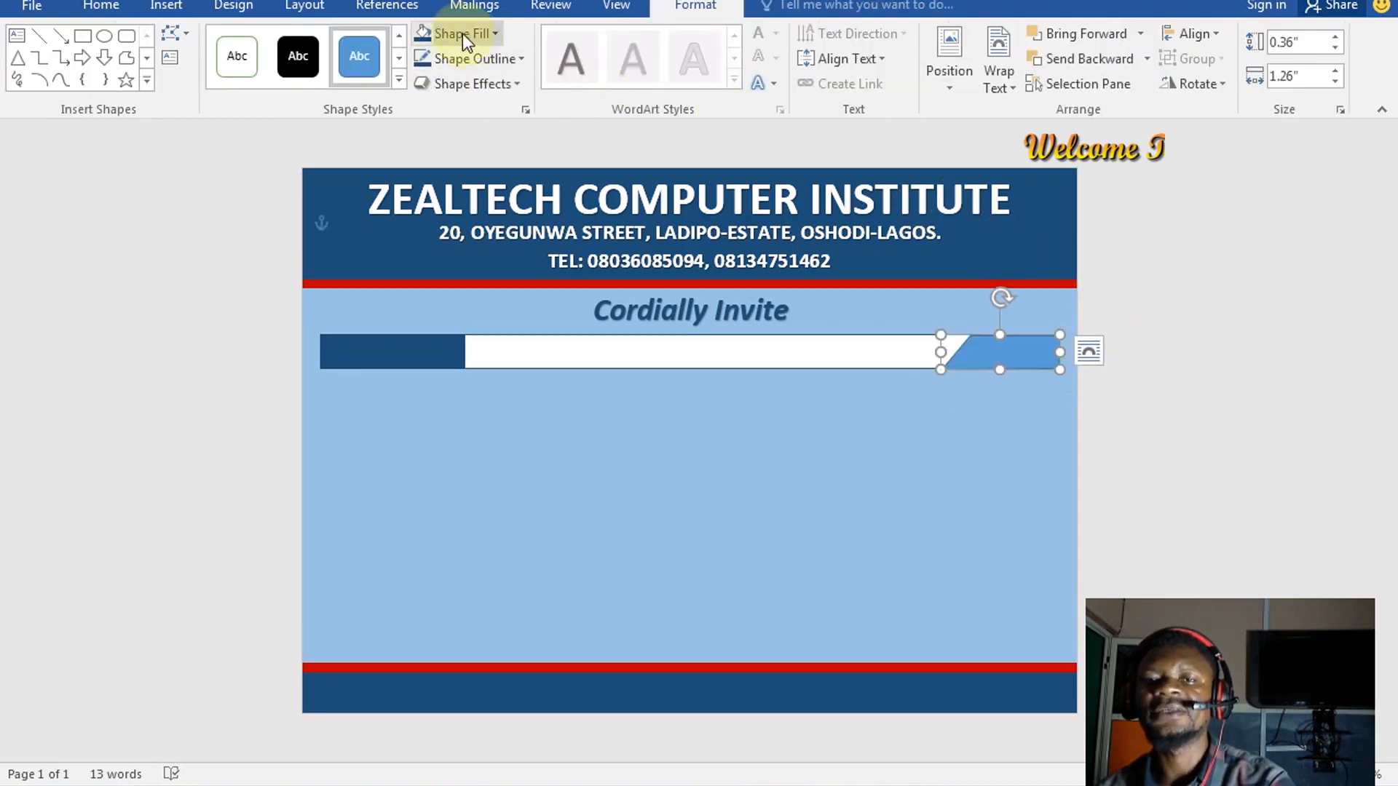
Fill the slanted piece dark navy and remove its outline
{"action": "left_click", "coordinate": [426, 33]}
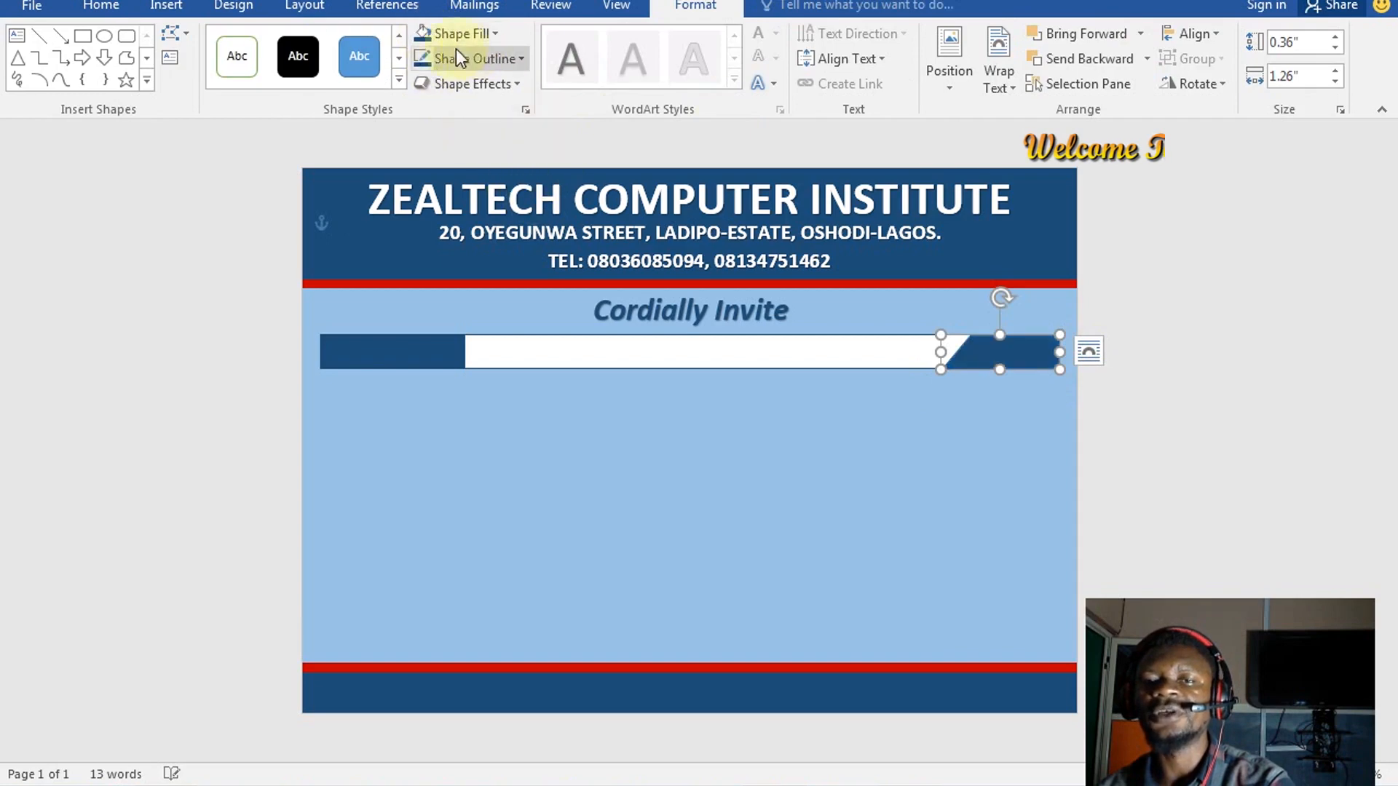
{"action": "left_click", "coordinate": [429, 59]}
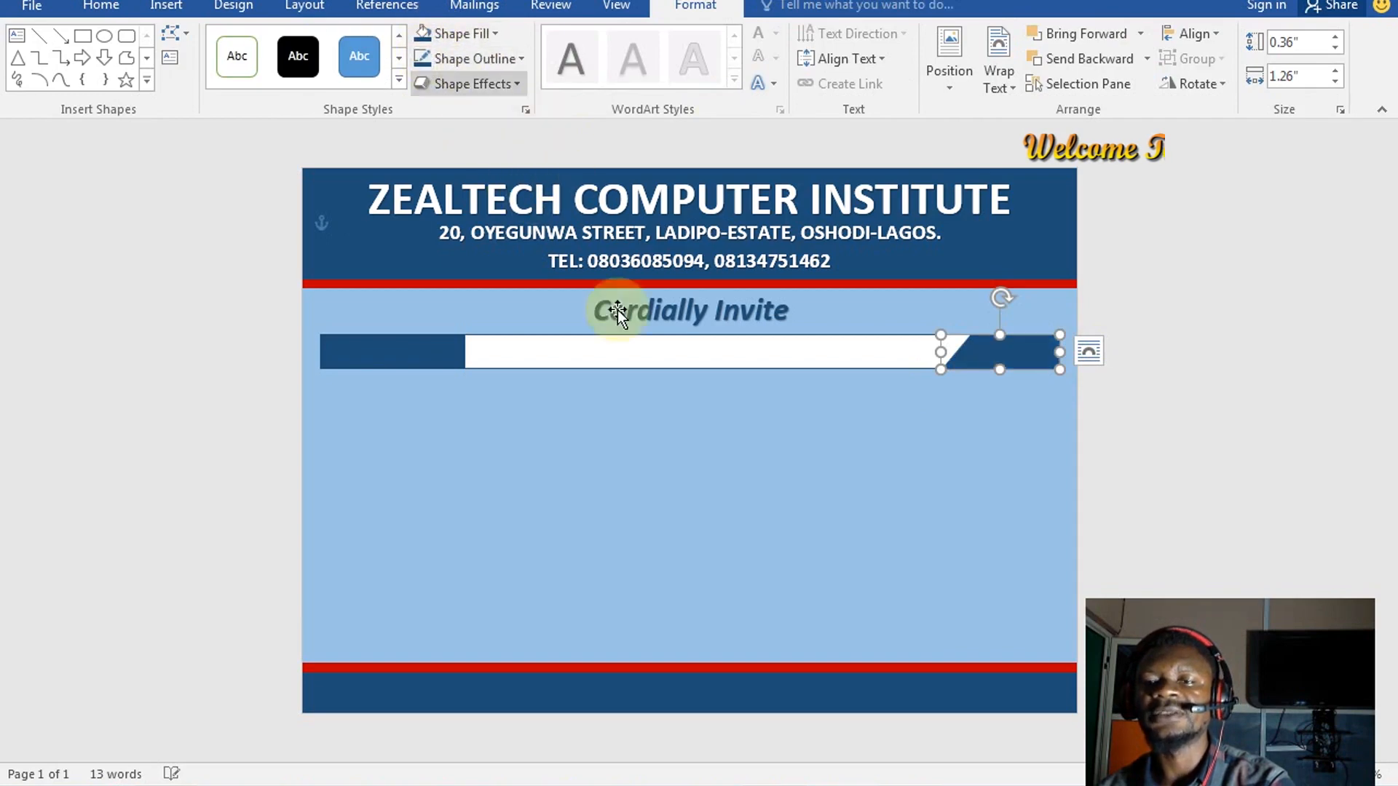
{"action": "left_click", "coordinate": [655, 429]}
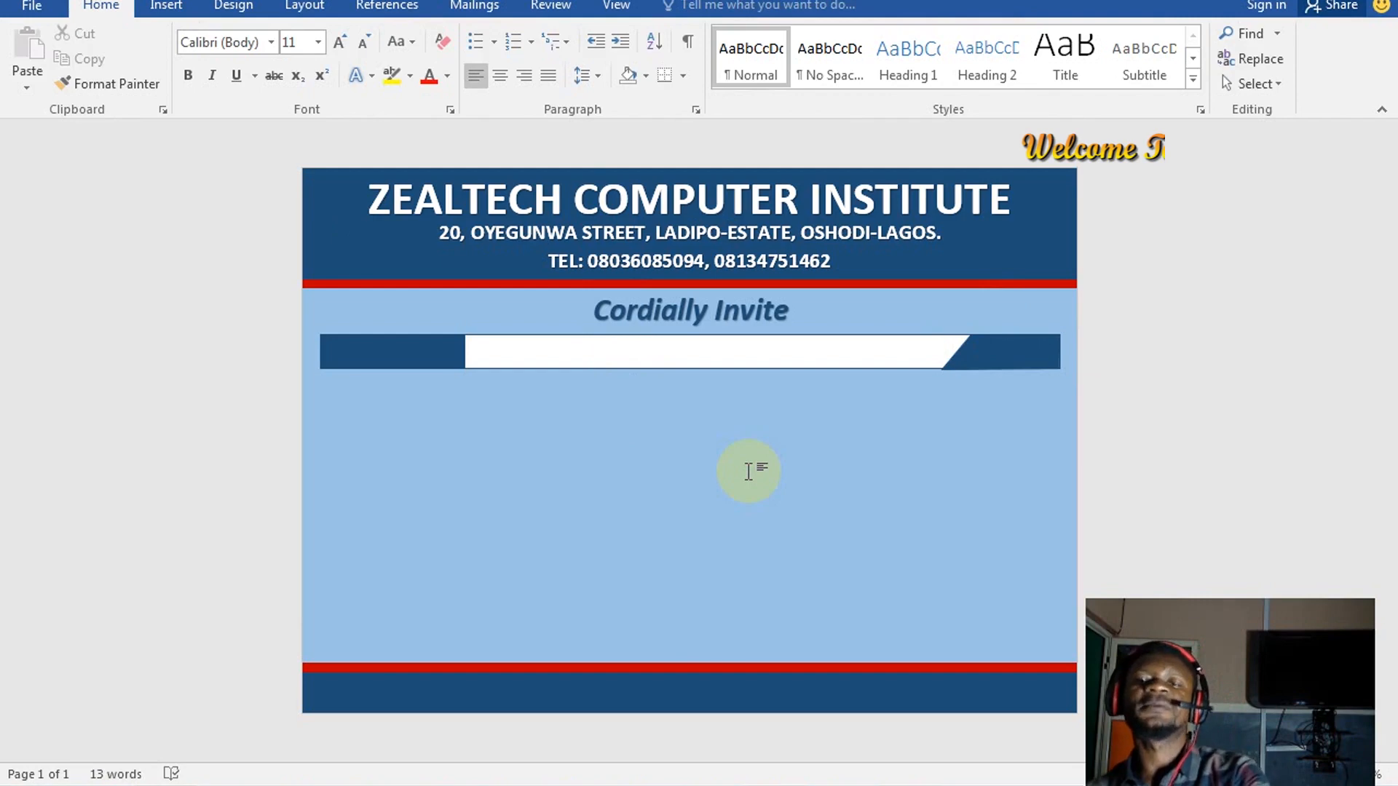
{"action": "left_click", "coordinate": [987, 362]}
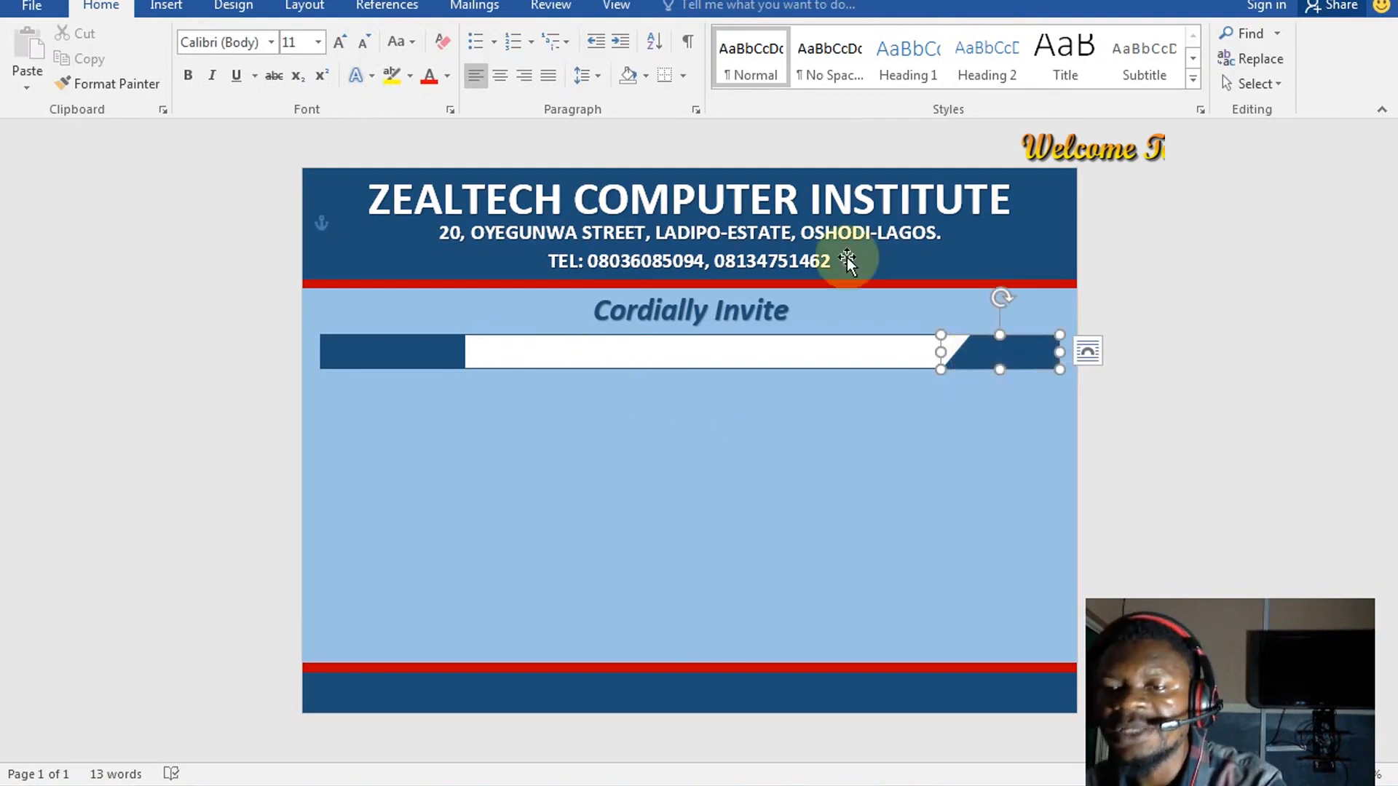
{"action": "left_click", "coordinate": [695, 6]}
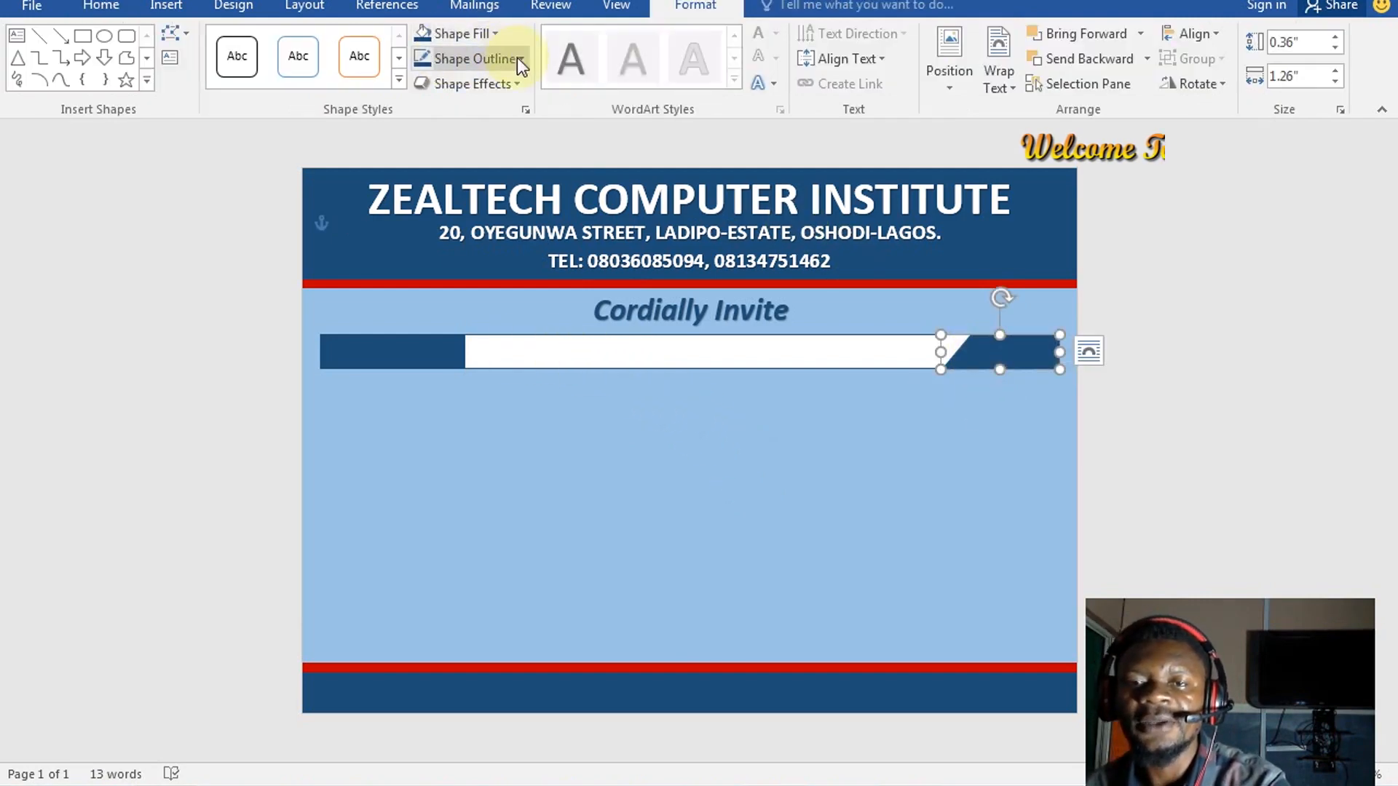
{"action": "left_click", "coordinate": [518, 60]}
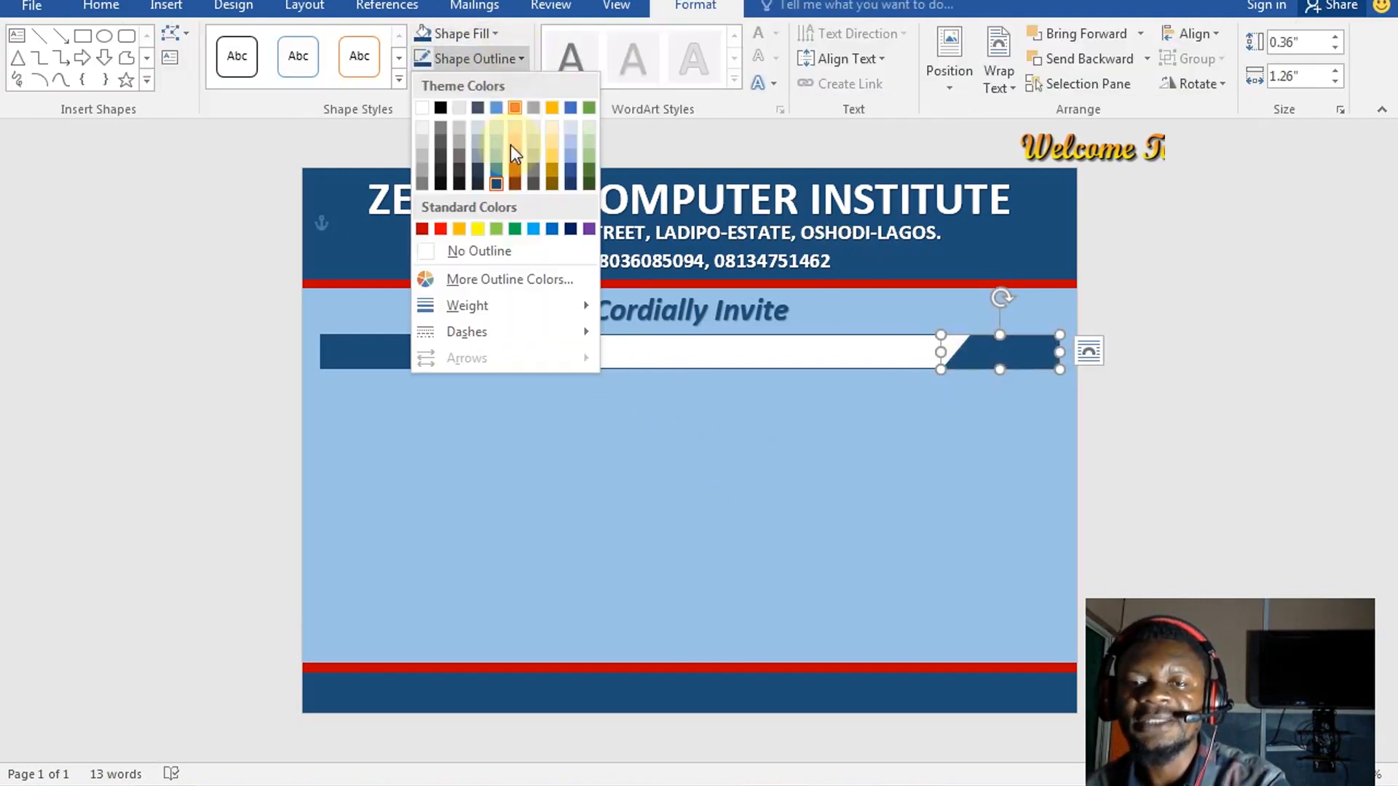
{"action": "left_click", "coordinate": [466, 252]}
{"action": "left_click", "coordinate": [754, 448]}
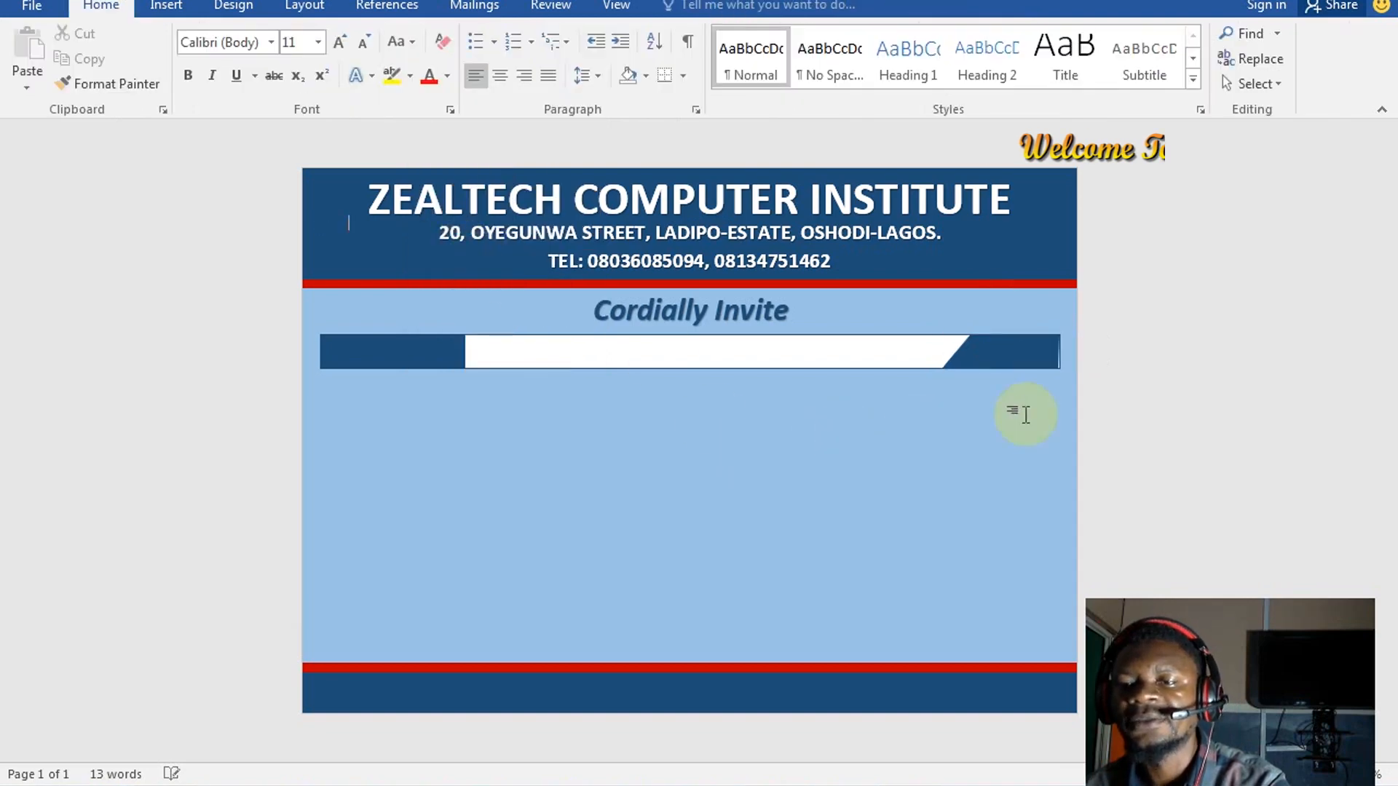
Widen the slanted piece and edit its corner points to line up with the bar's end
{"action": "left_click", "coordinate": [1038, 359]}
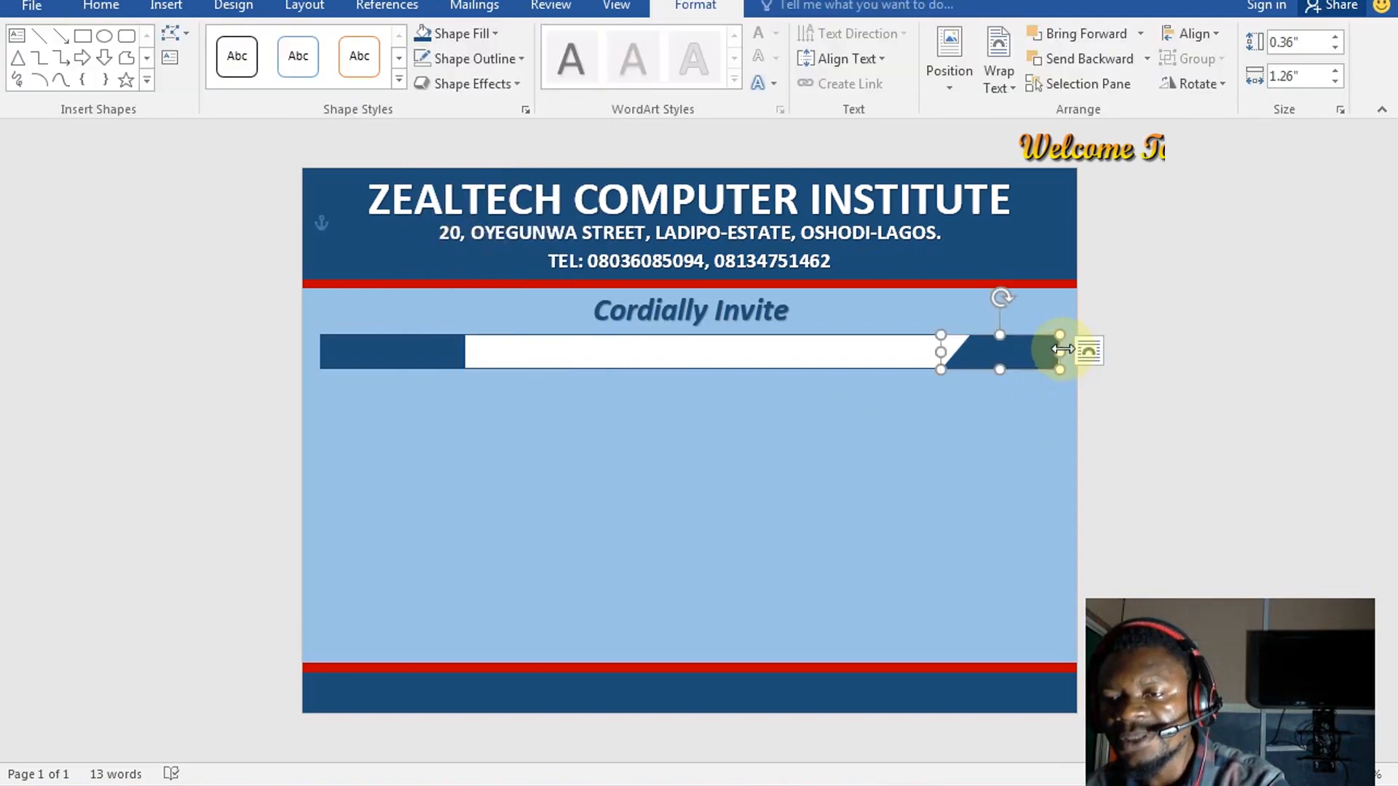
{"action": "left_click_drag", "start_coordinate": [1061, 349], "coordinate": [1065, 351]}
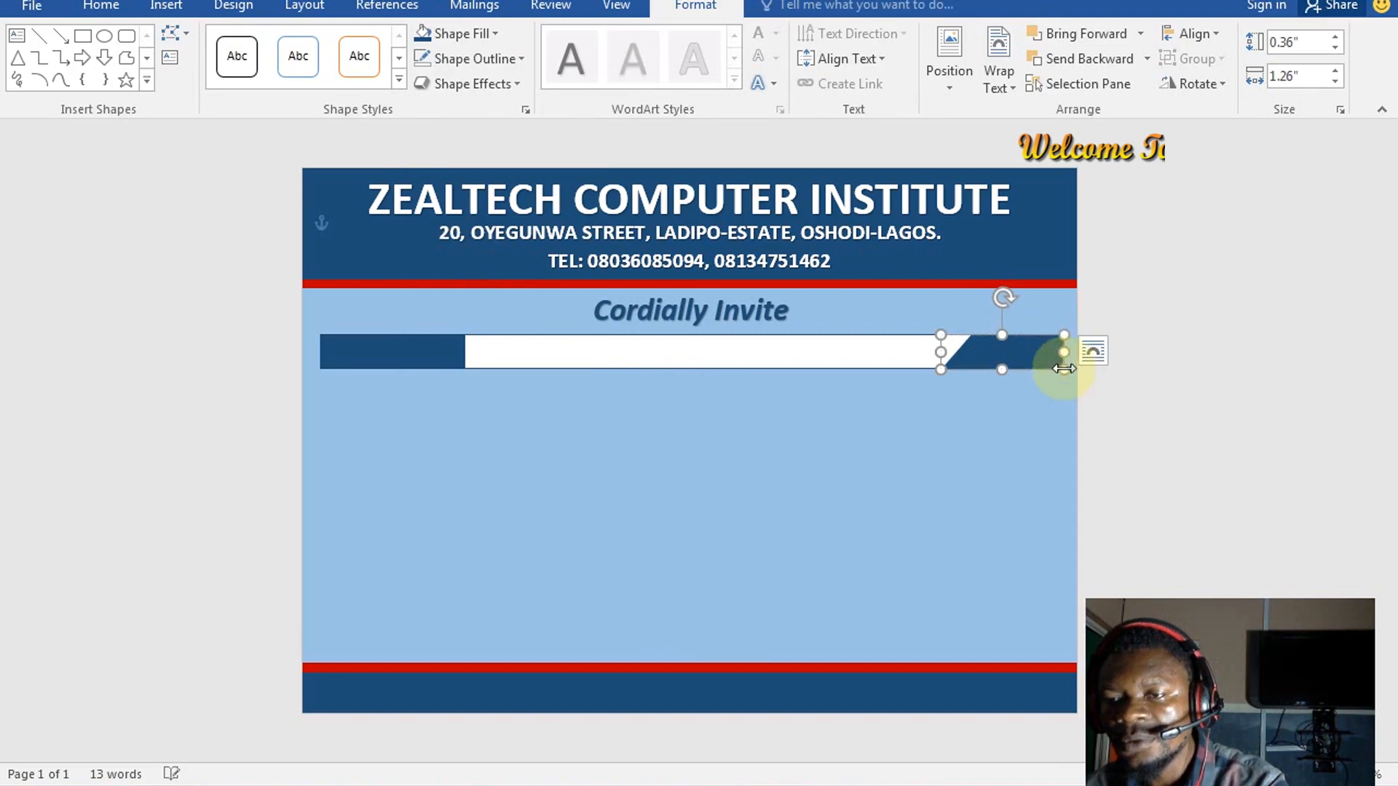
{"action": "left_click", "coordinate": [989, 423]}
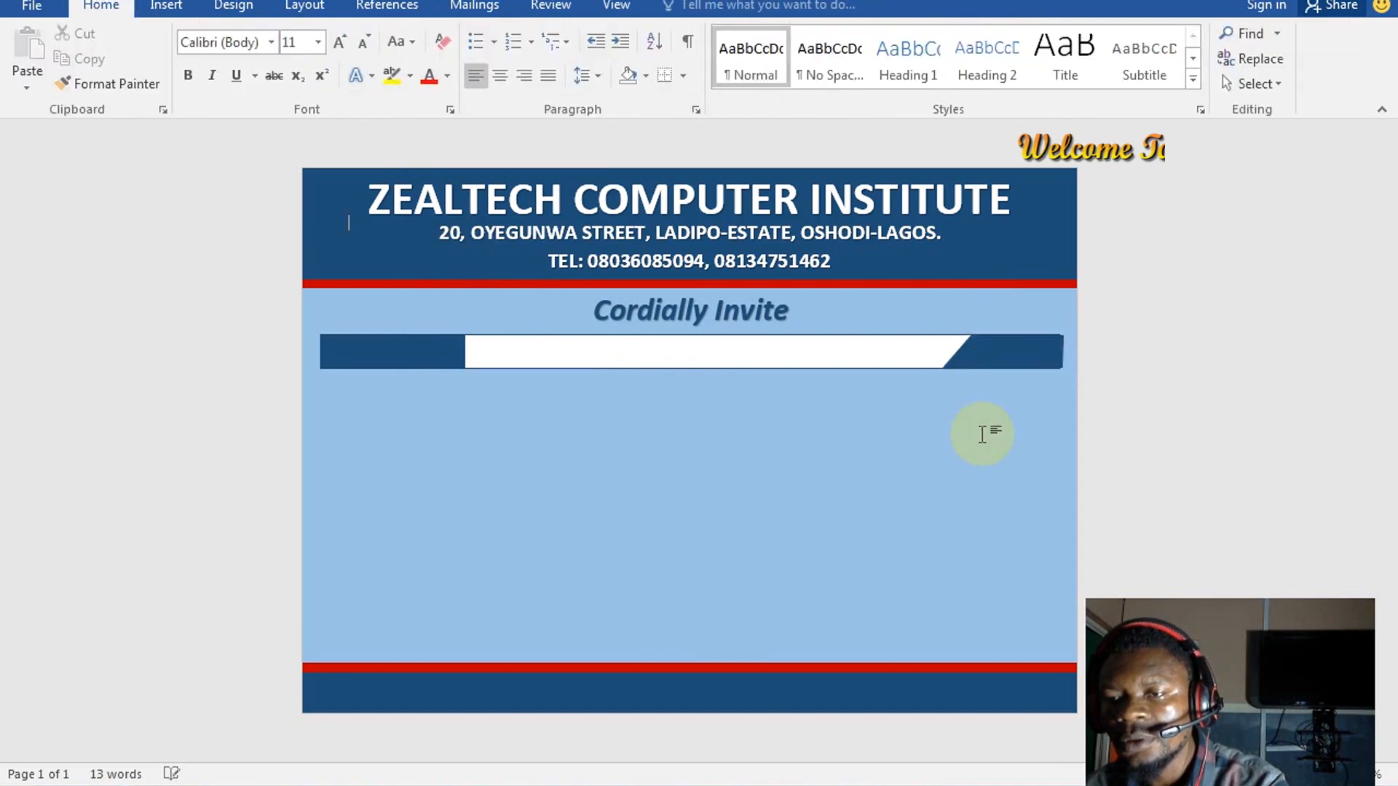
{"action": "left_click", "coordinate": [1055, 362]}
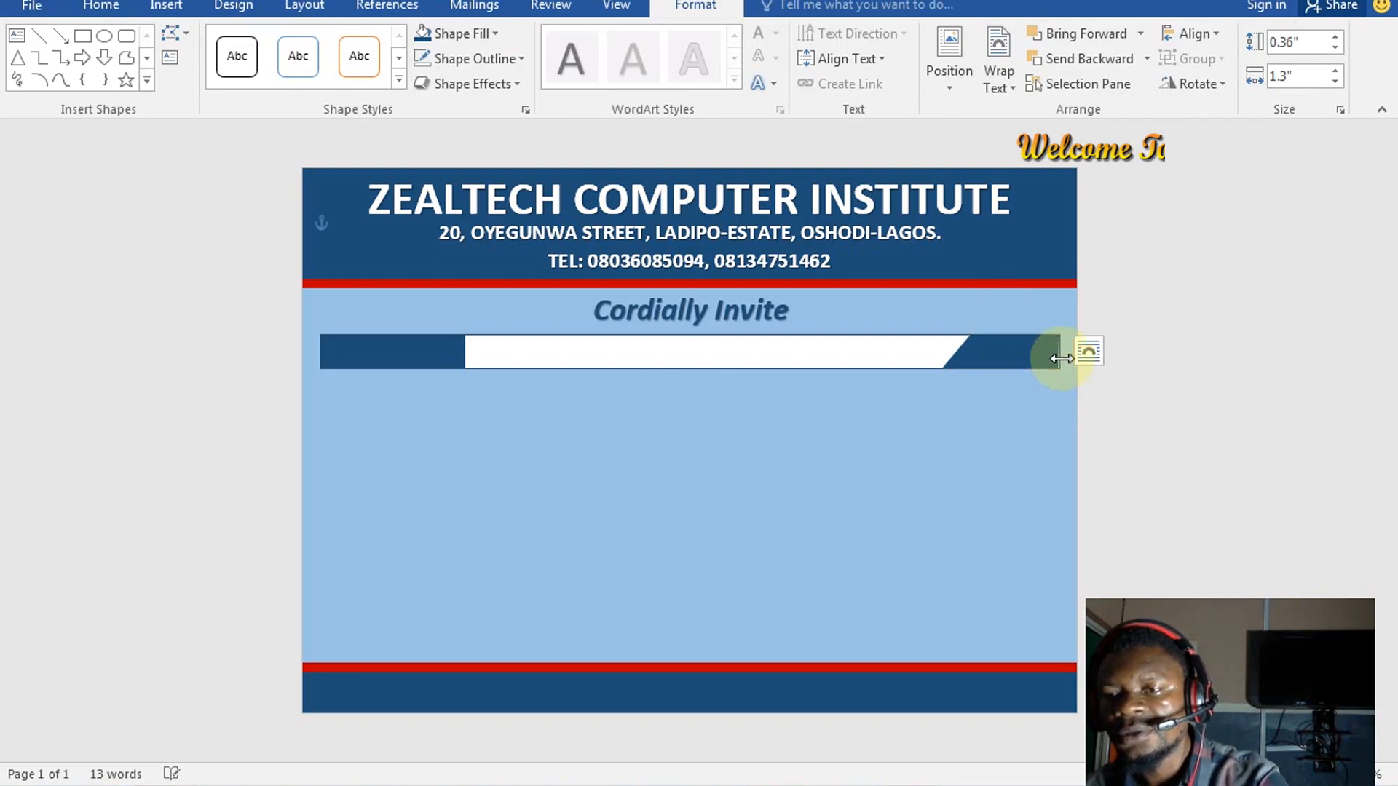
{"action": "left_click", "coordinate": [1057, 384]}
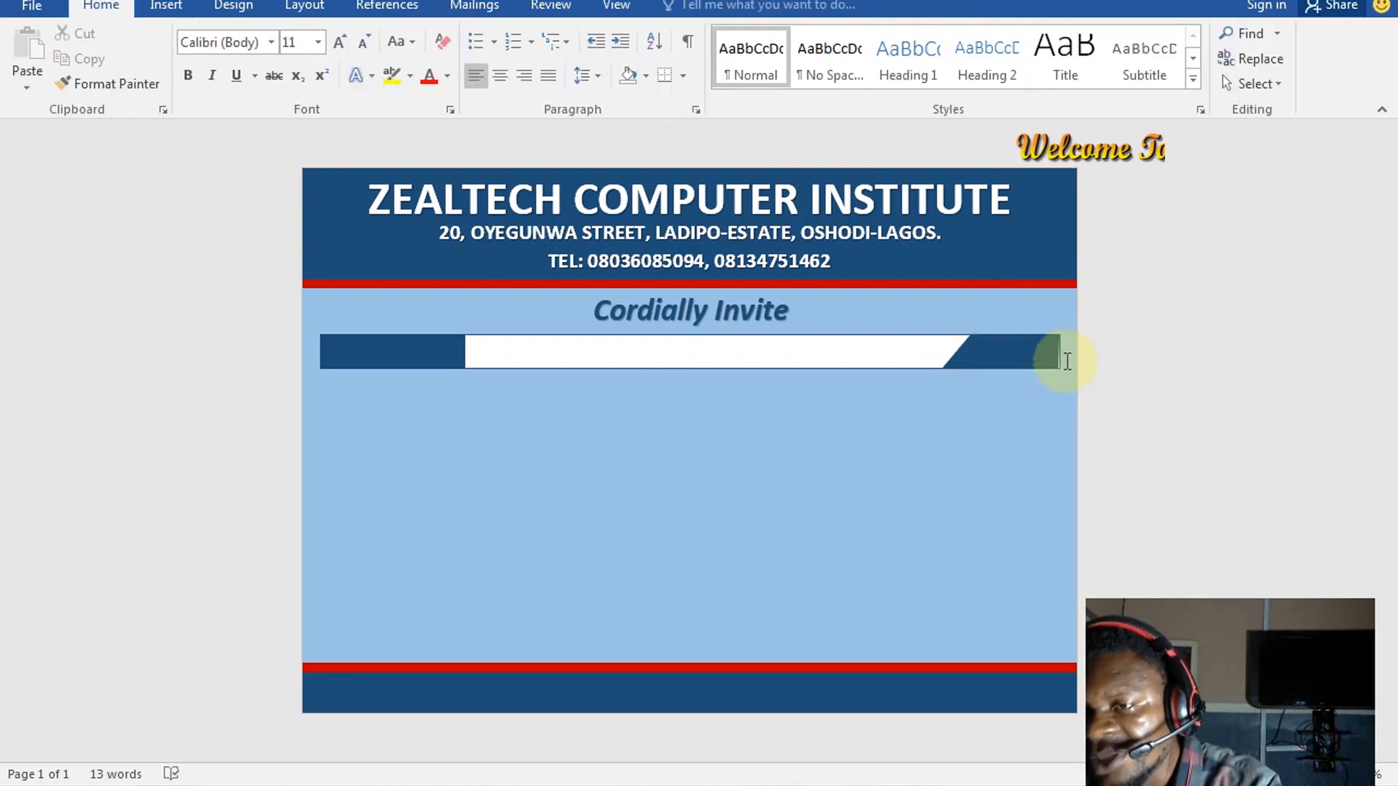
{"action": "right_click", "coordinate": [1050, 357]}
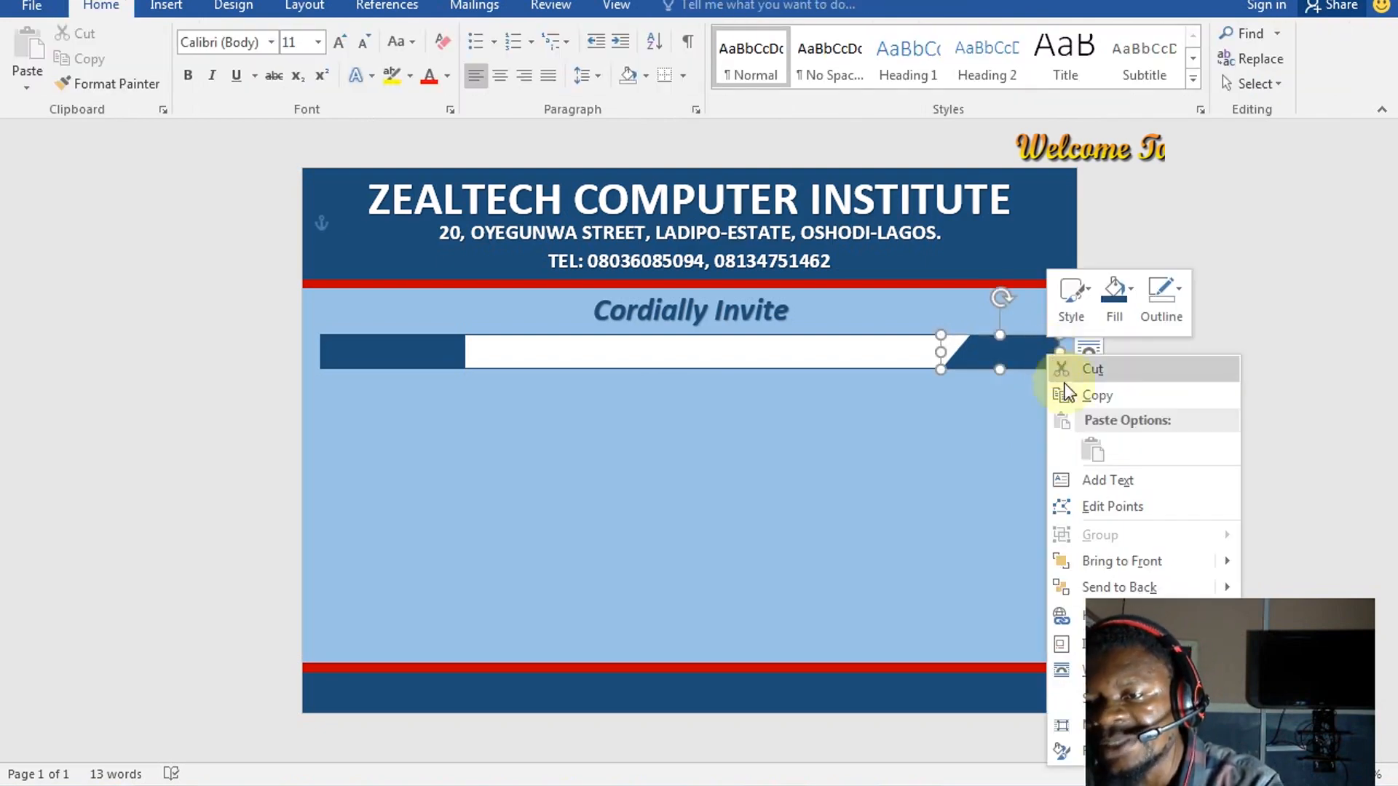
{"action": "left_click", "coordinate": [1124, 508]}
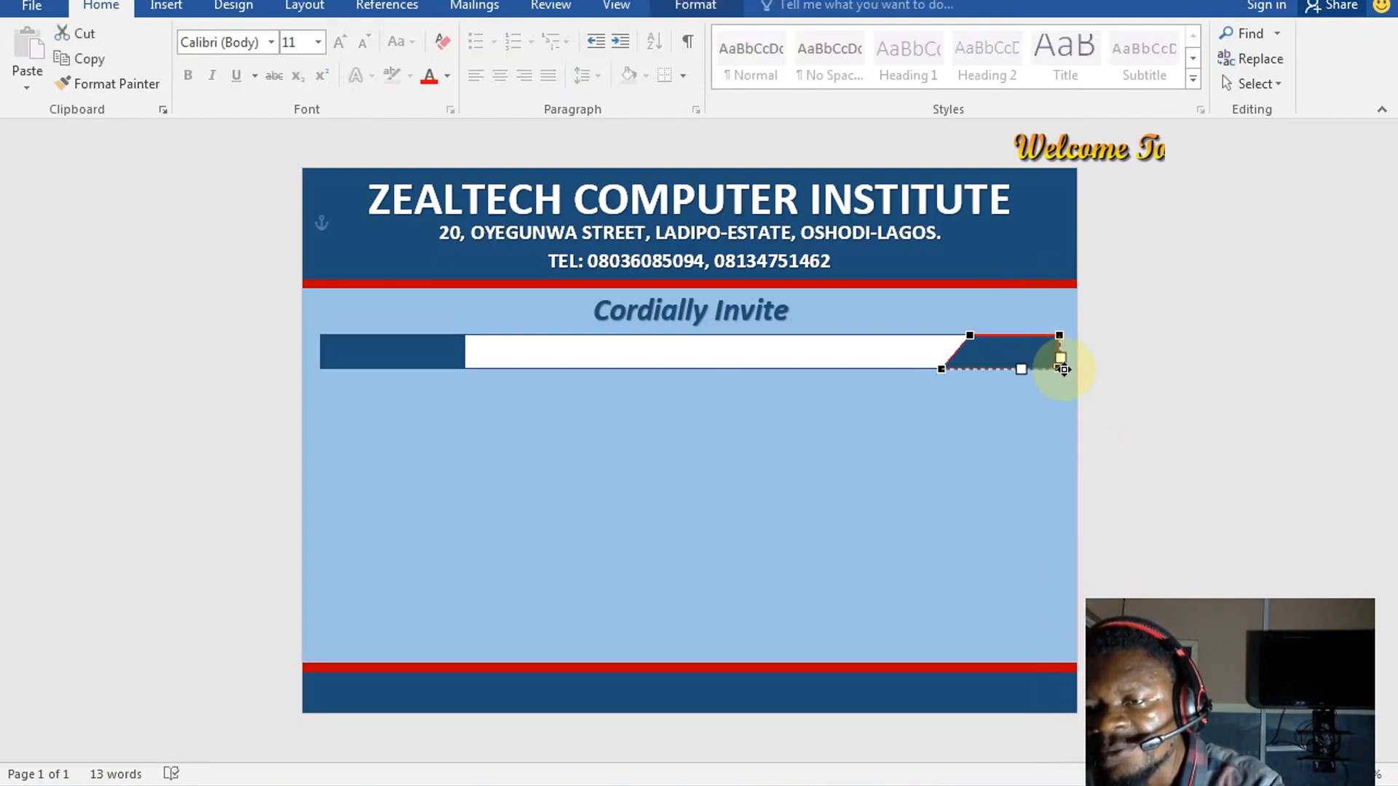
{"action": "left_click_drag", "start_coordinate": [1064, 370], "coordinate": [1061, 369]}
{"action": "left_click", "coordinate": [959, 450]}
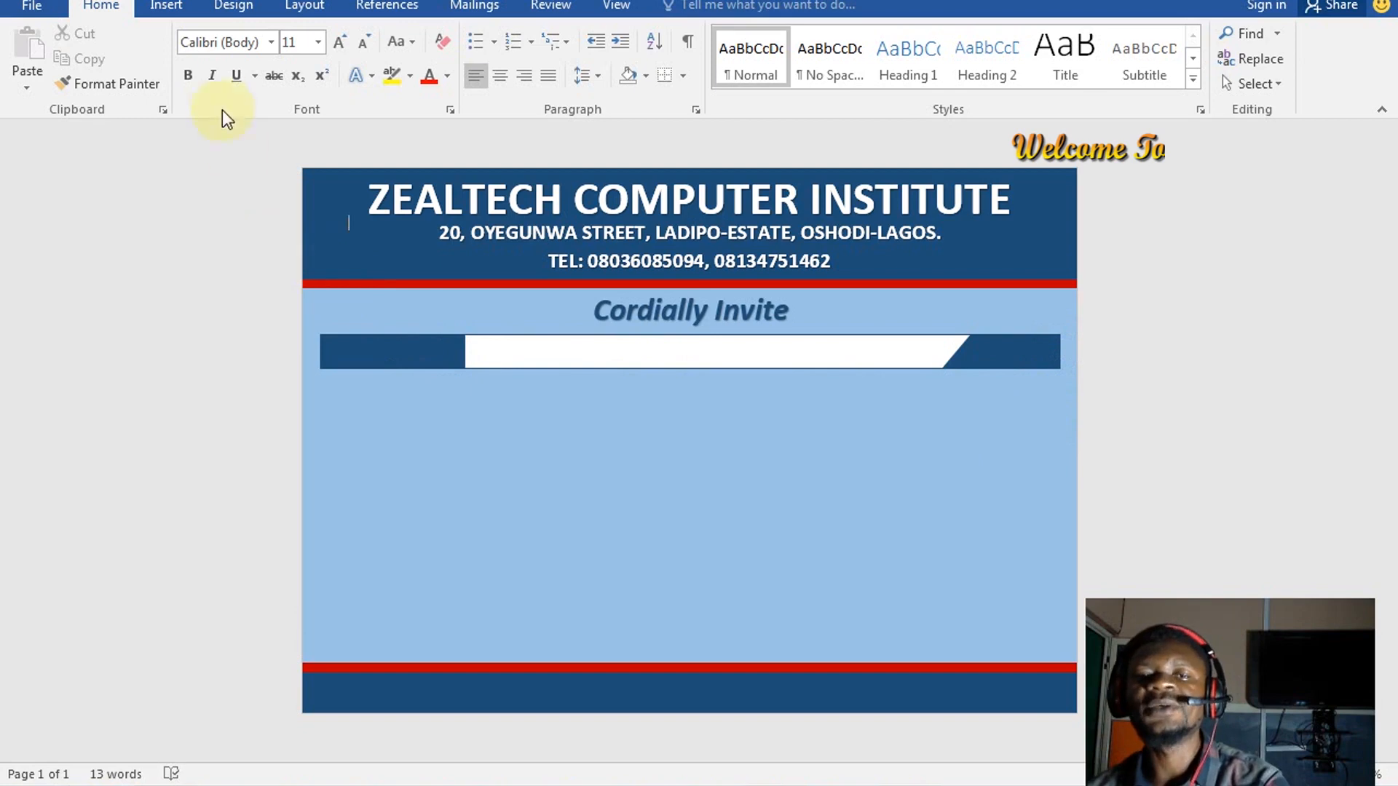
Insert a WordArt box in the first style and move it below the white banner bar
{"action": "left_click", "coordinate": [169, 8]}
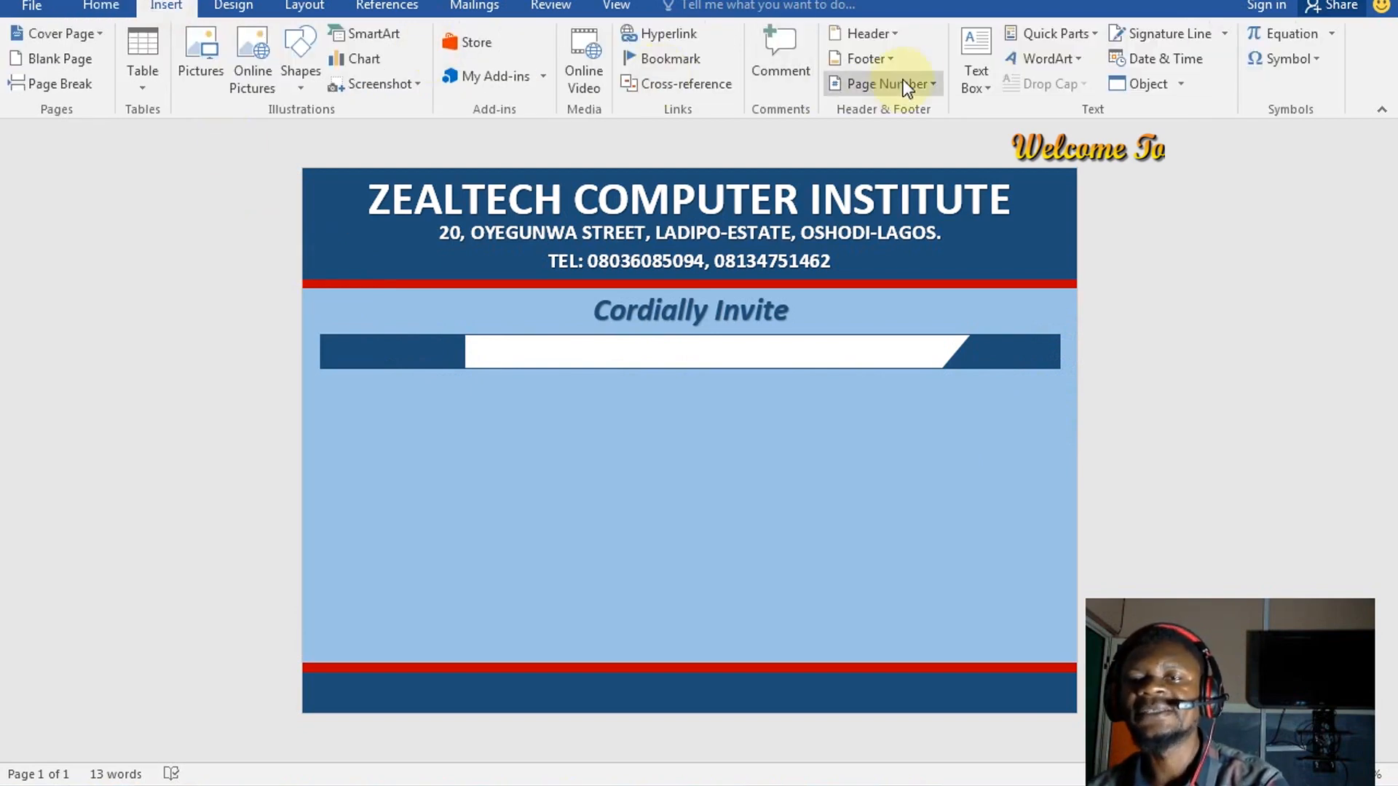
{"action": "left_click", "coordinate": [1052, 60]}
{"action": "left_click", "coordinate": [1031, 106]}
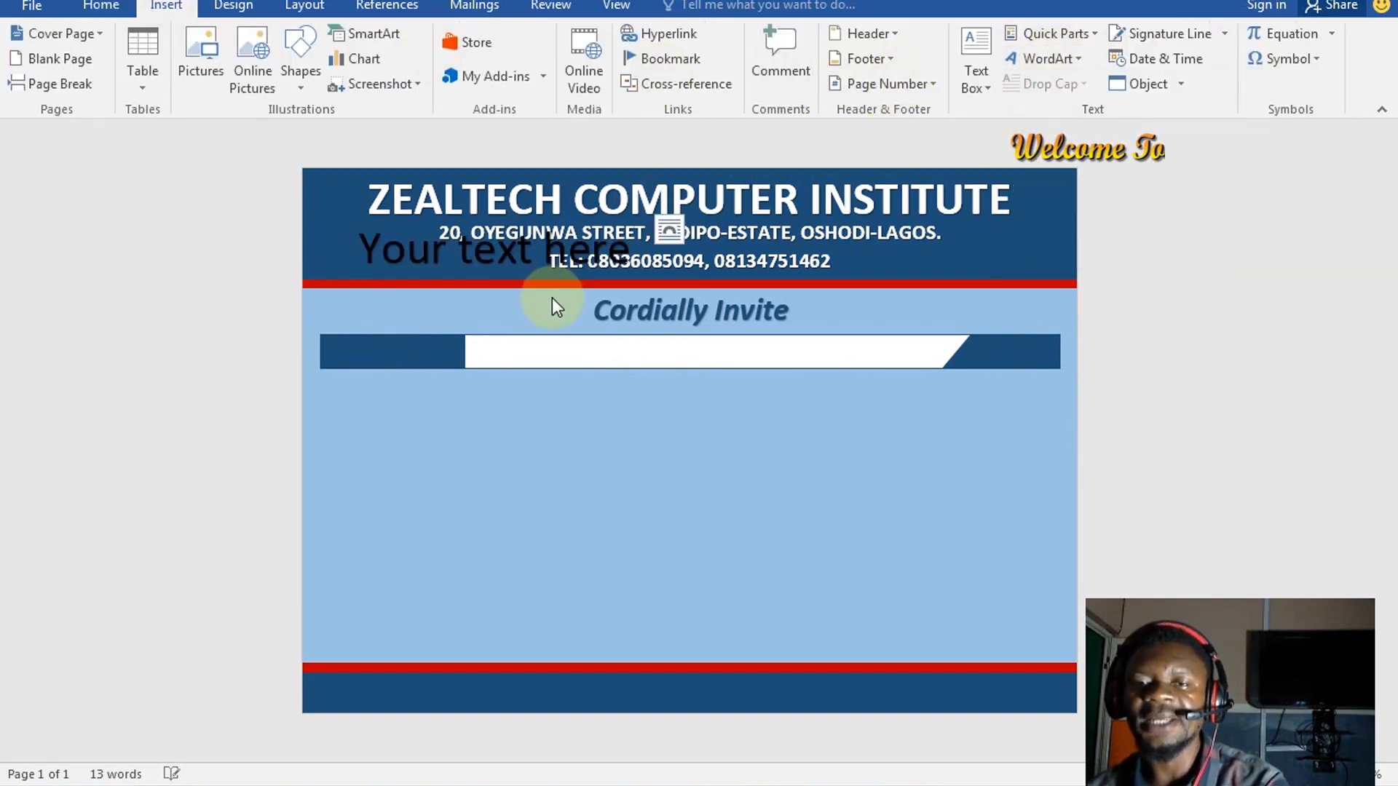
{"action": "left_click", "coordinate": [382, 243]}
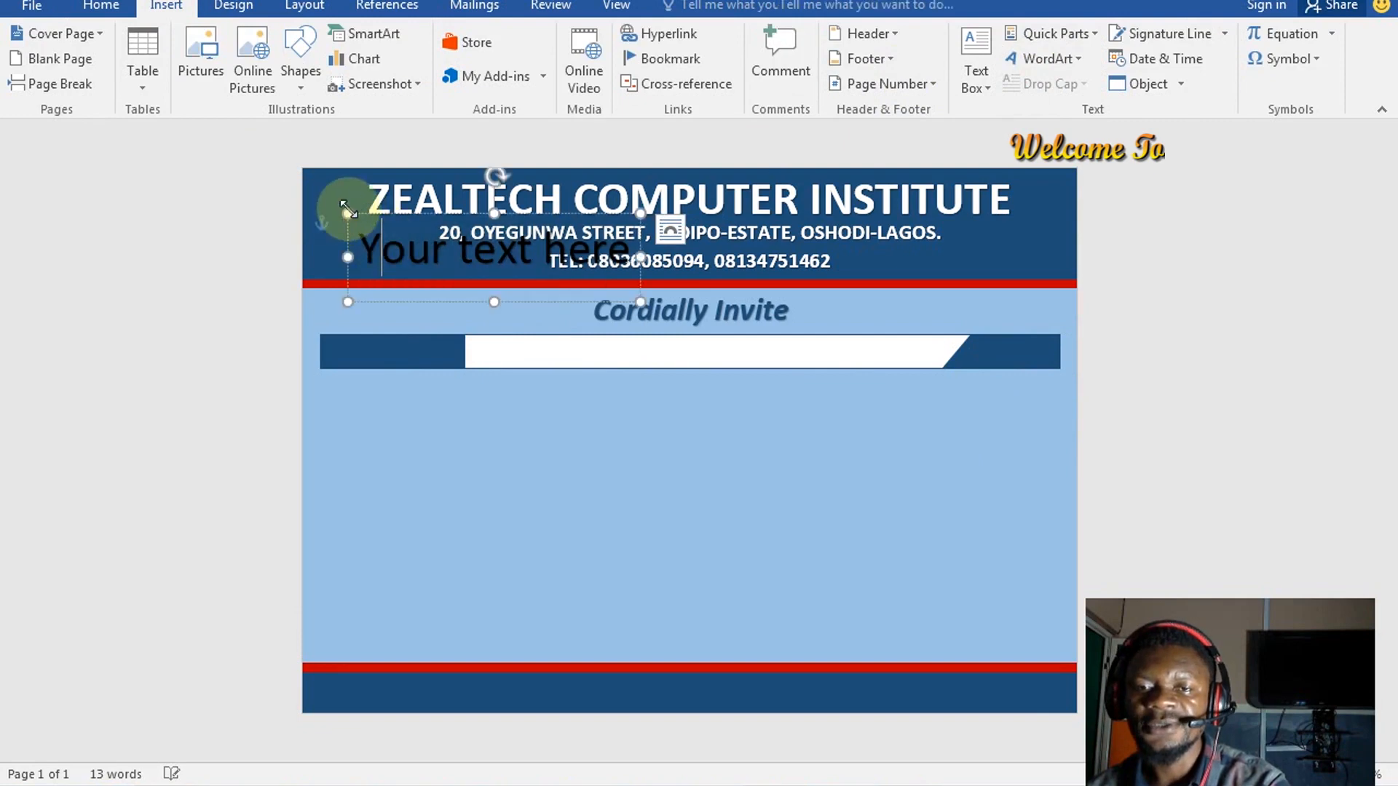
{"action": "left_click_drag", "start_coordinate": [357, 211], "coordinate": [537, 431]}
{"action": "left_click", "coordinate": [536, 436]}
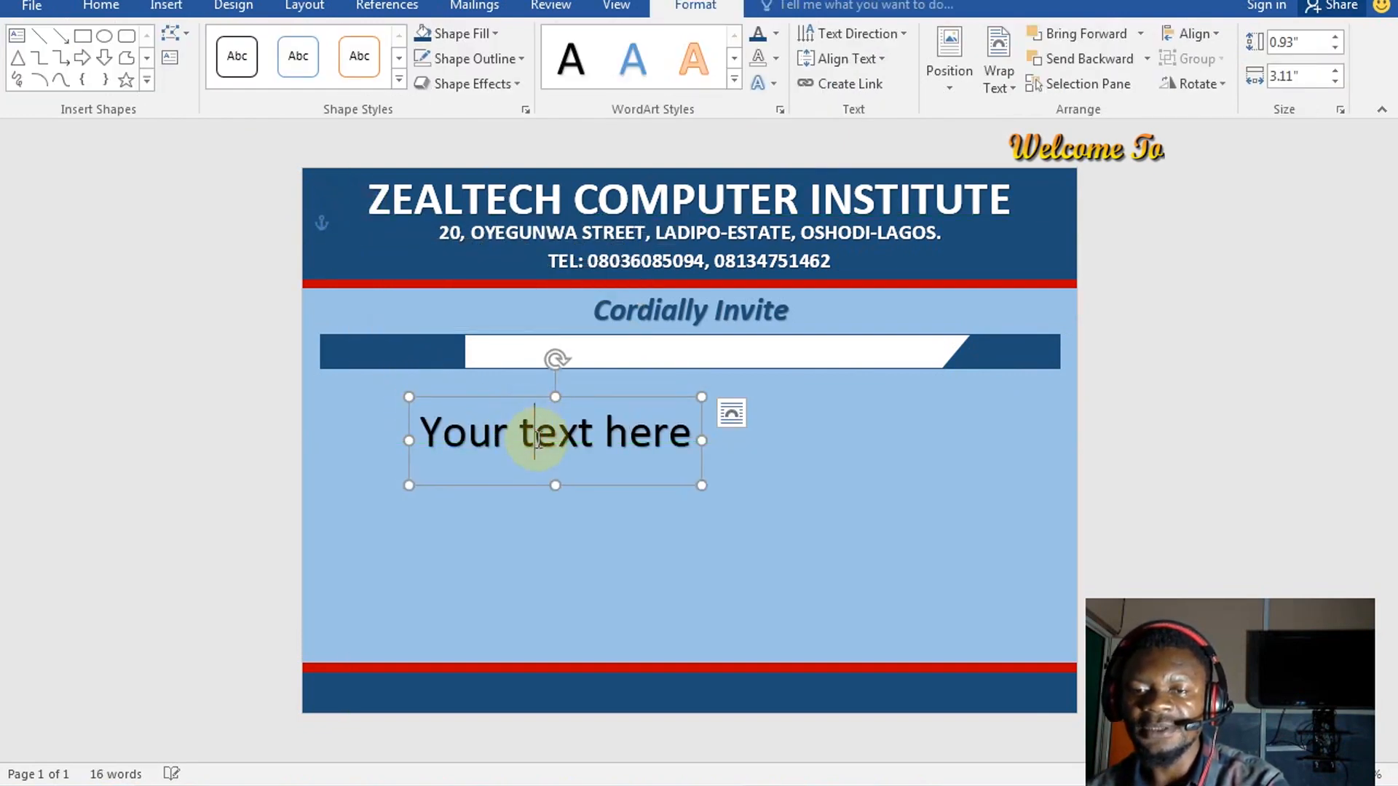
Replace the placeholder with 'Mr./Mrs./Miss.:' and shrink the text two sizes
{"action": "triple_click", "coordinate": [537, 440]}
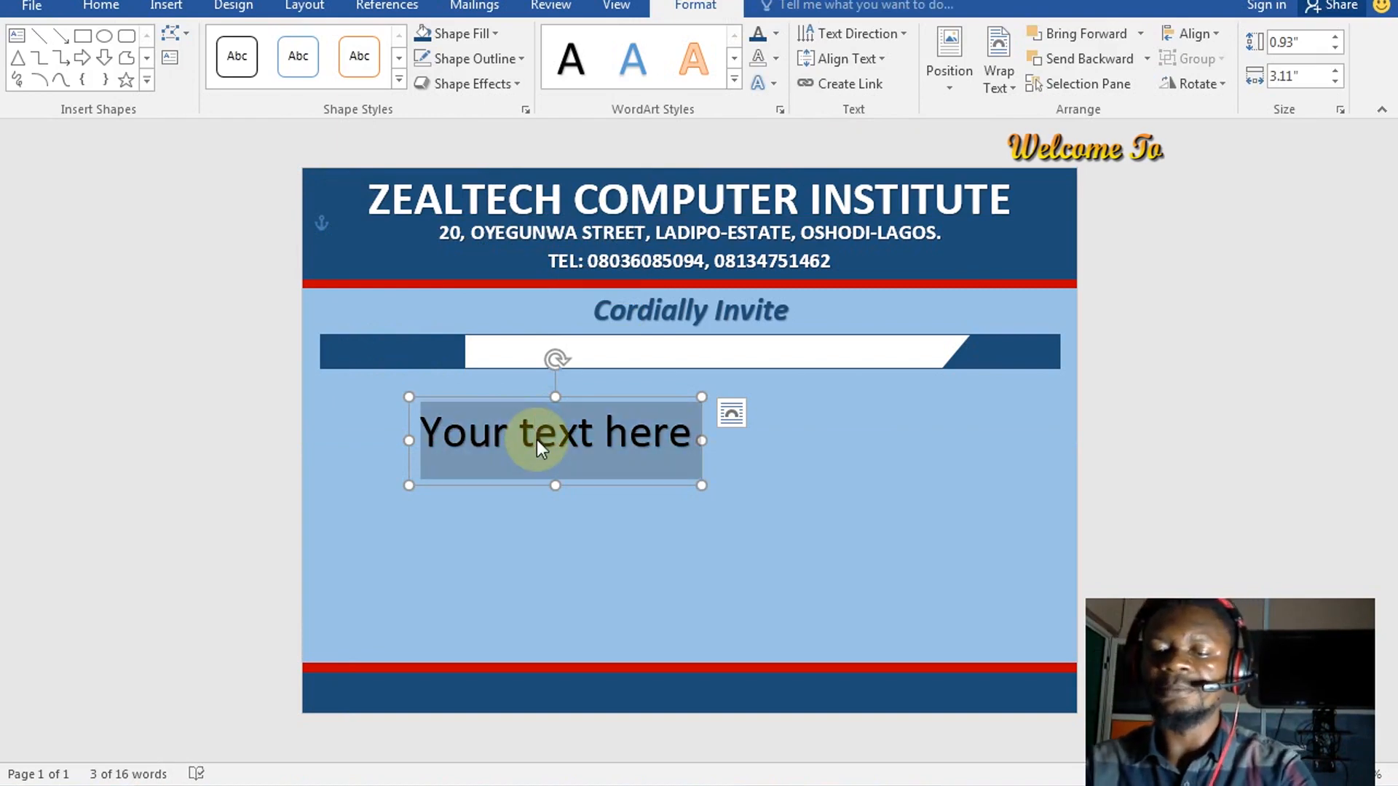
{"action": "key", "text": "BackSpace"}
{"action": "type", "text": "Mr"}
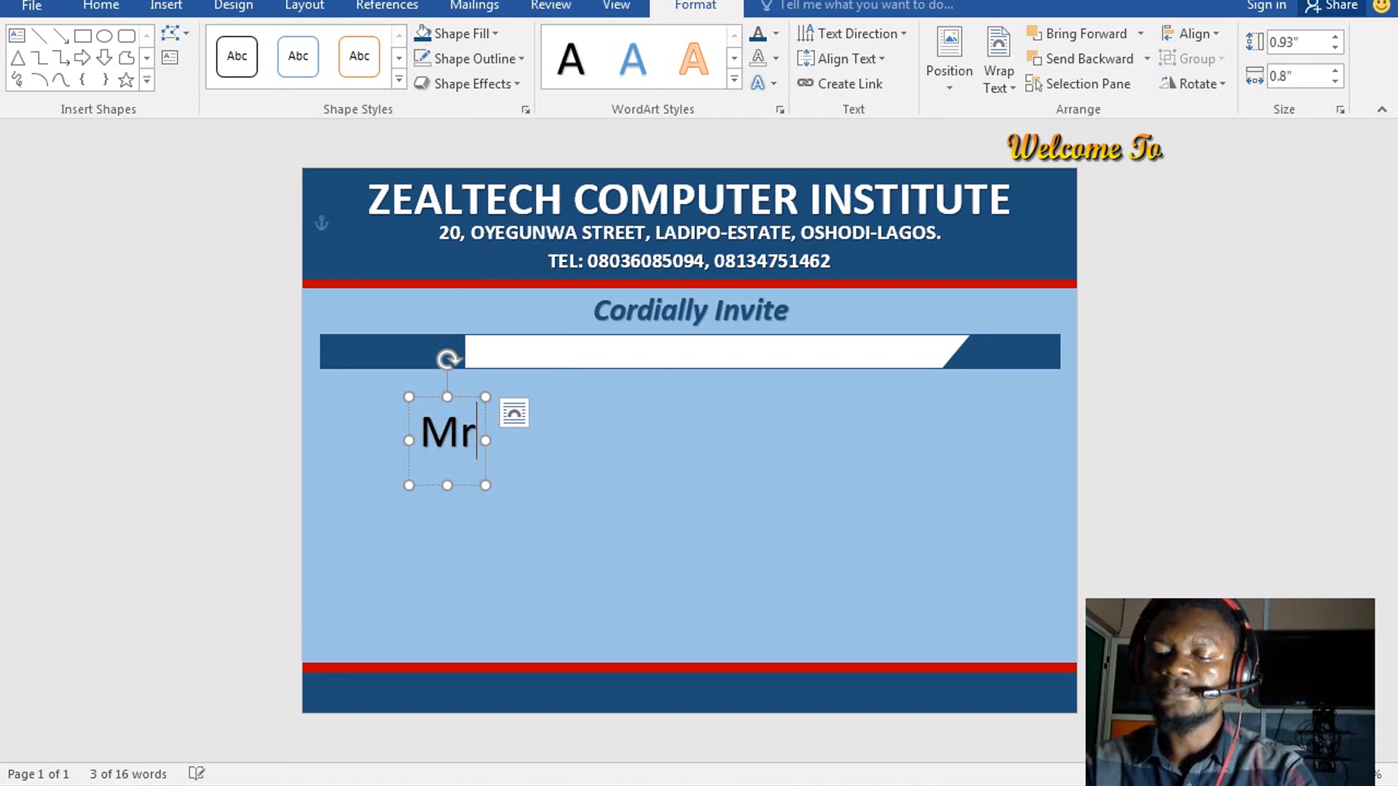
{"action": "type", "text": "./"}
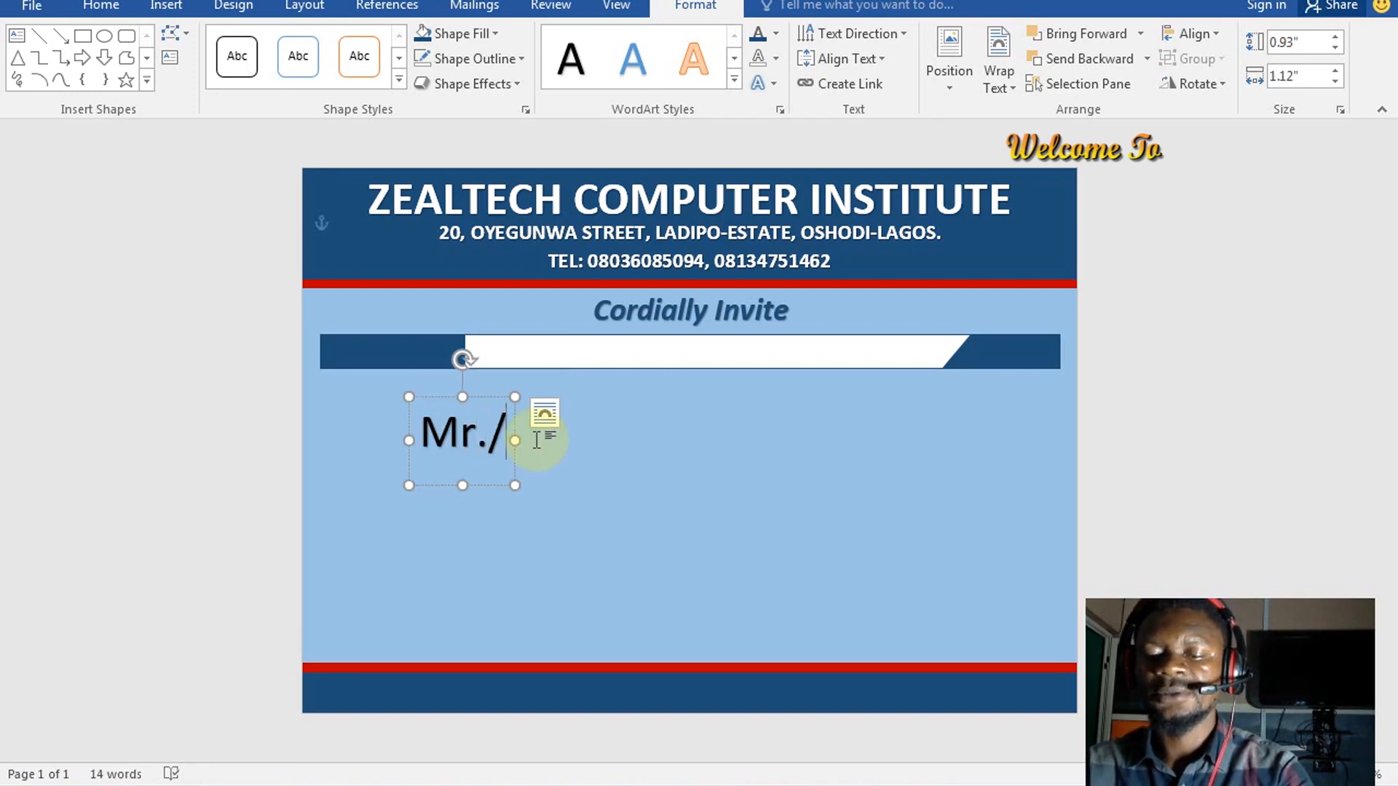
{"action": "type", "text": "M"}
{"action": "type", "text": "r"}
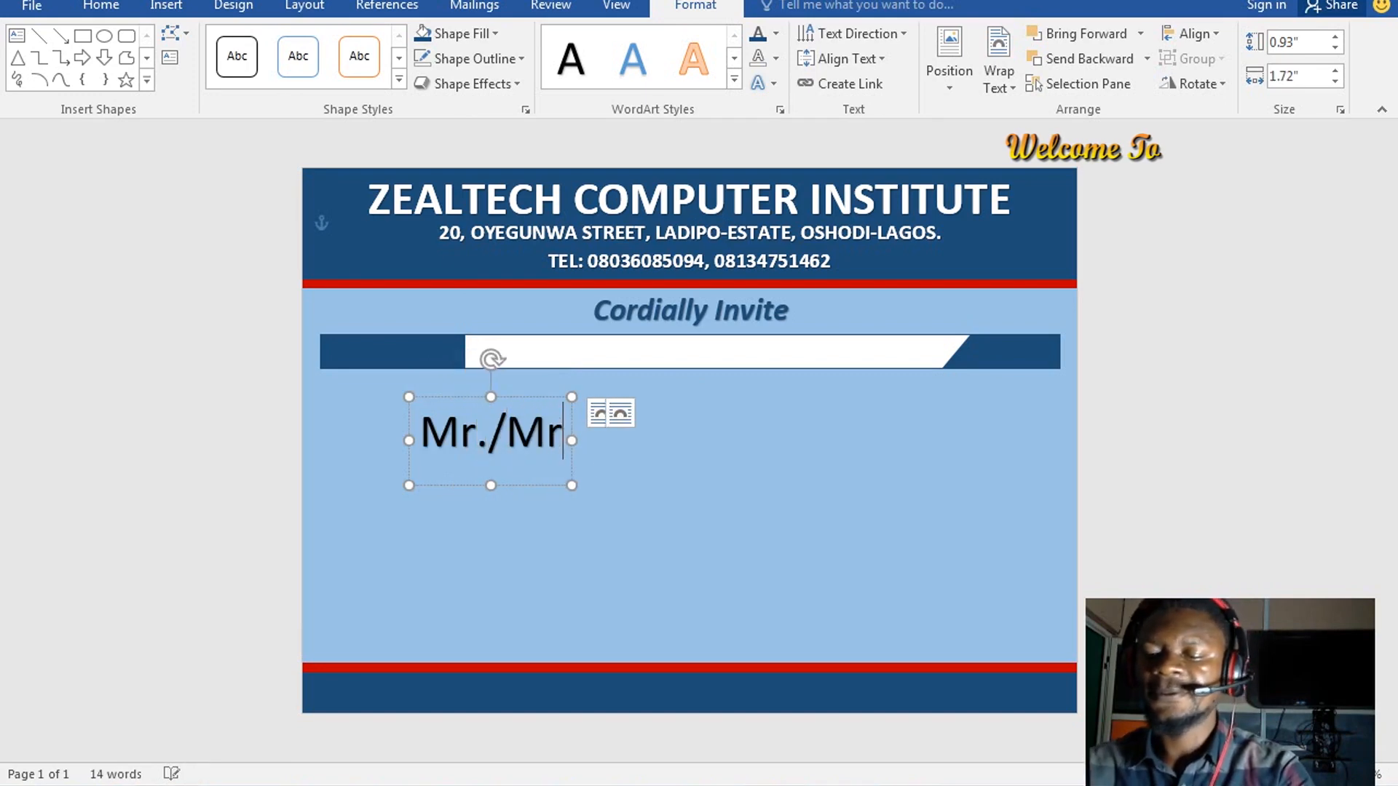
{"action": "type", "text": "s./M"}
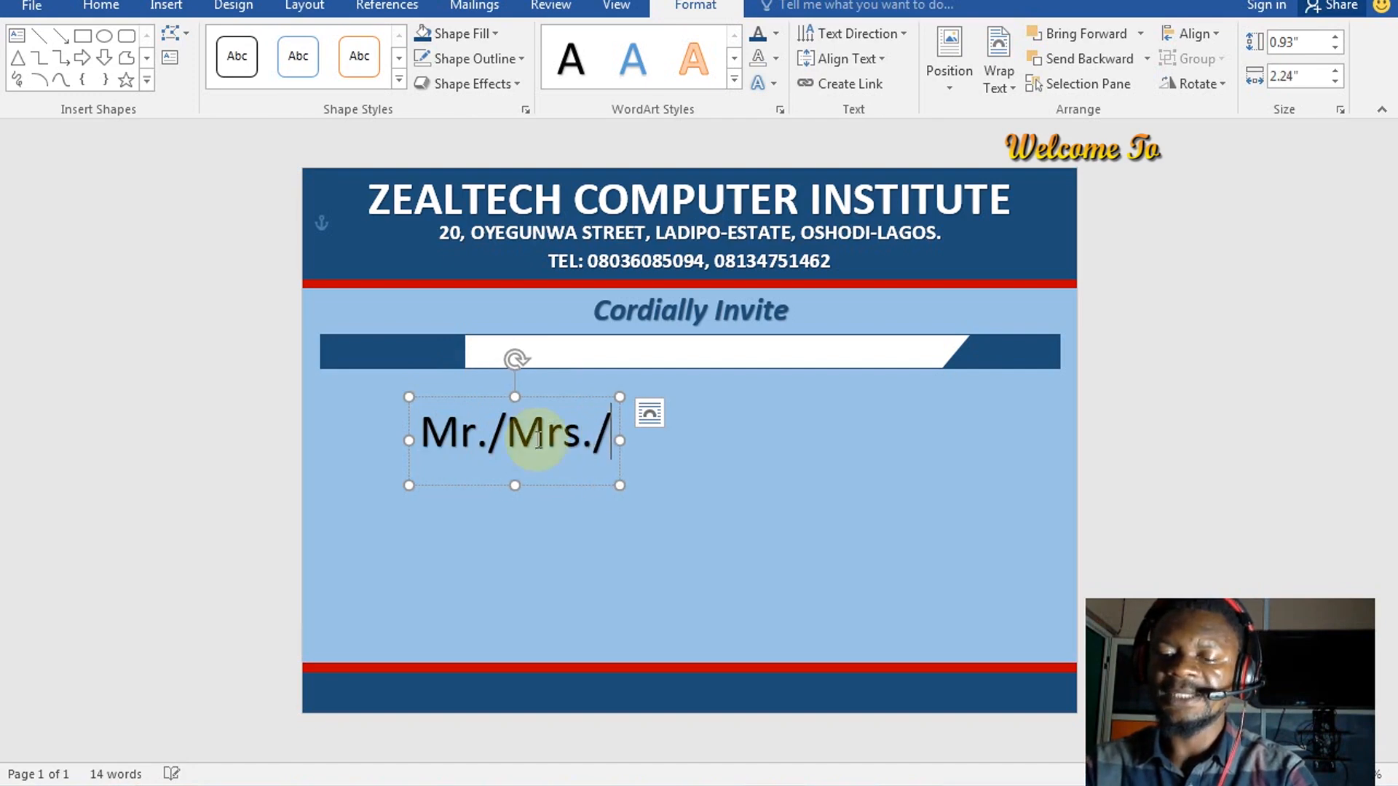
{"action": "type", "text": "ss."}
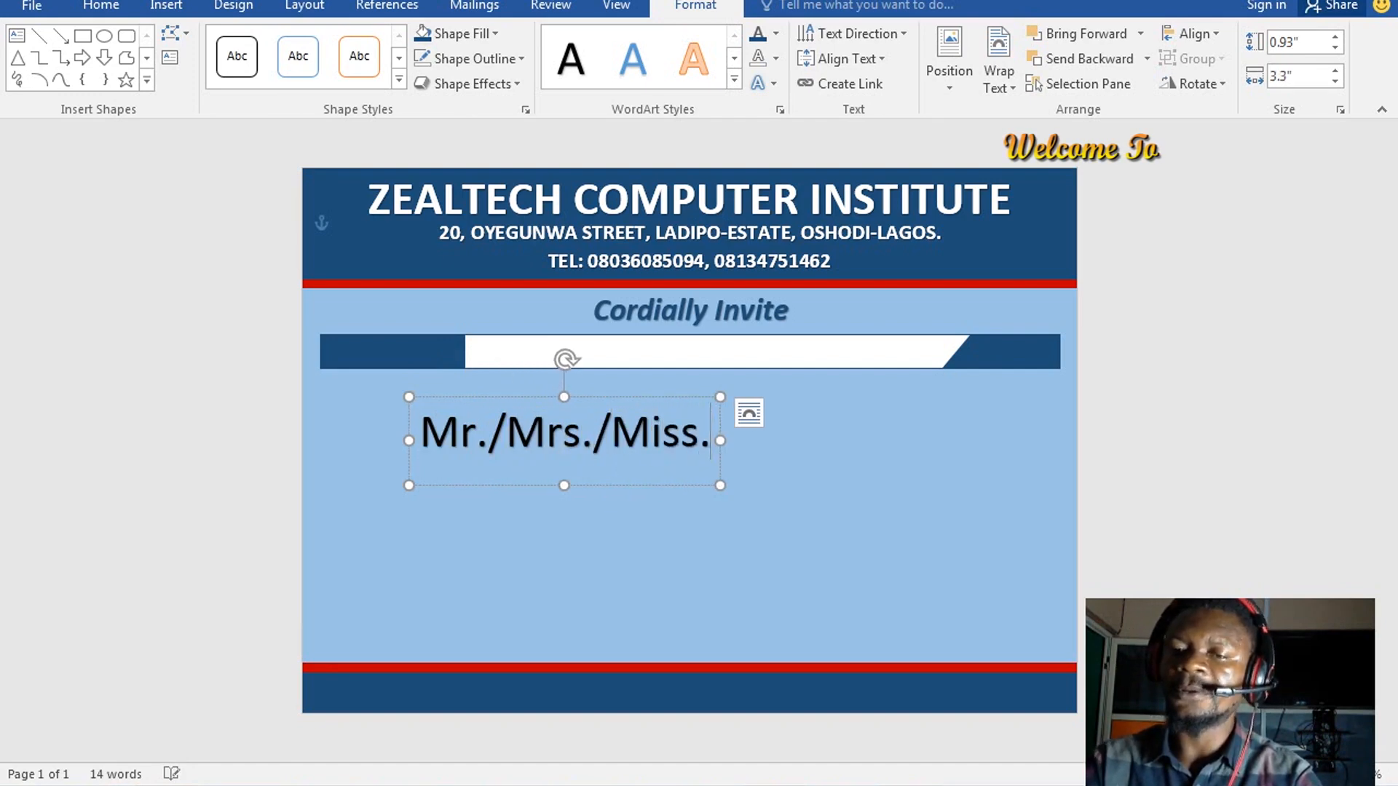
{"action": "type", "text": ":"}
{"action": "key", "text": "ctrl+a"}
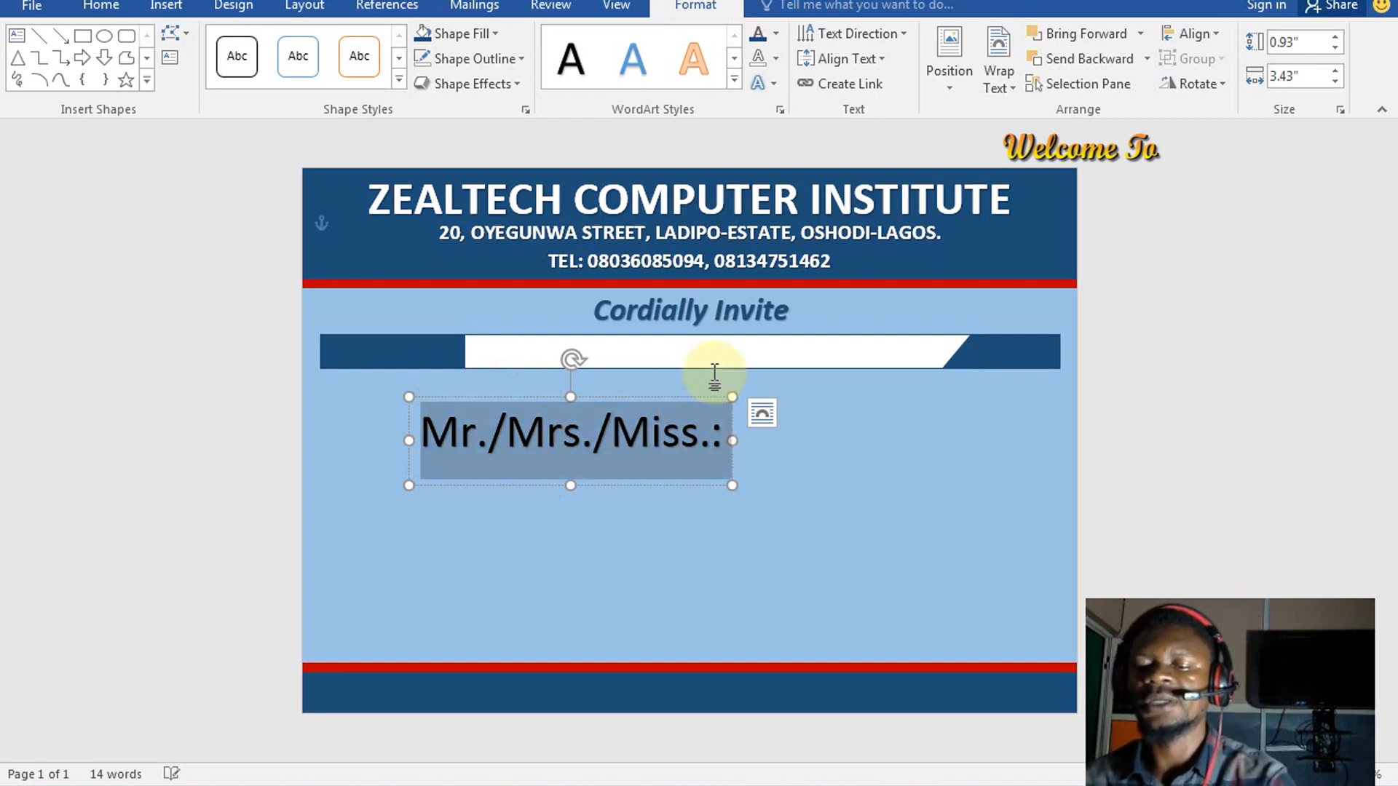
{"action": "key", "text": "ctrl+shift+comma"}
{"action": "key", "text": "ctrl+shift+comma"}
{"action": "key", "text": "ctrl+shift+comma"}
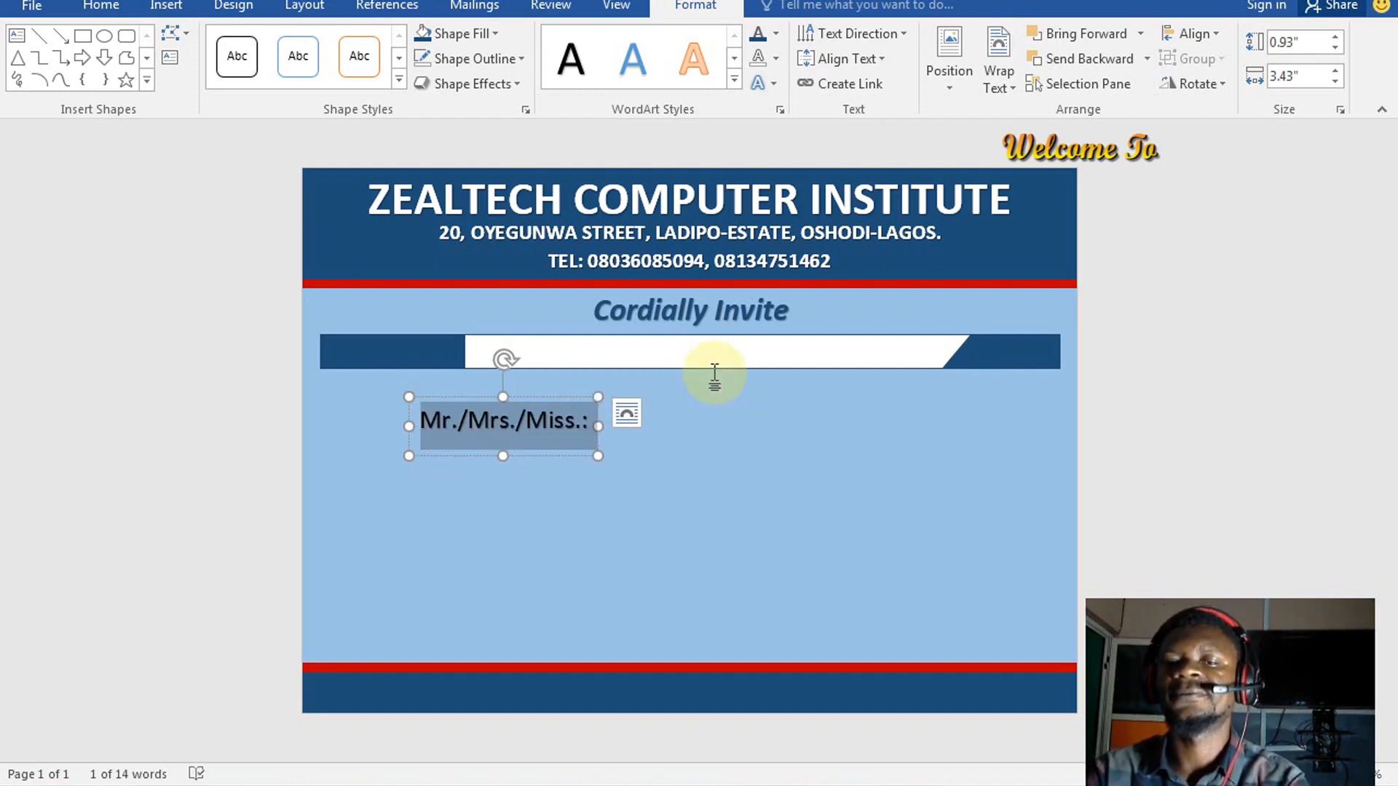
{"action": "key", "text": "ctrl+shift+comma"}
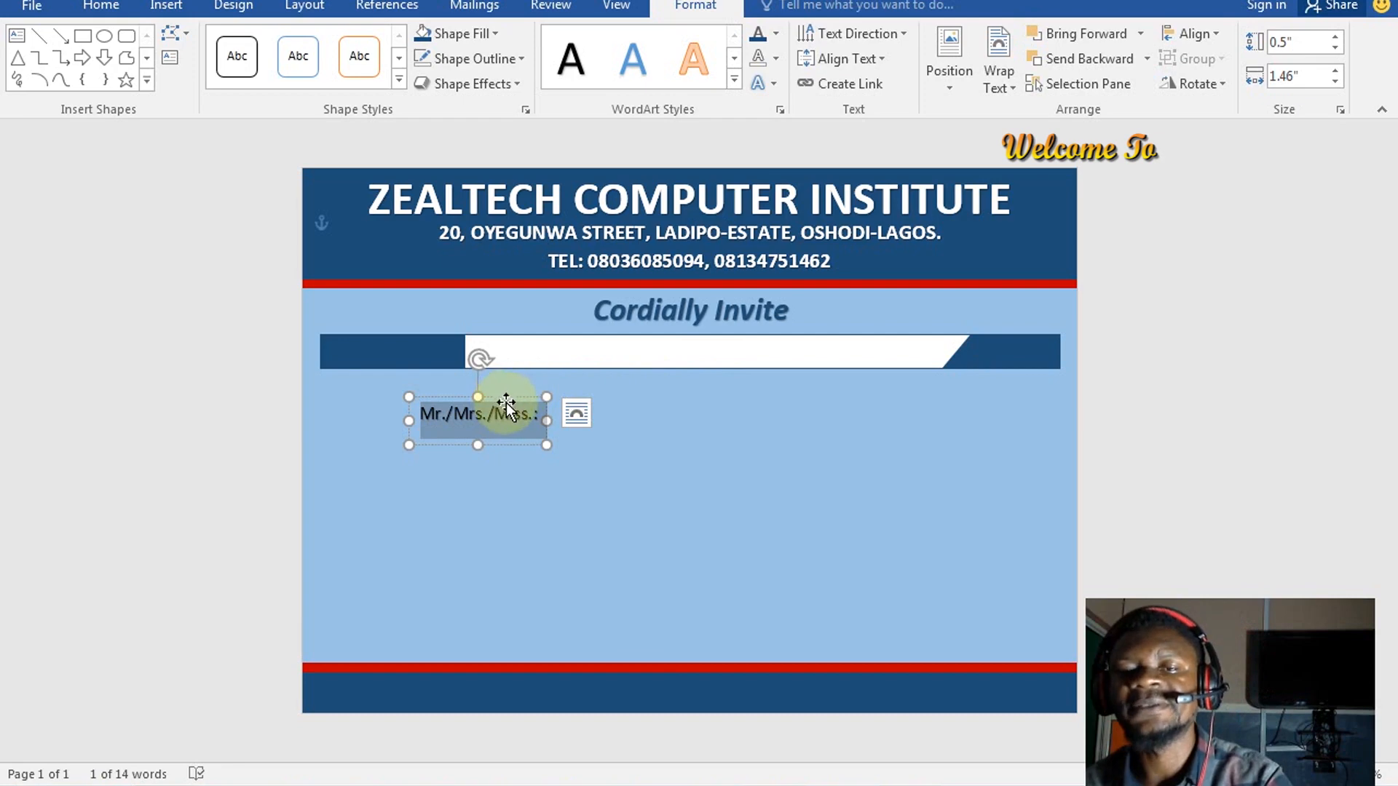
Drag the Mr./Mrs./Miss.: label onto the bar's navy left end and nudge it into position
{"action": "left_click_drag", "start_coordinate": [507, 400], "coordinate": [411, 329]}
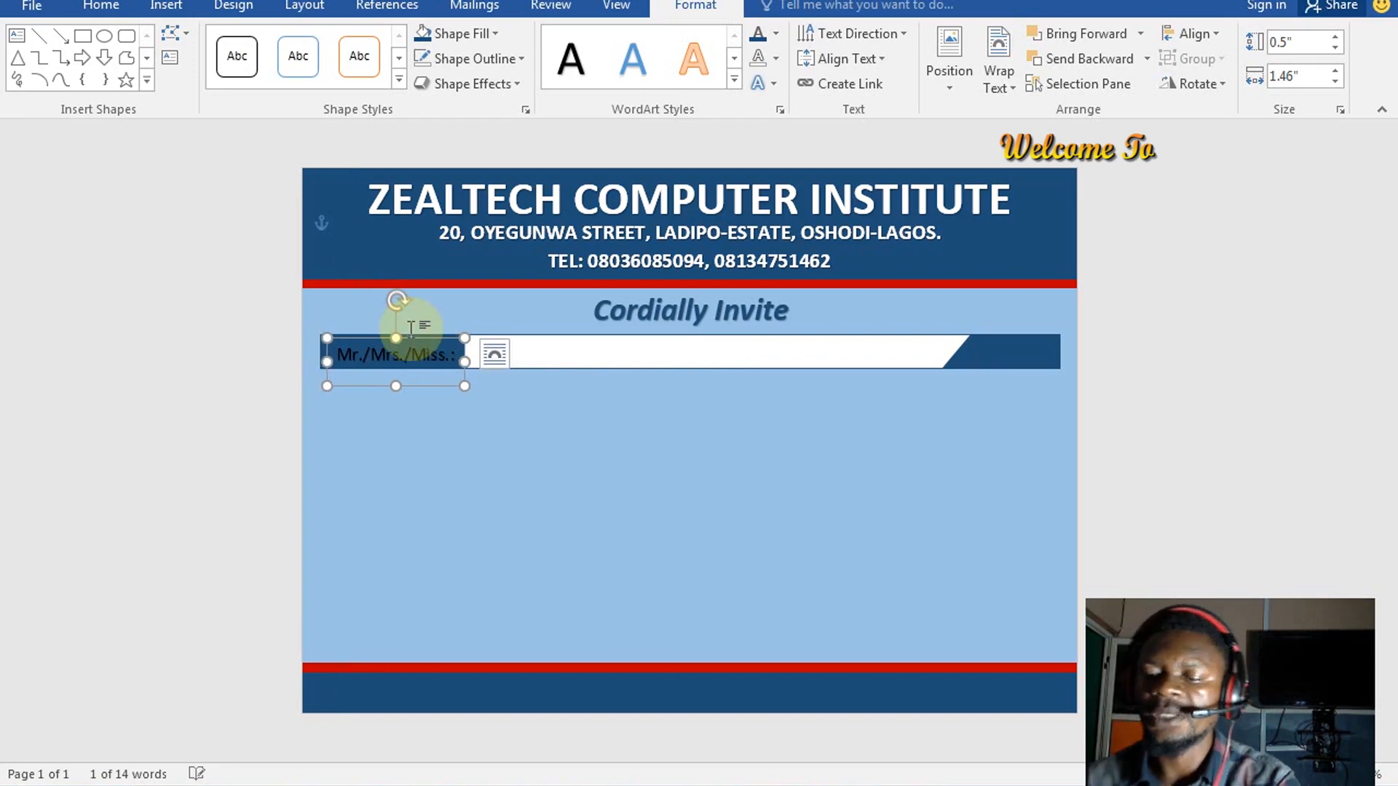
{"action": "key", "text": "ctrl+shift+period"}
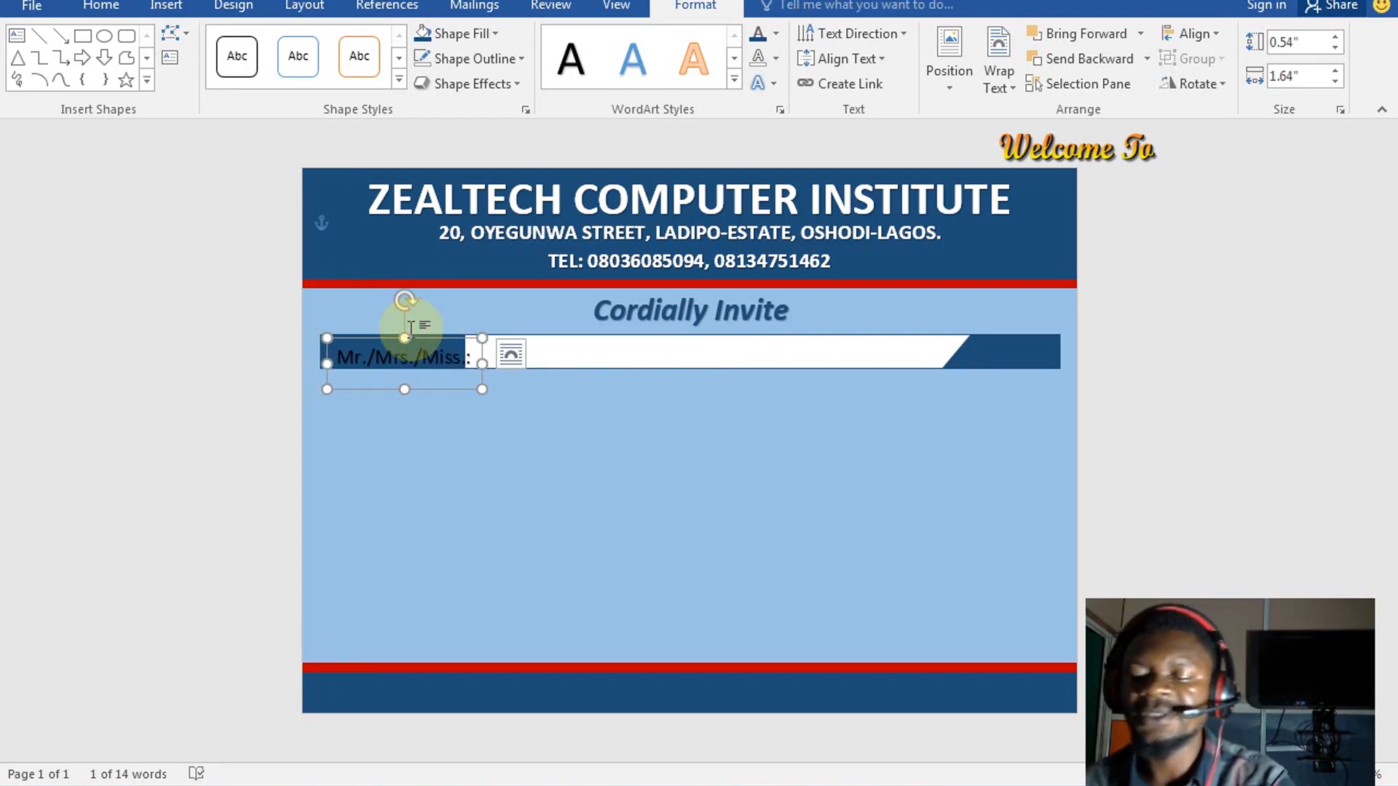
{"action": "key", "text": "Up"}
{"action": "key", "text": "Up"}
{"action": "key", "text": "Up"}
{"action": "key", "text": "Up"}
{"action": "key", "text": "Up"}
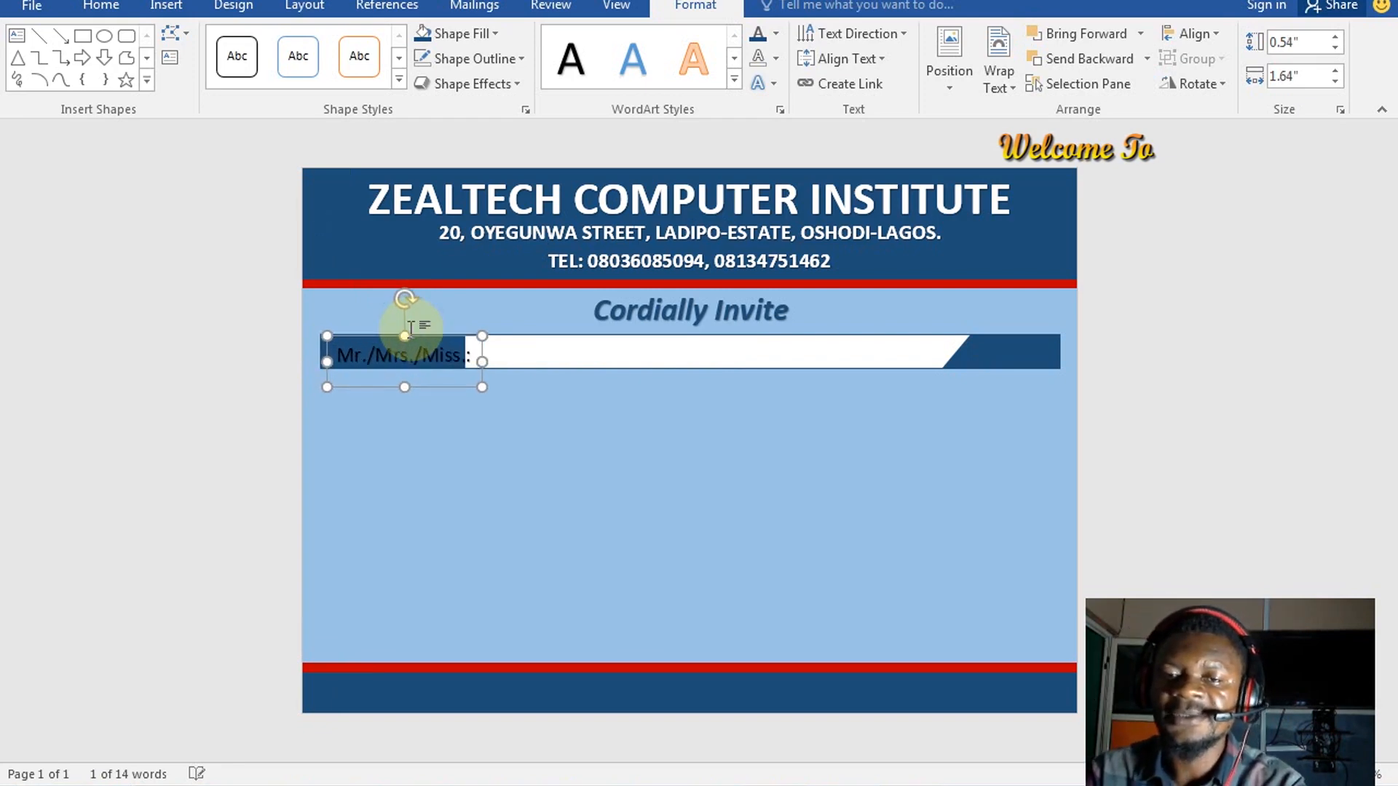
{"action": "key", "text": "Up"}
{"action": "key", "text": "Up"}
{"action": "key", "text": "Left"}
{"action": "key", "text": "Left"}
{"action": "key", "text": "Left"}
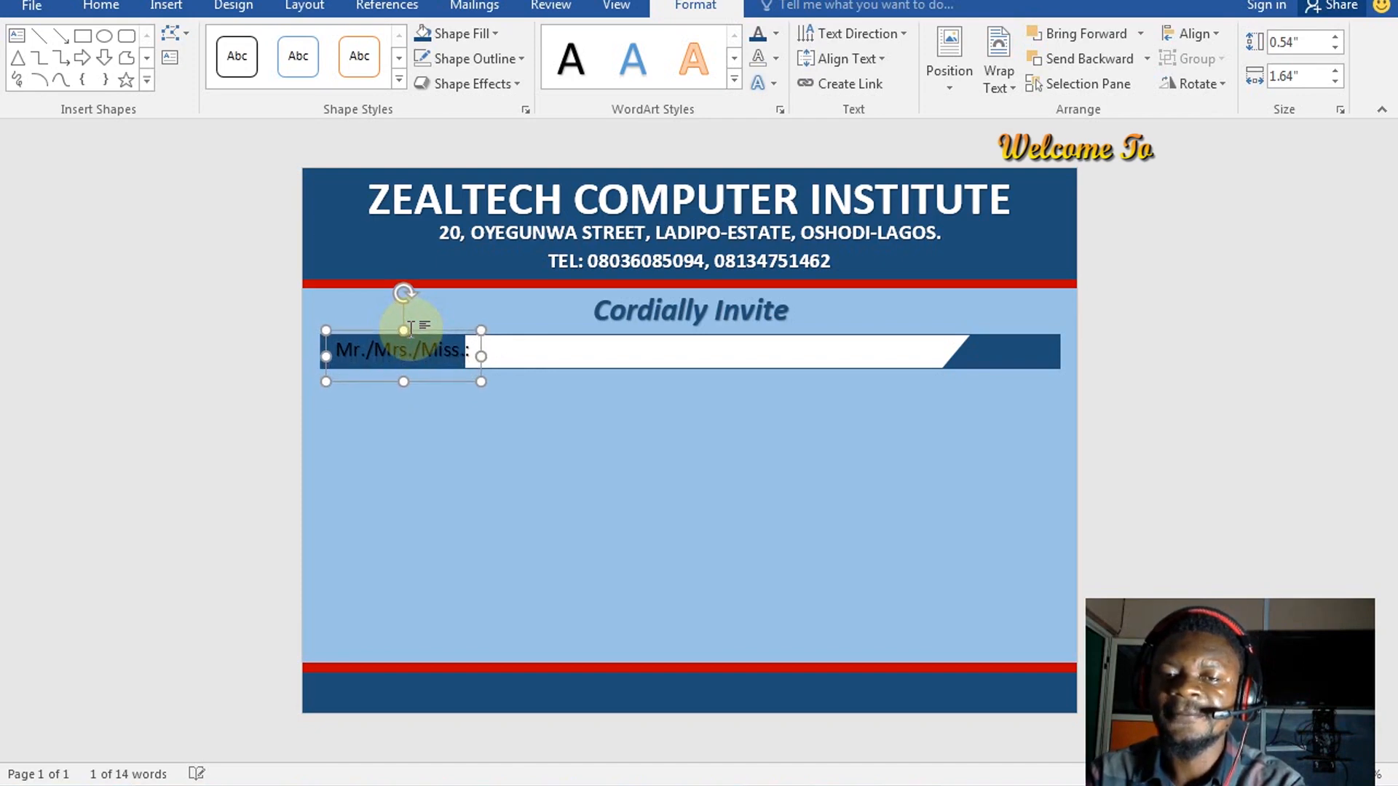
{"action": "key", "text": "Left"}
{"action": "key", "text": "Left"}
{"action": "key", "text": "Left"}
{"action": "key", "text": "Left"}
{"action": "key", "text": "Left"}
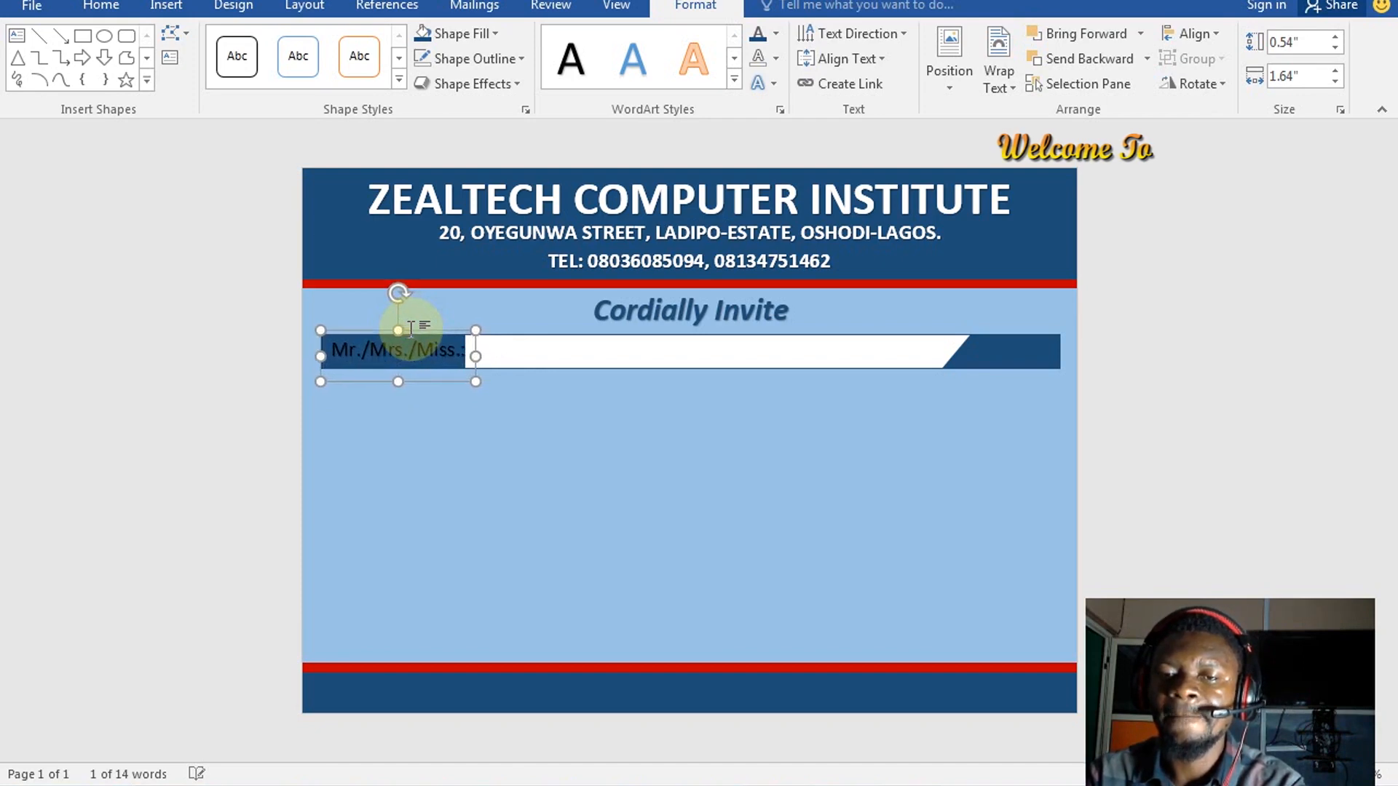
{"action": "key", "text": "Left"}
{"action": "key", "text": "Left"}
{"action": "key", "text": "Left"}
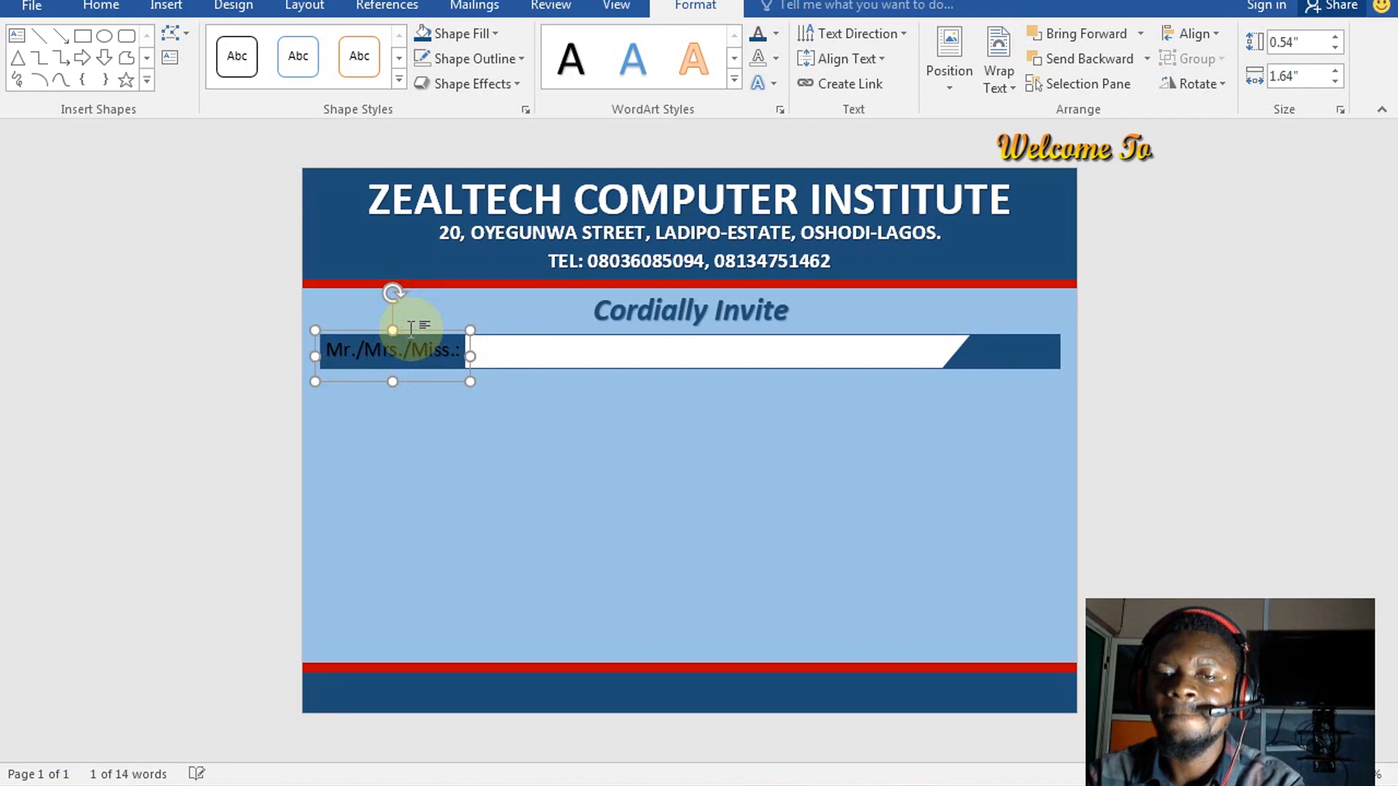
{"action": "key", "text": "Down"}
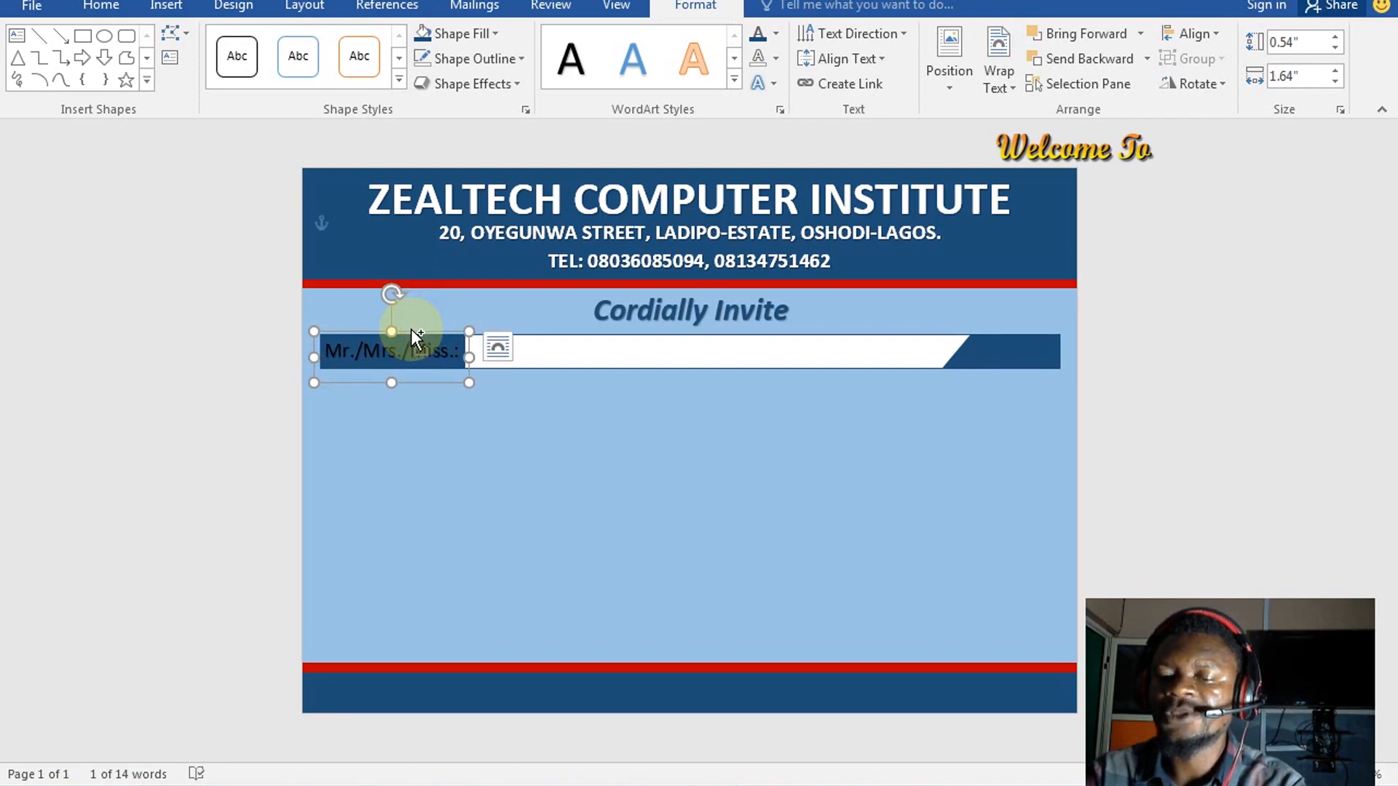
{"action": "key", "text": "ctrl+shift+comma"}
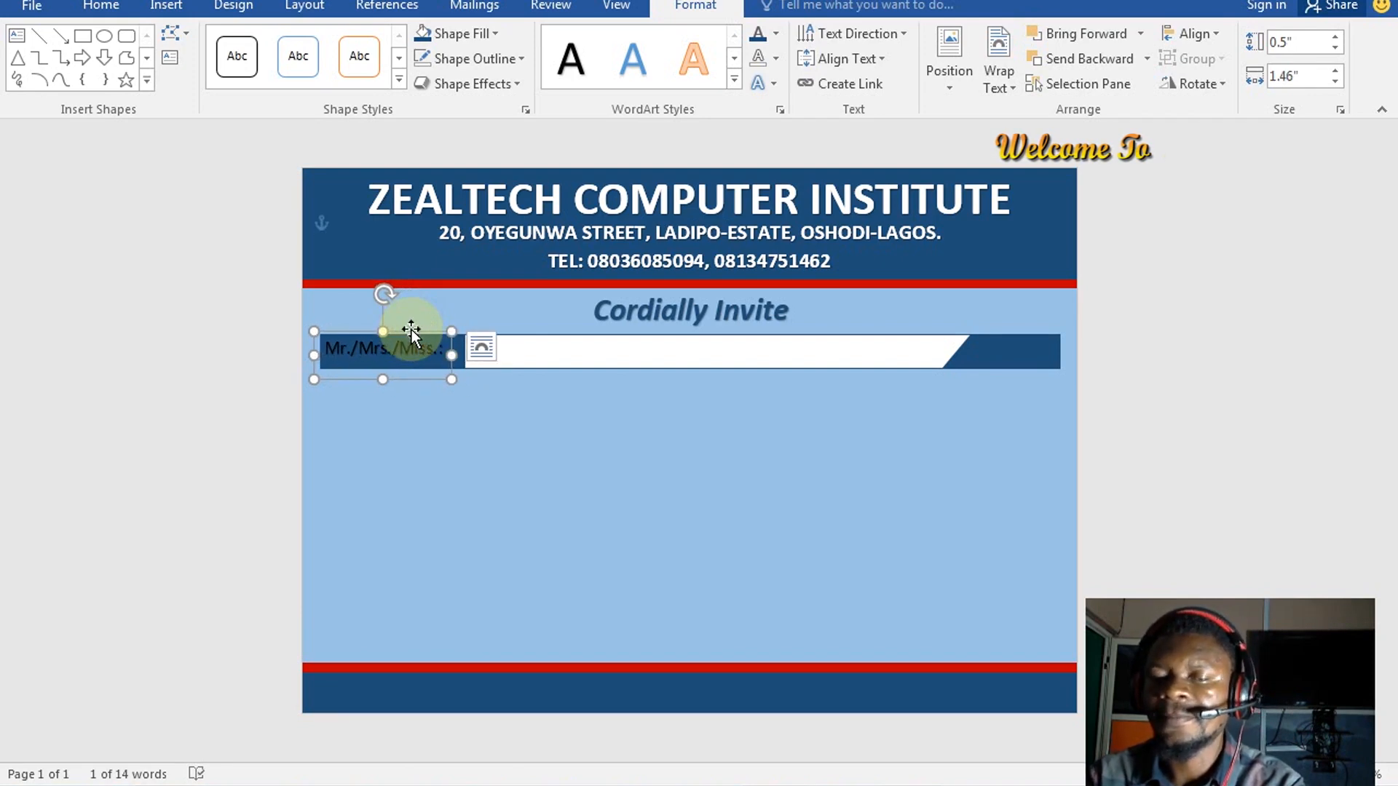
{"action": "key", "text": "Right"}
{"action": "key", "text": "Right"}
{"action": "key", "text": "Right"}
{"action": "key", "text": "Right"}
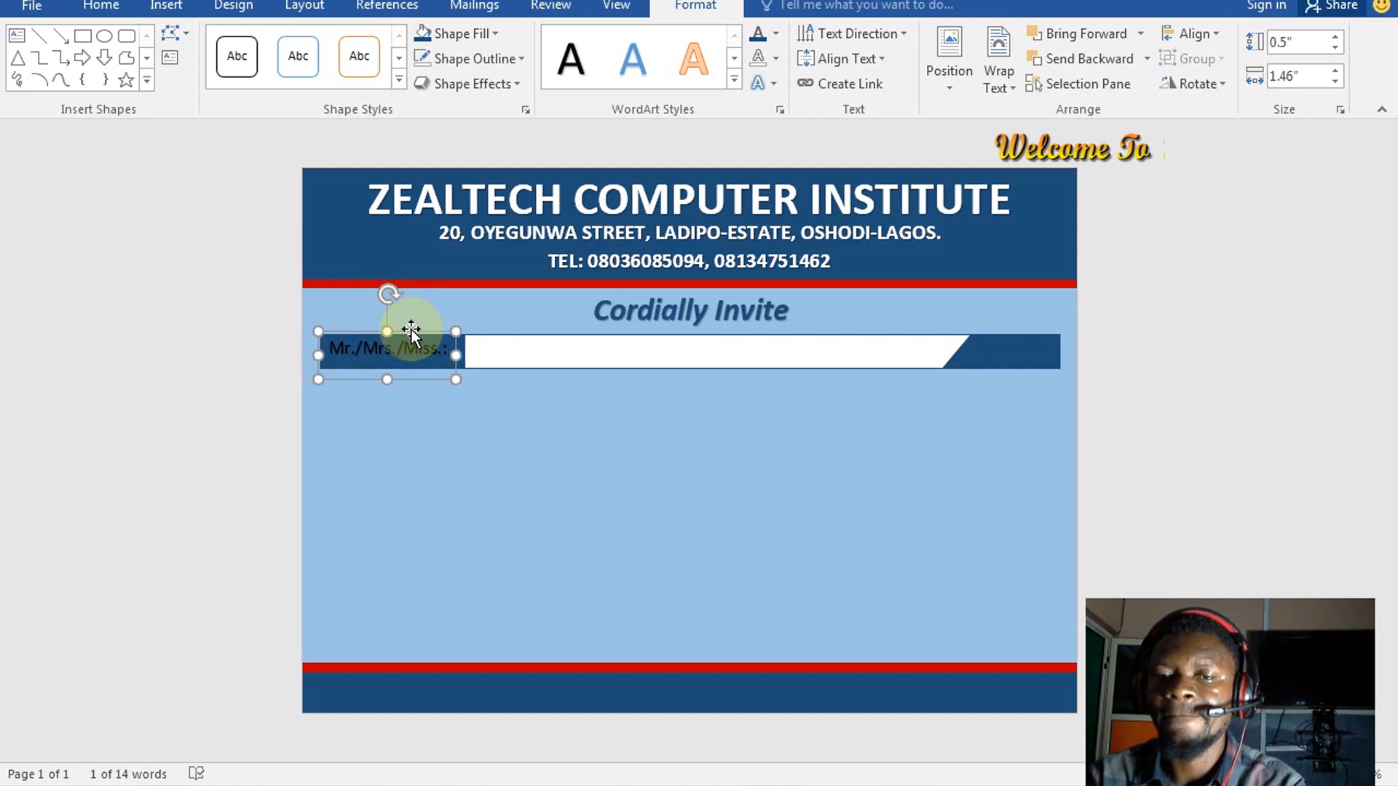
{"action": "key", "text": "Right"}
{"action": "key", "text": "Right"}
{"action": "key", "text": "Right"}
{"action": "key", "text": "Down"}
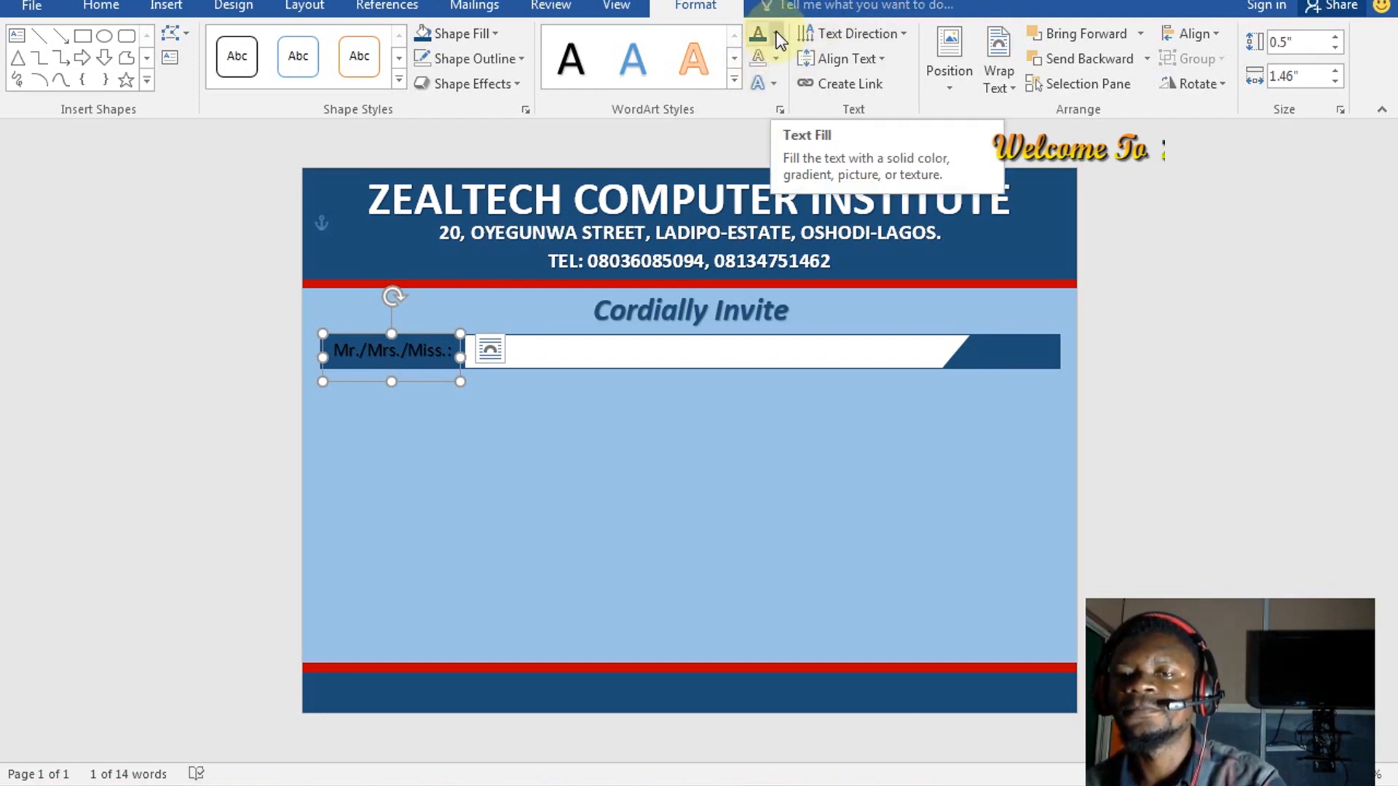
Remove the label's text outline, give it a white fill and make it bold
{"action": "left_click", "coordinate": [776, 53]}
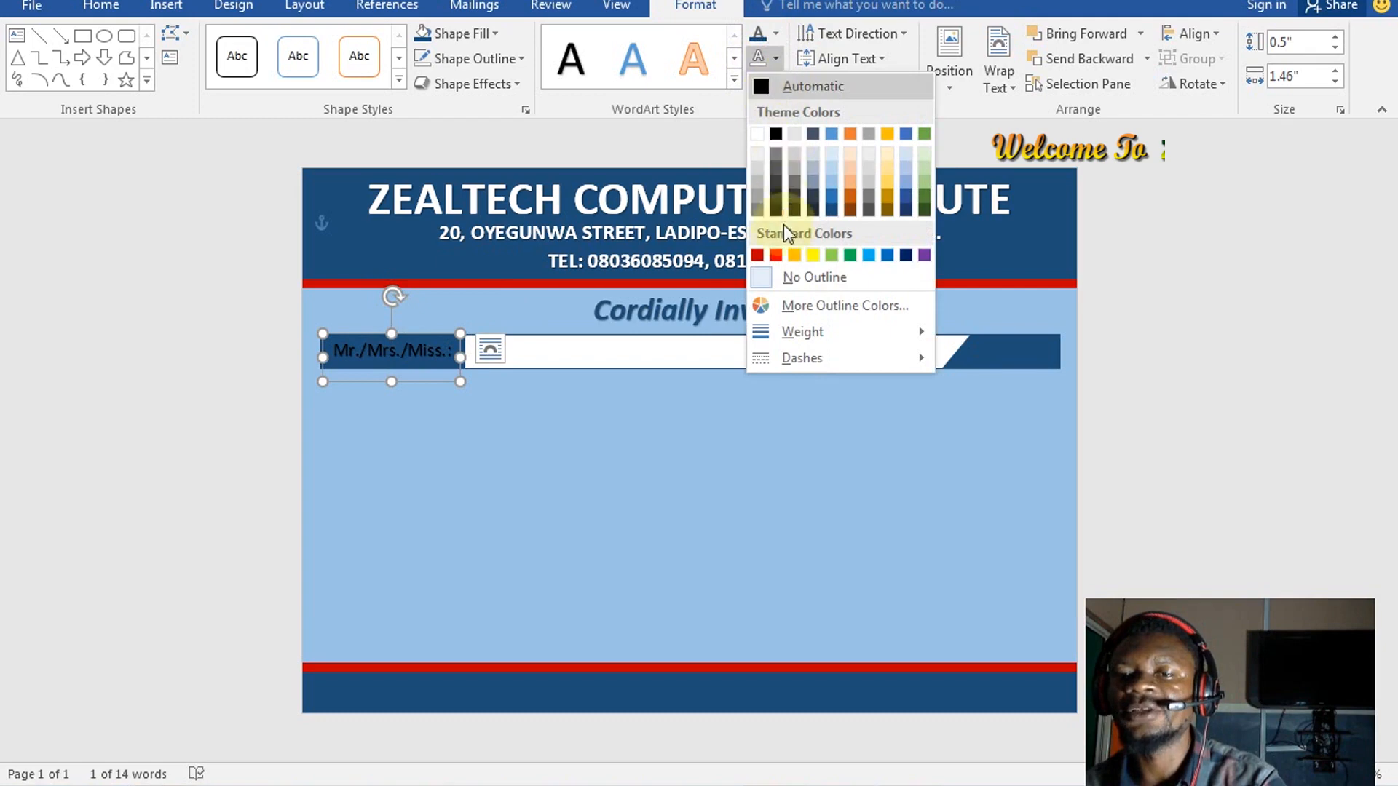
{"action": "left_click", "coordinate": [788, 276]}
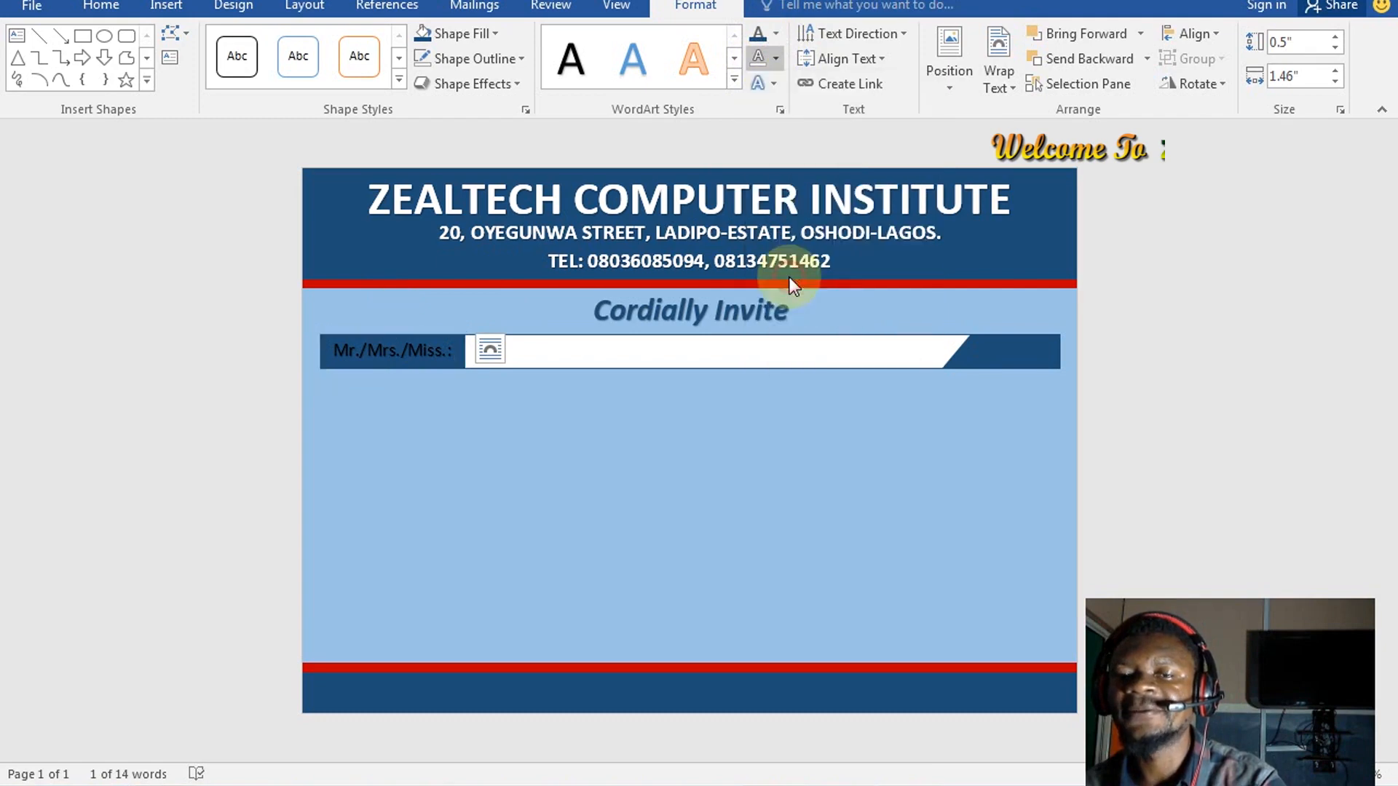
{"action": "left_click", "coordinate": [776, 33]}
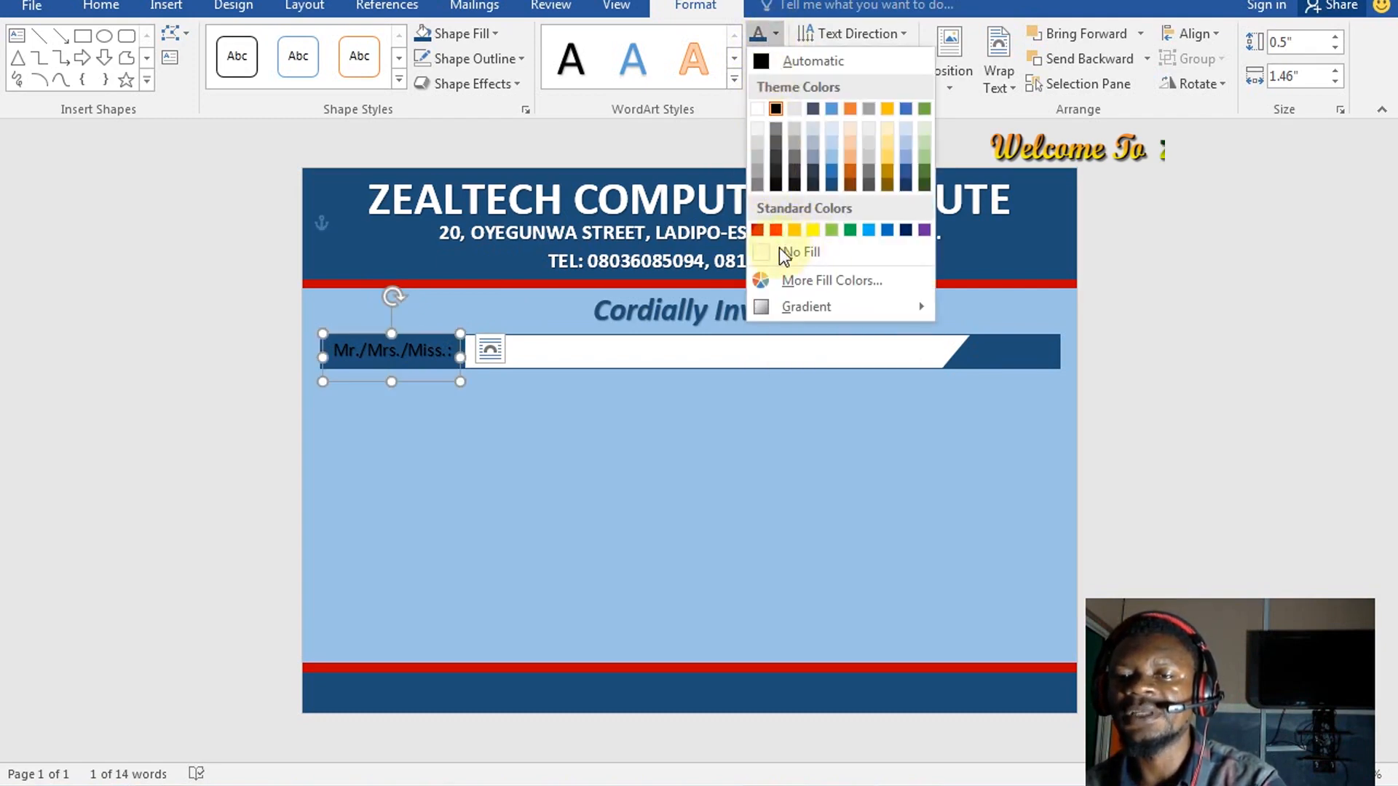
{"action": "left_click", "coordinate": [760, 110]}
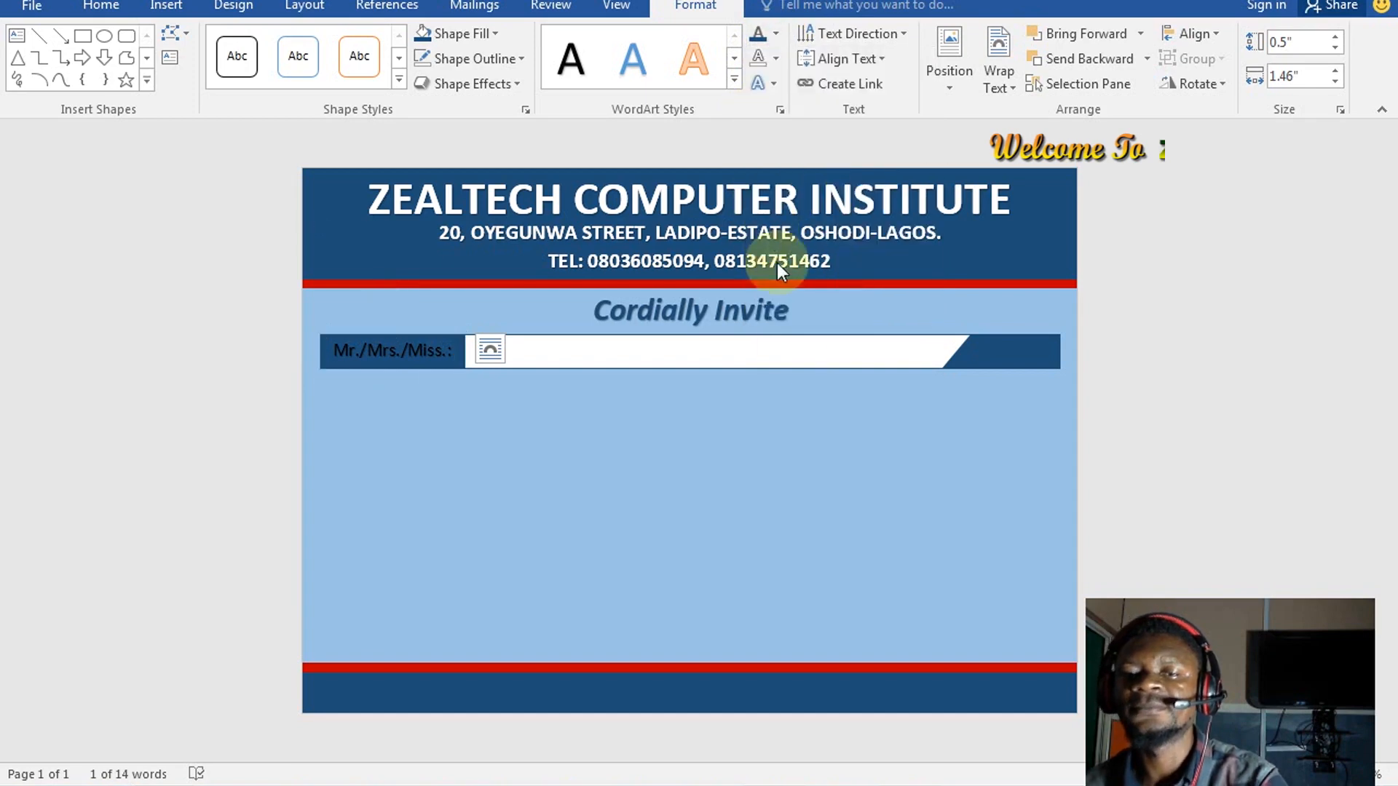
{"action": "left_click", "coordinate": [716, 512]}
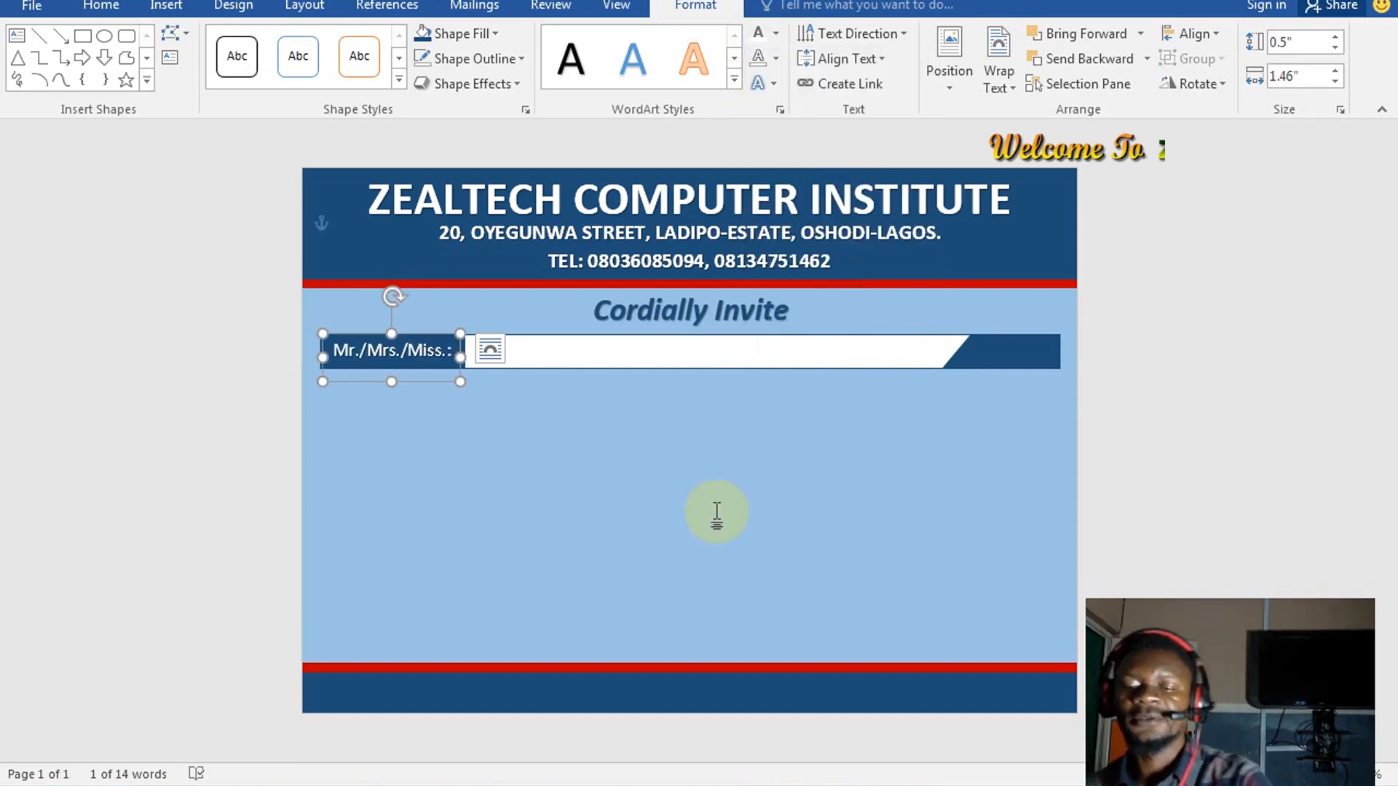
{"action": "key", "text": "ctrl+b"}
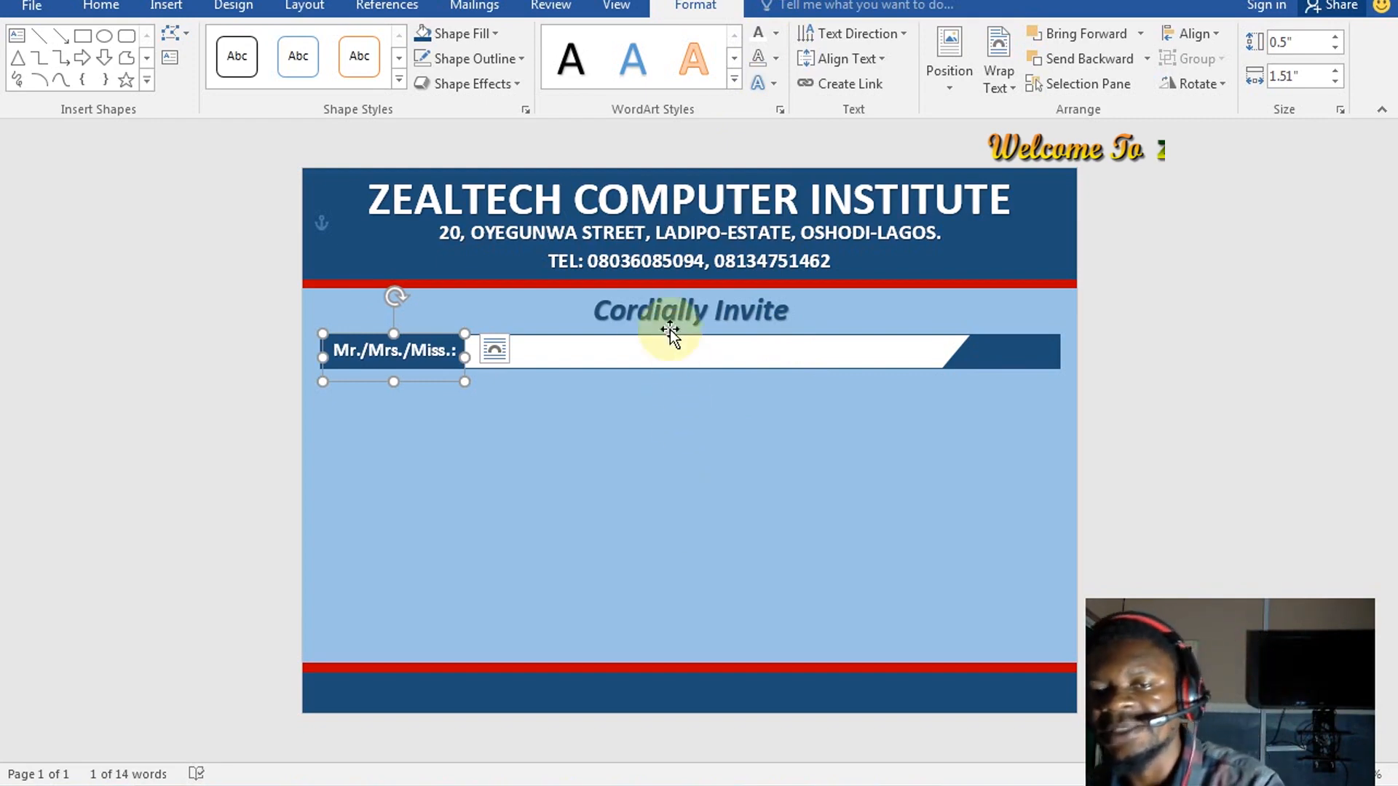
{"action": "left_click", "coordinate": [464, 355]}
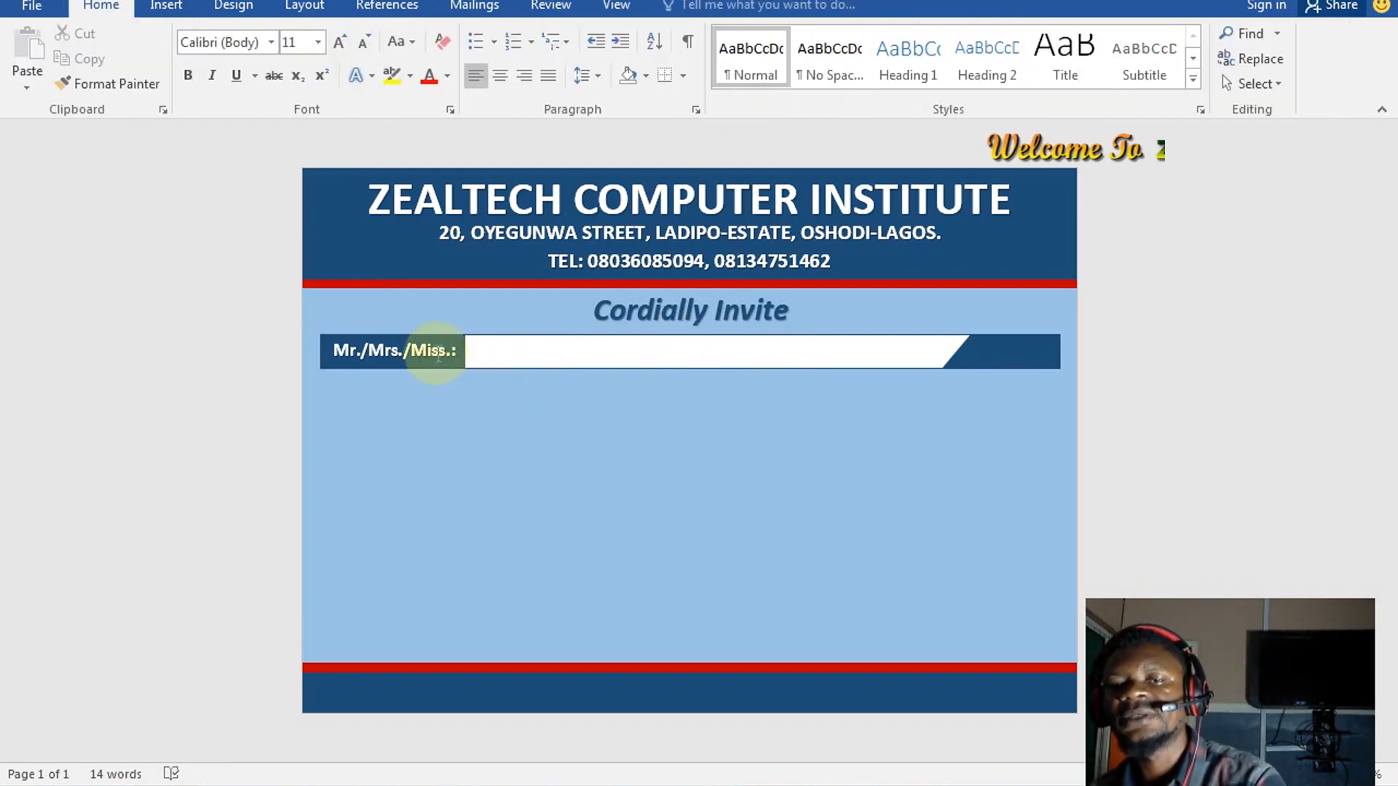
{"action": "left_click", "coordinate": [464, 354]}
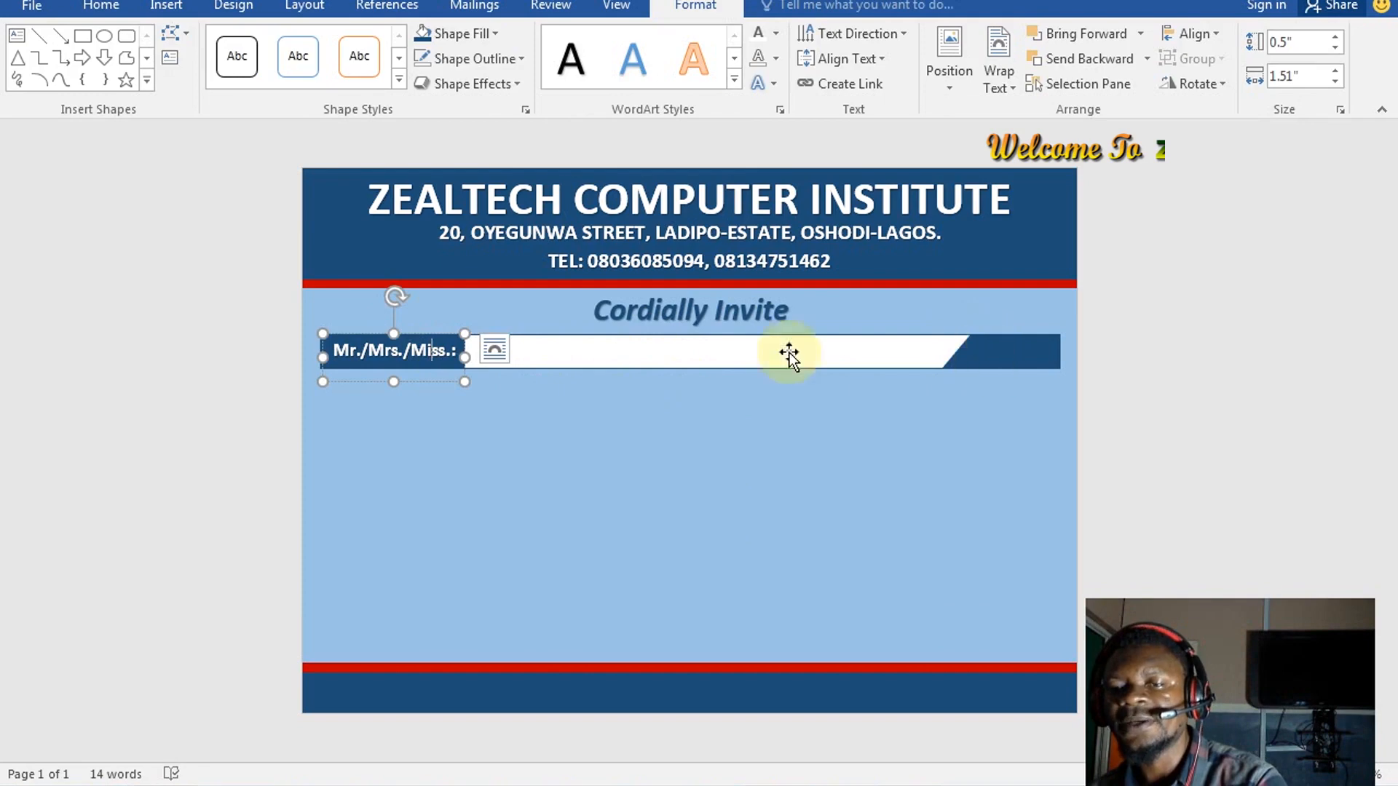
{"action": "left_click", "coordinate": [417, 383]}
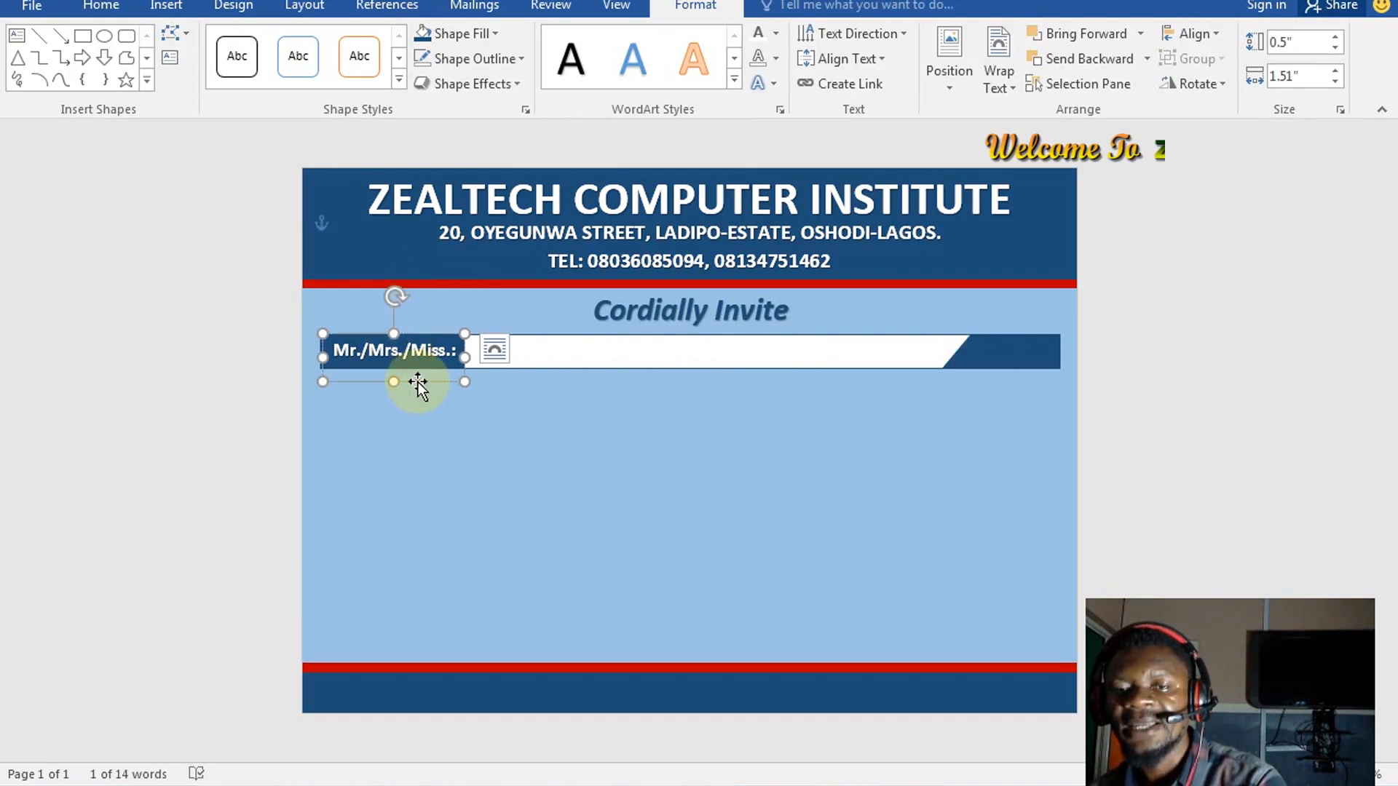
Paste a copy of the label at the bar's right end and retype it as 'To their'
{"action": "key", "text": "ctrl+v"}
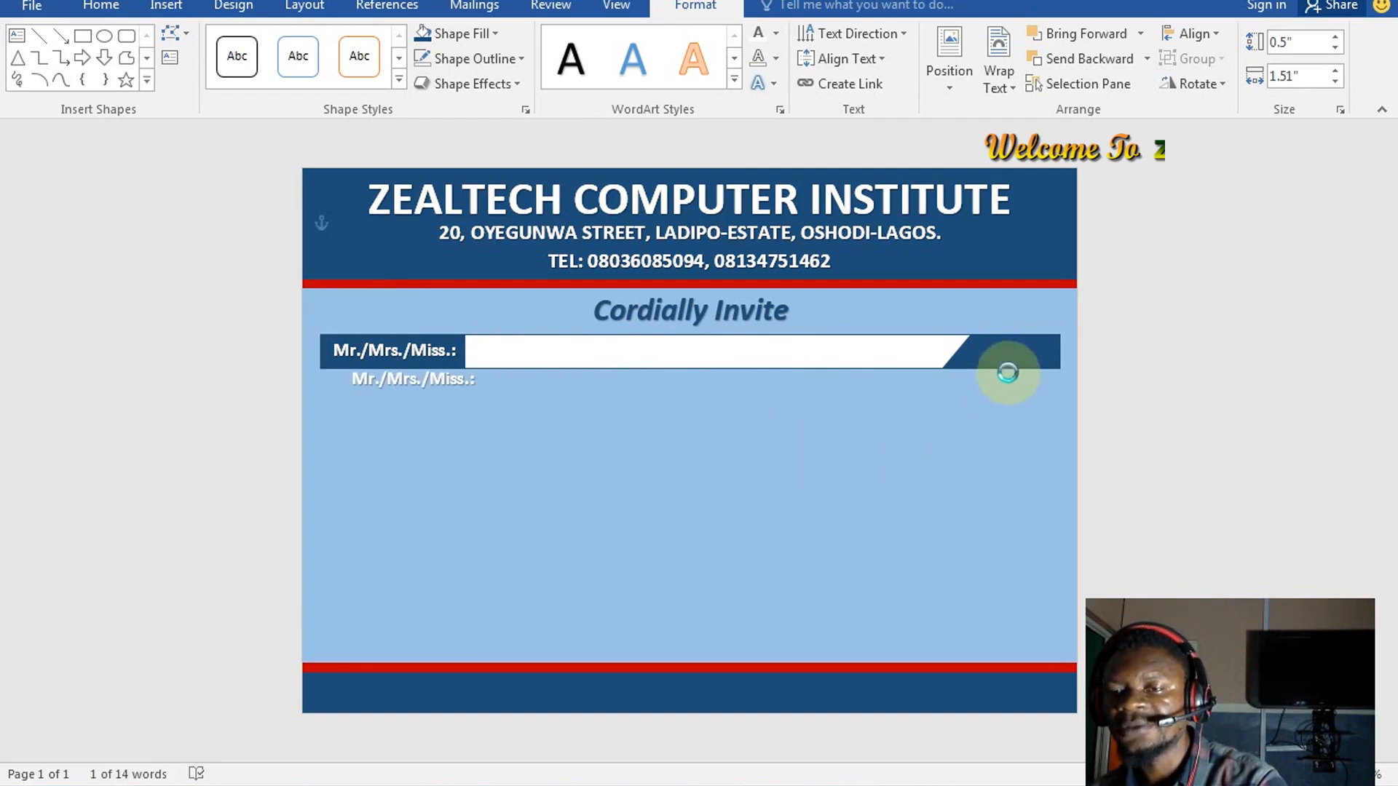
{"action": "left_click_drag", "start_coordinate": [1008, 373], "coordinate": [1009, 355]}
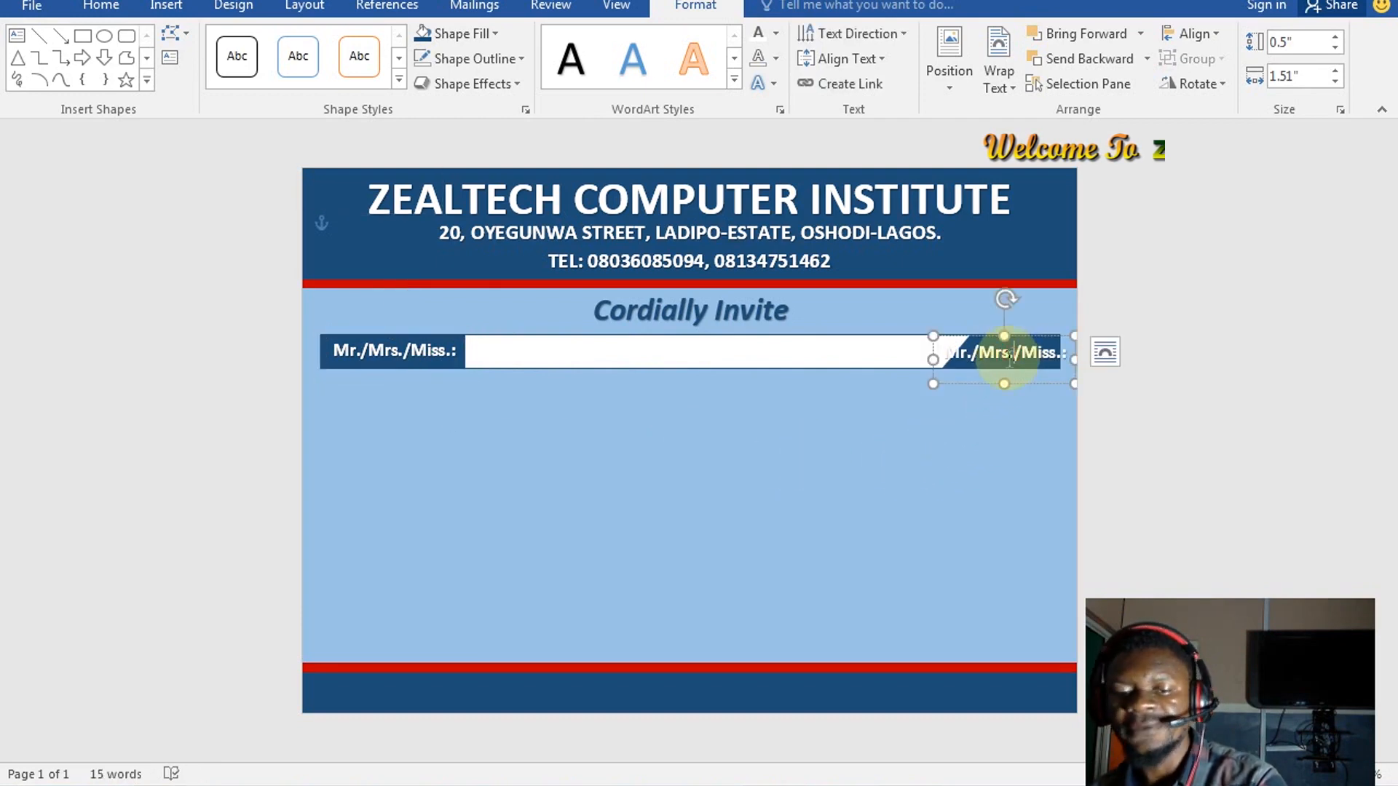
{"action": "triple_click", "coordinate": [1012, 355]}
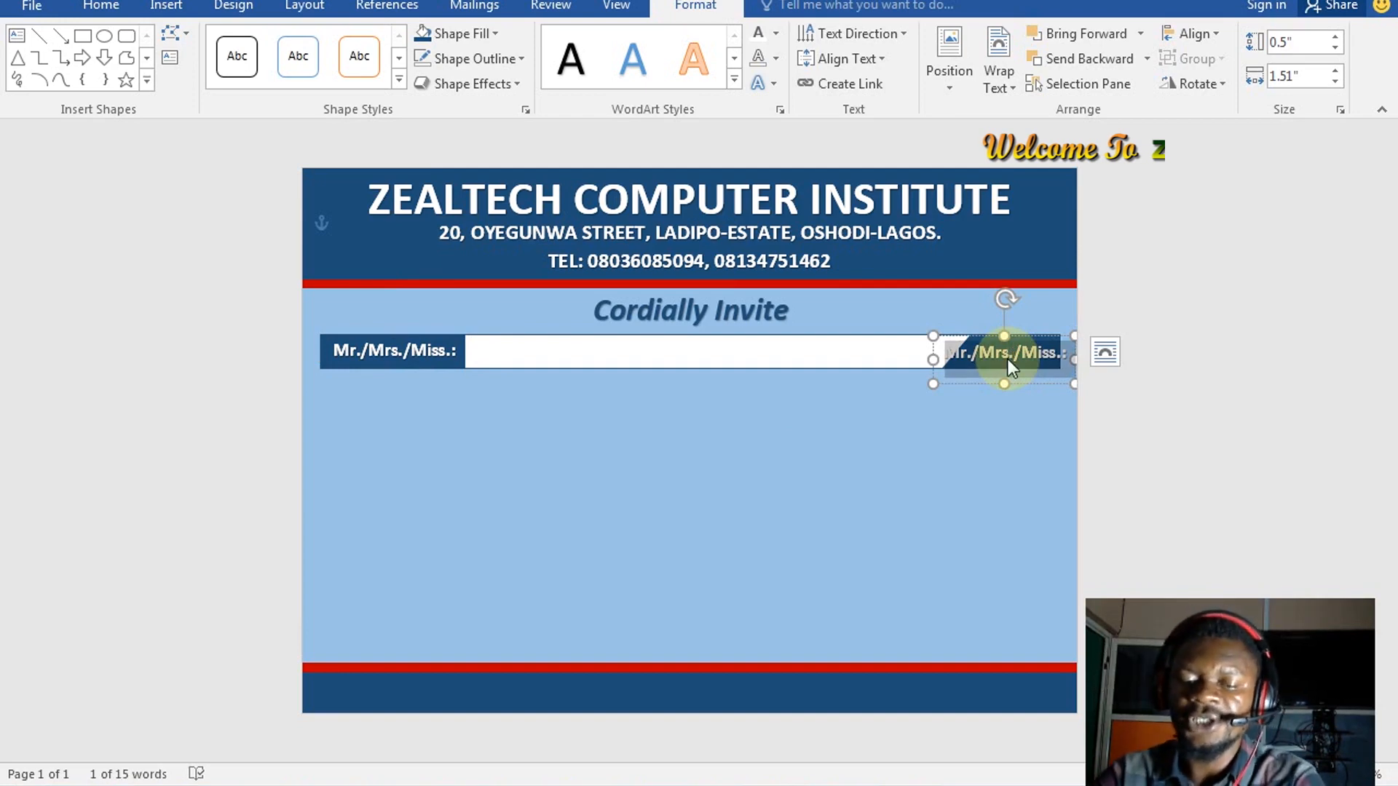
{"action": "key", "text": "BackSpace"}
{"action": "type", "text": "To"}
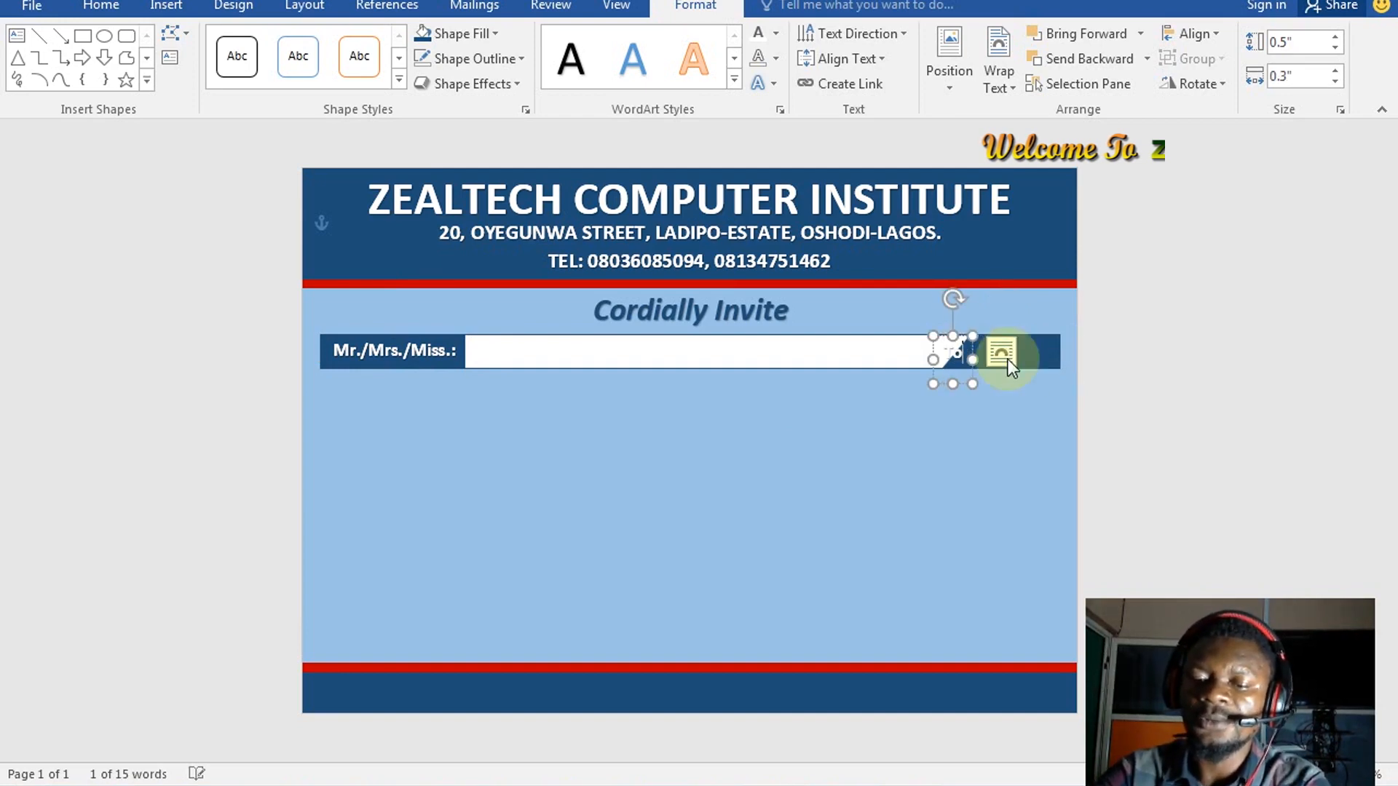
{"action": "type", "text": " theu"}
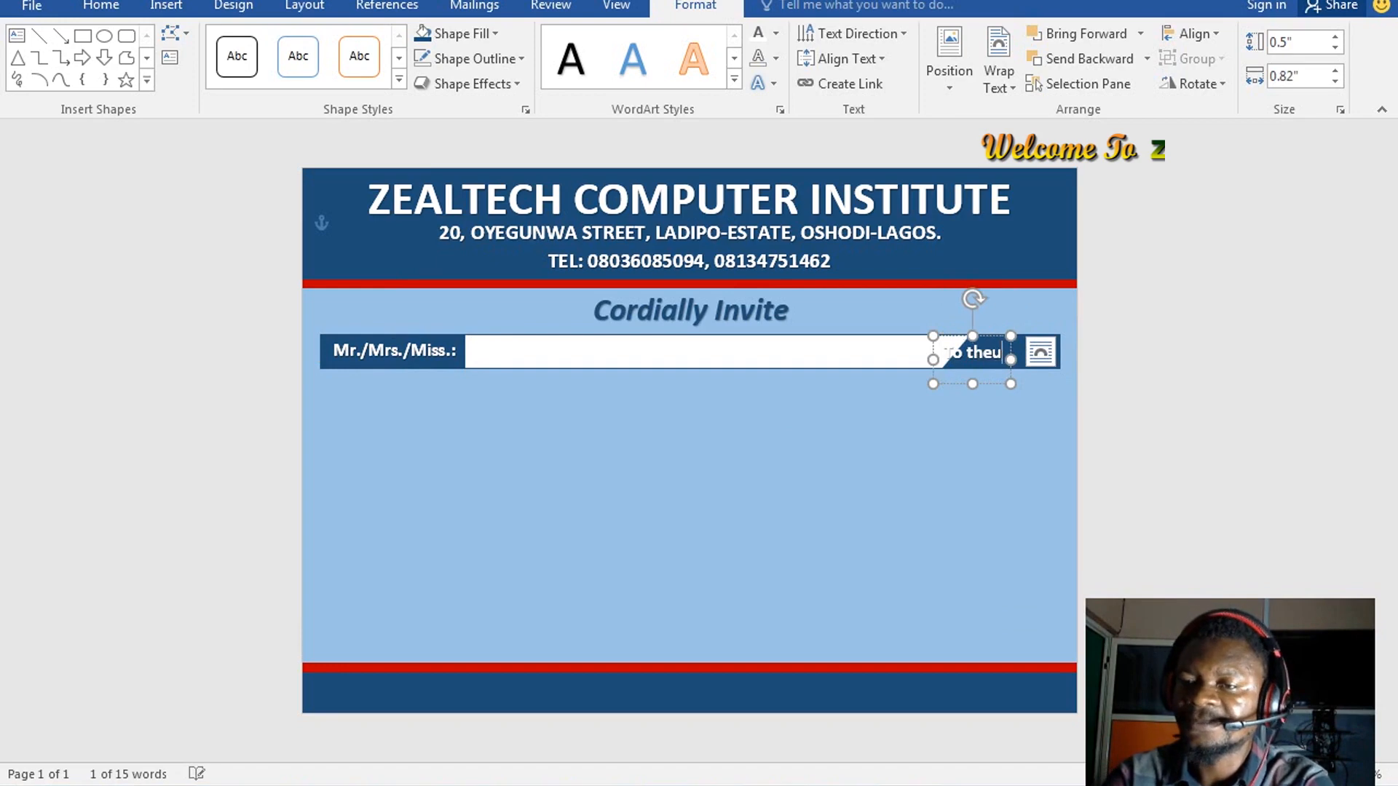
{"action": "key", "text": "BackSpace"}
{"action": "type", "text": "i"}
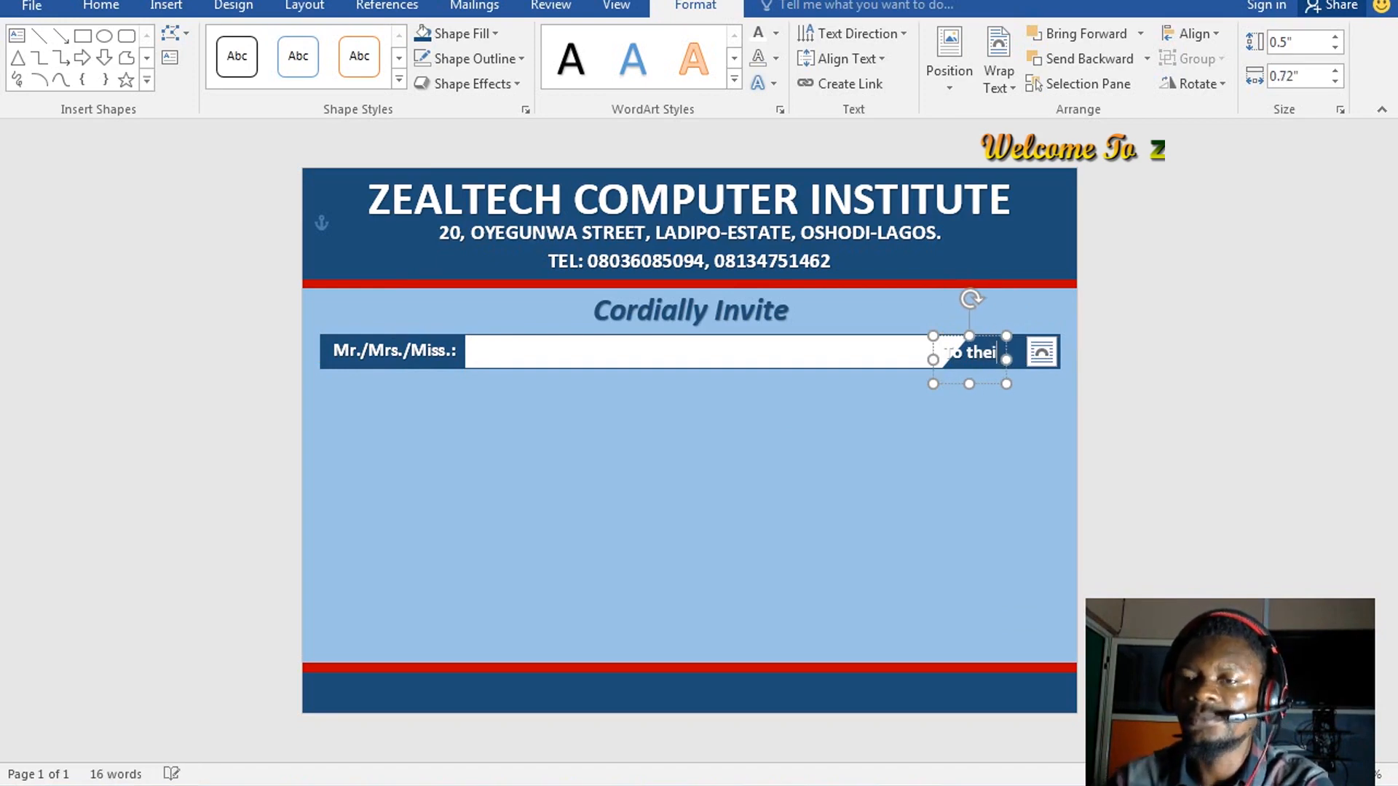
{"action": "type", "text": "r"}
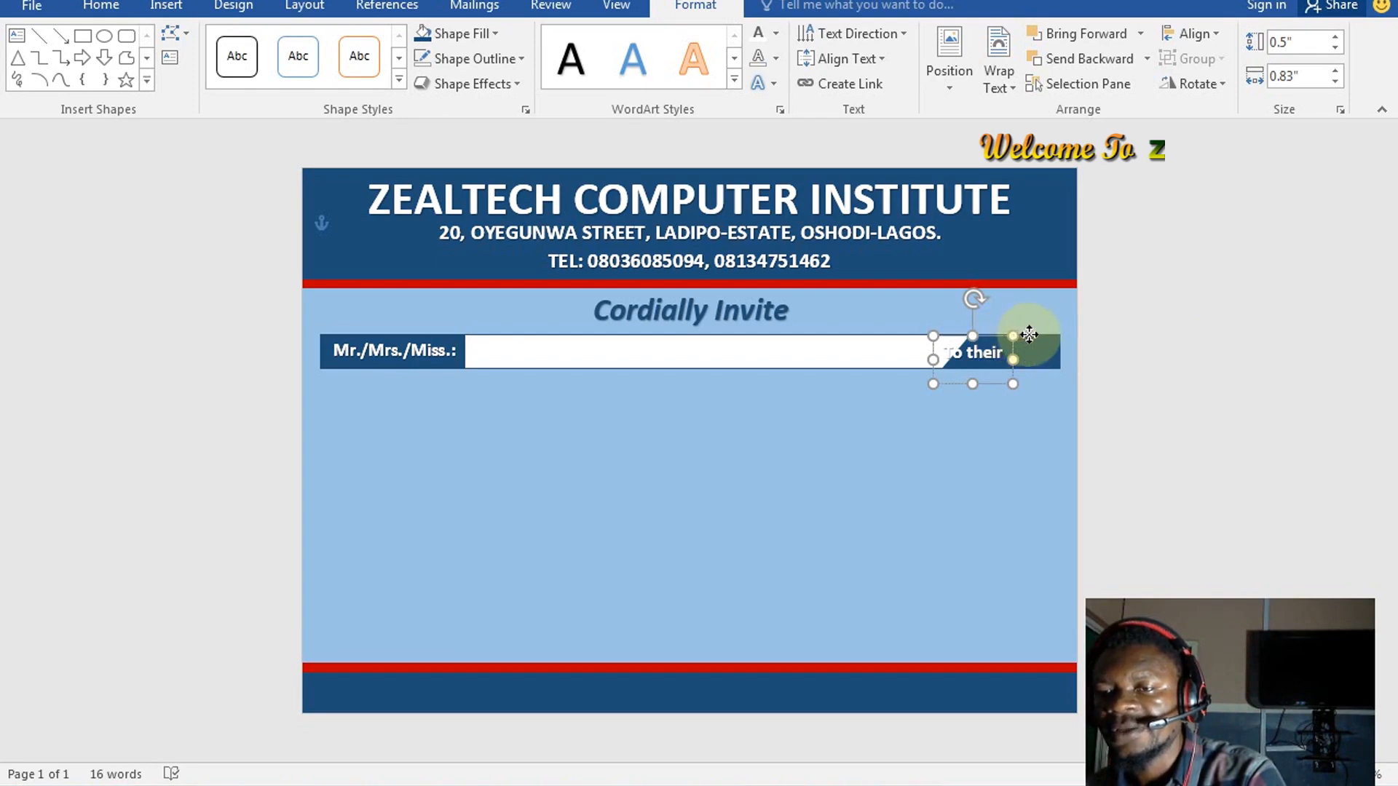
{"action": "left_click_drag", "start_coordinate": [1029, 334], "coordinate": [1067, 334]}
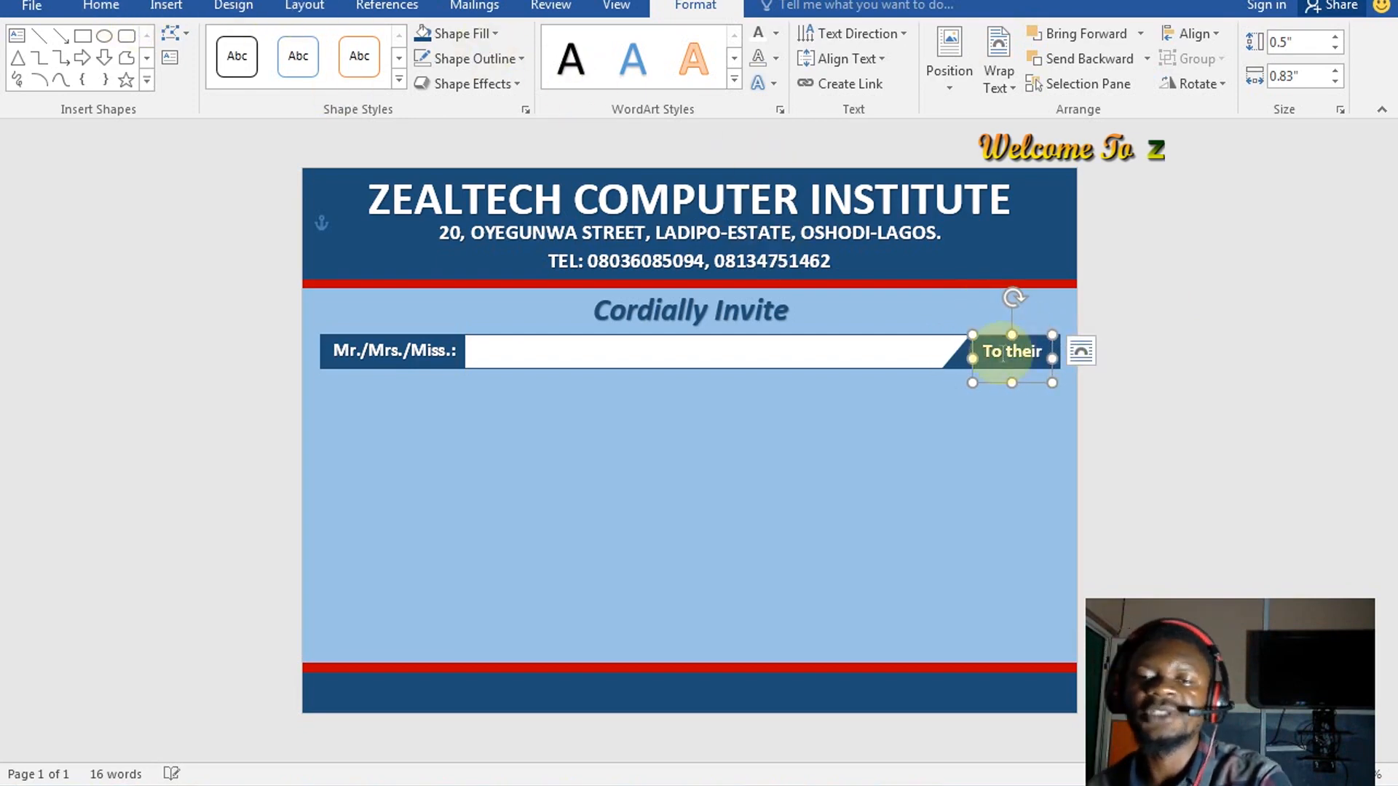
Set the 'To their' label in the Script MT Bold font
{"action": "left_click", "coordinate": [1003, 353]}
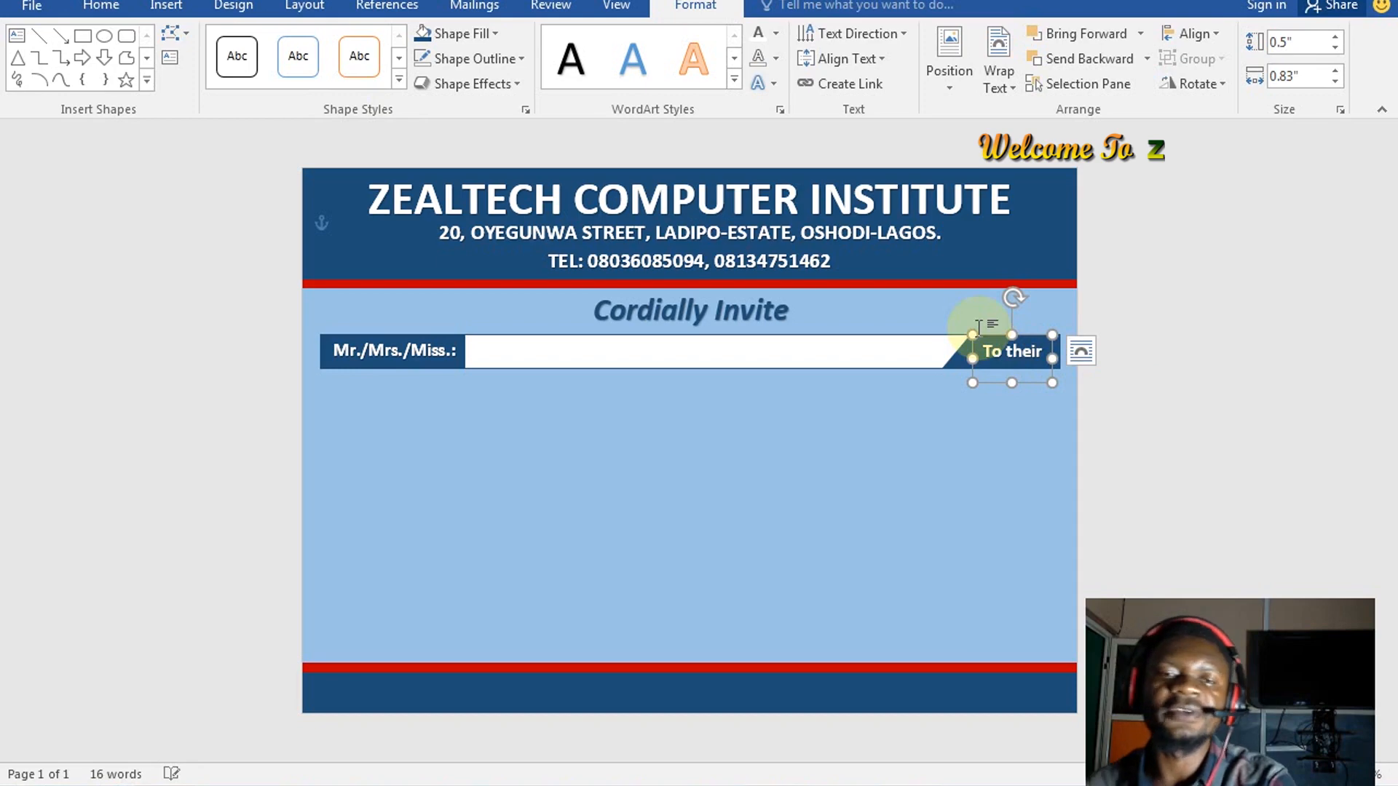
{"action": "left_click", "coordinate": [115, 6]}
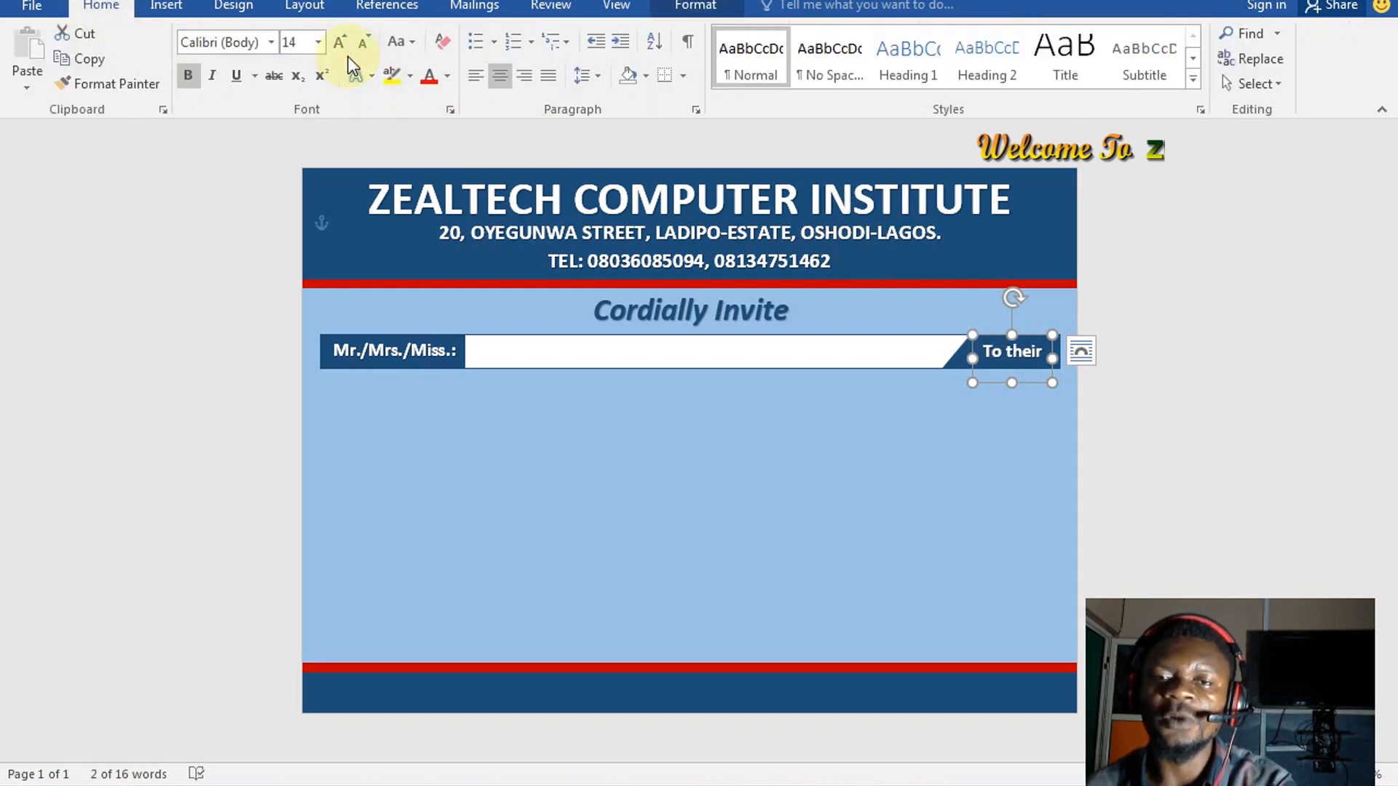
{"action": "left_click", "coordinate": [273, 43]}
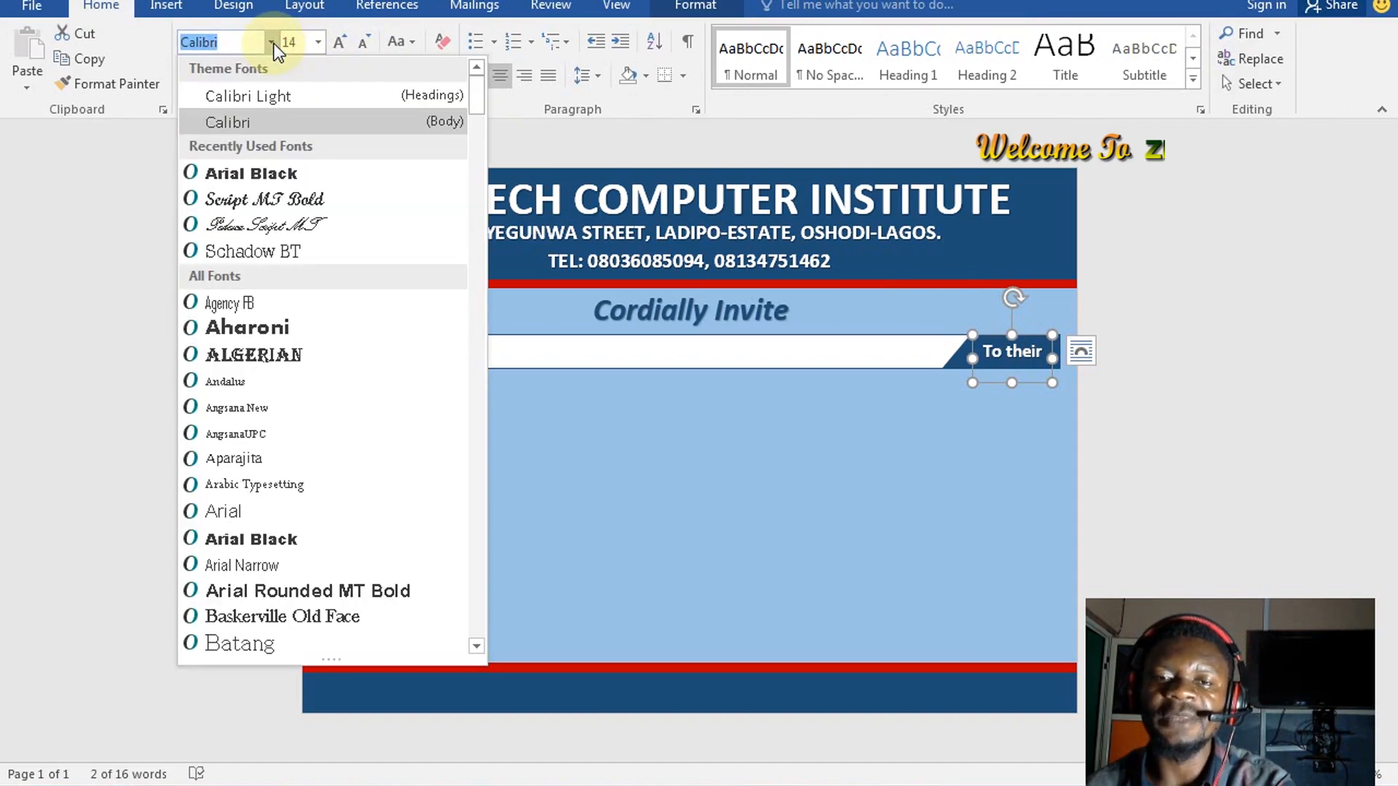
{"action": "left_click", "coordinate": [291, 198]}
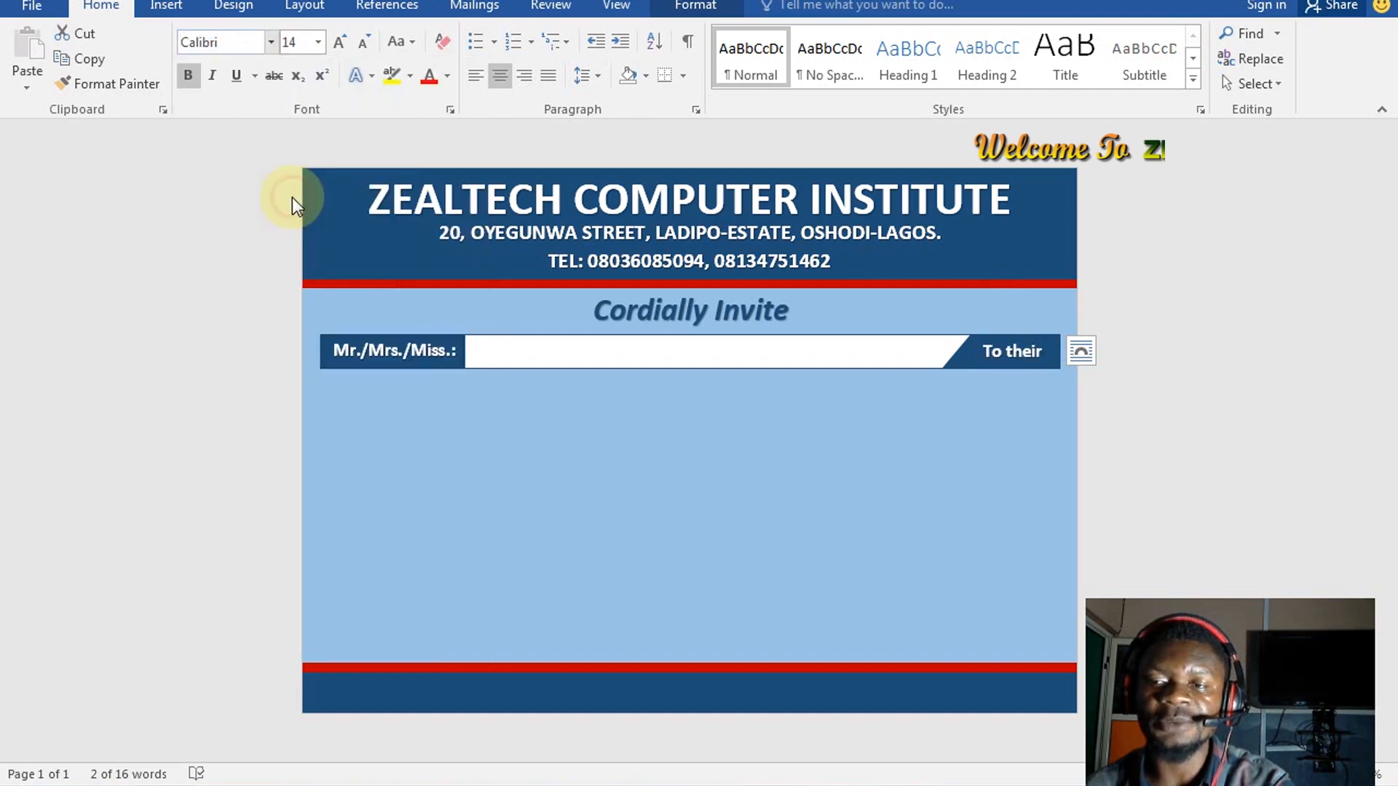
Enlarge the 'To their' text to 18 pt and reposition it on the bar's right end
{"action": "left_click", "coordinate": [1066, 353]}
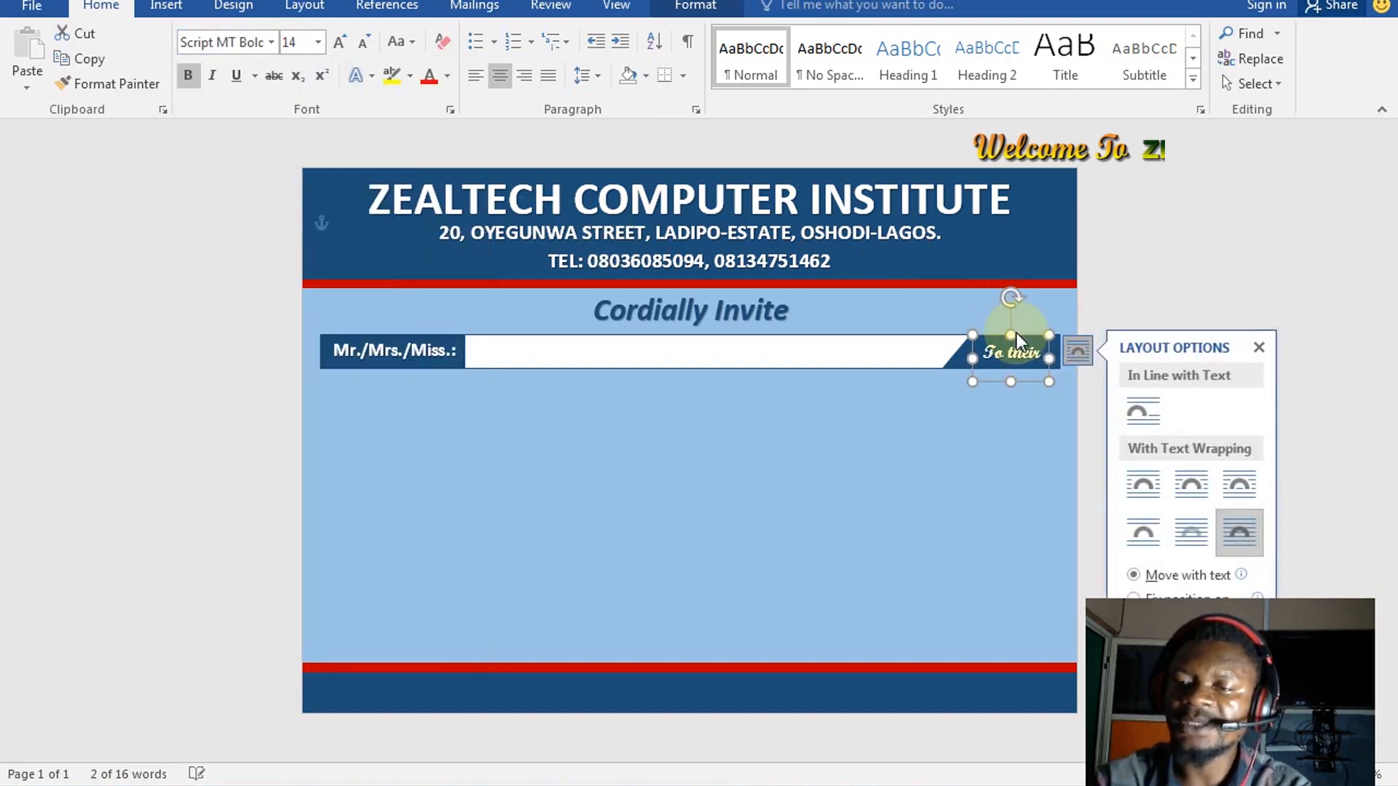
{"action": "left_click", "coordinate": [1029, 352]}
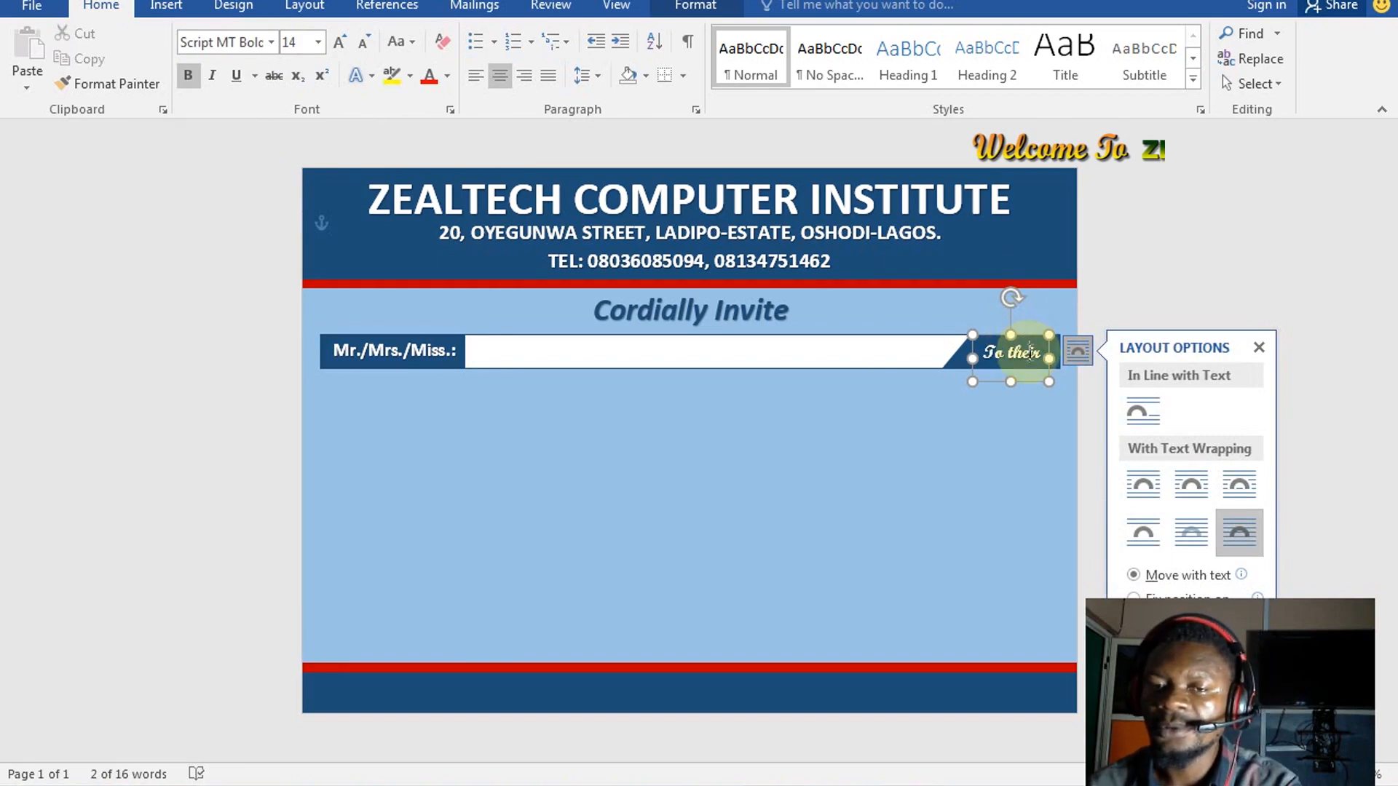
{"action": "left_click", "coordinate": [1029, 352]}
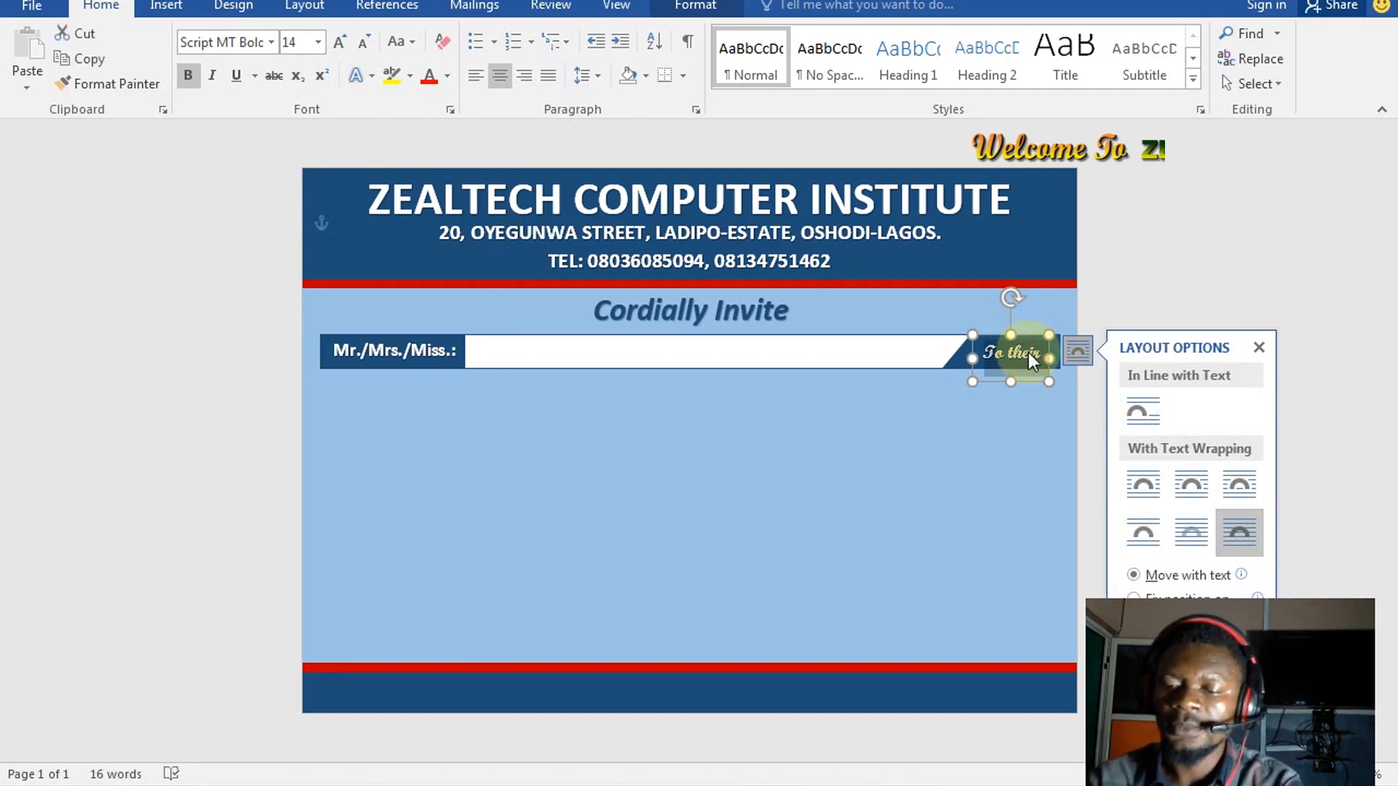
{"action": "key", "text": "ctrl+shift+period"}
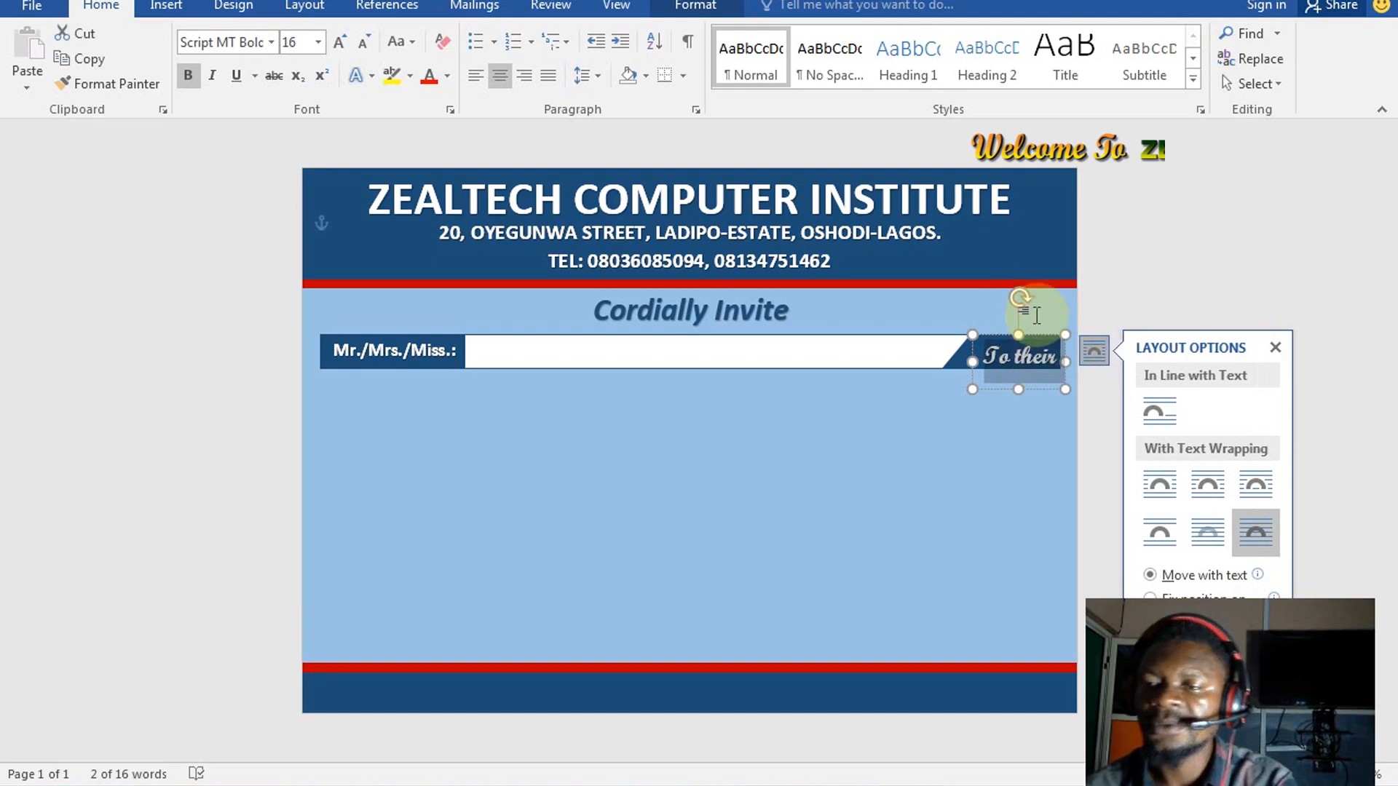
{"action": "key", "text": "ctrl+shift+period"}
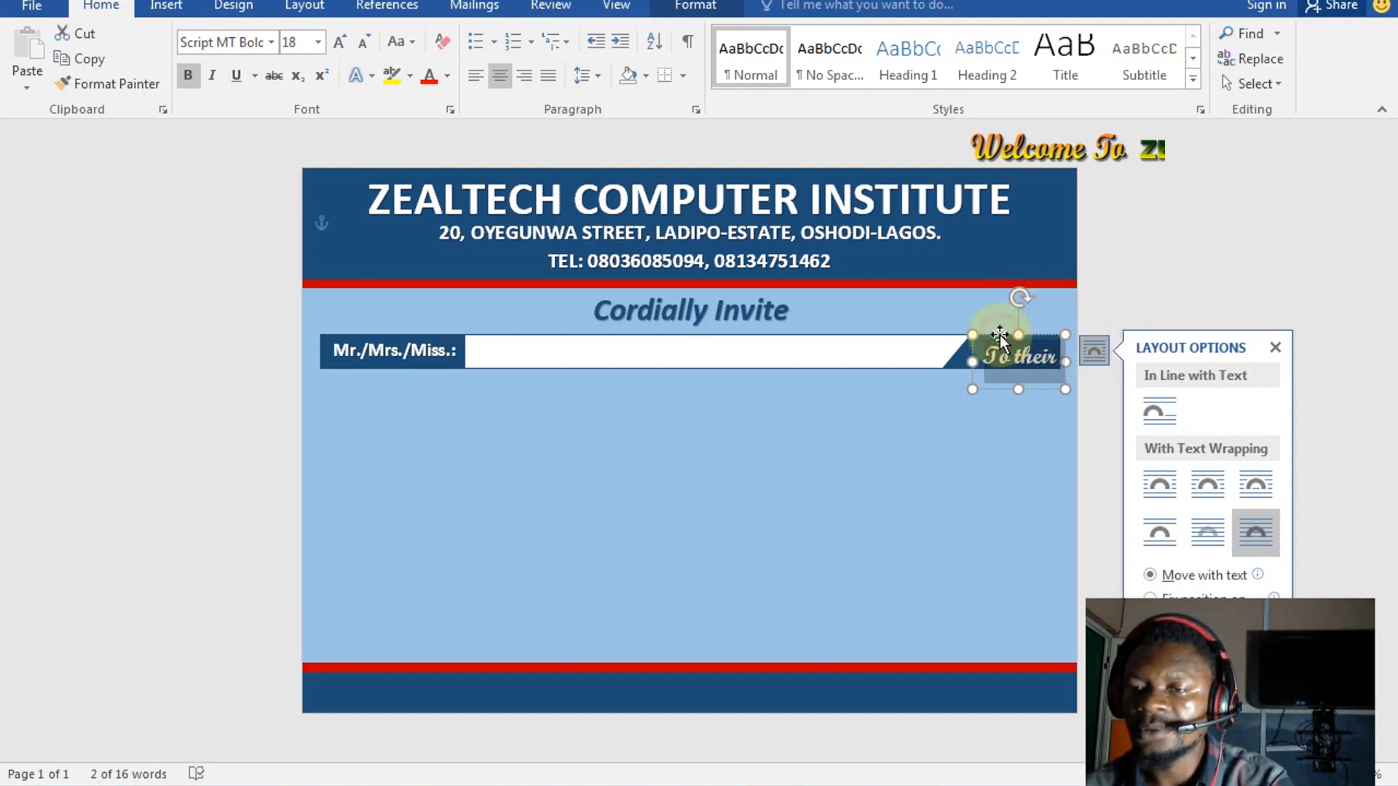
{"action": "left_click_drag", "start_coordinate": [1000, 337], "coordinate": [989, 329]}
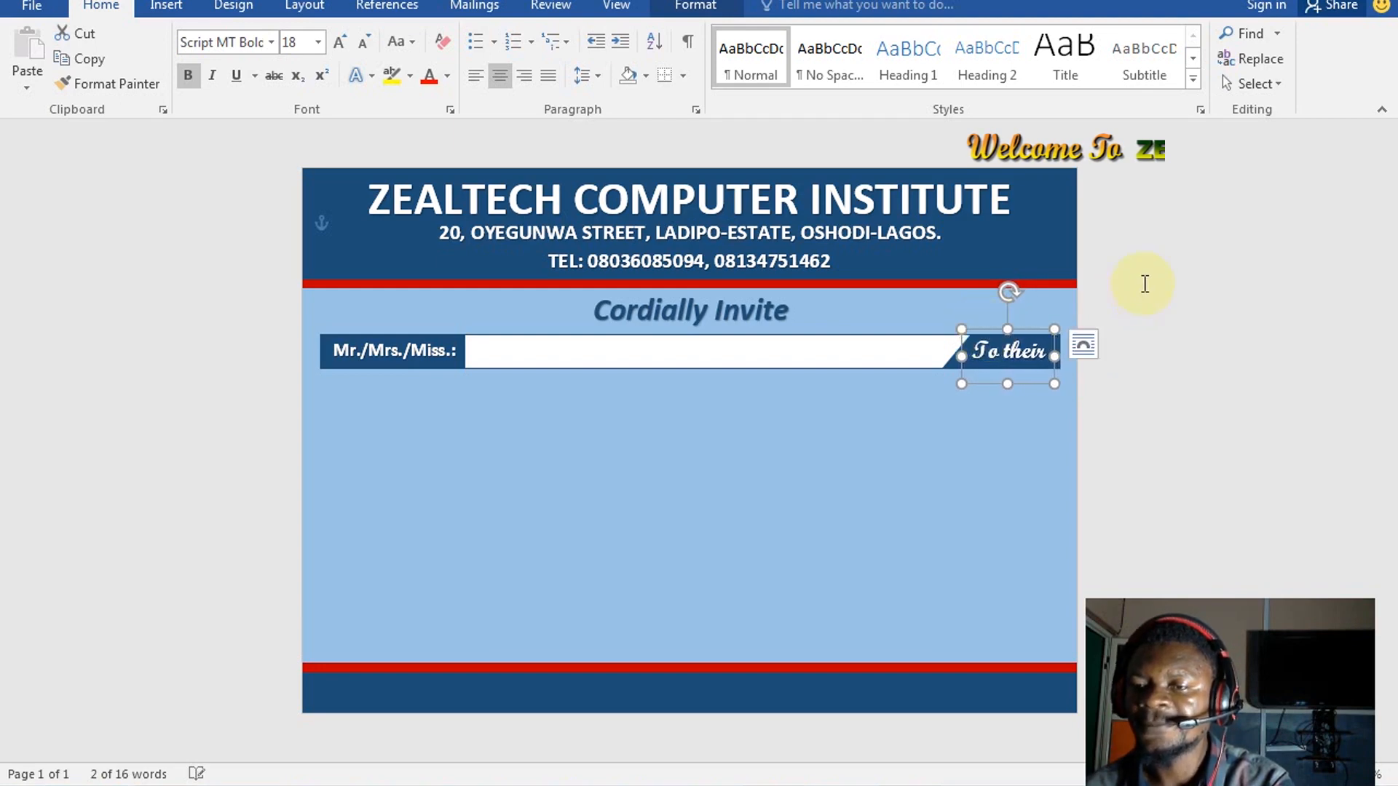
{"action": "key", "text": "Right"}
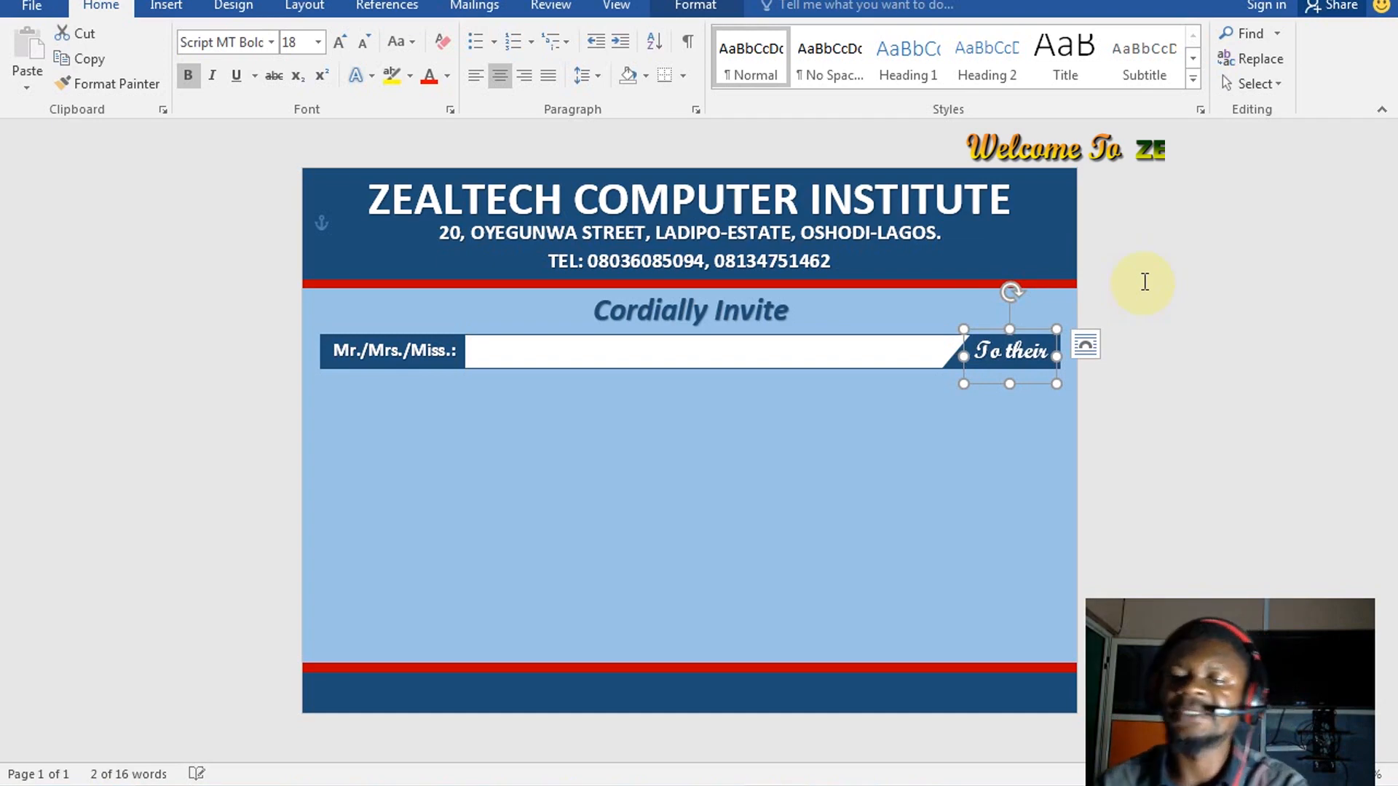
{"action": "left_click", "coordinate": [849, 462]}
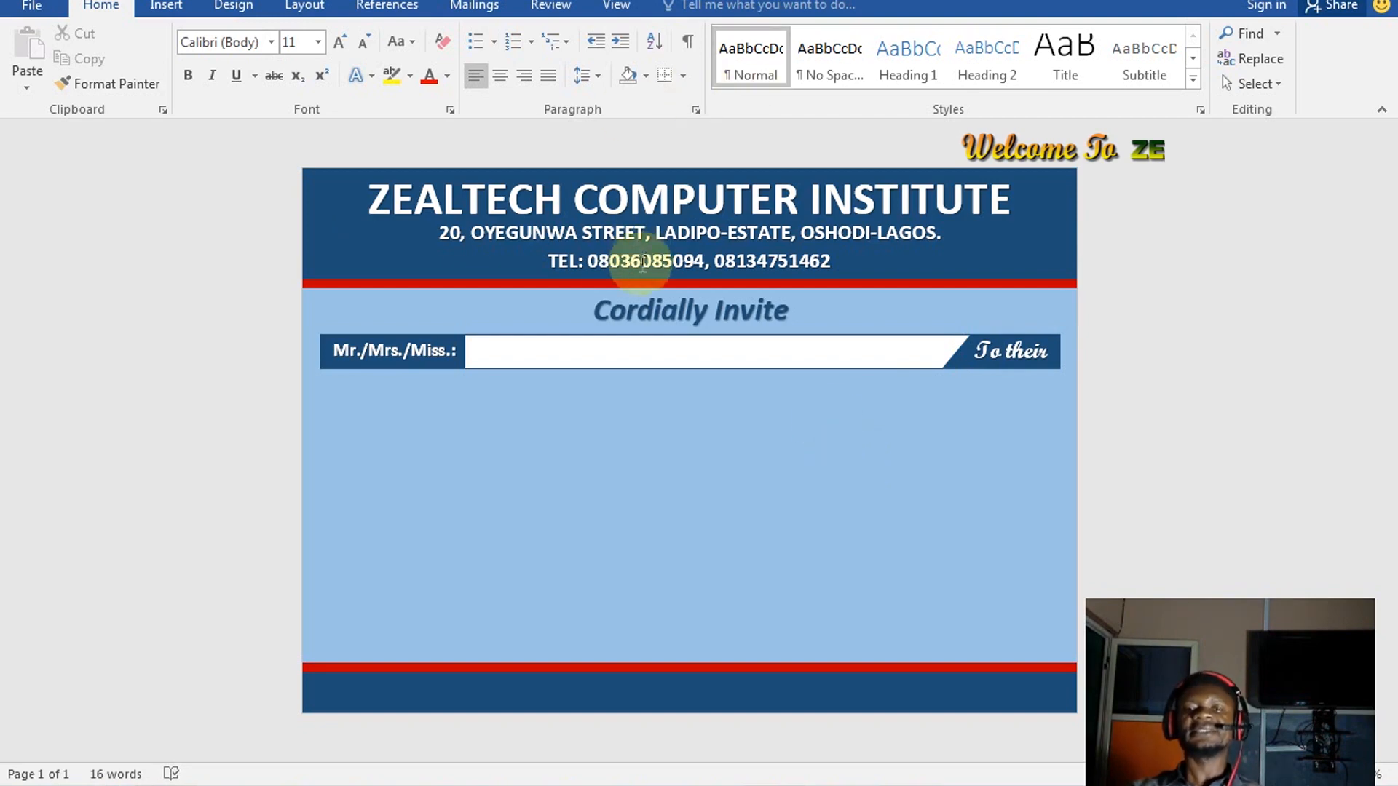
Fill the red stripe under the header with gold, then repeat it on the footer stripe with F4
{"action": "left_click", "coordinate": [571, 287]}
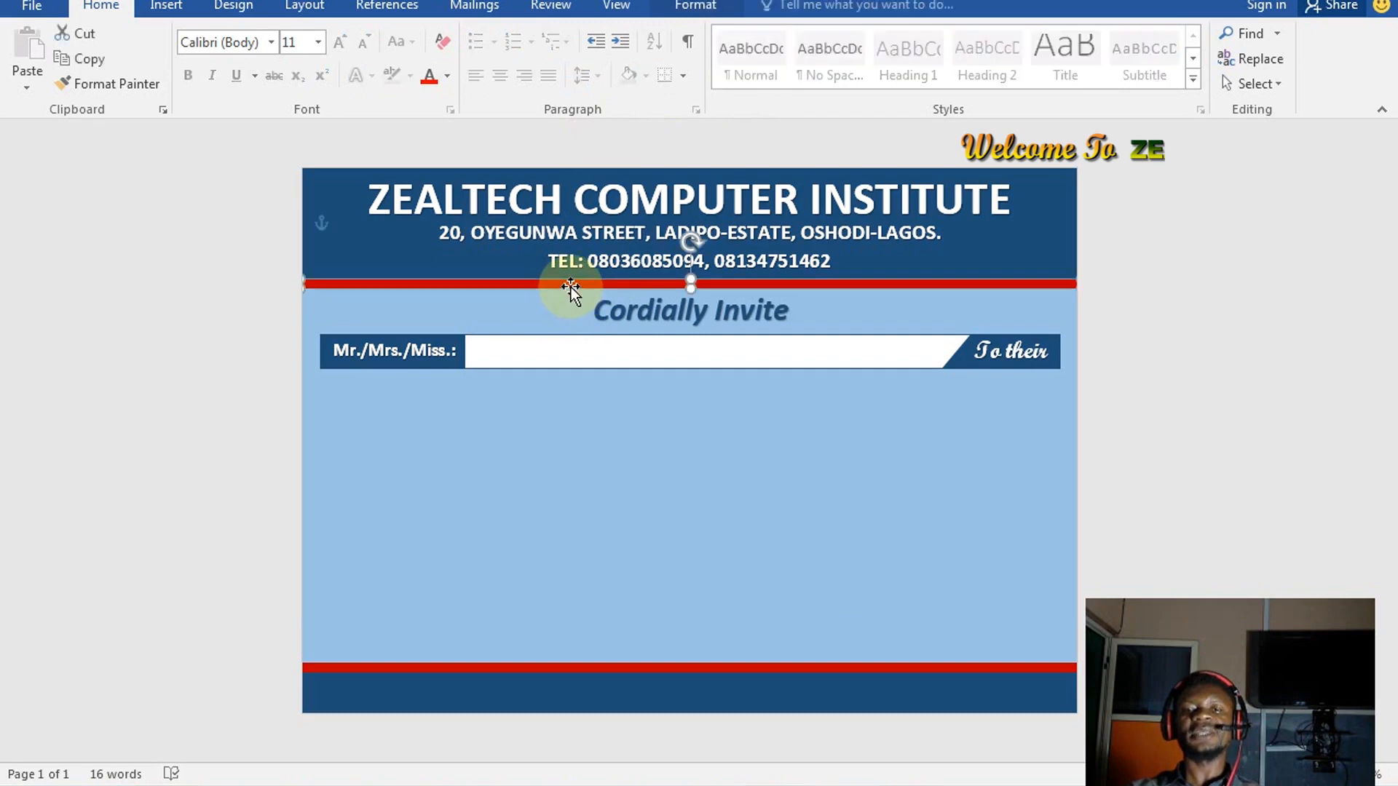
{"action": "left_click", "coordinate": [693, 6]}
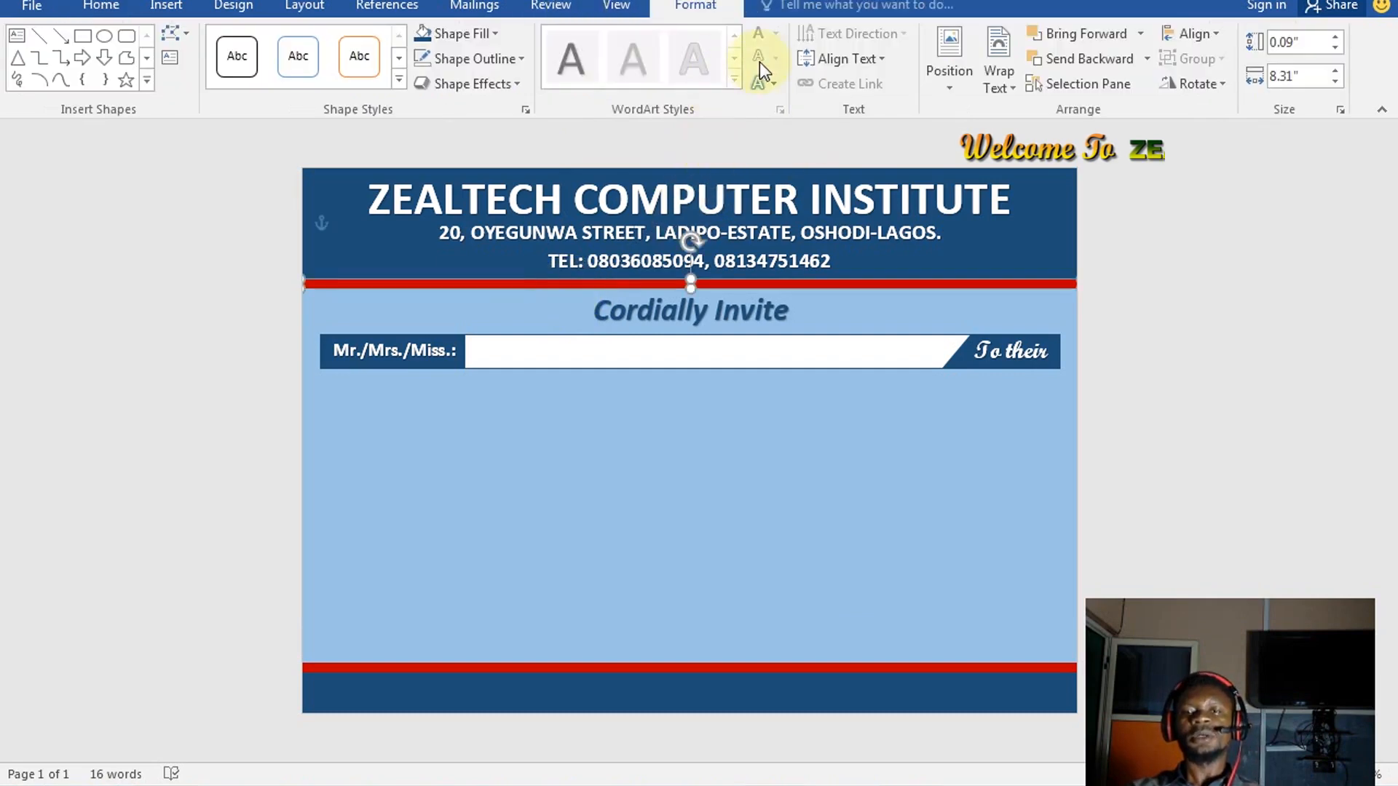
{"action": "left_click", "coordinate": [466, 33]}
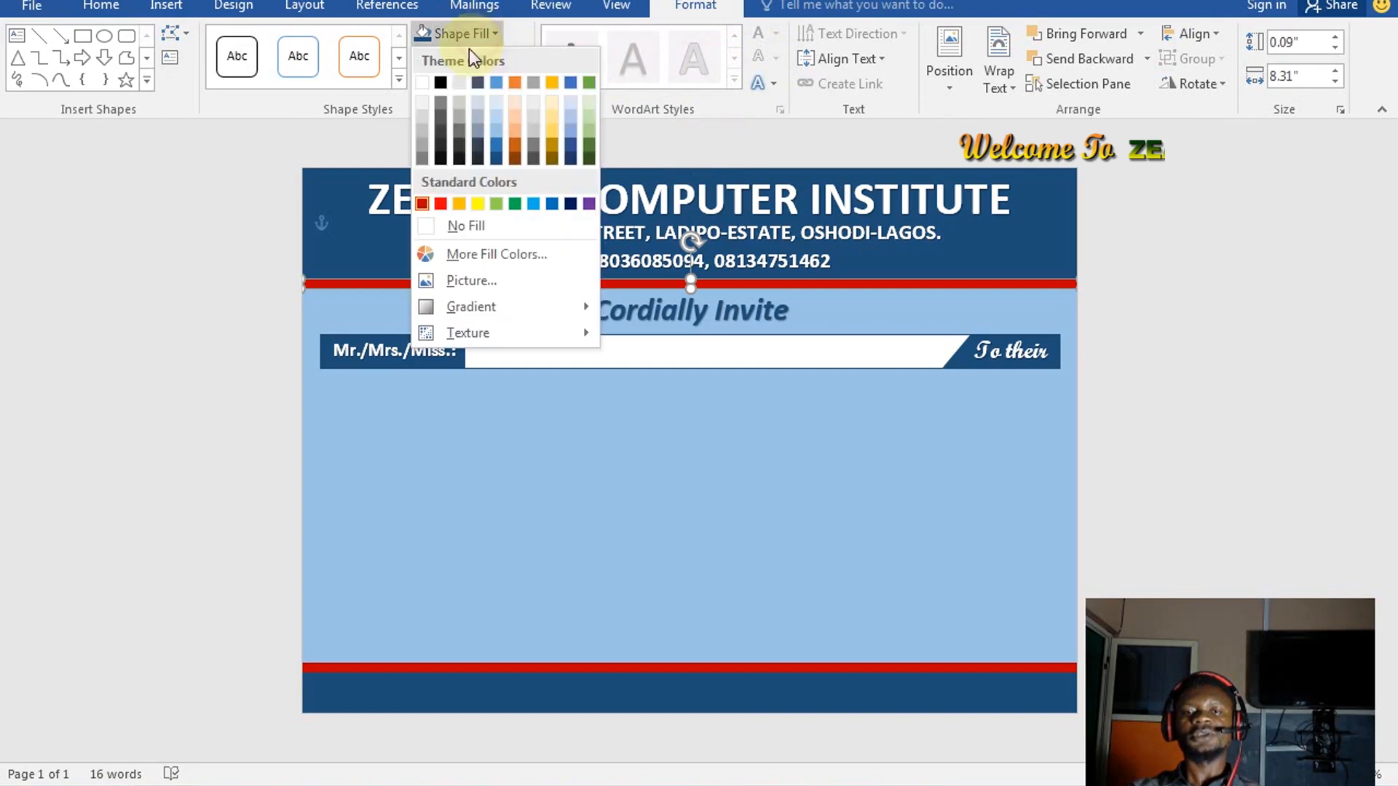
{"action": "left_click", "coordinate": [460, 205]}
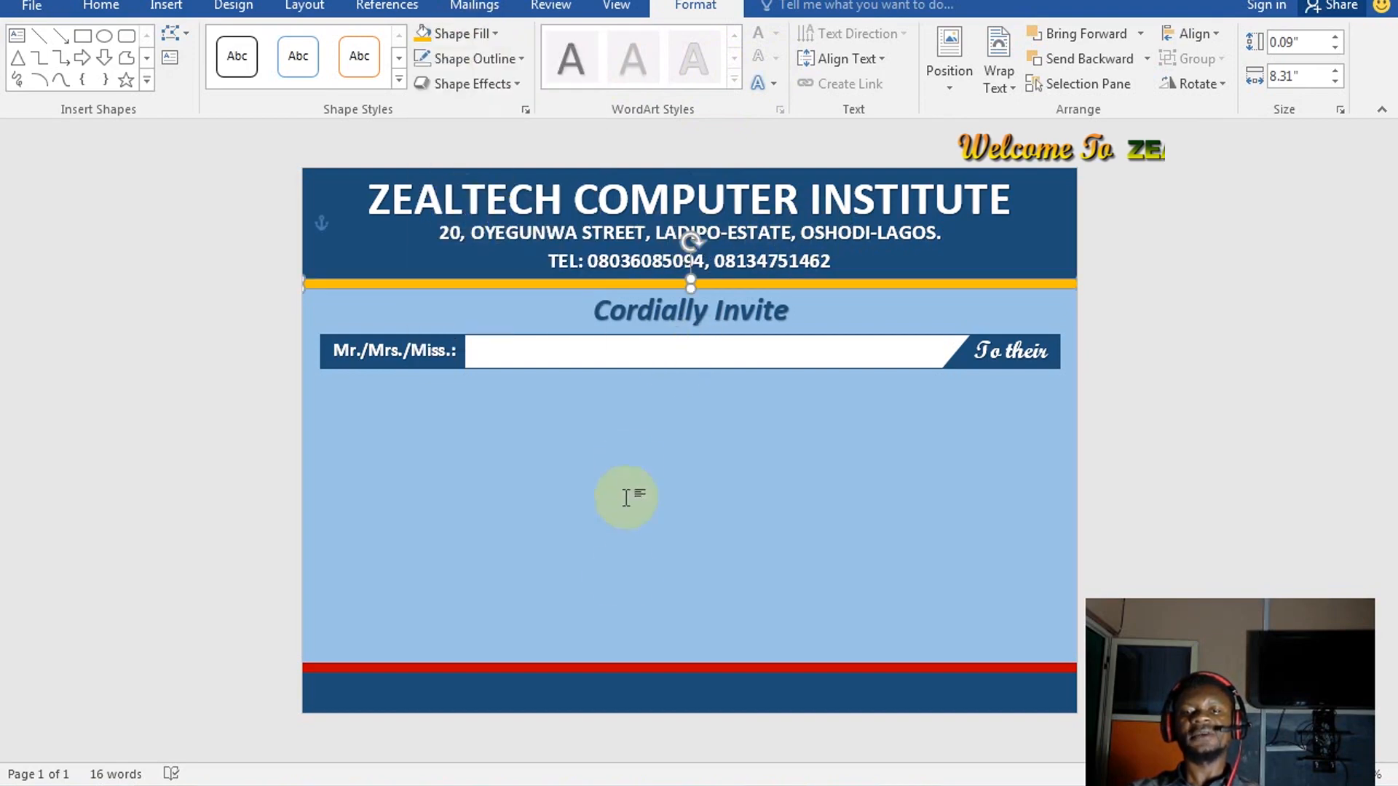
{"action": "left_click", "coordinate": [630, 669]}
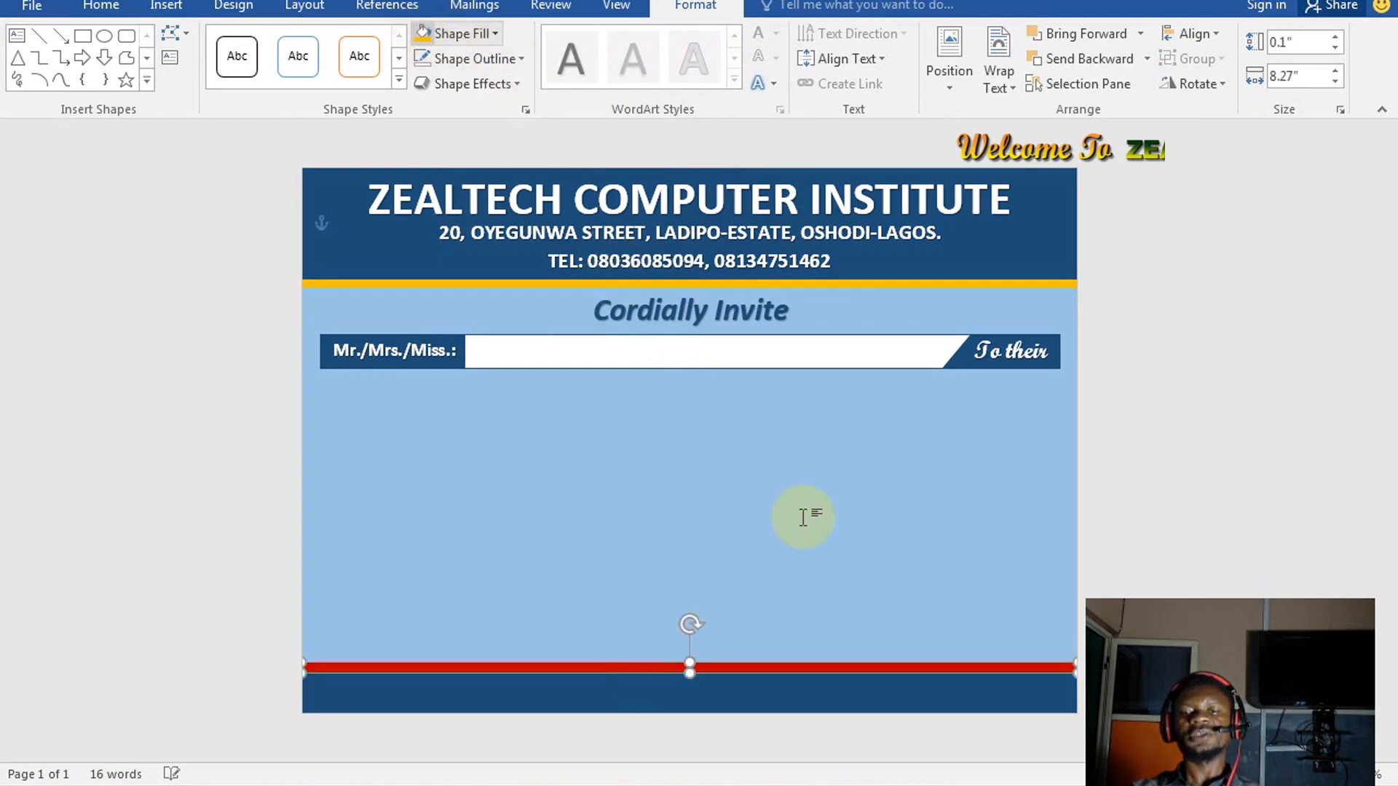
{"action": "key", "text": "F4"}
{"action": "left_click", "coordinate": [880, 540]}
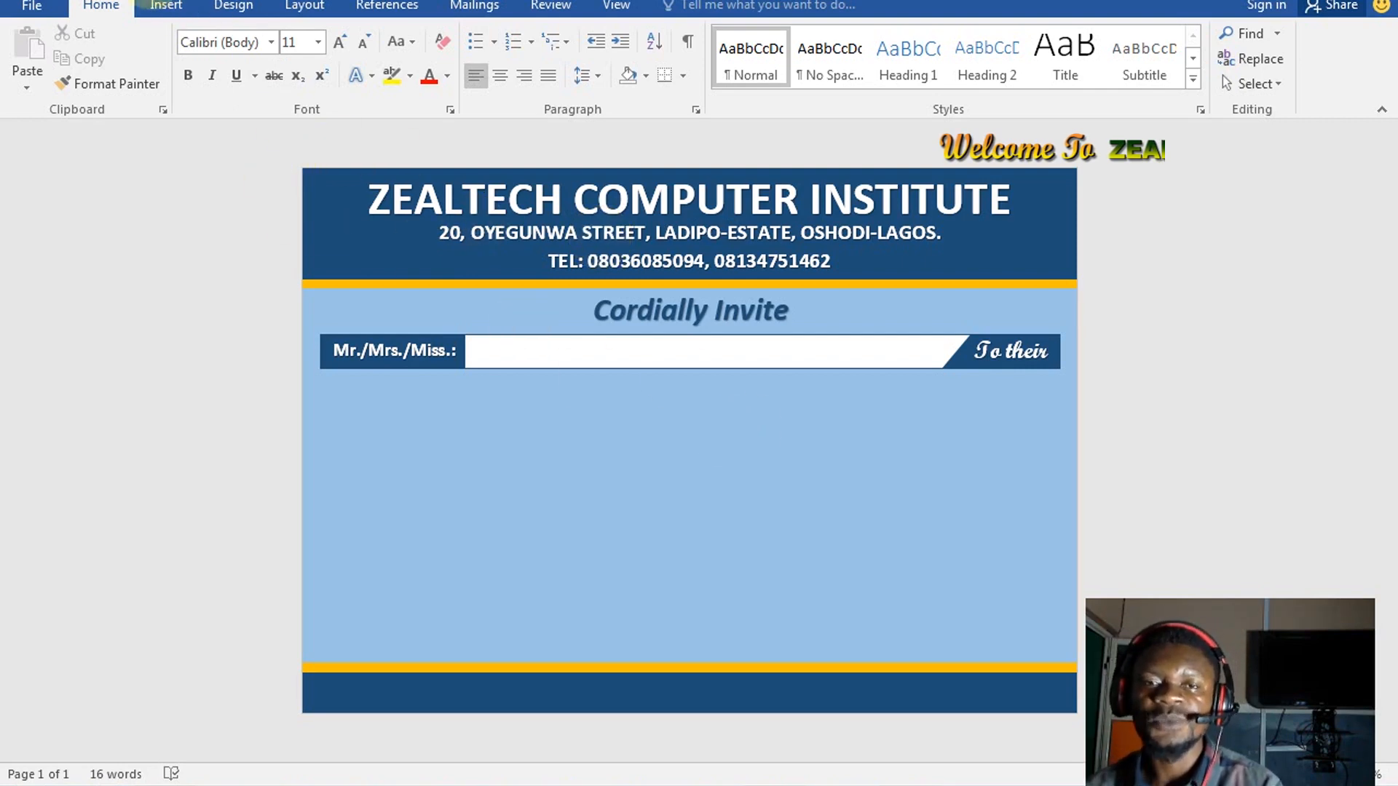
{"action": "left_click", "coordinate": [166, 7]}
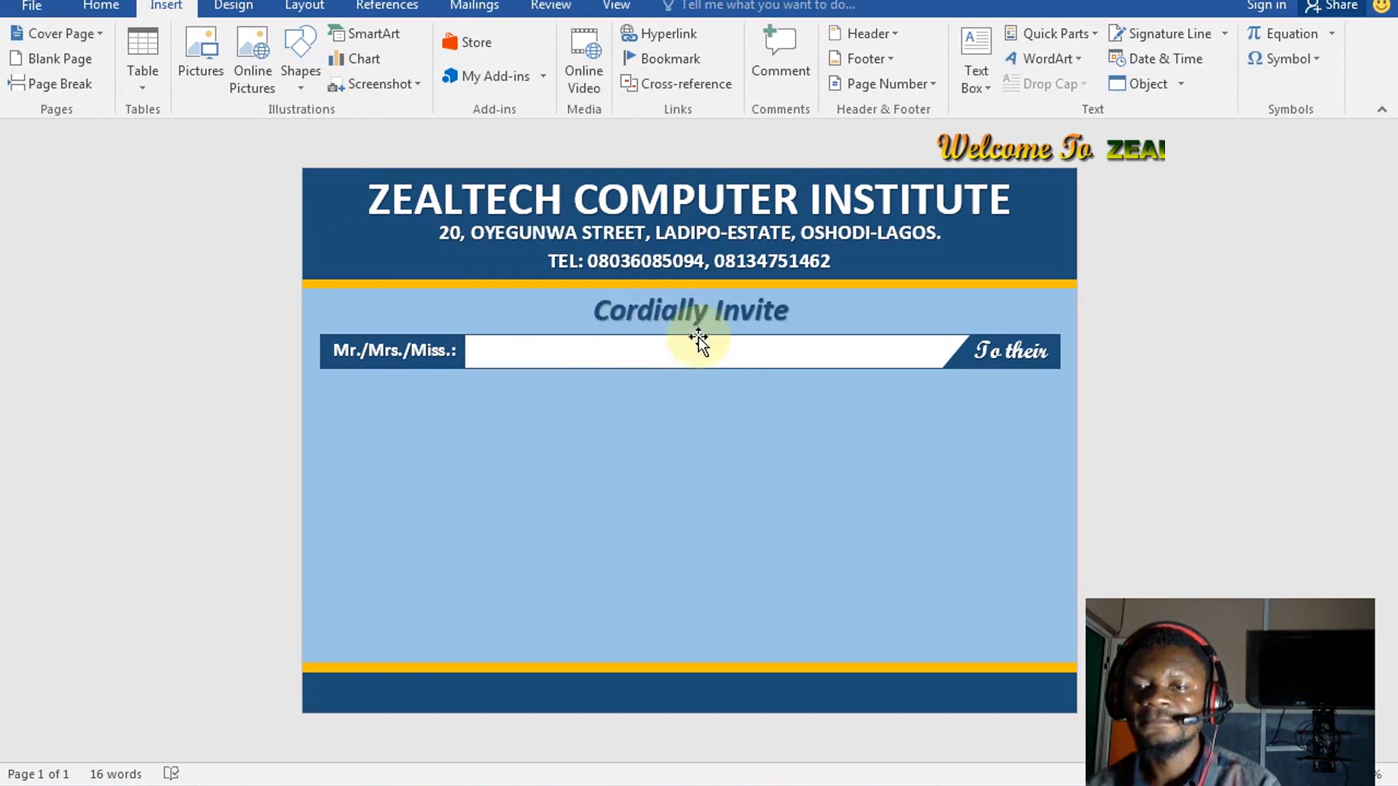
Insert a plain black WordArt box below the name bar and replace its text with 12
{"action": "left_click", "coordinate": [1060, 59]}
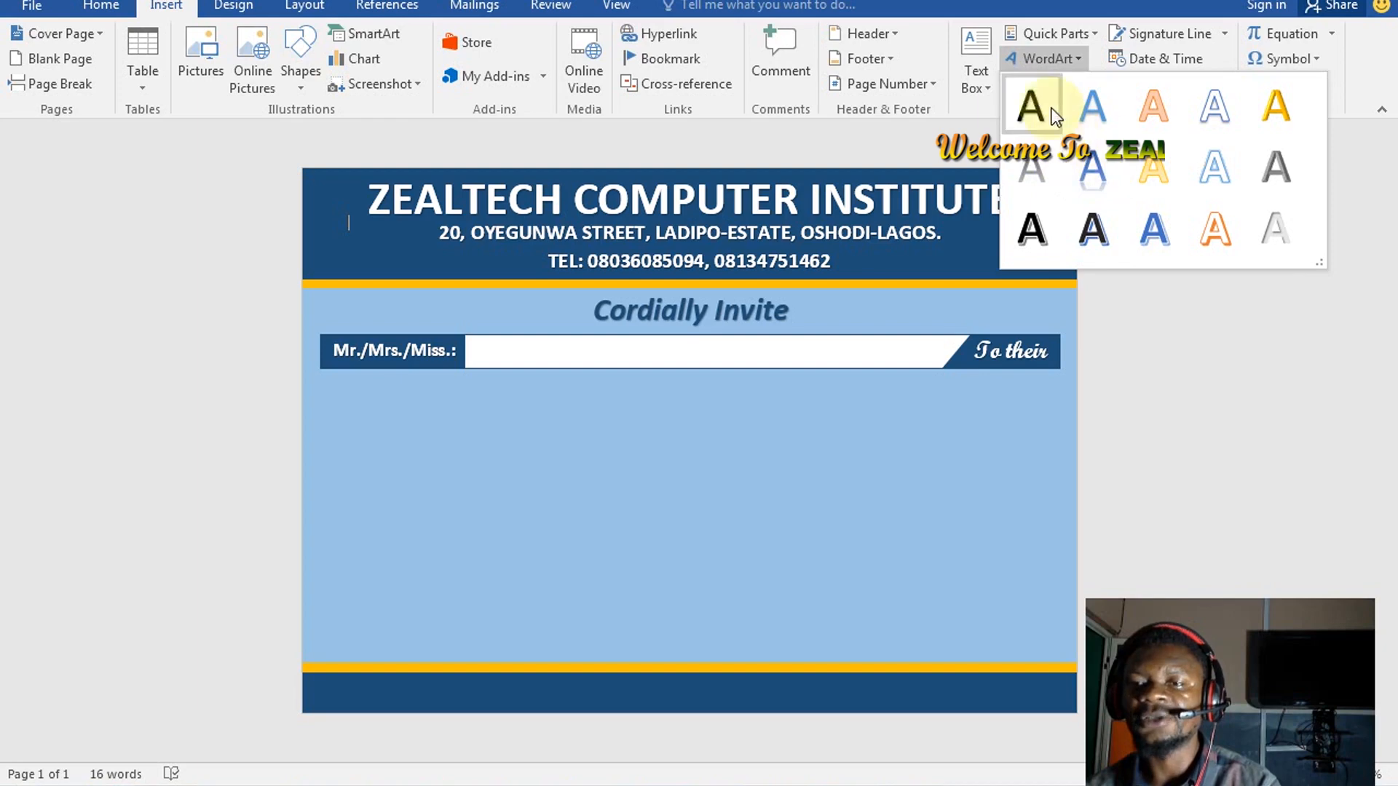
{"action": "left_click", "coordinate": [1052, 108]}
{"action": "left_click", "coordinate": [403, 243]}
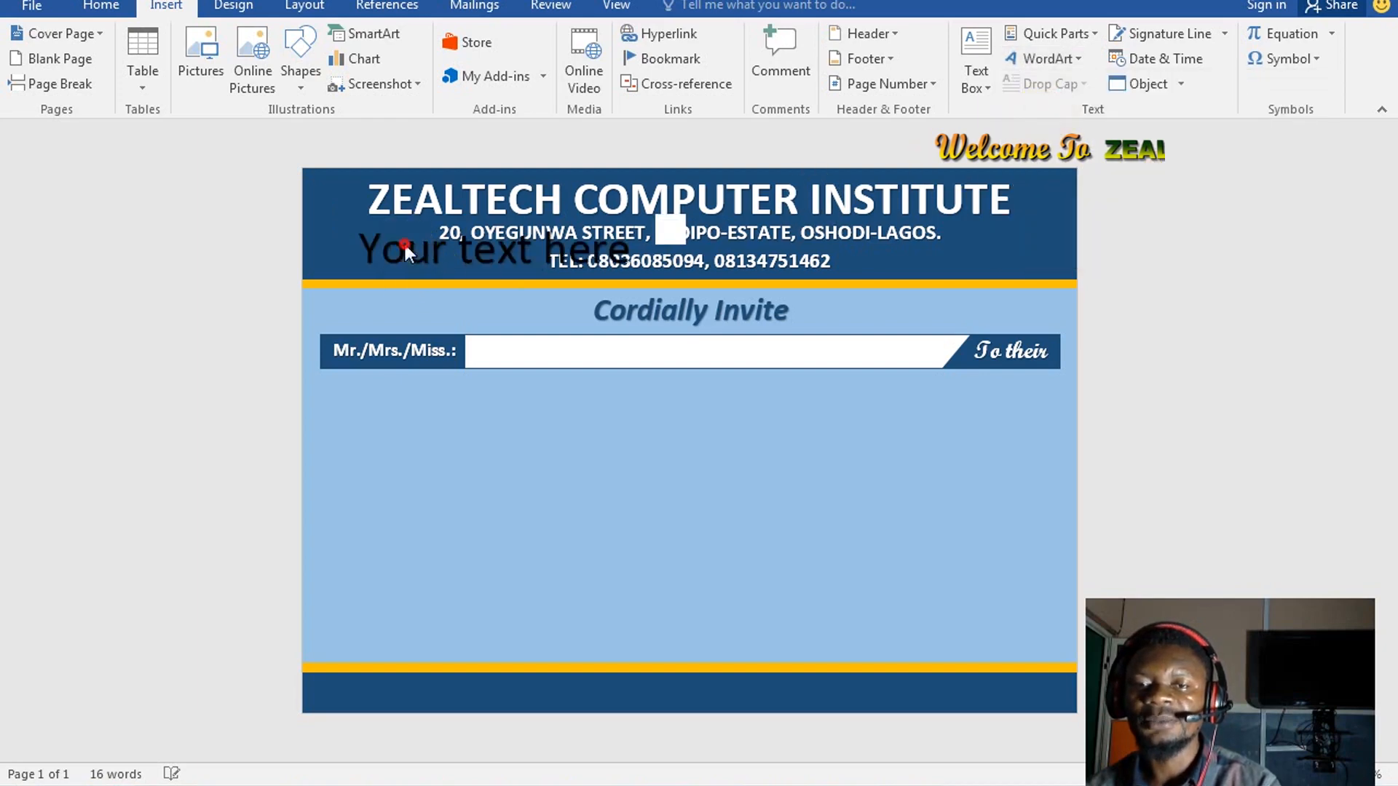
{"action": "left_click_drag", "start_coordinate": [380, 298], "coordinate": [374, 455]}
{"action": "left_click", "coordinate": [490, 420]}
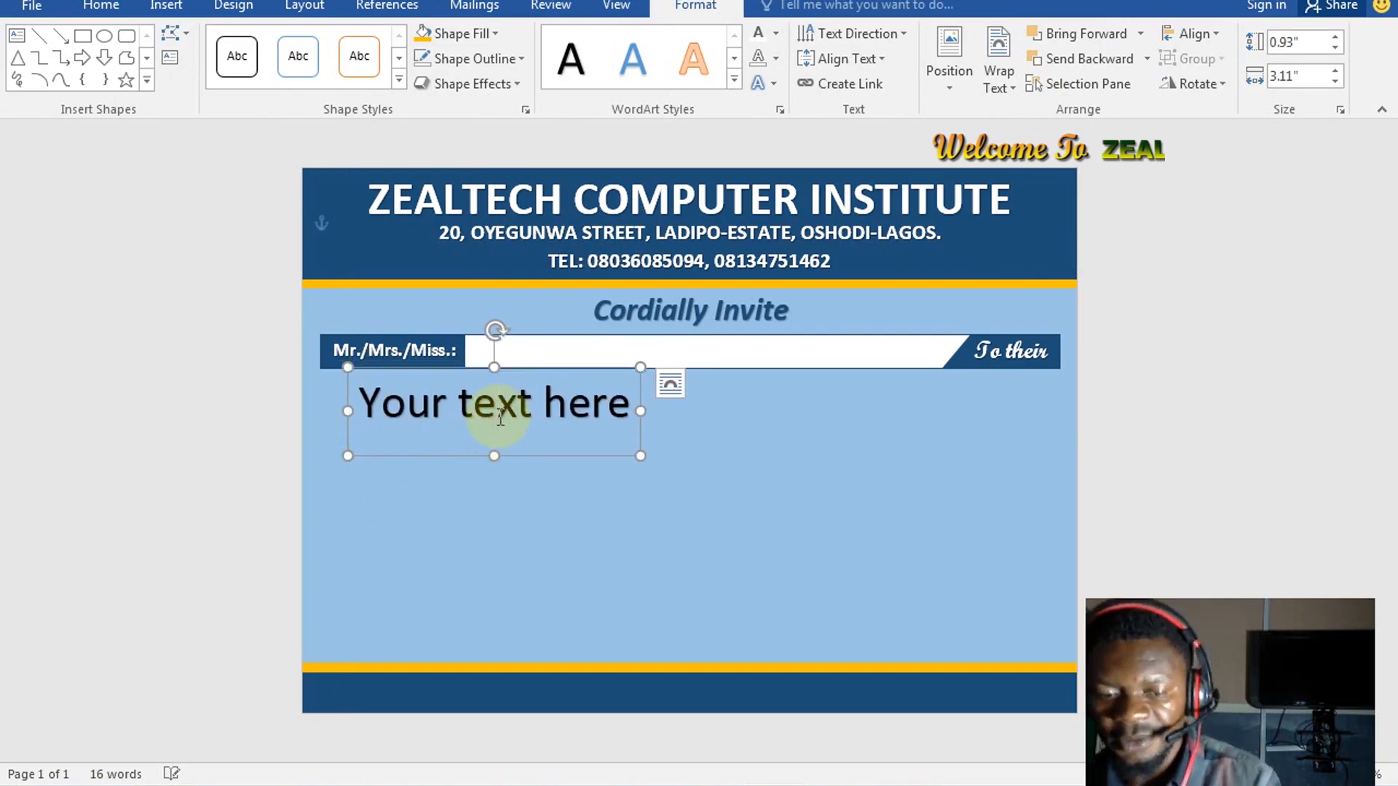
{"action": "triple_click", "coordinate": [487, 400]}
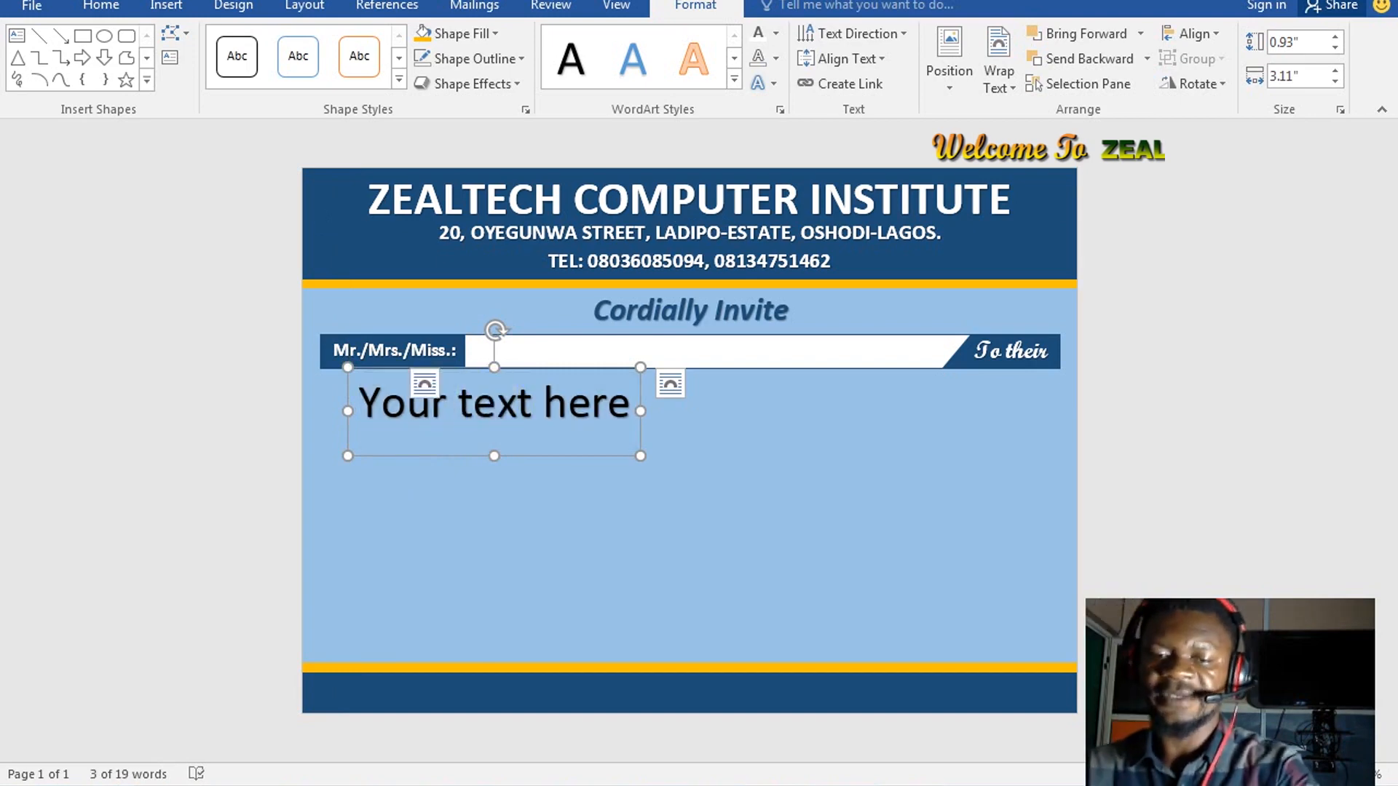
{"action": "type", "text": "12"}
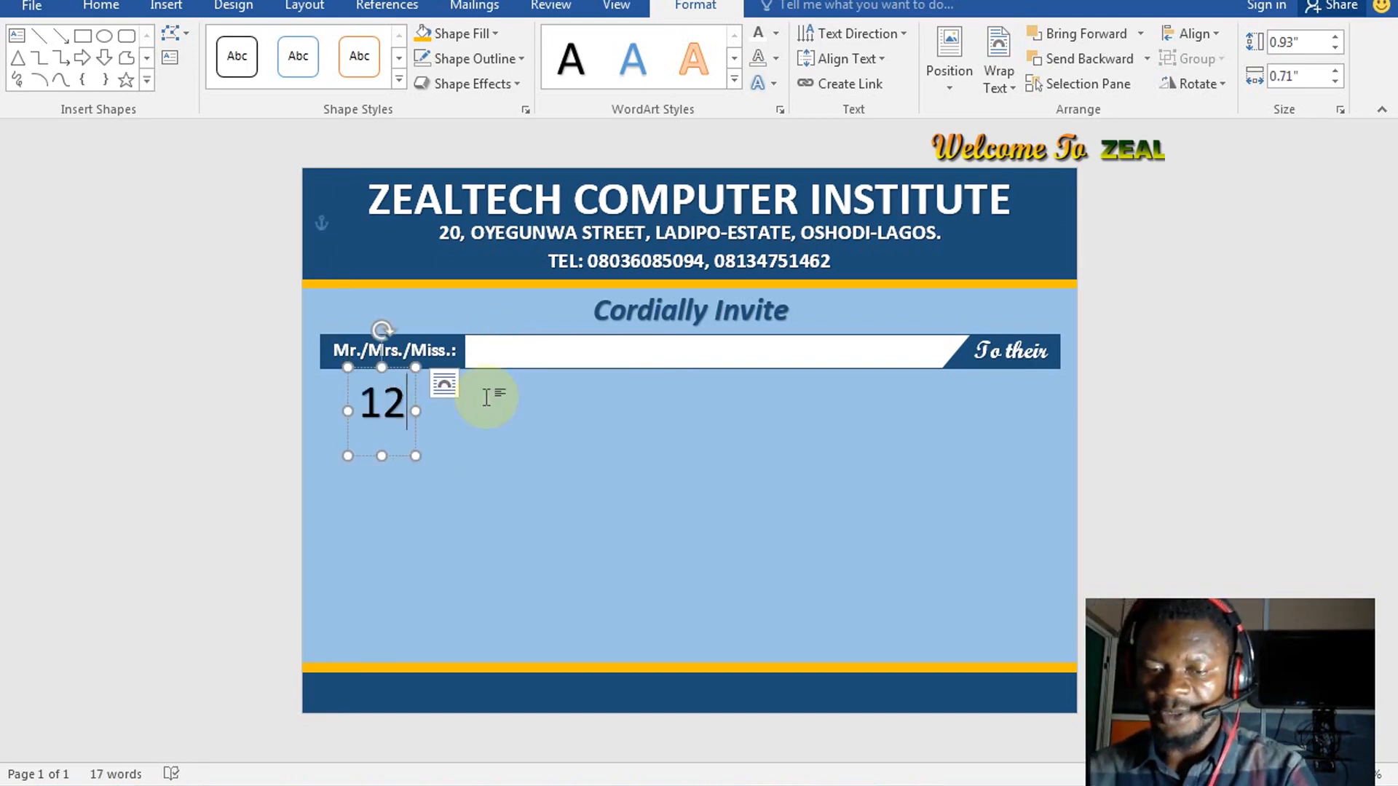
Enlarge the 12 to 120 pt and set it in Arial Black
{"action": "key", "text": "ctrl+a"}
{"action": "key", "text": "ctrl+shift+period"}
{"action": "key", "text": "ctrl+shift+period"}
{"action": "key", "text": "ctrl+shift+period"}
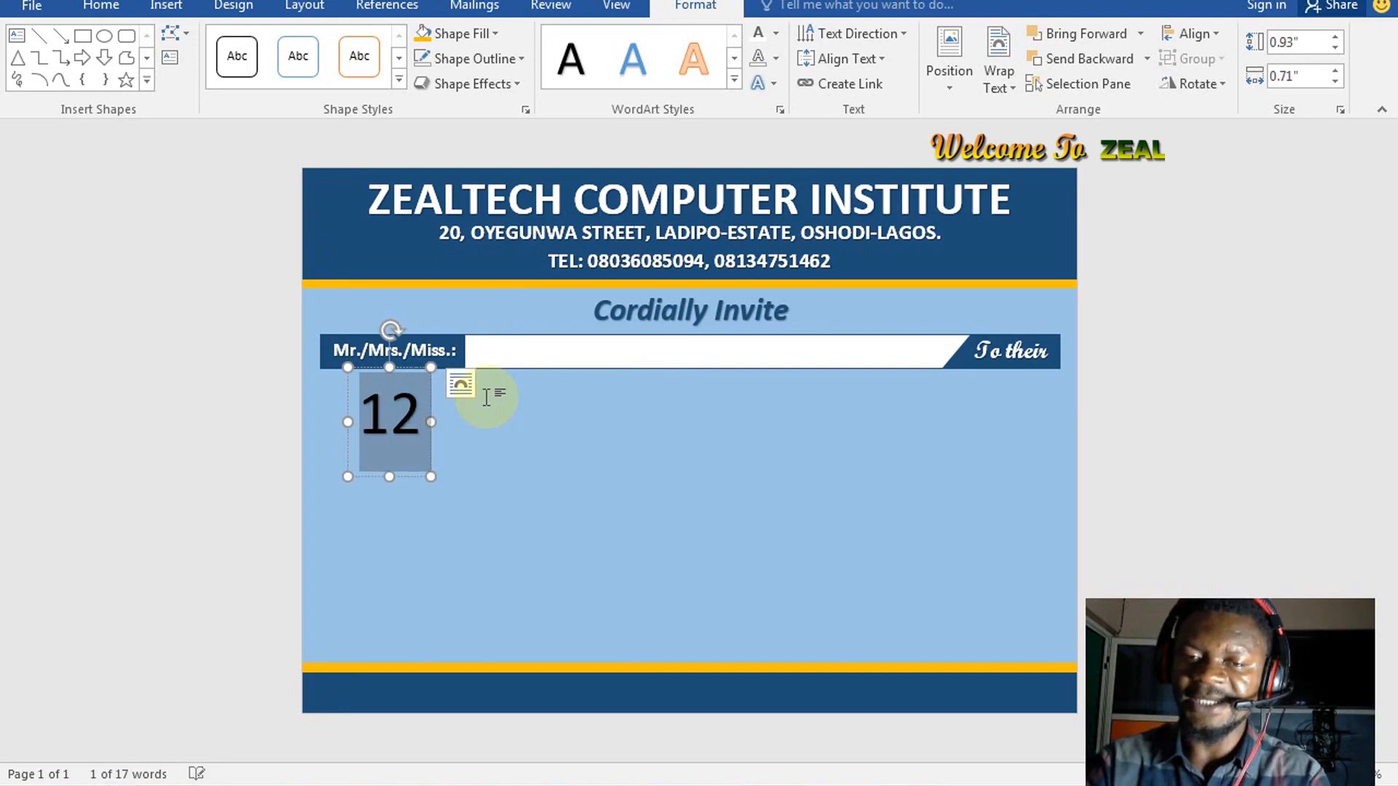
{"action": "key", "text": "ctrl+shift+period"}
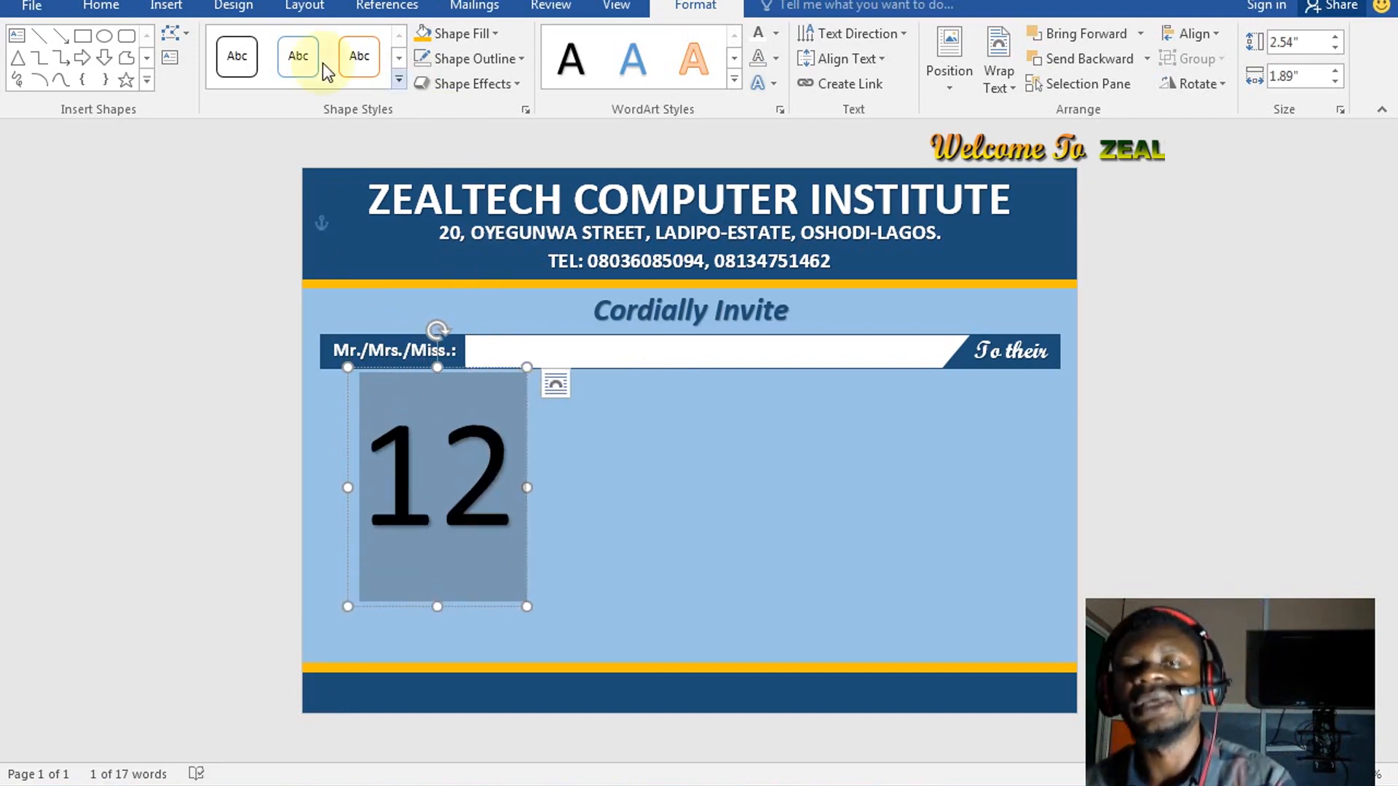
{"action": "left_click", "coordinate": [103, 7]}
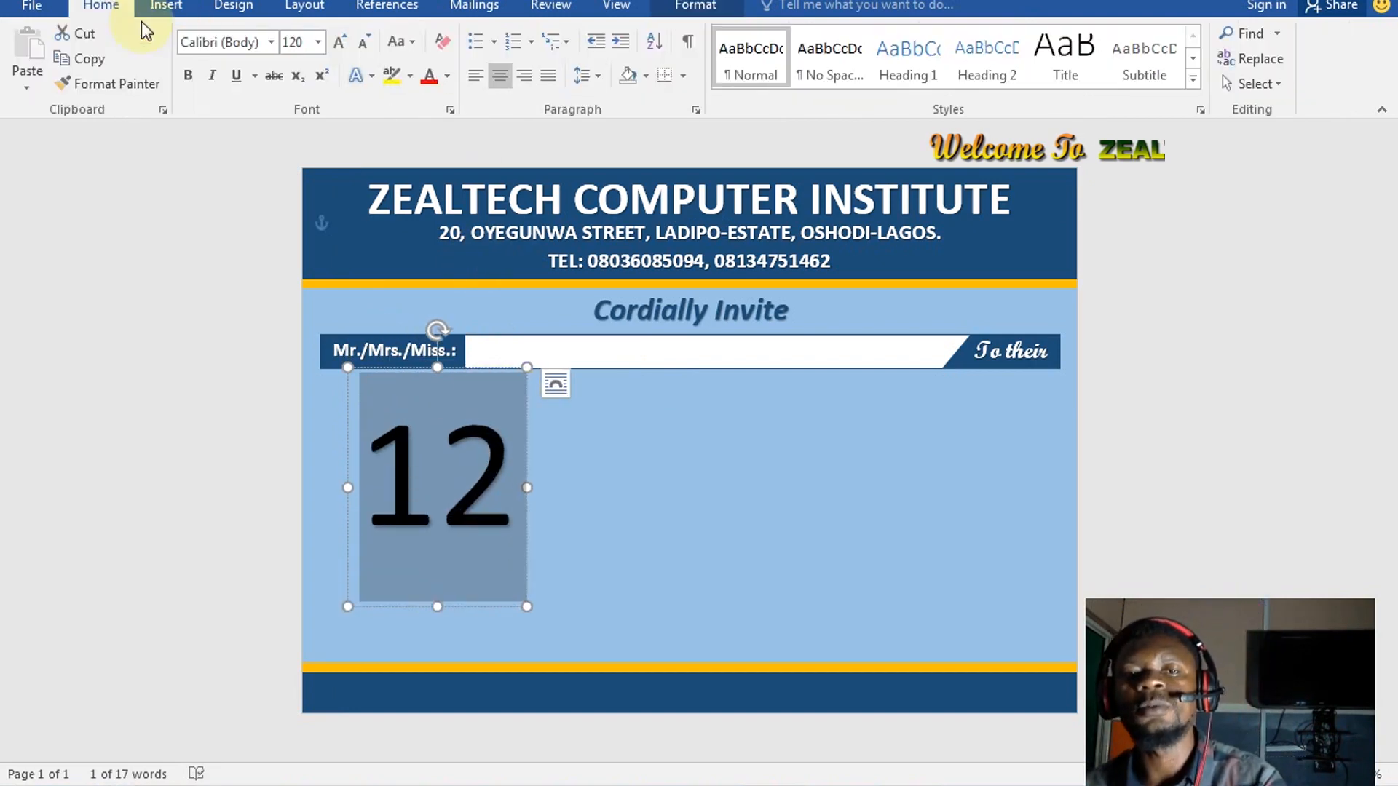
{"action": "left_click", "coordinate": [267, 43]}
{"action": "type", "text": "Ar"}
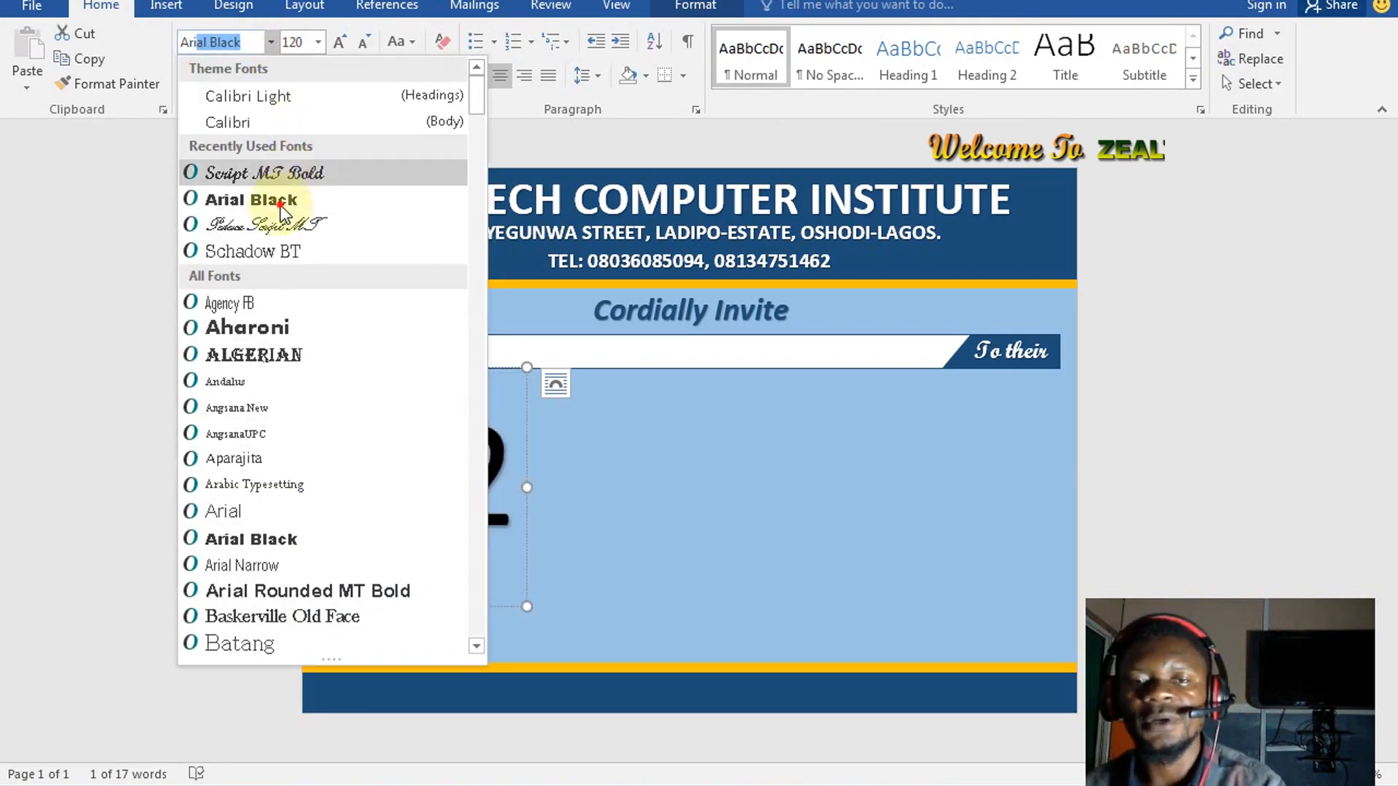
{"action": "key", "text": "Escape"}
{"action": "key", "text": "Return"}
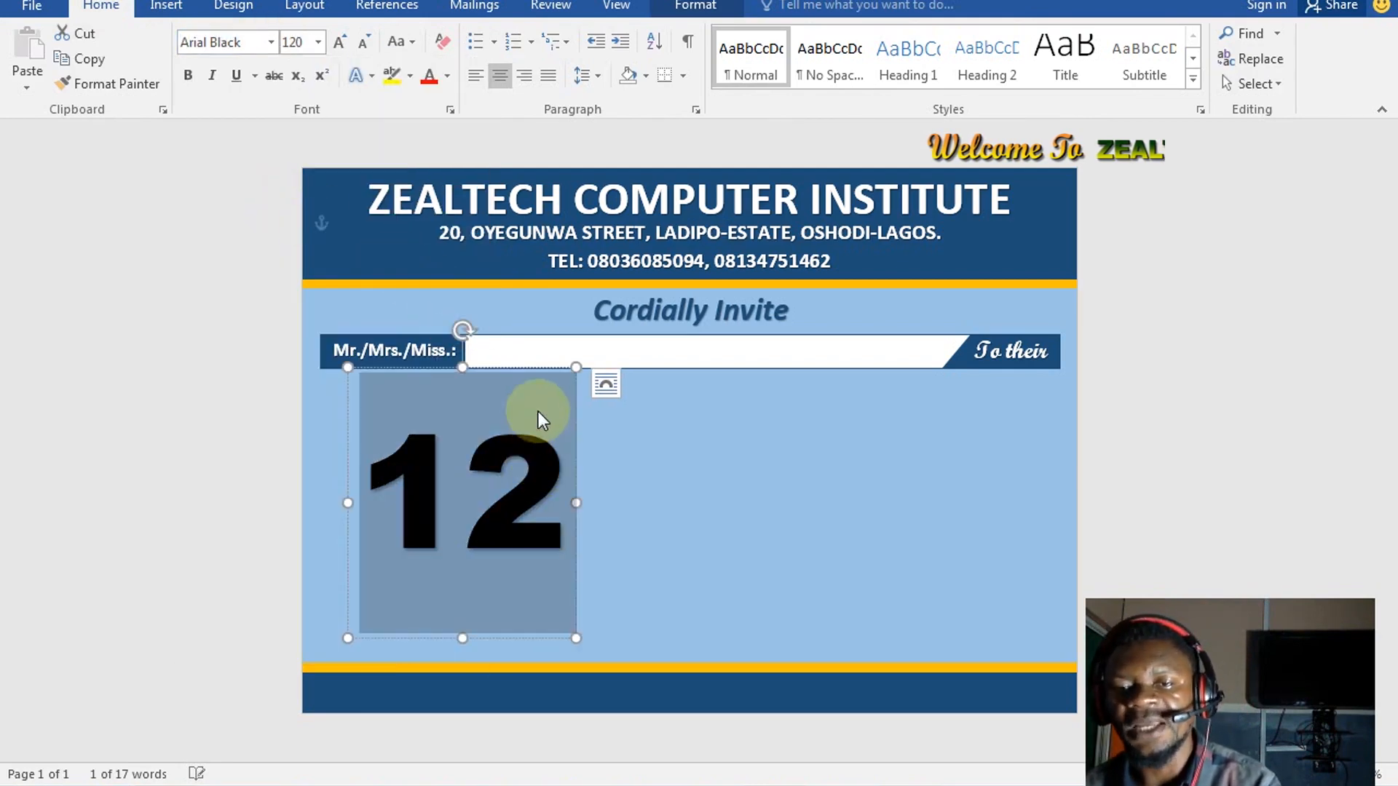
Move the 12 box to the page's left edge
{"action": "left_click", "coordinate": [606, 384]}
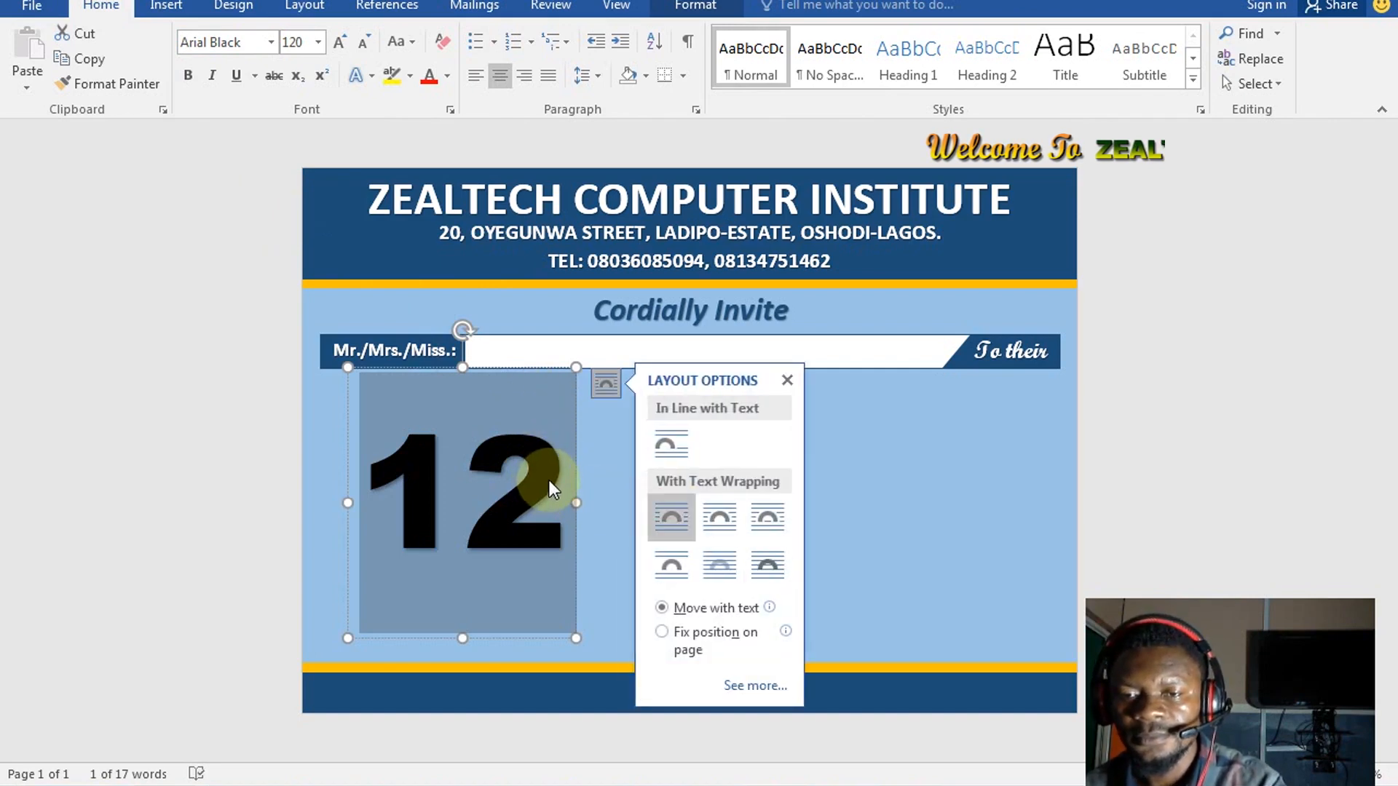
{"action": "left_click", "coordinate": [557, 475]}
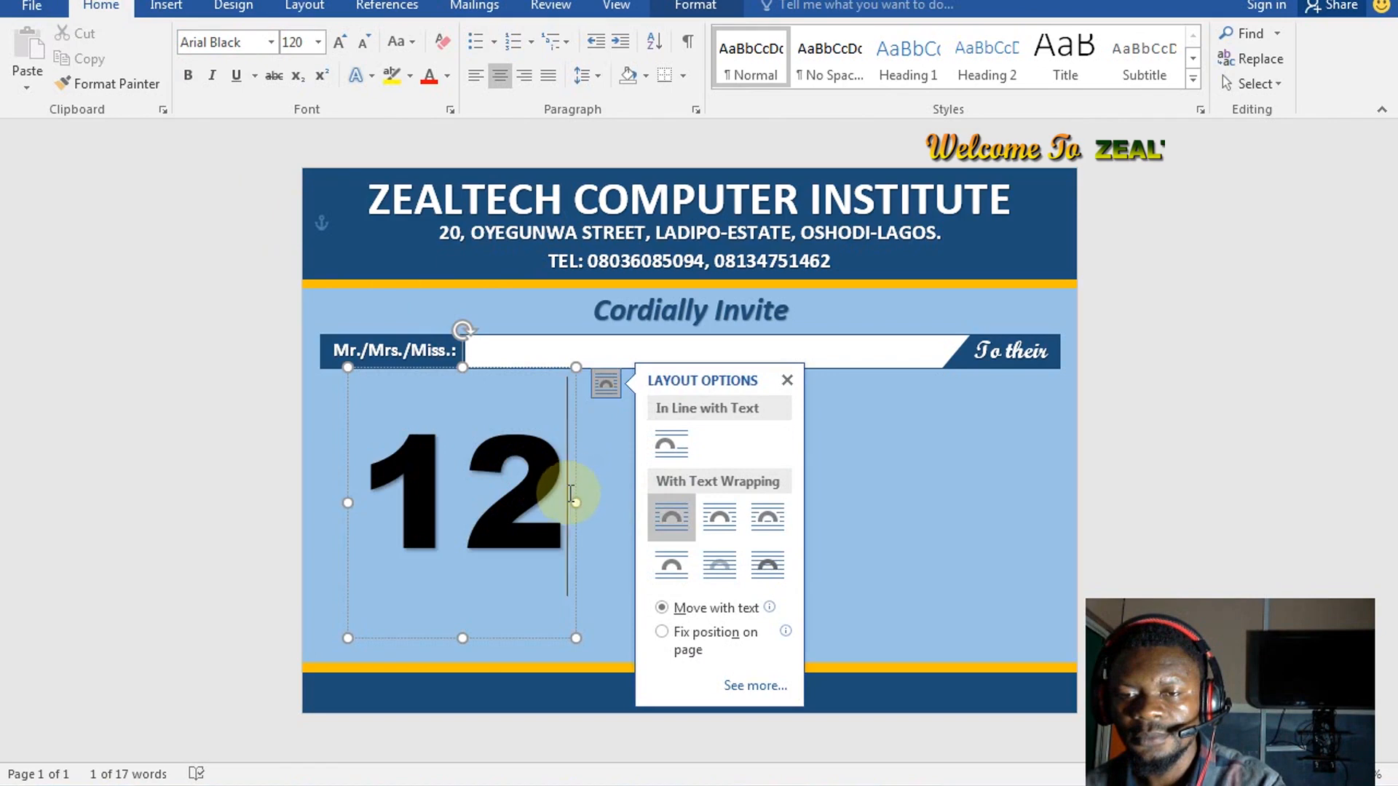
{"action": "left_click_drag", "start_coordinate": [577, 492], "coordinate": [527, 436]}
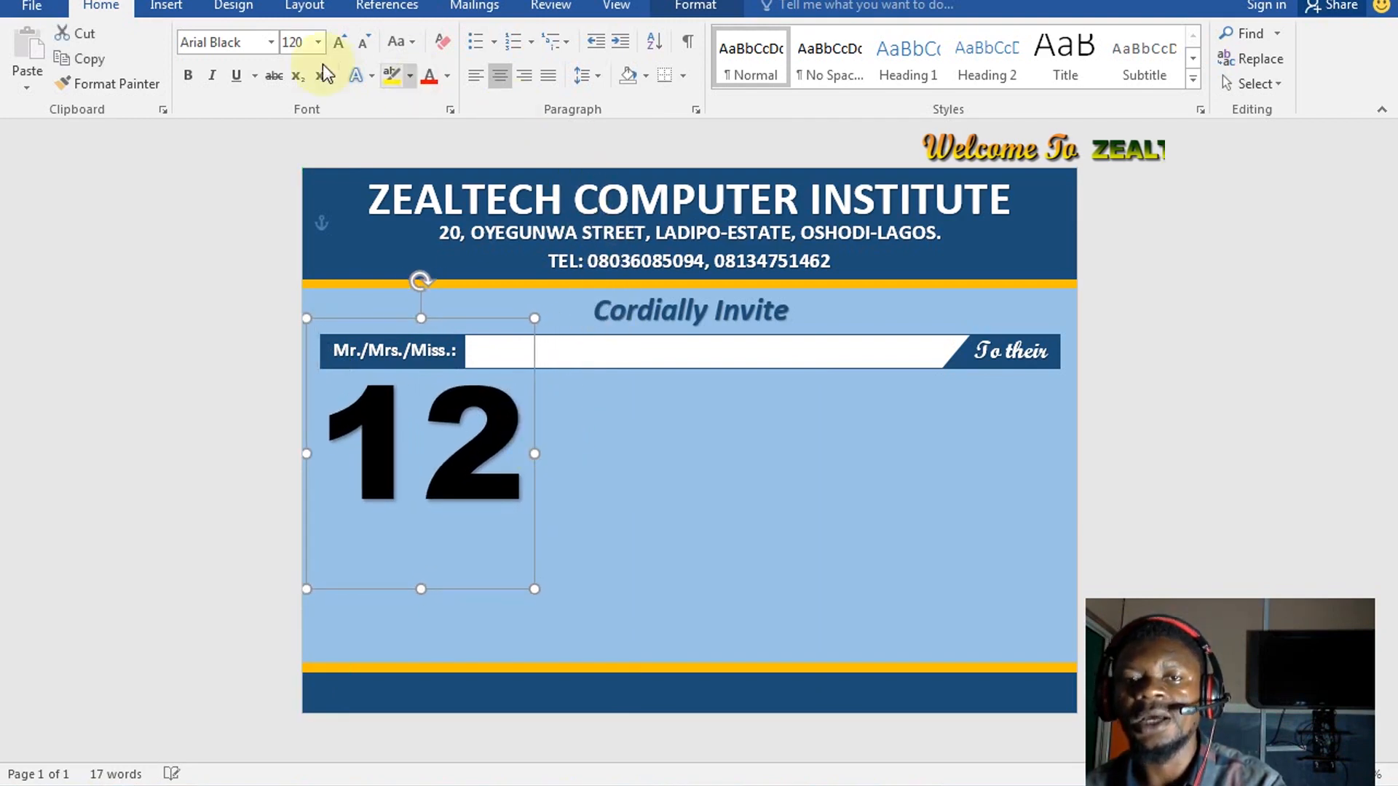
Make the 12 italic with dark blue text fill, and Ctrl-drag a copy near the page centre
{"action": "left_click", "coordinate": [217, 76]}
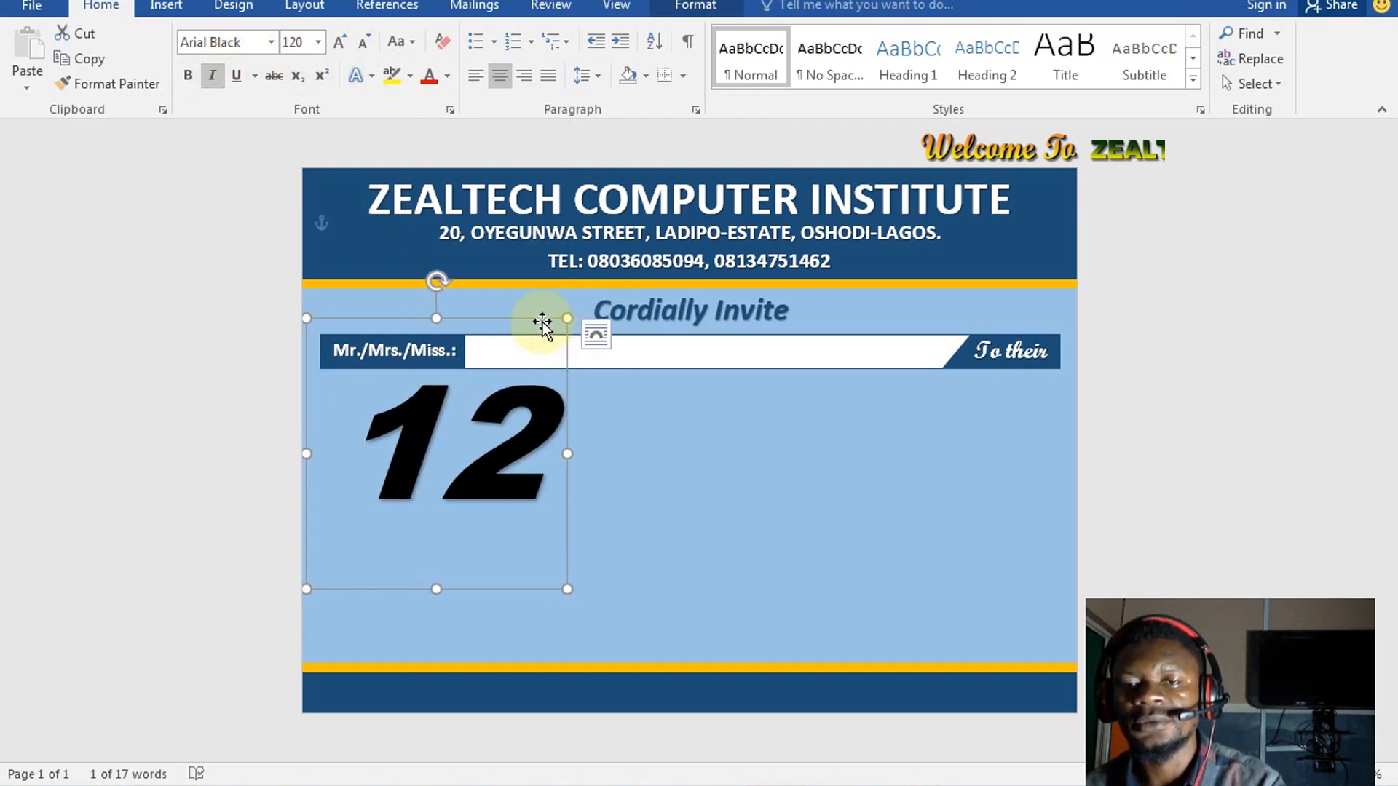
{"action": "left_click_drag", "start_coordinate": [536, 321], "coordinate": [510, 319]}
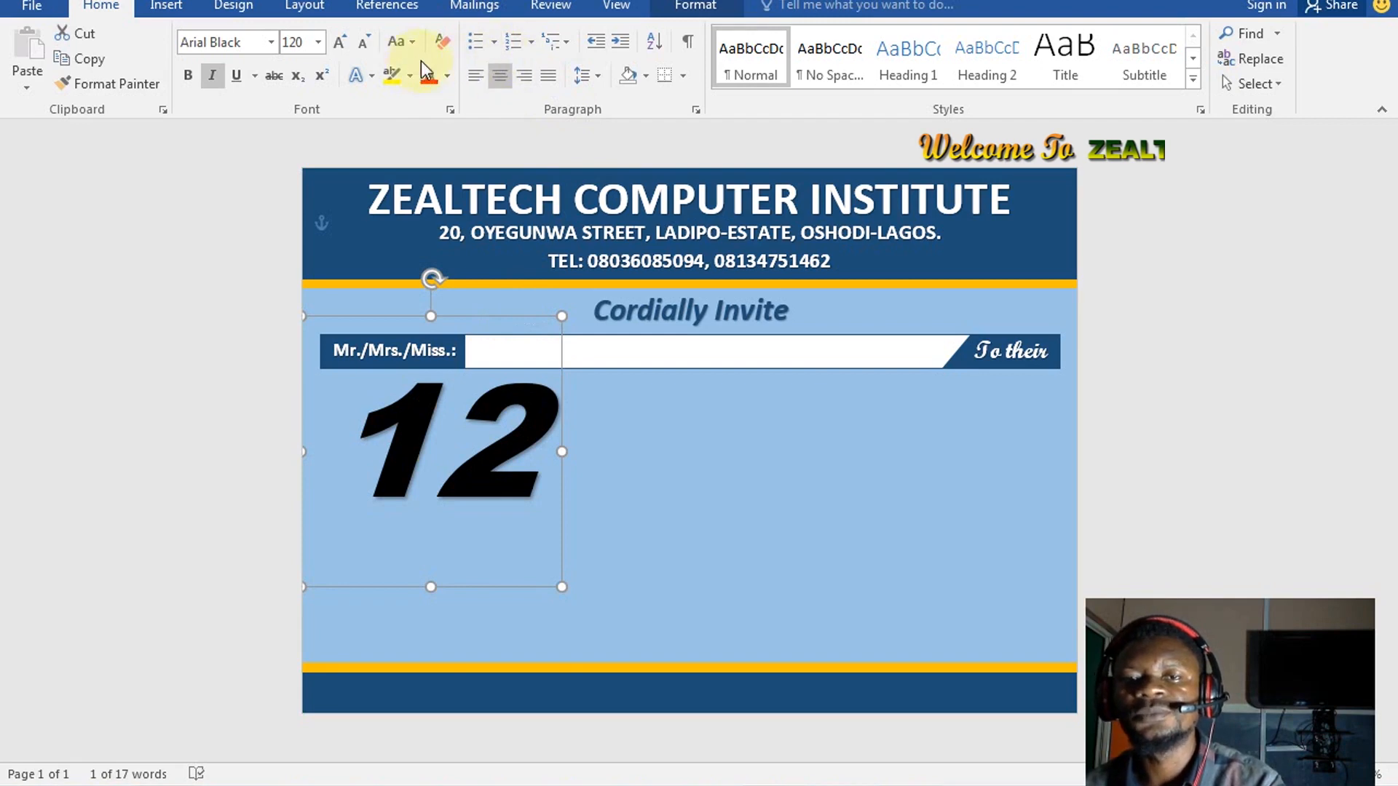
{"action": "left_click", "coordinate": [676, 10]}
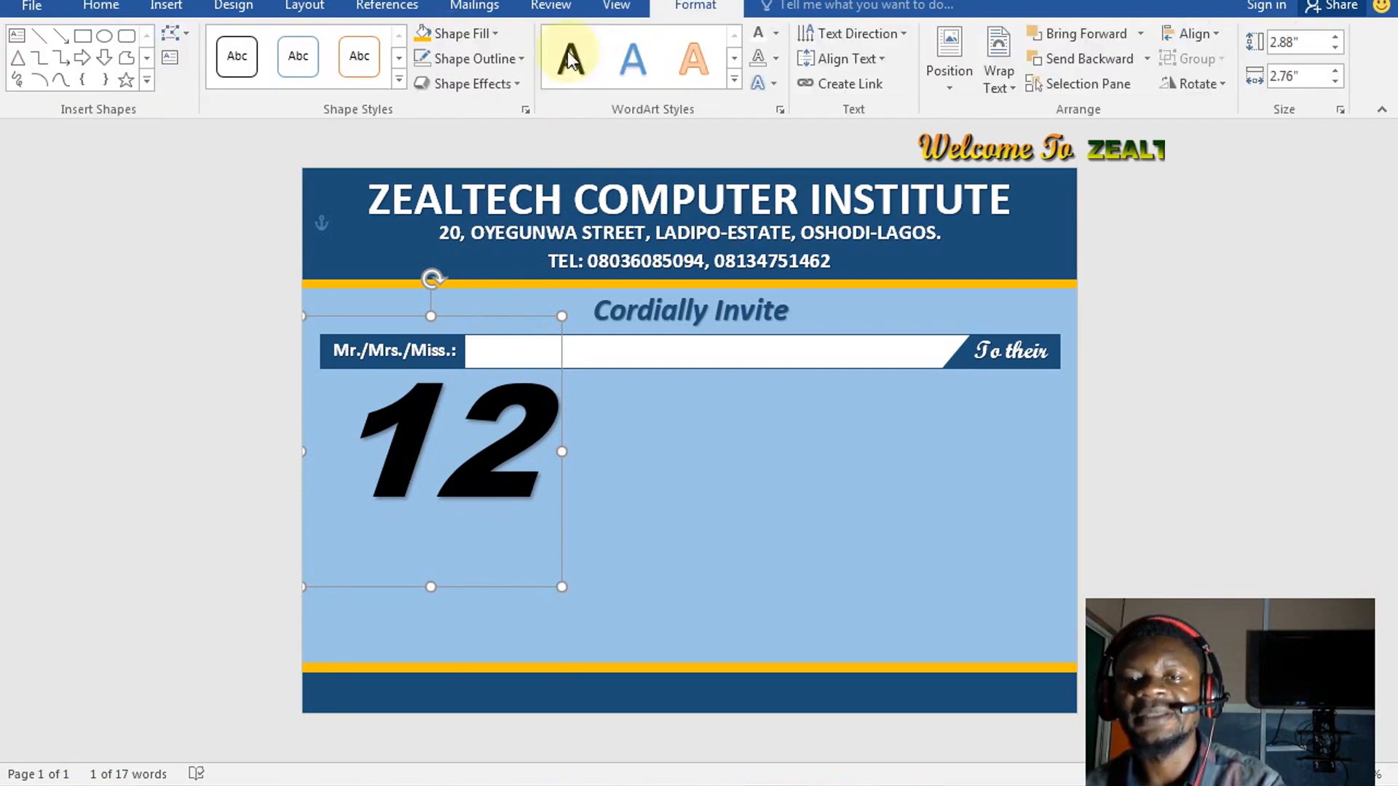
{"action": "left_click", "coordinate": [777, 35]}
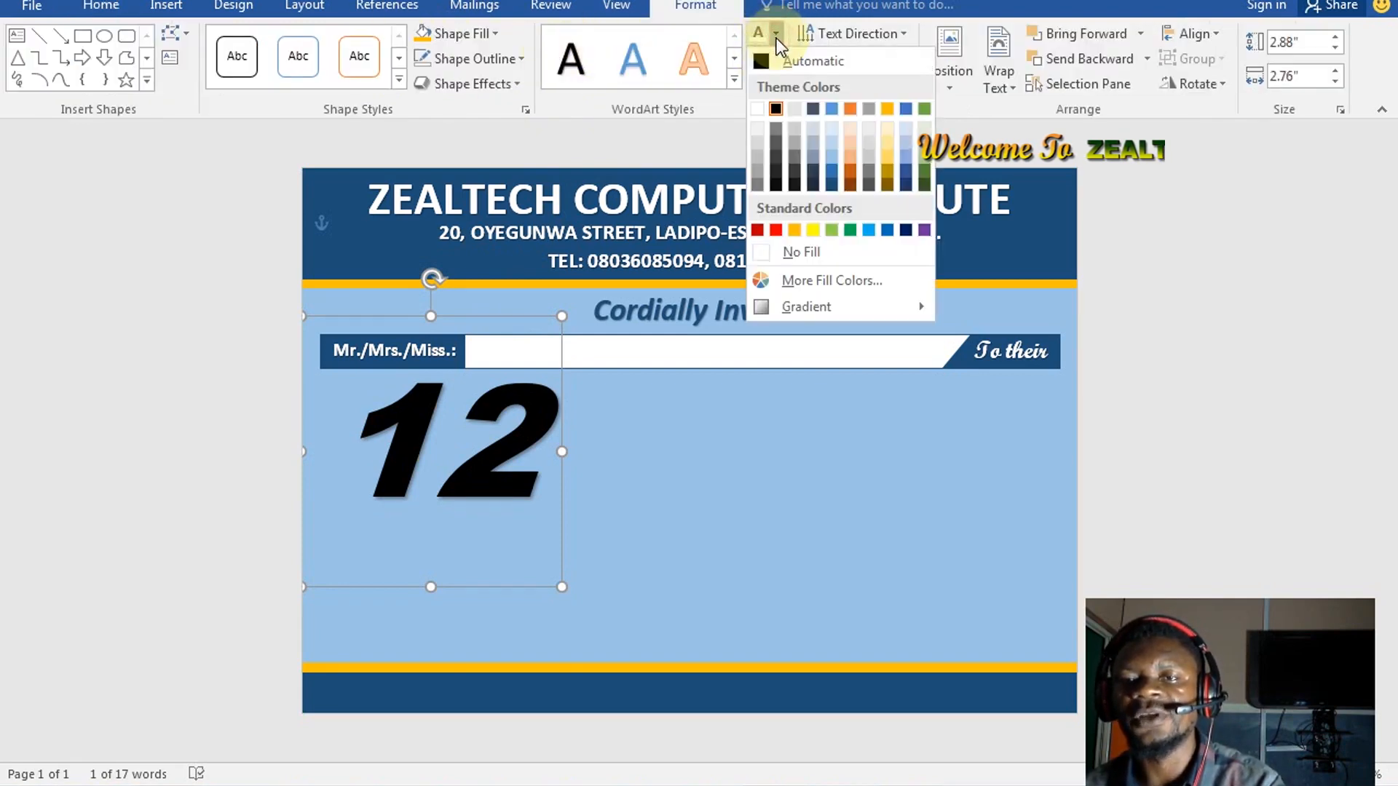
{"action": "left_click", "coordinate": [907, 232]}
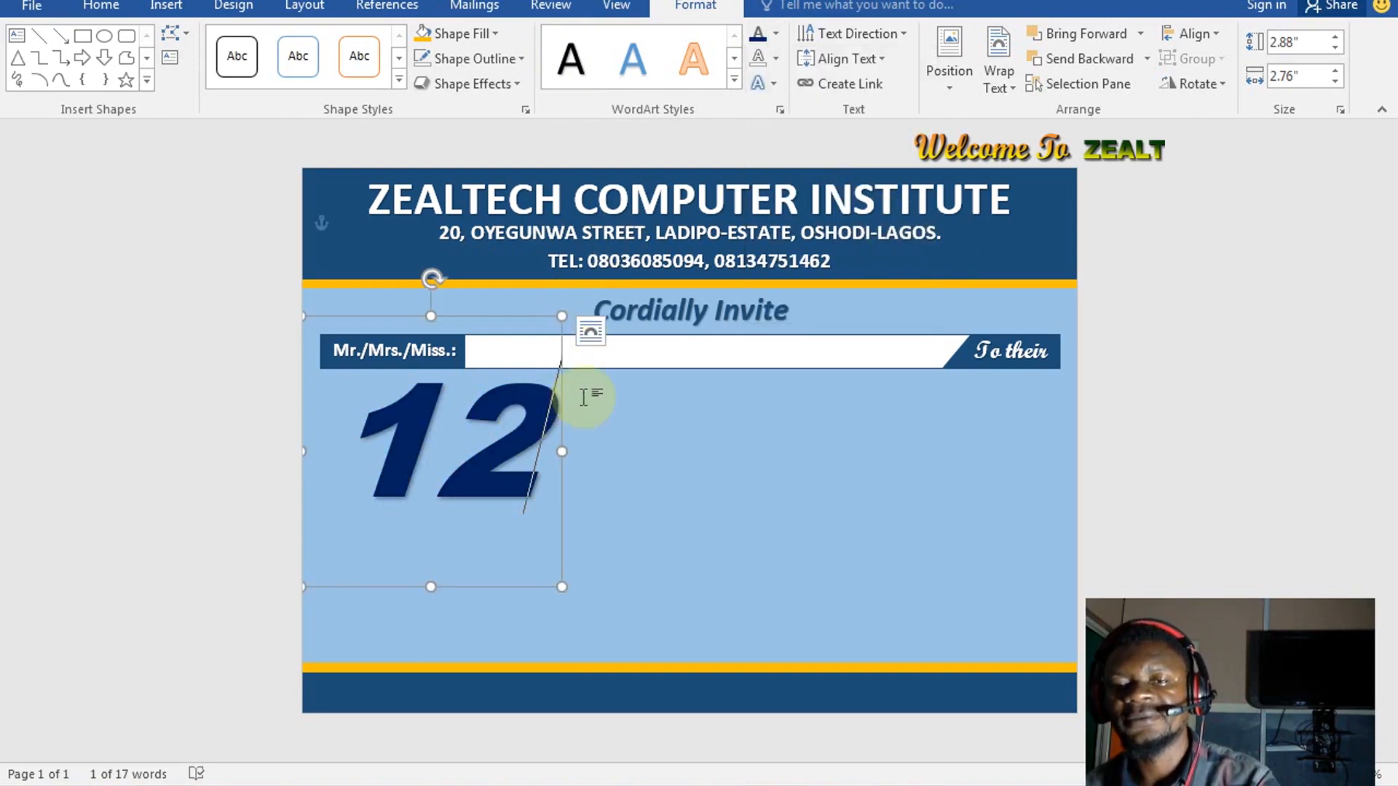
{"action": "left_click", "coordinate": [562, 386]}
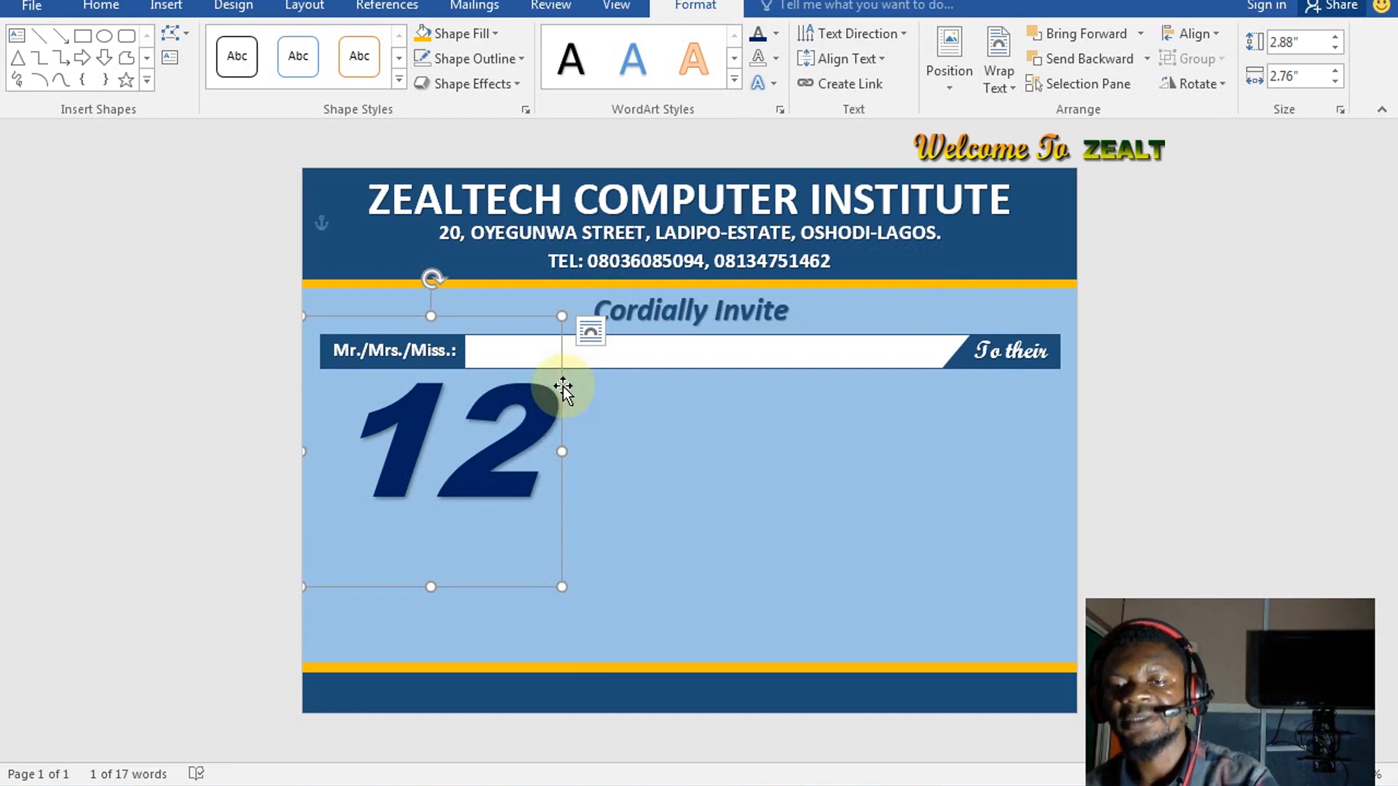
{"action": "left_click_drag", "start_coordinate": [566, 388], "coordinate": [524, 454]}
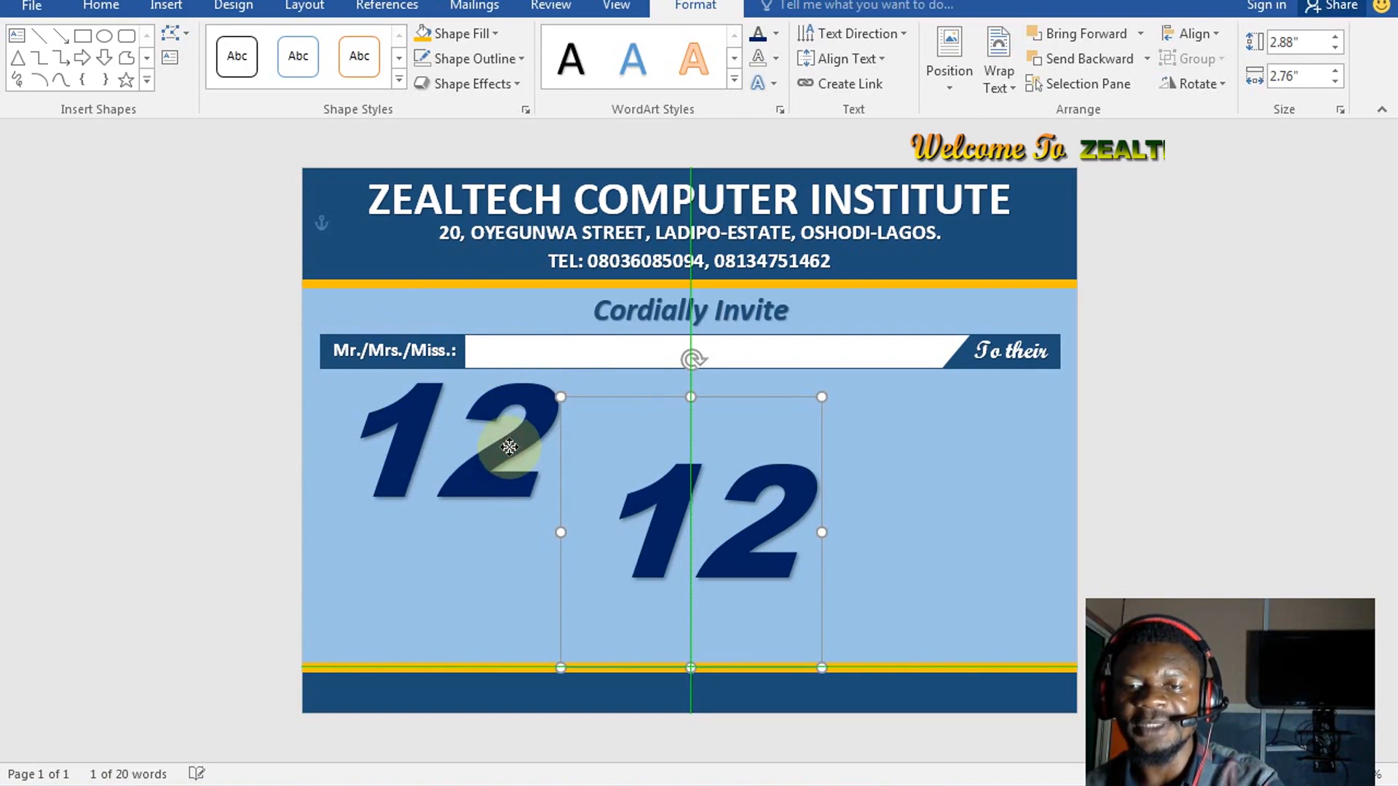
Recolour the left 12's text fill gold
{"action": "left_click", "coordinate": [509, 447]}
{"action": "double_click", "coordinate": [536, 422]}
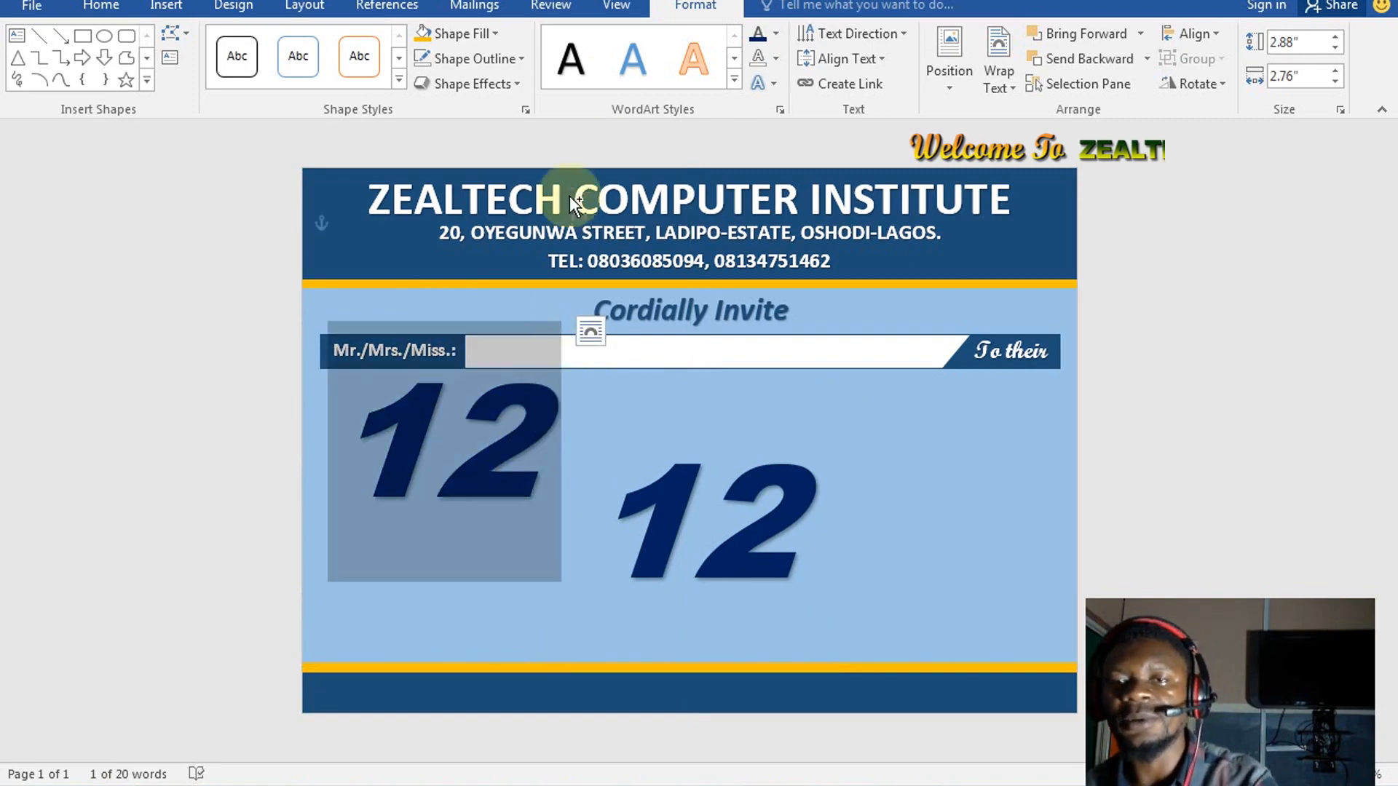
{"action": "left_click", "coordinate": [773, 33]}
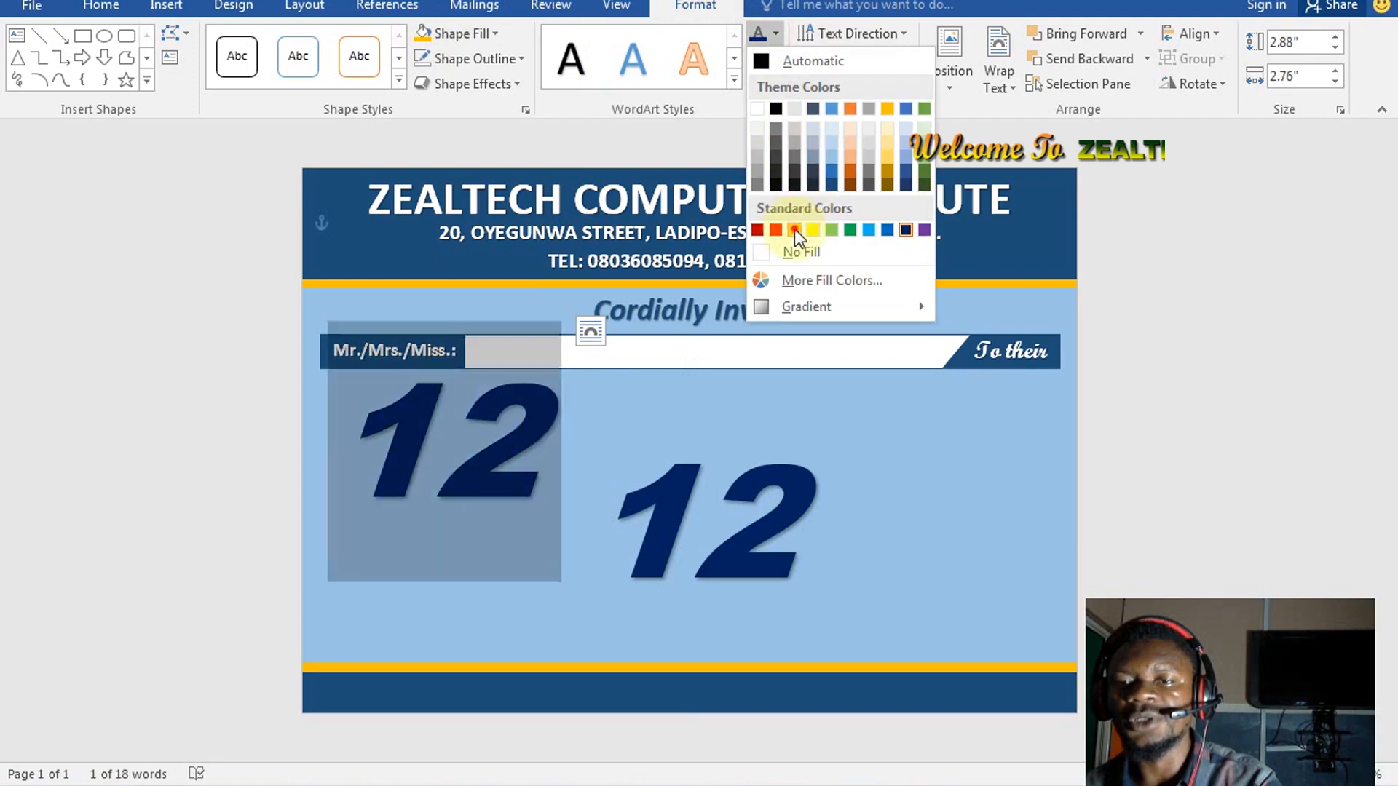
{"action": "left_click", "coordinate": [689, 407]}
{"action": "key", "text": "ctrl+z"}
Place the caret within the centred 12 and briefly select its 2
{"action": "left_click", "coordinate": [745, 495]}
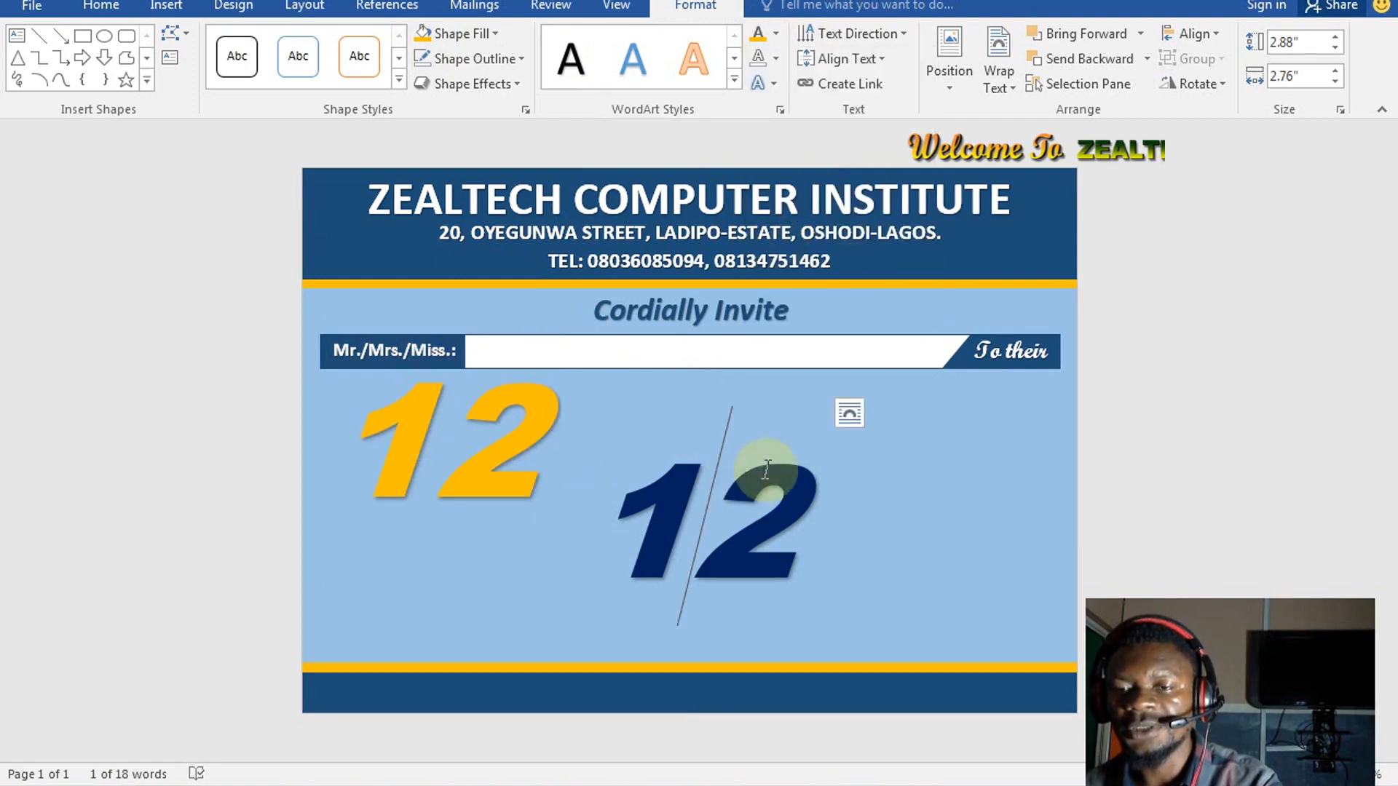
{"action": "left_click", "coordinate": [795, 460]}
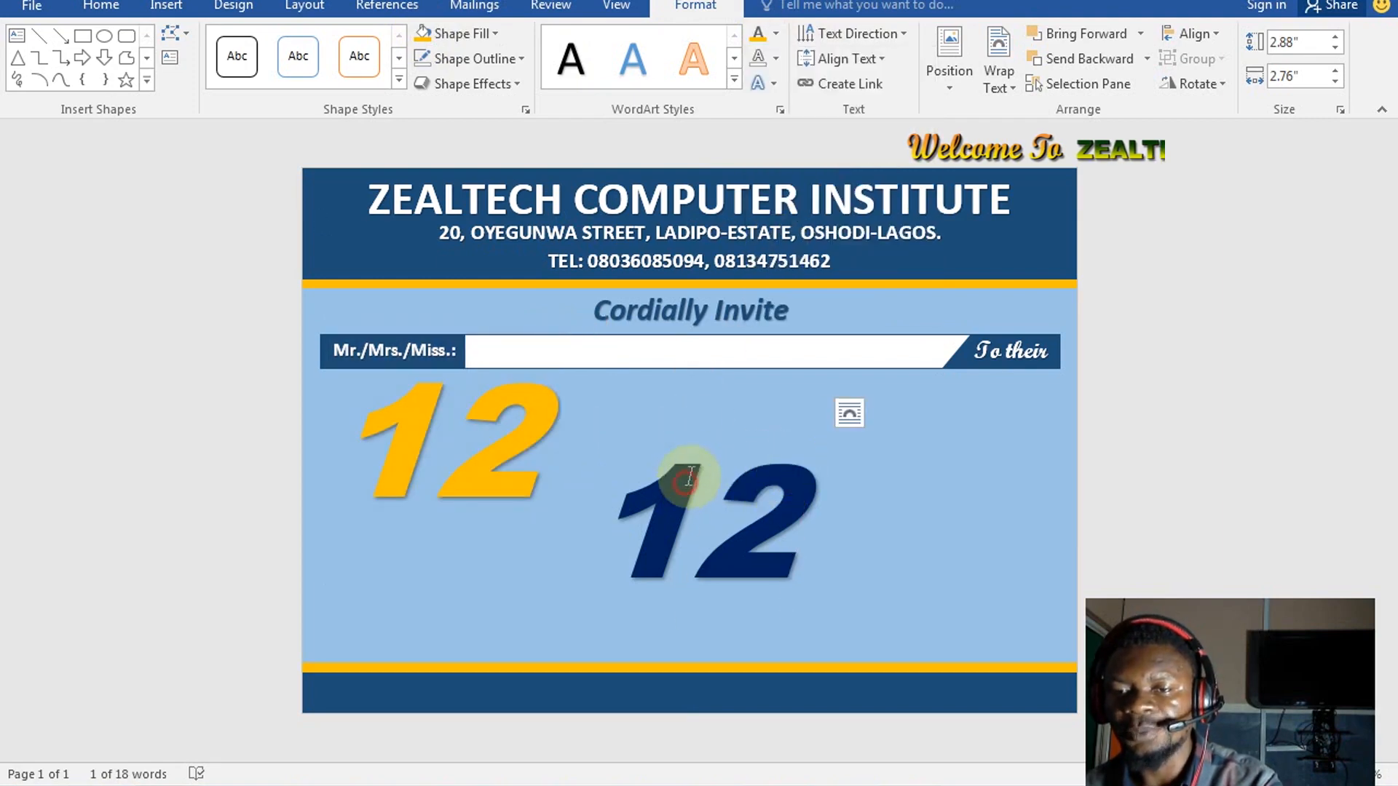
{"action": "left_click", "coordinate": [686, 474]}
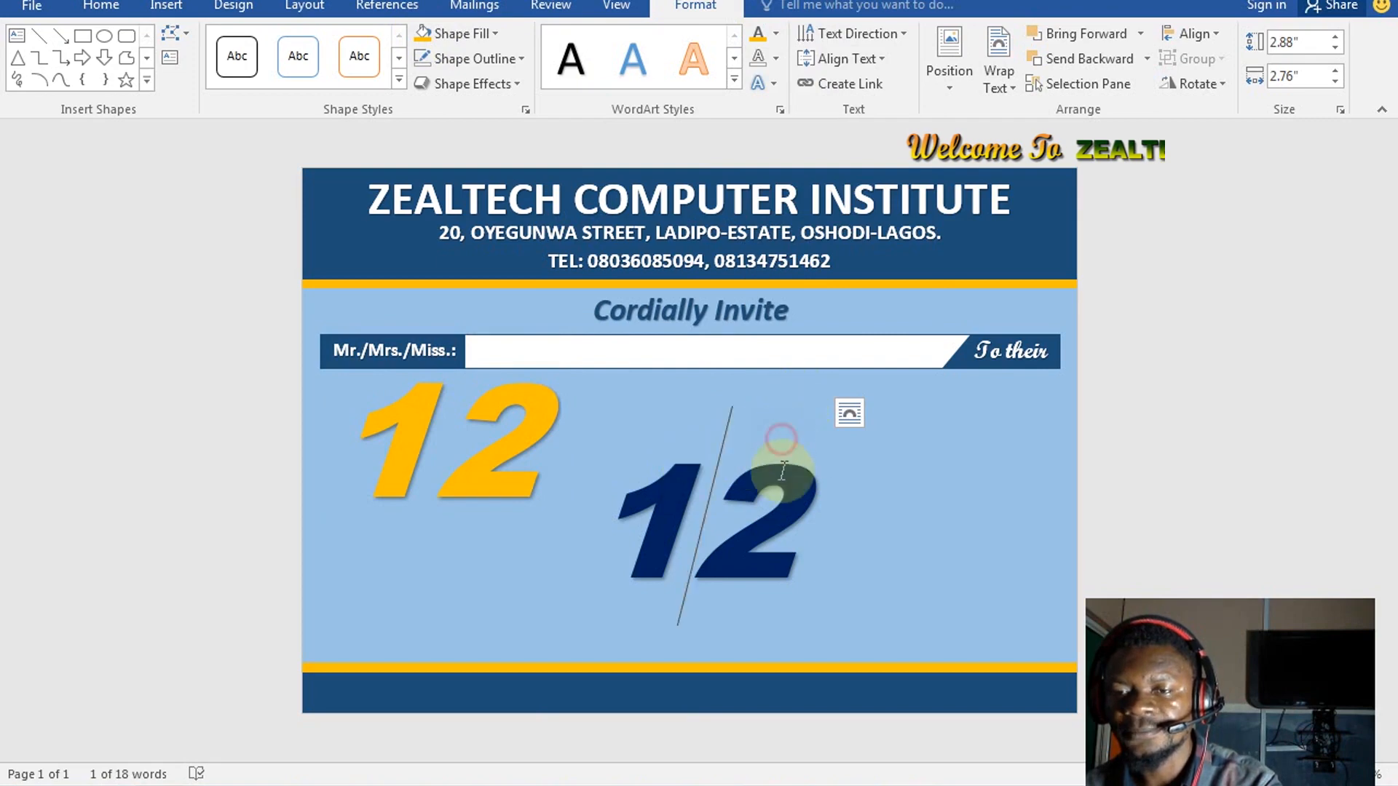
{"action": "left_click", "coordinate": [783, 518]}
{"action": "left_click_drag", "start_coordinate": [725, 512], "coordinate": [693, 499]}
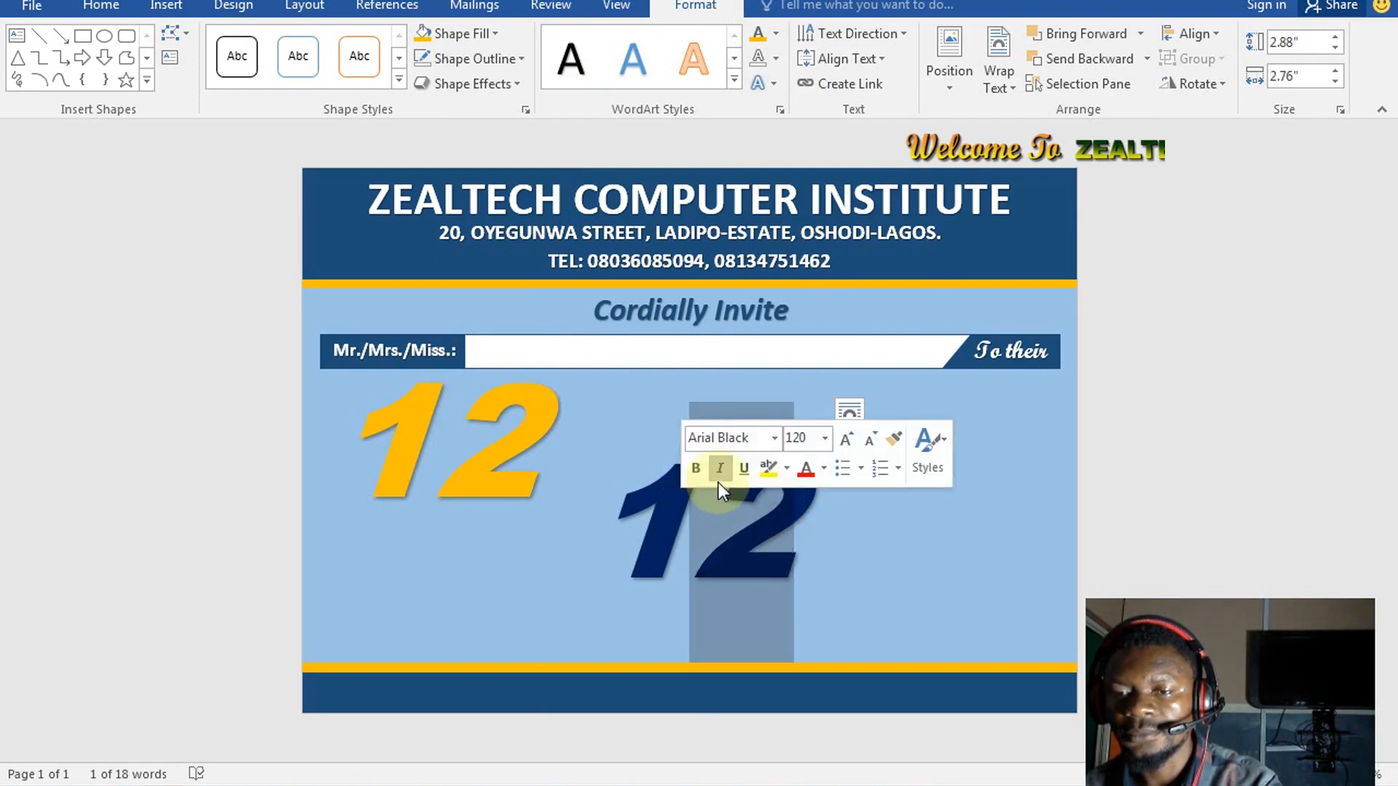
{"action": "left_click", "coordinate": [688, 527]}
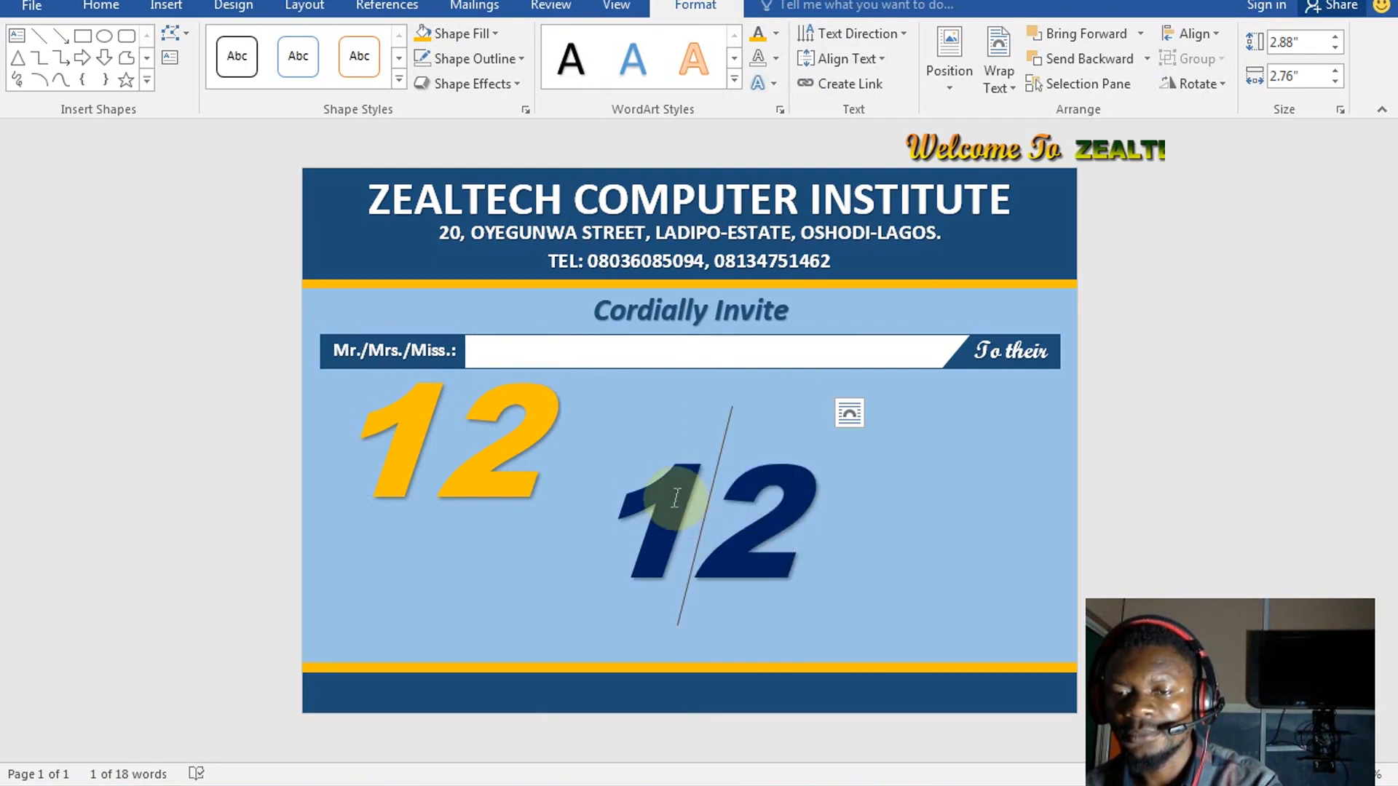
Move the whole blue 12 object on top of the gold 12
{"action": "left_click", "coordinate": [623, 497]}
{"action": "left_click", "coordinate": [721, 506]}
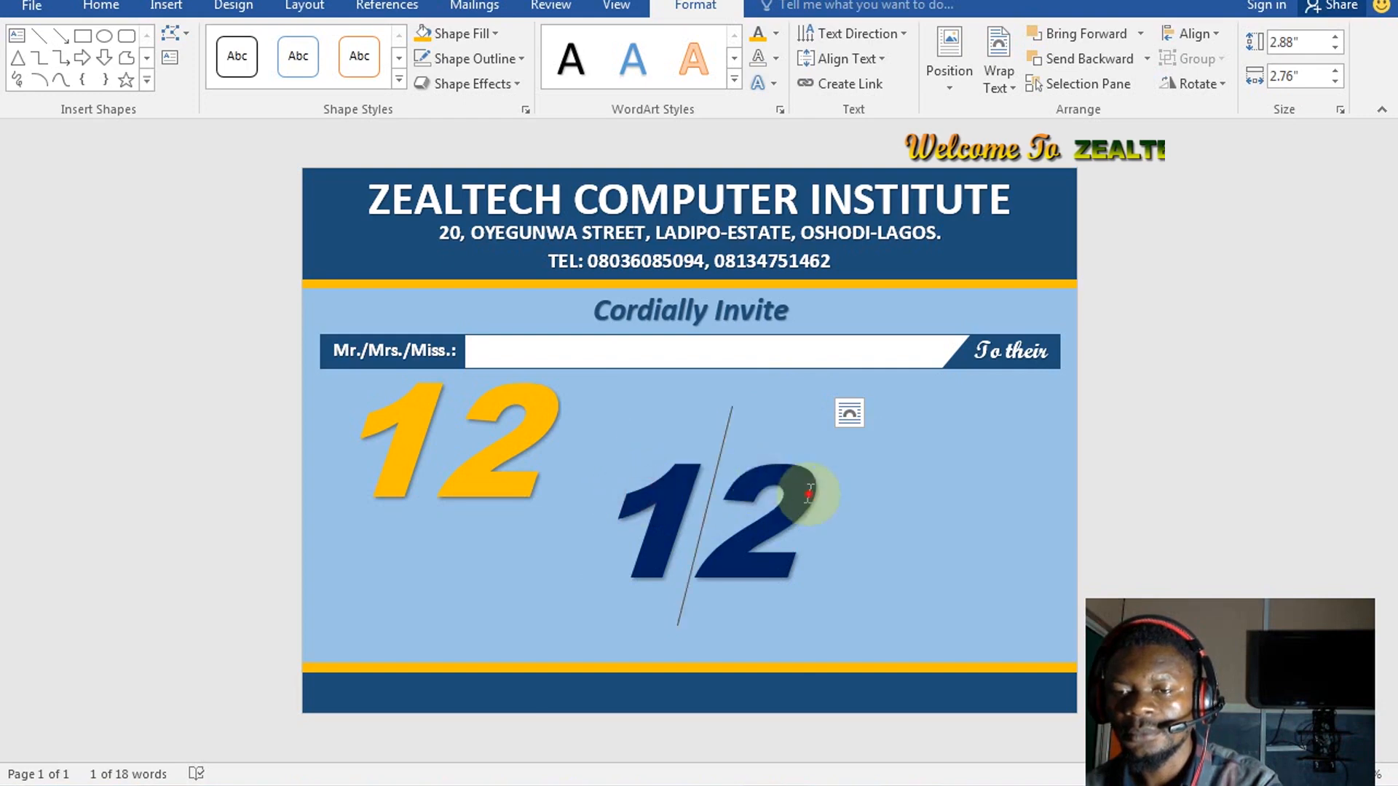
{"action": "left_click", "coordinate": [869, 490]}
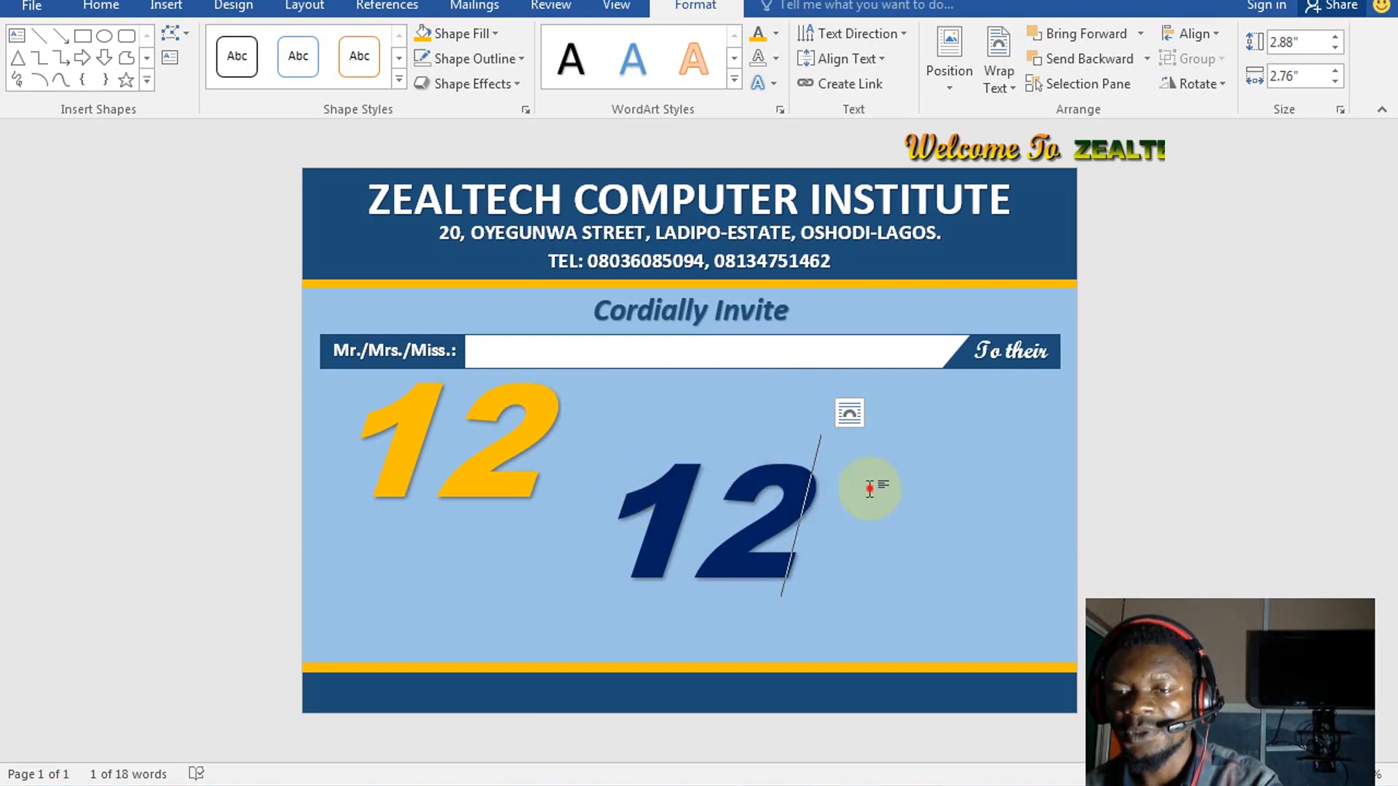
{"action": "left_click", "coordinate": [730, 418]}
{"action": "left_click", "coordinate": [740, 399]}
{"action": "left_click_drag", "start_coordinate": [740, 399], "coordinate": [480, 318]}
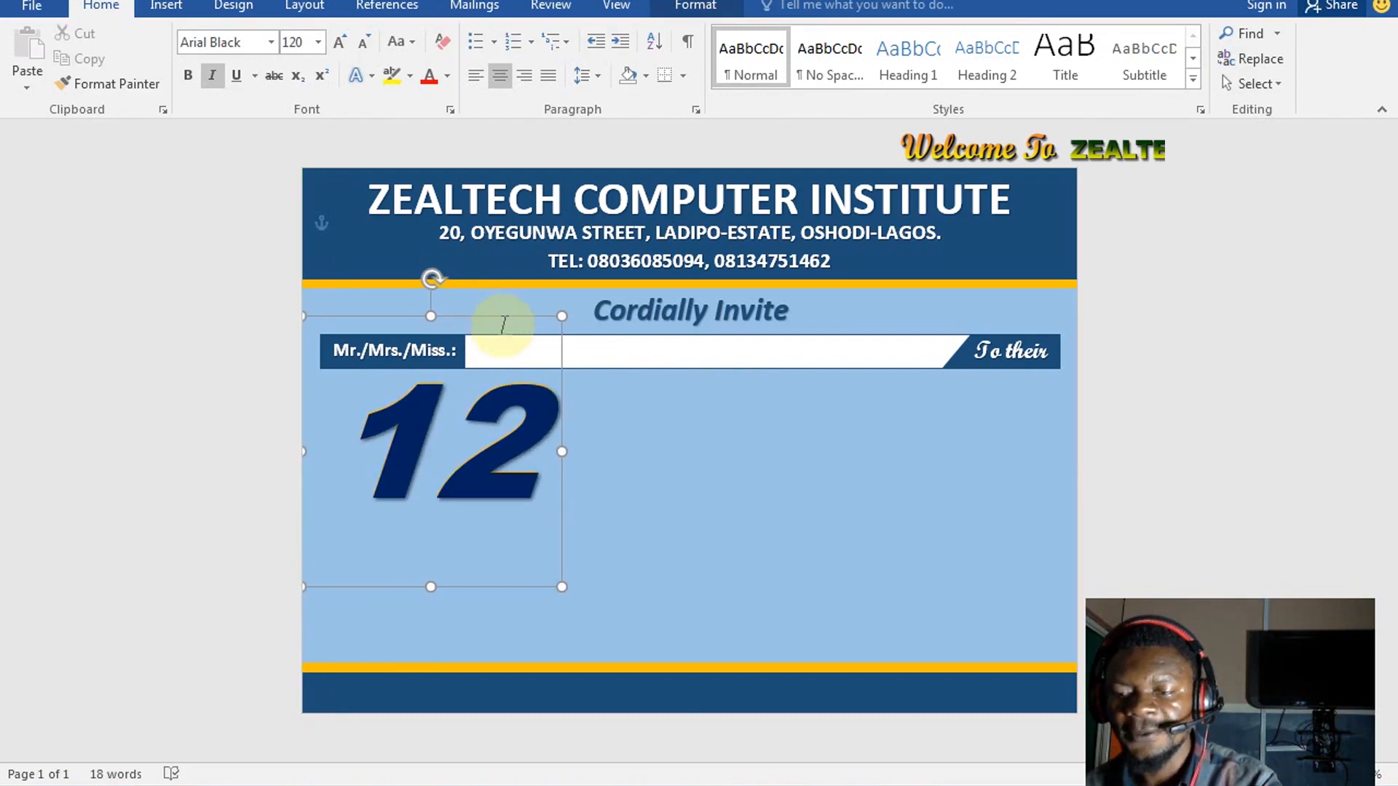
Nudge the blue 12 with arrow keys so a gold edge shows, and bring up Text Outline colours
{"action": "key", "text": "Down"}
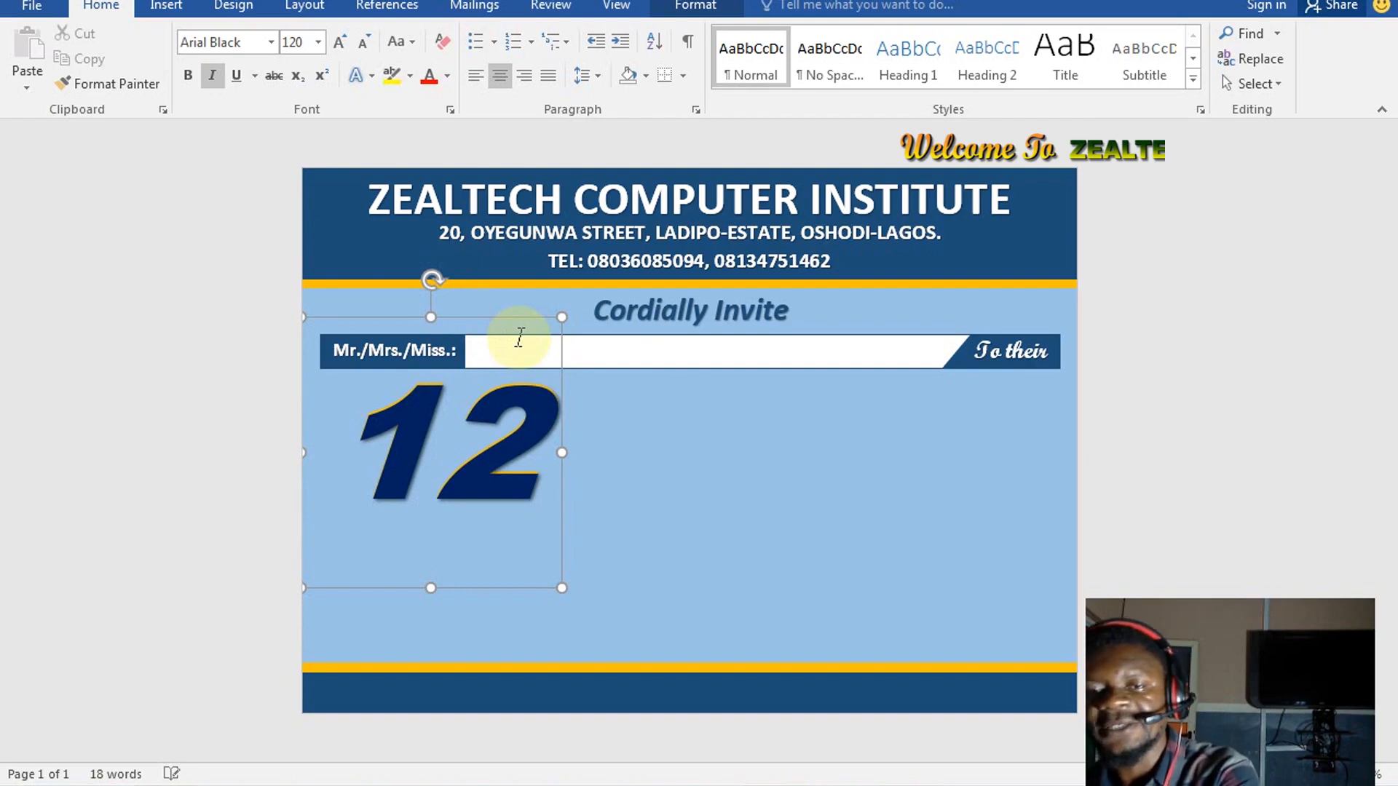
{"action": "key", "text": "Right"}
{"action": "key", "text": "Right"}
{"action": "key", "text": "Right"}
{"action": "key", "text": "Right"}
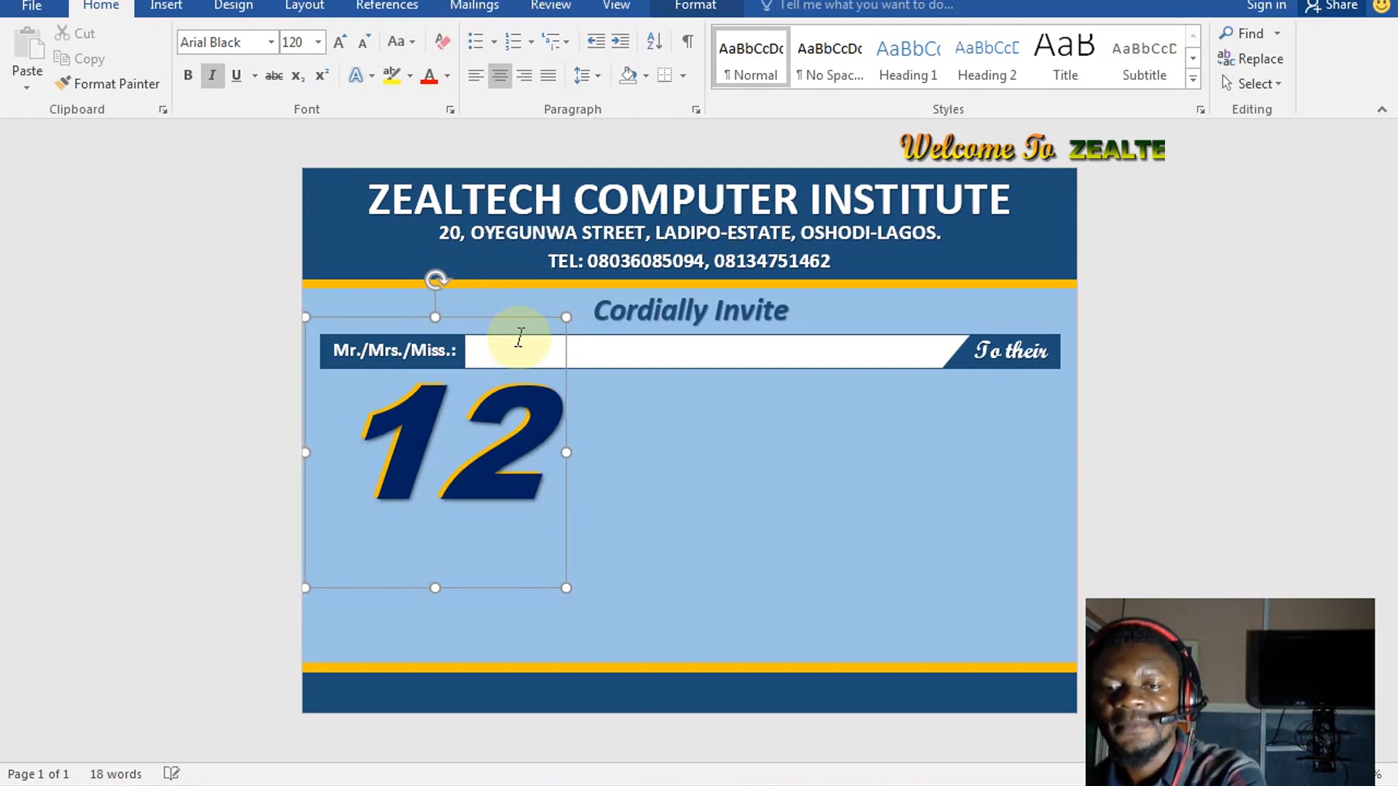
{"action": "key", "text": "Right"}
{"action": "key", "text": "Right"}
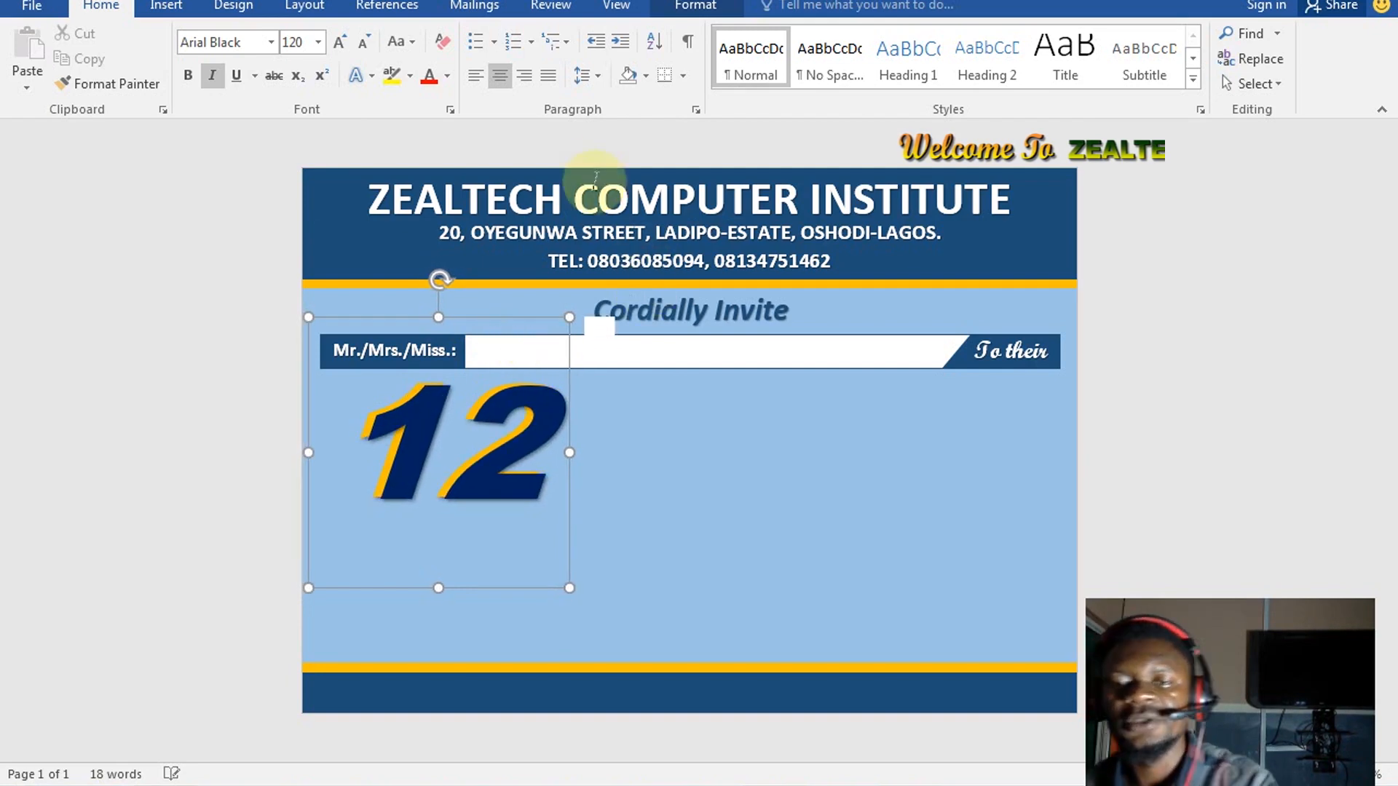
{"action": "key", "text": "Right"}
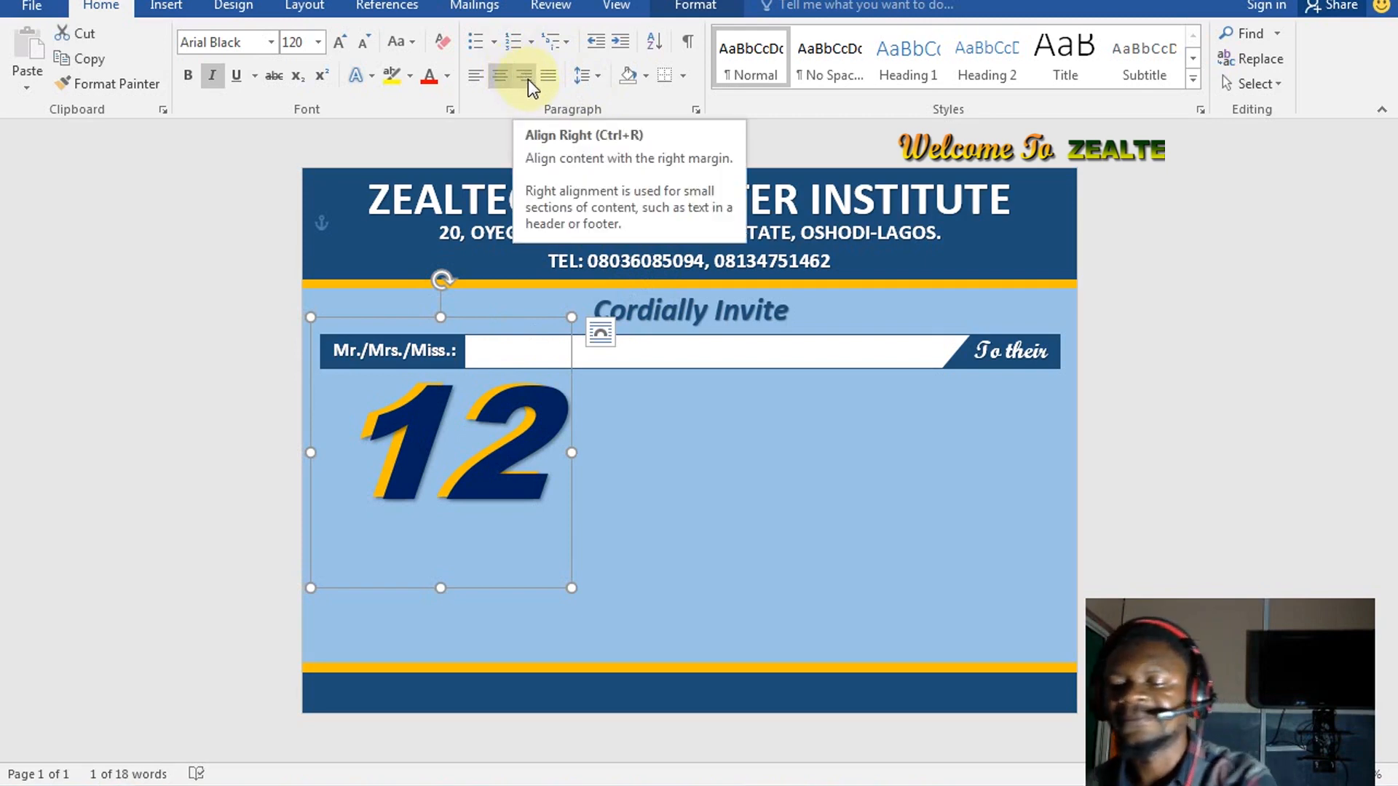
{"action": "key", "text": "Left"}
{"action": "key", "text": "Left"}
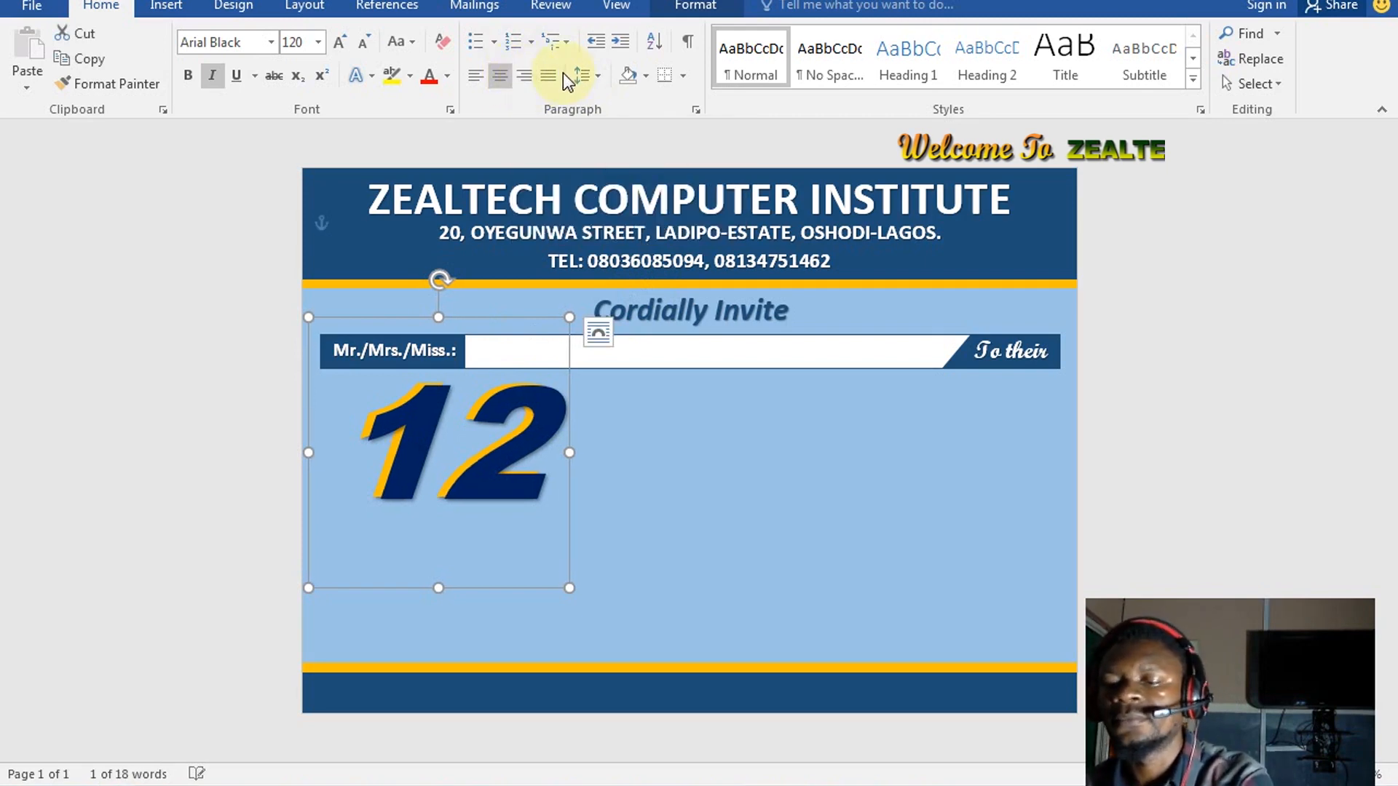
{"action": "key", "text": "Left"}
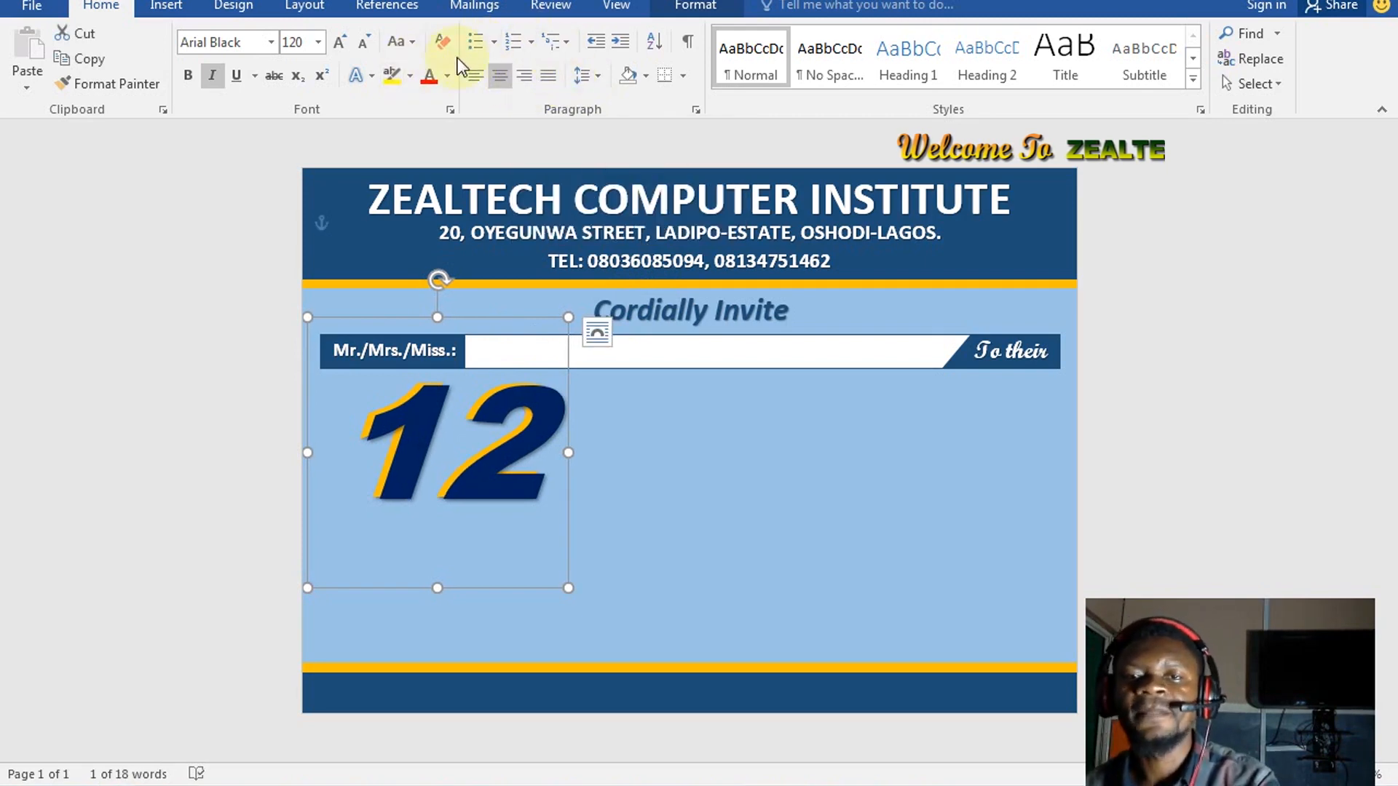
{"action": "left_click", "coordinate": [696, 7]}
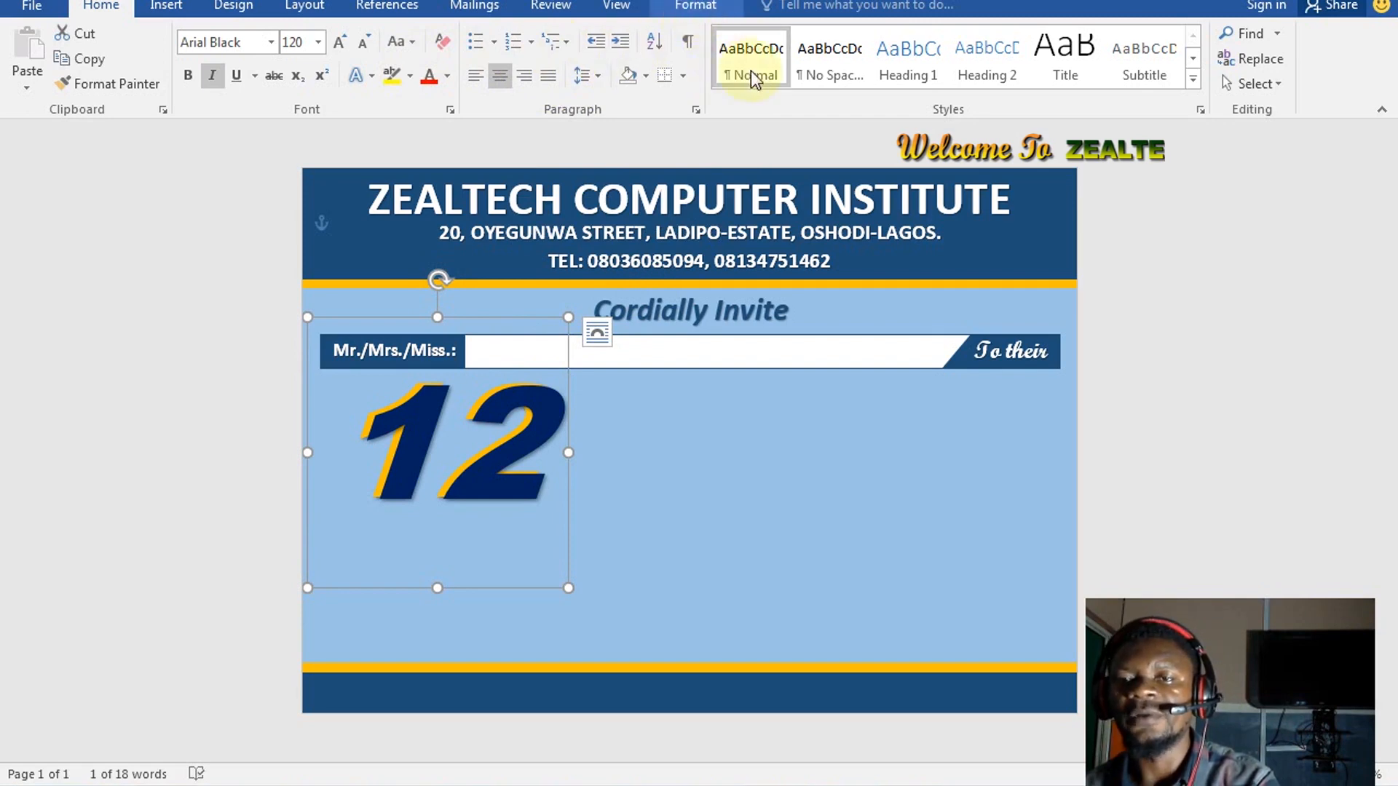
{"action": "left_click", "coordinate": [770, 66]}
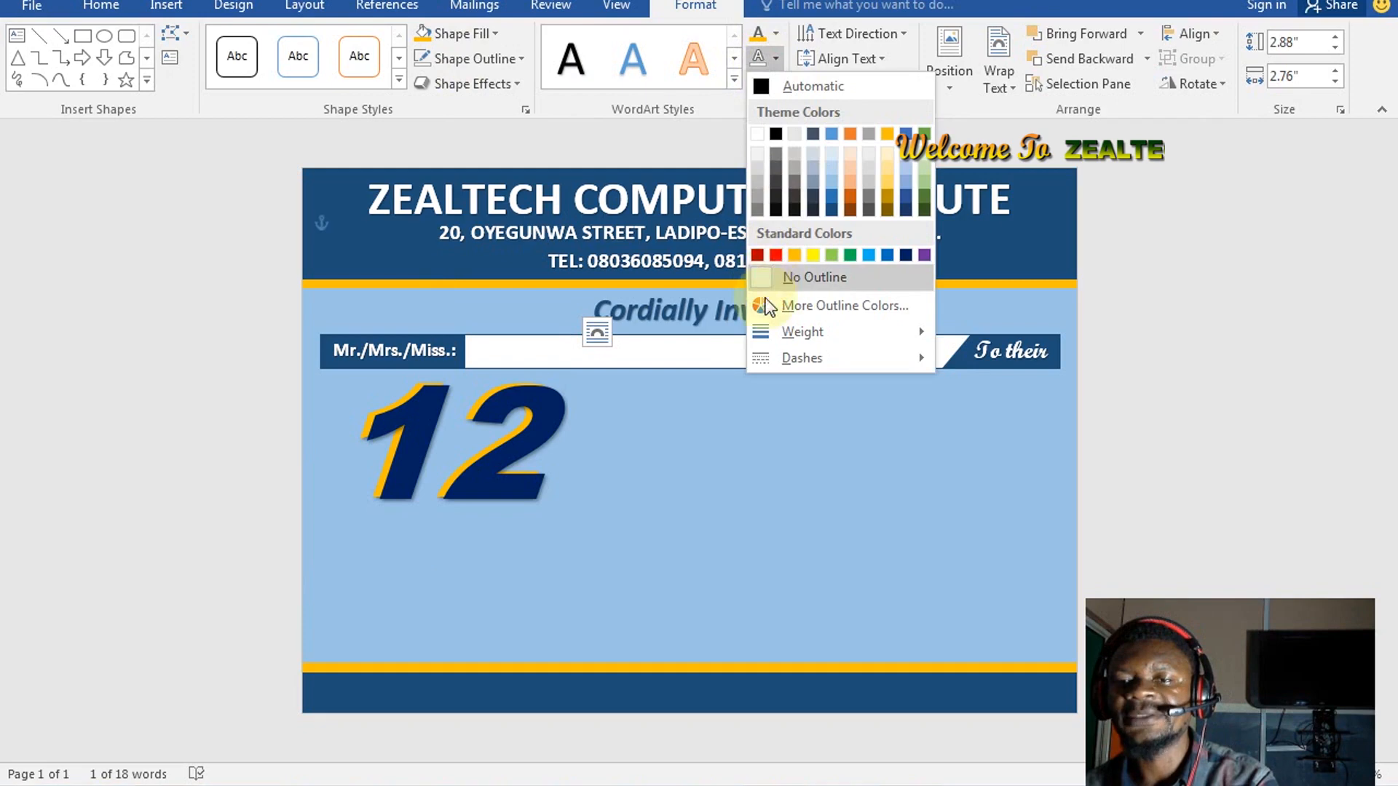
Give the 12 lettering a gold text outline with 1½ pt weight
{"action": "left_click", "coordinate": [759, 133]}
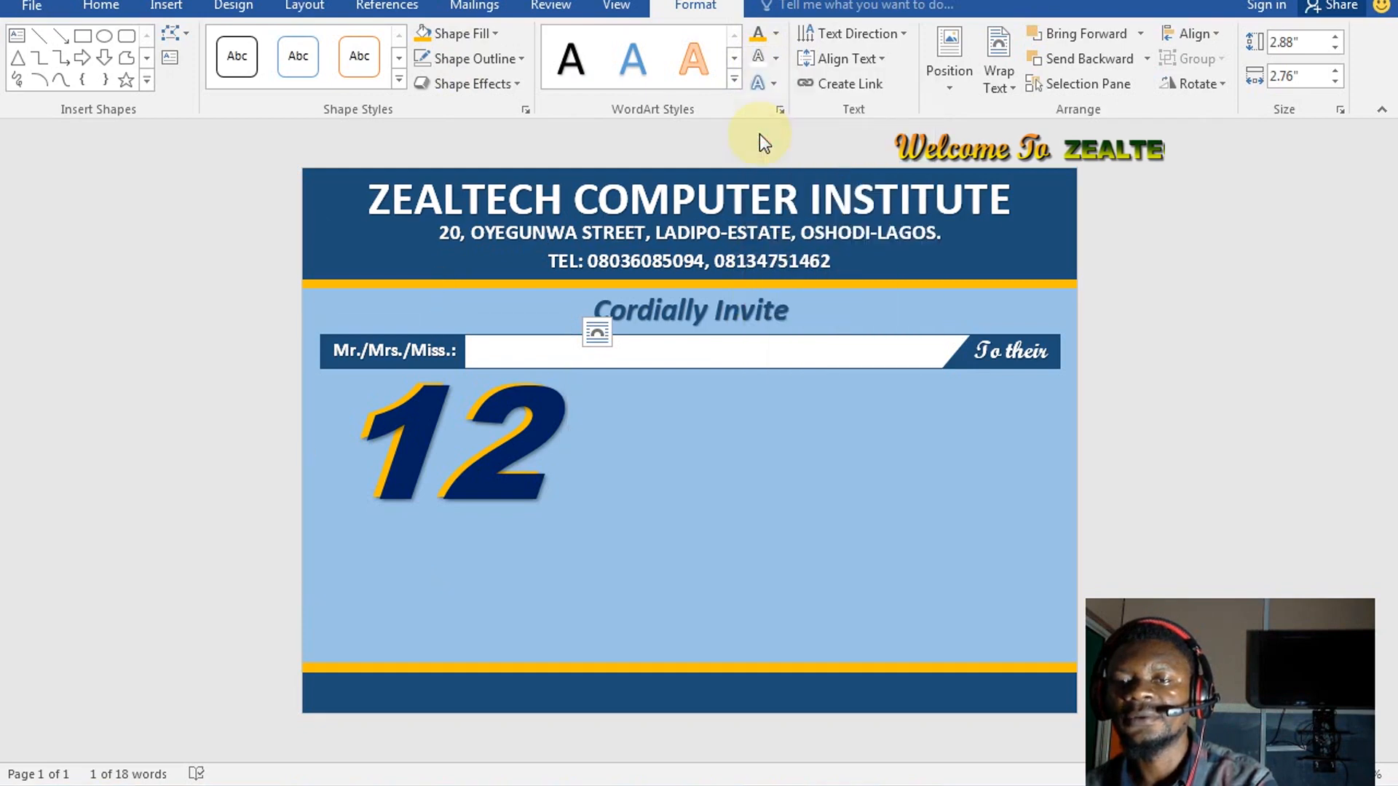
{"action": "left_click", "coordinate": [741, 146]}
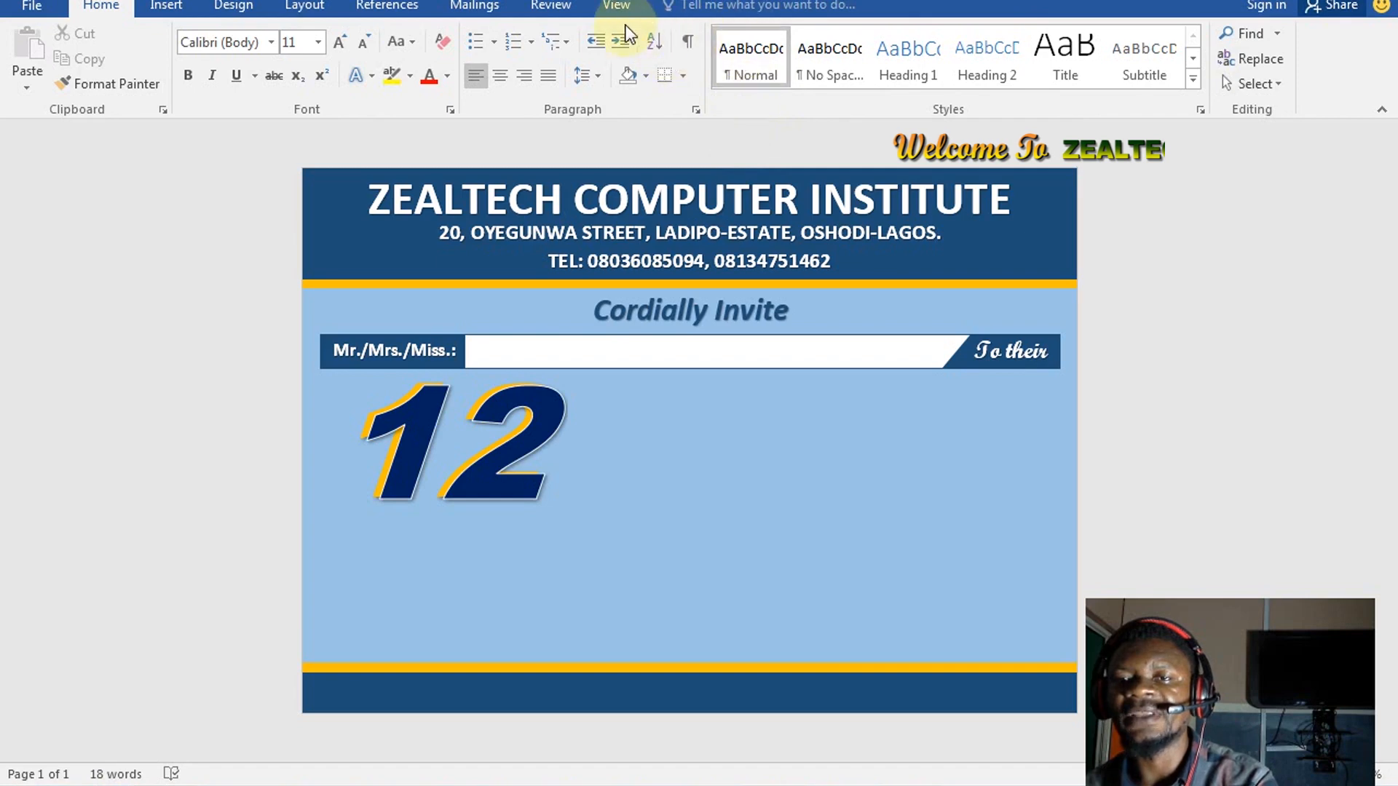
{"action": "left_click", "coordinate": [539, 409]}
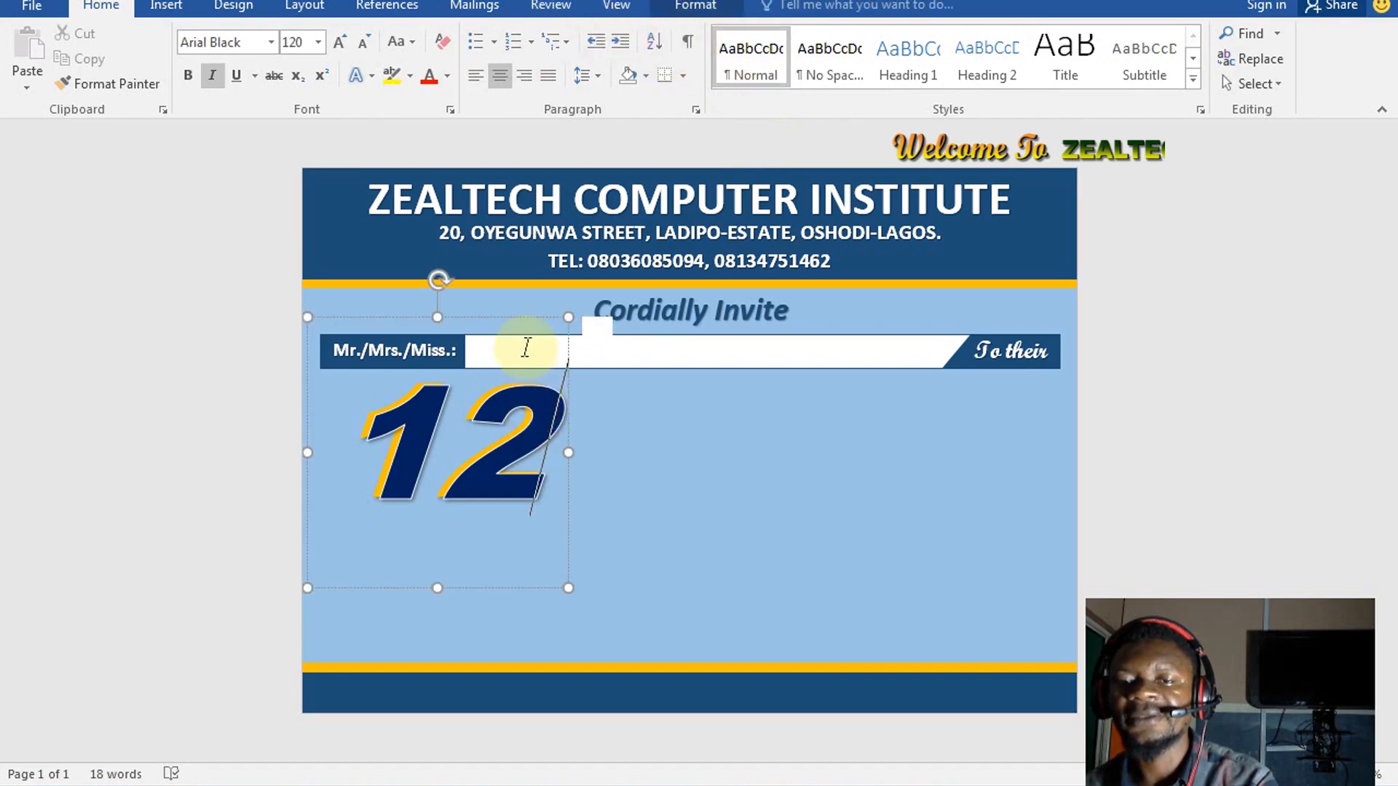
{"action": "left_click", "coordinate": [527, 320]}
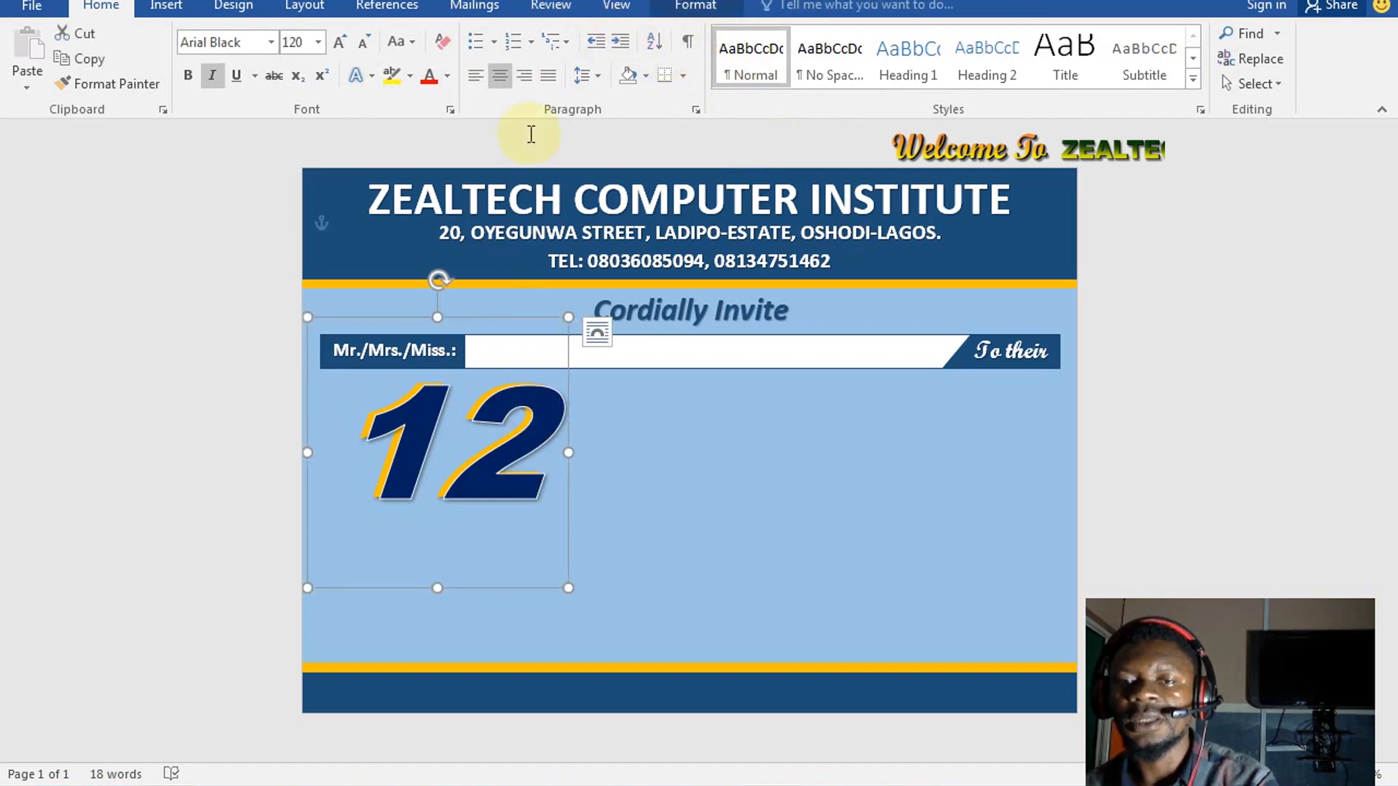
{"action": "left_click", "coordinate": [685, 13]}
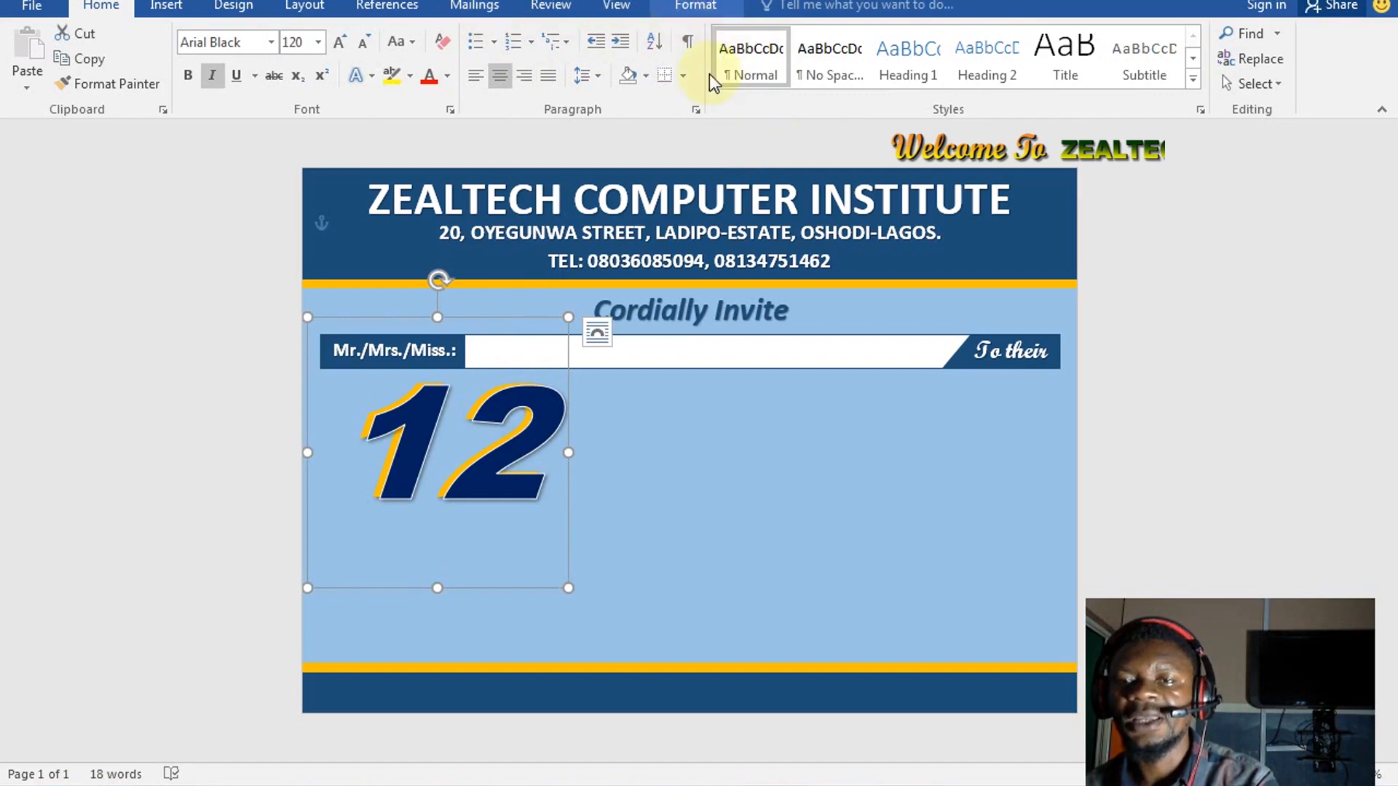
{"action": "left_click", "coordinate": [775, 58]}
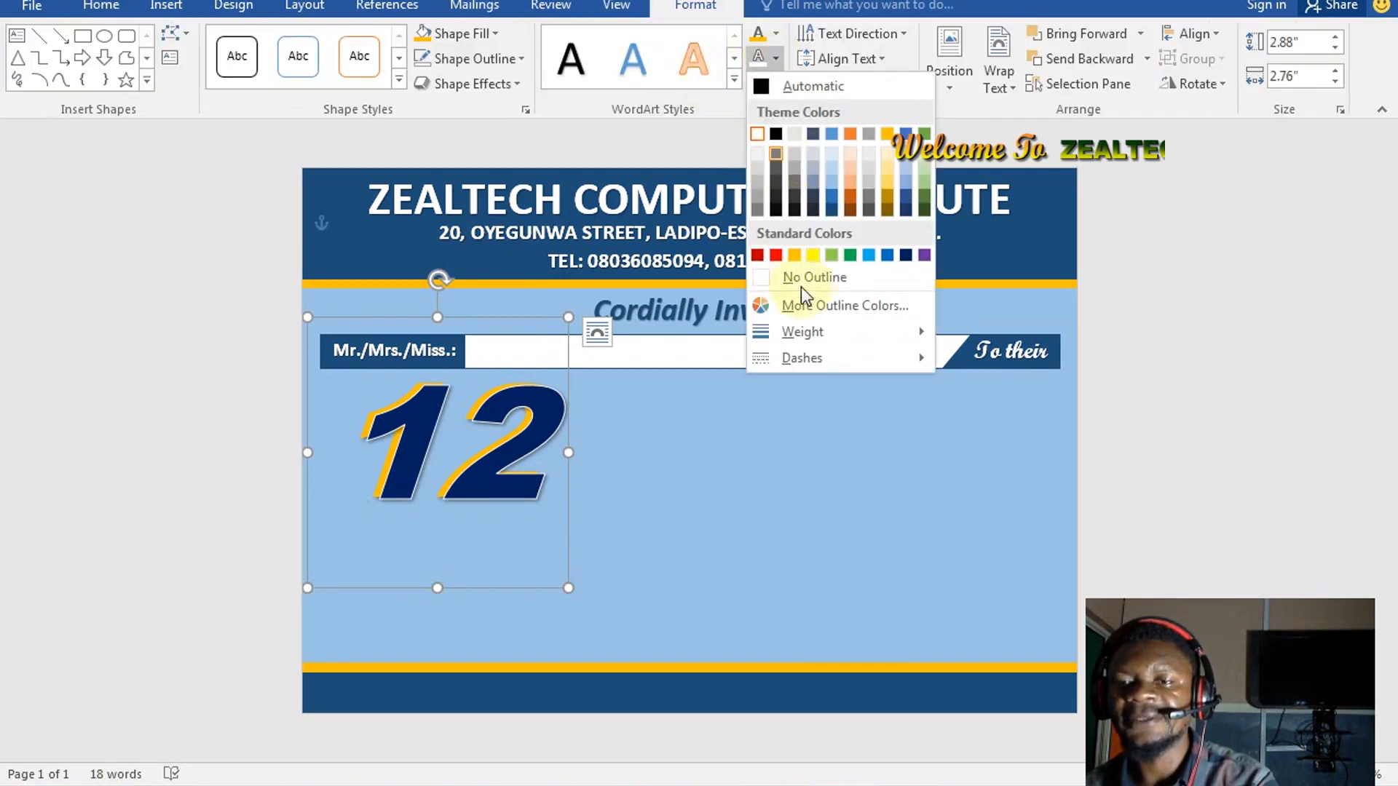
{"action": "mouse_move", "coordinate": [828, 330]}
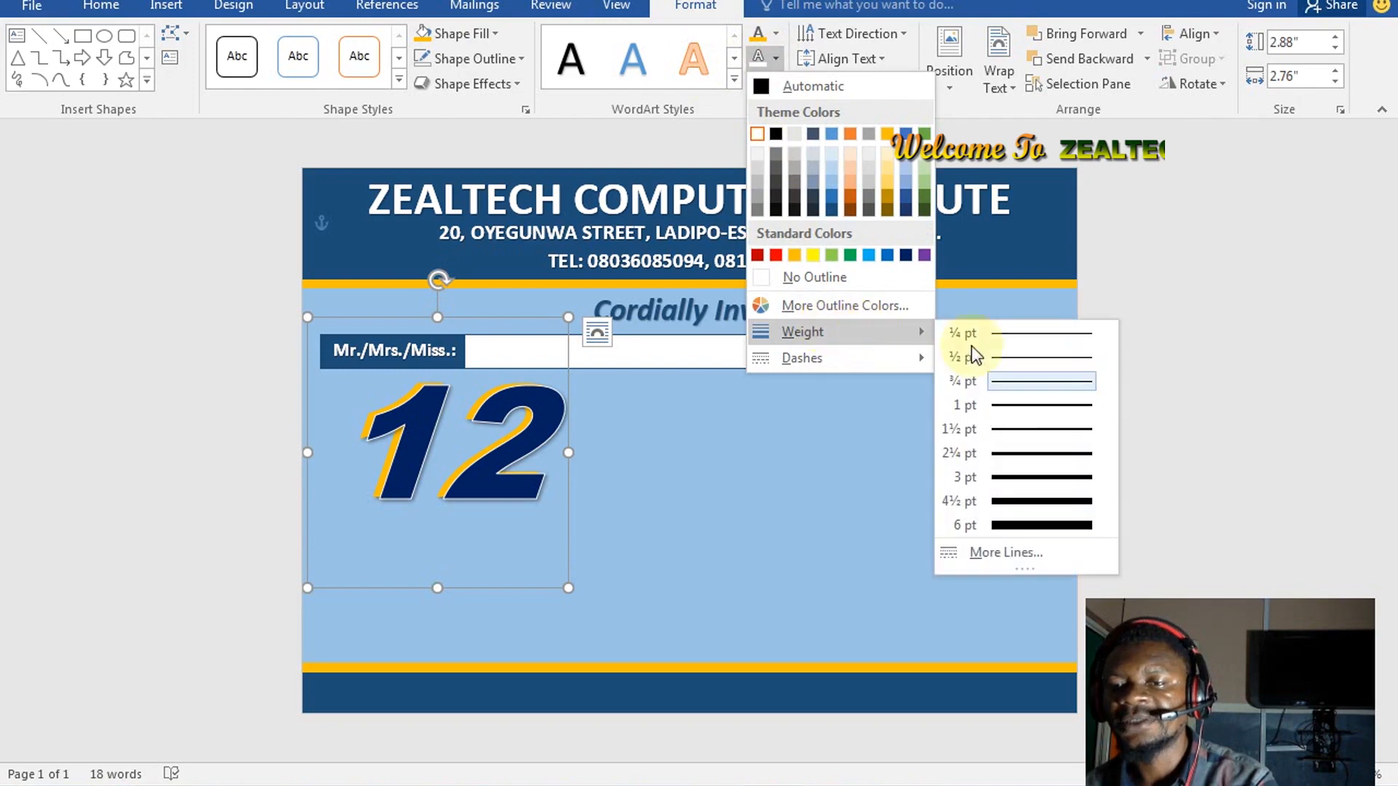
{"action": "left_click", "coordinate": [1034, 428]}
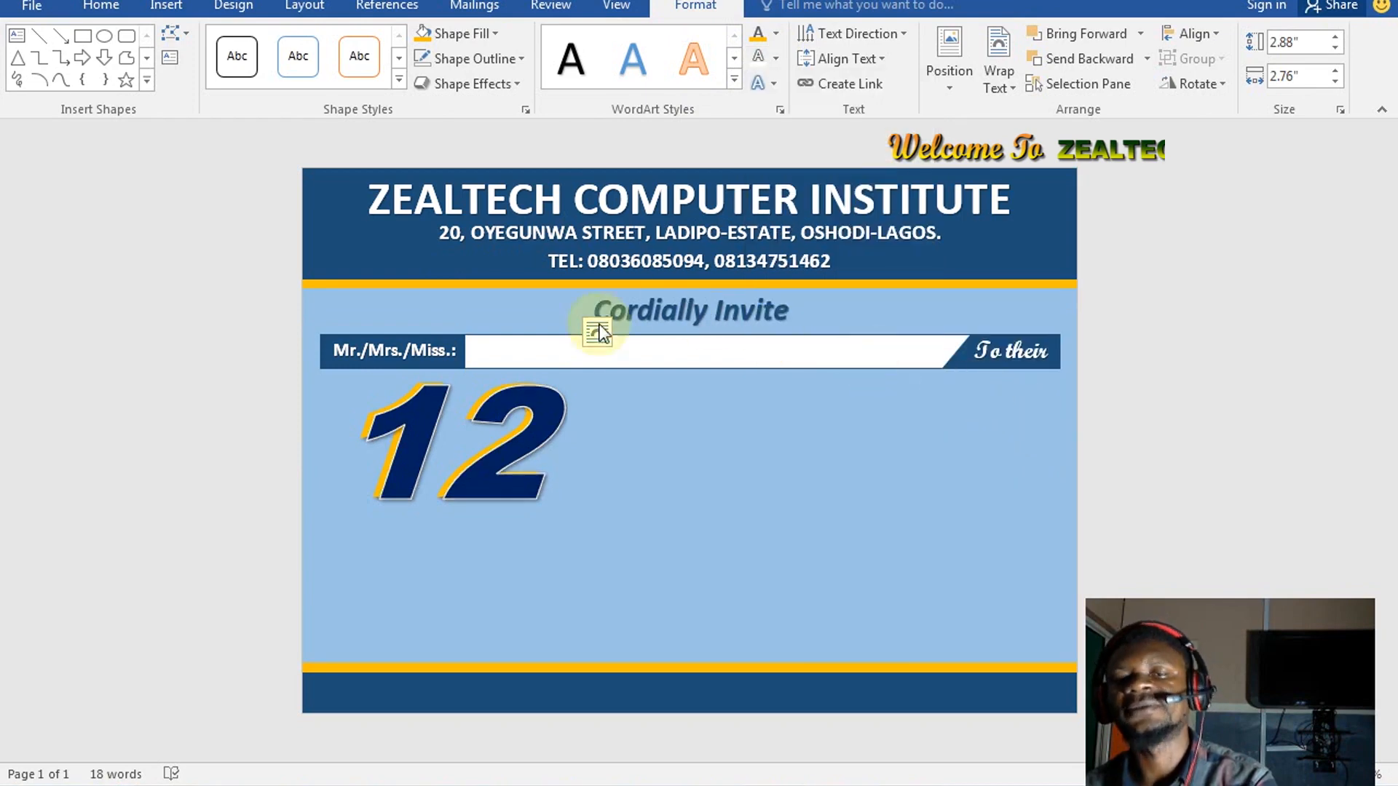
Draw a small oval circle at the upper right of the 12
{"action": "left_click", "coordinate": [514, 595]}
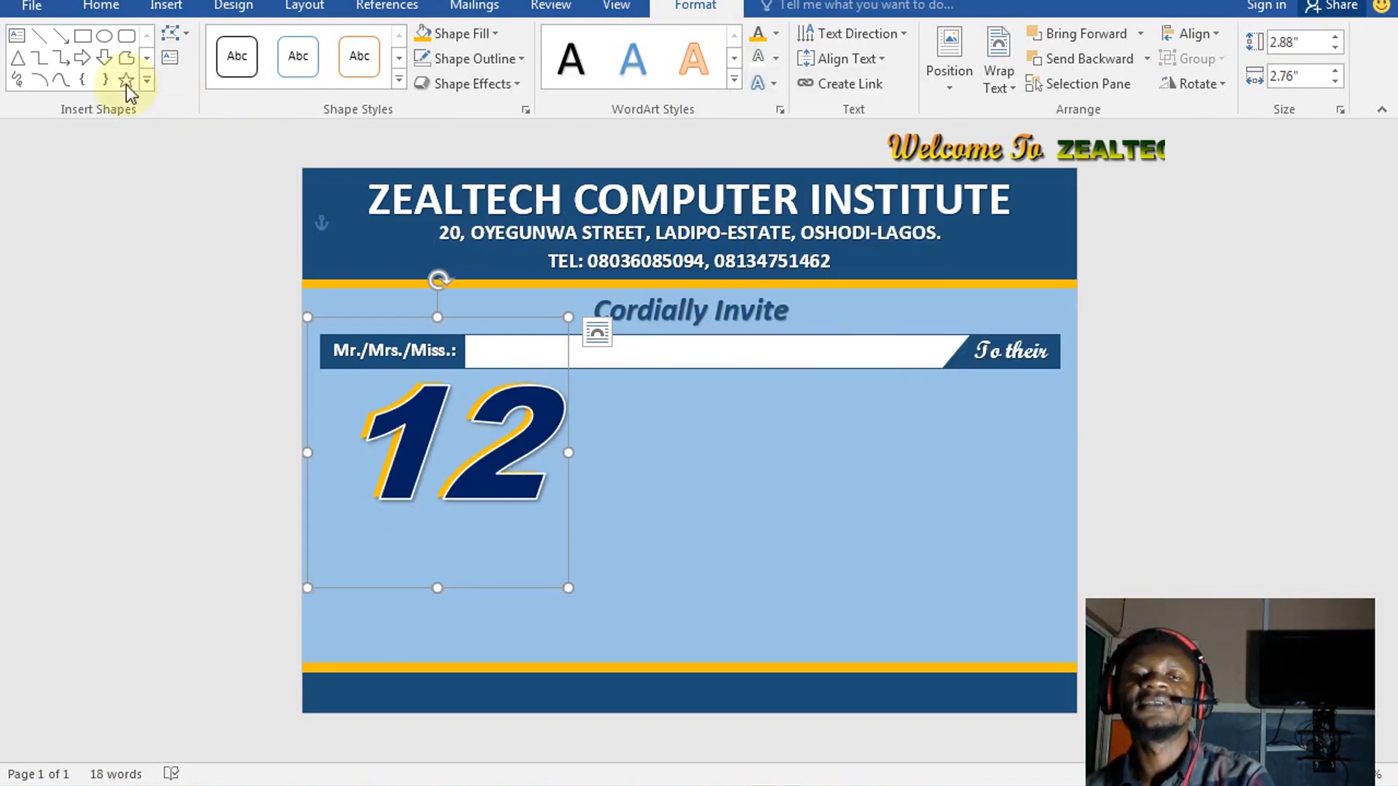
{"action": "left_click", "coordinate": [104, 38]}
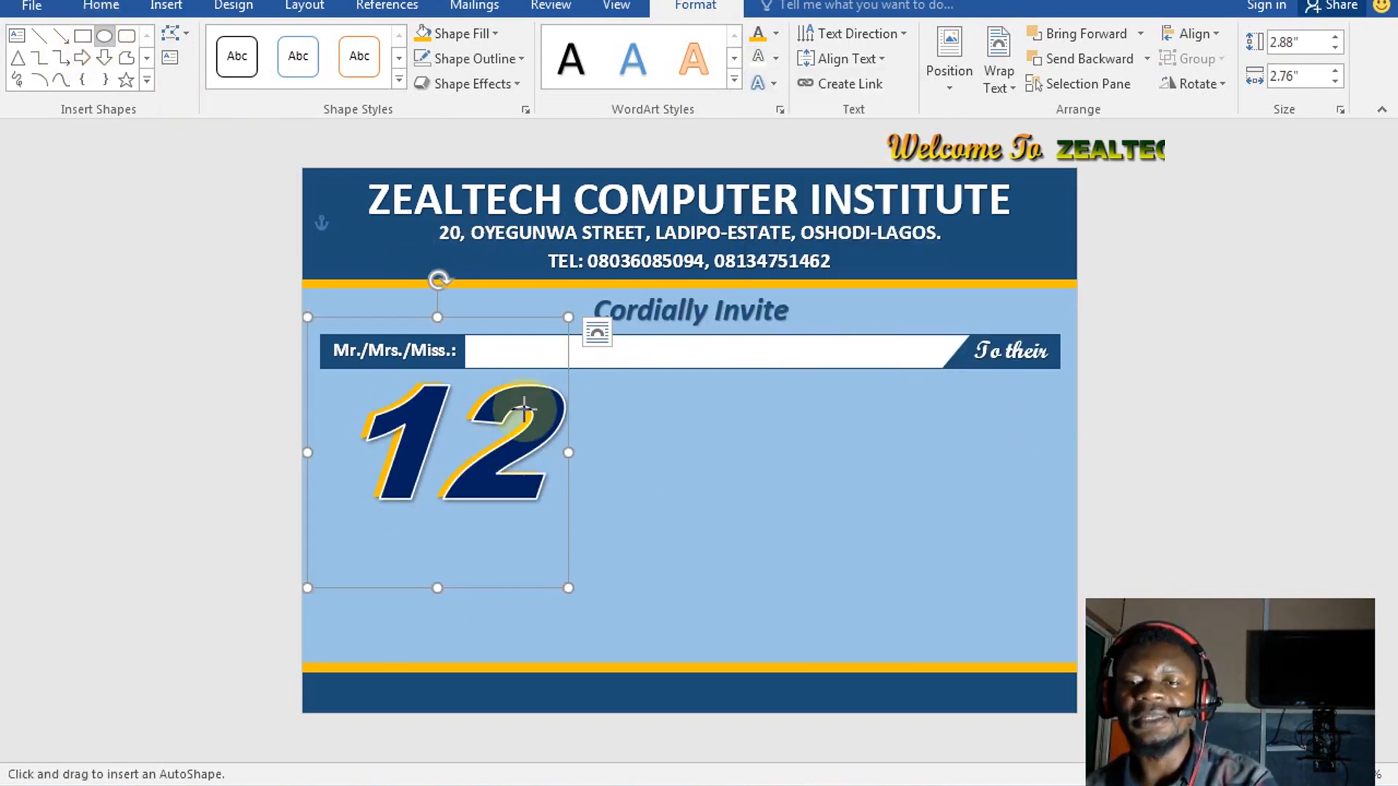
{"action": "left_click_drag", "start_coordinate": [547, 391], "coordinate": [594, 438]}
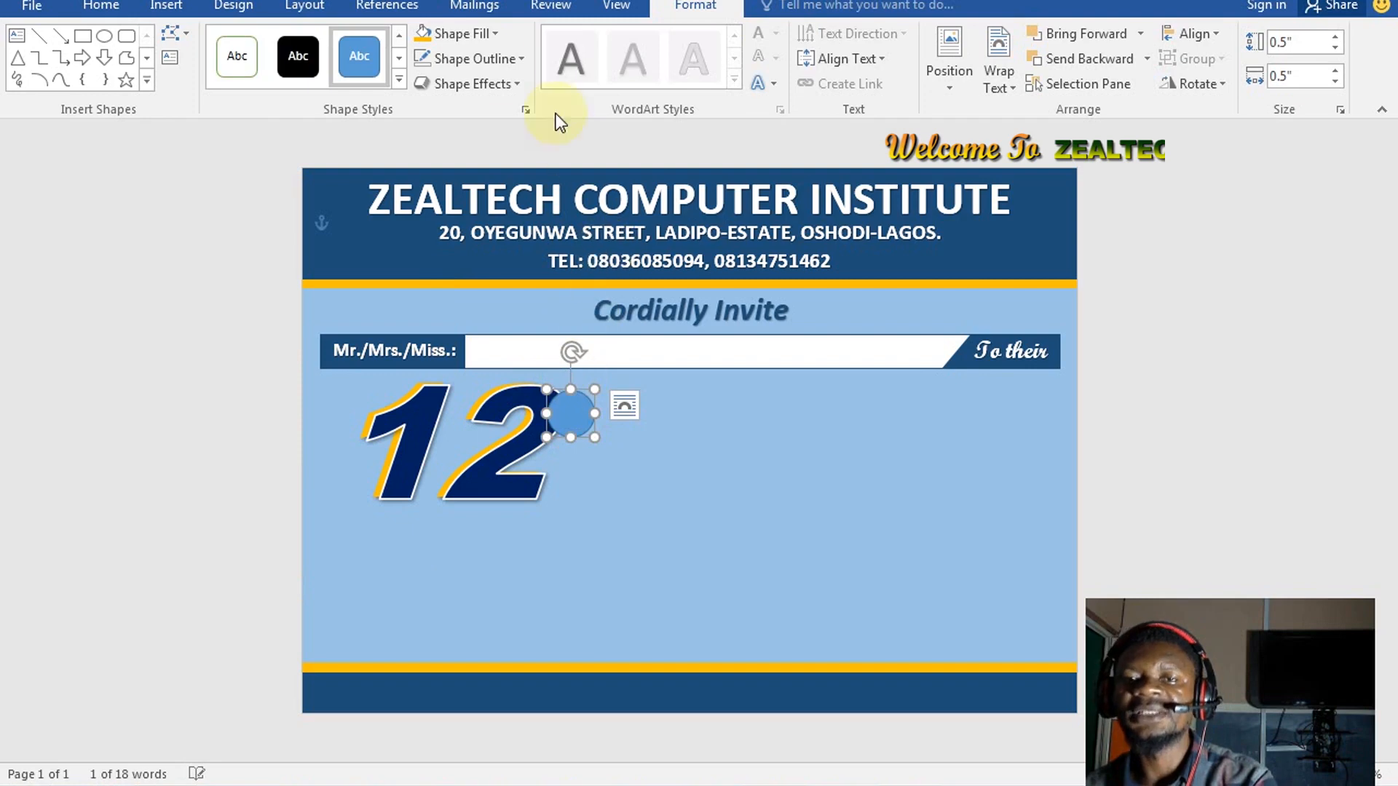
Fill the circle light blue, with a temporary red outline
{"action": "left_click", "coordinate": [422, 37]}
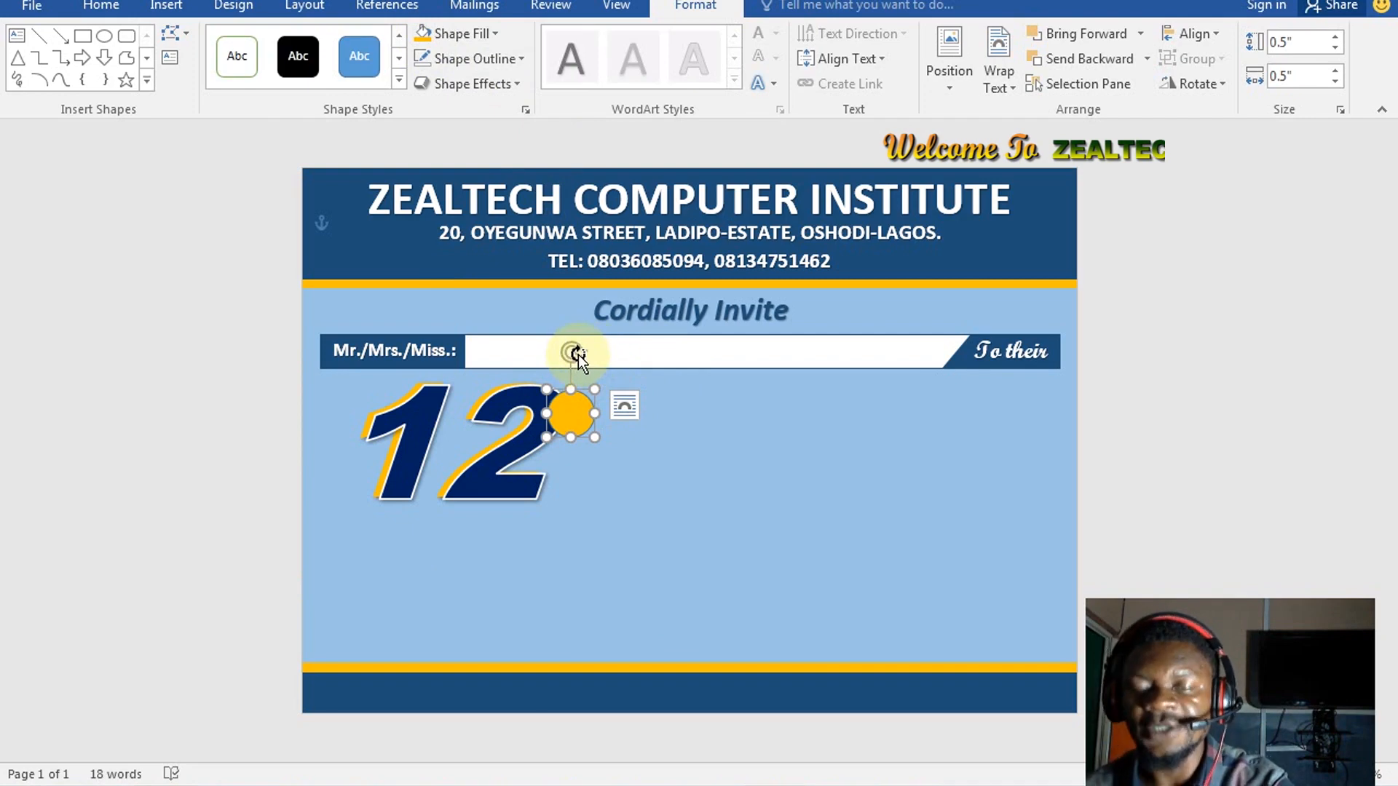
{"action": "left_click", "coordinate": [494, 34]}
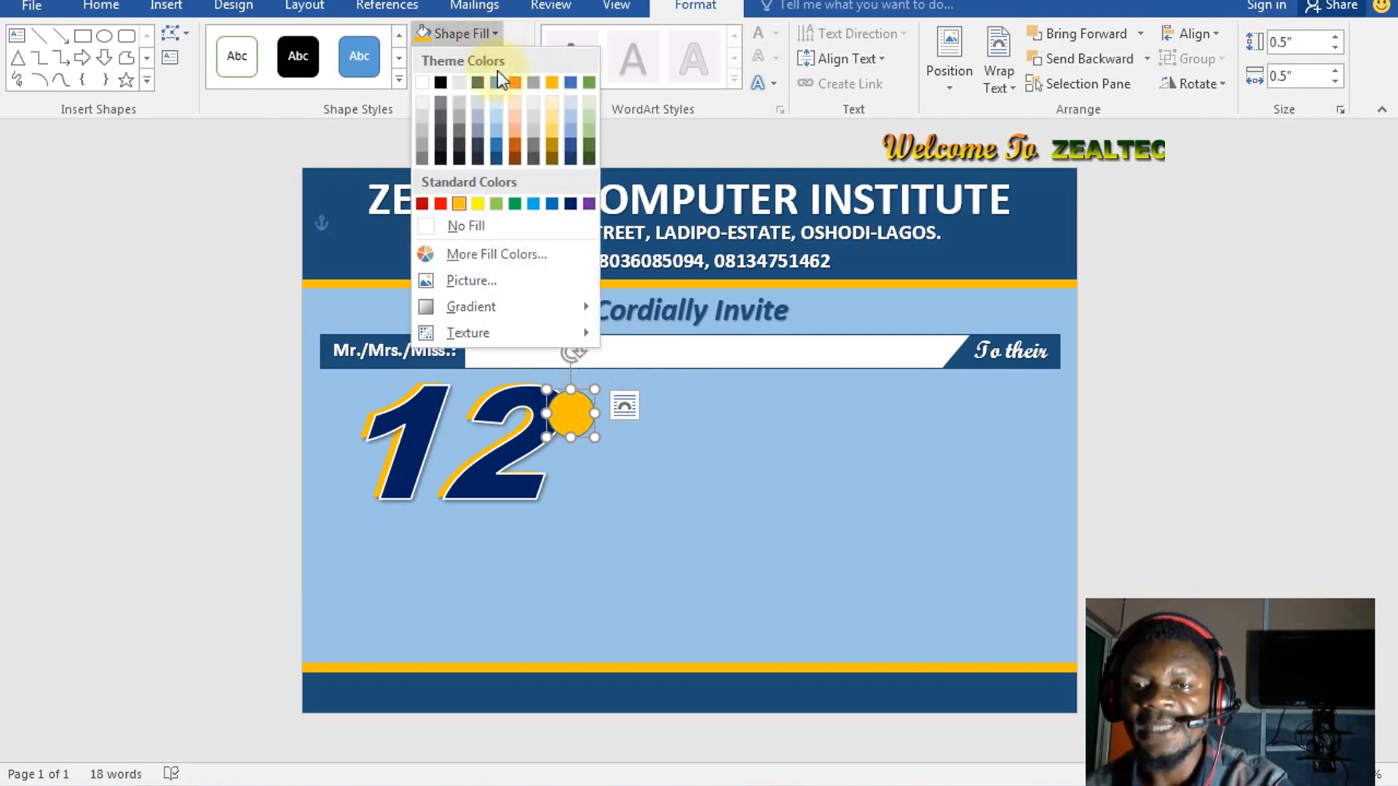
{"action": "left_click", "coordinate": [533, 203]}
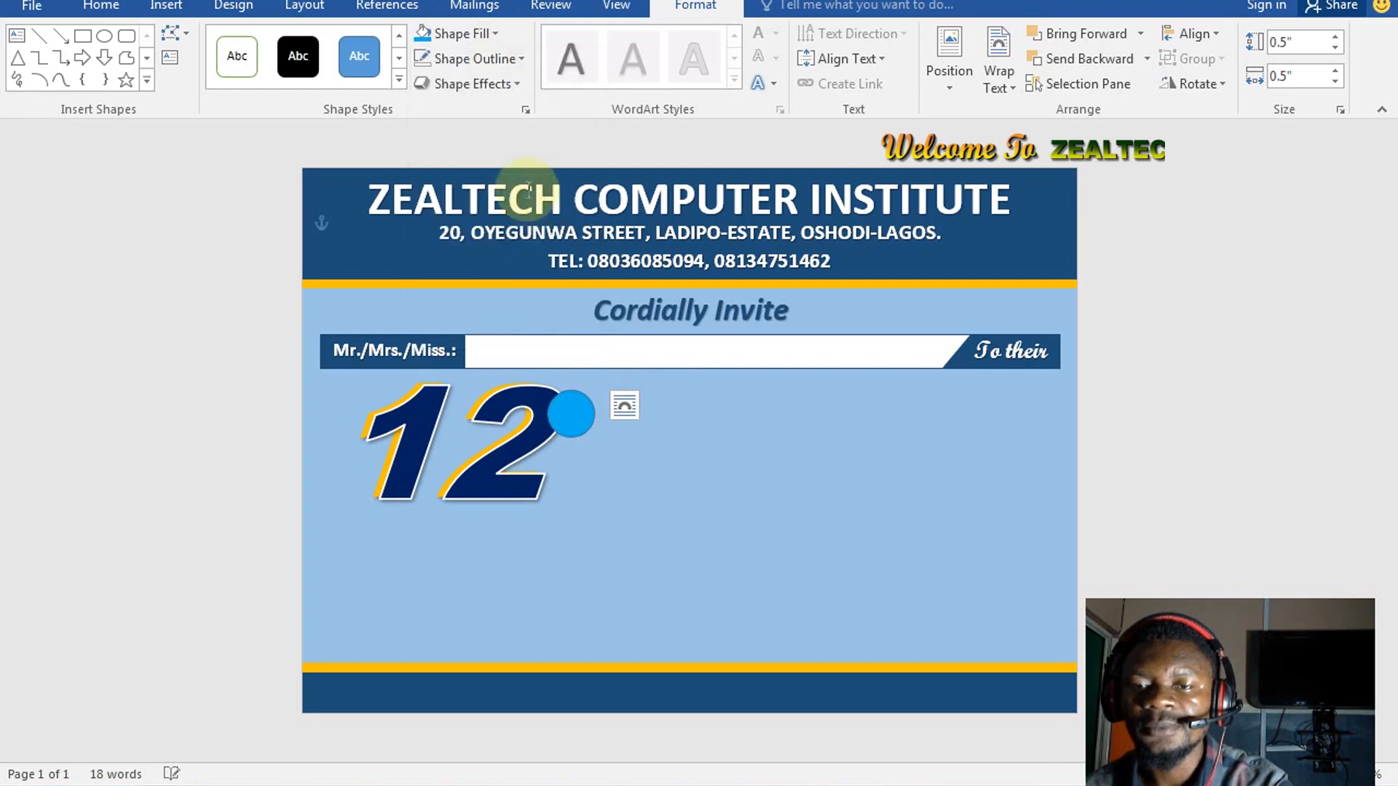
{"action": "left_click", "coordinate": [502, 58]}
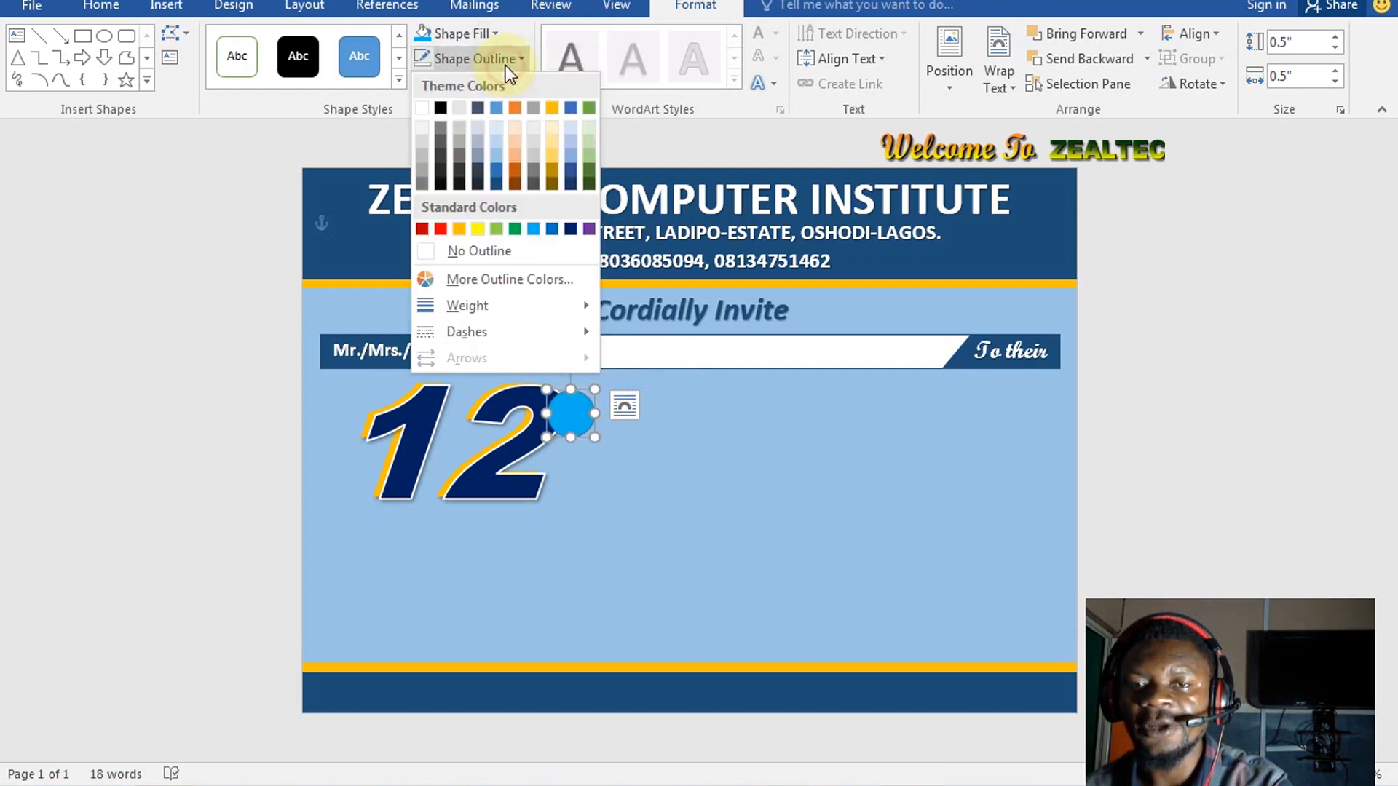
{"action": "left_click", "coordinate": [440, 228]}
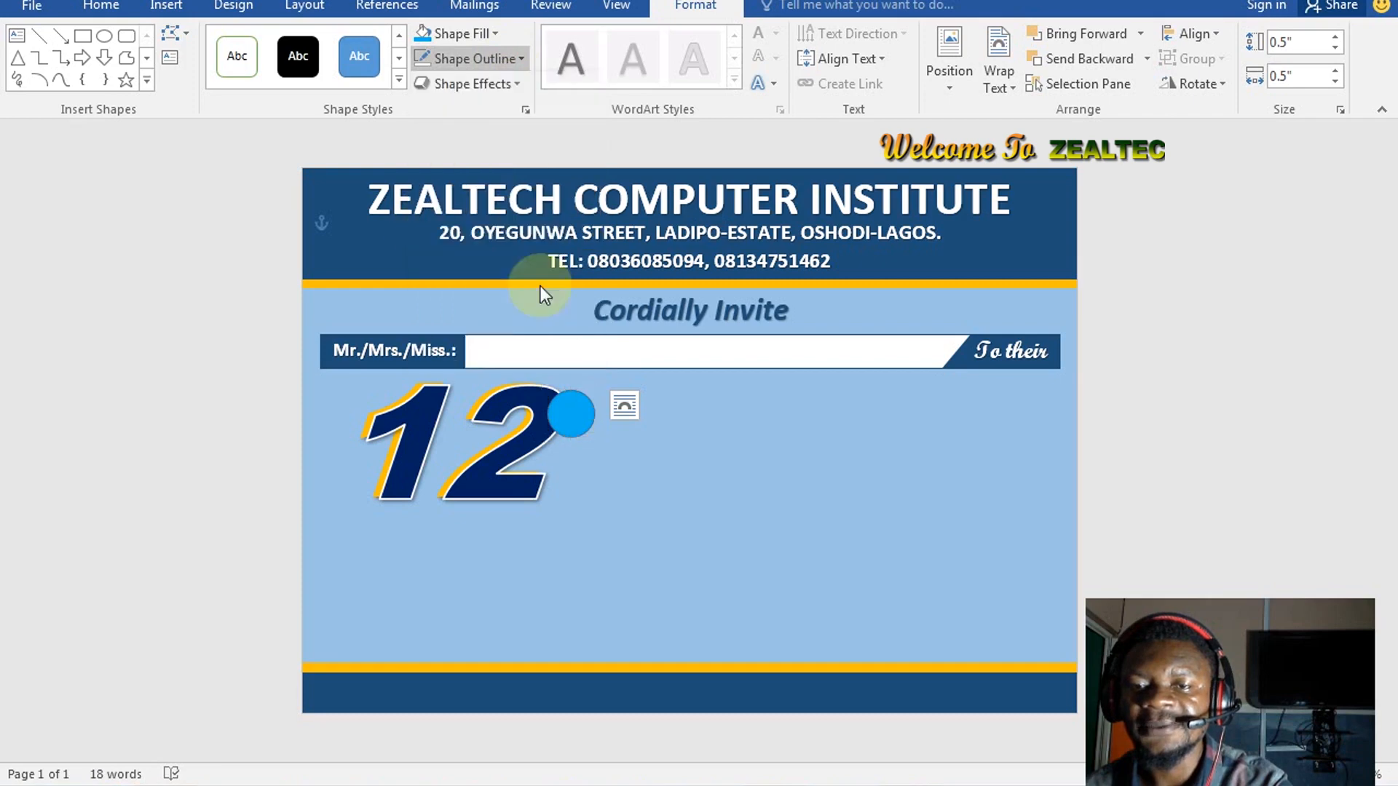
Change the circle's outline to orange-gold at 1½ pt weight
{"action": "left_click", "coordinate": [582, 414]}
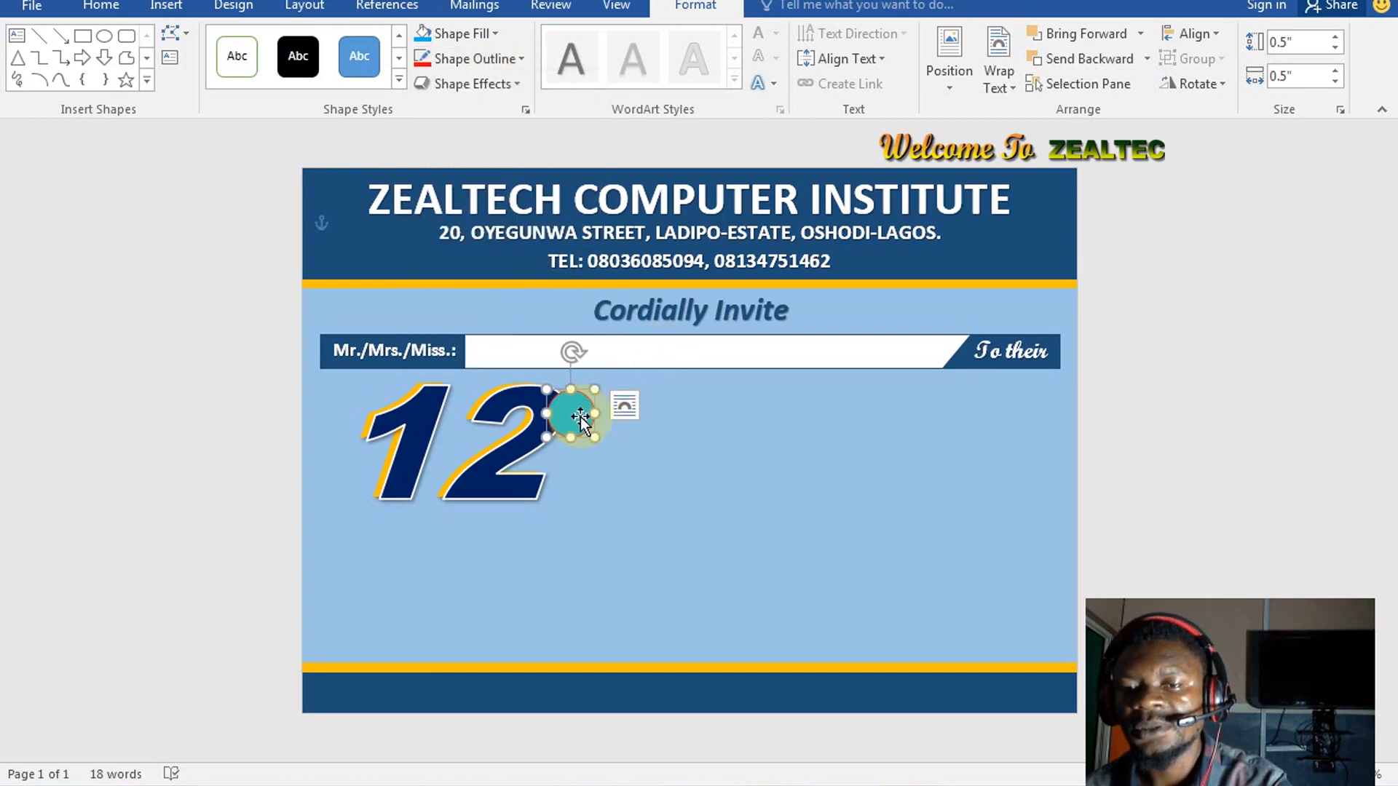
{"action": "left_click", "coordinate": [478, 60]}
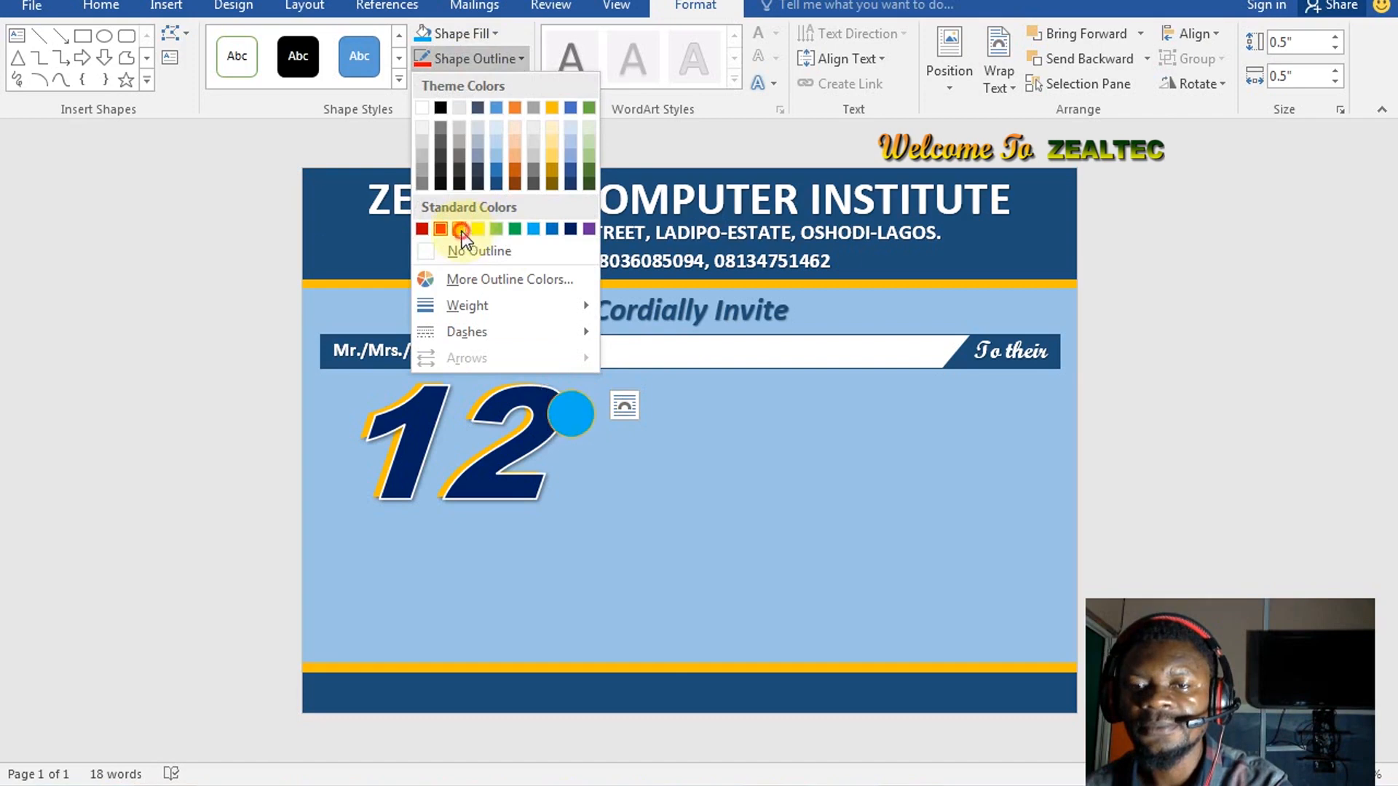
{"action": "left_click", "coordinate": [639, 366]}
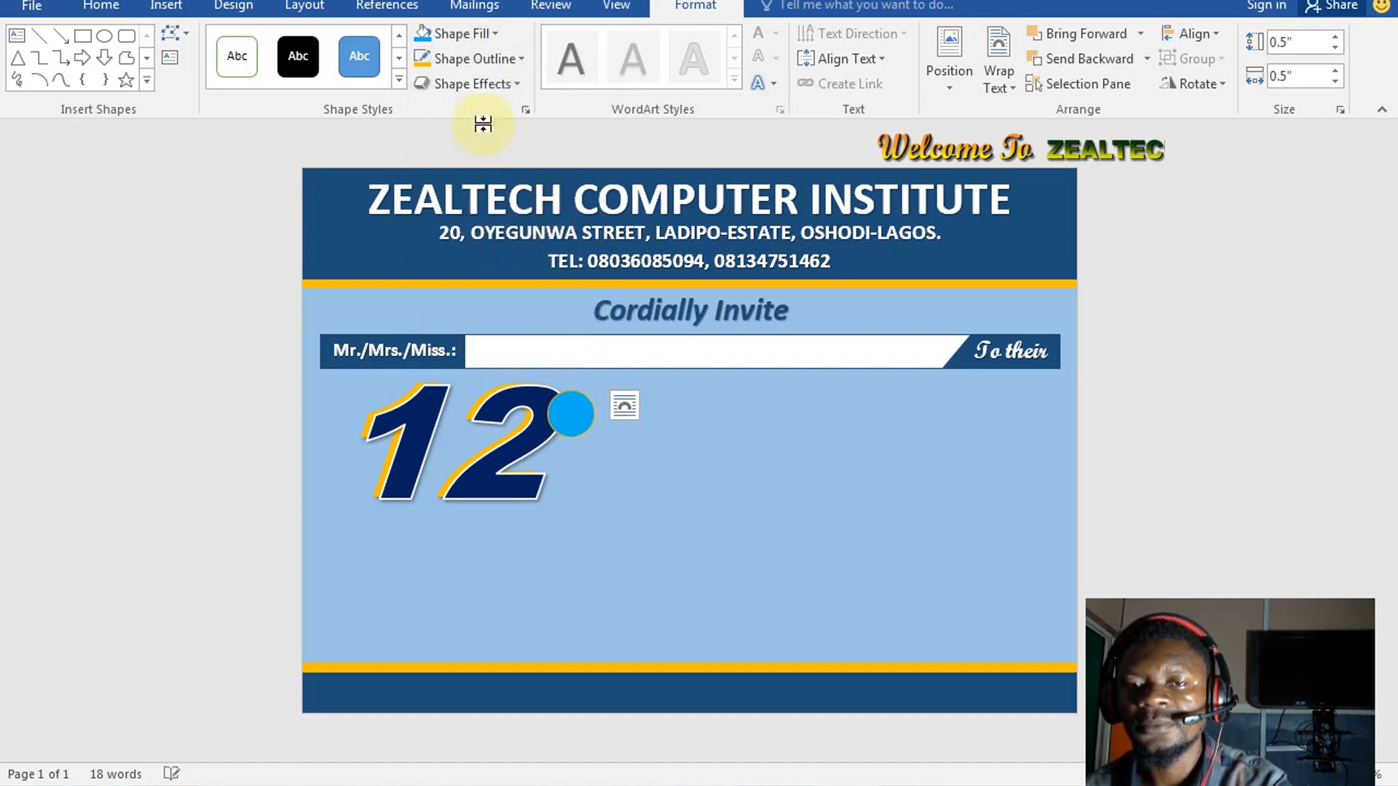
{"action": "left_click", "coordinate": [508, 63]}
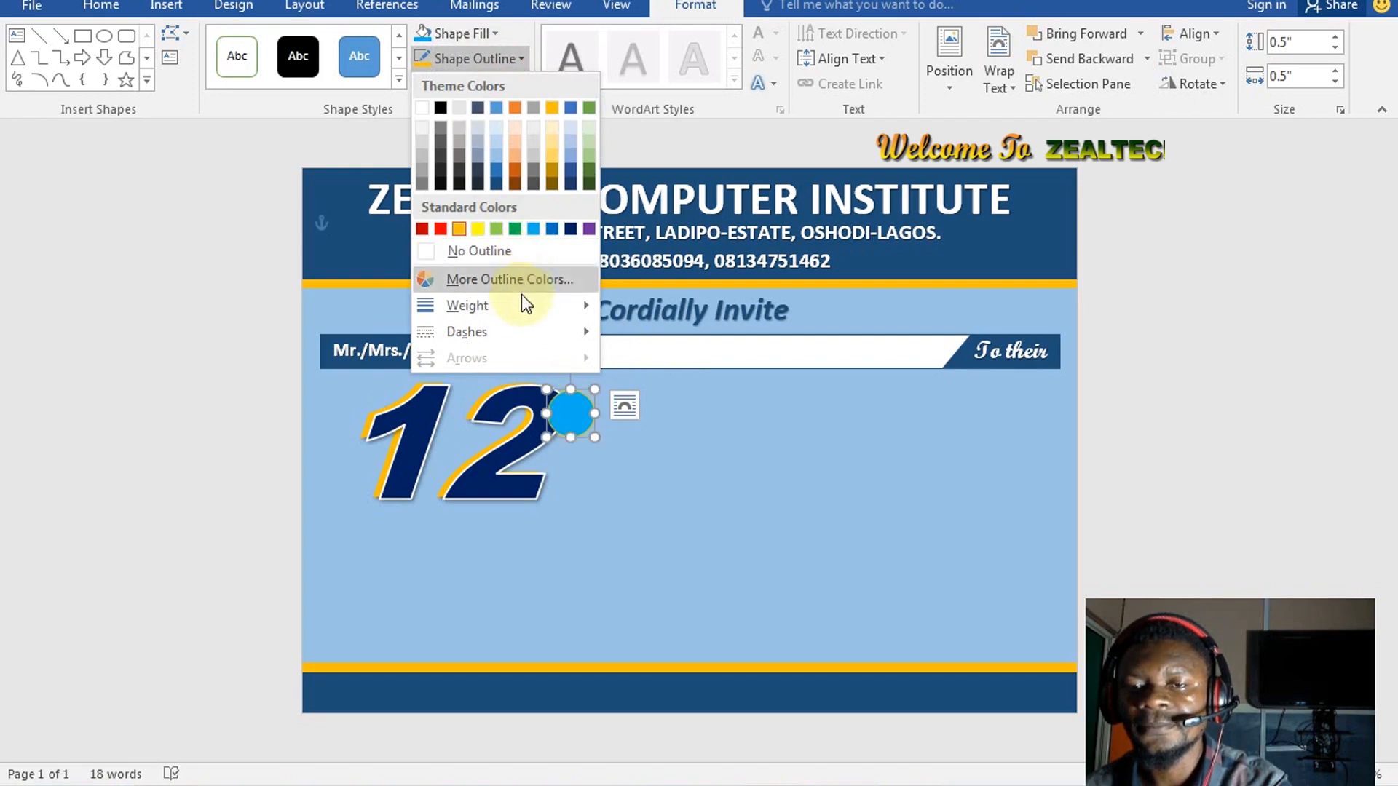
{"action": "mouse_move", "coordinate": [536, 305]}
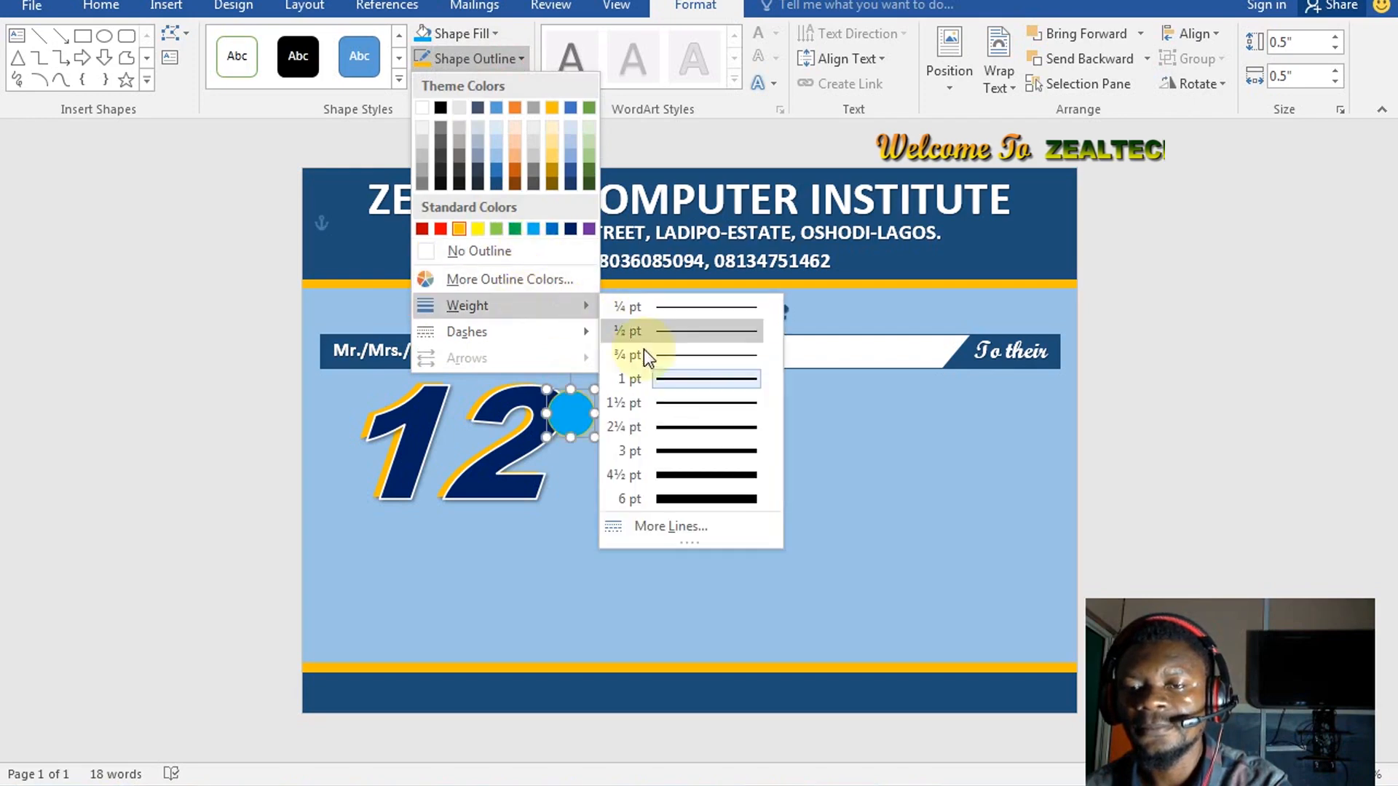
{"action": "left_click", "coordinate": [697, 404]}
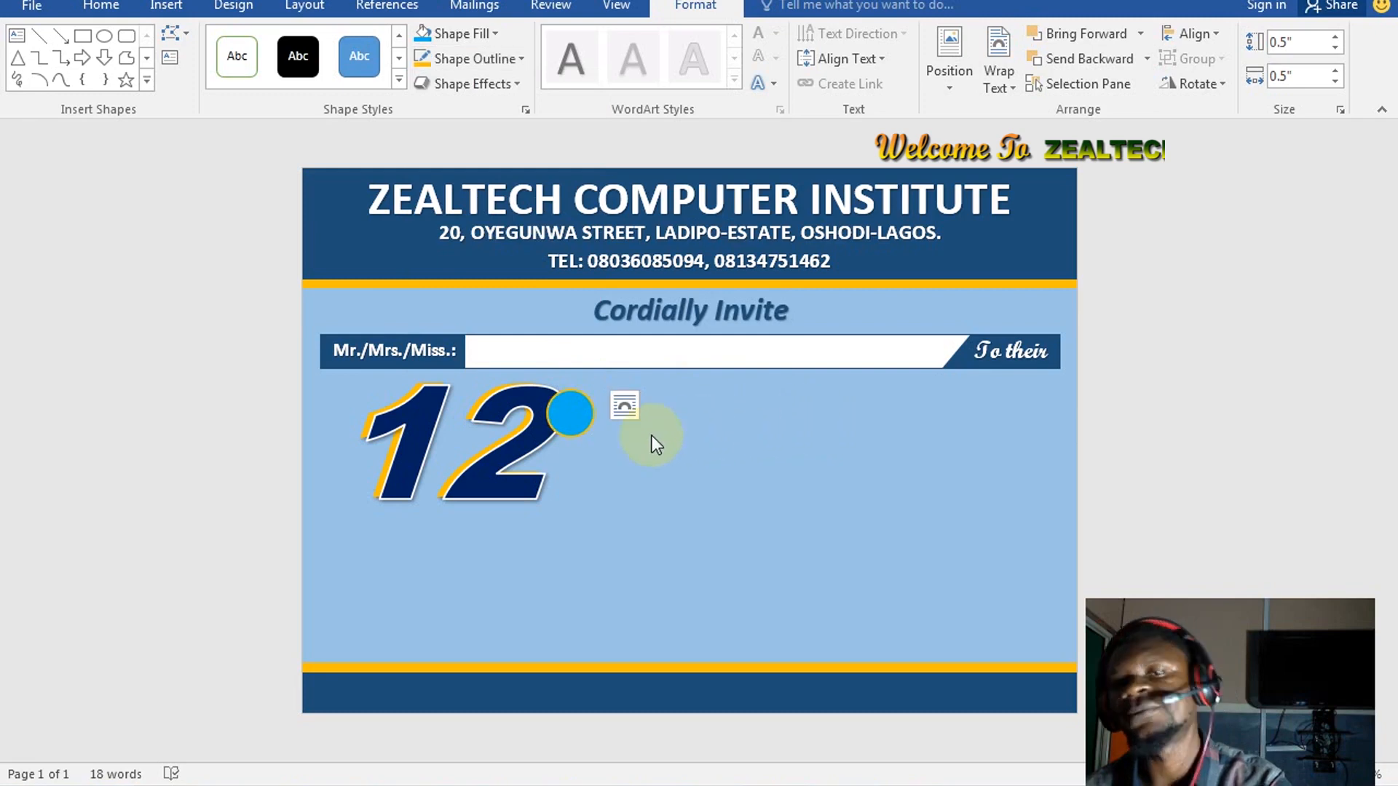
{"action": "left_click", "coordinate": [598, 426]}
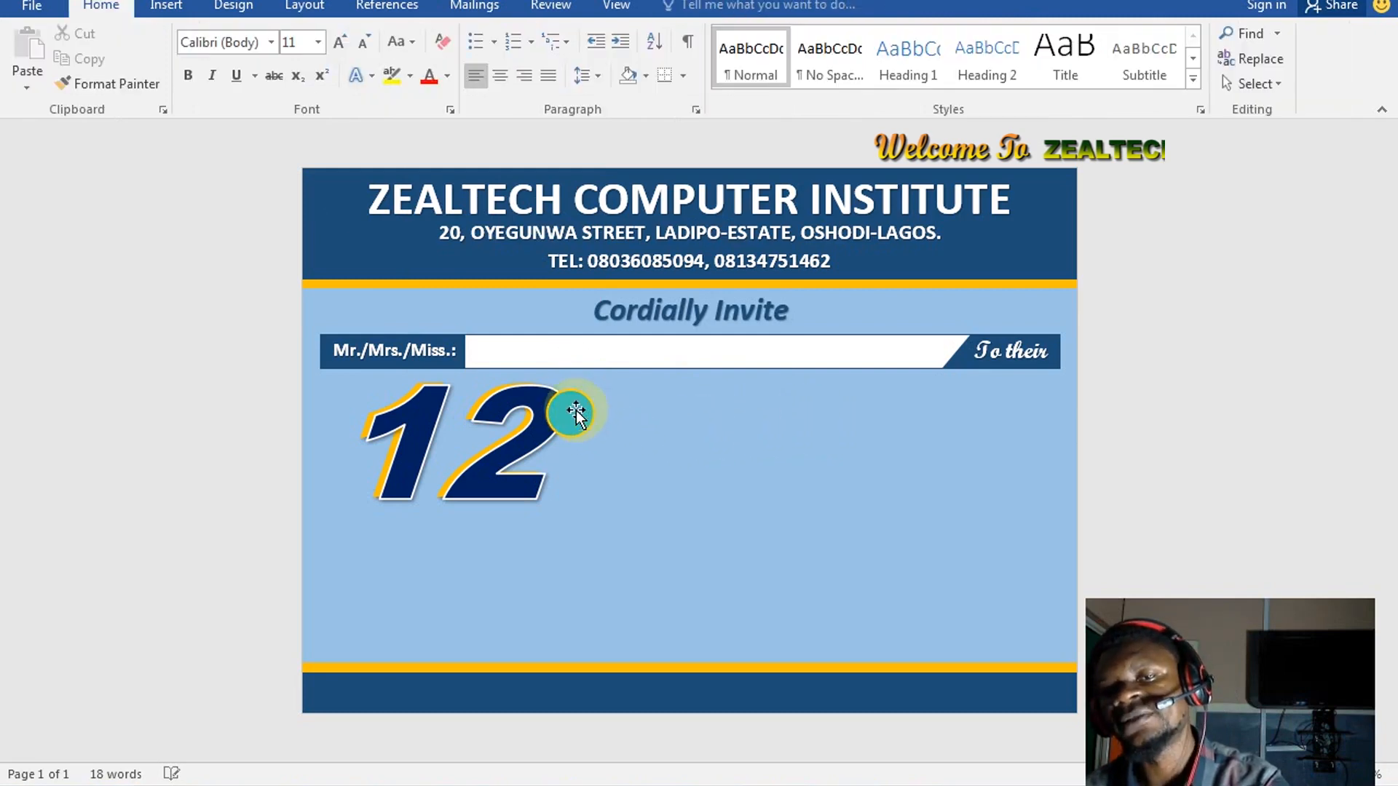
{"action": "left_click", "coordinate": [578, 413]}
{"action": "left_click", "coordinate": [695, 6]}
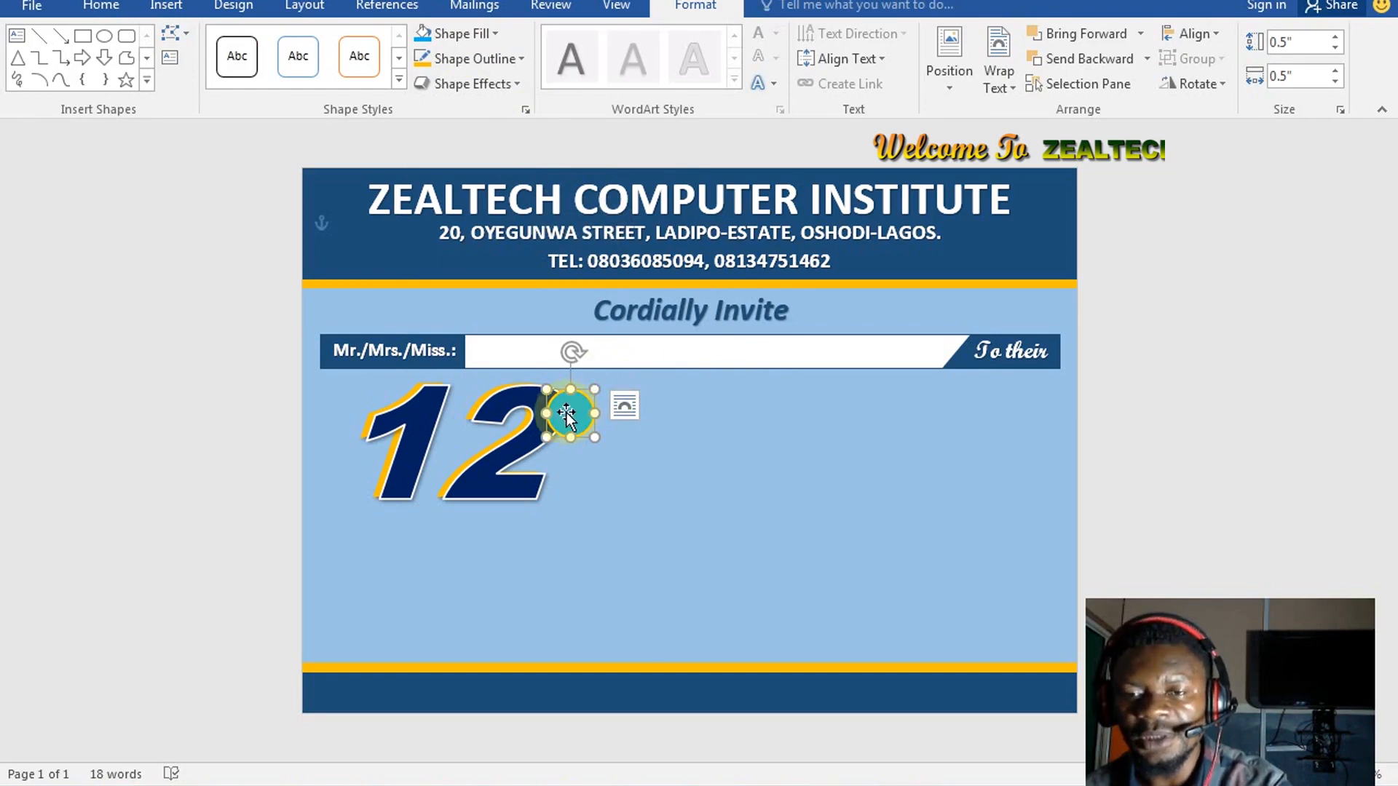
Duplicate the blue circle with Ctrl+D and set the copy over it with No Fill
{"action": "left_click_drag", "start_coordinate": [581, 422], "coordinate": [591, 429]}
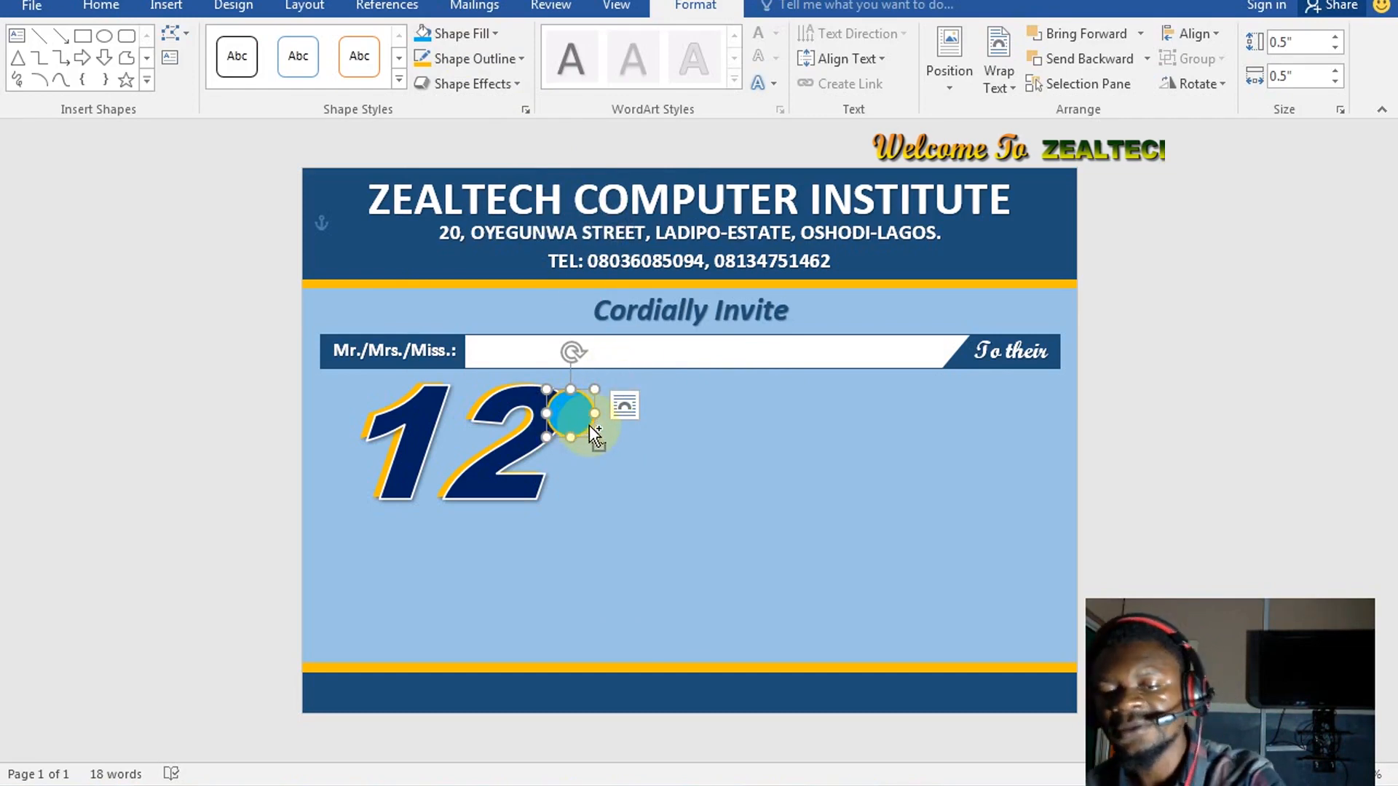
{"action": "key", "text": "ctrl+d"}
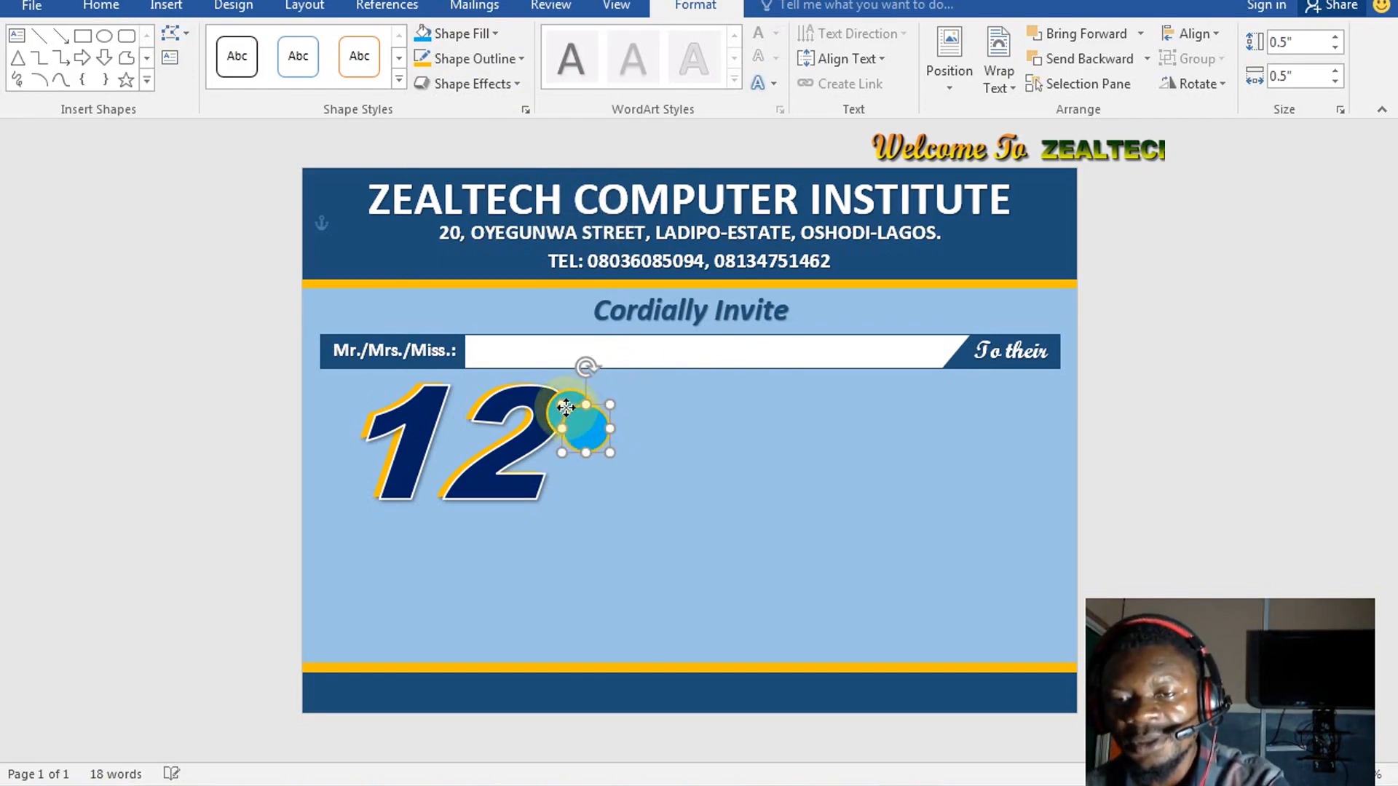
{"action": "left_click_drag", "start_coordinate": [566, 408], "coordinate": [606, 450]}
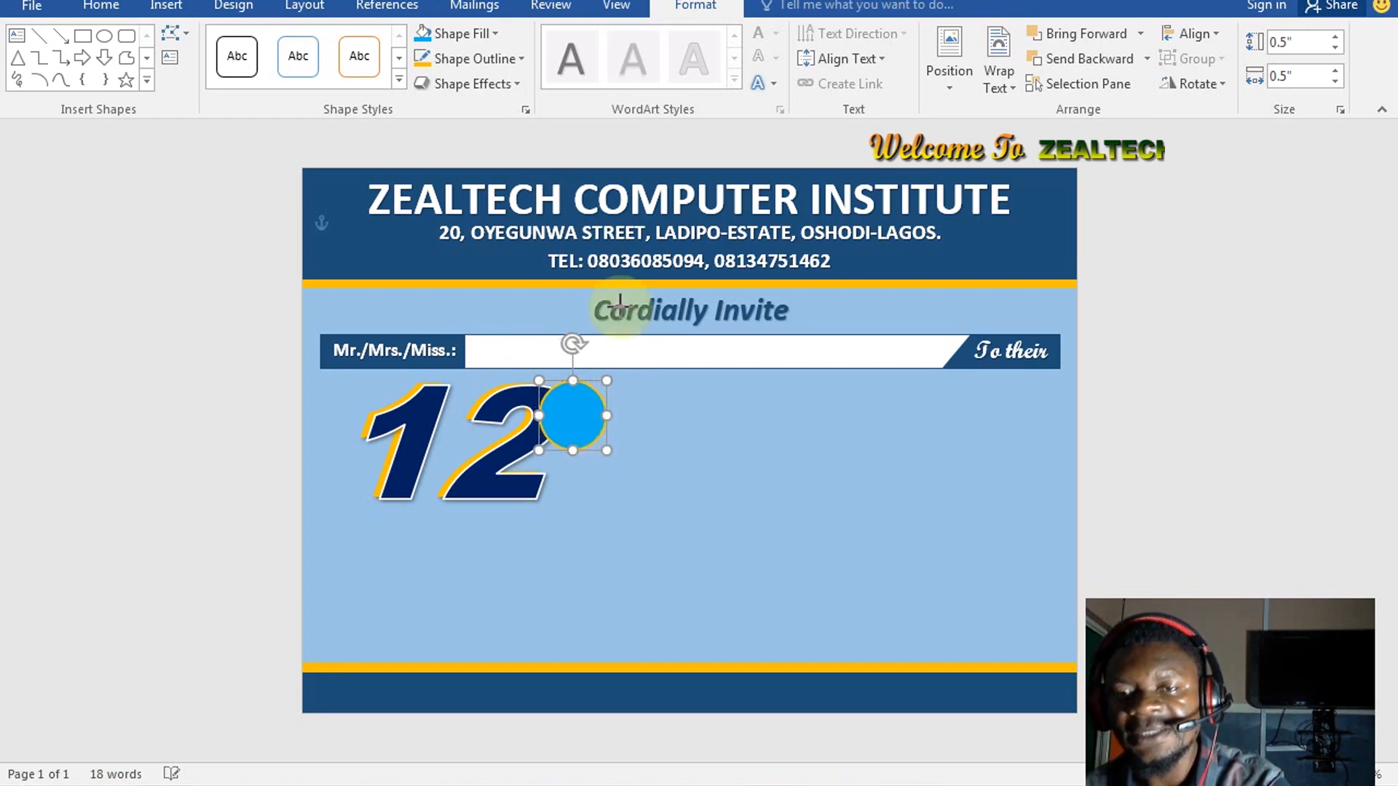
{"action": "left_click", "coordinate": [477, 36]}
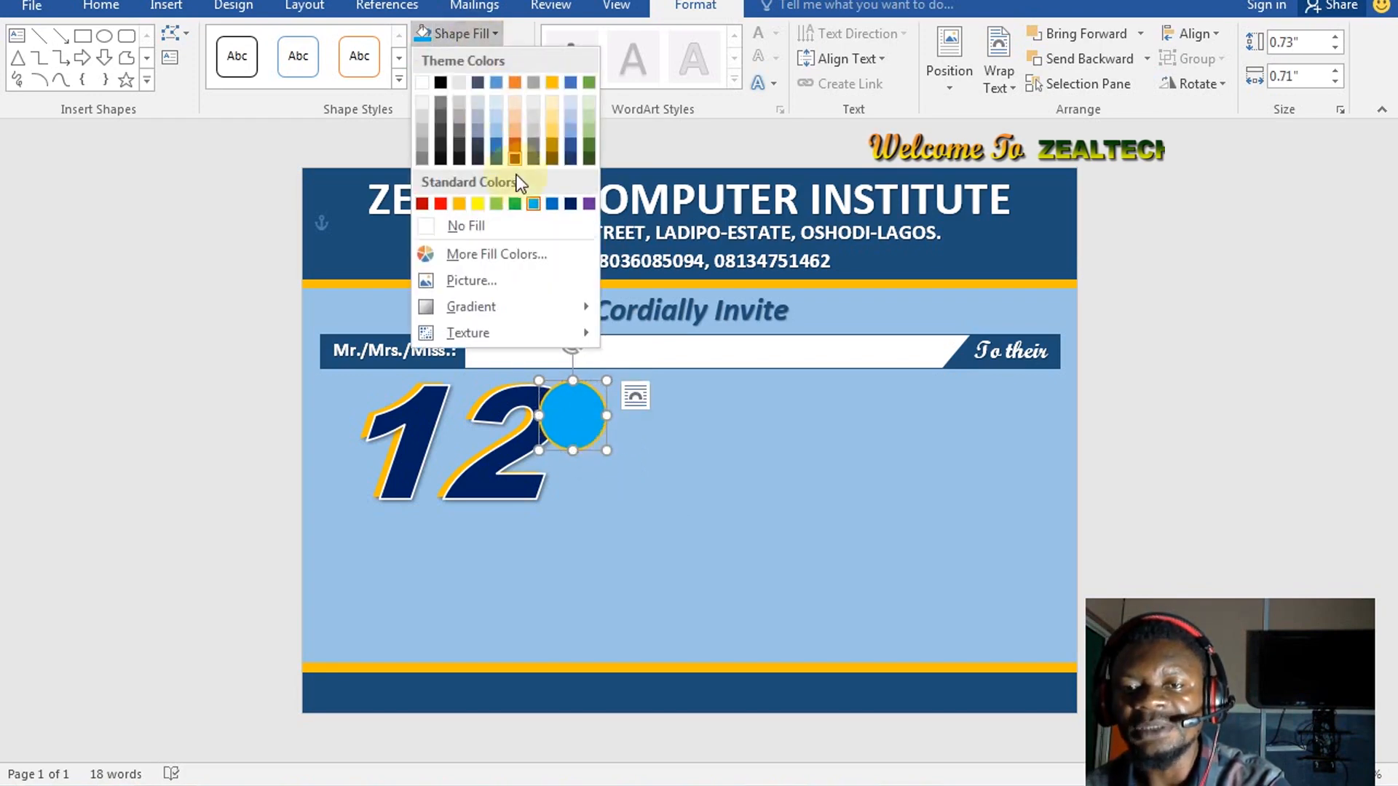
{"action": "left_click", "coordinate": [474, 228]}
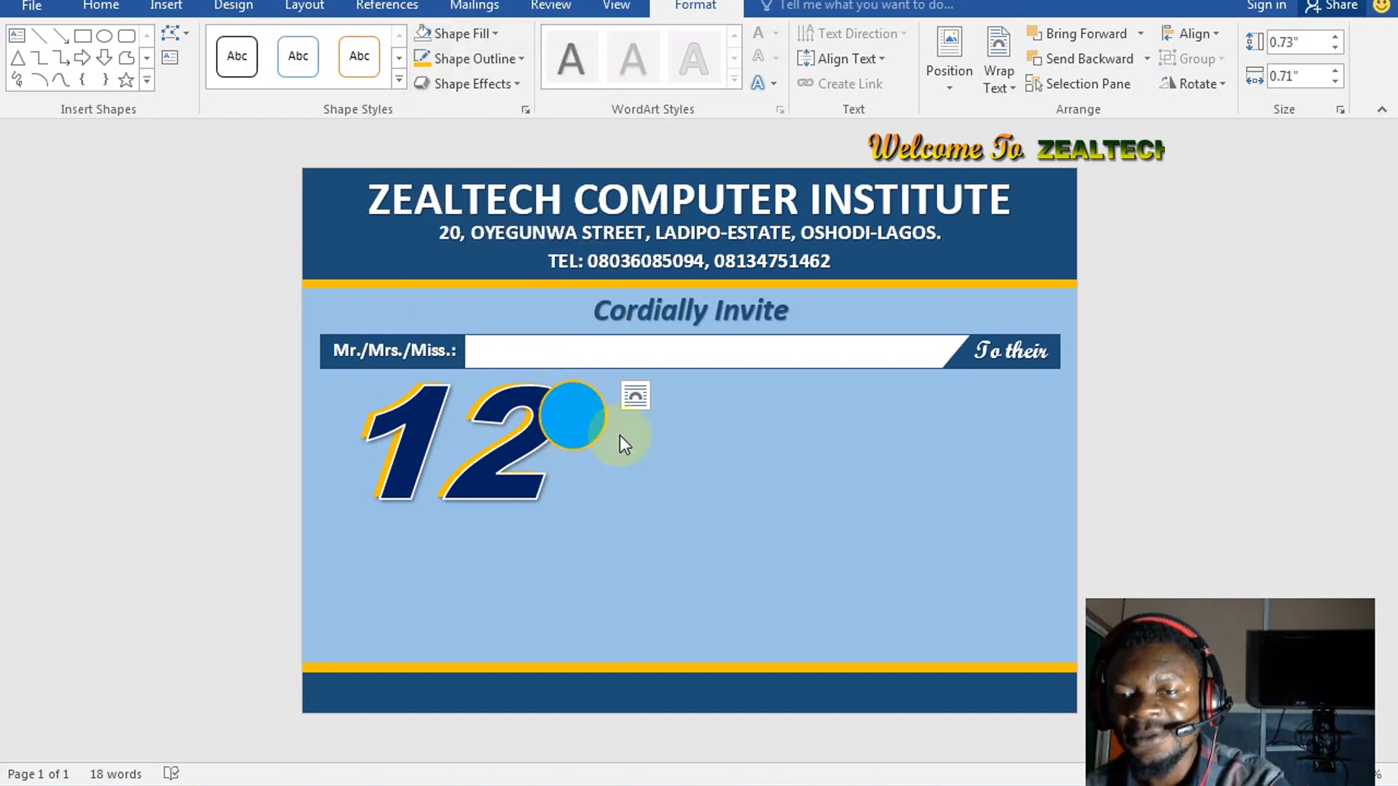
Resize the unfilled gold ring to fit snugly around the blue circle
{"action": "left_click", "coordinate": [600, 436]}
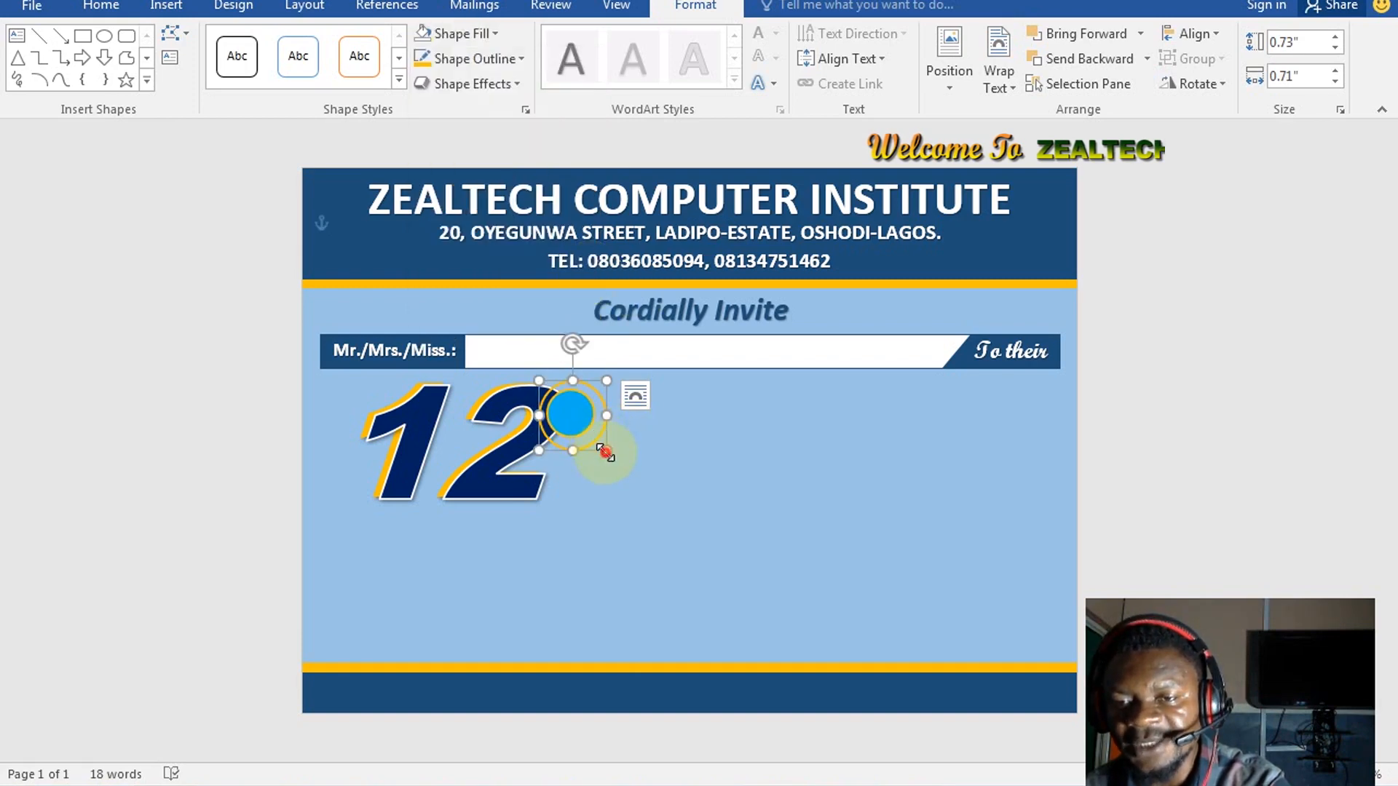
{"action": "left_click_drag", "start_coordinate": [602, 449], "coordinate": [536, 414]}
{"action": "left_click", "coordinate": [736, 470]}
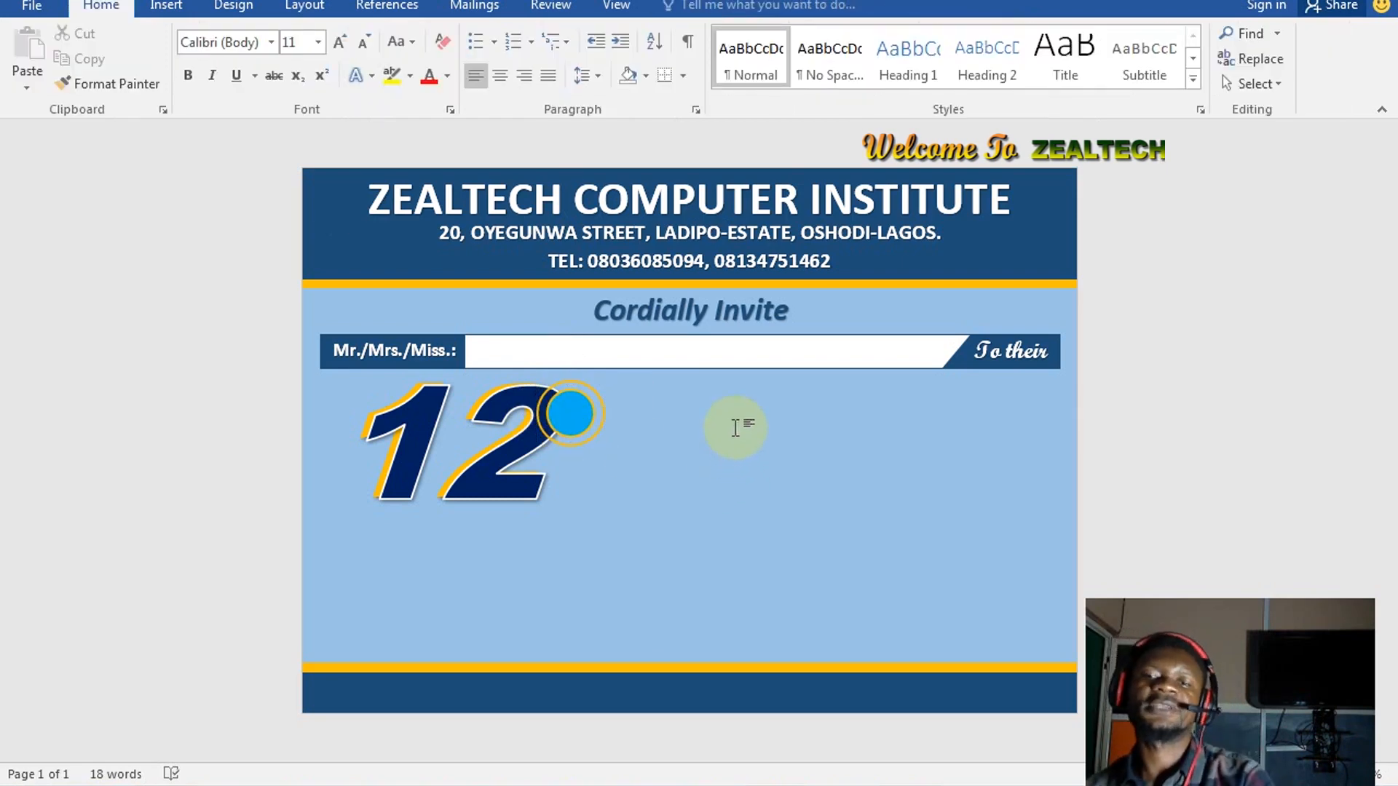
{"action": "left_click", "coordinate": [166, 5]}
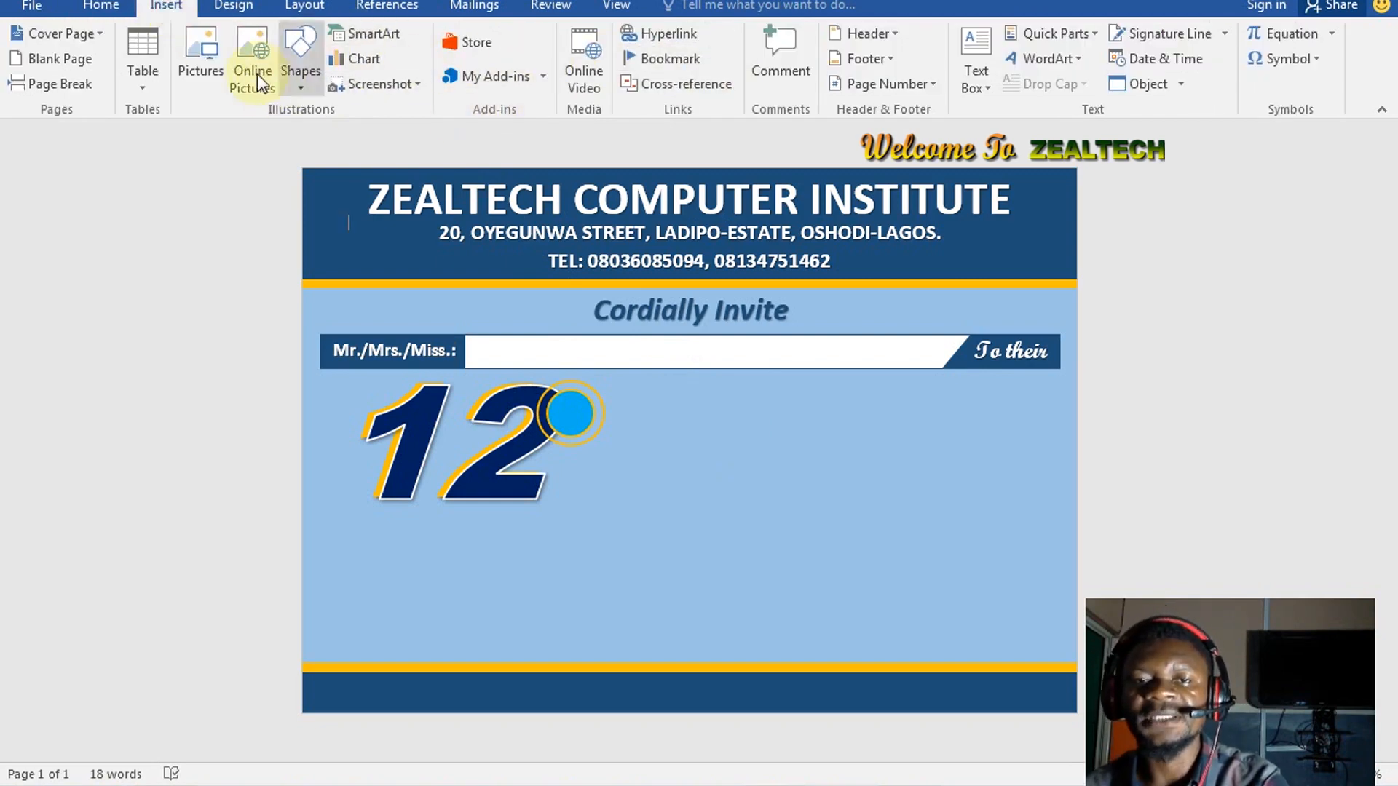
Ctrl-drag a copy of the To their text box onto the 12
{"action": "left_click", "coordinate": [1030, 64]}
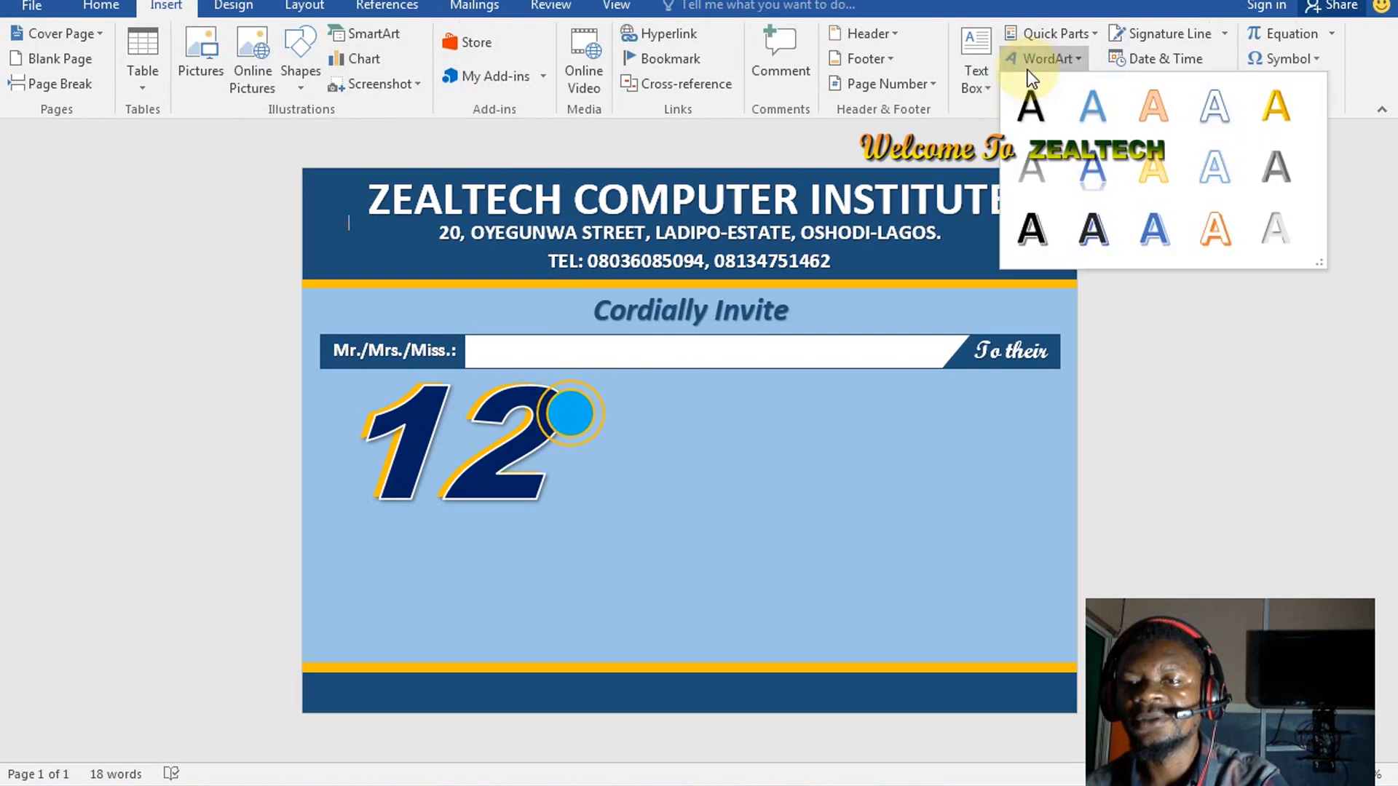
{"action": "left_click", "coordinate": [1029, 67]}
{"action": "left_click", "coordinate": [1026, 350]}
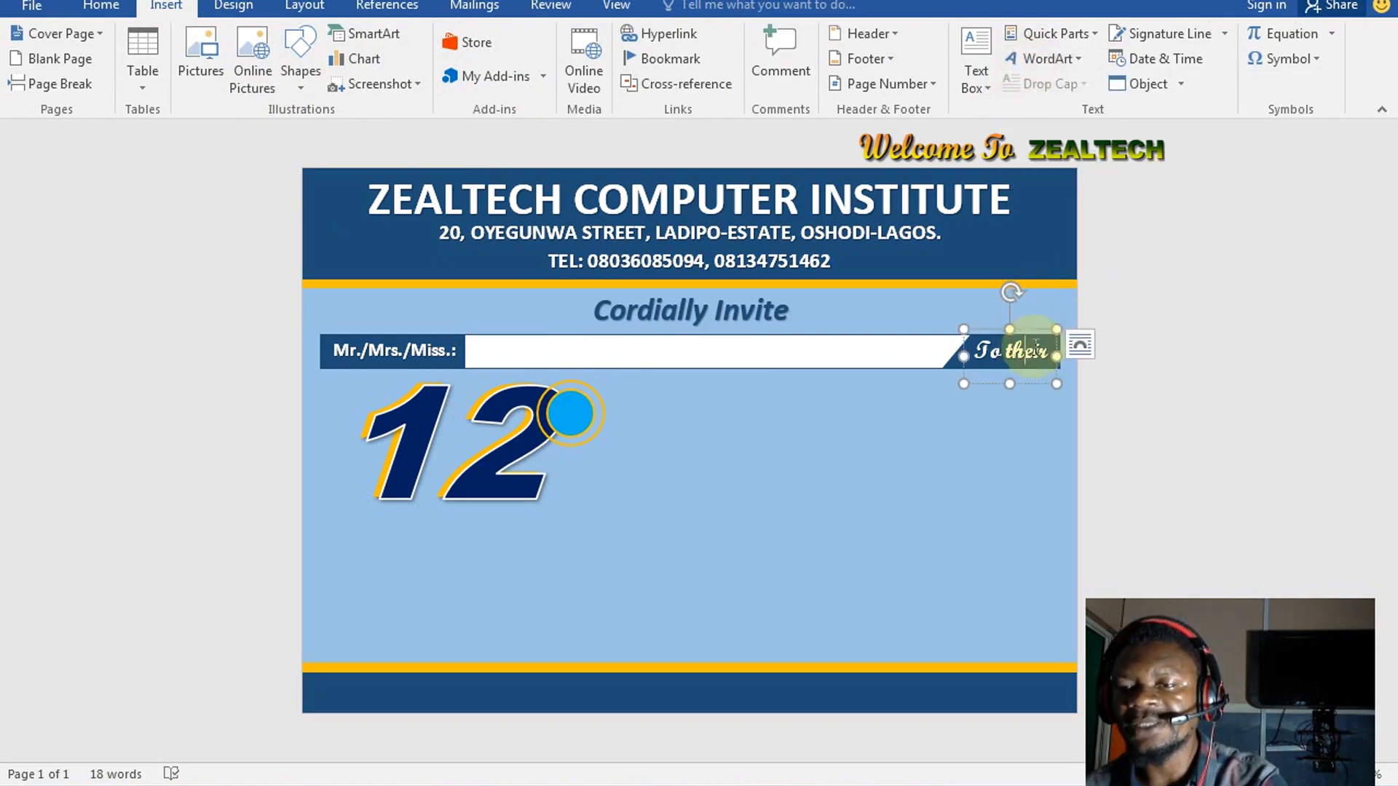
{"action": "left_click_drag", "start_coordinate": [1040, 330], "coordinate": [579, 414]}
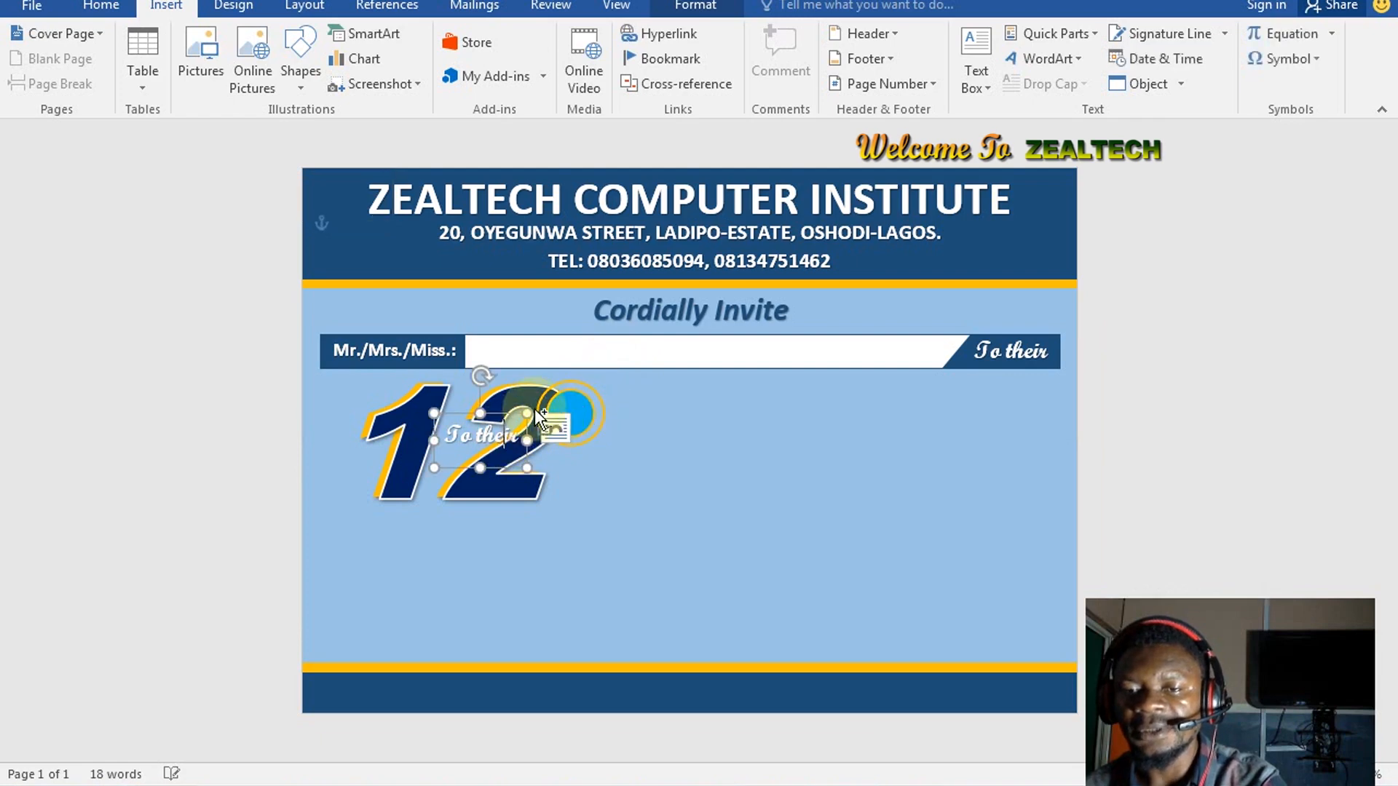
Replace the copied box's text with th and adjust it to a slightly larger size
{"action": "key", "text": "ctrl+a"}
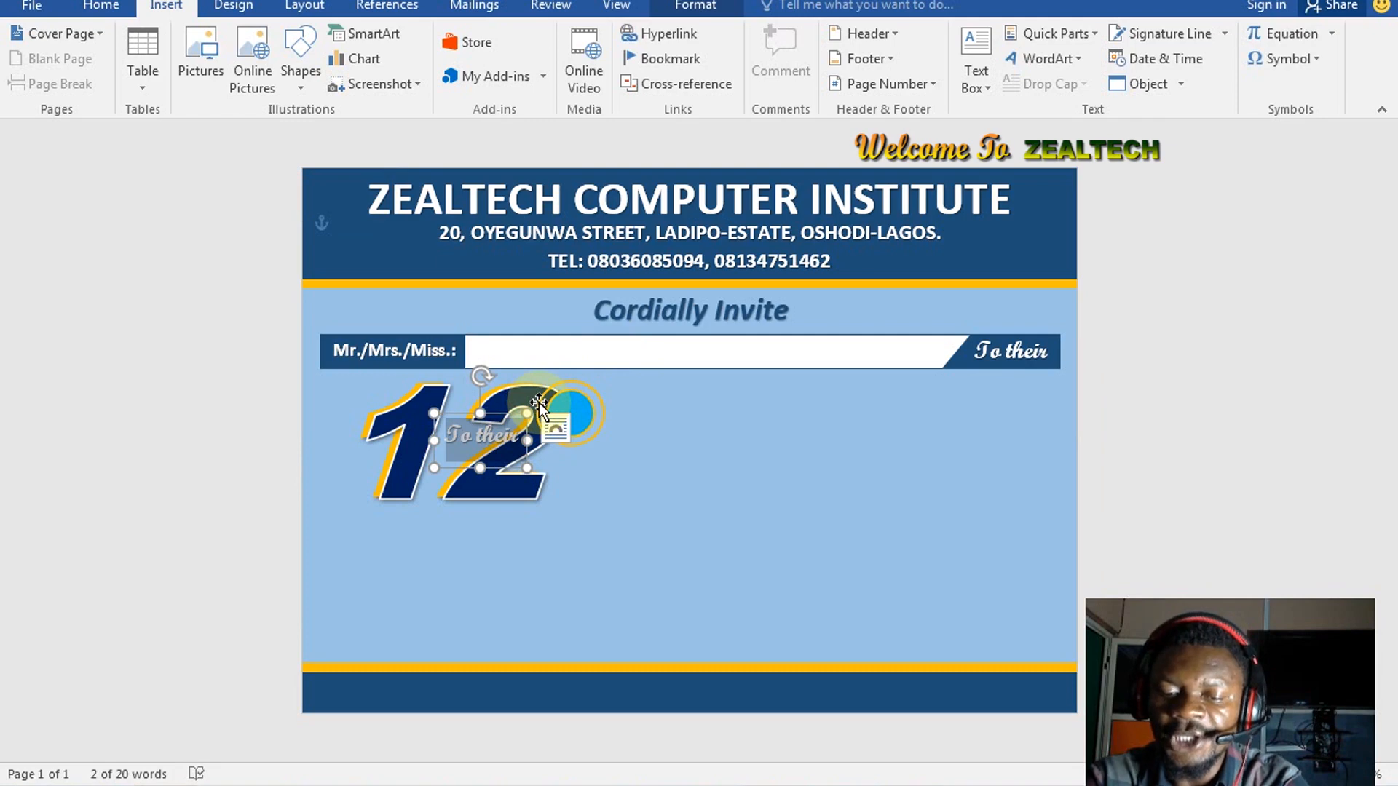
{"action": "type", "text": "th"}
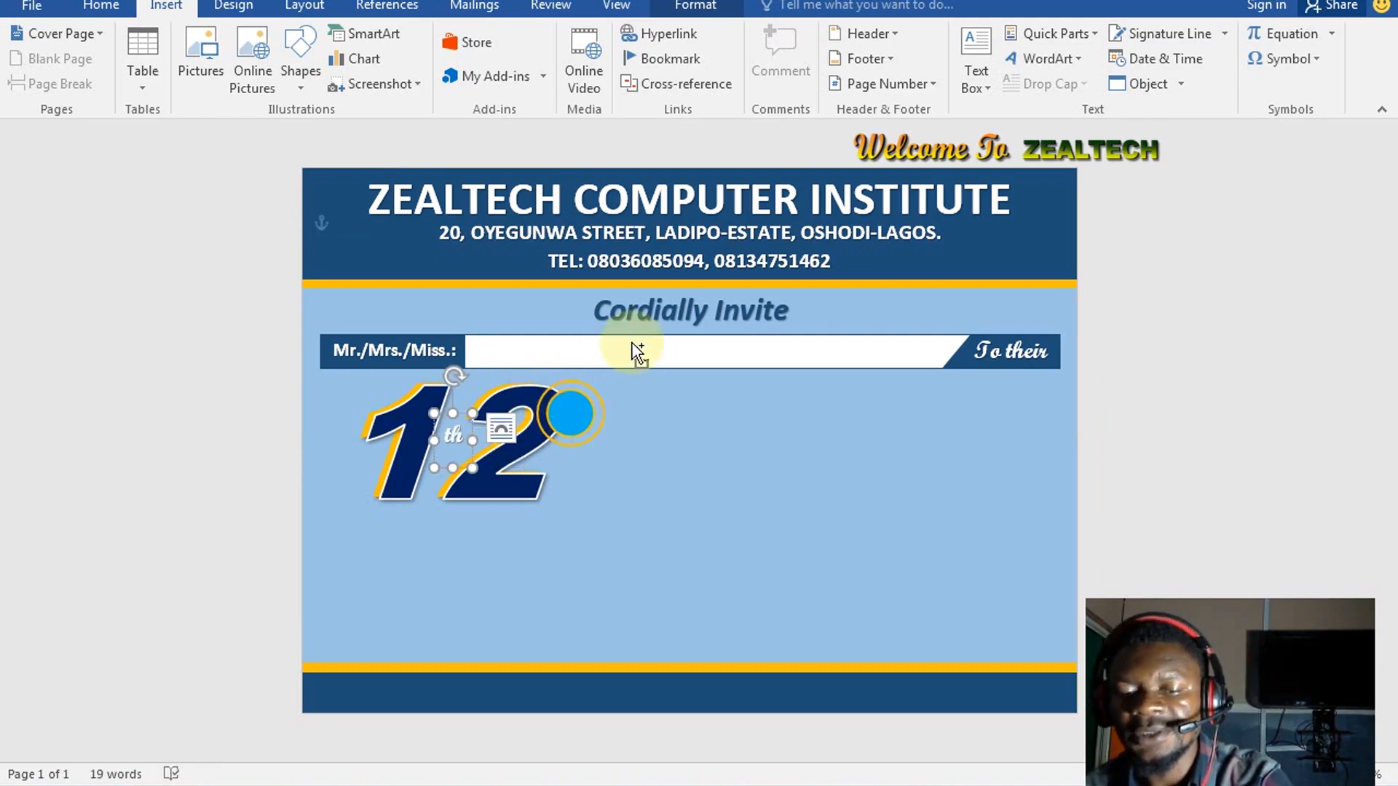
{"action": "key", "text": "ctrl+a"}
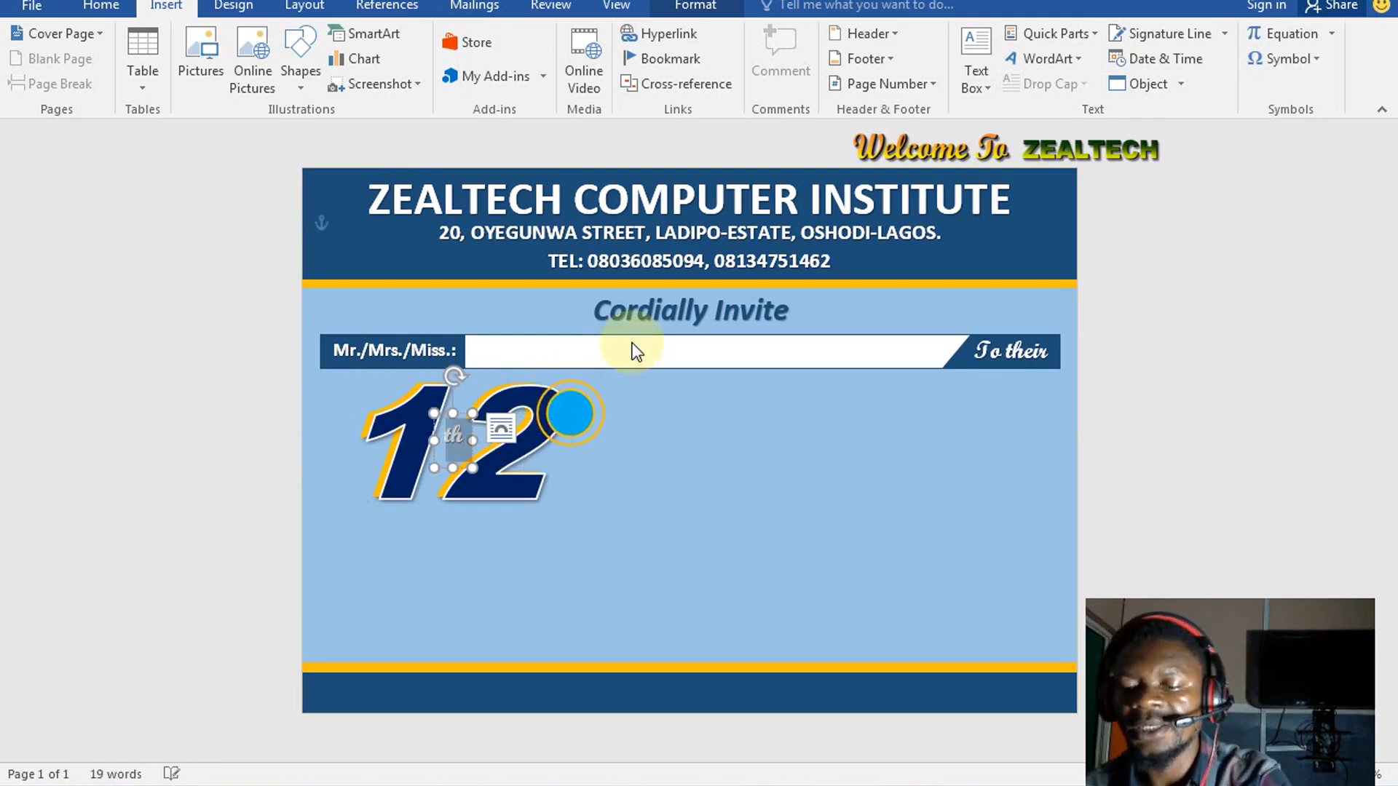
{"action": "key", "text": "ctrl+shift+period"}
{"action": "key", "text": "ctrl+shift+period"}
{"action": "key", "text": "ctrl+shift+period"}
{"action": "key", "text": "ctrl+shift+period"}
{"action": "key", "text": "ctrl+shift+period"}
{"action": "key", "text": "ctrl+shift+period"}
{"action": "key", "text": "ctrl+shift+period"}
{"action": "key", "text": "ctrl+shift+period"}
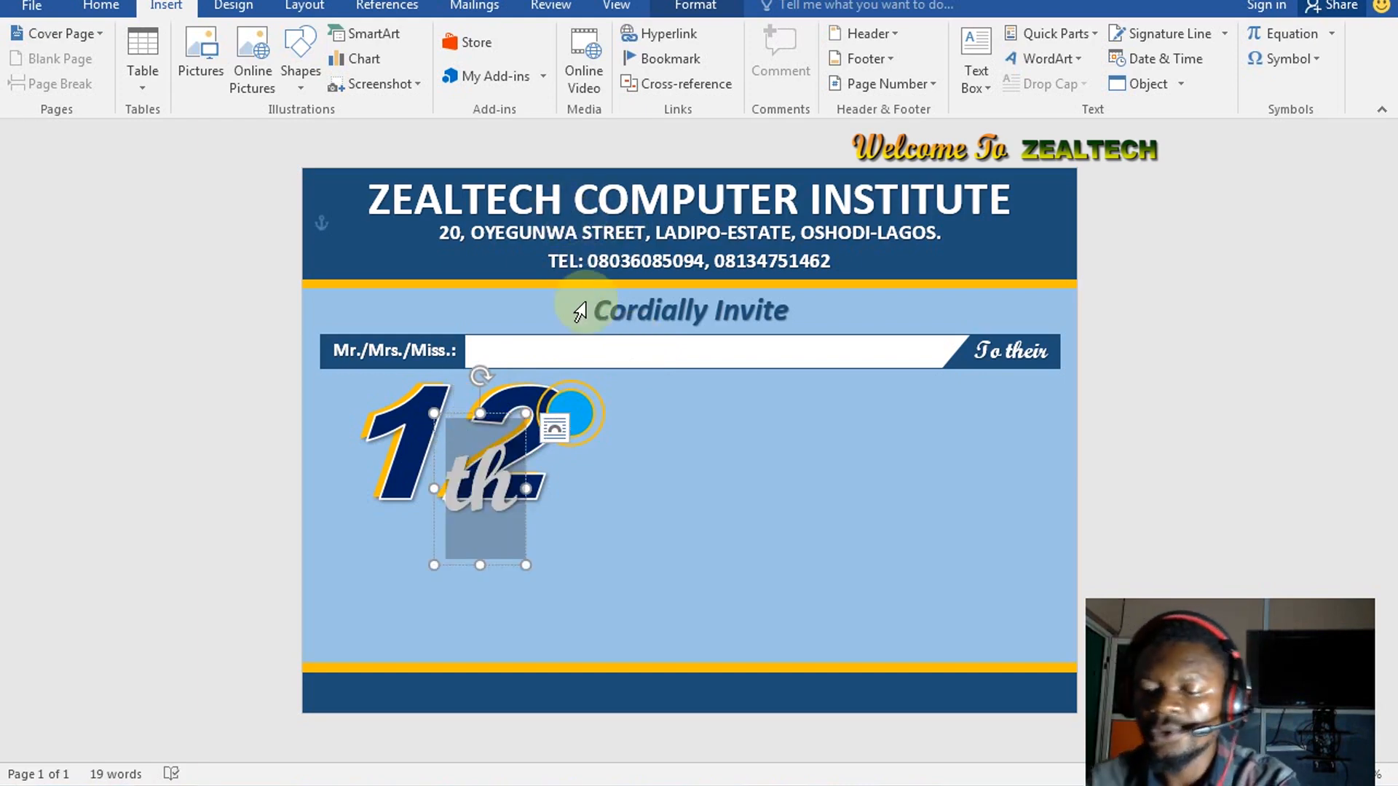
{"action": "key", "text": "ctrl+shift+comma"}
{"action": "key", "text": "ctrl+shift+comma"}
{"action": "key", "text": "ctrl+shift+comma"}
{"action": "key", "text": "ctrl+shift+comma"}
{"action": "key", "text": "ctrl+shift+comma"}
{"action": "key", "text": "ctrl+shift+comma"}
{"action": "key", "text": "ctrl+shift+comma"}
{"action": "key", "text": "ctrl+shift+comma"}
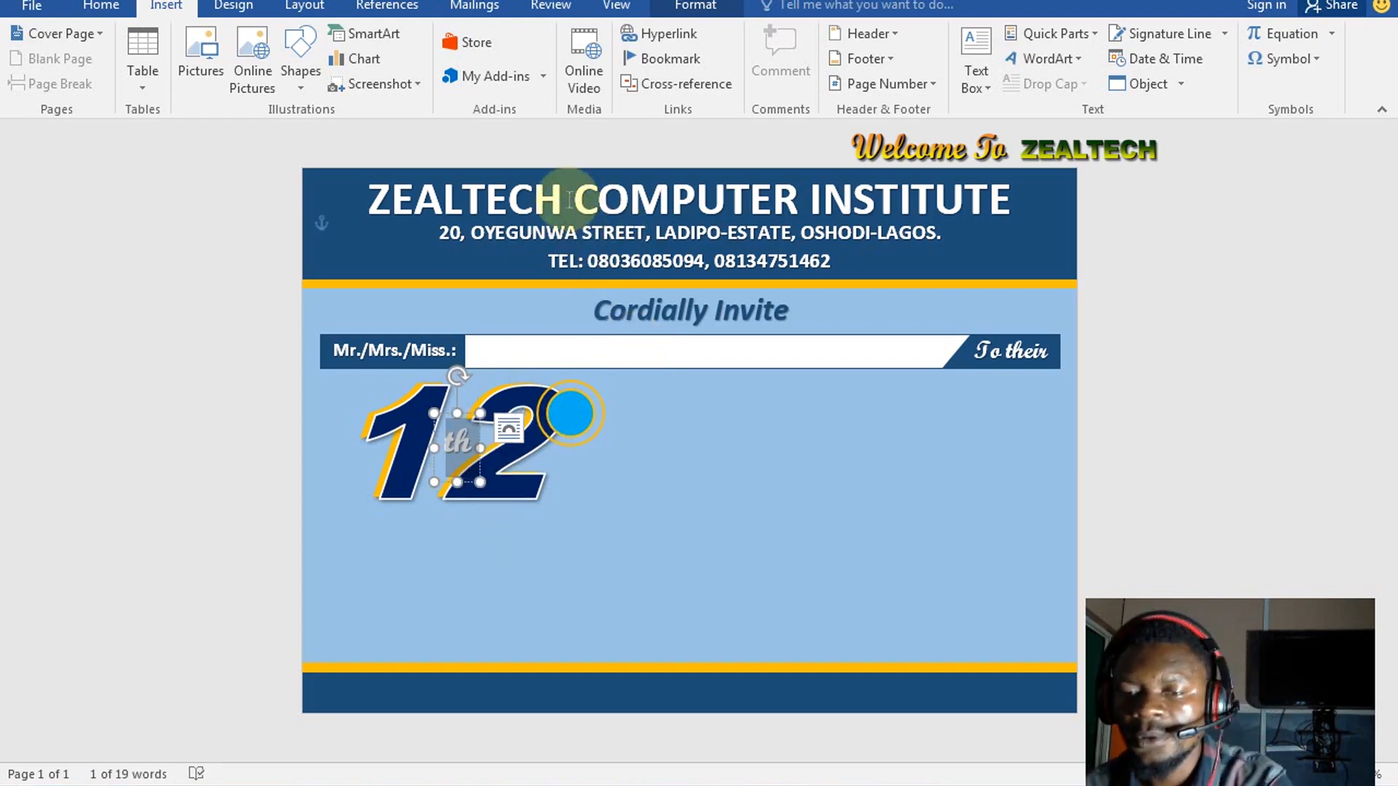
{"action": "key", "text": "ctrl+shift+period"}
{"action": "key", "text": "ctrl+shift+period"}
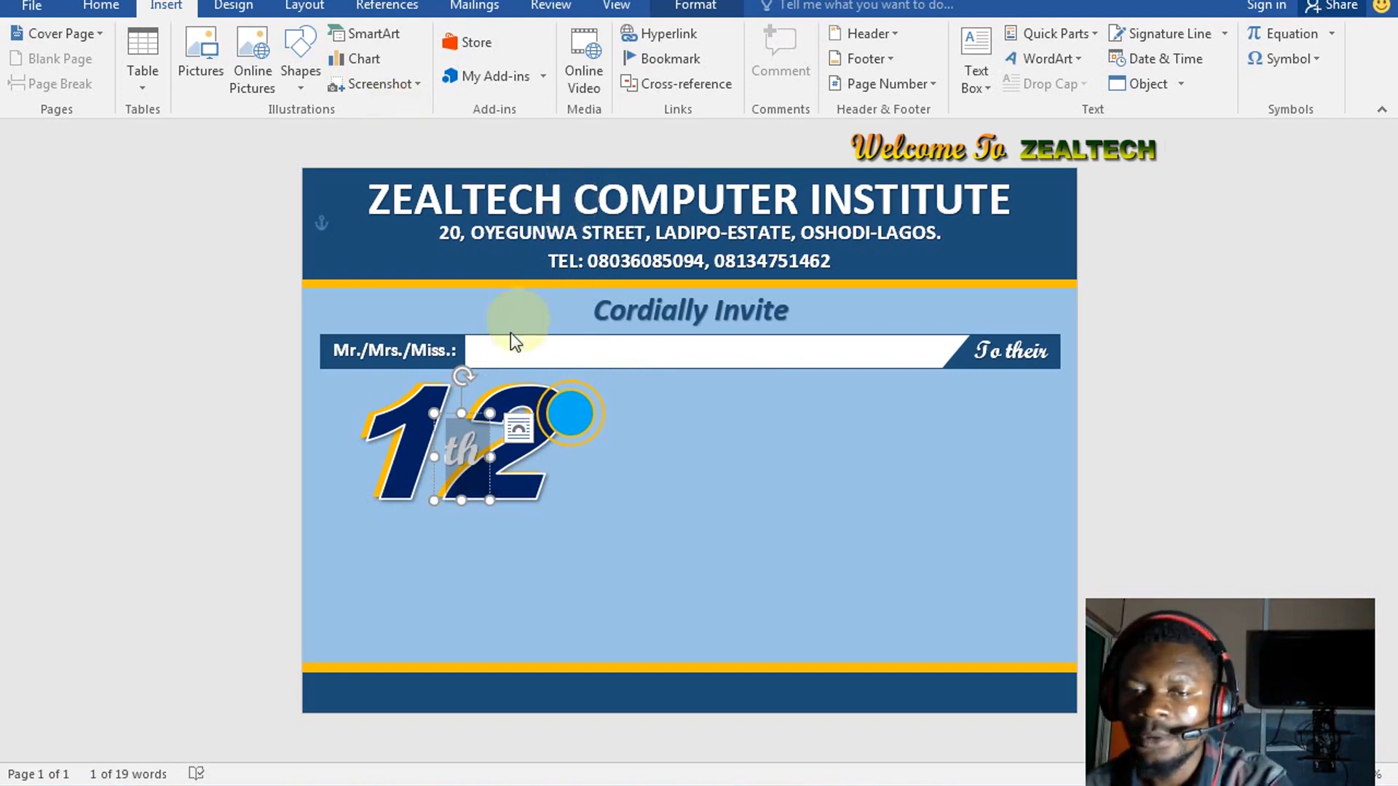
Drag the th box onto the gold-ringed blue circle and arrow-nudge it until centred
{"action": "left_click_drag", "start_coordinate": [475, 414], "coordinate": [577, 362]}
{"action": "key", "text": "Up"}
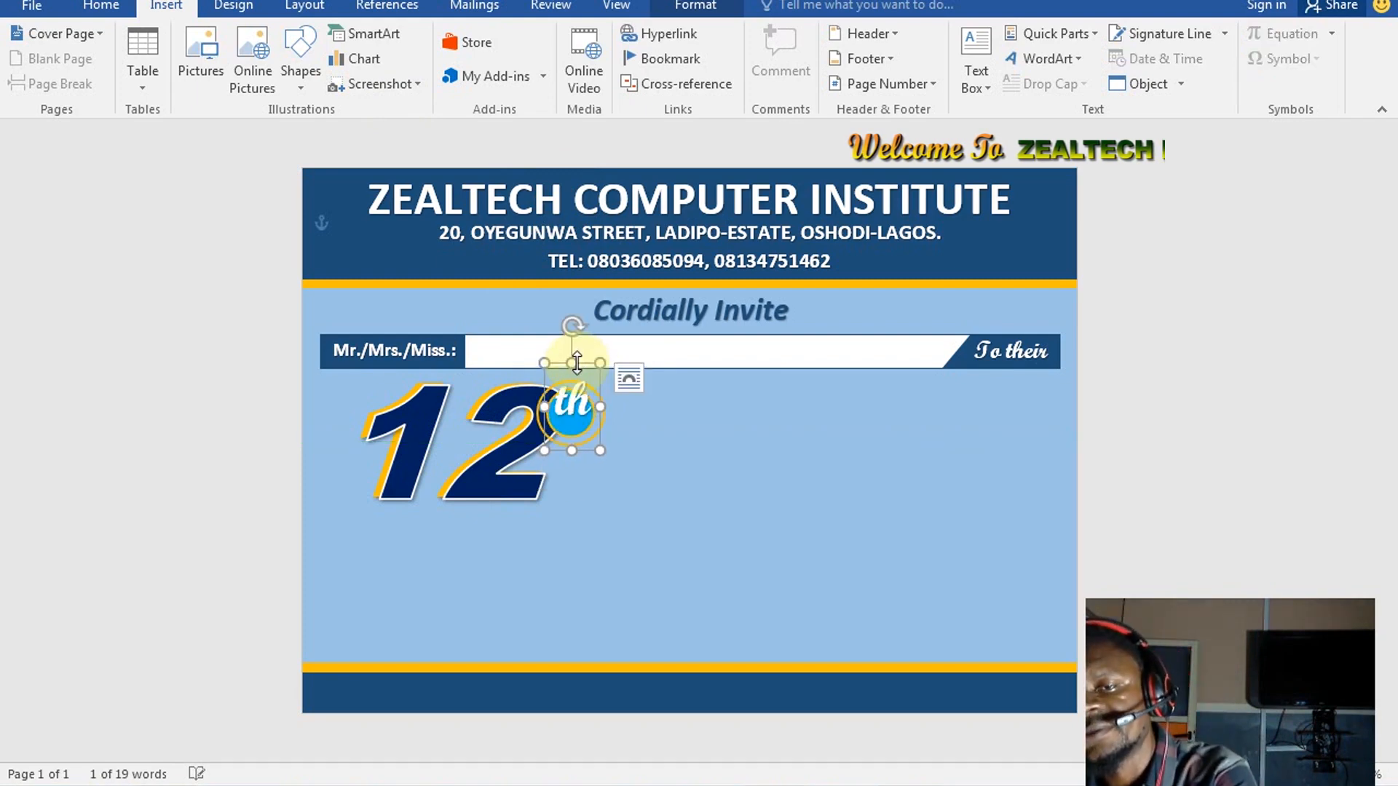
{"action": "key", "text": "Down"}
{"action": "key", "text": "Down"}
{"action": "key", "text": "Down"}
{"action": "key", "text": "Down"}
{"action": "key", "text": "Down"}
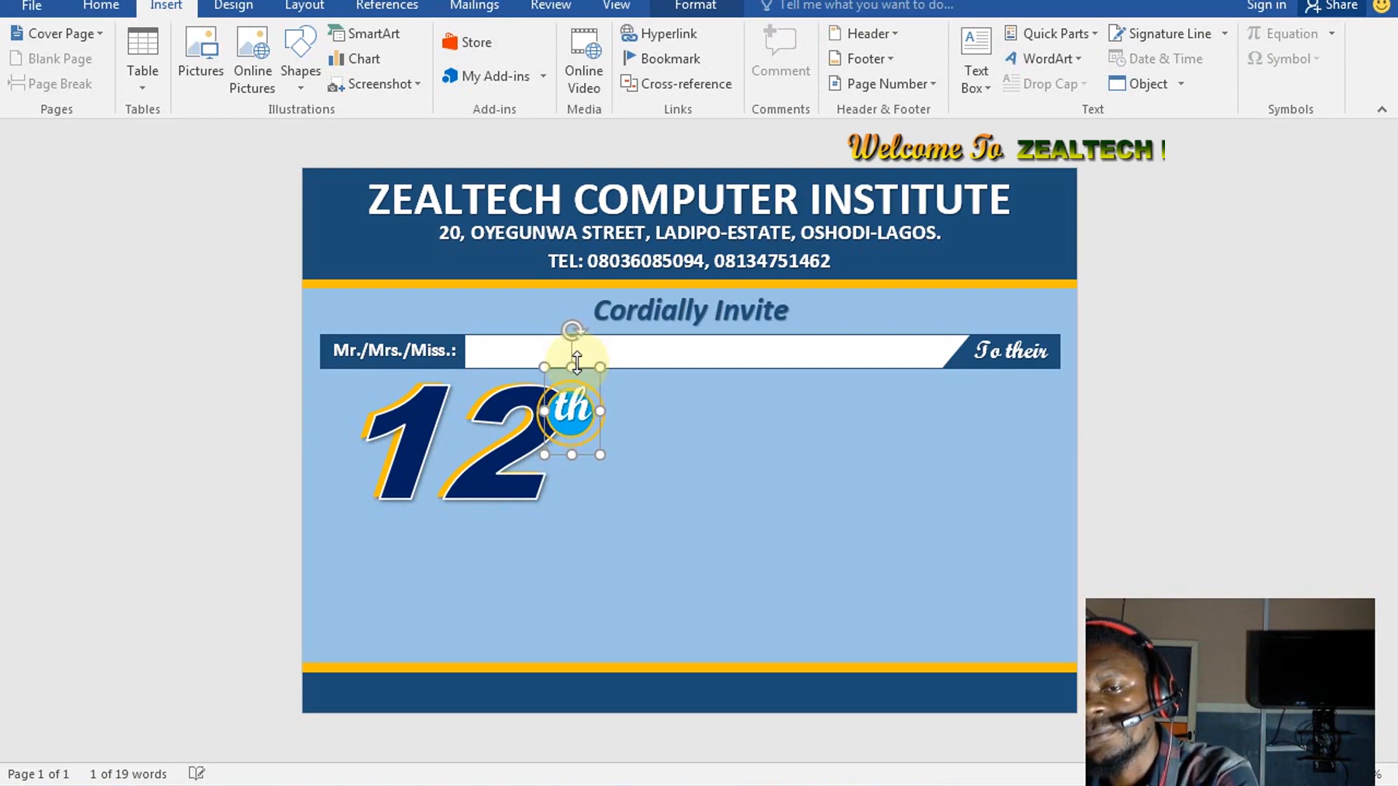
{"action": "key", "text": "Down"}
{"action": "key", "text": "Down"}
{"action": "key", "text": "Down"}
{"action": "key", "text": "Down"}
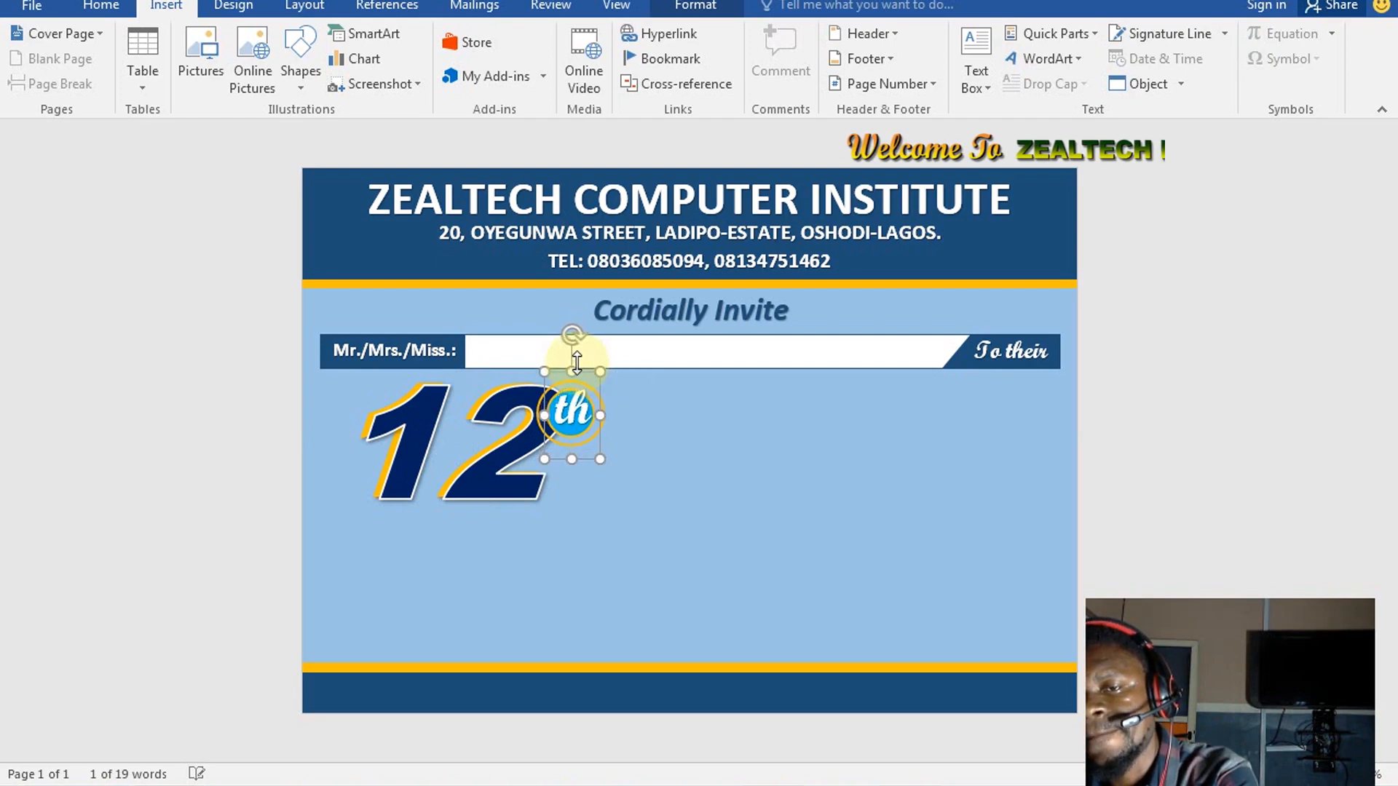
{"action": "key", "text": "Down"}
{"action": "key", "text": "Down"}
{"action": "key", "text": "Down"}
{"action": "key", "text": "Down"}
{"action": "key", "text": "Down"}
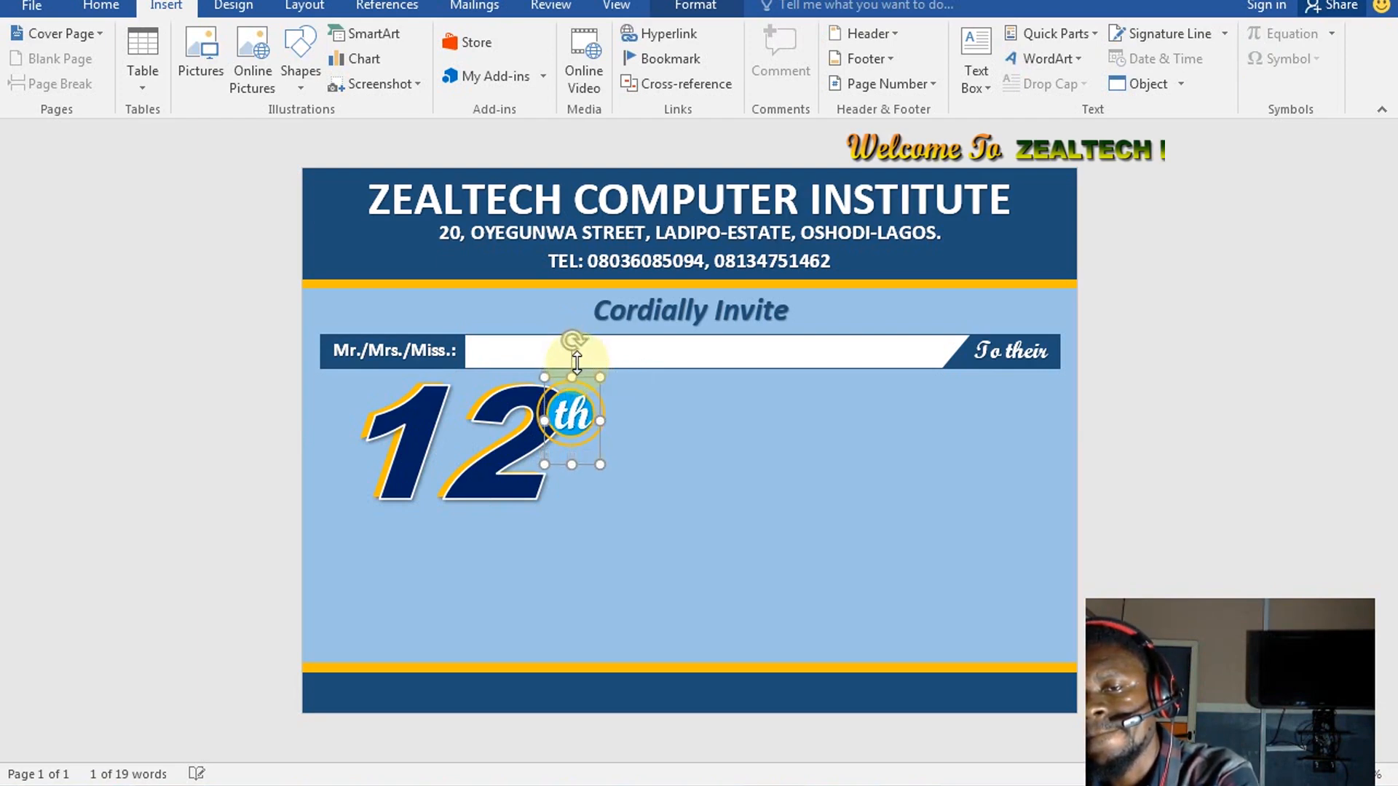
{"action": "key", "text": "Down"}
{"action": "key", "text": "Down"}
{"action": "key", "text": "Down"}
{"action": "key", "text": "Down"}
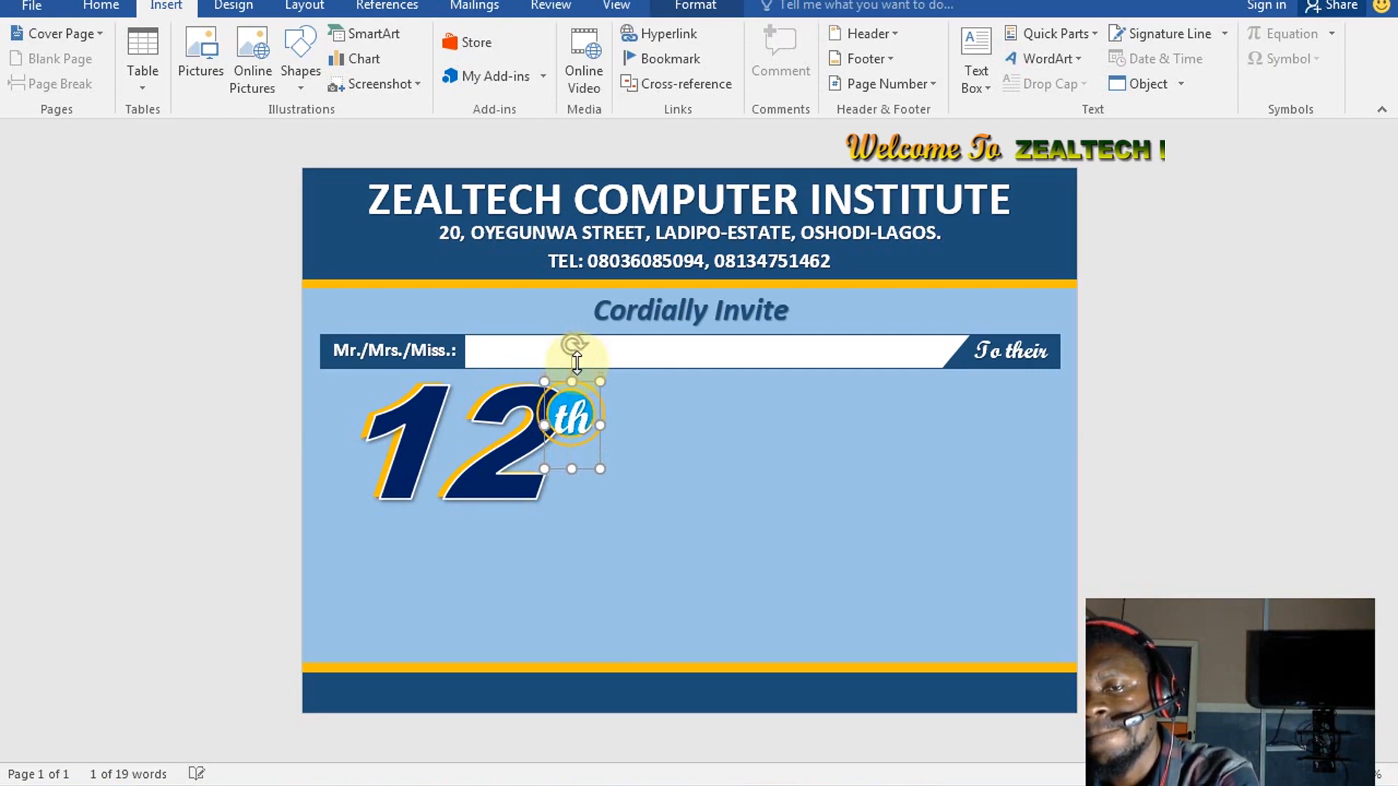
{"action": "key", "text": "Down"}
{"action": "key", "text": "Down"}
{"action": "key", "text": "Down"}
{"action": "key", "text": "Down"}
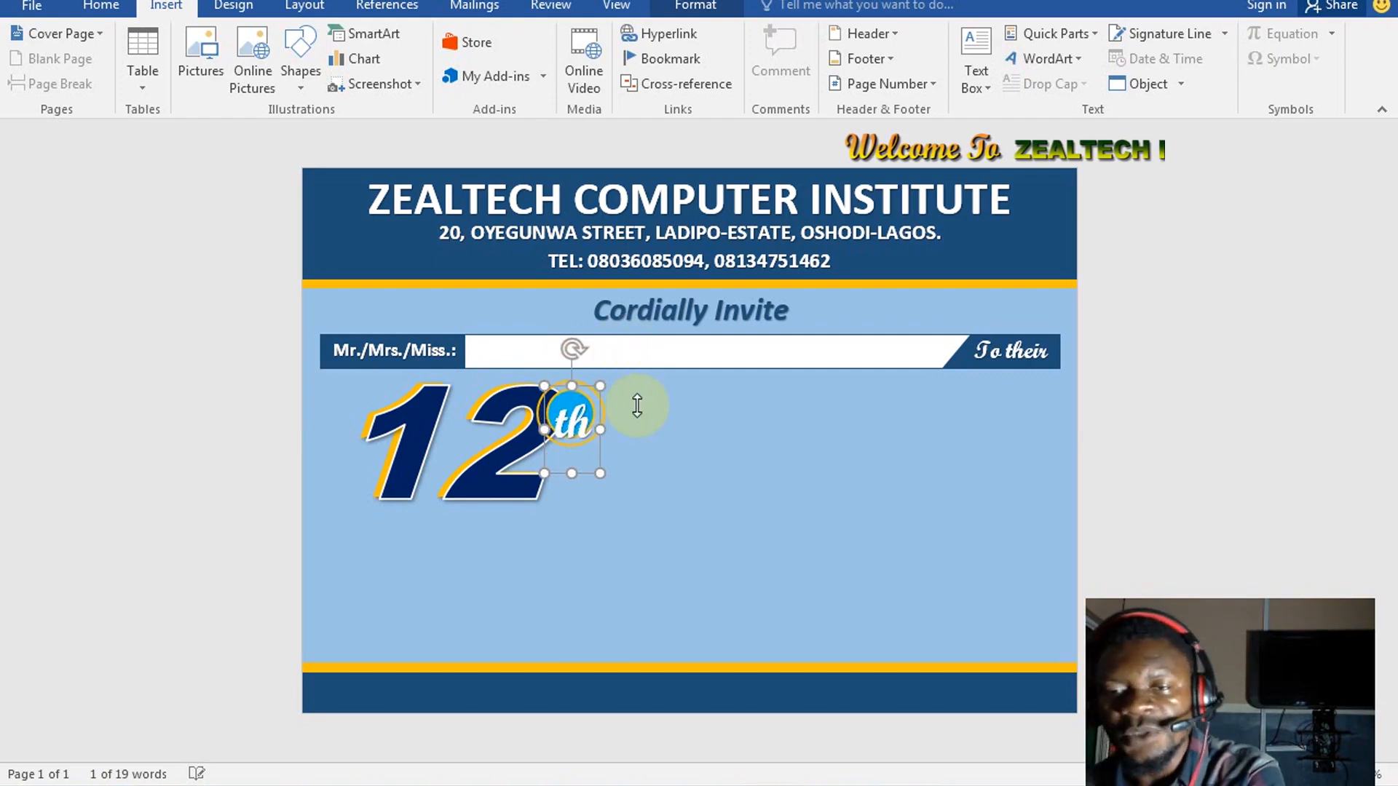
{"action": "key", "text": "Left"}
{"action": "key", "text": "Left"}
{"action": "key", "text": "Left"}
{"action": "key", "text": "Up"}
{"action": "key", "text": "Up"}
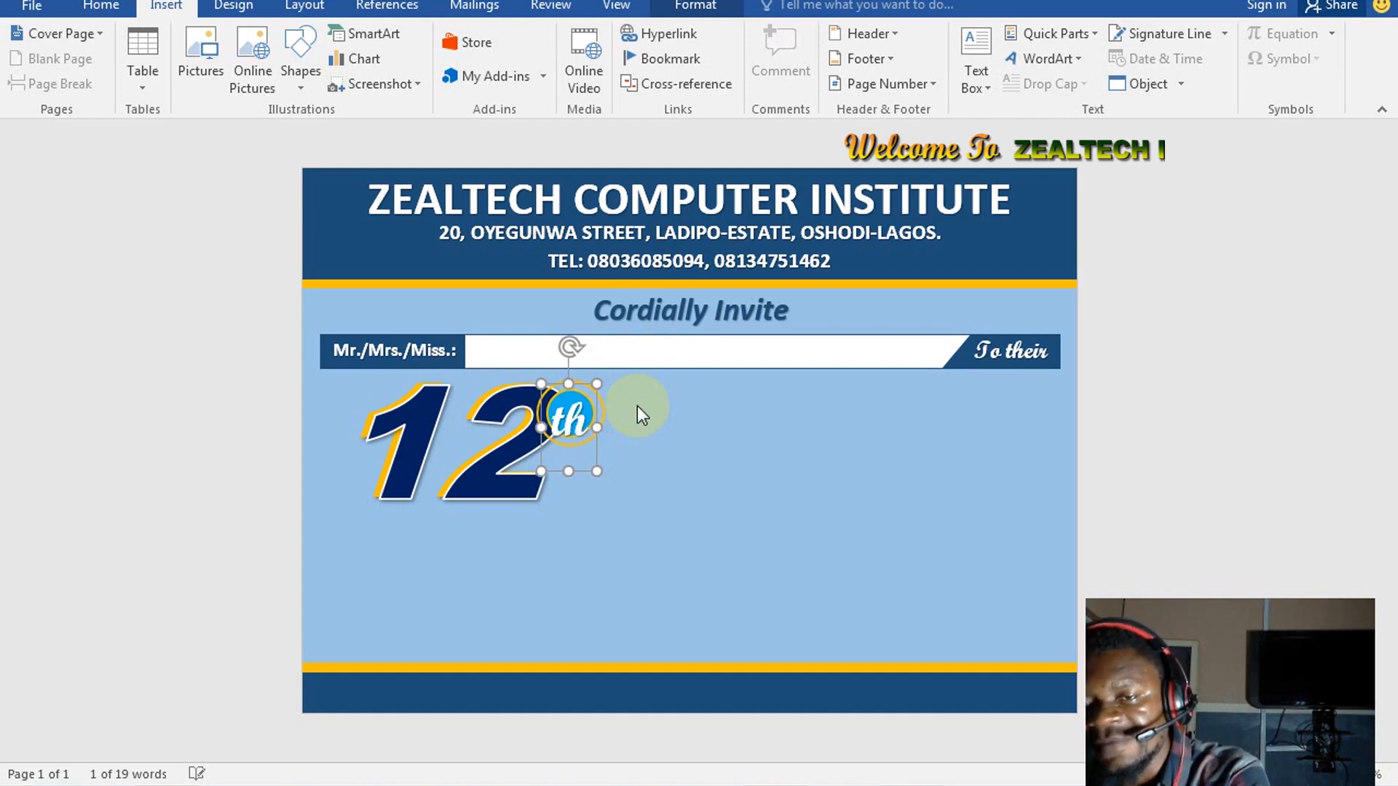
{"action": "key", "text": "Up"}
{"action": "key", "text": "Up"}
{"action": "key", "text": "Up"}
{"action": "key", "text": "Up"}
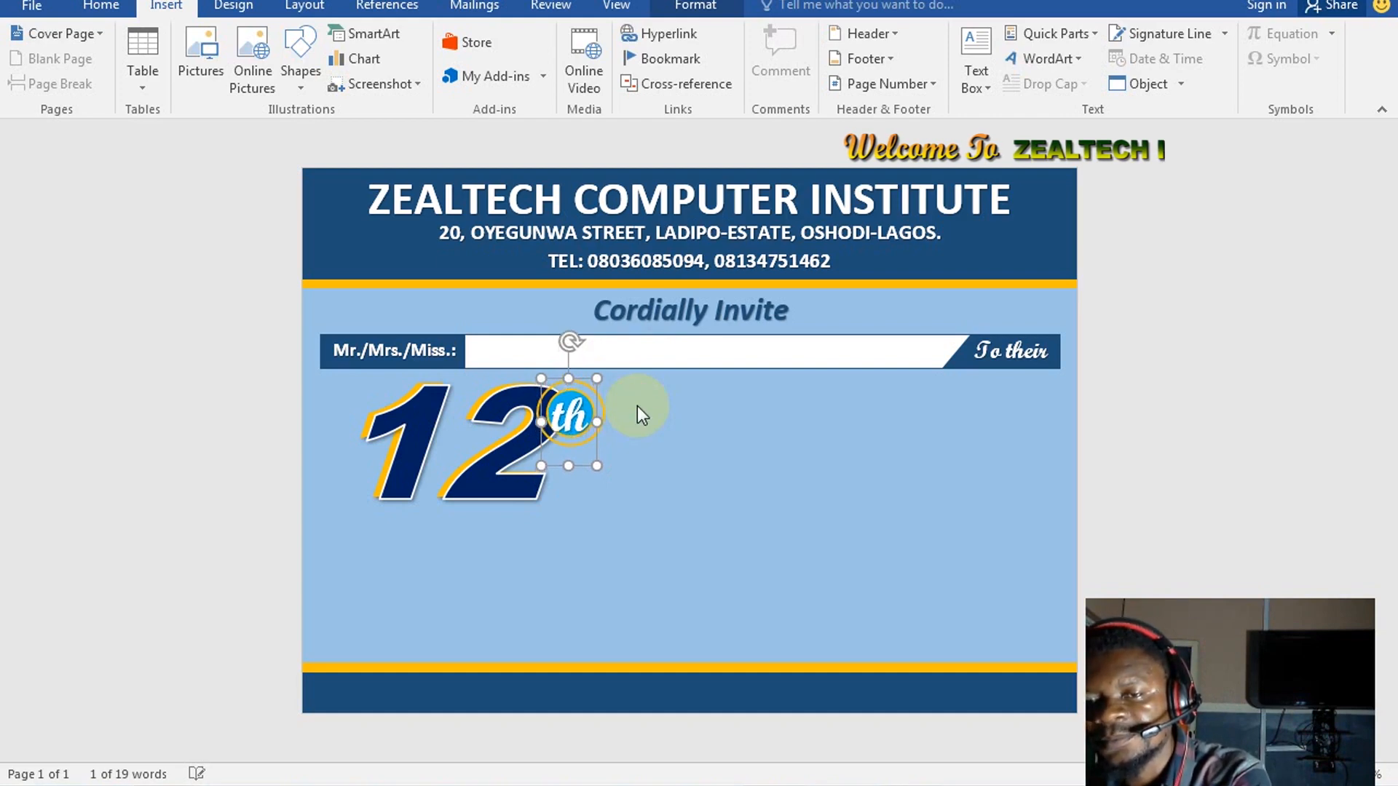
{"action": "key", "text": "Up"}
{"action": "key", "text": "Up"}
{"action": "key", "text": "Up"}
{"action": "key", "text": "Up"}
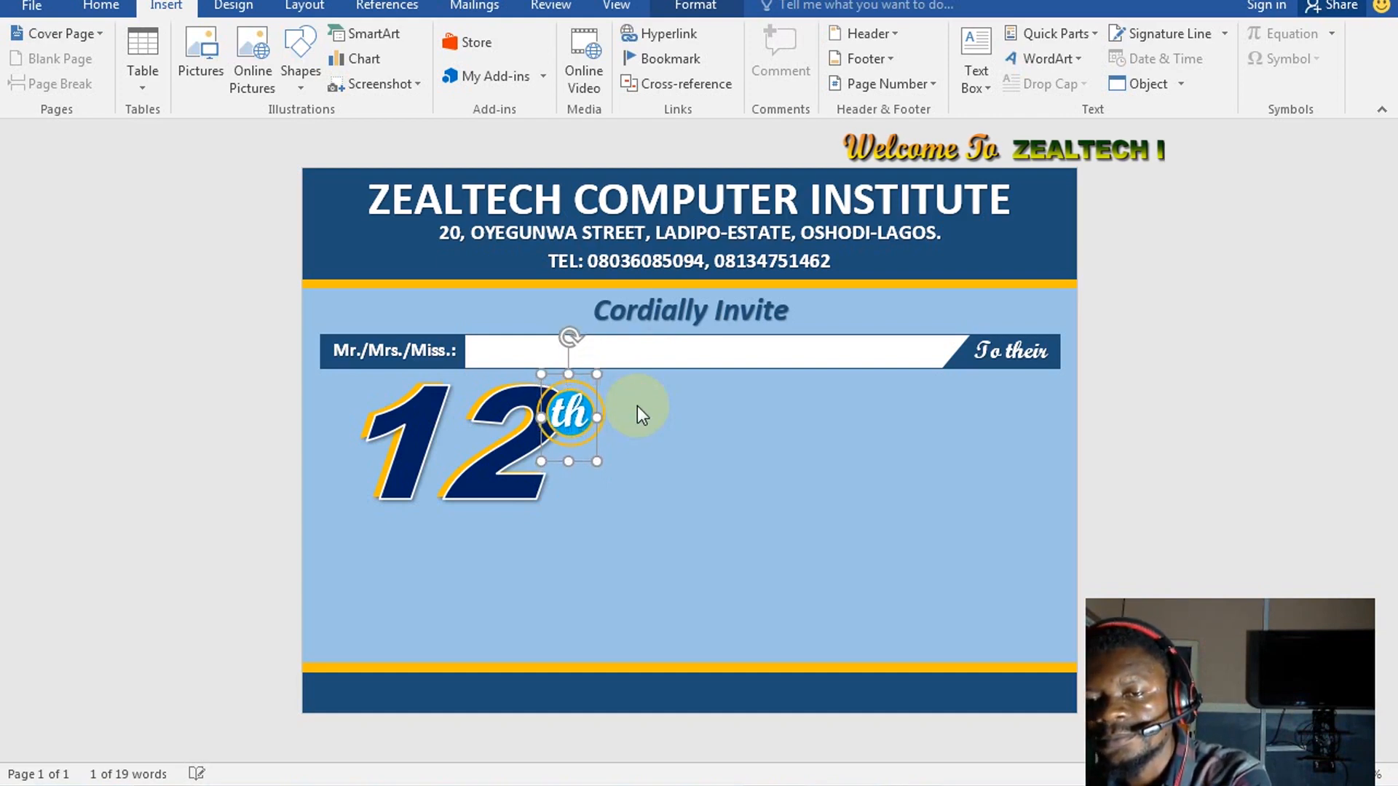
{"action": "key", "text": "Up"}
{"action": "key", "text": "Up"}
{"action": "key", "text": "Up"}
{"action": "key", "text": "Right"}
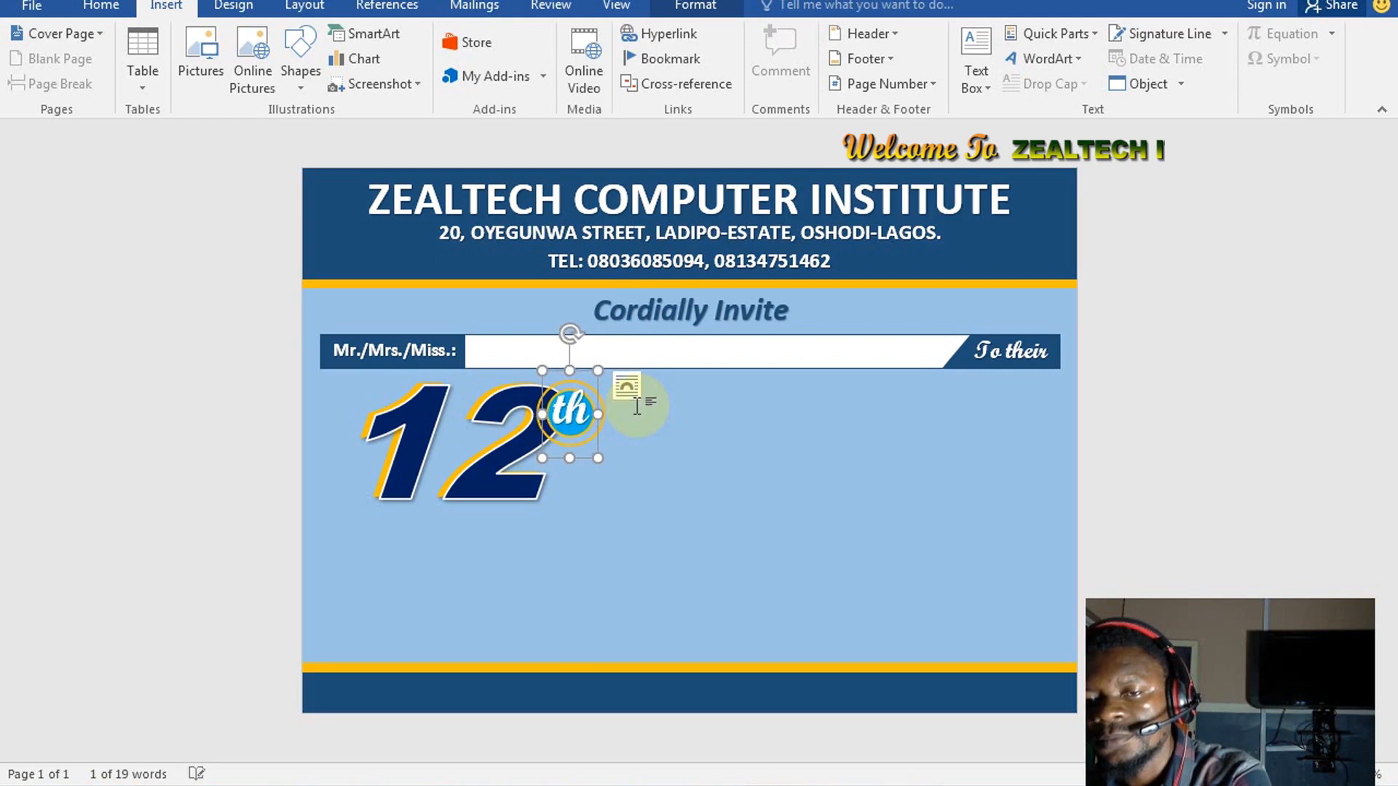
{"action": "key", "text": "Down"}
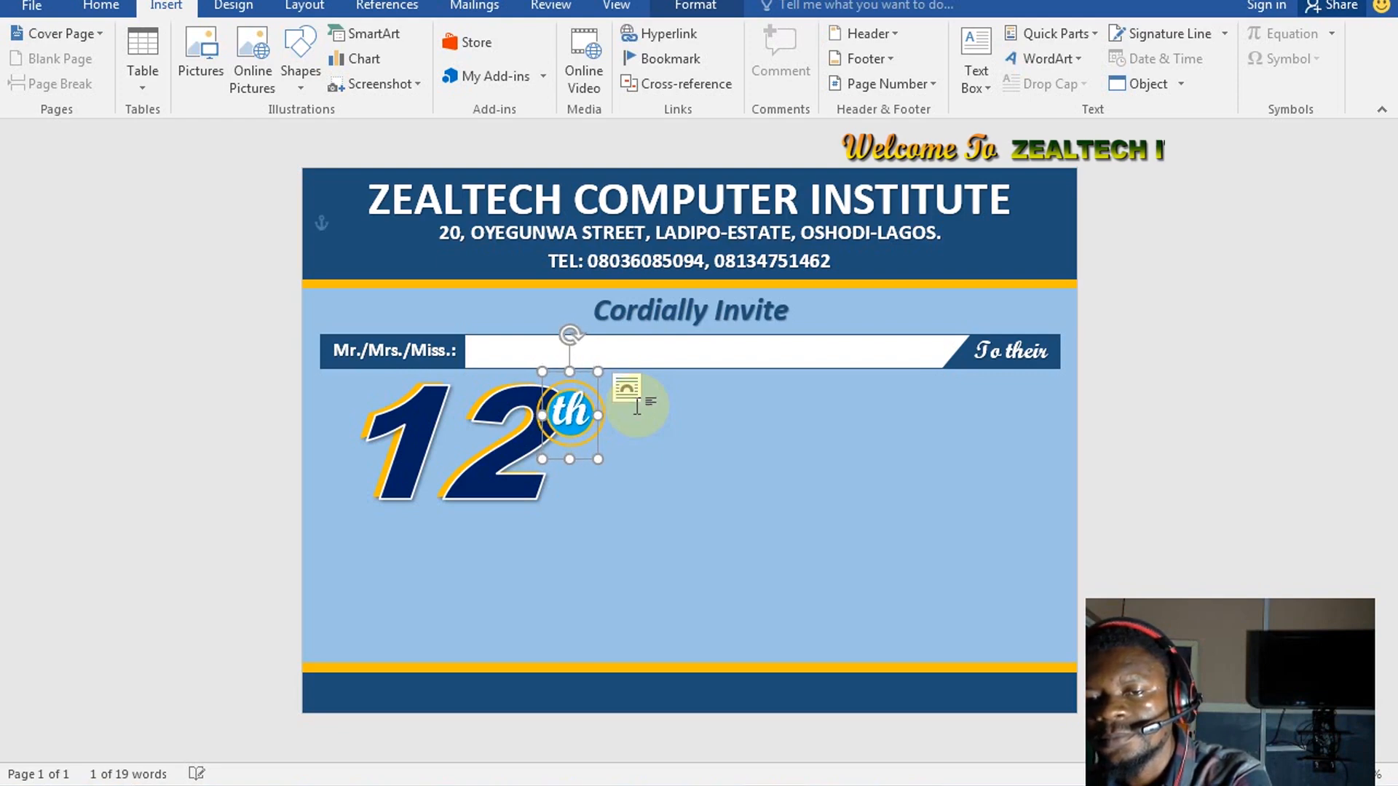
{"action": "key", "text": "Down"}
{"action": "key", "text": "Down"}
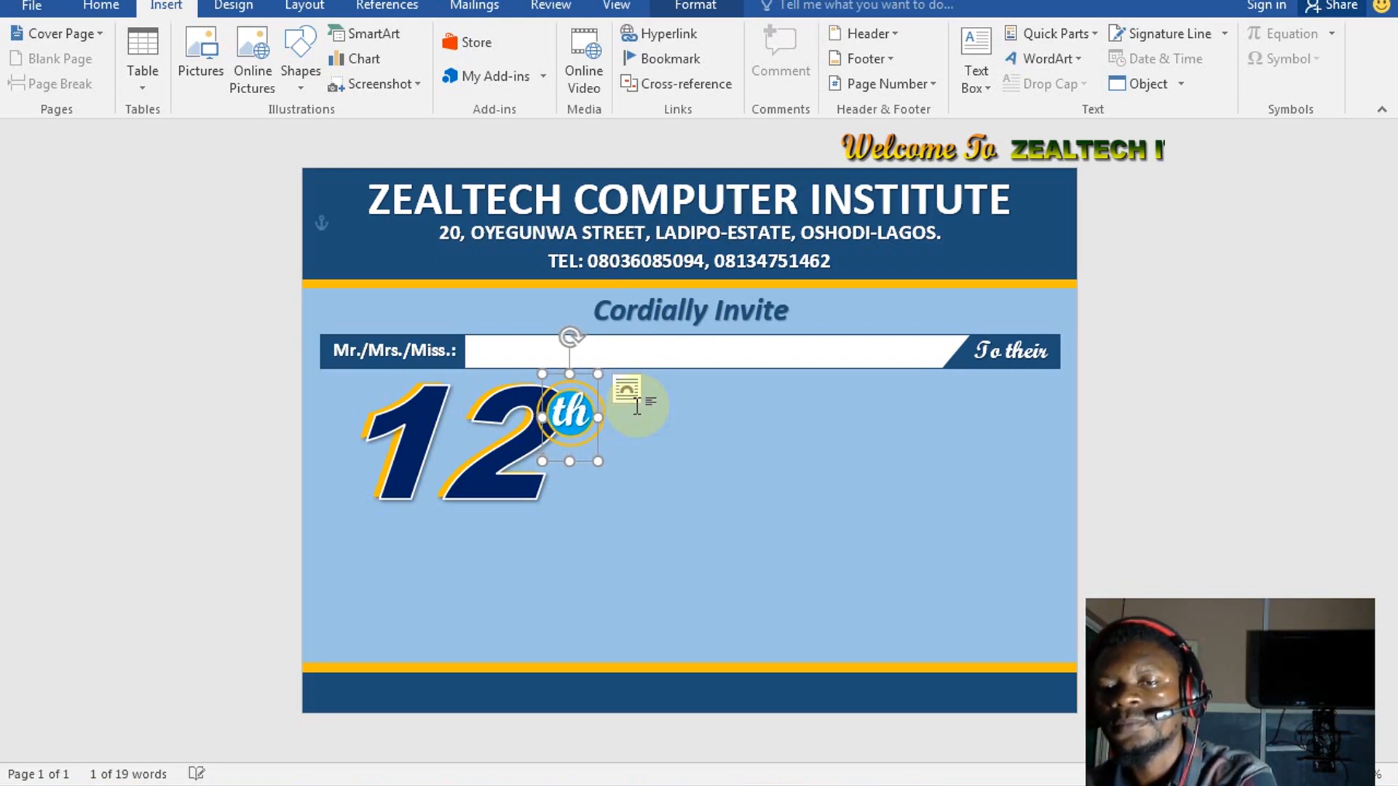
{"action": "key", "text": "Down"}
{"action": "key", "text": "Down"}
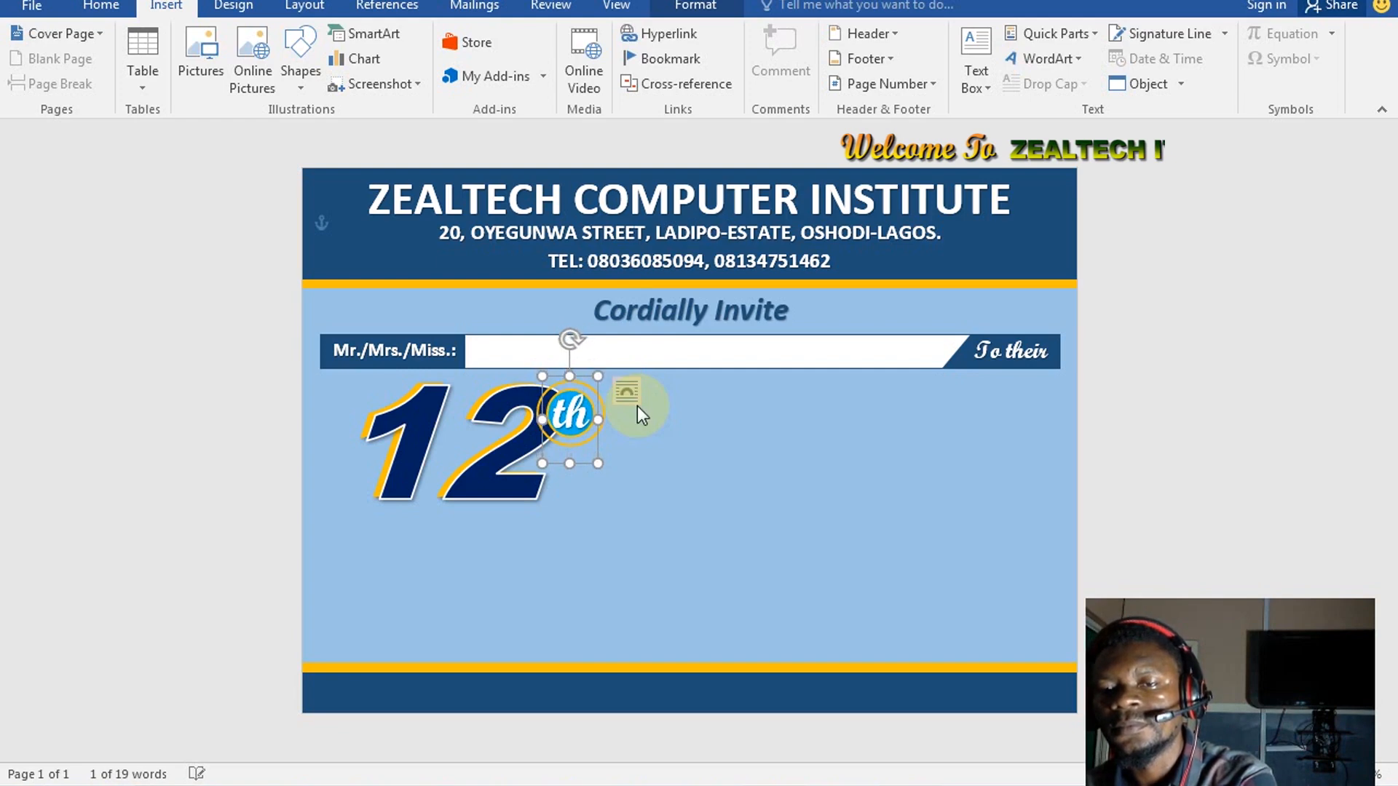
{"action": "left_click", "coordinate": [688, 493]}
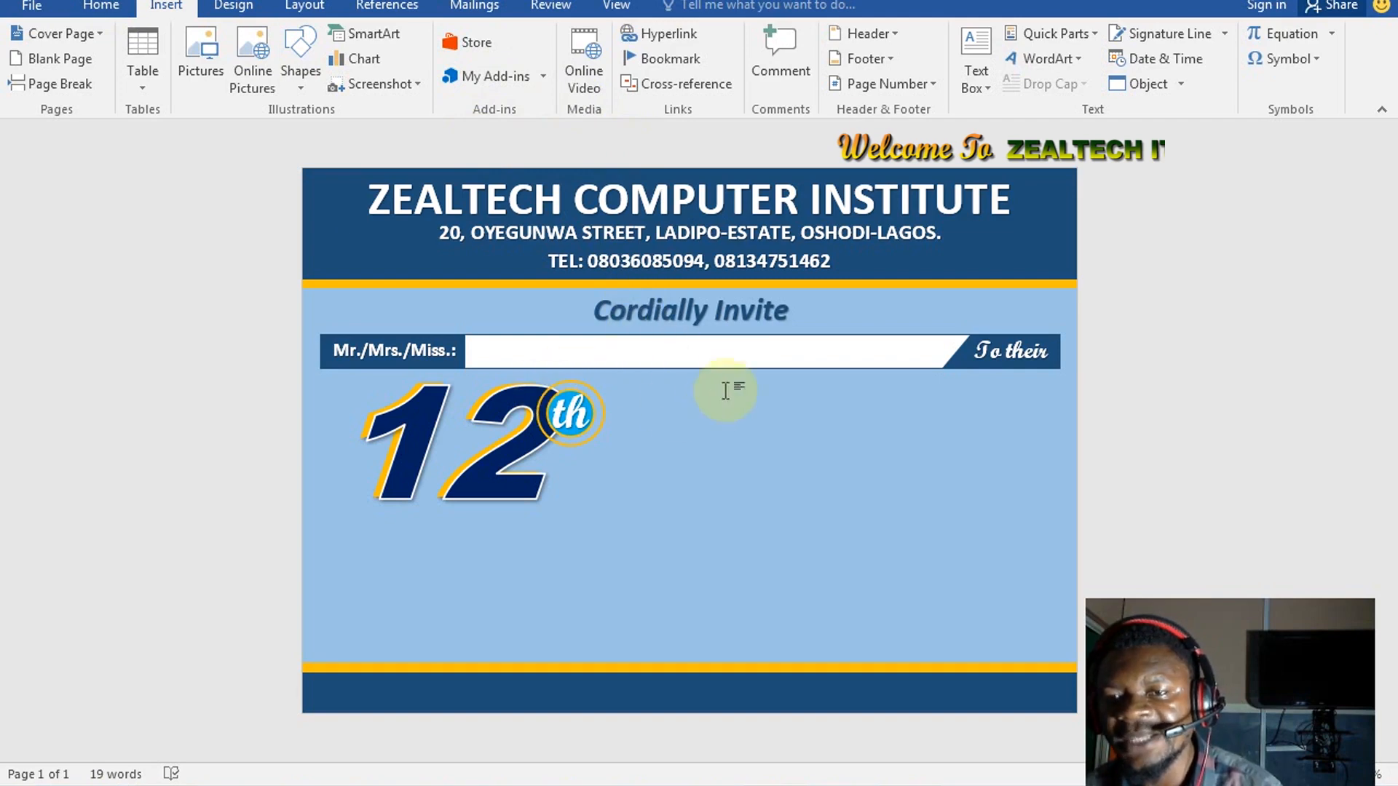
Ctrl-drag a copy of the Cordially Invite box below the name bar
{"action": "left_click", "coordinate": [735, 311]}
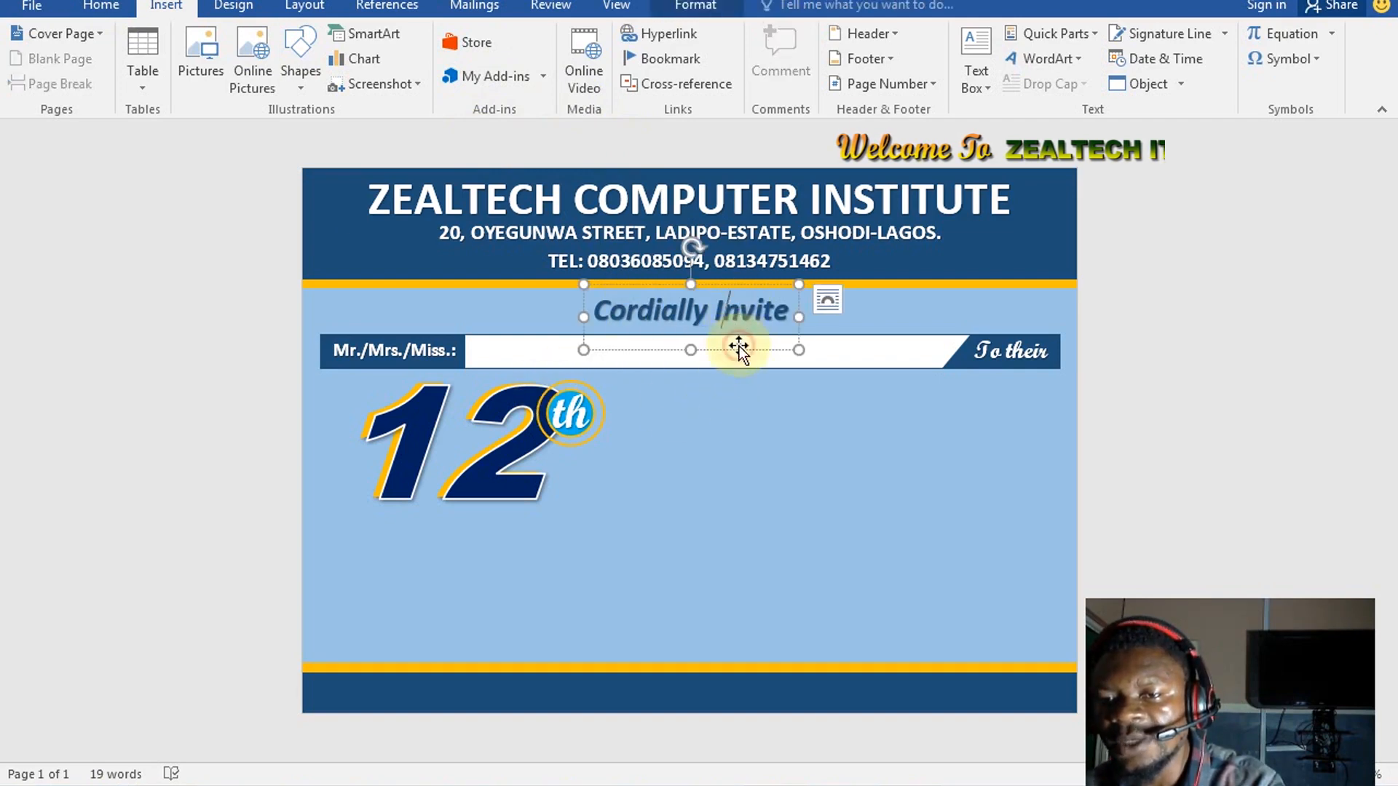
{"action": "left_click", "coordinate": [740, 347]}
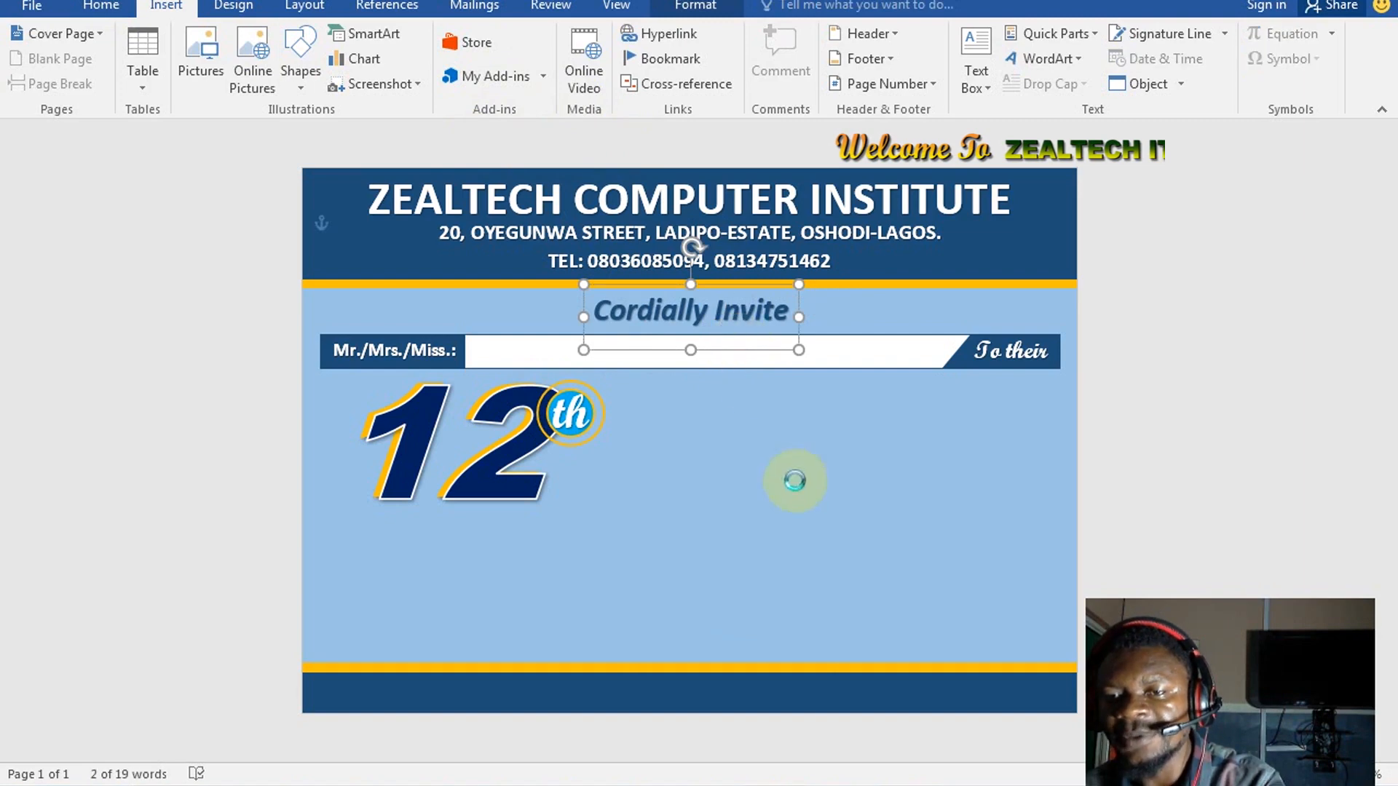
{"action": "left_click_drag", "start_coordinate": [795, 481], "coordinate": [751, 401]}
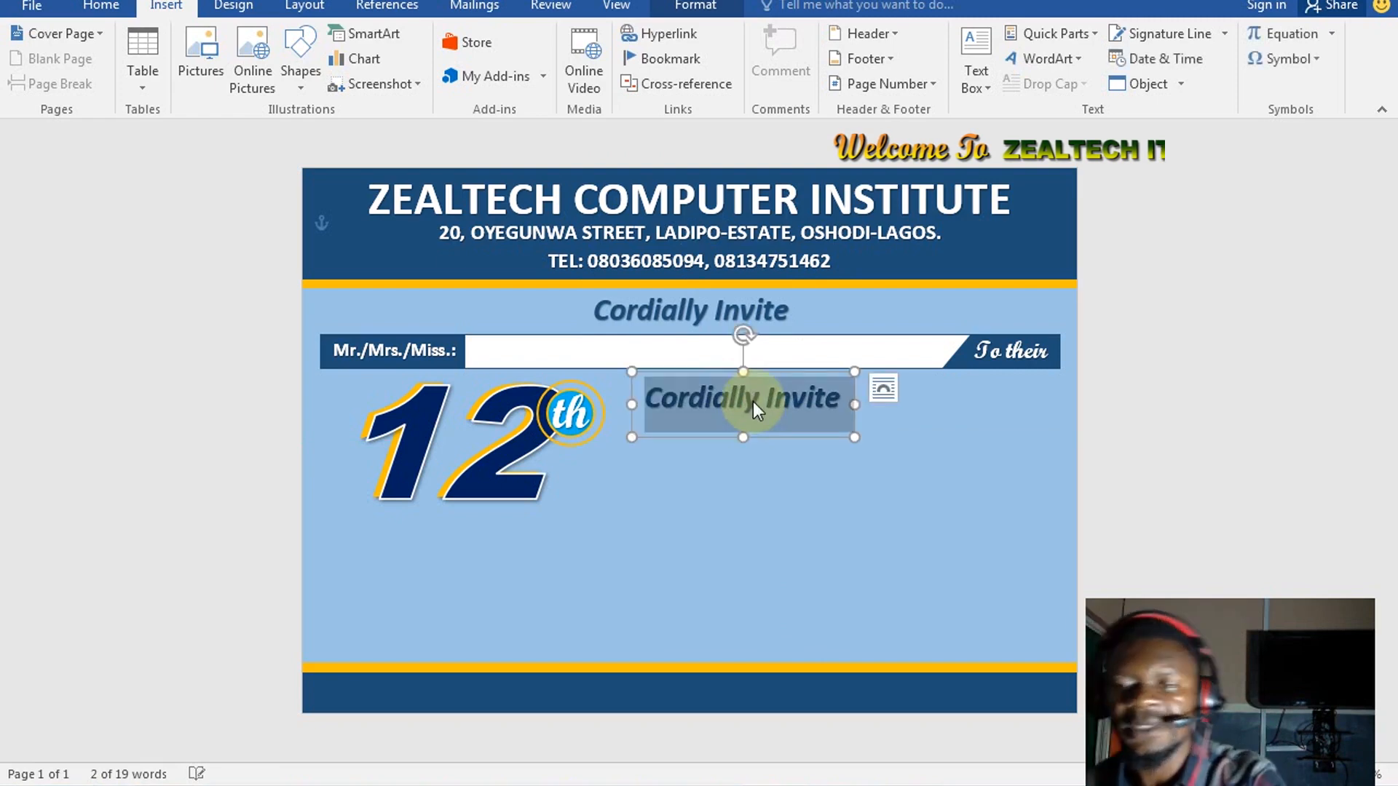
Replace the copied box's text with GRADUATION
{"action": "type", "text": "GRA"}
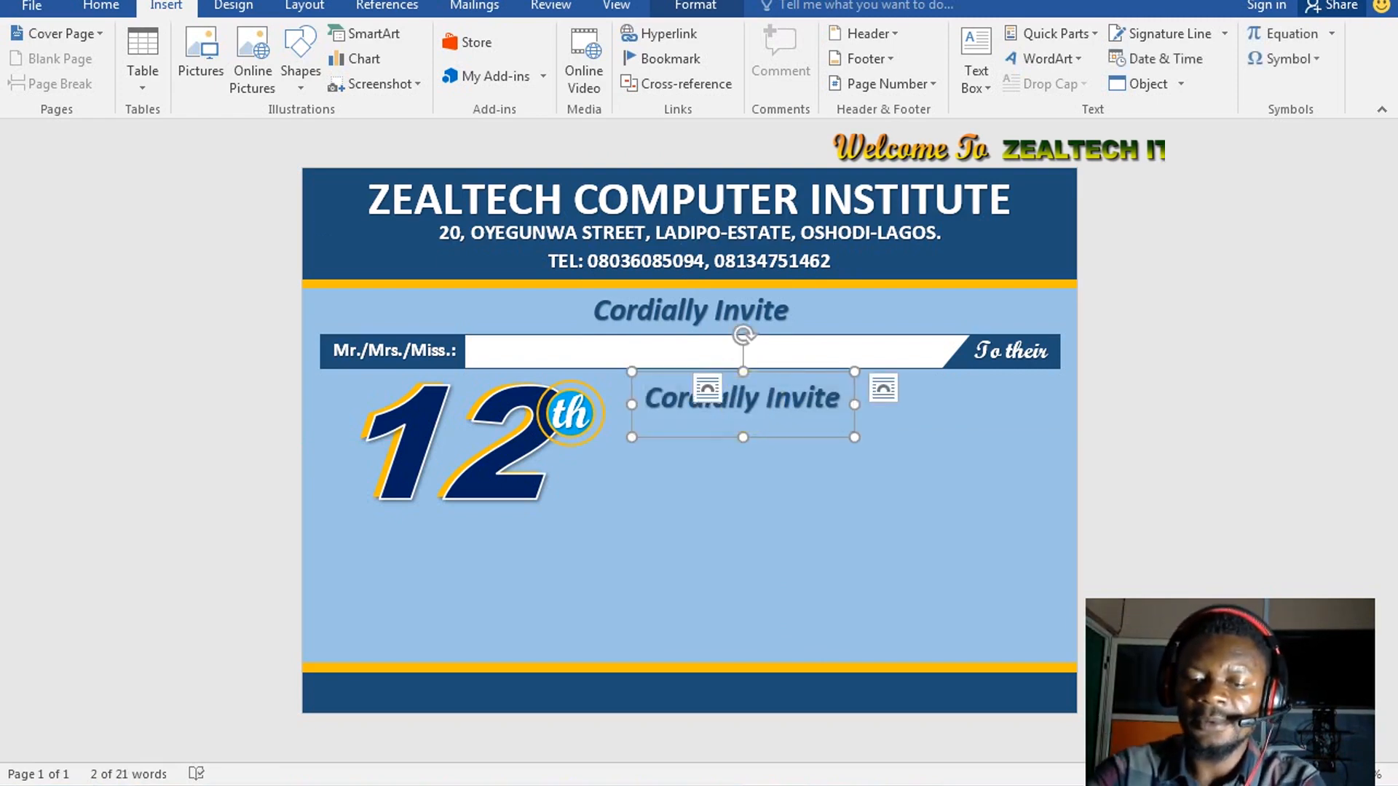
{"action": "type", "text": "DUAT"}
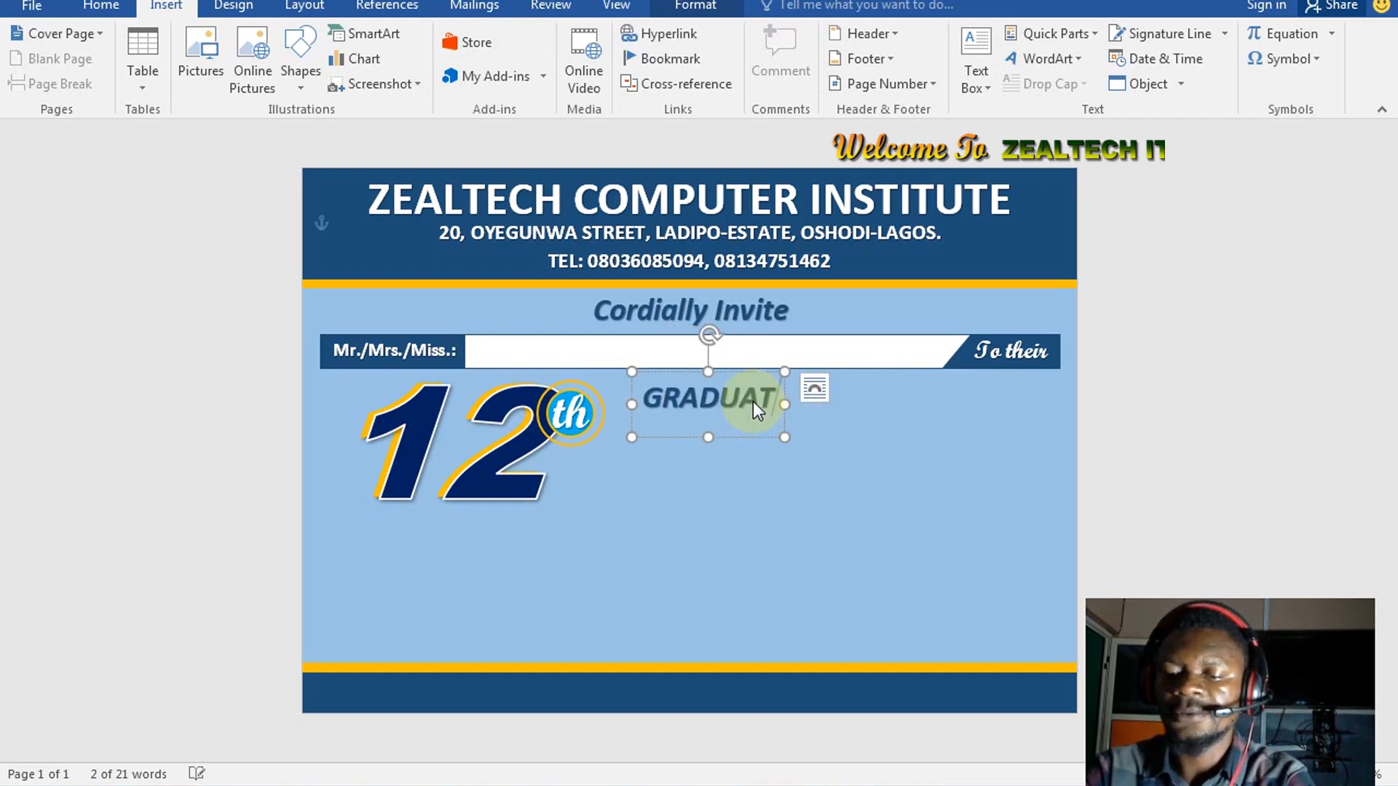
{"action": "type", "text": "ION CEREM"}
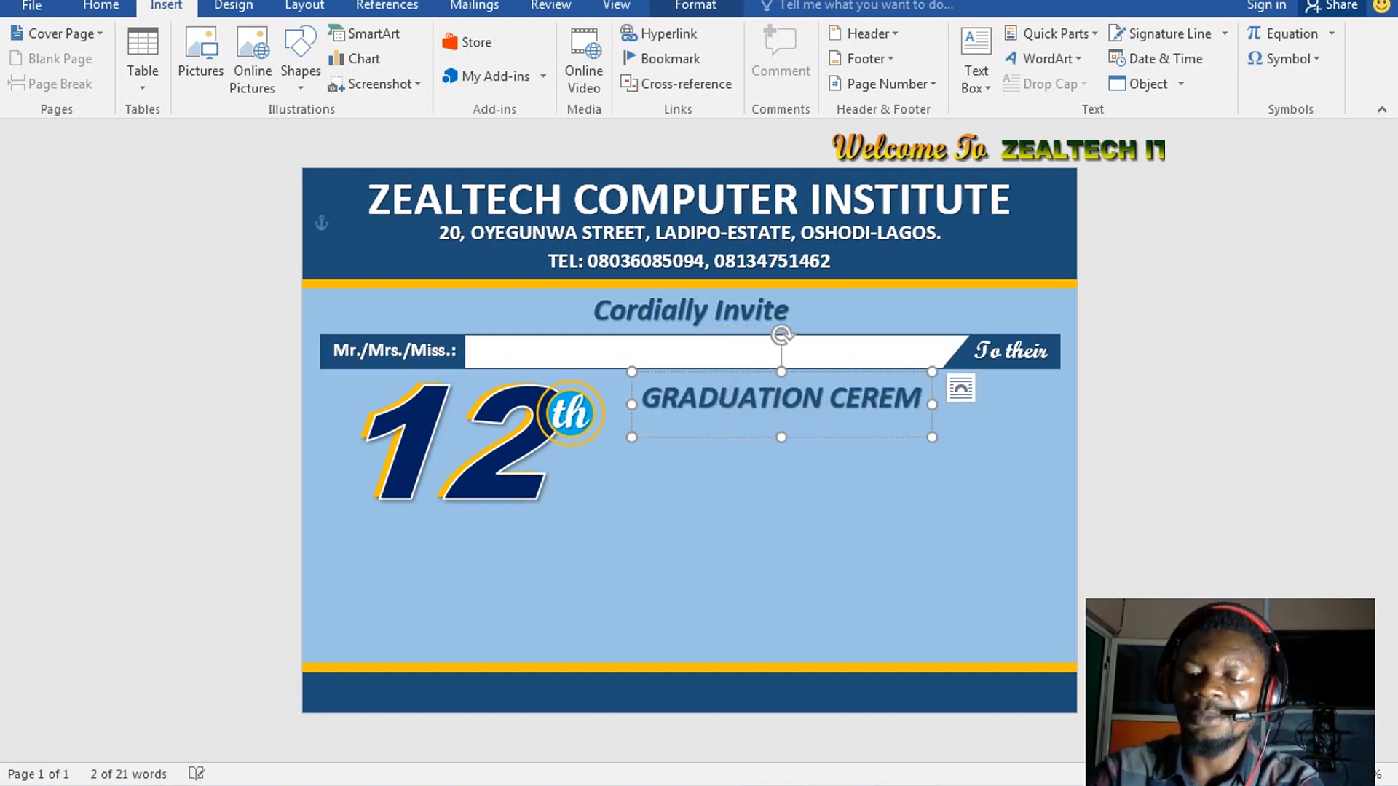
{"action": "type", "text": "ONY"}
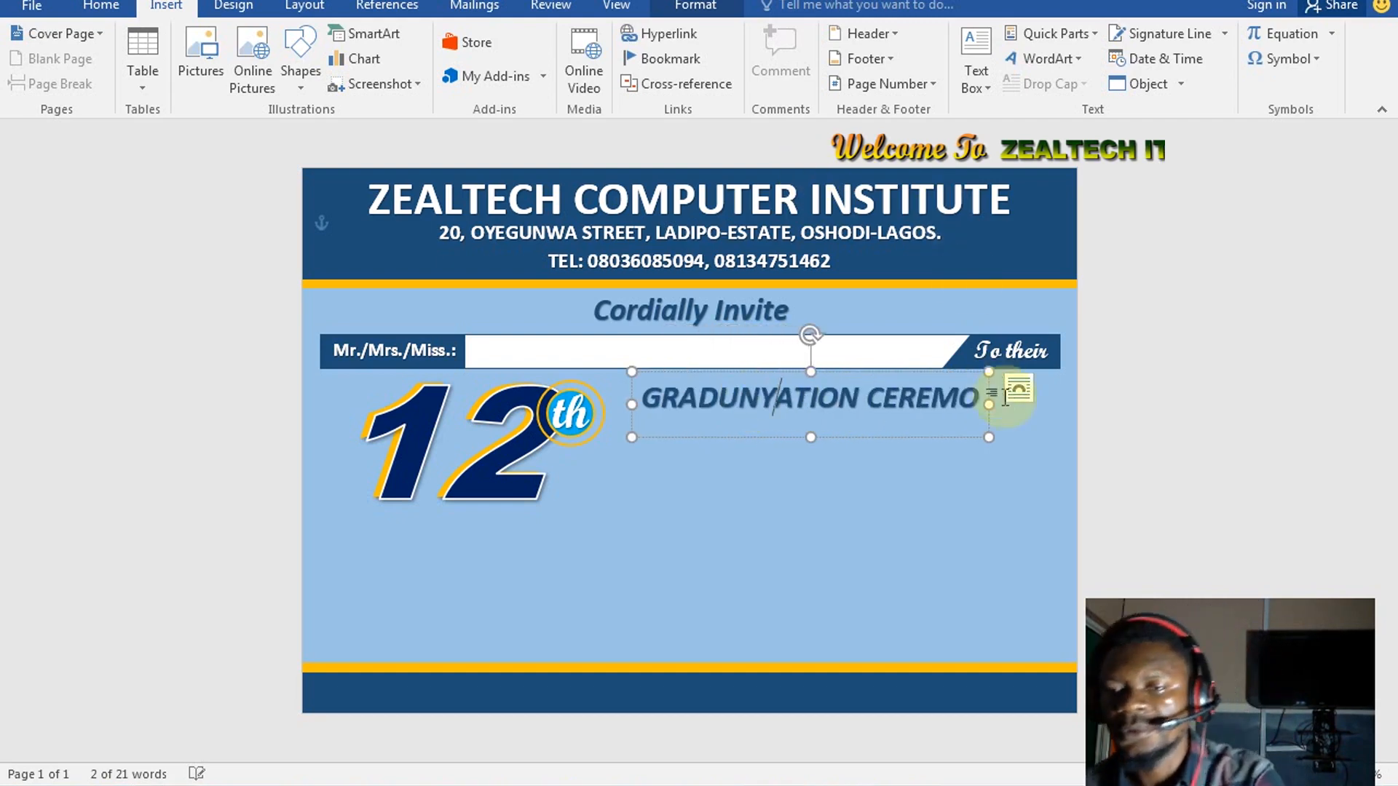
{"action": "triple_click", "coordinate": [877, 389]}
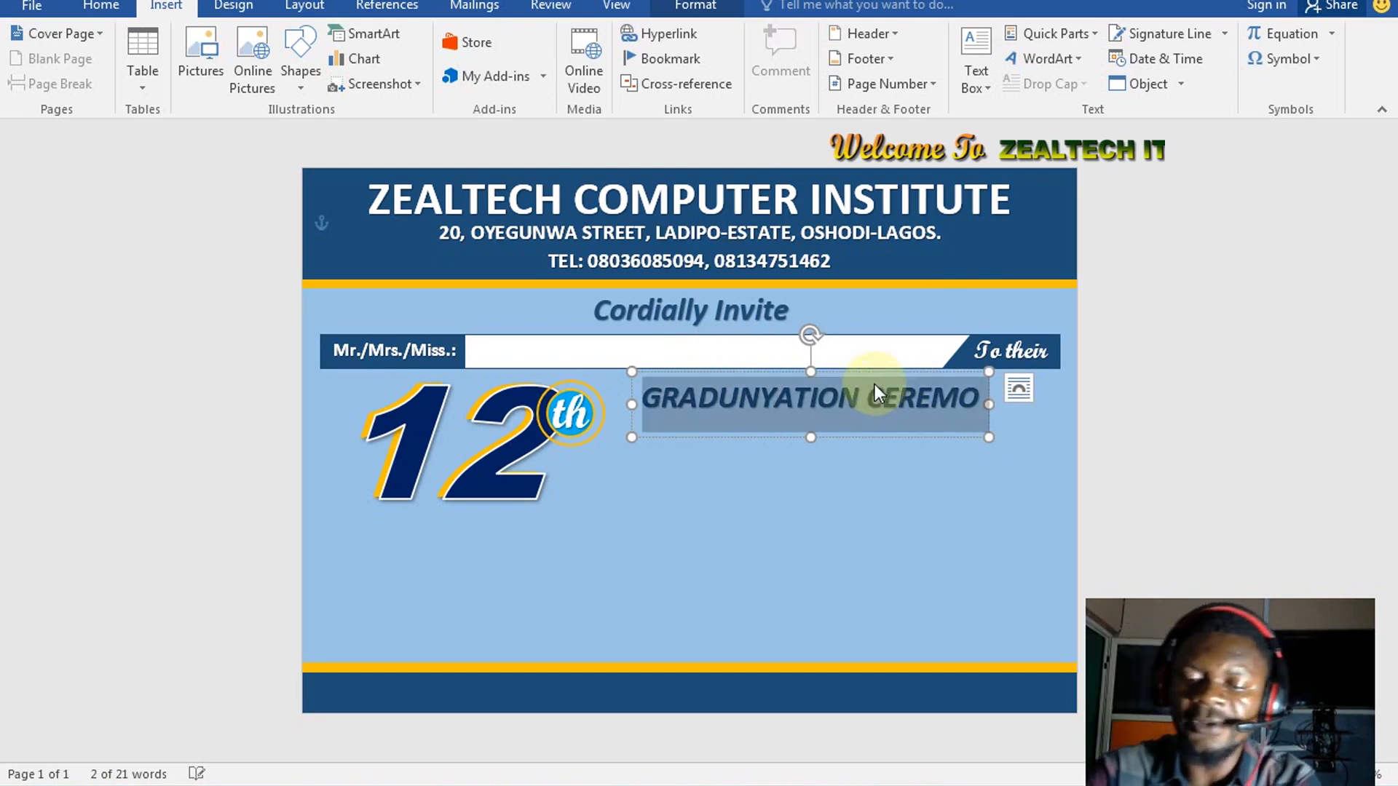
{"action": "key", "text": "BackSpace"}
{"action": "type", "text": "GRADU"}
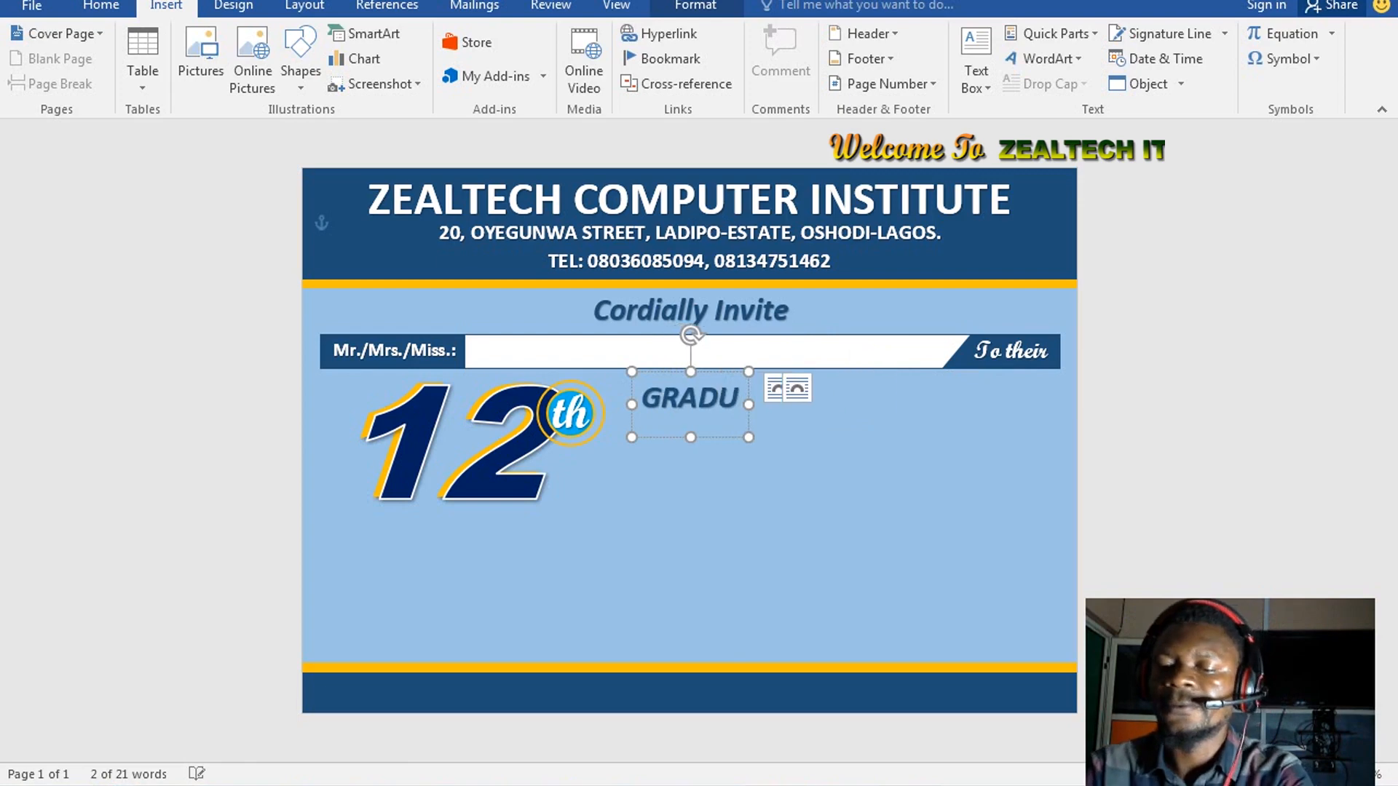
{"action": "type", "text": "ATION"}
{"action": "left_click", "coordinate": [875, 386]}
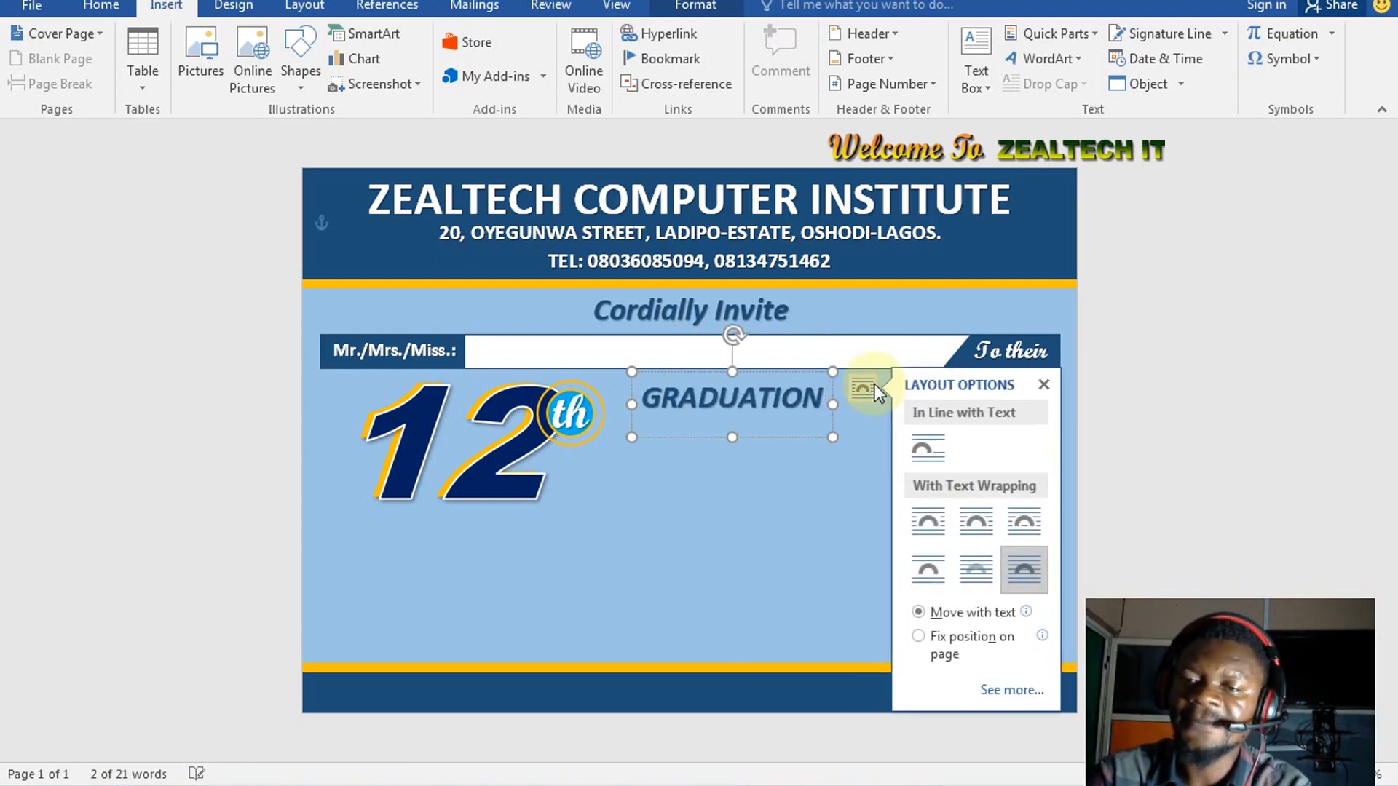
Select all the GRADUATION text and apply Arial Black
{"action": "left_click", "coordinate": [112, 10]}
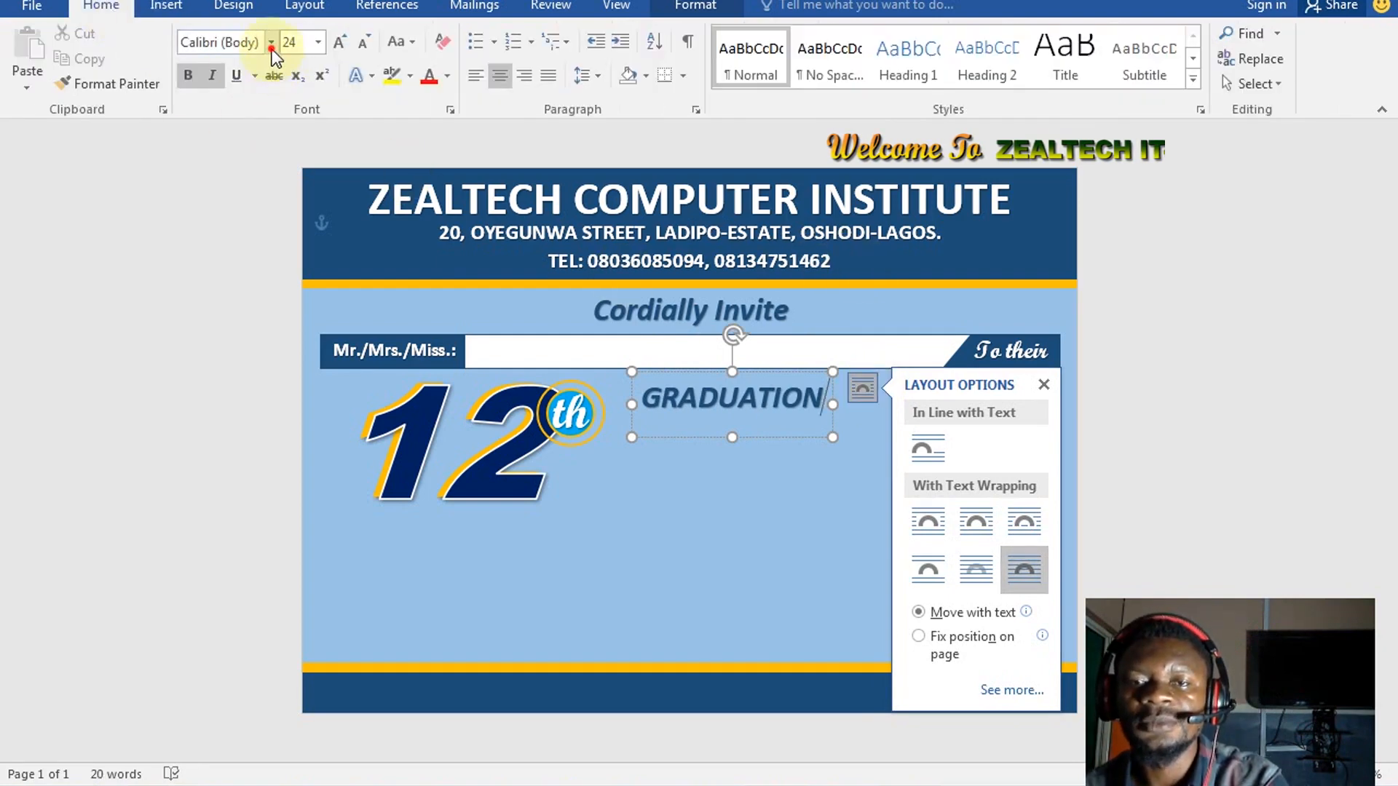
{"action": "left_click", "coordinate": [272, 45]}
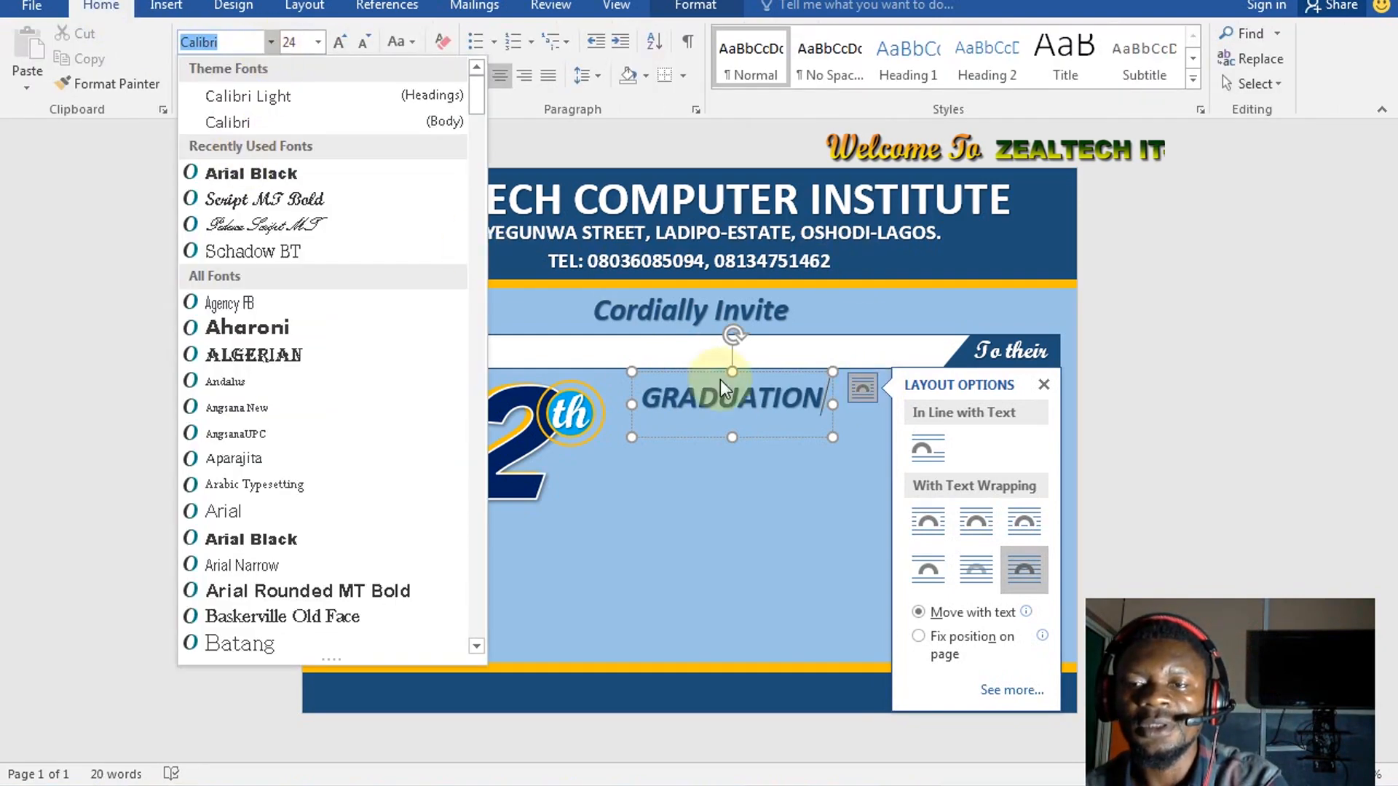
{"action": "left_click", "coordinate": [789, 396]}
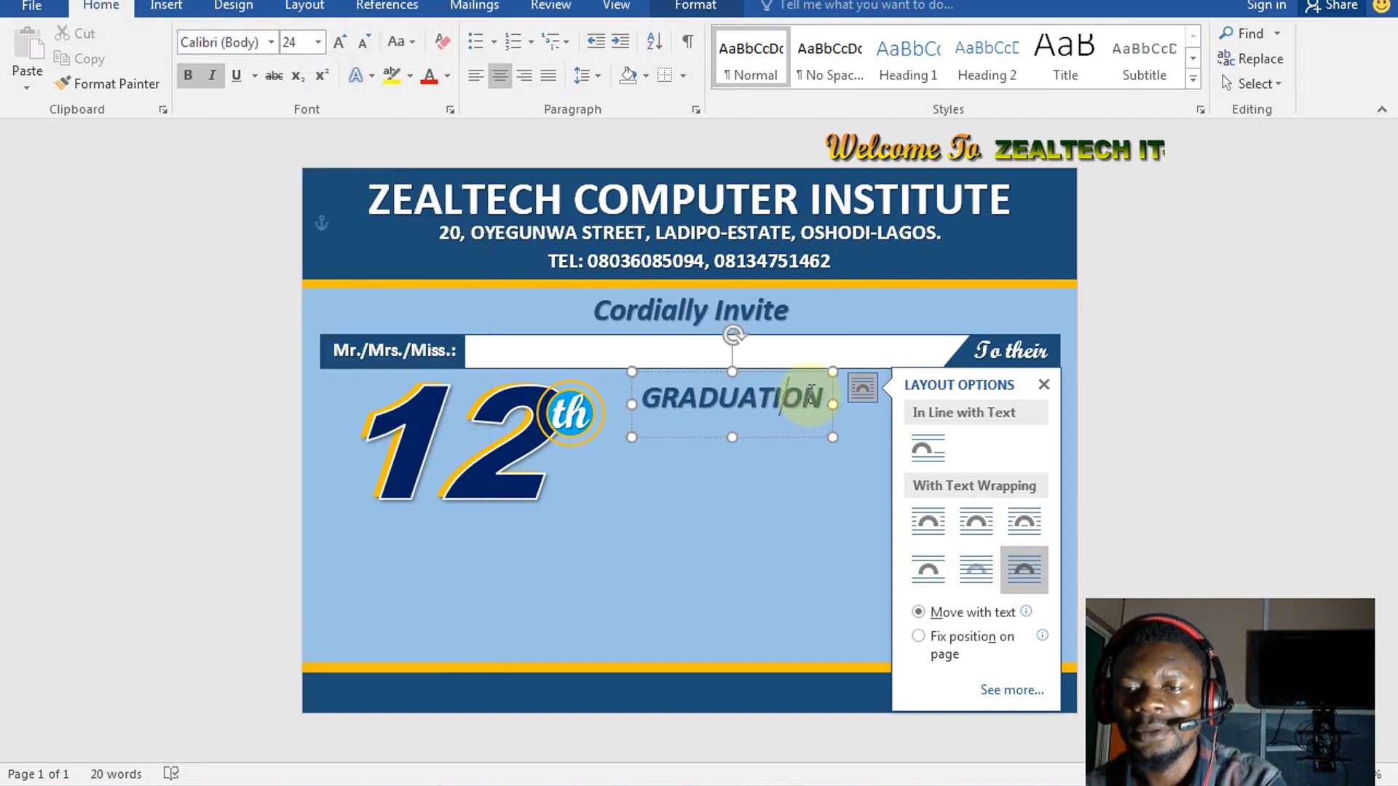
{"action": "left_click", "coordinate": [777, 404]}
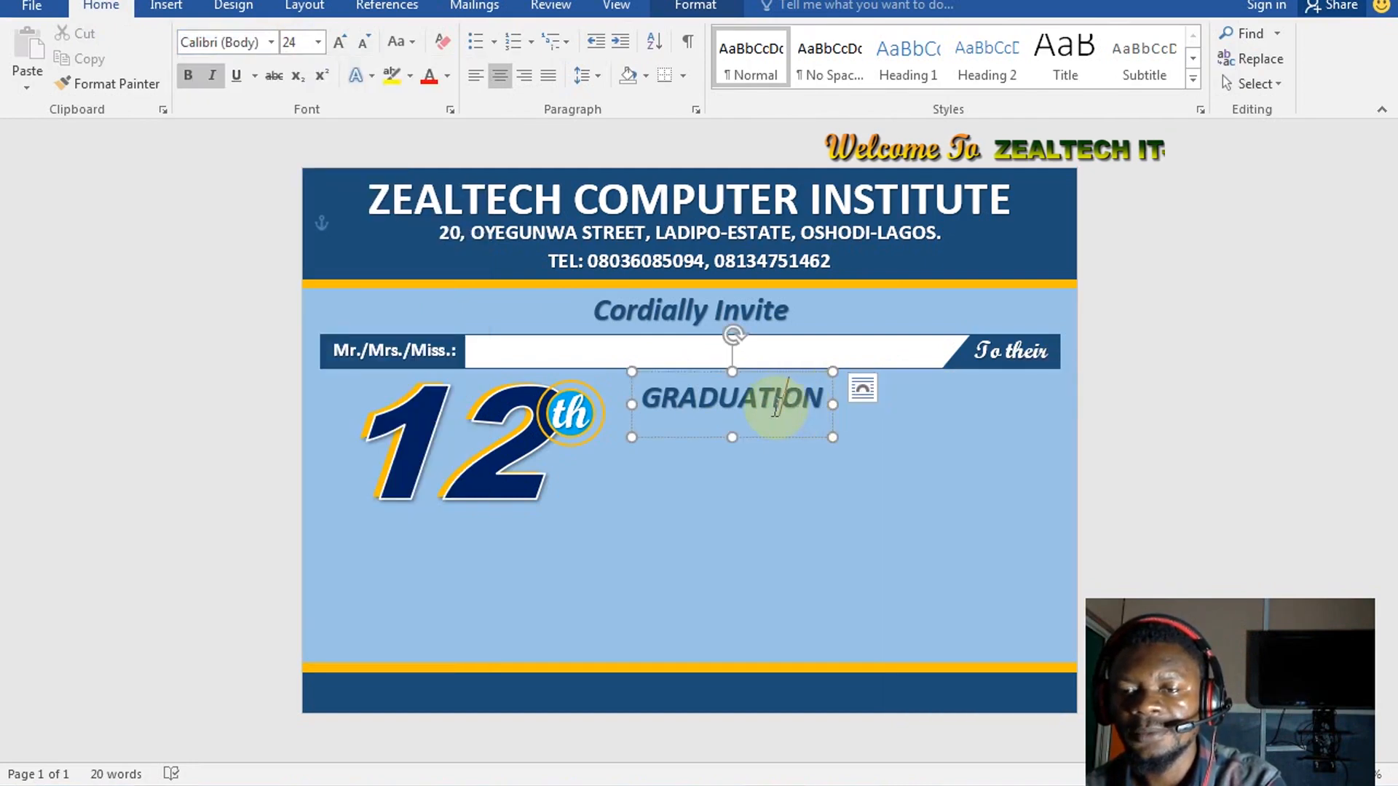
{"action": "key", "text": "ctrl+a"}
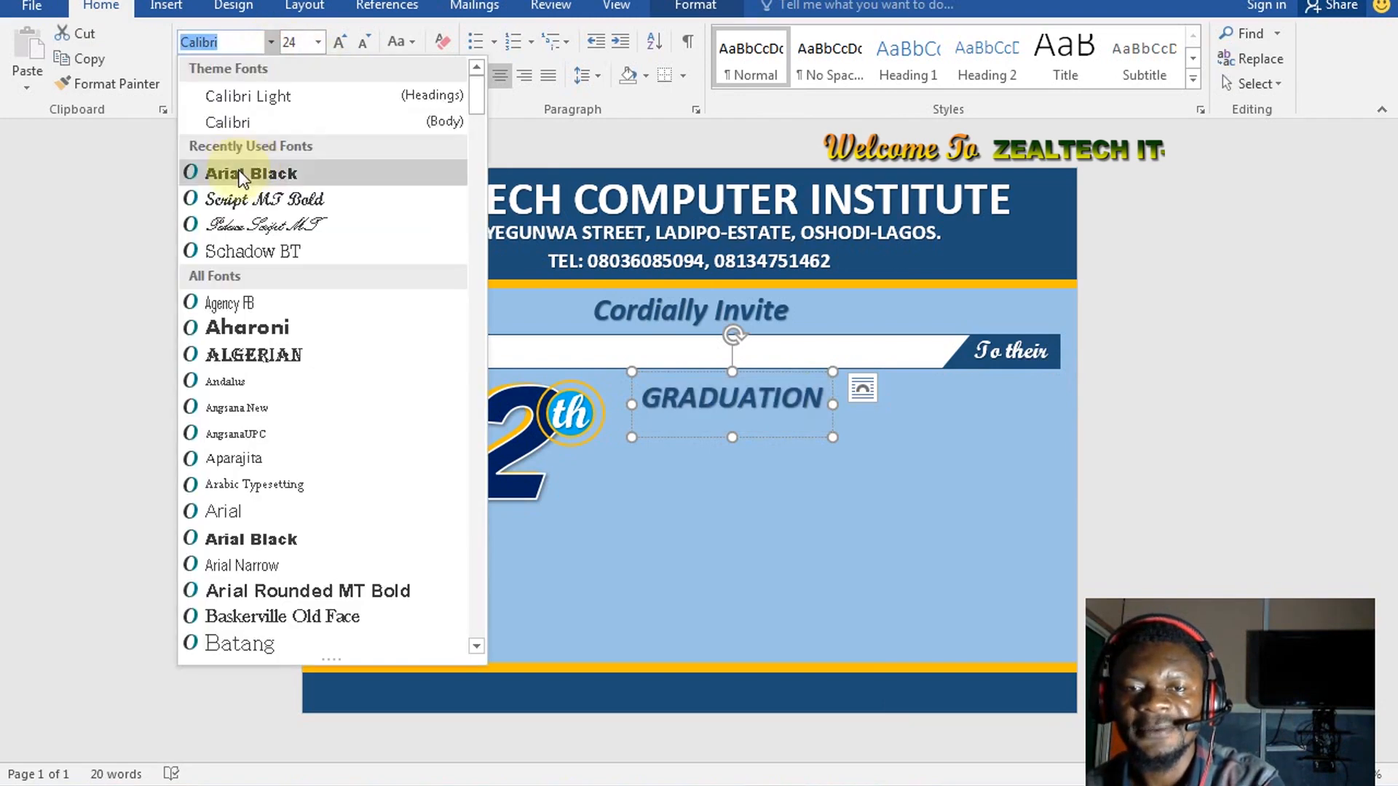
{"action": "left_click", "coordinate": [233, 172]}
{"action": "left_click", "coordinate": [665, 363]}
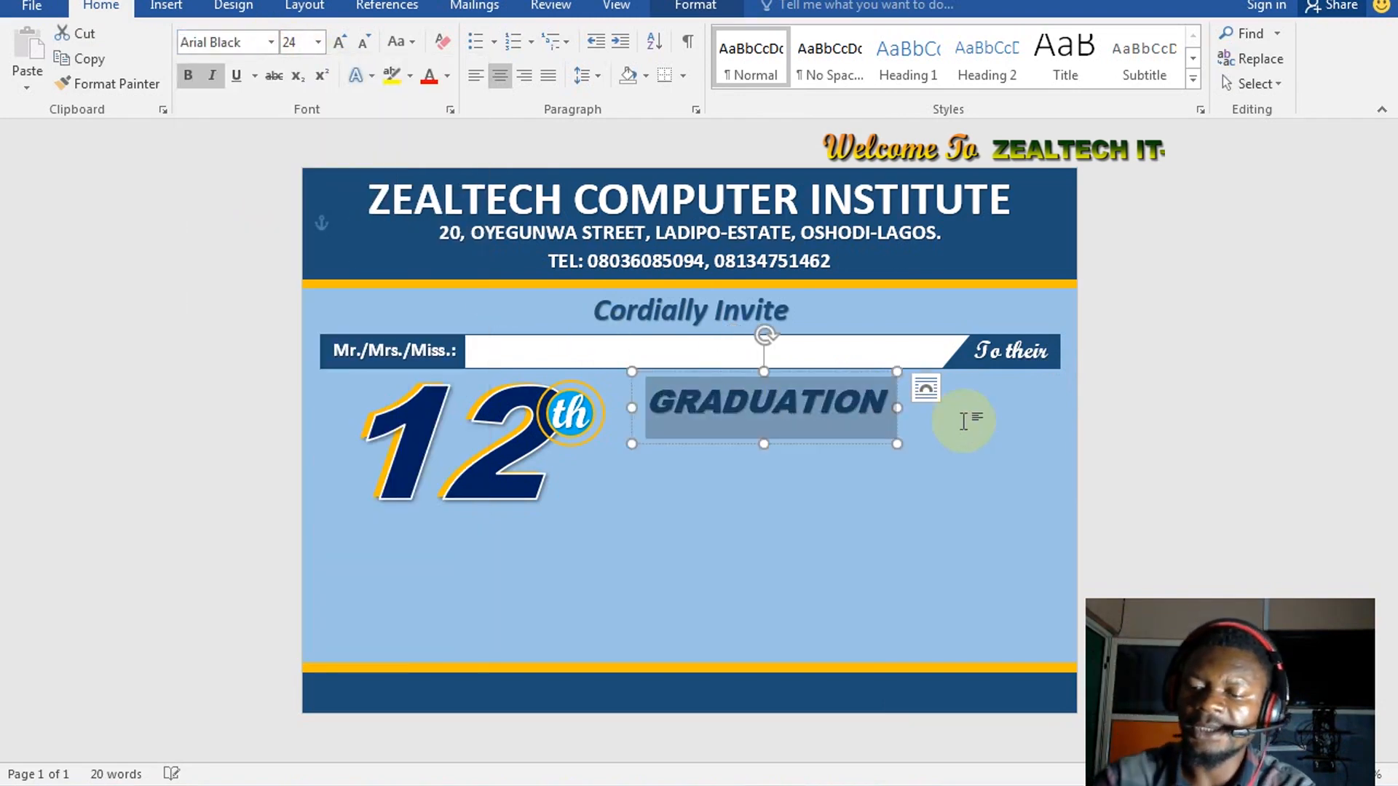
Size GRADUATION to 48 pt on one line and move it up against the 12th
{"action": "key", "text": "ctrl+shift+period"}
{"action": "key", "text": "ctrl+shift+period"}
{"action": "key", "text": "ctrl+shift+period"}
{"action": "key", "text": "ctrl+shift+period"}
{"action": "key", "text": "ctrl+shift+period"}
{"action": "key", "text": "ctrl+shift+period"}
{"action": "key", "text": "ctrl+shift+period"}
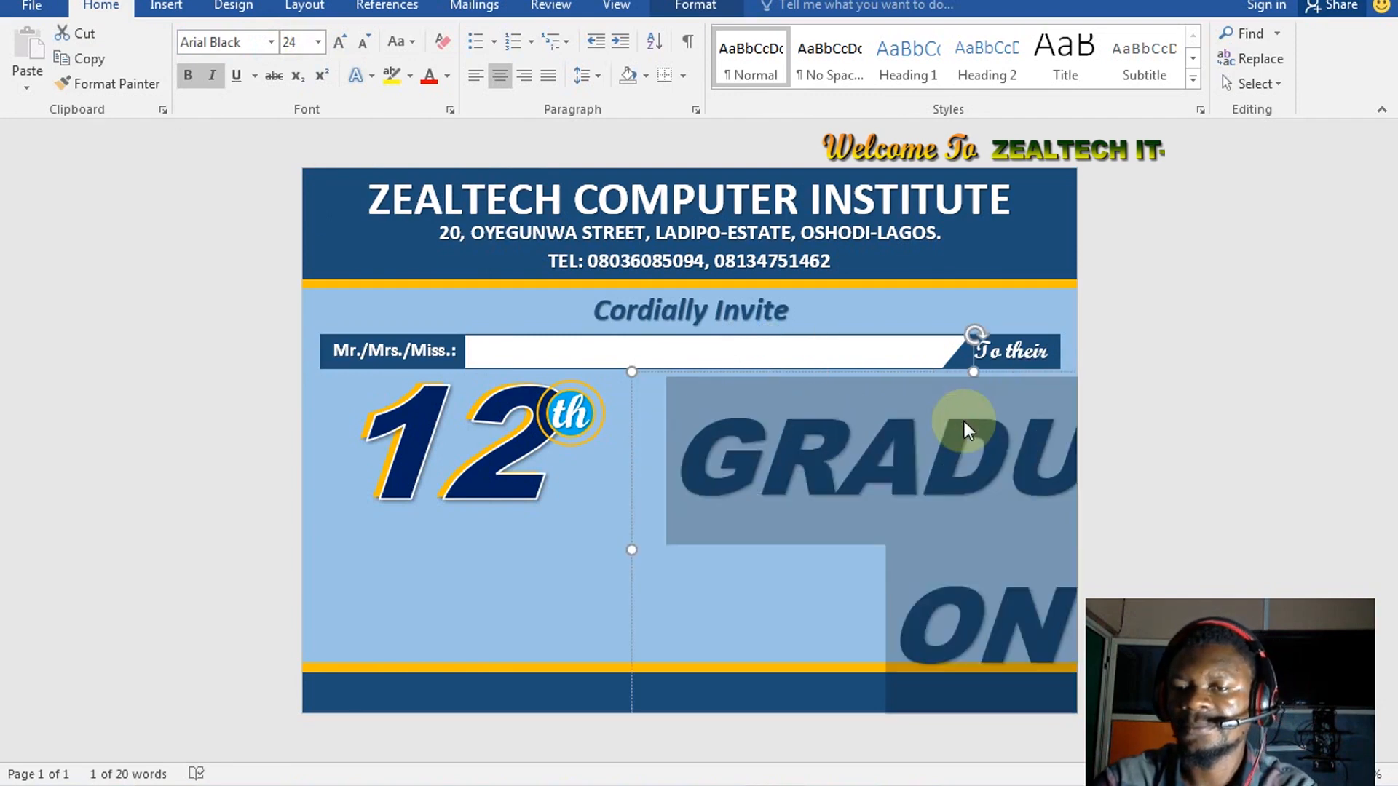
{"action": "key", "text": "ctrl+shift+comma"}
{"action": "key", "text": "ctrl+shift+comma"}
{"action": "key", "text": "ctrl+shift+comma"}
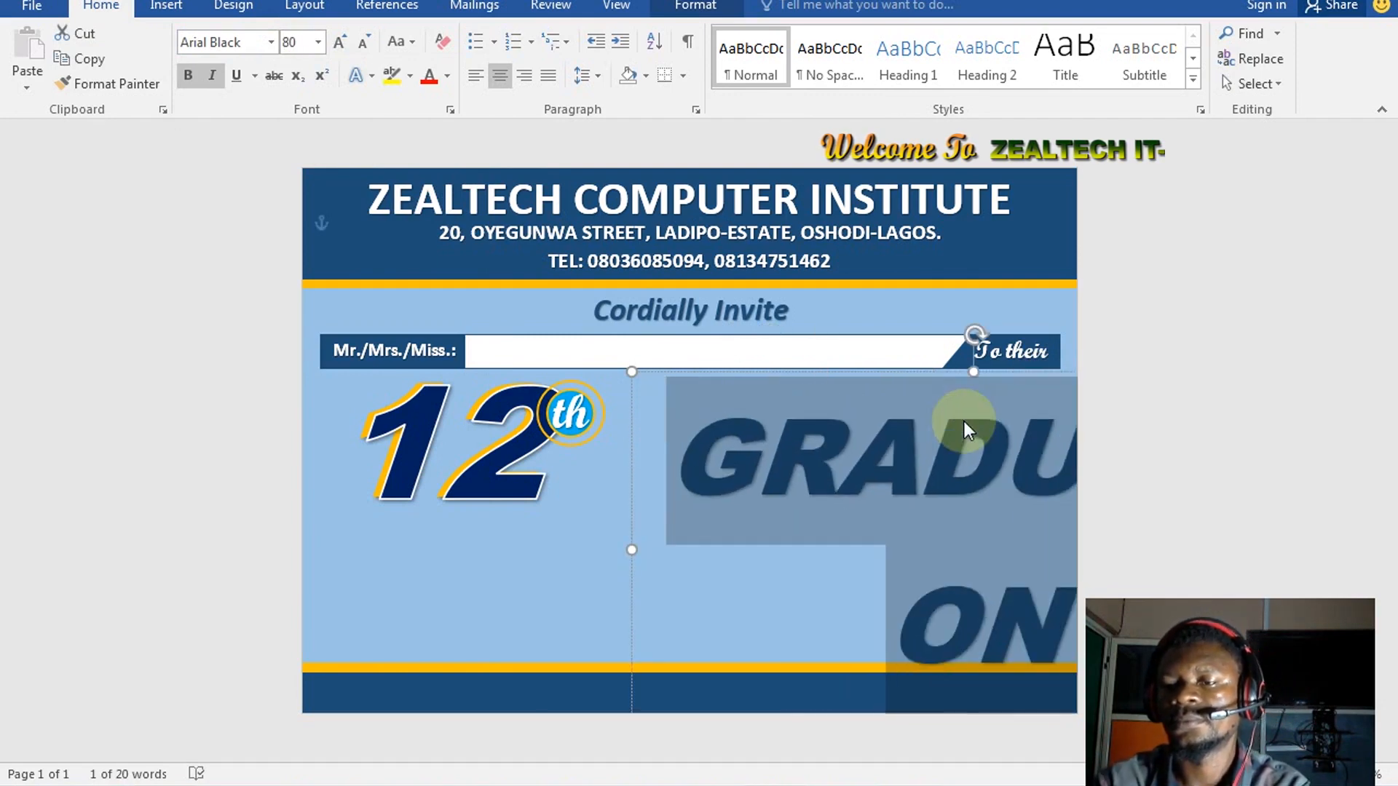
{"action": "key", "text": "ctrl+shift+comma"}
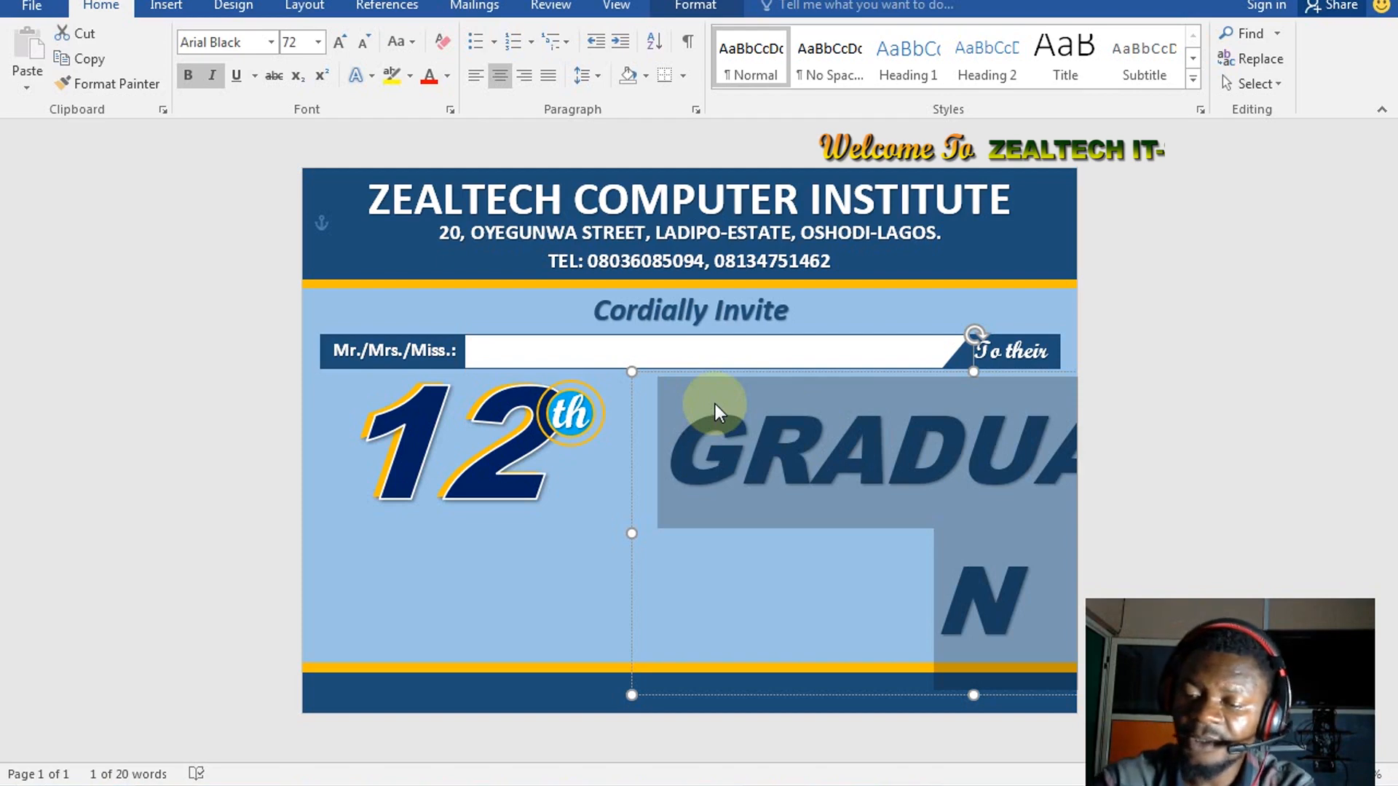
{"action": "key", "text": "ctrl+shift+comma"}
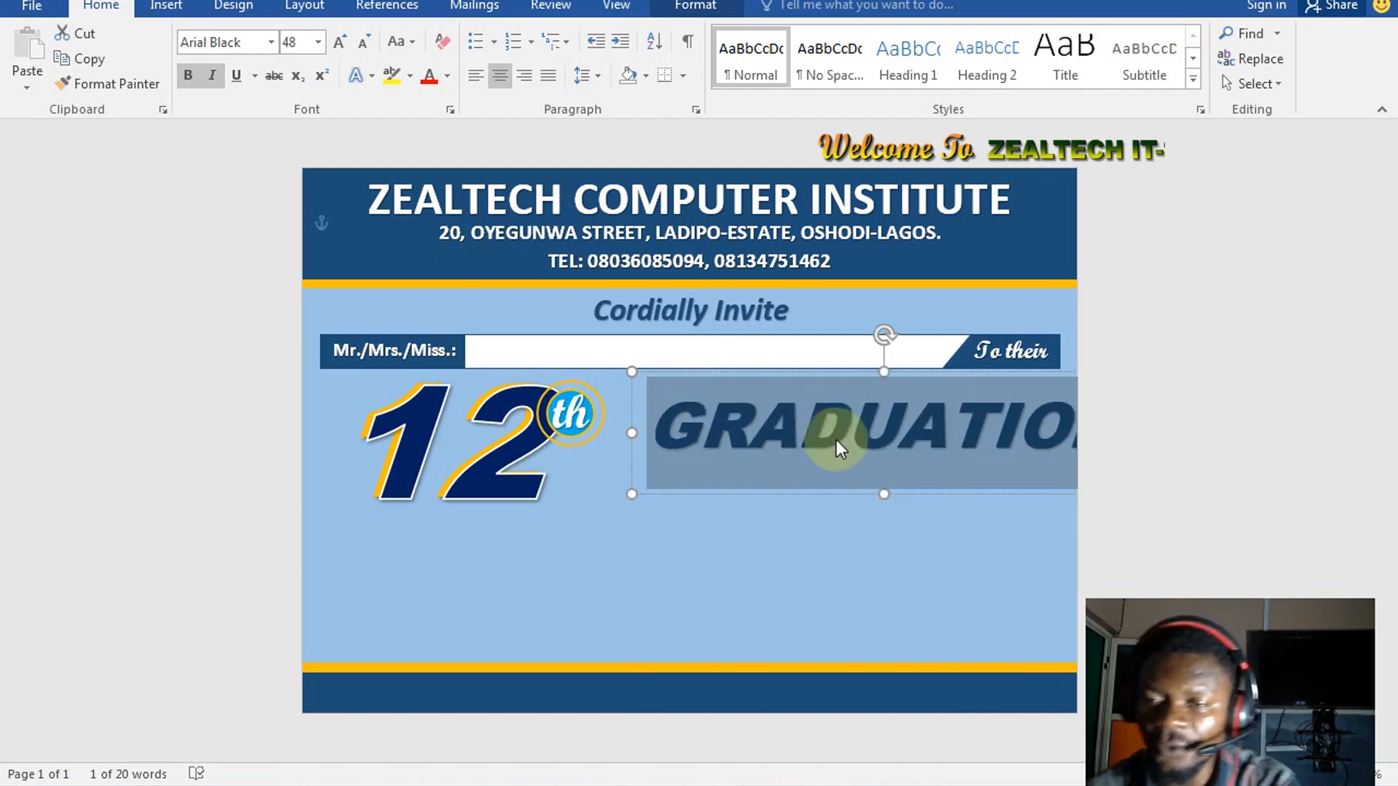
{"action": "left_click", "coordinate": [761, 492]}
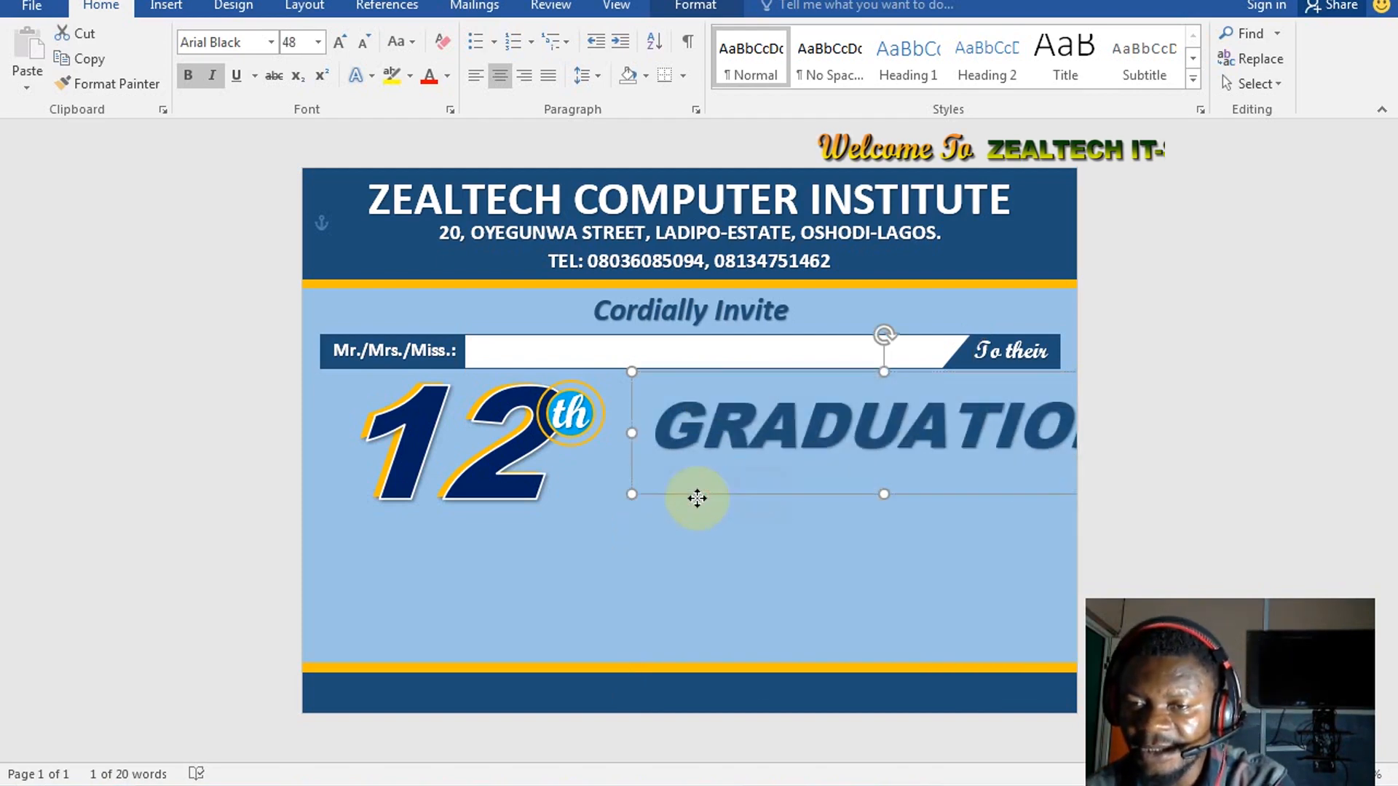
{"action": "mouse_move", "coordinate": [696, 499]}
{"action": "left_mouse_down"}
{"action": "mouse_move", "coordinate": [658, 531]}
{"action": "mouse_move", "coordinate": [692, 521]}
{"action": "left_mouse_up"}
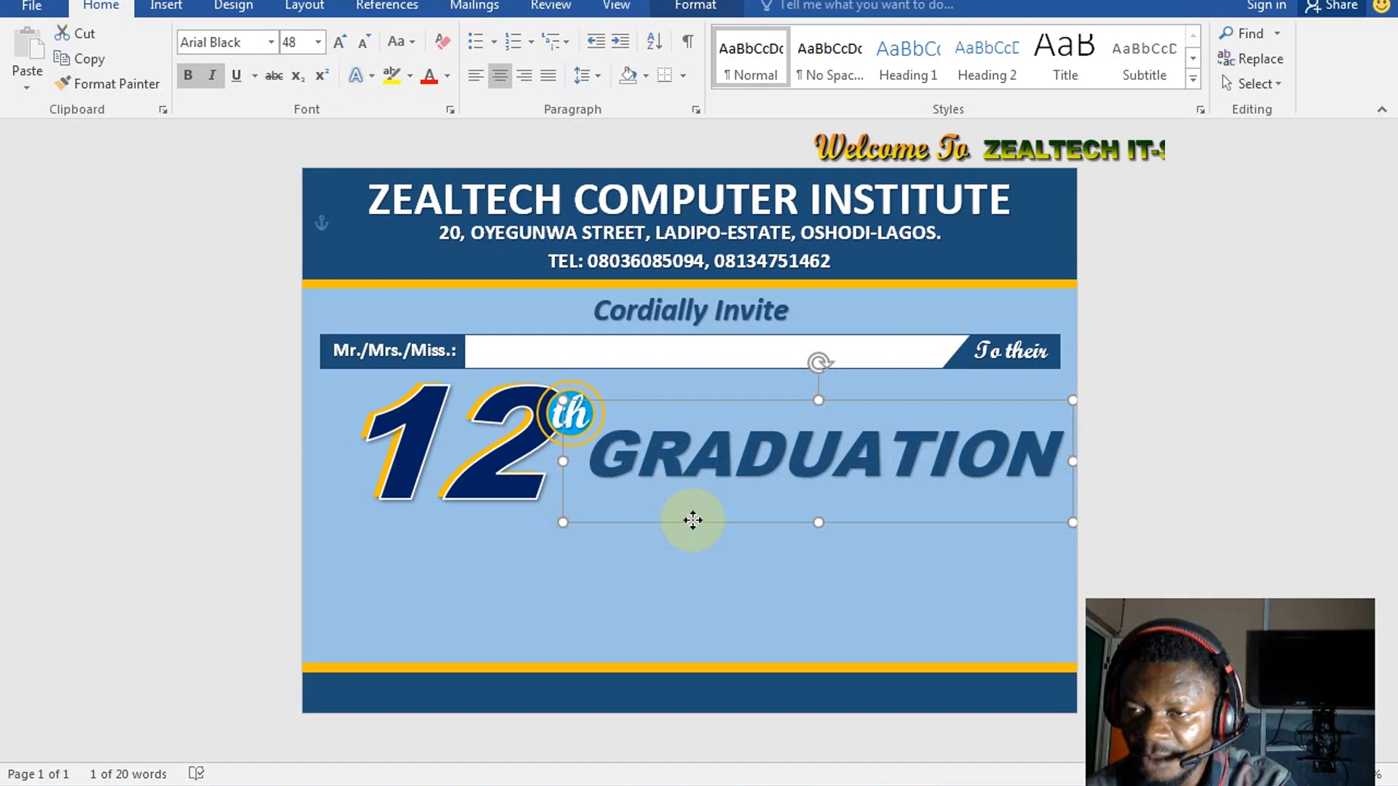
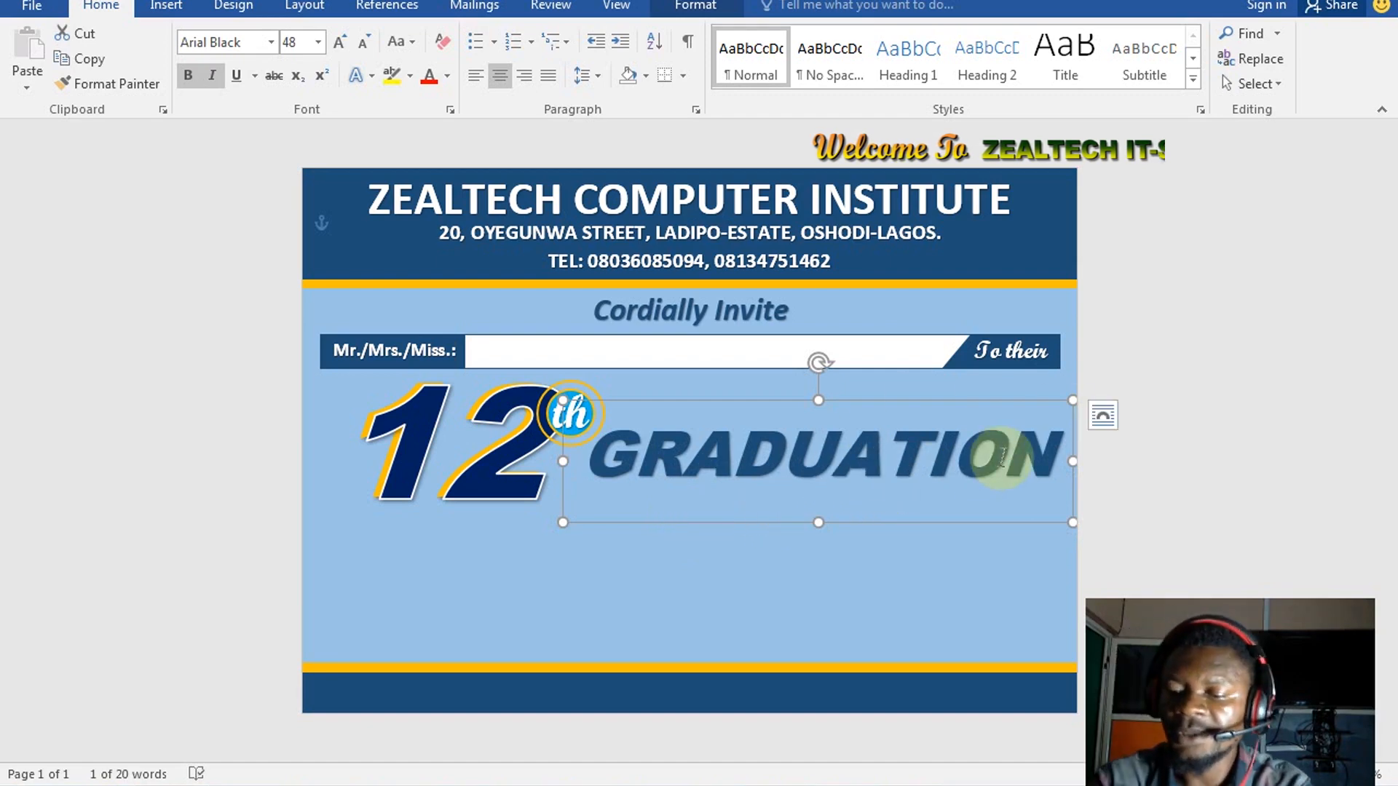
Resize GRADUATION to 46 pt and nudge its box slightly lower
{"action": "key", "text": "ctrl+shift+comma"}
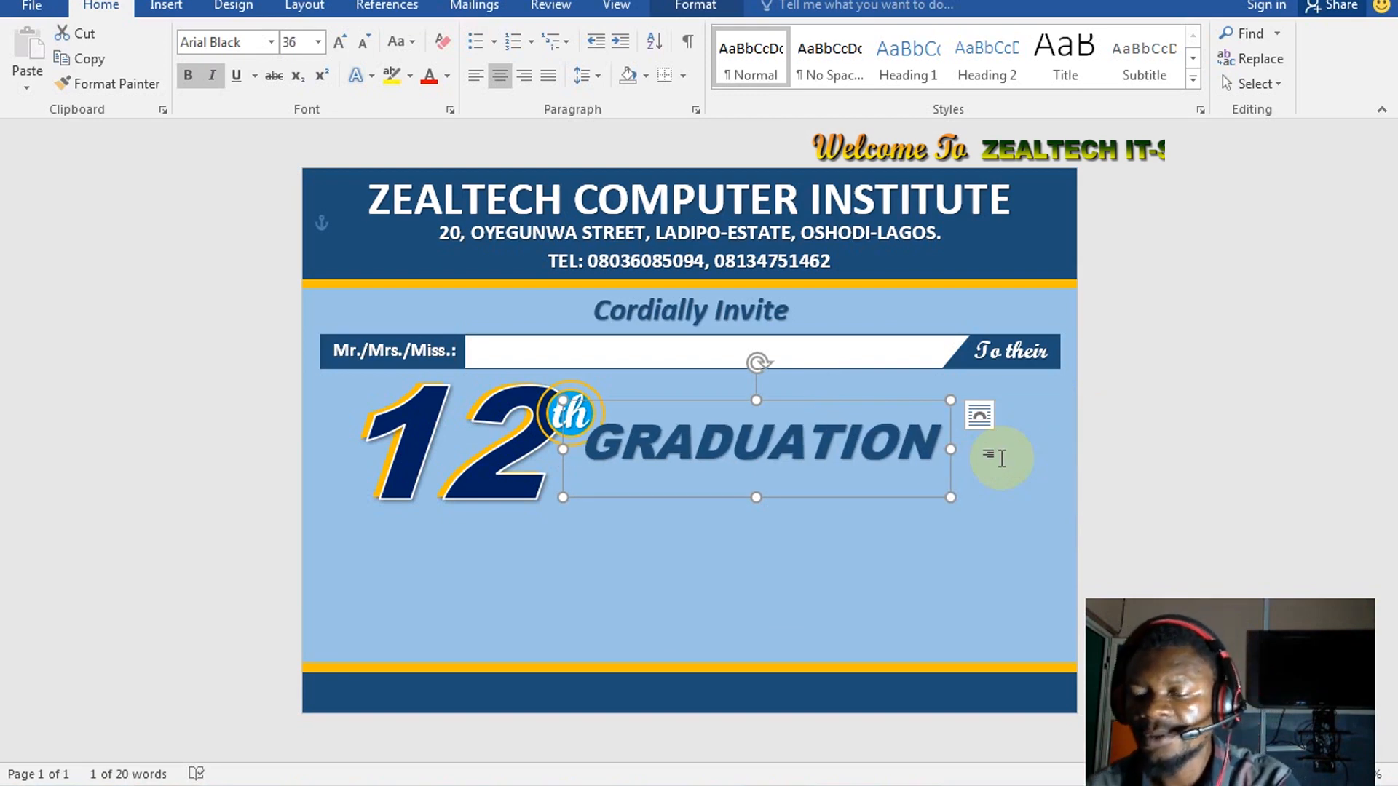
{"action": "key", "text": "ctrl+bracketright"}
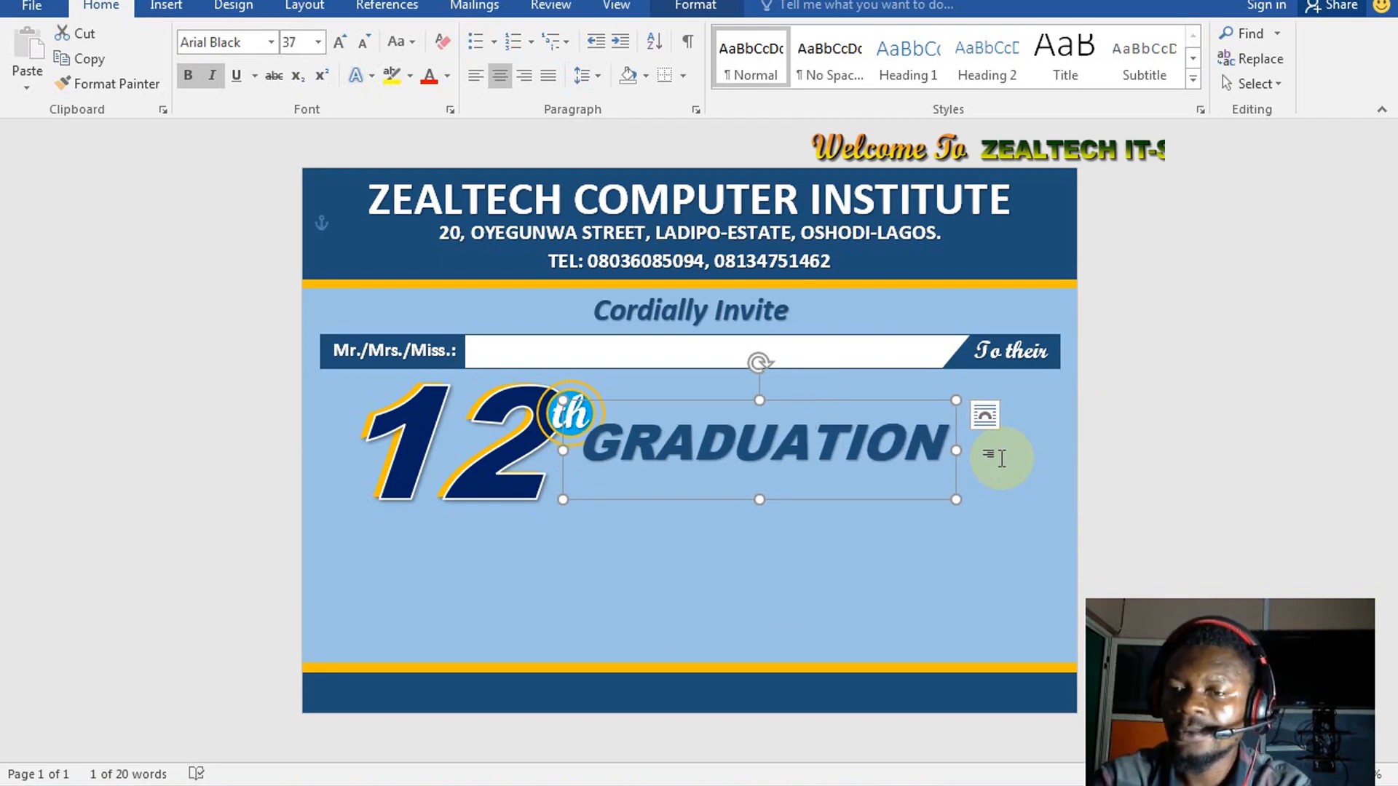
{"action": "key", "text": "ctrl+bracketright"}
{"action": "key", "text": "ctrl+bracketright"}
{"action": "key", "text": "ctrl+bracketright"}
{"action": "key", "text": "ctrl+bracketright"}
{"action": "key", "text": "ctrl+bracketright"}
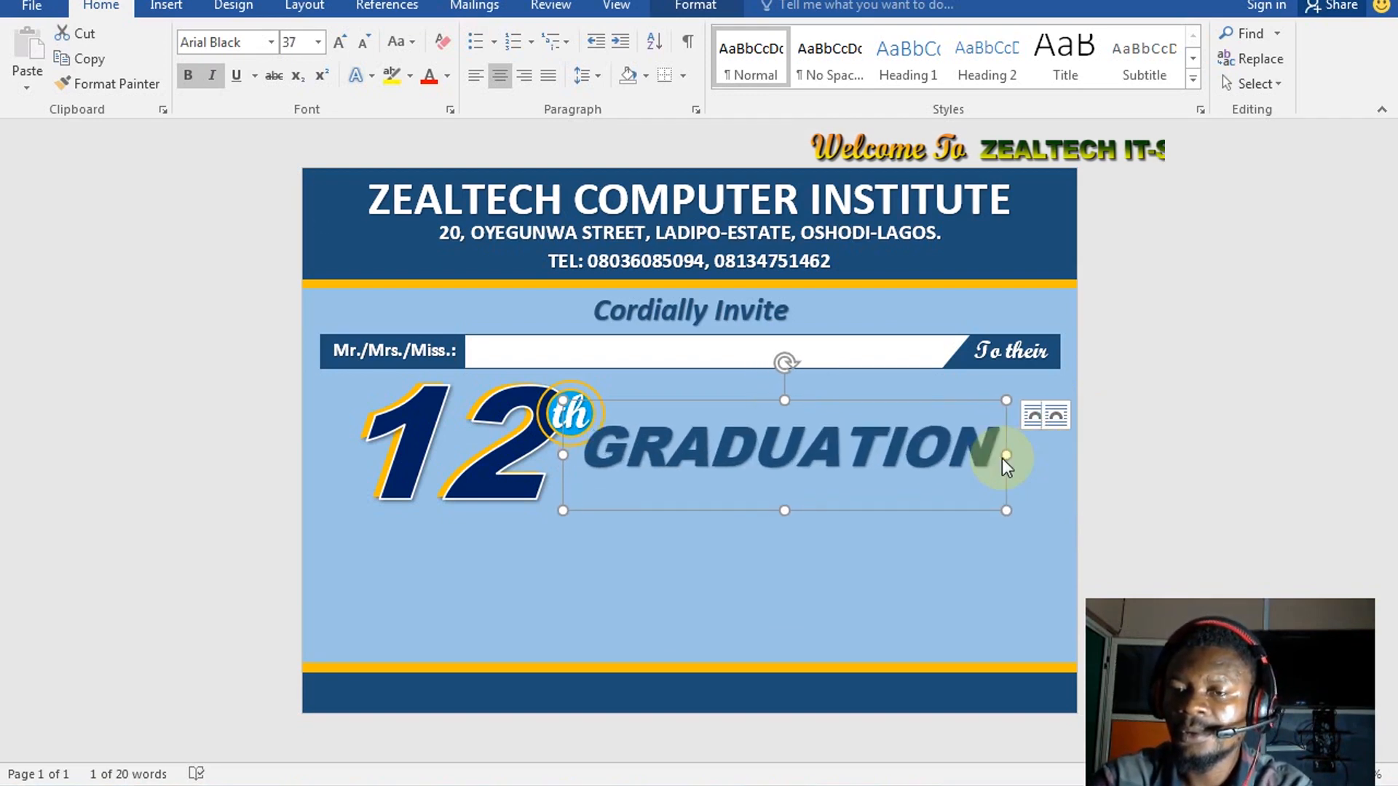
{"action": "key", "text": "ctrl+bracketright"}
{"action": "key", "text": "ctrl+bracketright"}
{"action": "key", "text": "ctrl+bracketright"}
{"action": "key", "text": "ctrl+bracketright"}
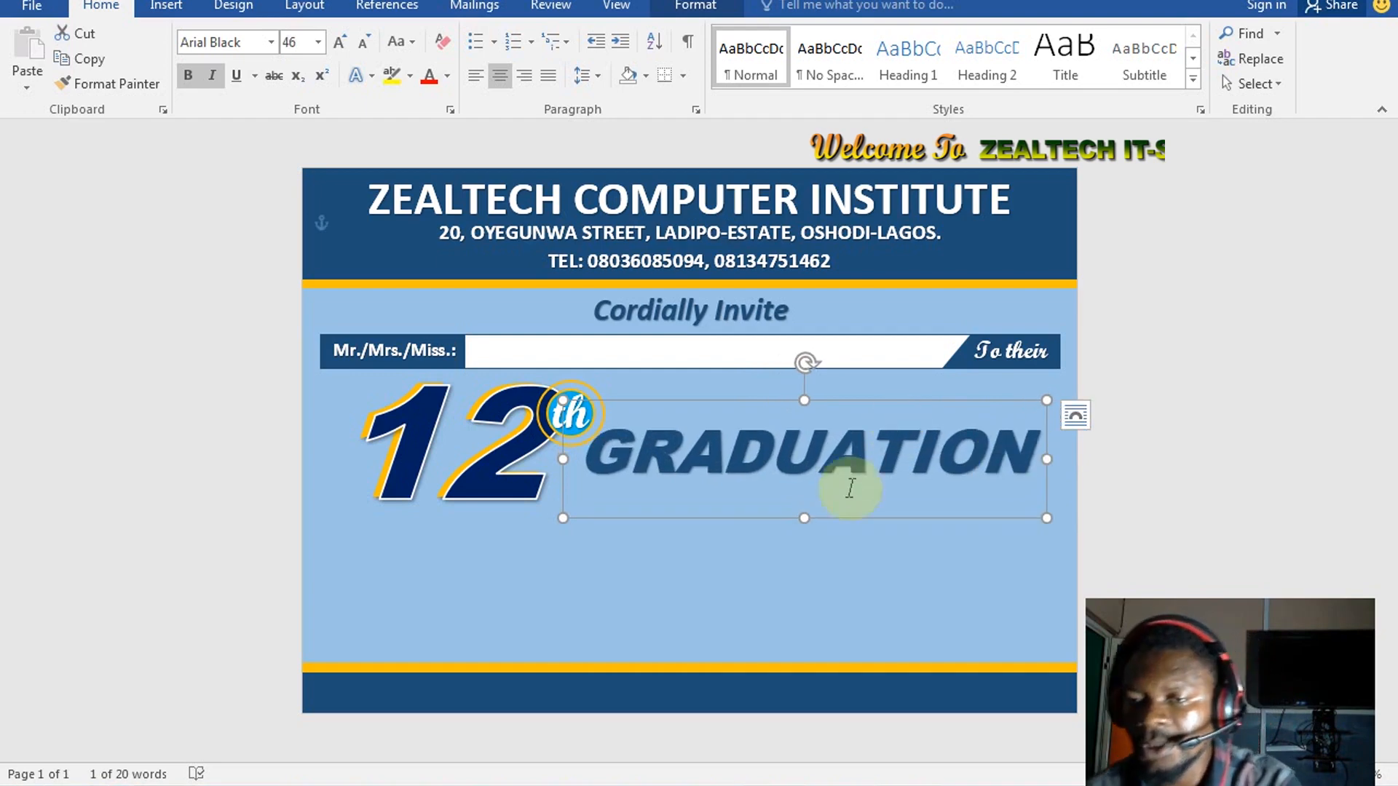
{"action": "left_click_drag", "start_coordinate": [729, 518], "coordinate": [727, 521]}
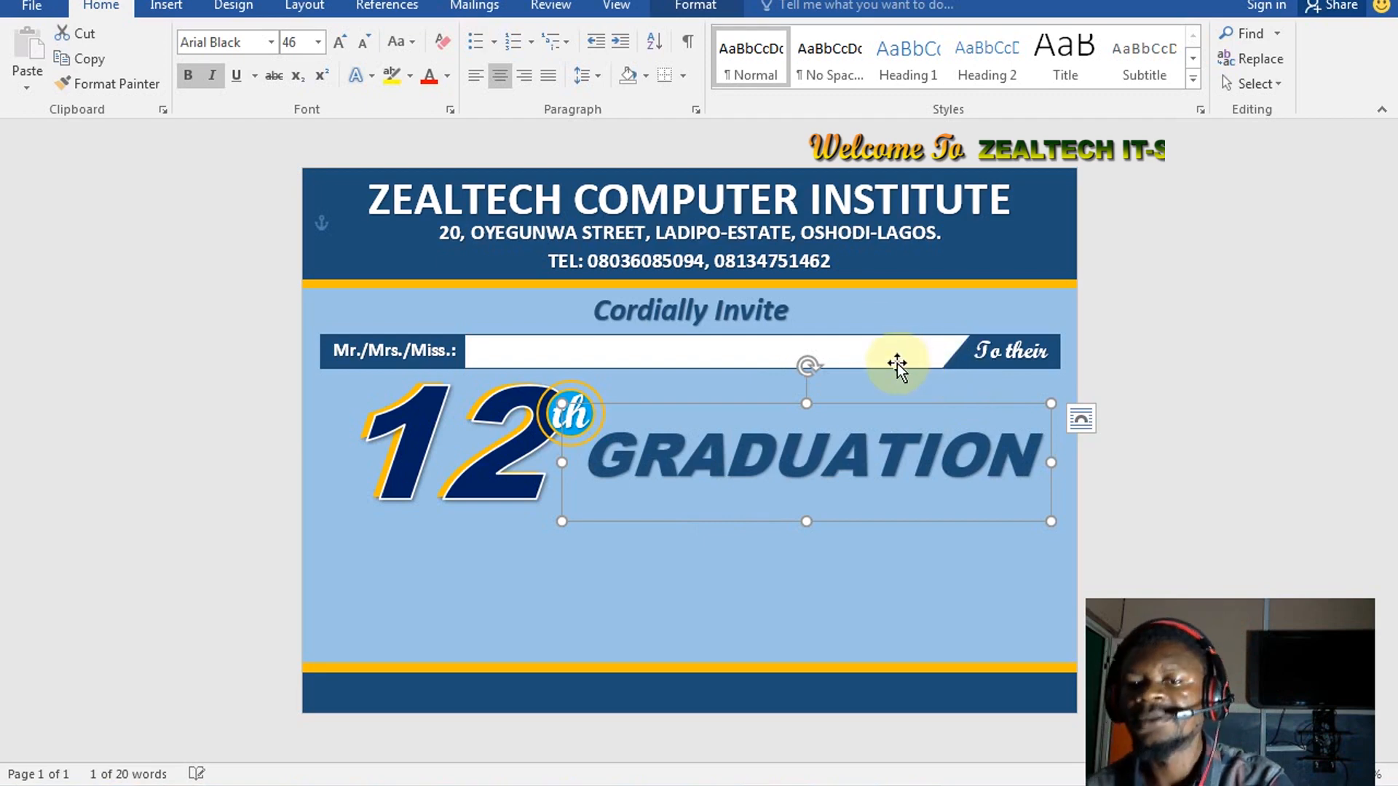
Drop a duplicate of the GRADUATION box just below the original
{"action": "left_click", "coordinate": [493, 546]}
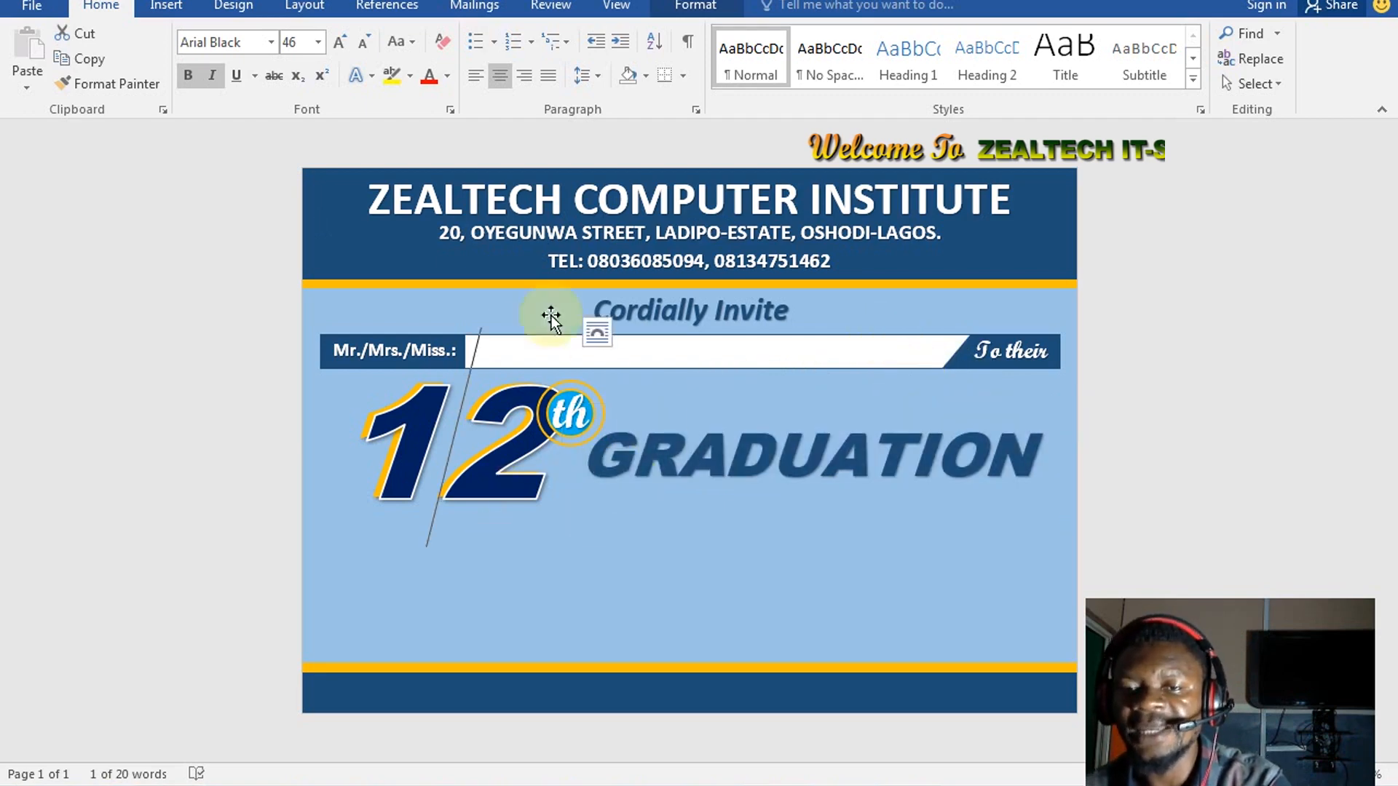
{"action": "left_click", "coordinate": [728, 453]}
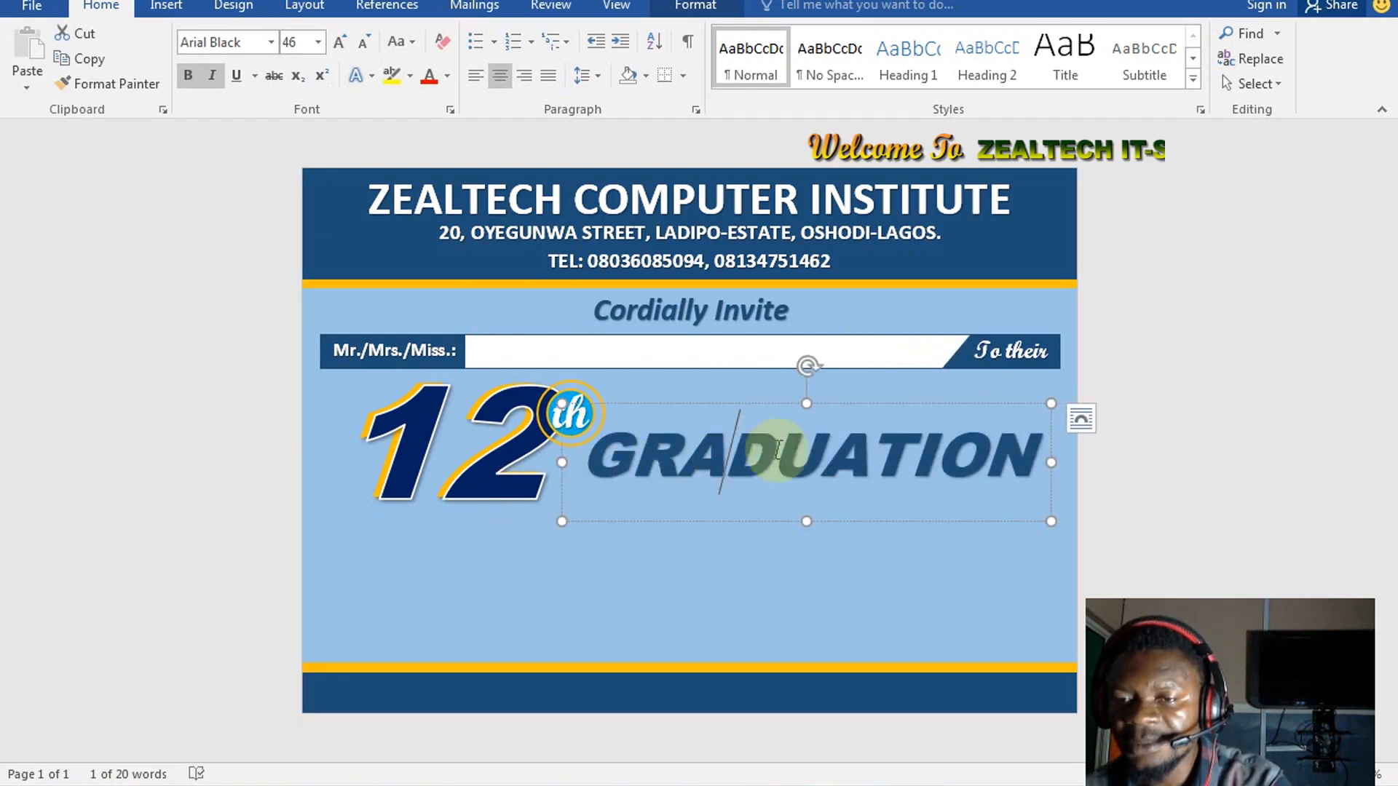
{"action": "left_click", "coordinate": [738, 522]}
{"action": "left_click", "coordinate": [722, 570]}
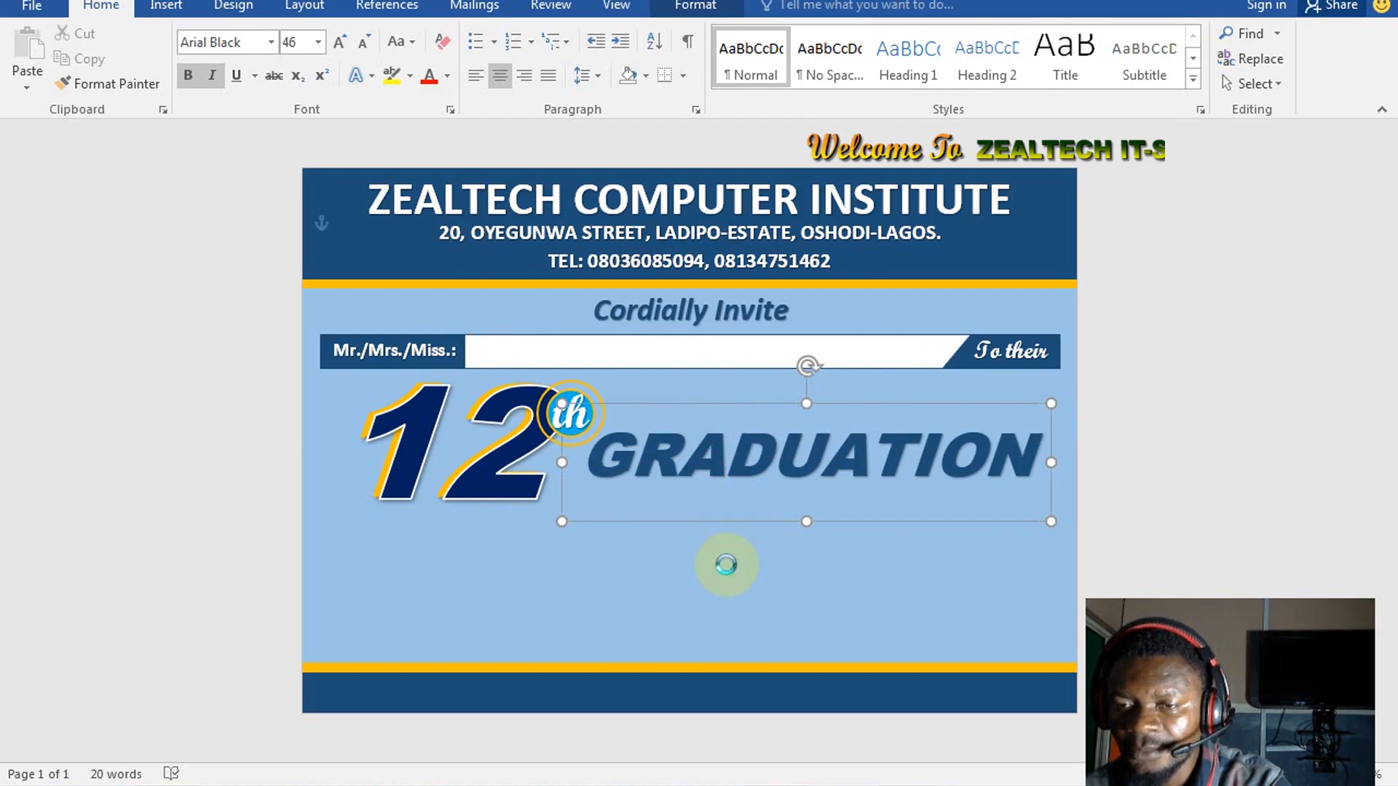
Move the lower copy down slightly and replace its text with Ceremony
{"action": "left_click", "coordinate": [745, 503]}
{"action": "left_click_drag", "start_coordinate": [743, 502], "coordinate": [741, 517]}
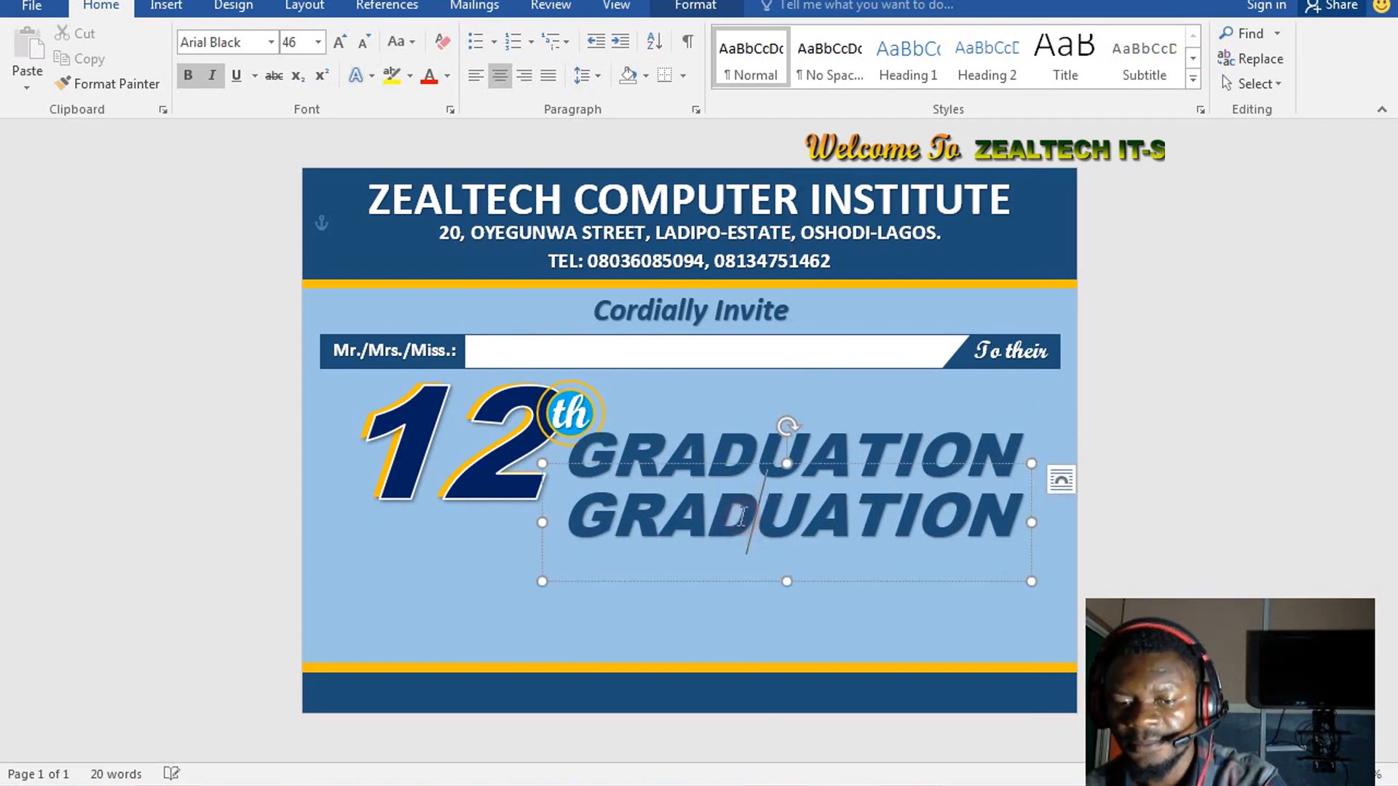
{"action": "double_click", "coordinate": [742, 515]}
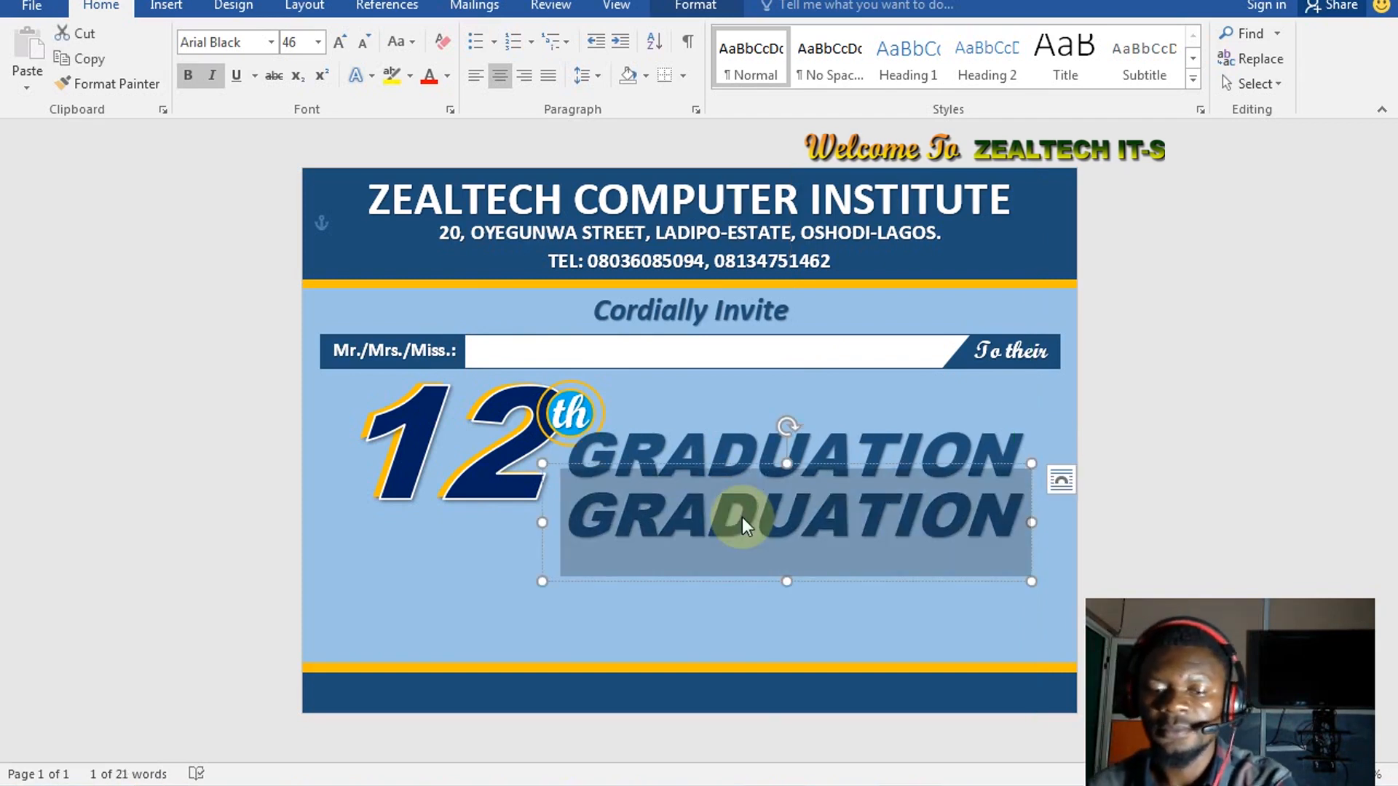
{"action": "key", "text": "BackSpace"}
{"action": "type", "text": "Cre"}
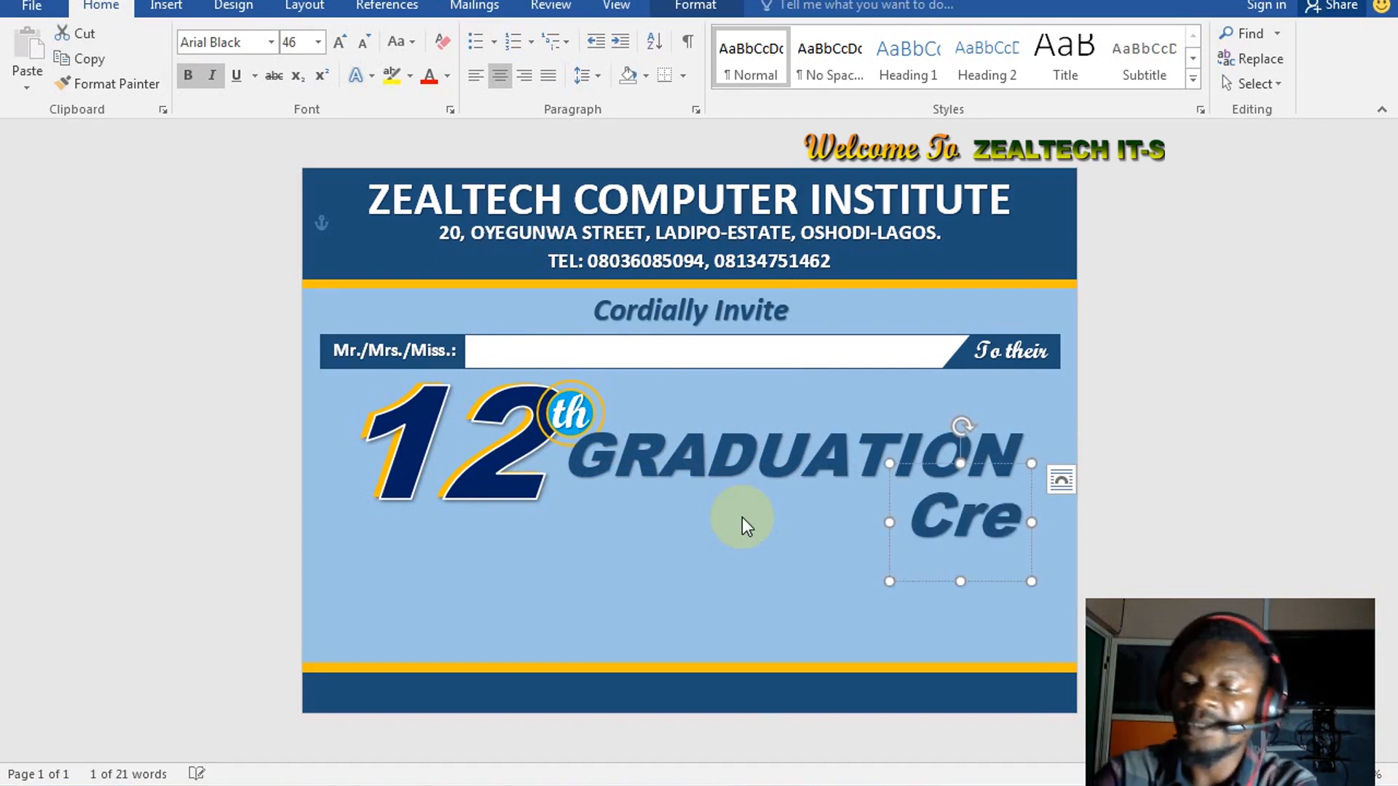
{"action": "key", "text": "BackSpace"}
{"action": "key", "text": "BackSpace"}
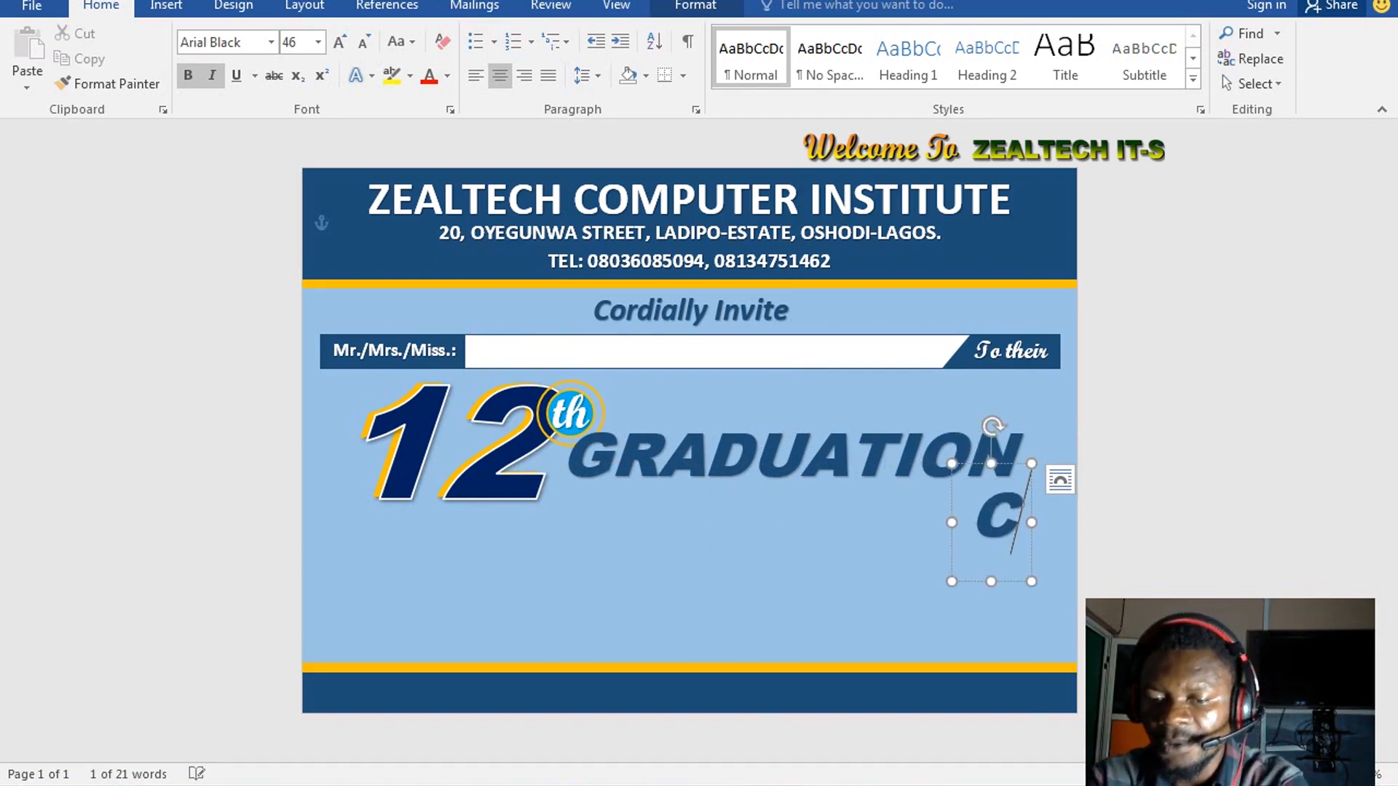
{"action": "type", "text": "eremony"}
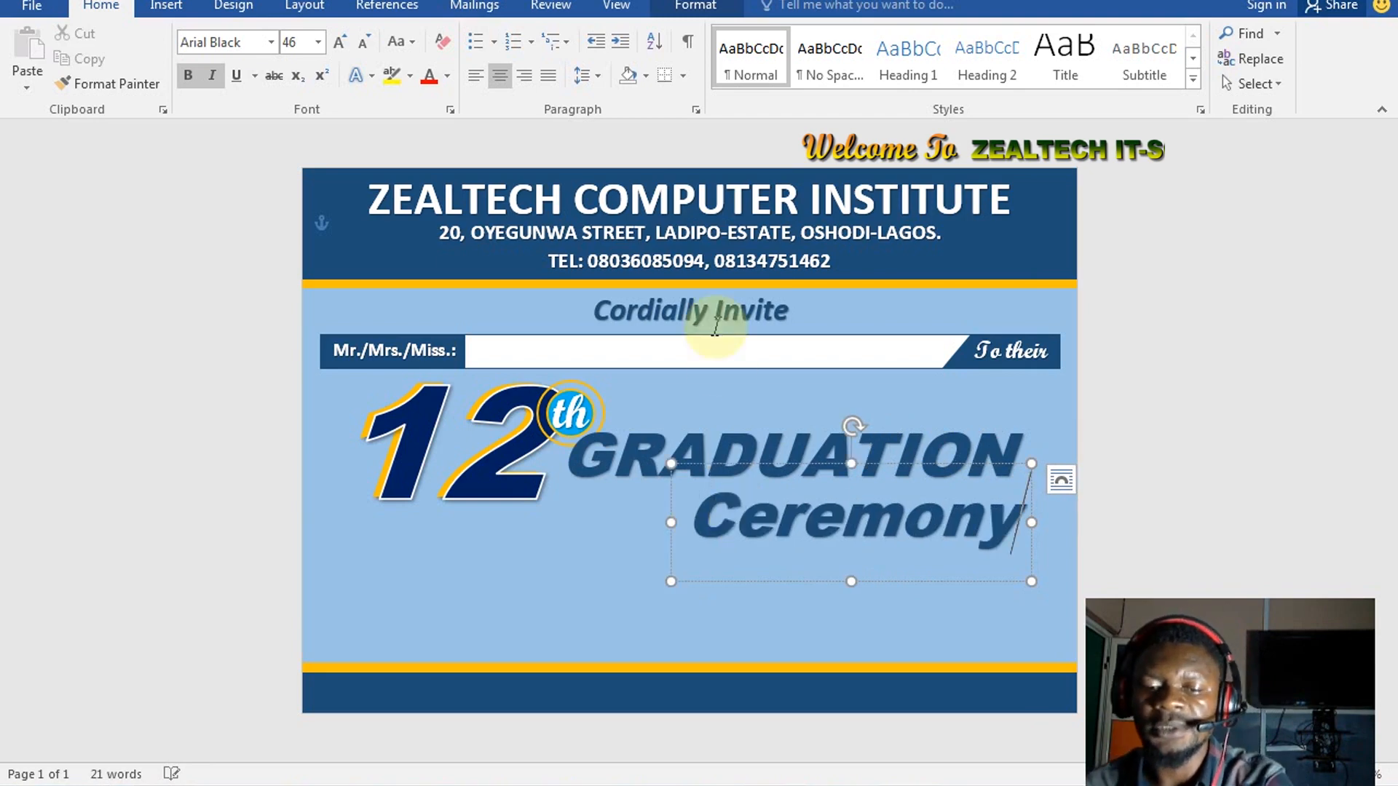
Apply the Script MT Bold font to the Ceremony text
{"action": "key", "text": "ctrl+a"}
{"action": "left_click", "coordinate": [240, 43]}
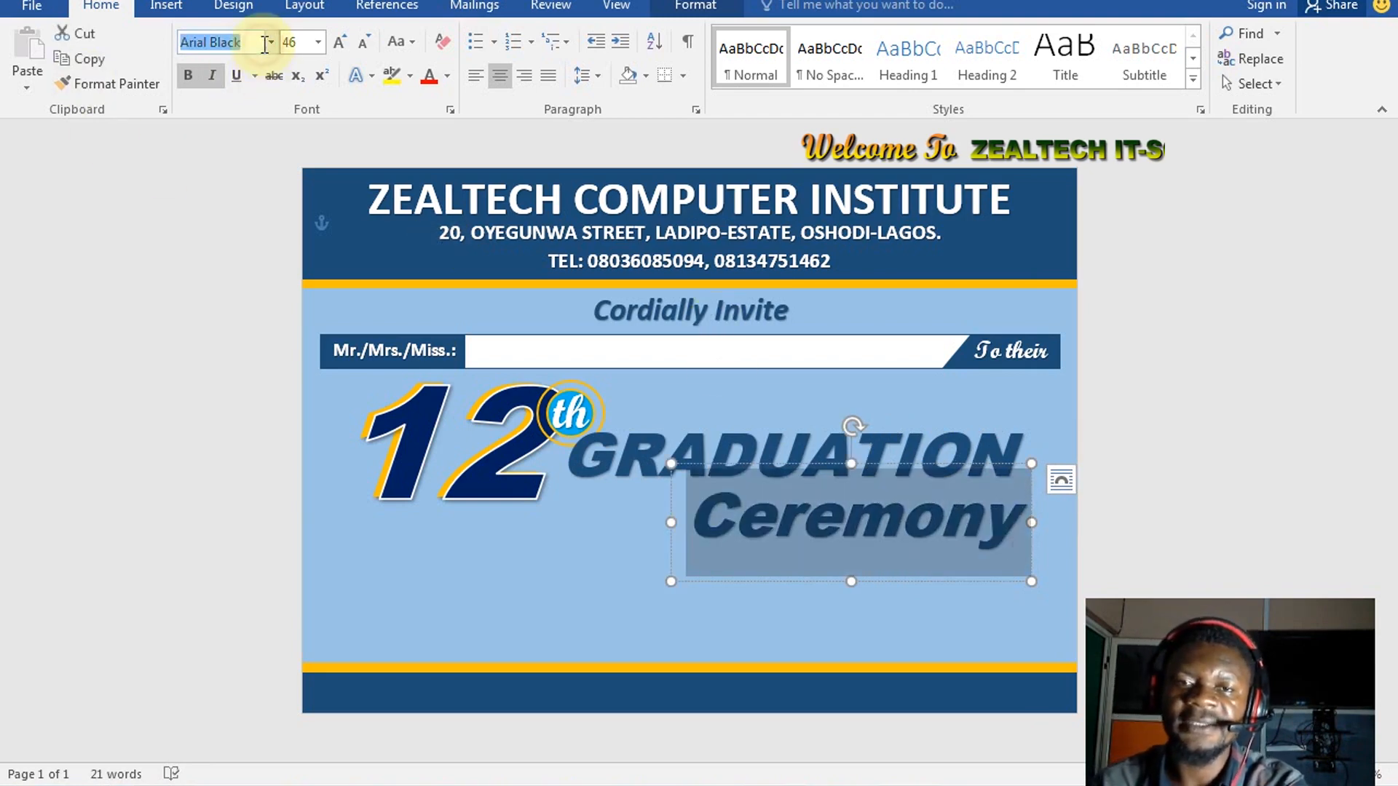
{"action": "left_click", "coordinate": [271, 43]}
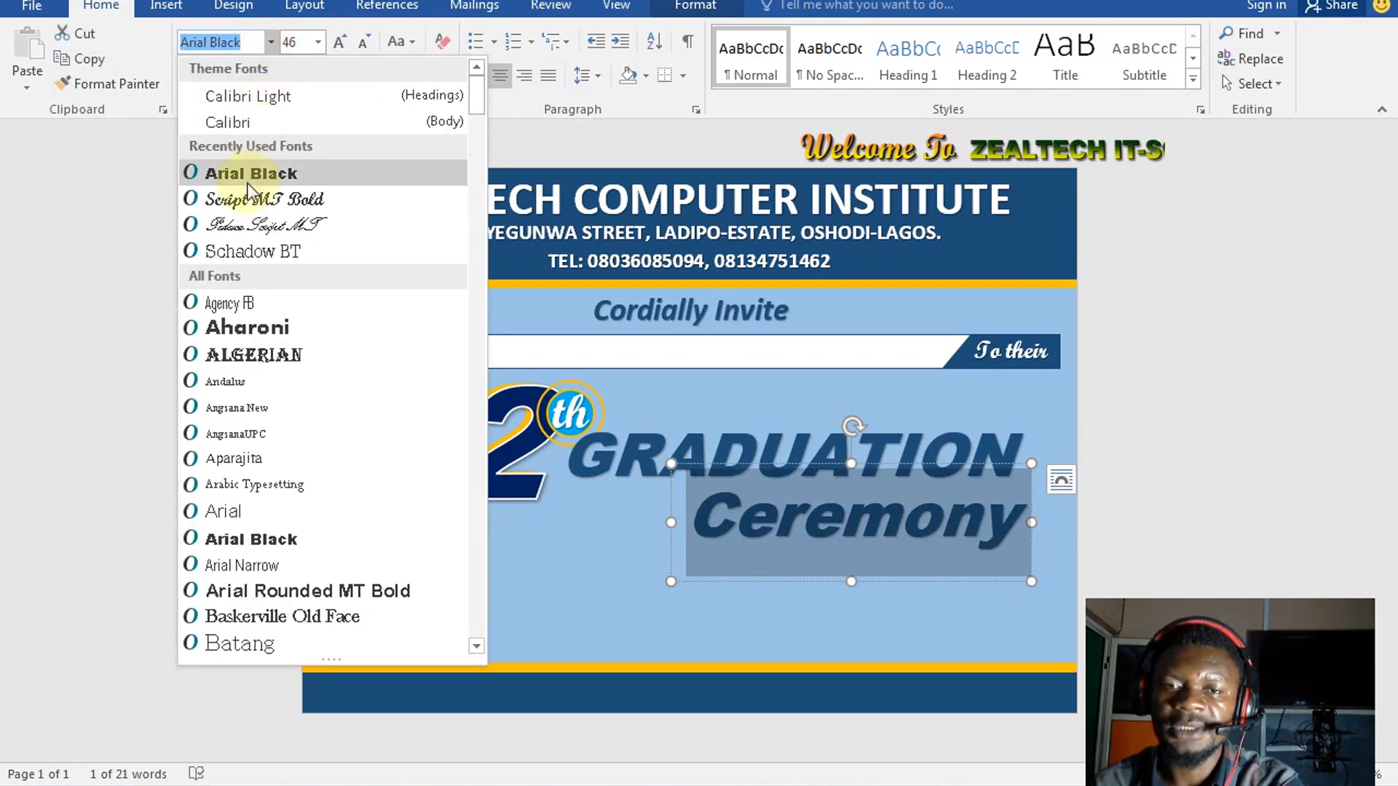
{"action": "left_click", "coordinate": [263, 199]}
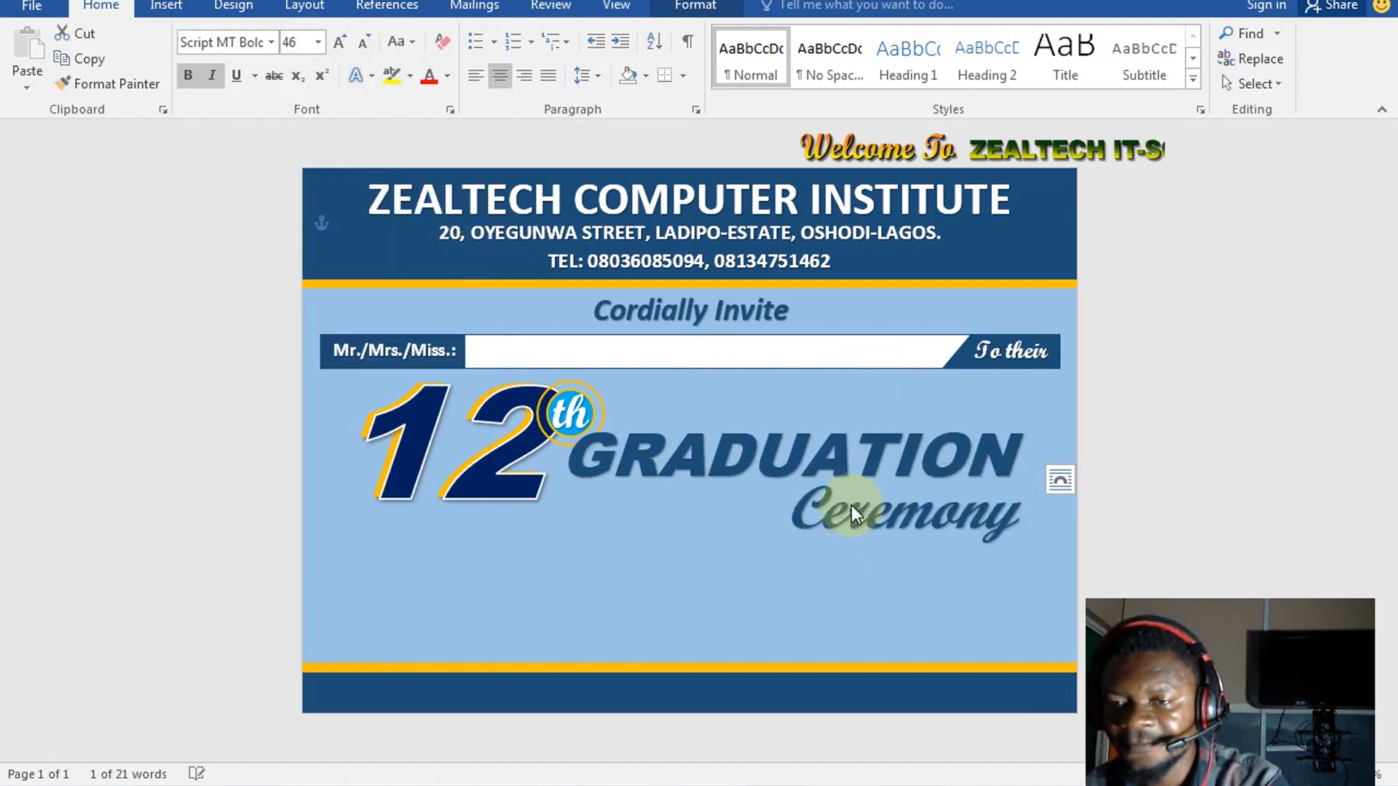
Move Ceremony under GRADUATION's GR and tidy the spacing inside the word
{"action": "left_click_drag", "start_coordinate": [843, 465], "coordinate": [674, 444]}
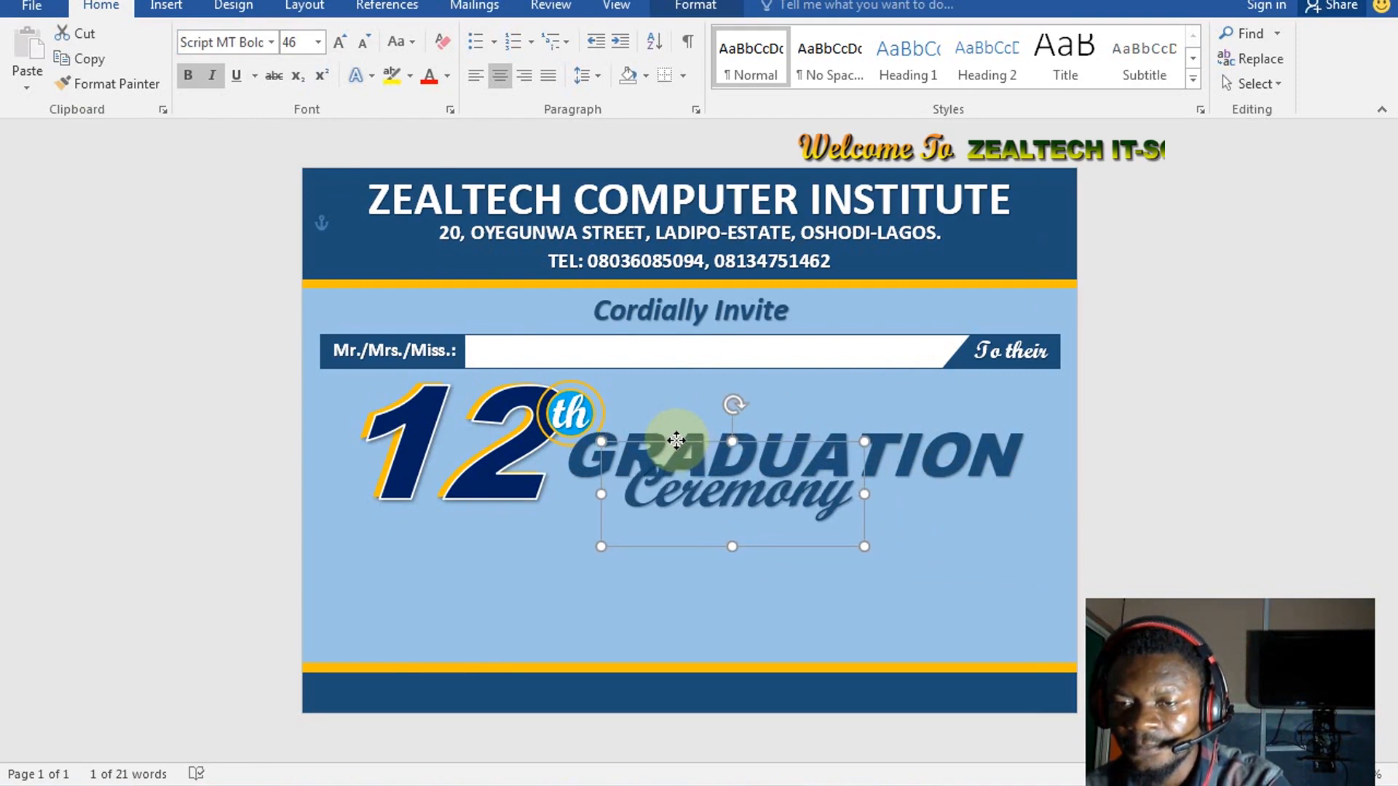
{"action": "left_click", "coordinate": [666, 491]}
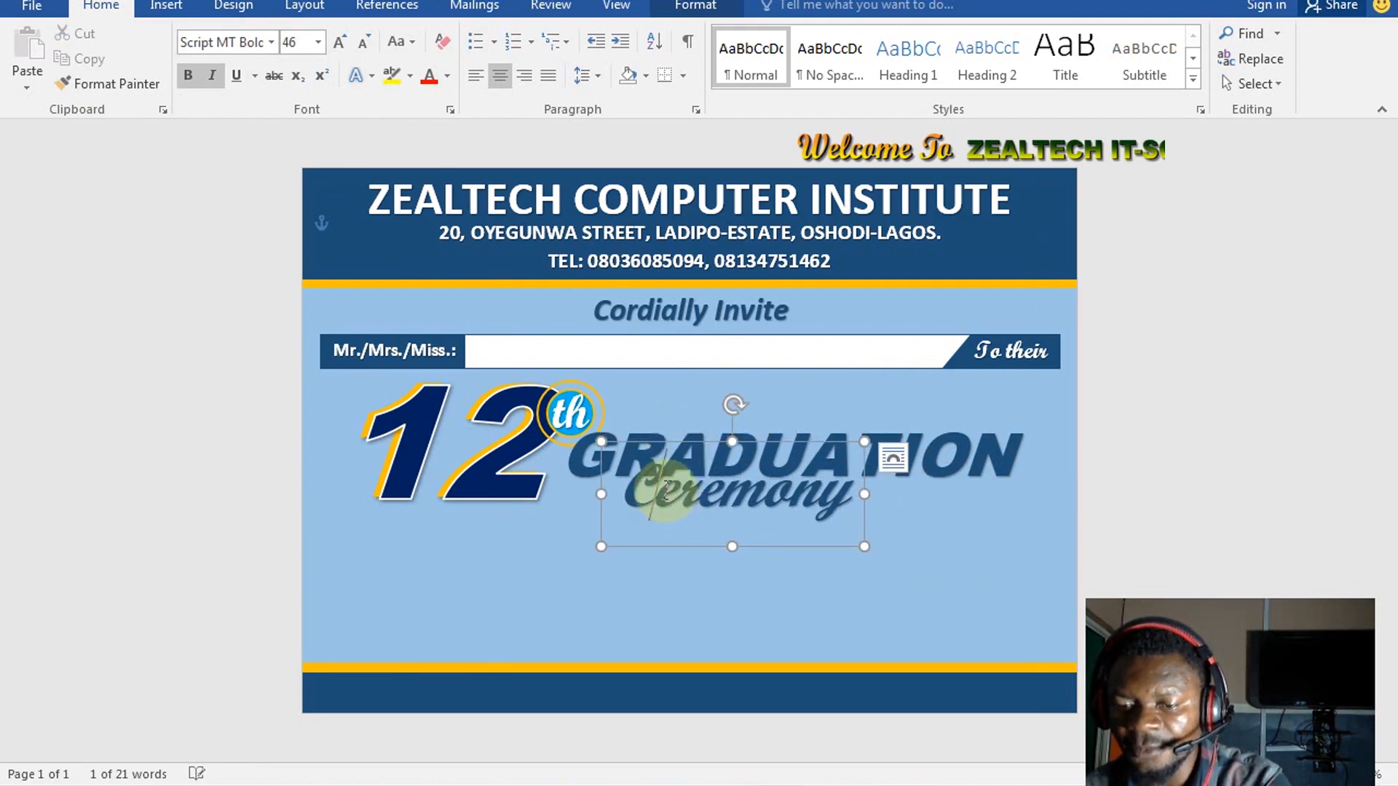
{"action": "left_click", "coordinate": [705, 492]}
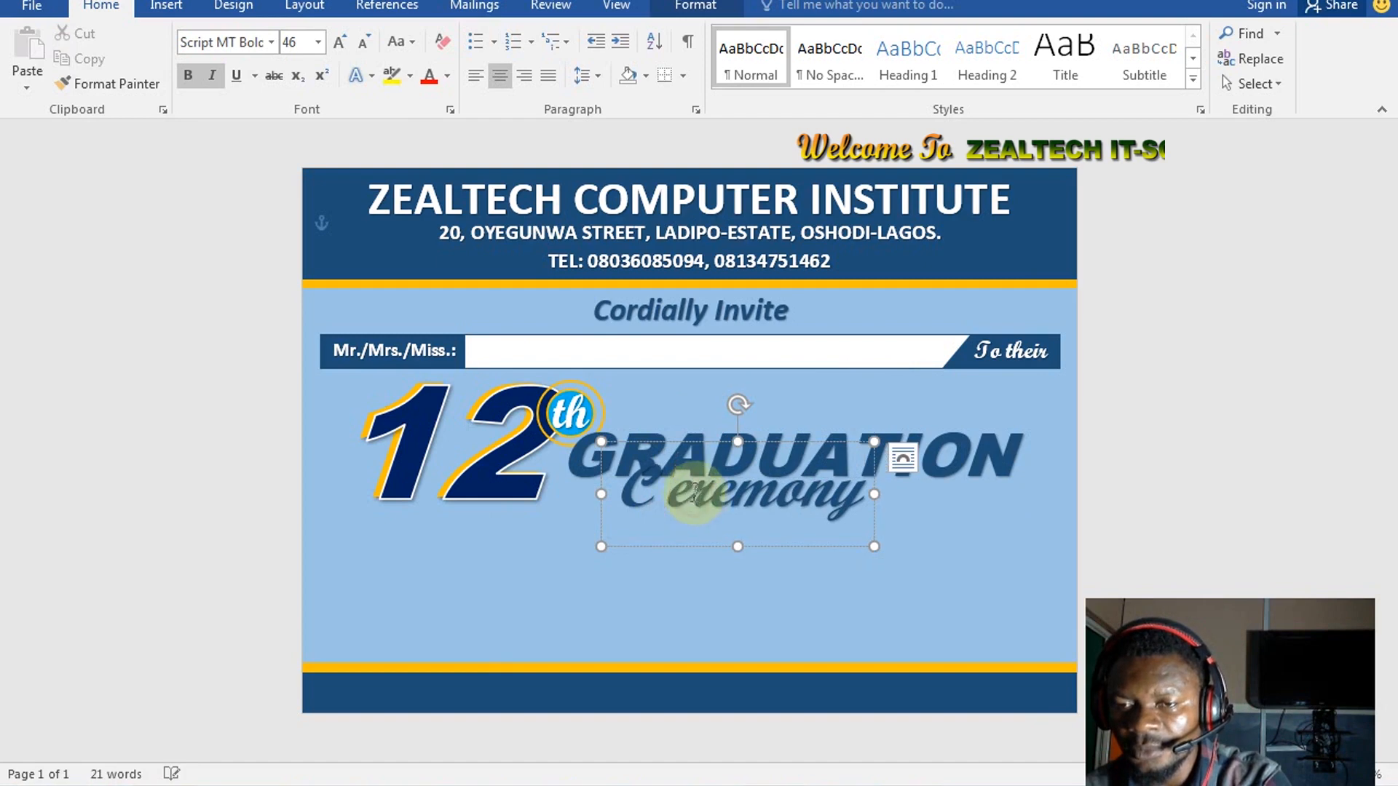
{"action": "left_click", "coordinate": [725, 487]}
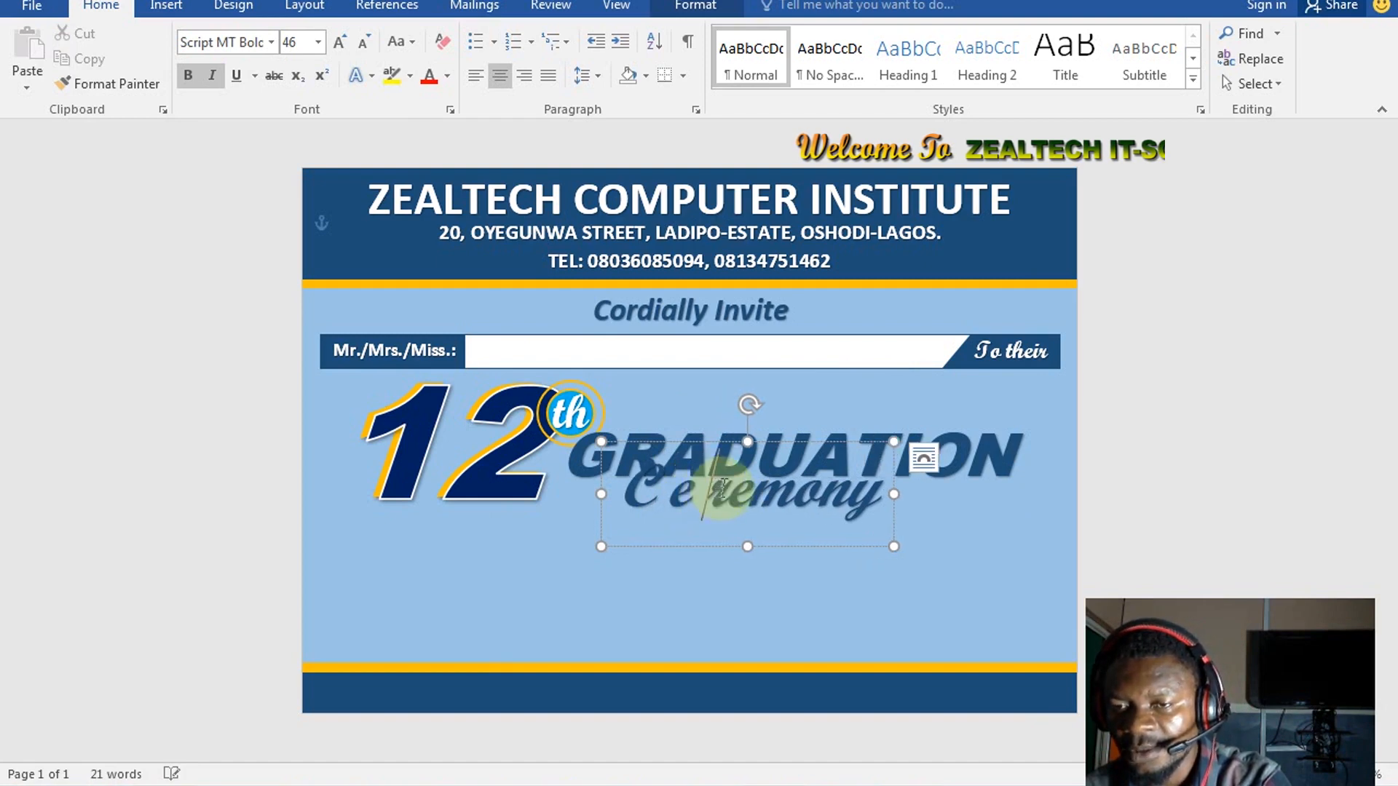
{"action": "left_click", "coordinate": [764, 490]}
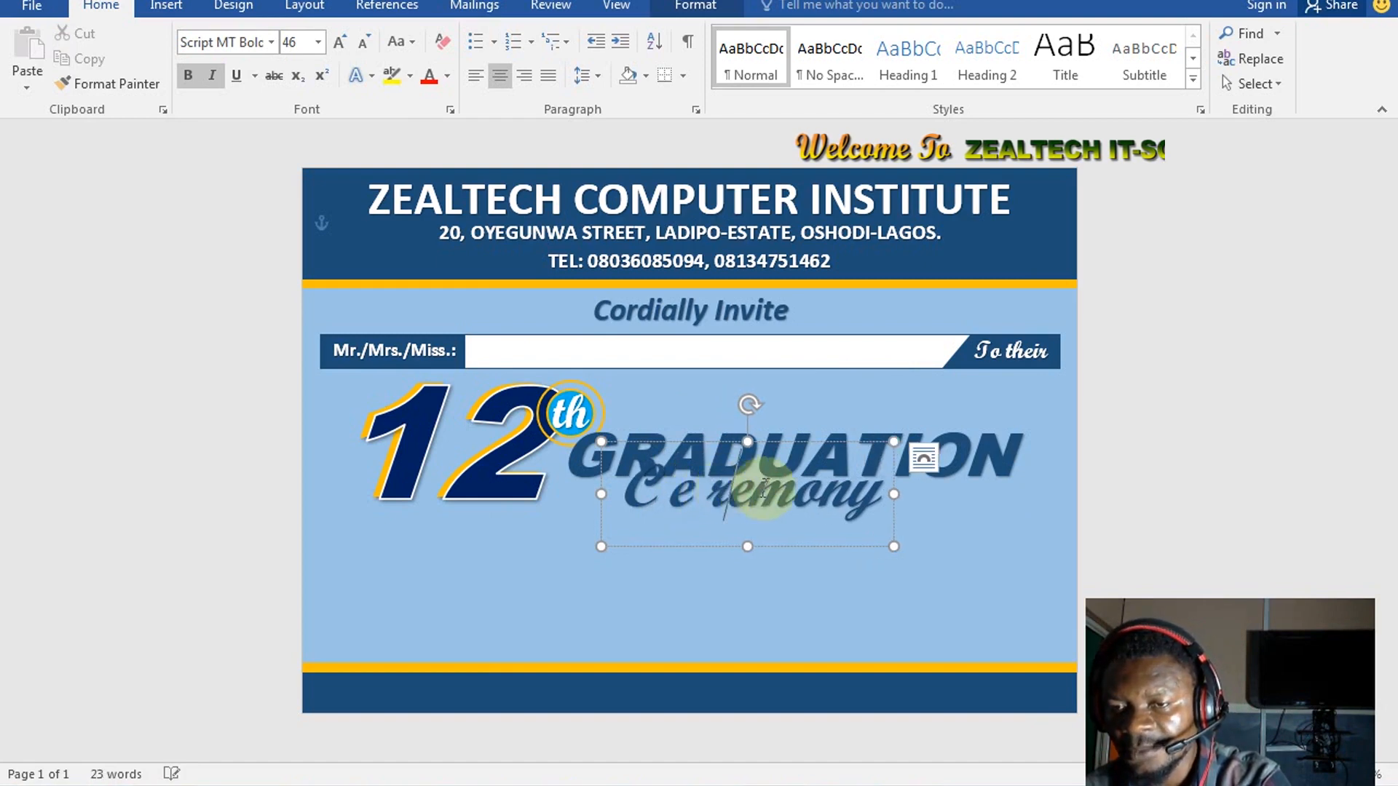
{"action": "key", "text": "ctrl+z"}
{"action": "key", "text": "ctrl+z"}
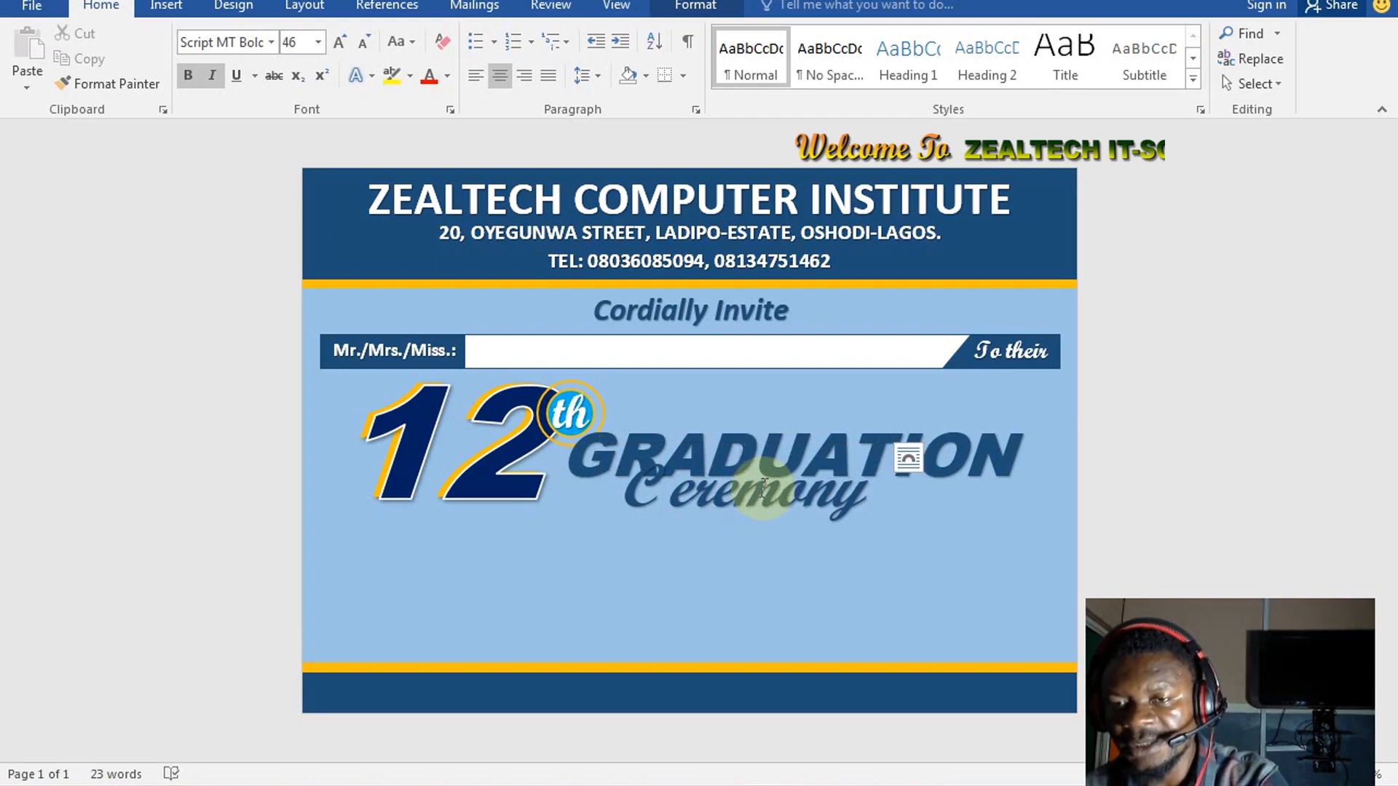
{"action": "key", "text": "ctrl+a"}
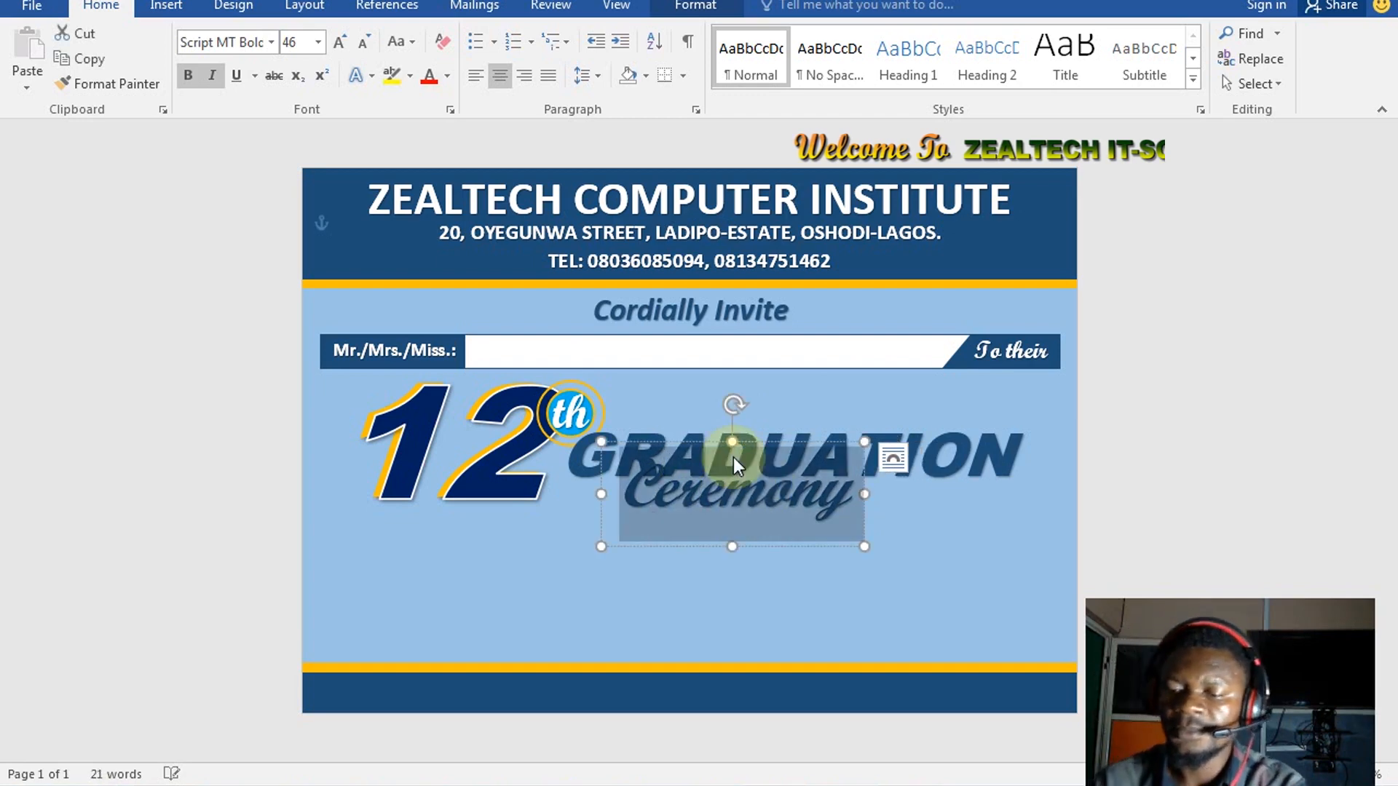
Set the Ceremony text to 58 pt and select its text box
{"action": "key", "text": "ctrl+shift+period"}
{"action": "key", "text": "ctrl+shift+period"}
{"action": "key", "text": "ctrl+shift+period"}
{"action": "key", "text": "ctrl+shift+period"}
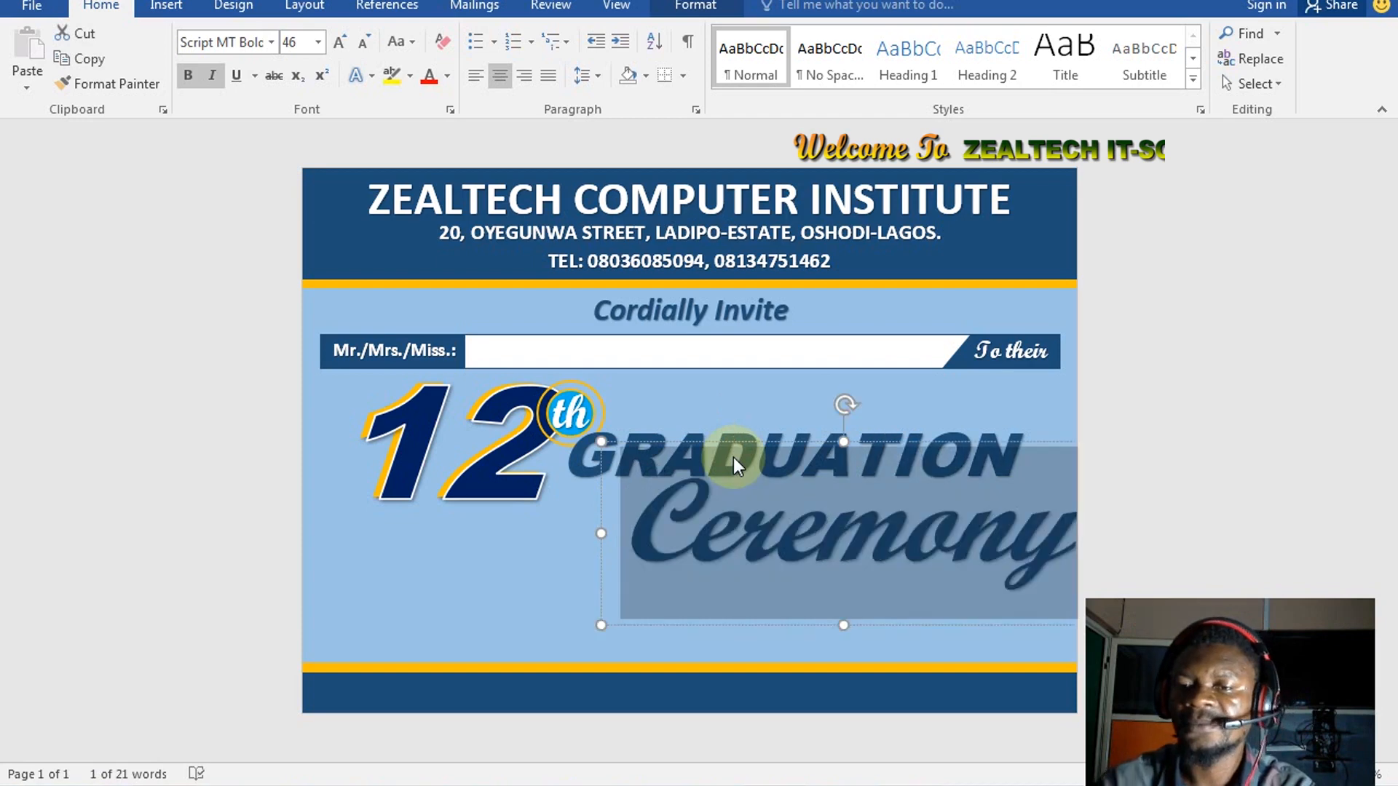
{"action": "key", "text": "ctrl+shift+period"}
{"action": "key", "text": "ctrl+shift+comma"}
{"action": "key", "text": "ctrl+shift+comma"}
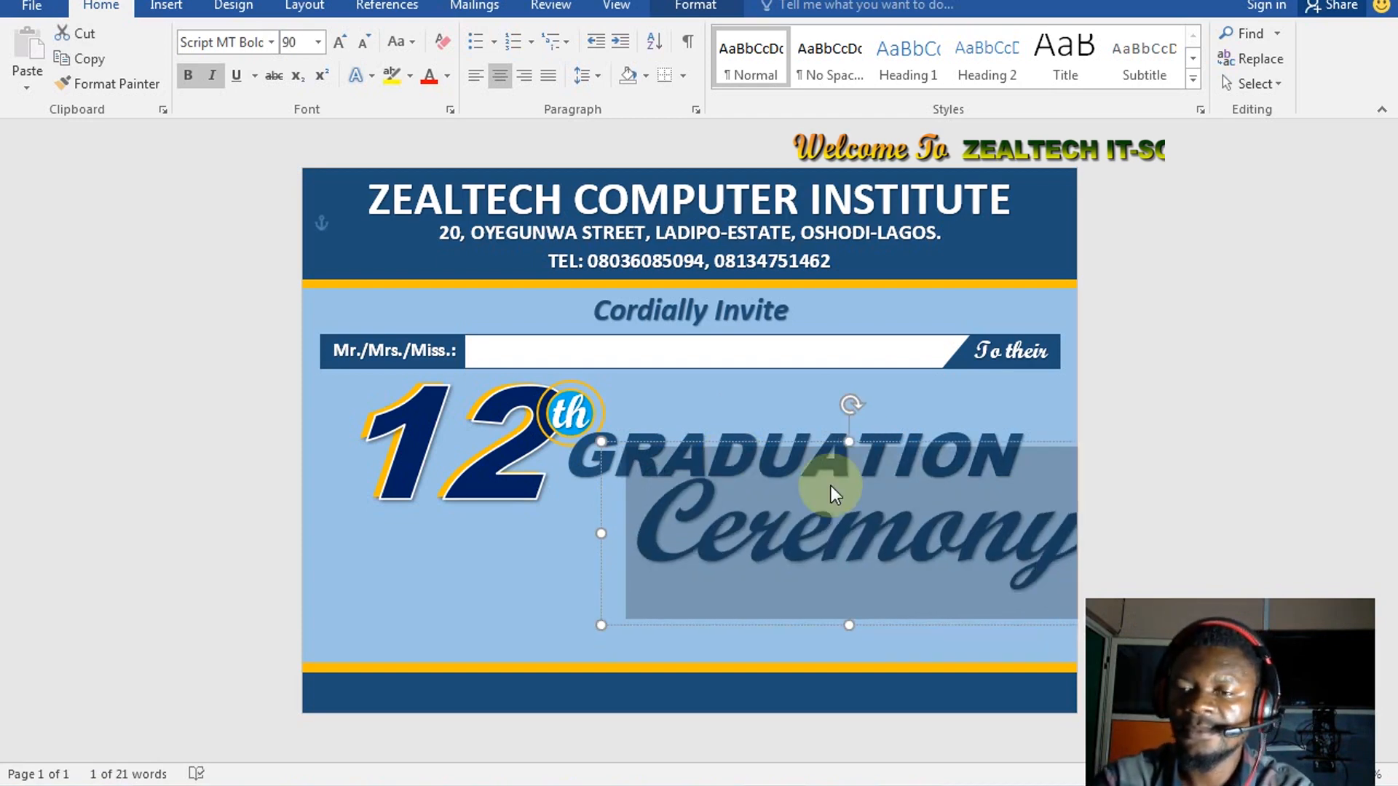
{"action": "key", "text": "ctrl+shift+comma"}
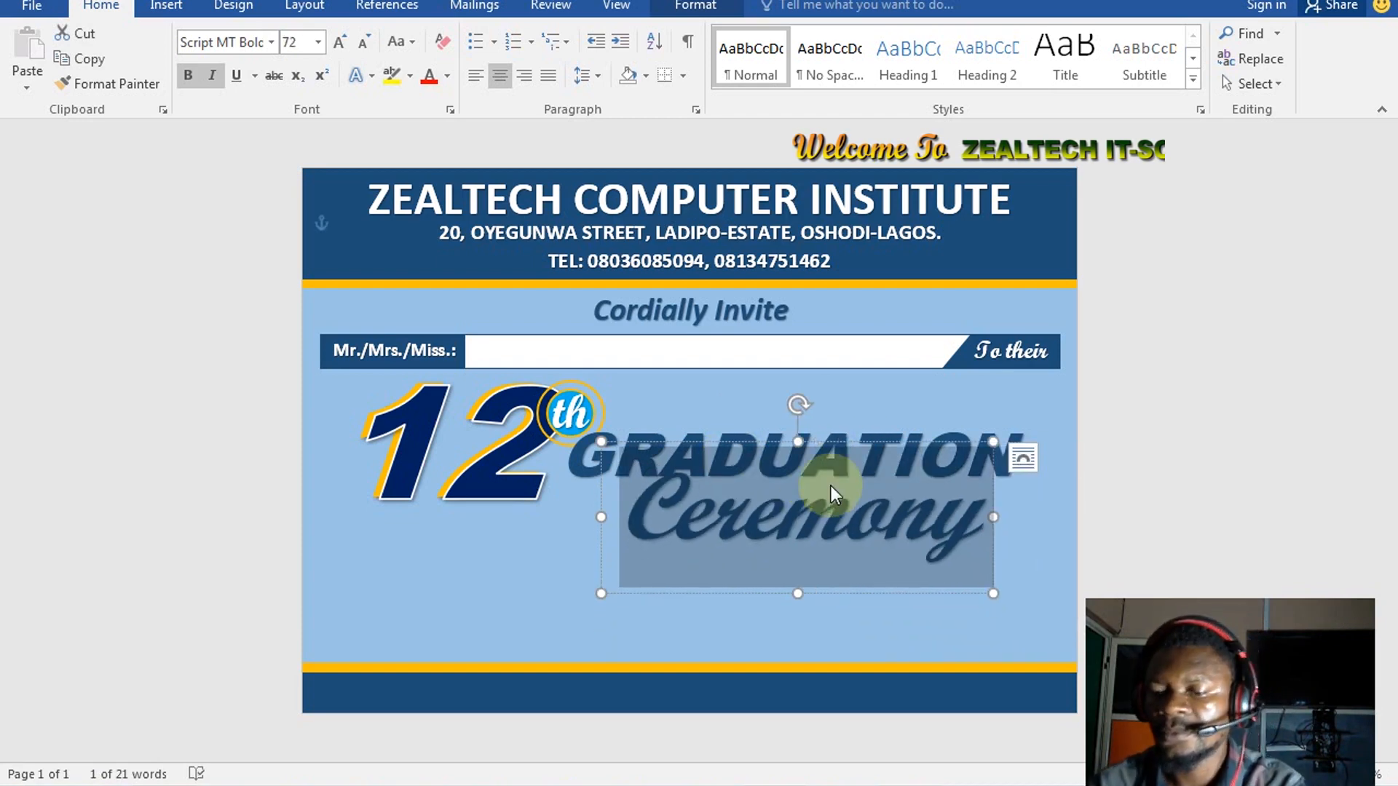
{"action": "key", "text": "ctrl+shift+comma"}
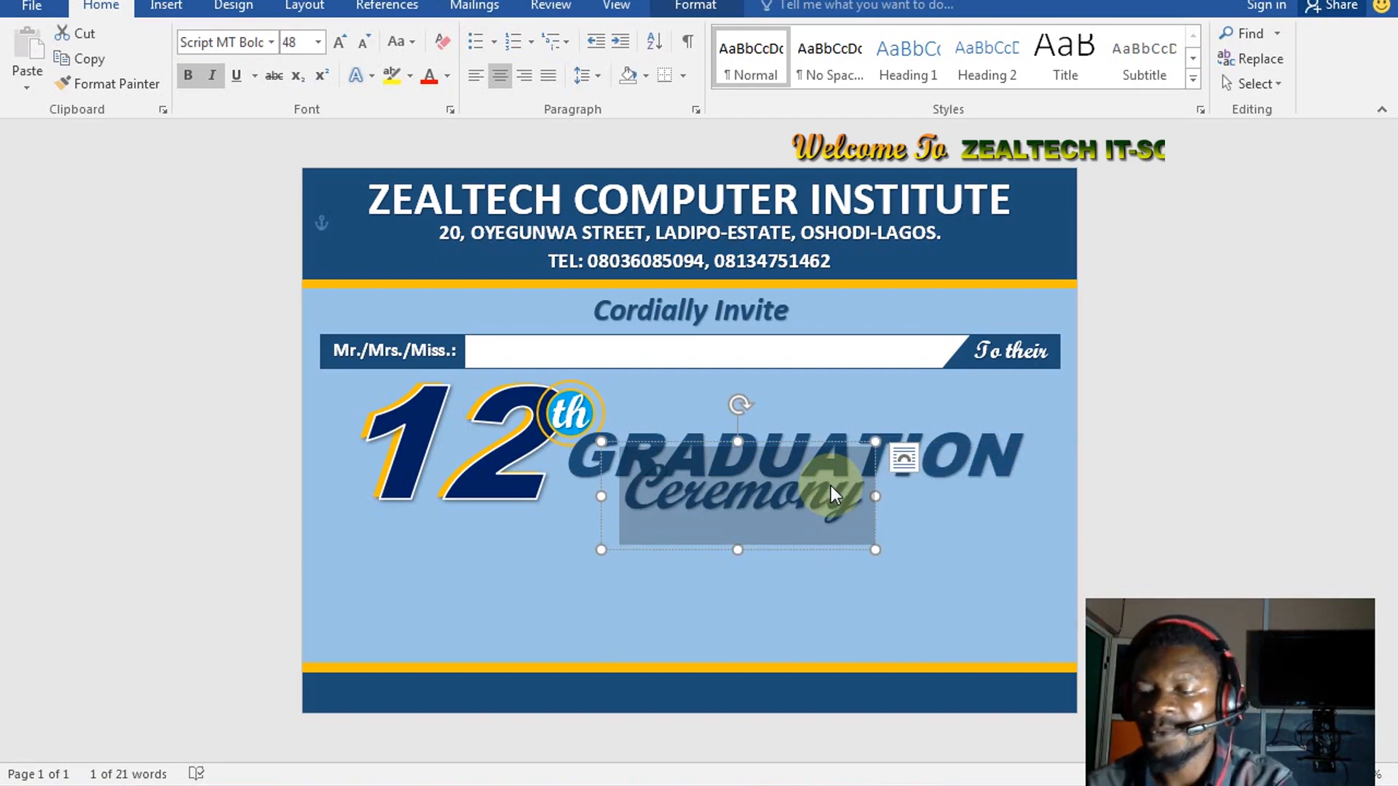
{"action": "key", "text": "ctrl+bracketright"}
{"action": "key", "text": "ctrl+bracketright"}
{"action": "key", "text": "ctrl+bracketright"}
{"action": "key", "text": "ctrl+bracketright"}
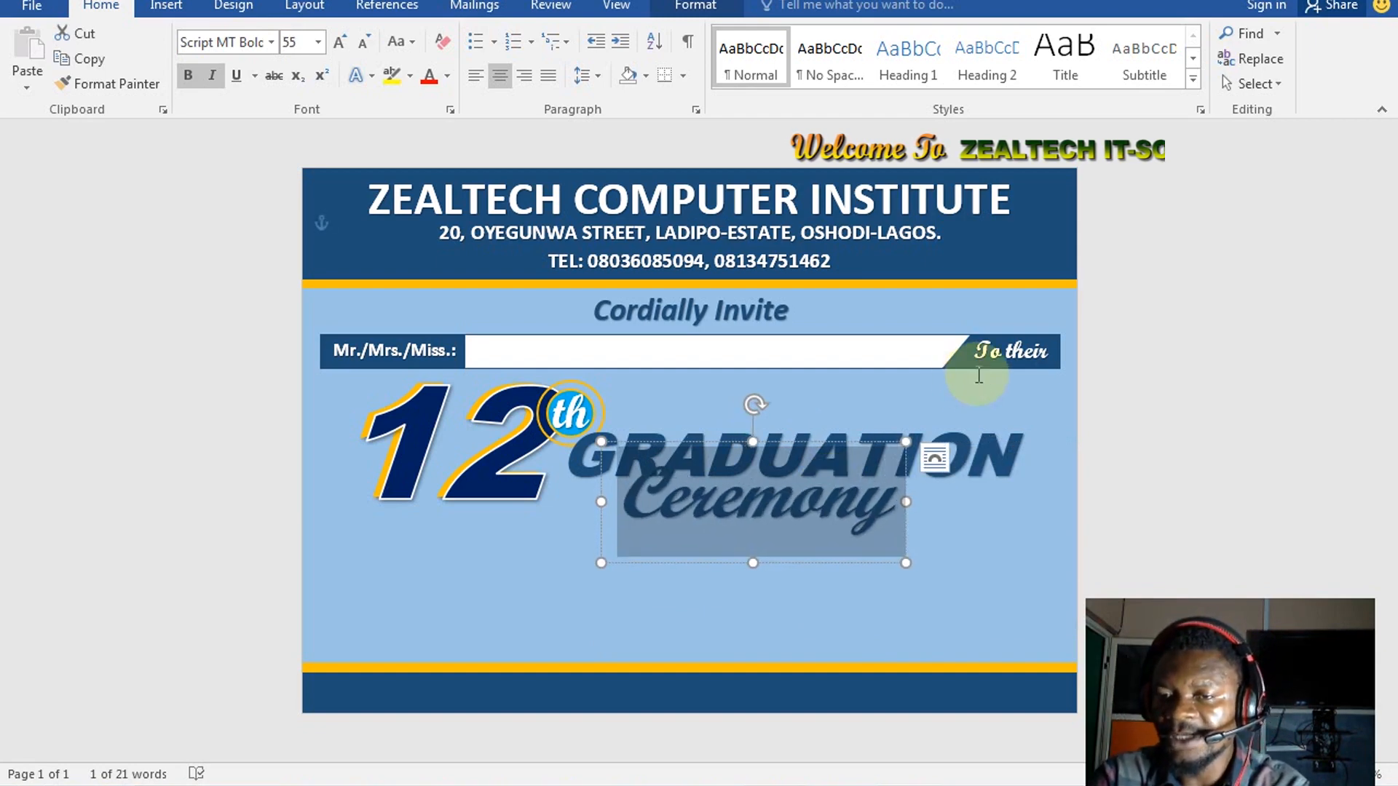
{"action": "key", "text": "ctrl+bracketright"}
{"action": "key", "text": "ctrl+bracketright"}
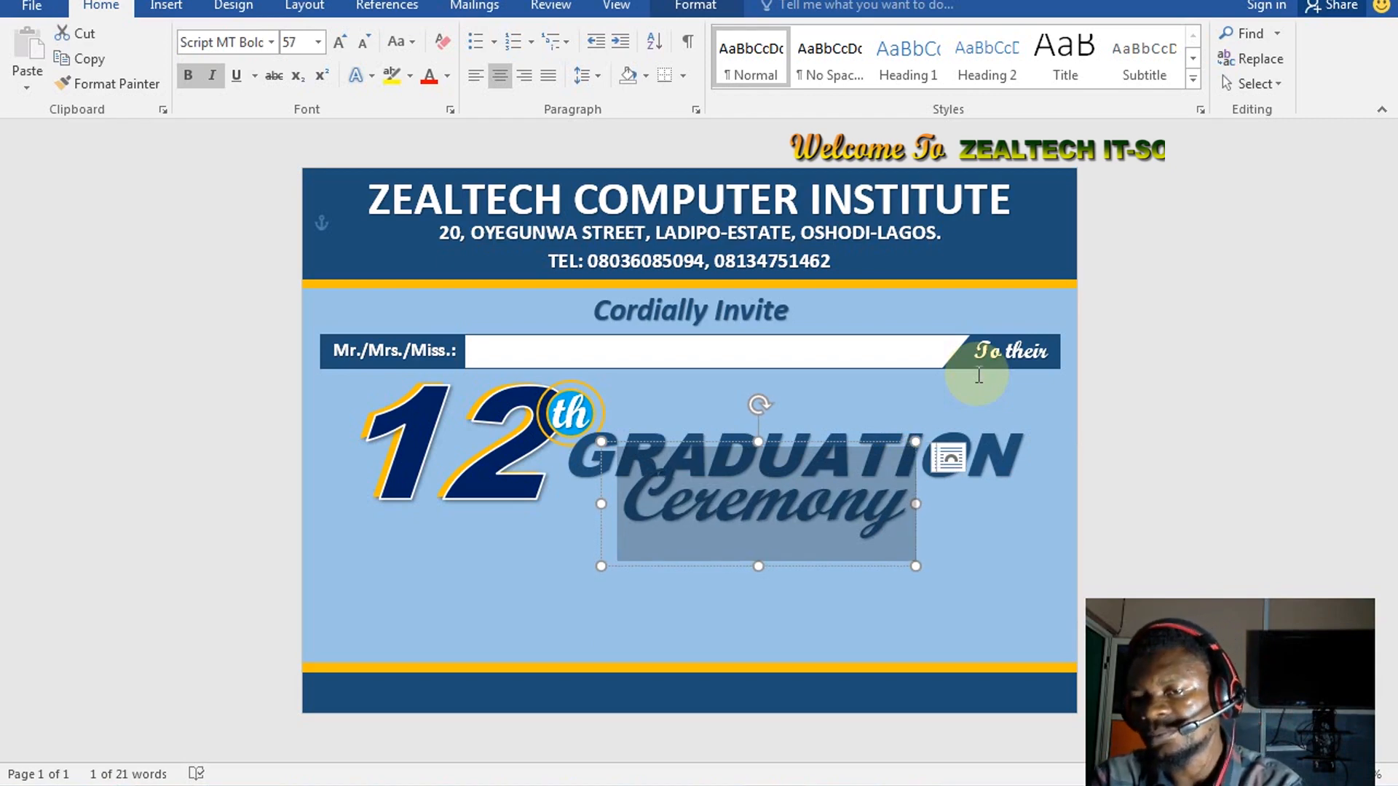
{"action": "key", "text": "ctrl+bracketright"}
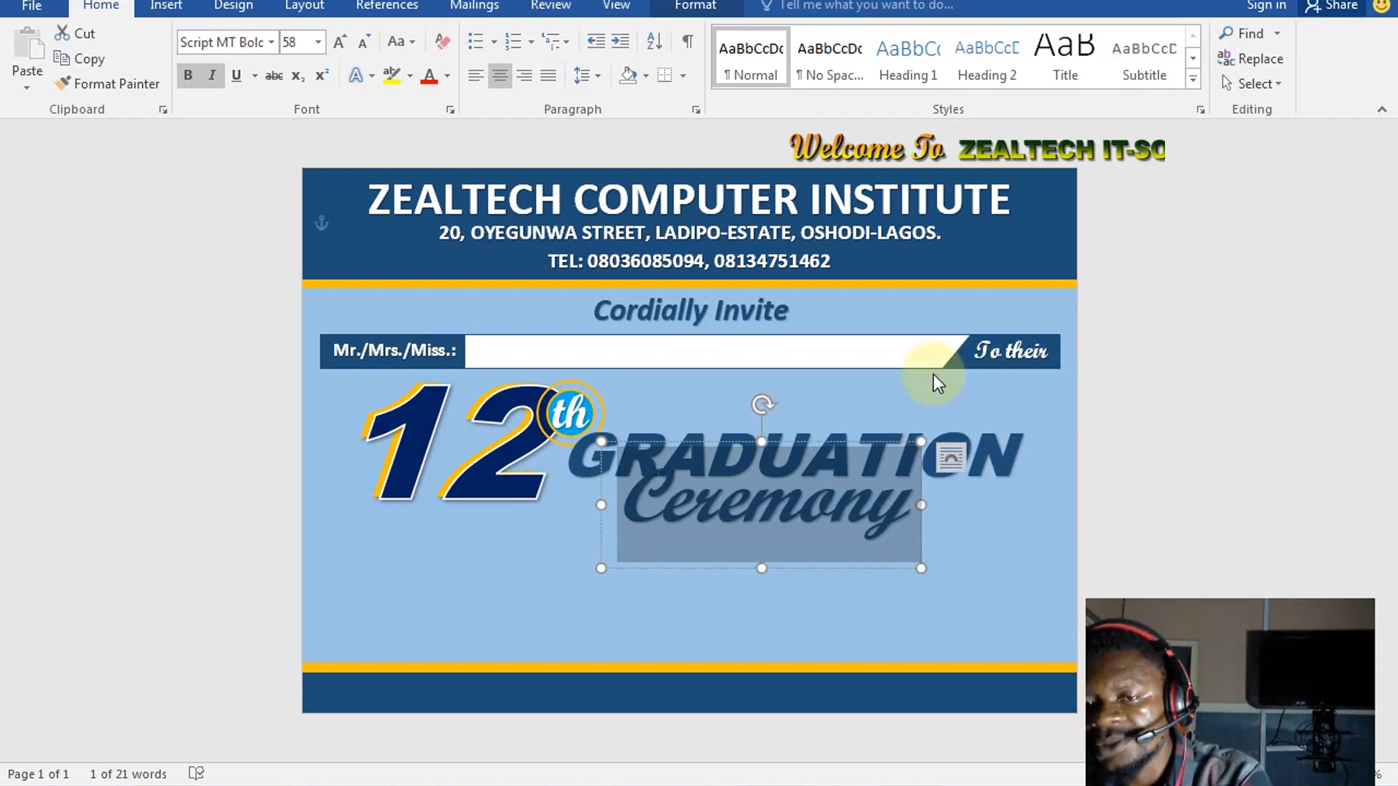
{"action": "left_click", "coordinate": [814, 486]}
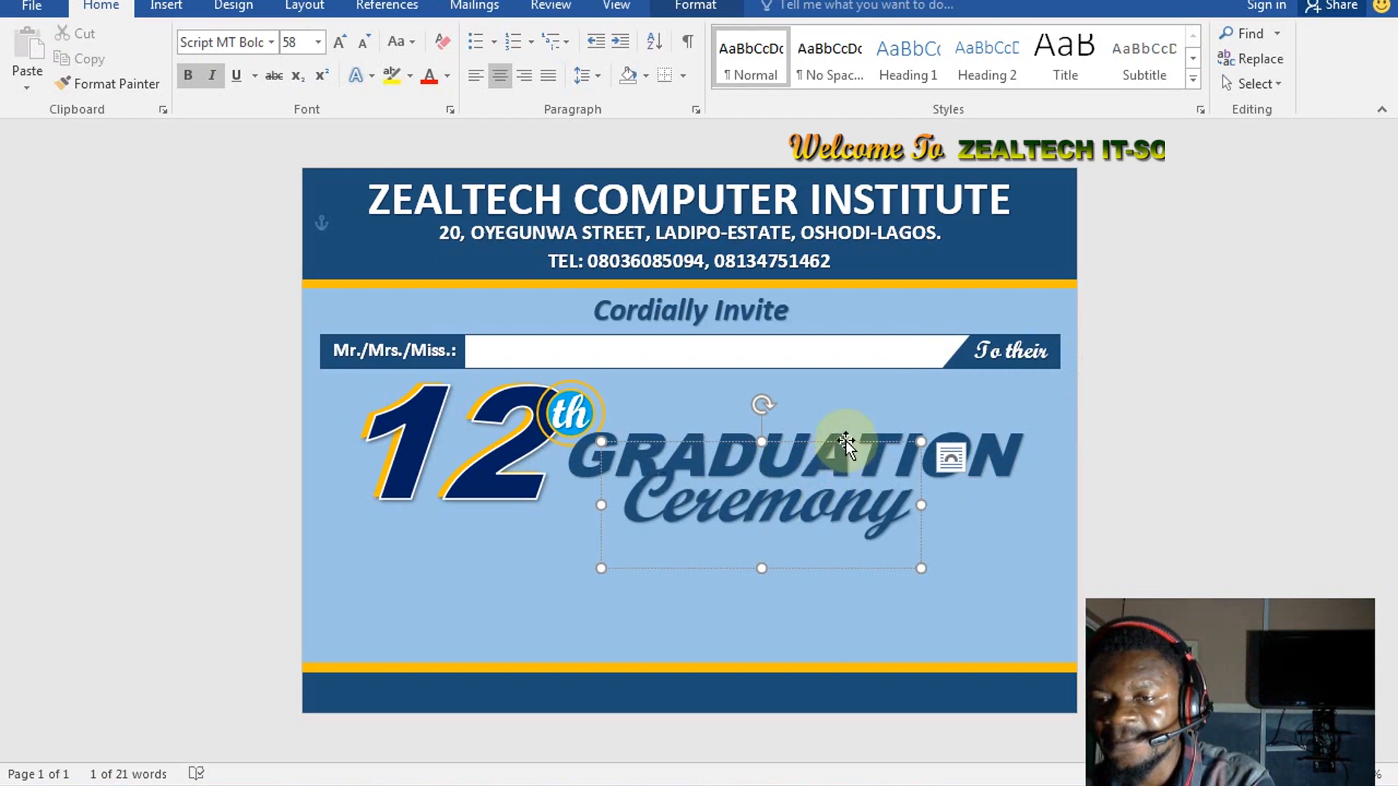
{"action": "left_click", "coordinate": [845, 441]}
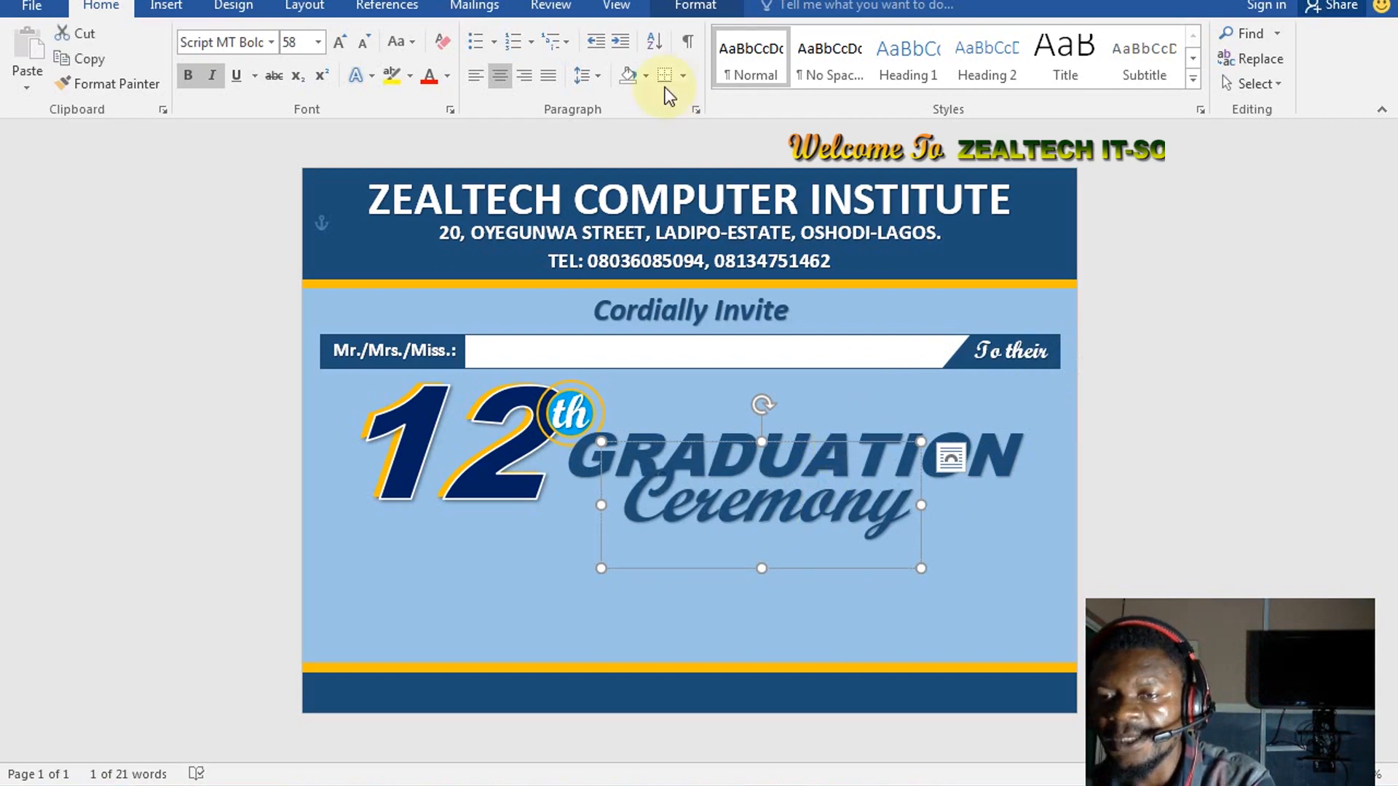
Colour Ceremony red and nudge its box into place just under GRADUATION
{"action": "left_click", "coordinate": [430, 76]}
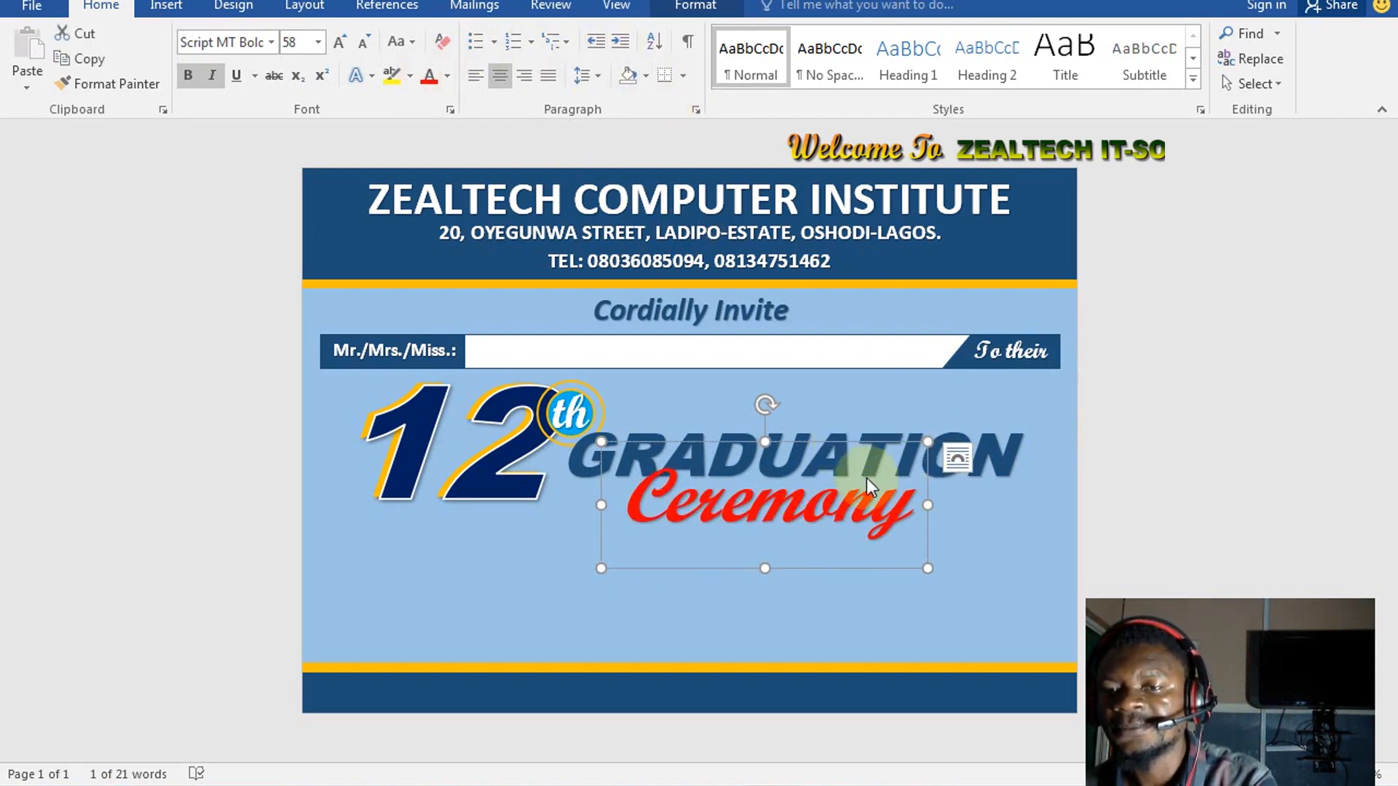
{"action": "key", "text": "Up"}
{"action": "key", "text": "Up"}
{"action": "key", "text": "Up"}
{"action": "key", "text": "Up"}
{"action": "key", "text": "Up"}
{"action": "key", "text": "Up"}
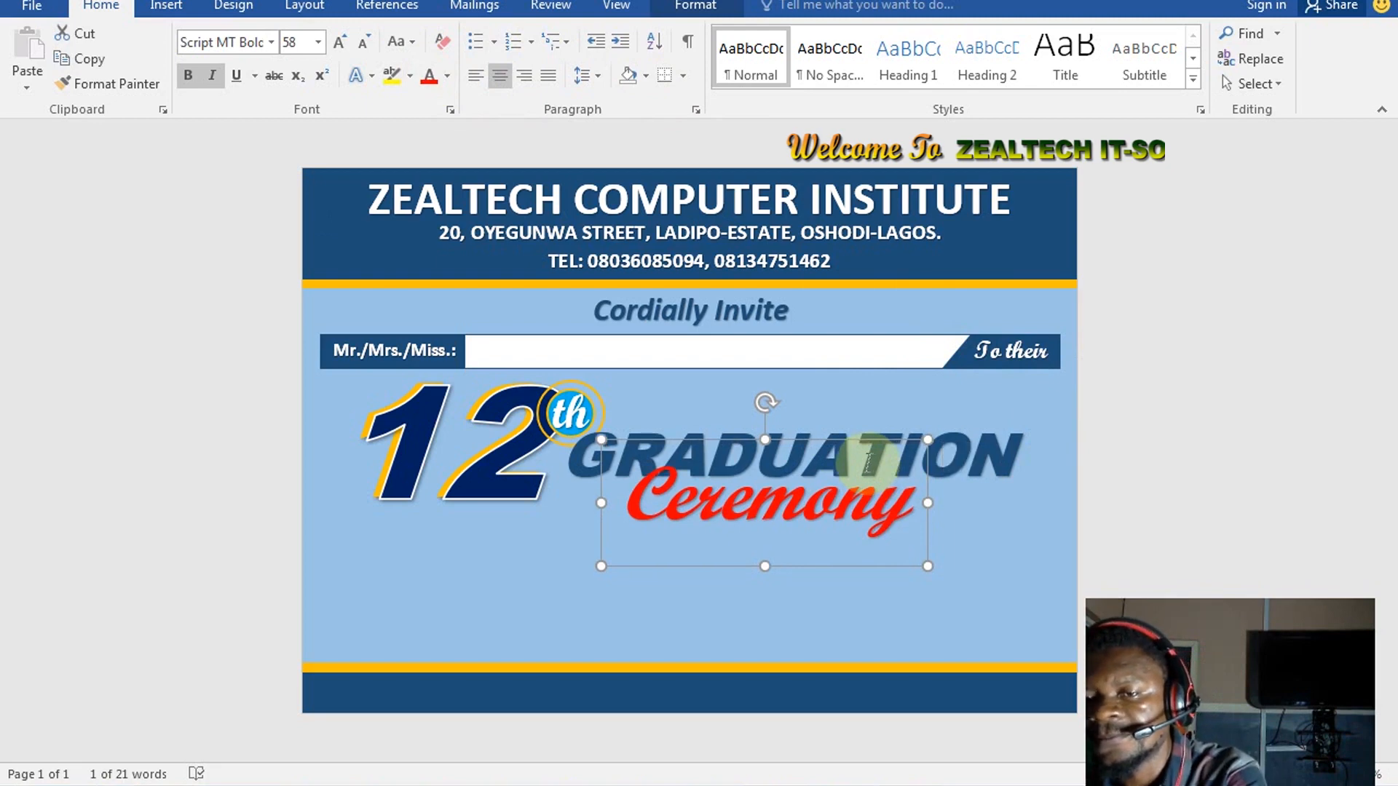
{"action": "key", "text": "Up"}
{"action": "key", "text": "Up"}
{"action": "key", "text": "Up"}
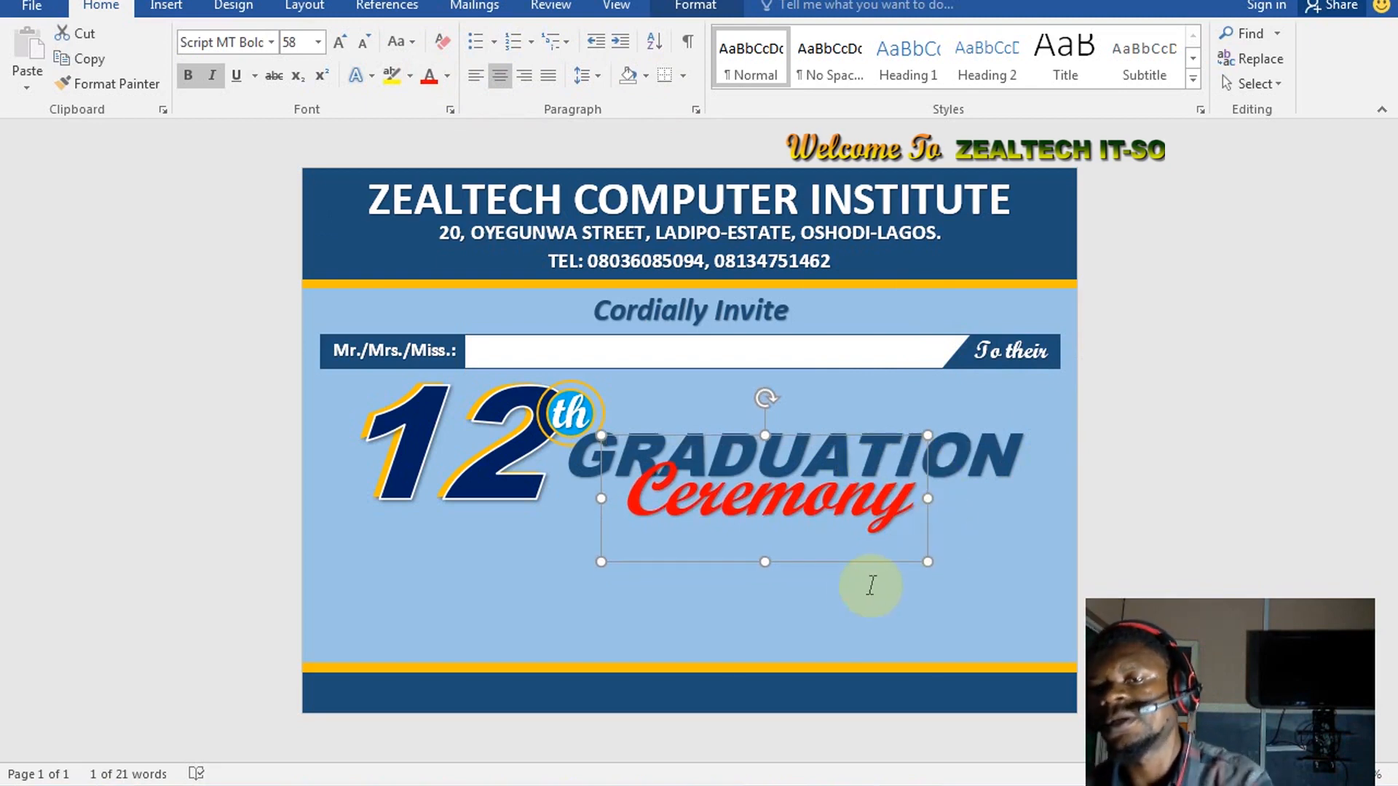
{"action": "left_click", "coordinate": [513, 556]}
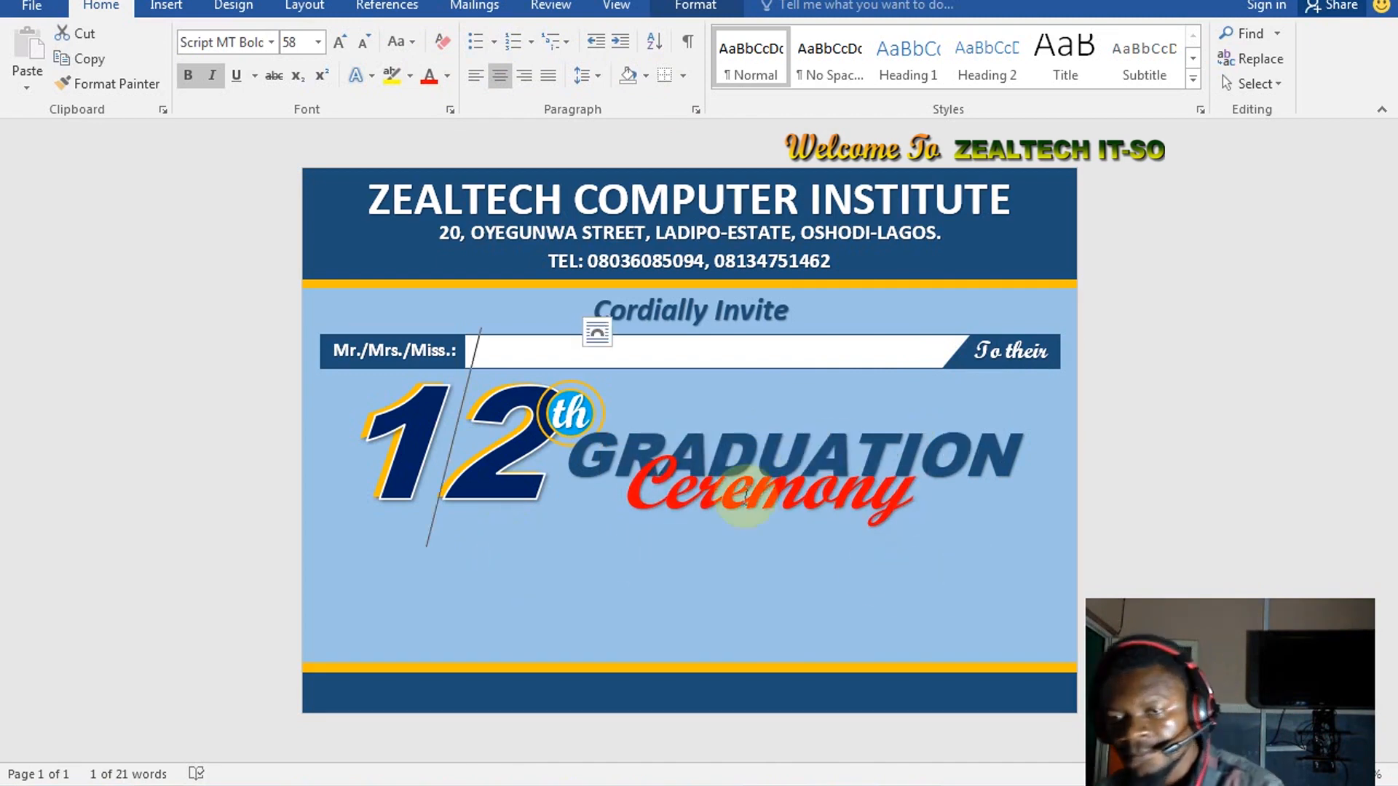
{"action": "left_click", "coordinate": [714, 488]}
{"action": "left_click", "coordinate": [728, 555]}
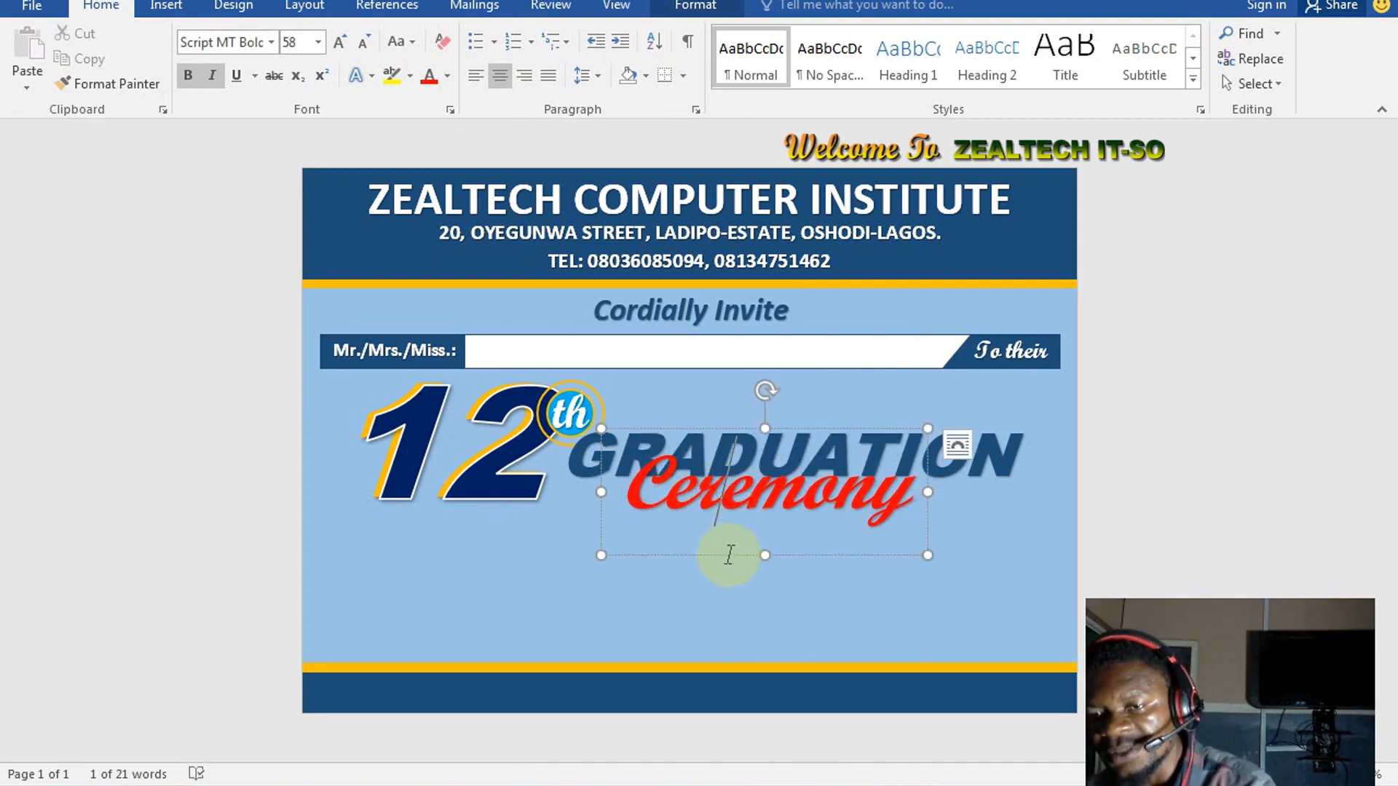
{"action": "left_click", "coordinate": [728, 554]}
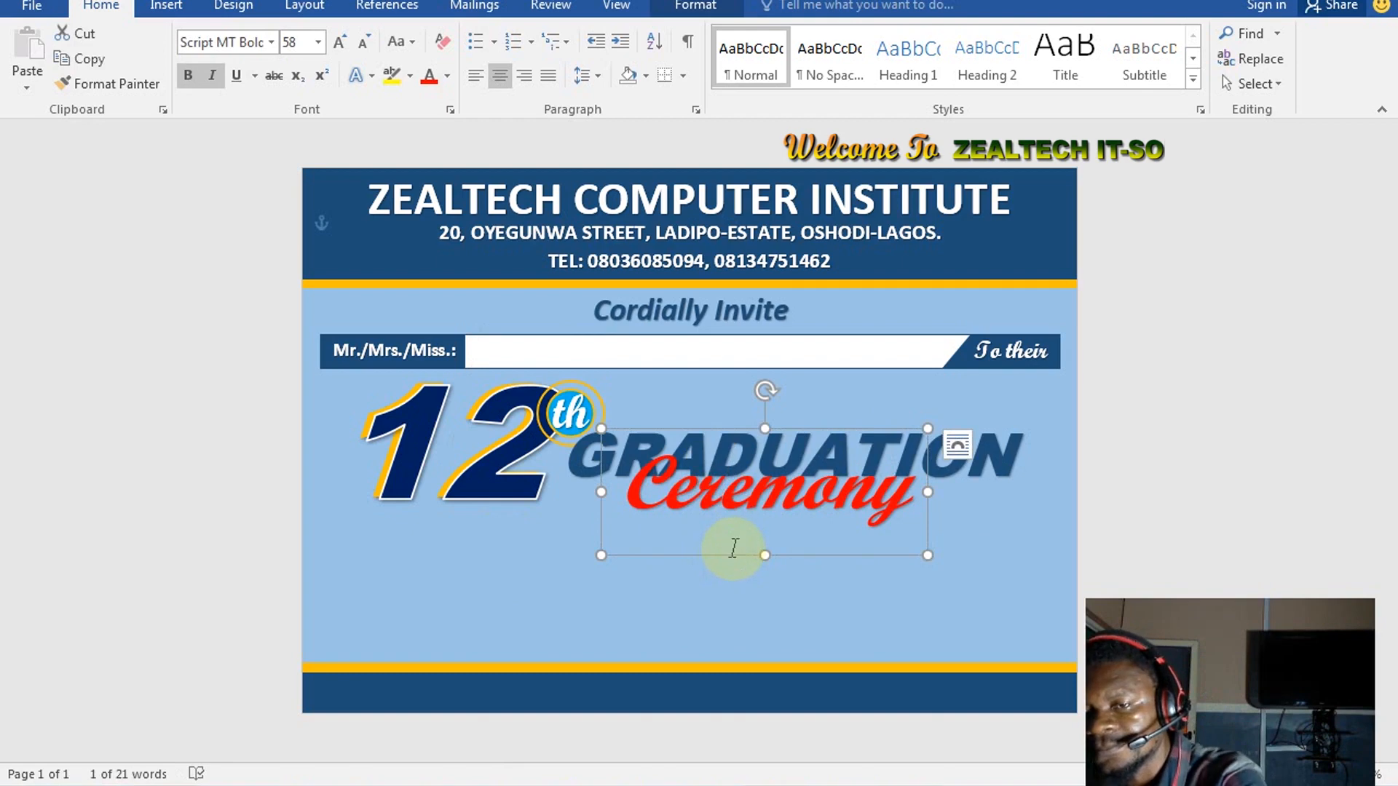
{"action": "key", "text": "ctrl+Down"}
{"action": "key", "text": "ctrl+Down"}
{"action": "key", "text": "ctrl+Down"}
{"action": "key", "text": "ctrl+Down"}
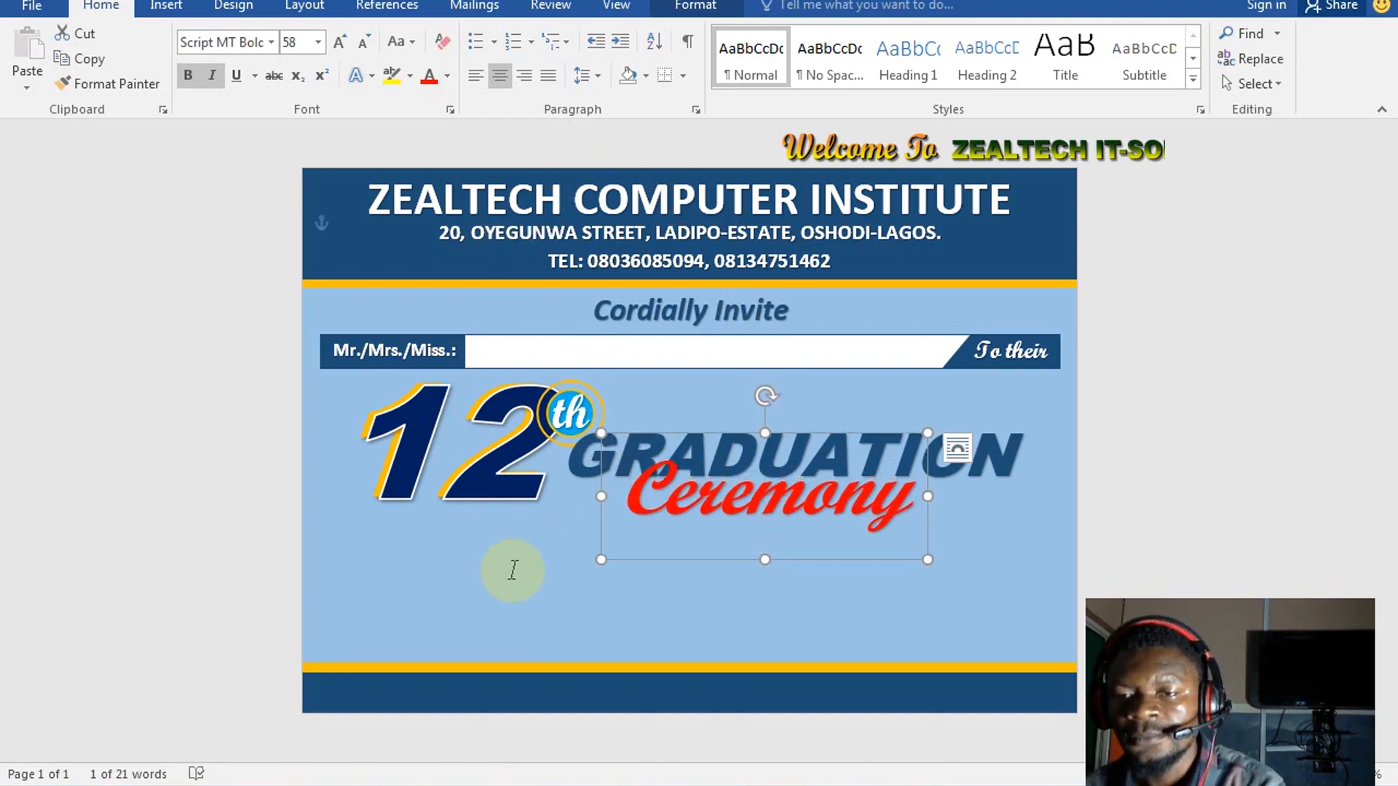
{"action": "key", "text": "ctrl+Down"}
{"action": "key", "text": "ctrl+Down"}
{"action": "key", "text": "ctrl+Down"}
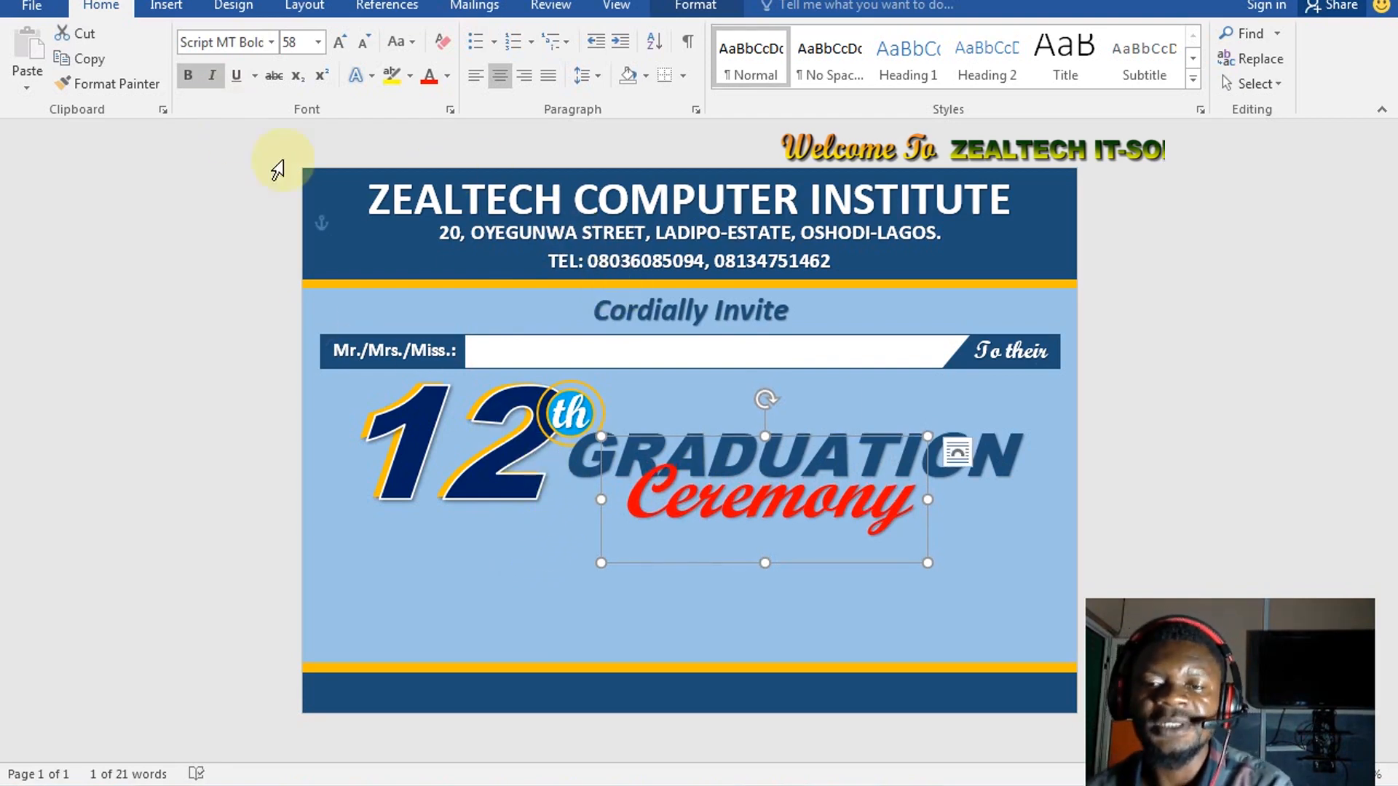
{"action": "left_click", "coordinate": [1015, 446]}
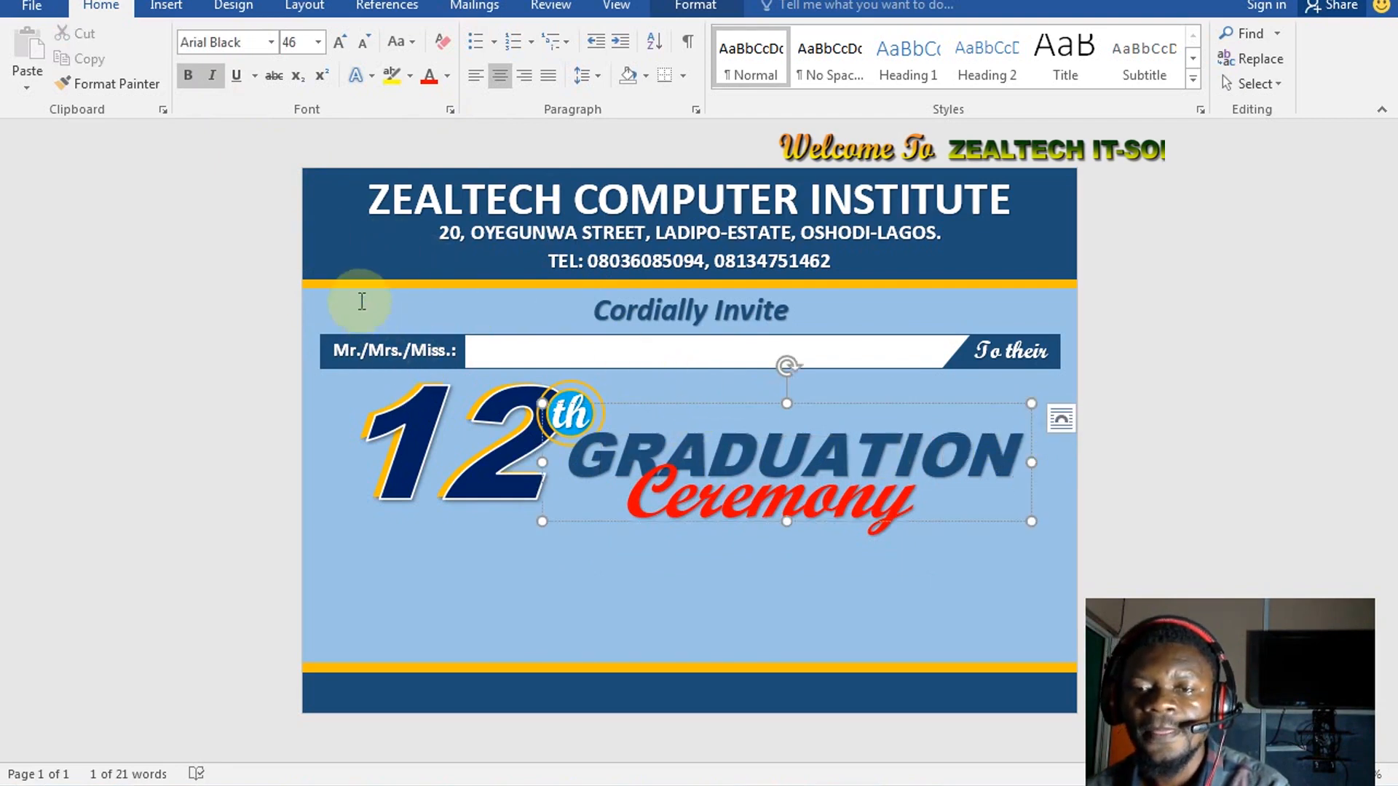
Draw a 1.16" by 7.78" rounded rectangle across the band below the title
{"action": "left_click", "coordinate": [166, 8]}
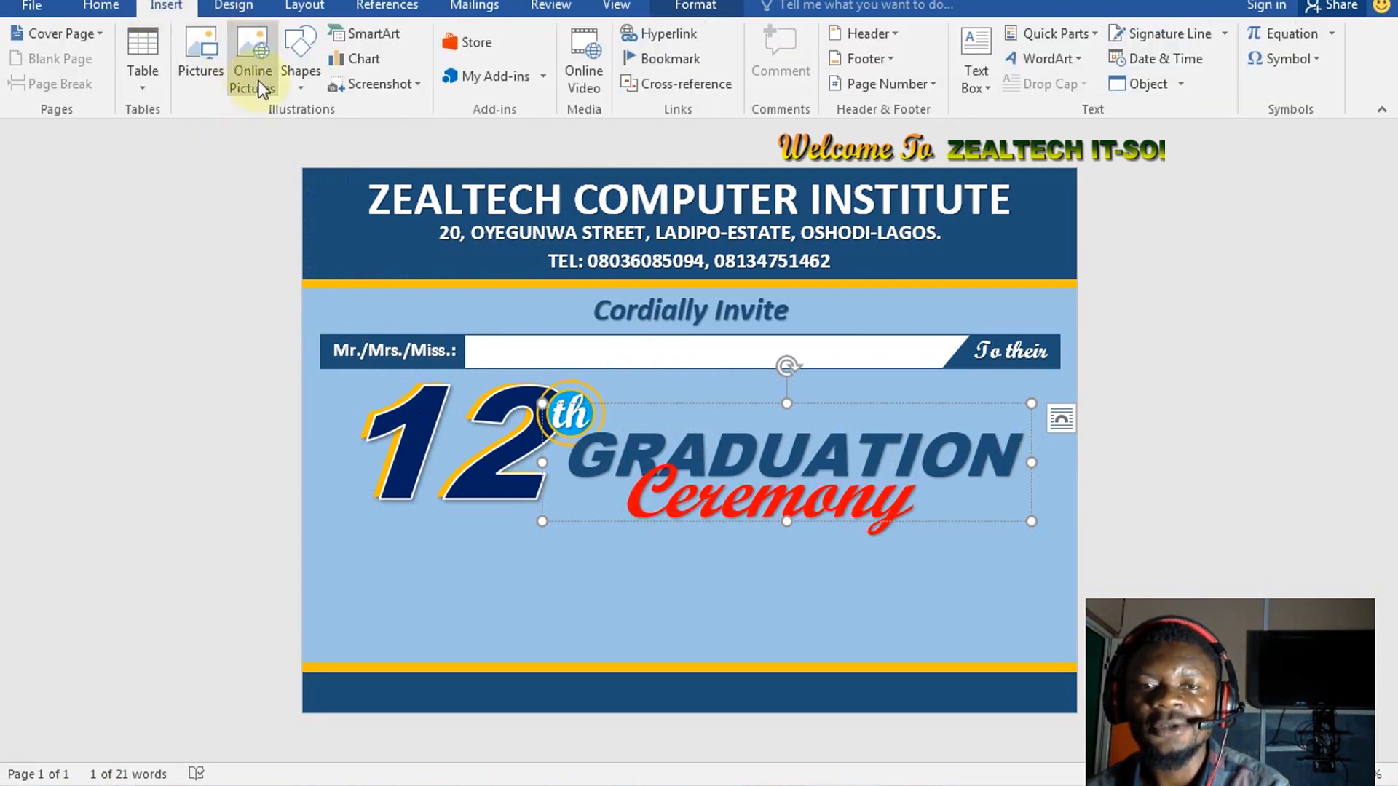
{"action": "left_click", "coordinate": [304, 88]}
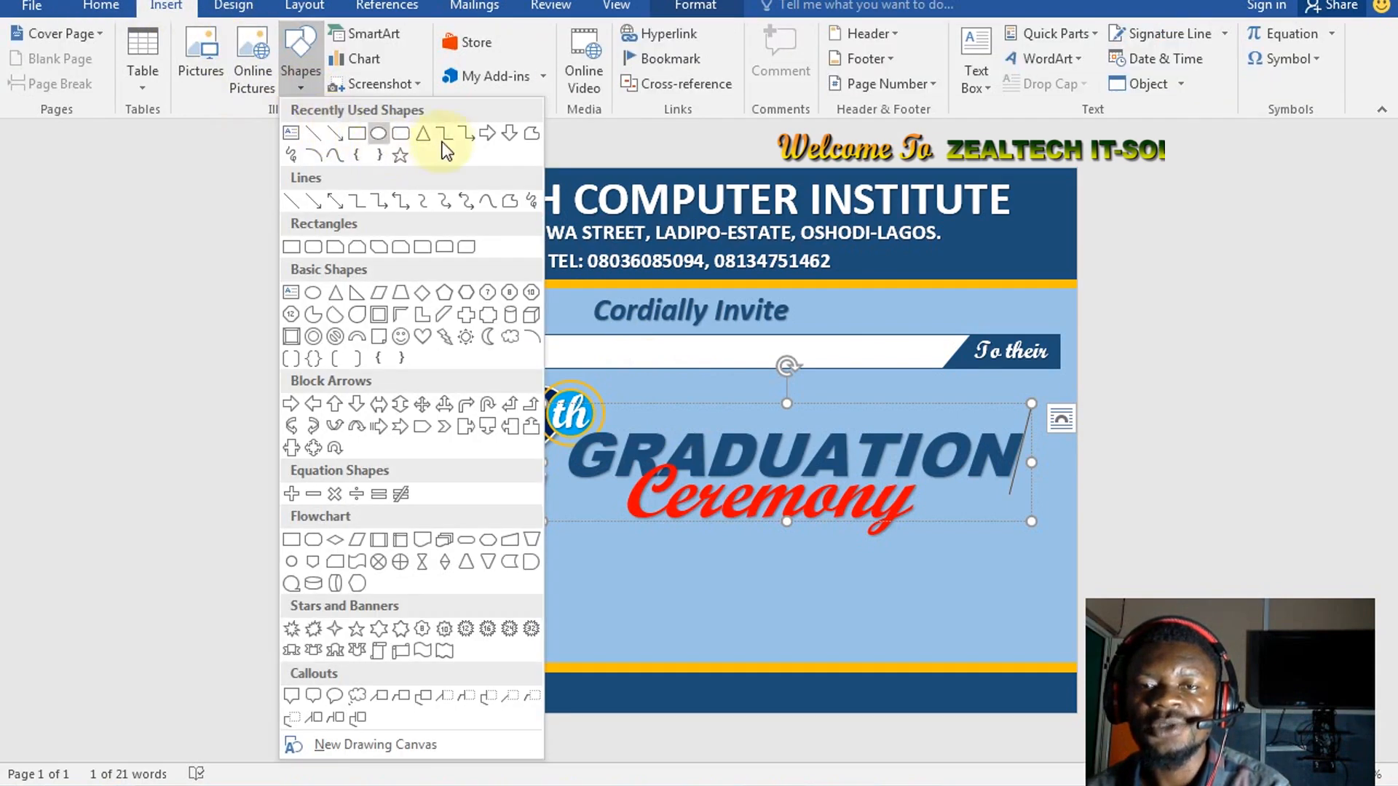
{"action": "left_click", "coordinate": [406, 137]}
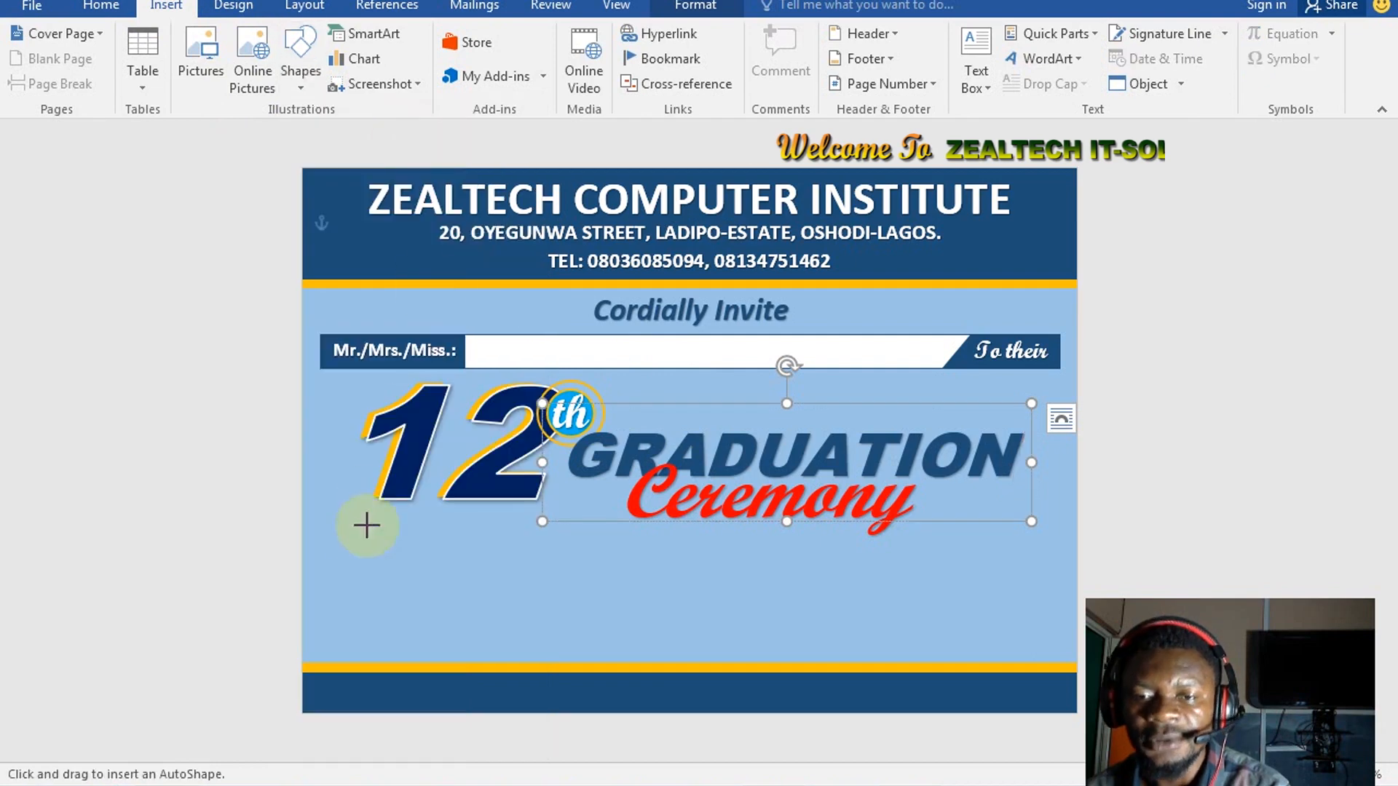
{"action": "left_click_drag", "start_coordinate": [331, 536], "coordinate": [1061, 653]}
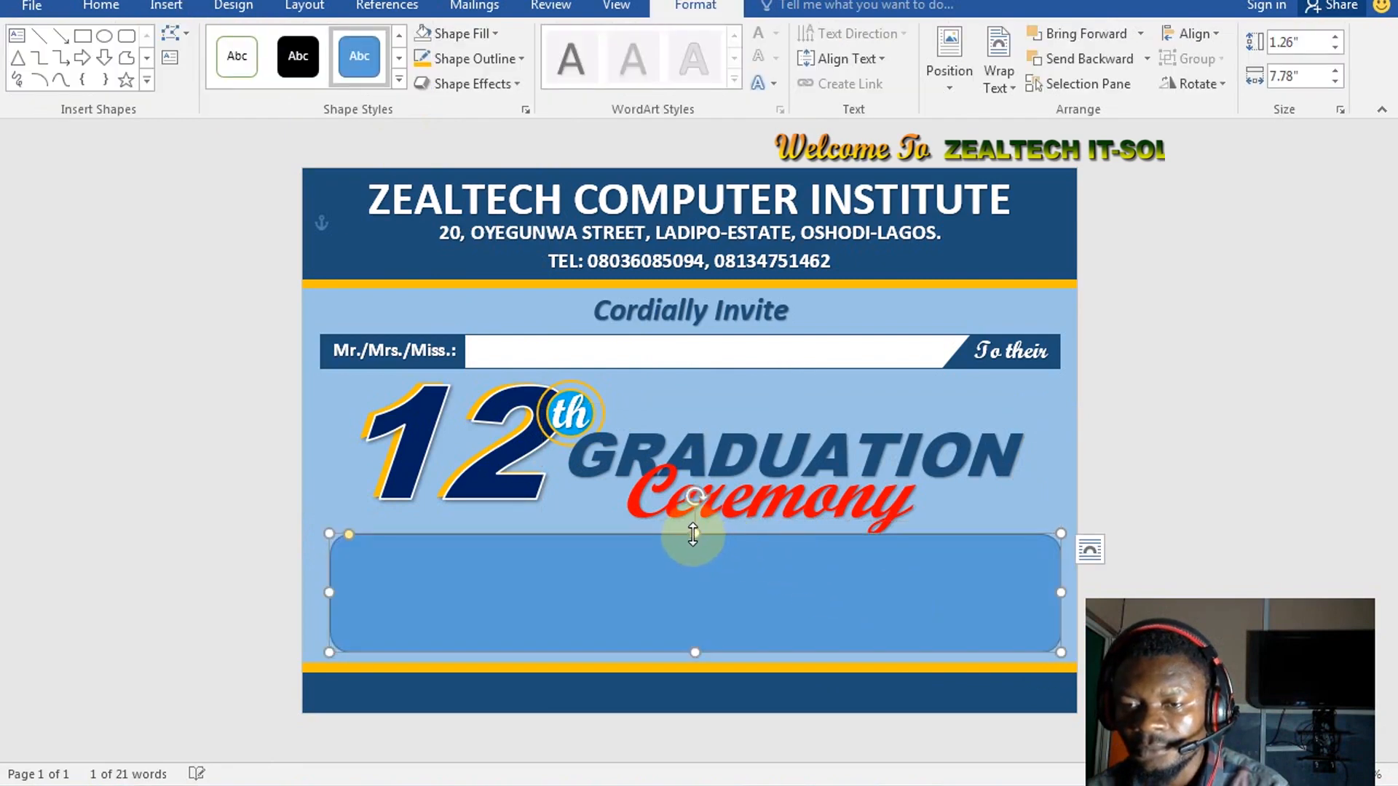
{"action": "left_click_drag", "start_coordinate": [694, 537], "coordinate": [694, 545]}
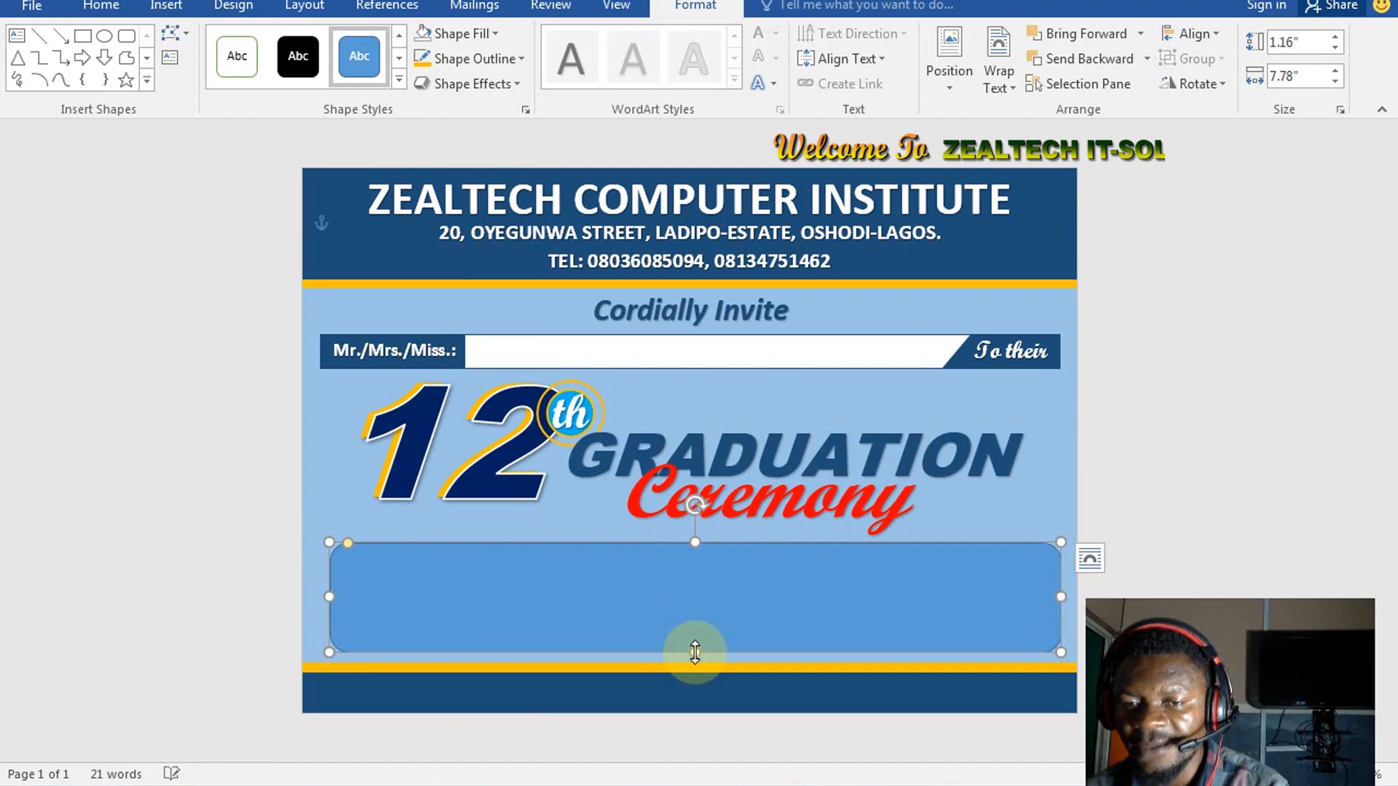
{"action": "left_click", "coordinate": [470, 36]}
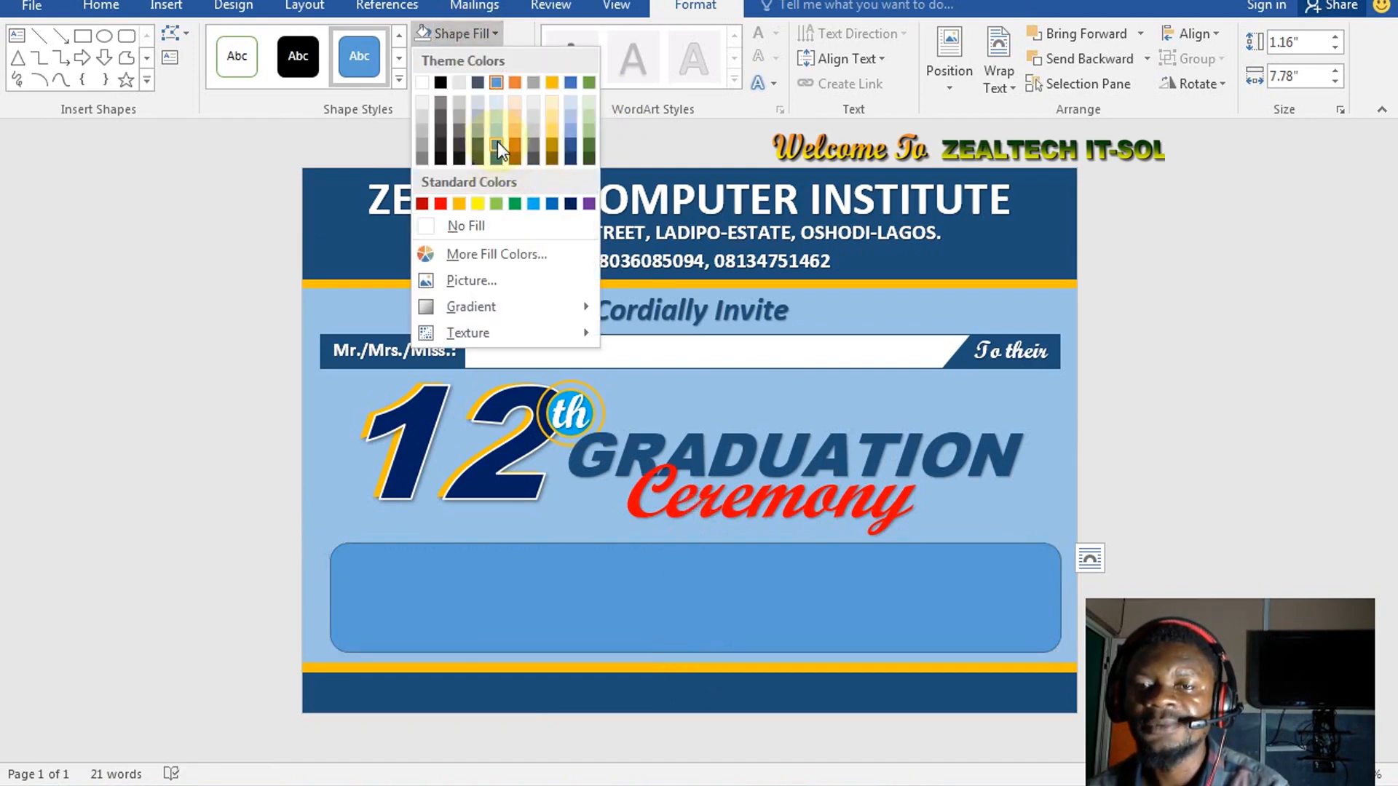
Fill the rounded rectangle white
{"action": "left_click", "coordinate": [537, 208]}
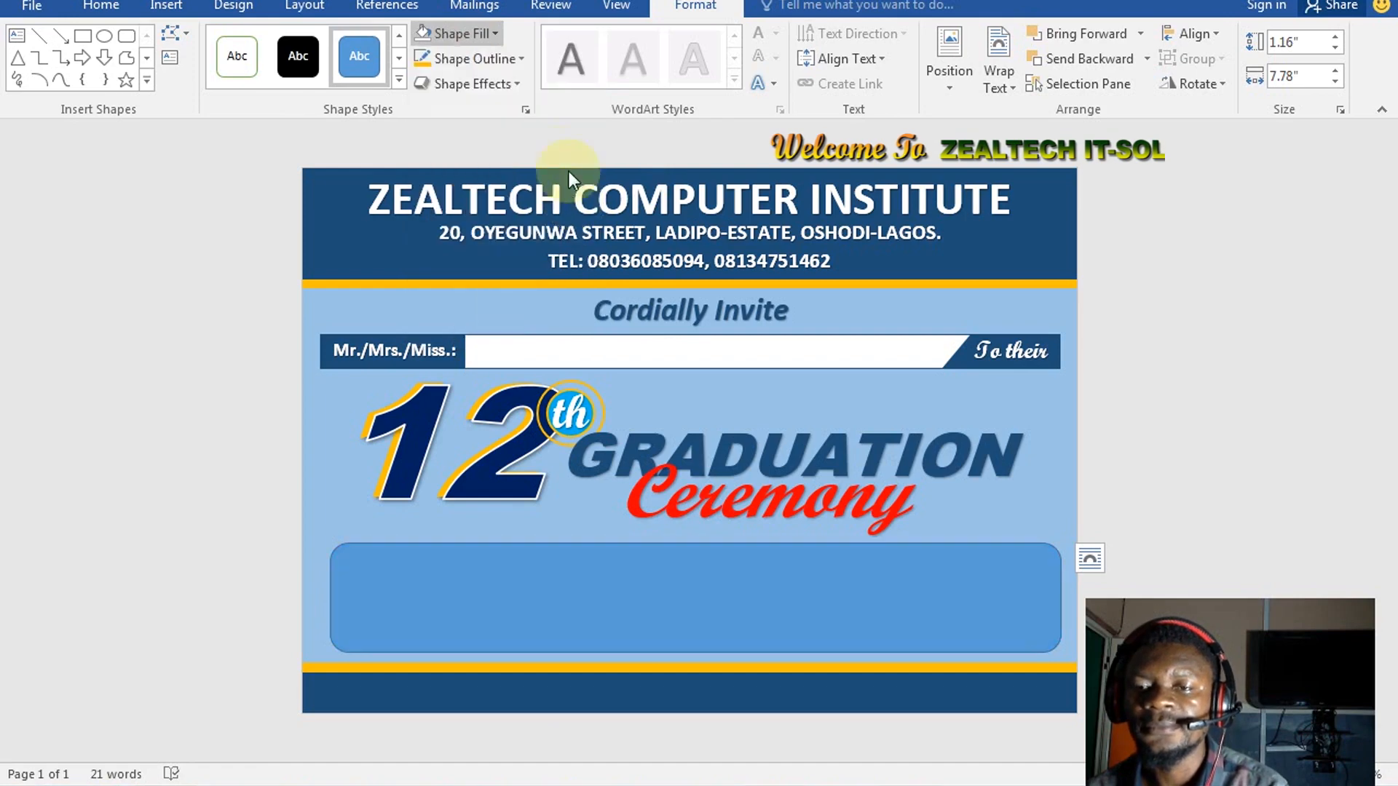
{"action": "left_click", "coordinate": [456, 32]}
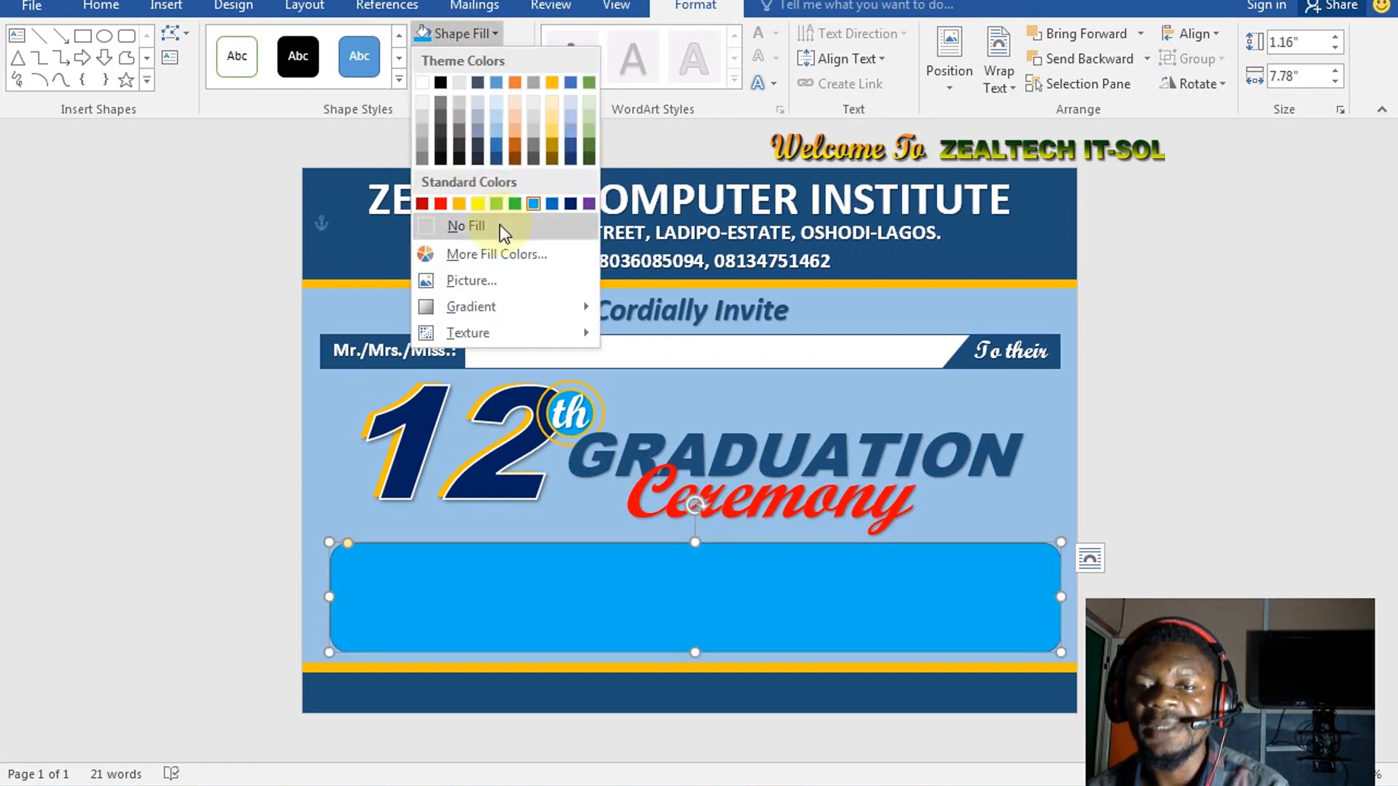
{"action": "left_click", "coordinate": [425, 82]}
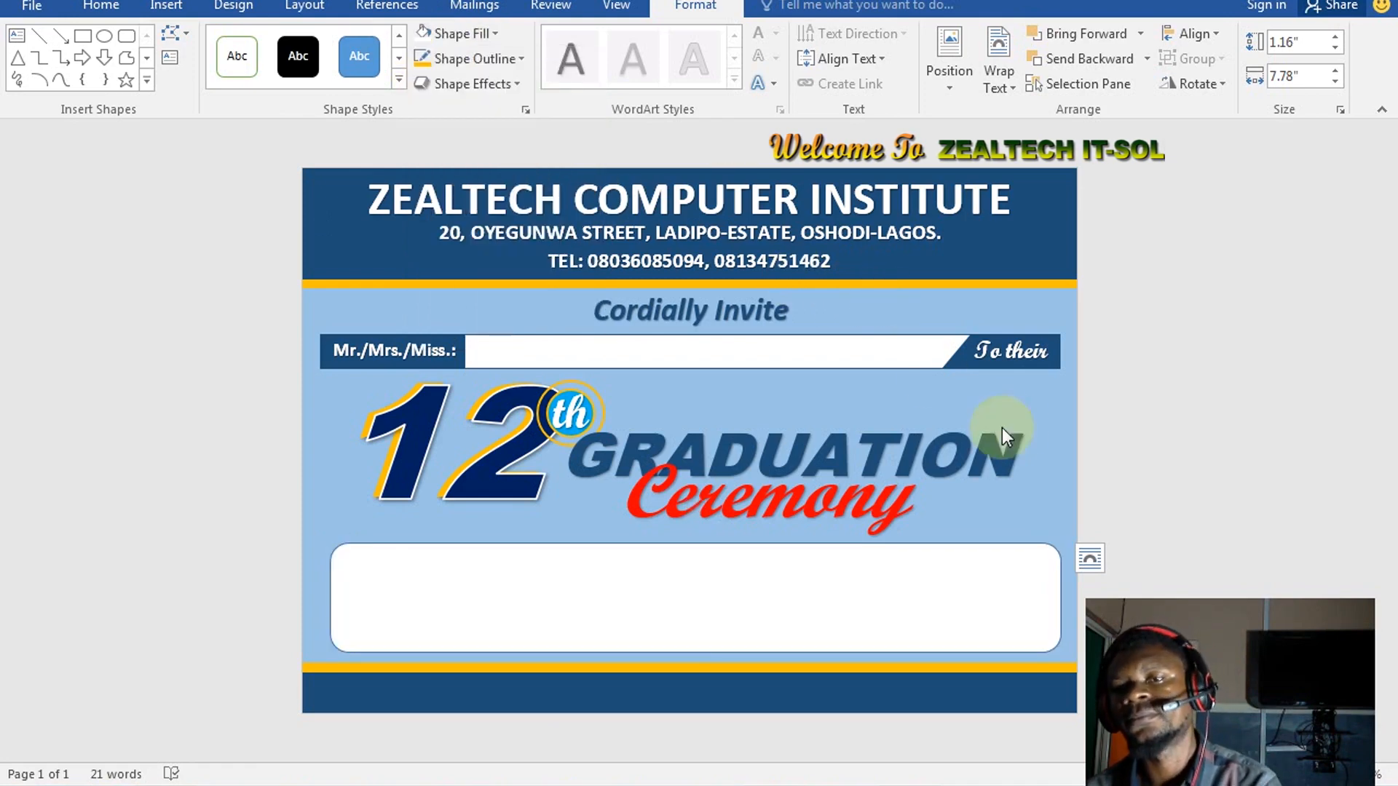
{"action": "left_click", "coordinate": [430, 545]}
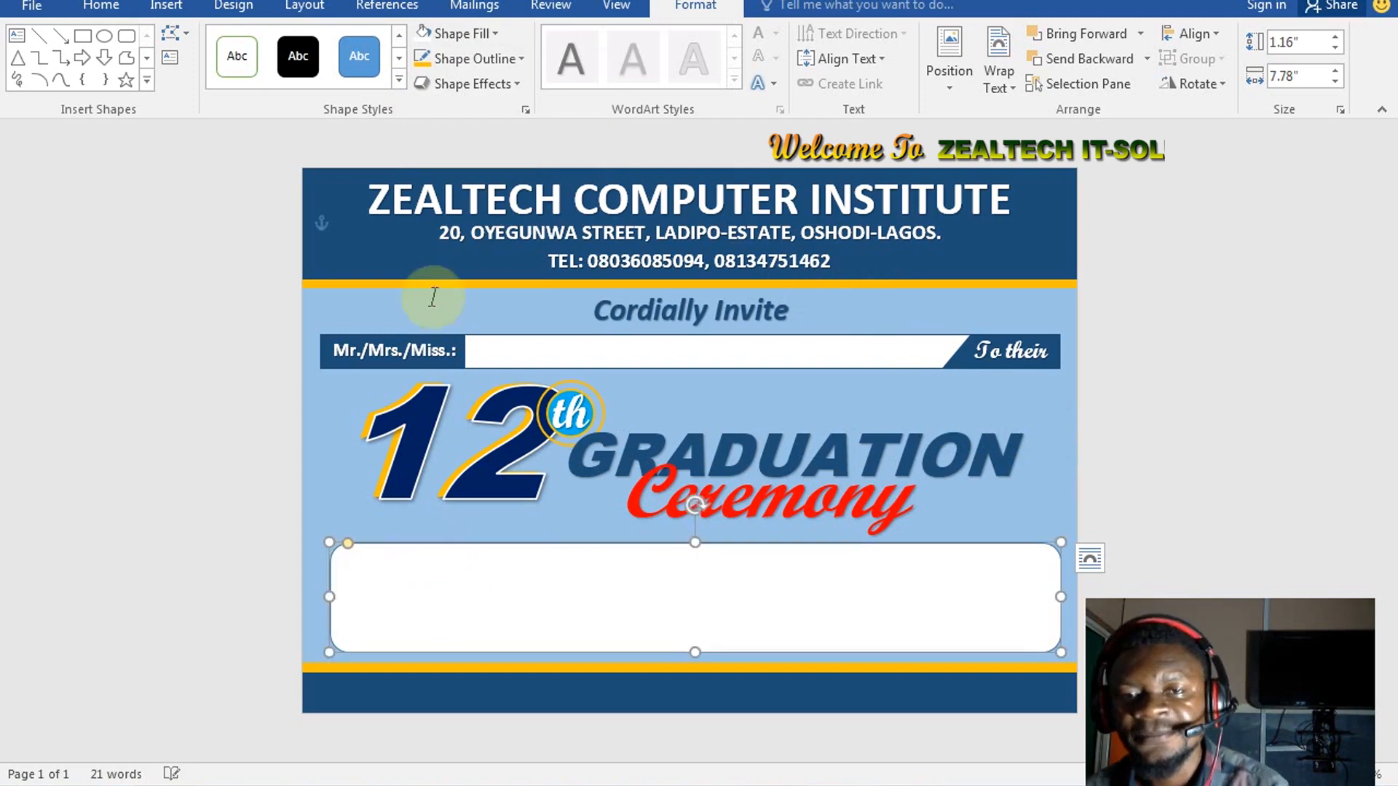
Give the rounded rectangle a slim blue outline
{"action": "left_click", "coordinate": [482, 58]}
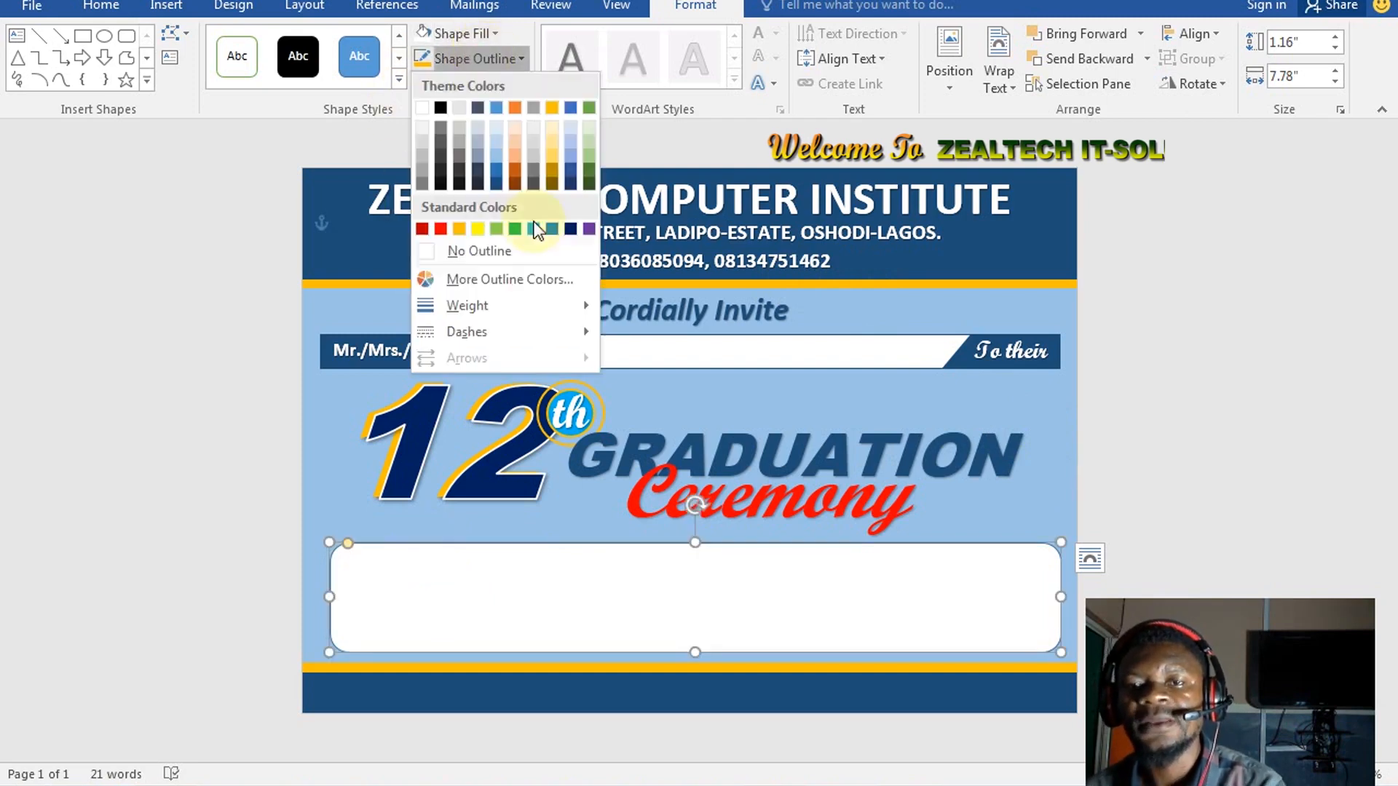
{"action": "mouse_move", "coordinate": [502, 305]}
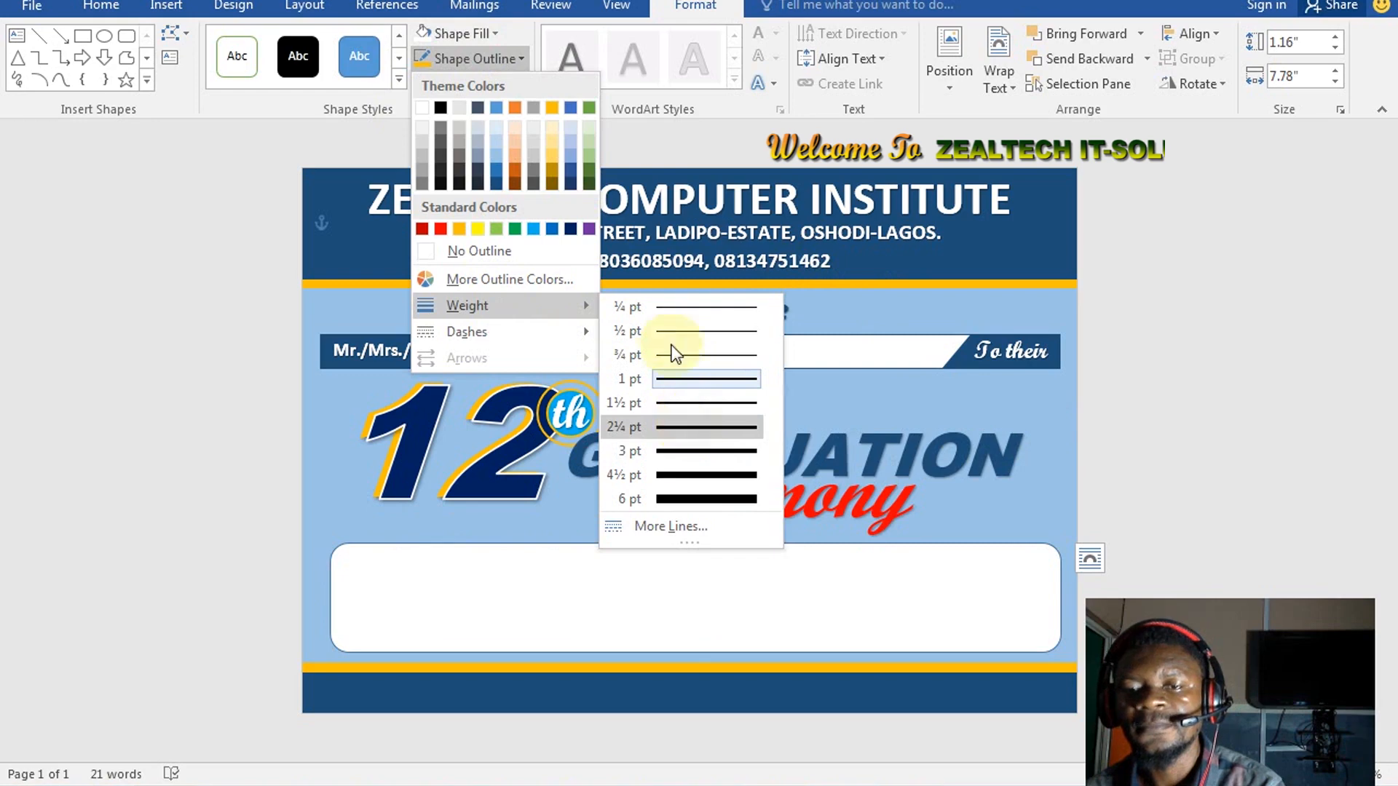
{"action": "left_click", "coordinate": [479, 55]}
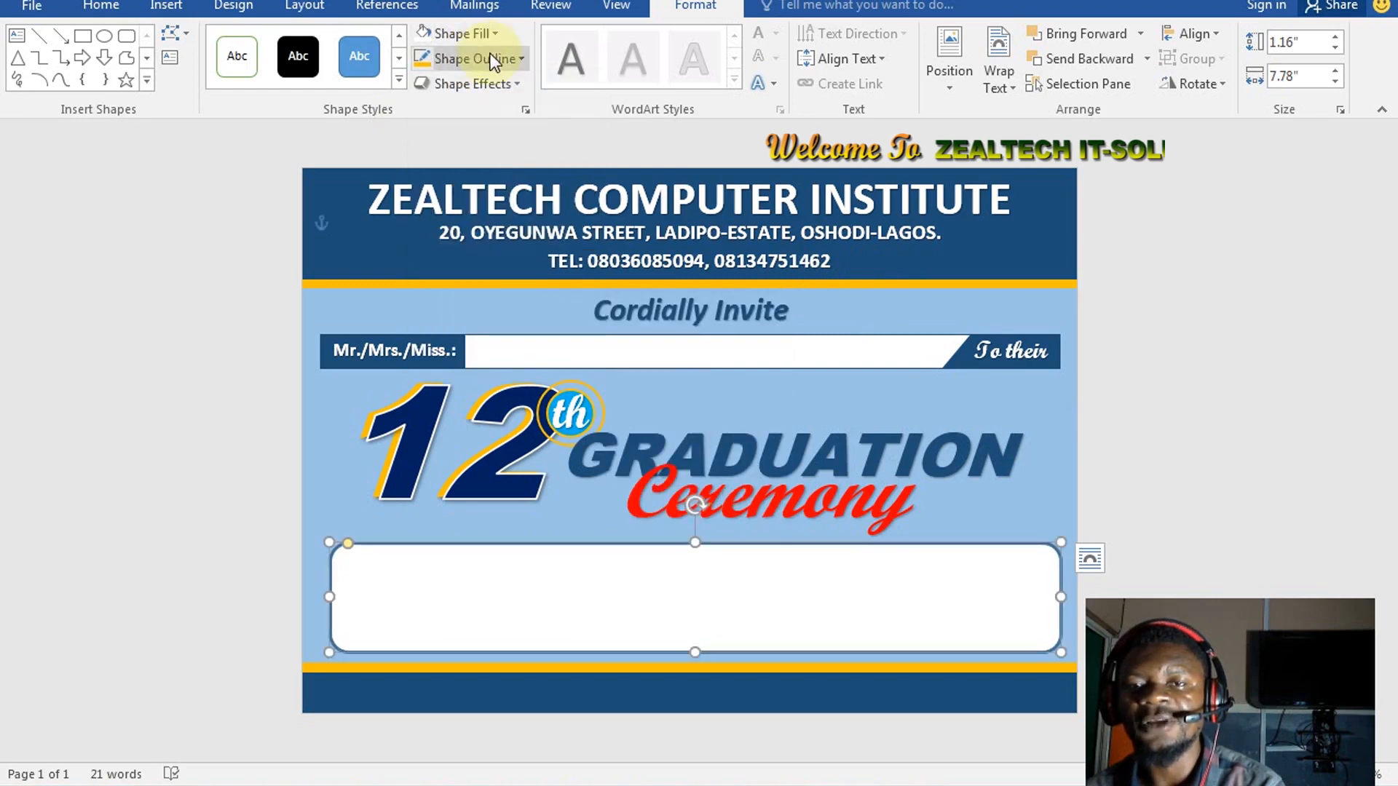
{"action": "left_click", "coordinate": [486, 57]}
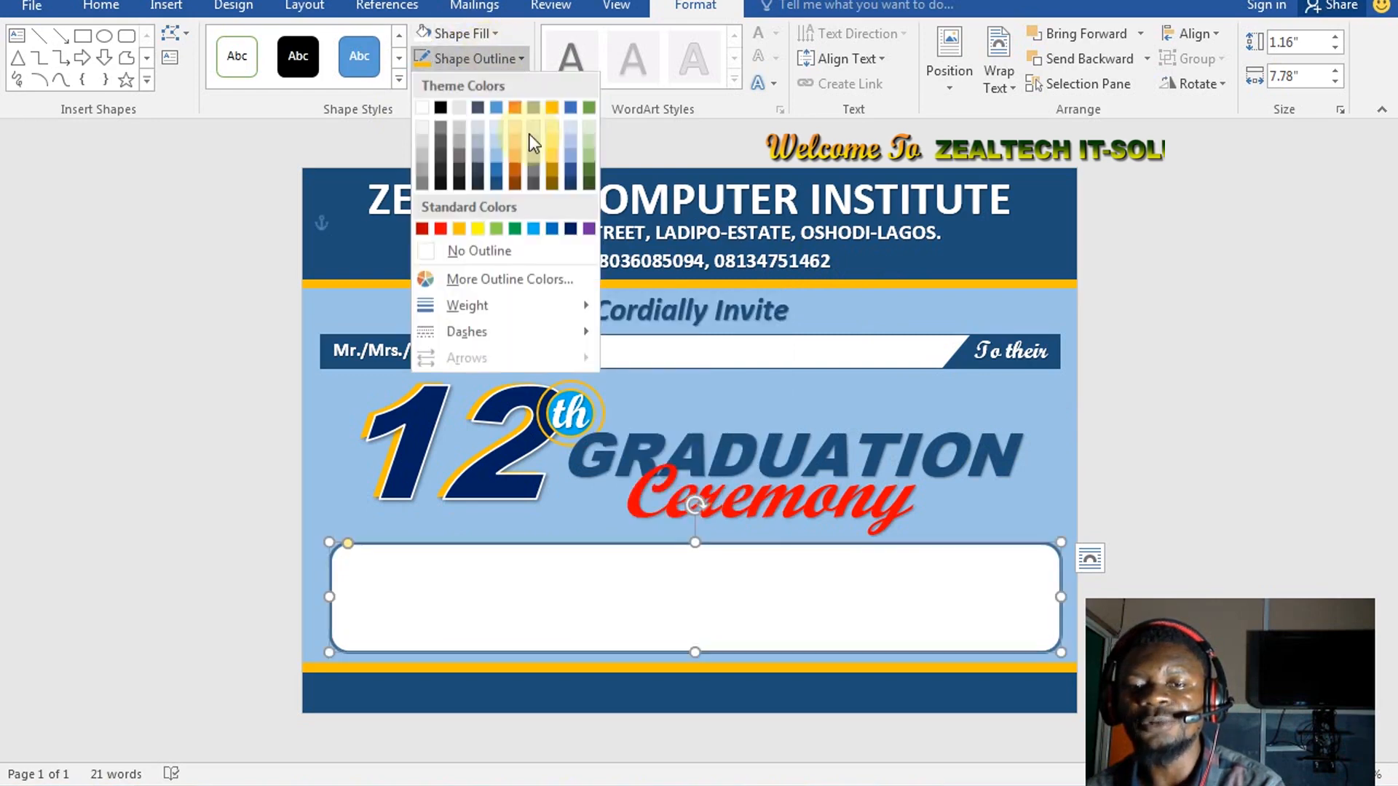
{"action": "left_click", "coordinate": [552, 230]}
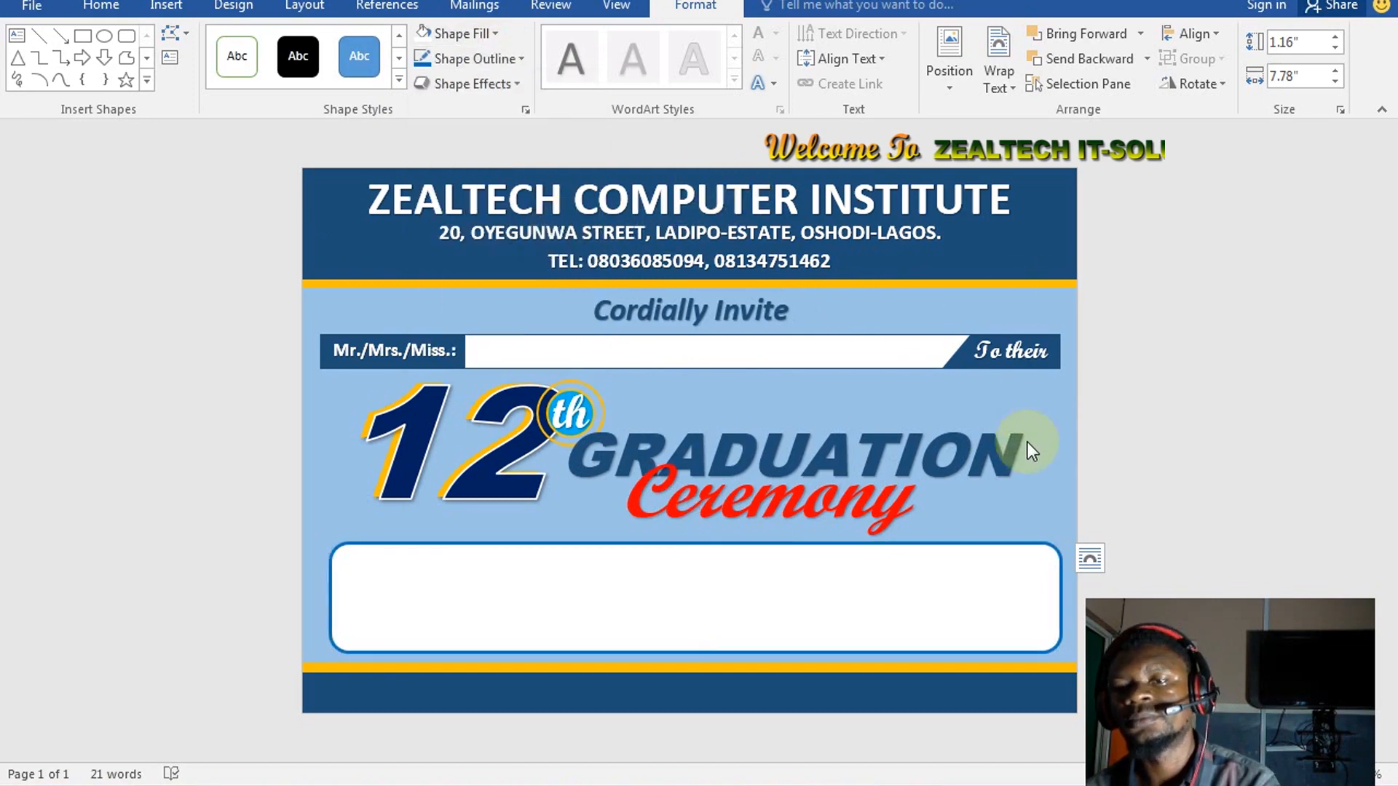
{"action": "left_click", "coordinate": [1173, 362]}
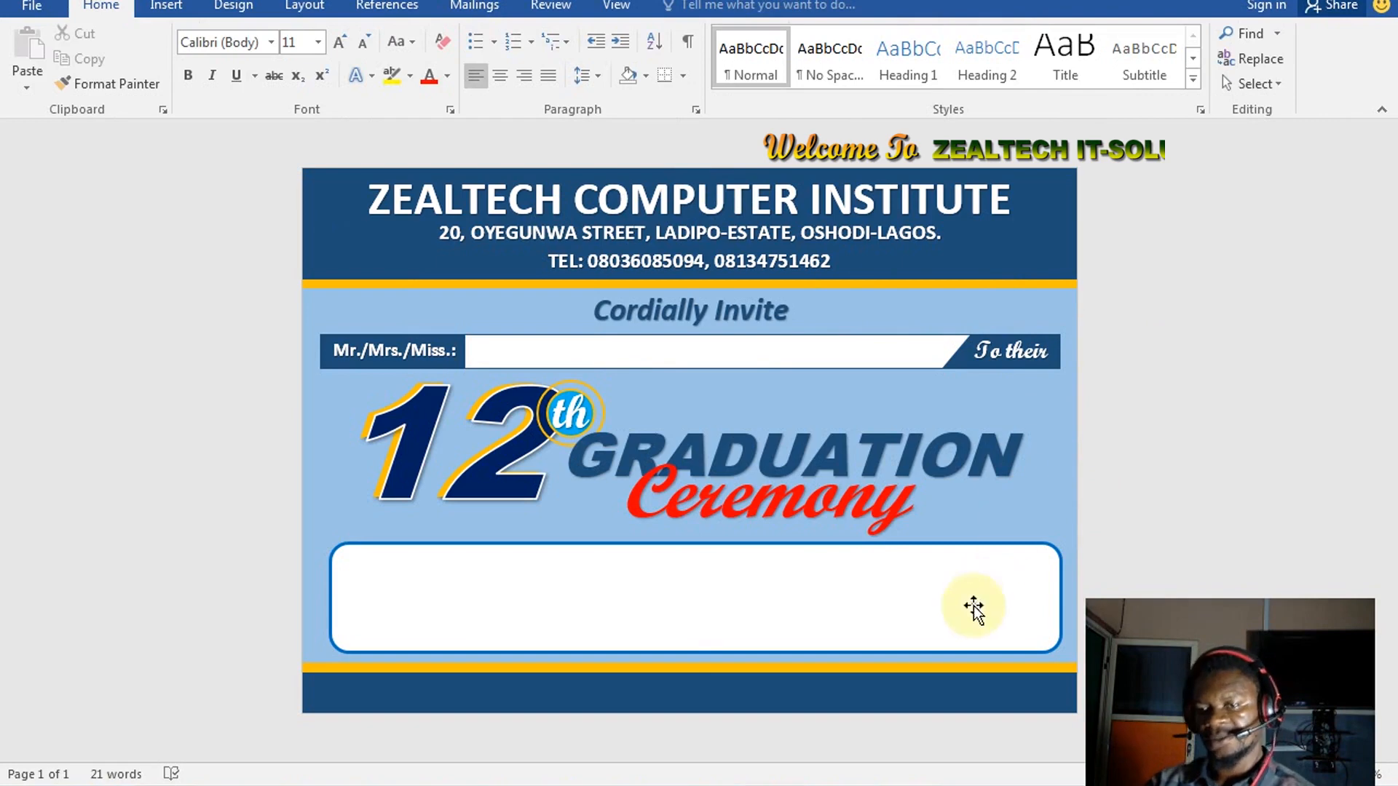
{"action": "left_click", "coordinate": [846, 547]}
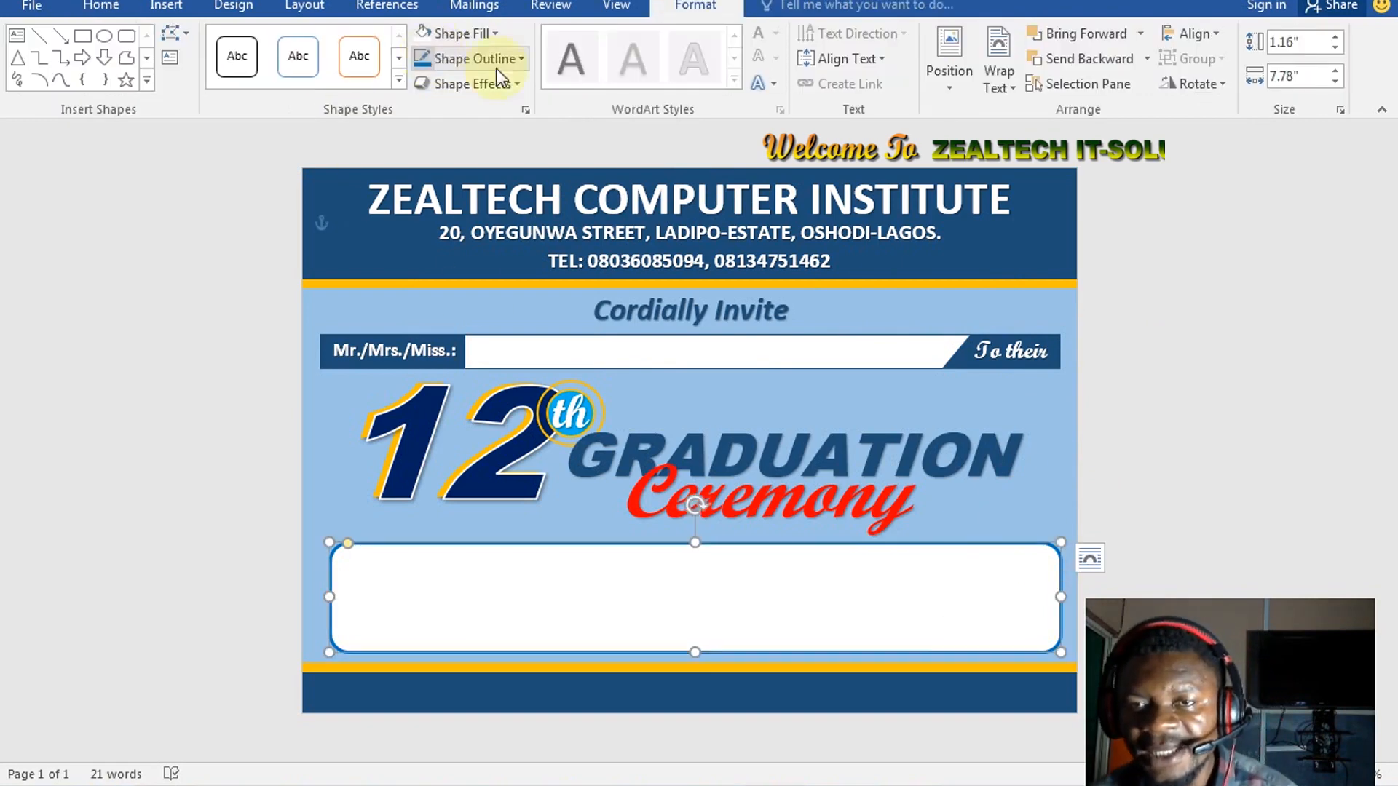
{"action": "left_click", "coordinate": [489, 62]}
{"action": "mouse_move", "coordinate": [569, 309]}
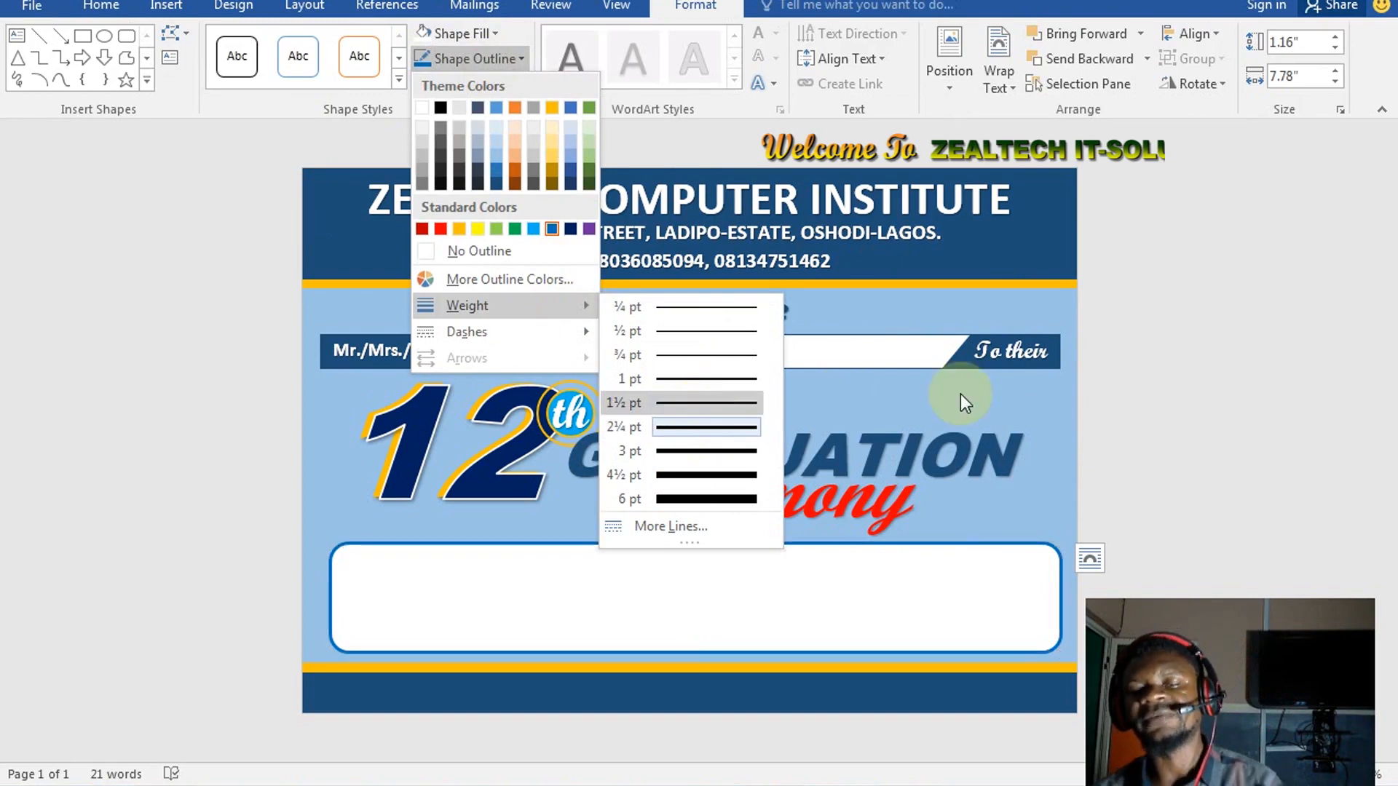
{"action": "left_click", "coordinate": [925, 402]}
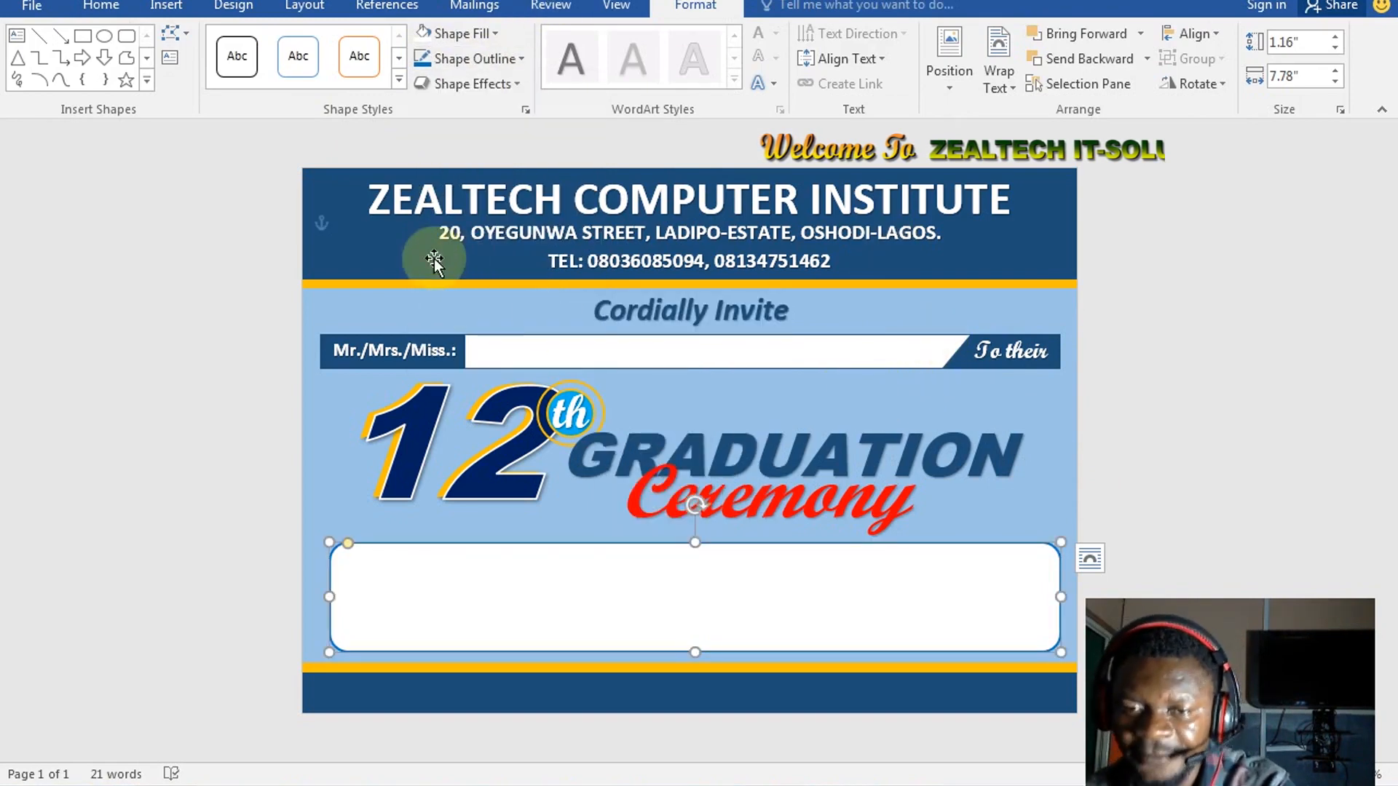
{"action": "left_click", "coordinate": [41, 34]}
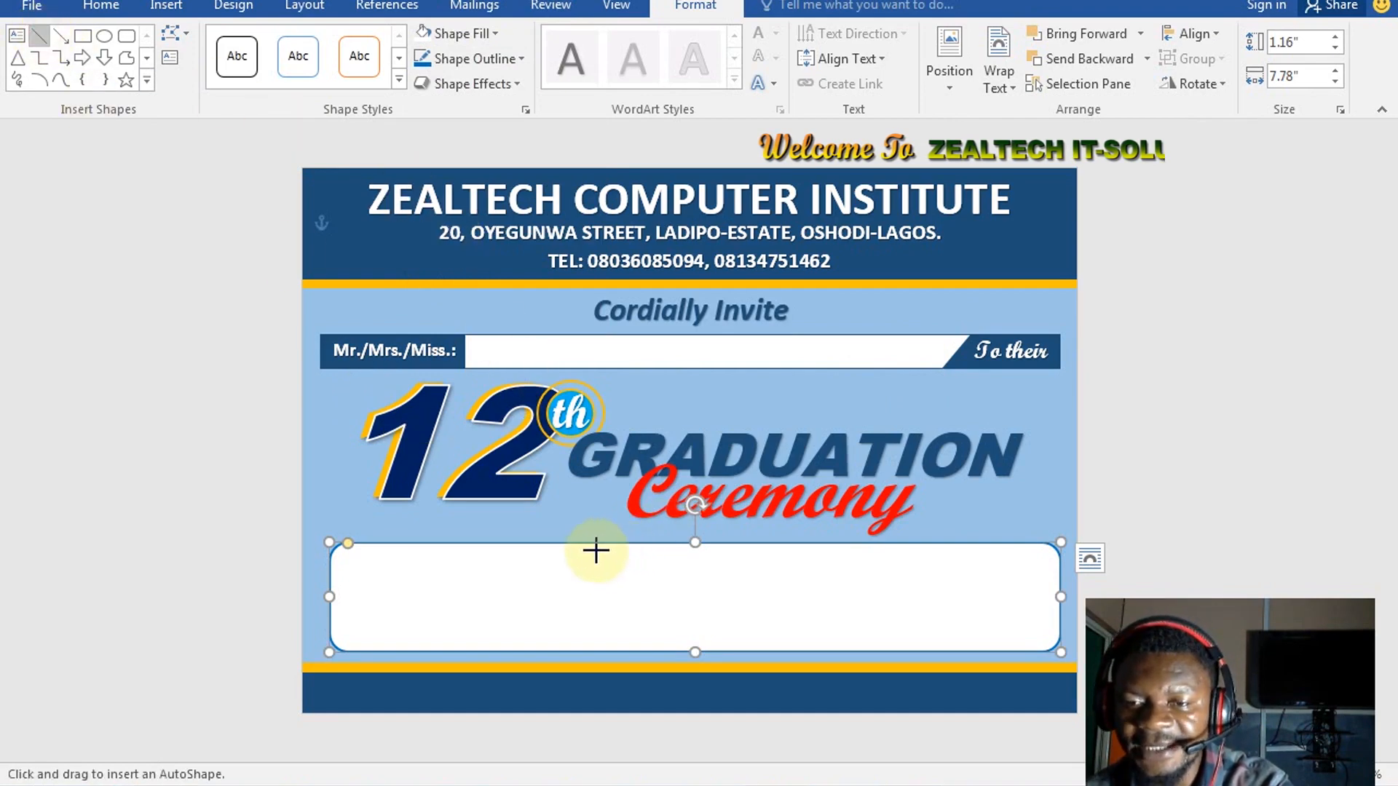
Draw a vertical divider line from top to bottom inside the white box
{"action": "left_click_drag", "start_coordinate": [571, 550], "coordinate": [572, 639]}
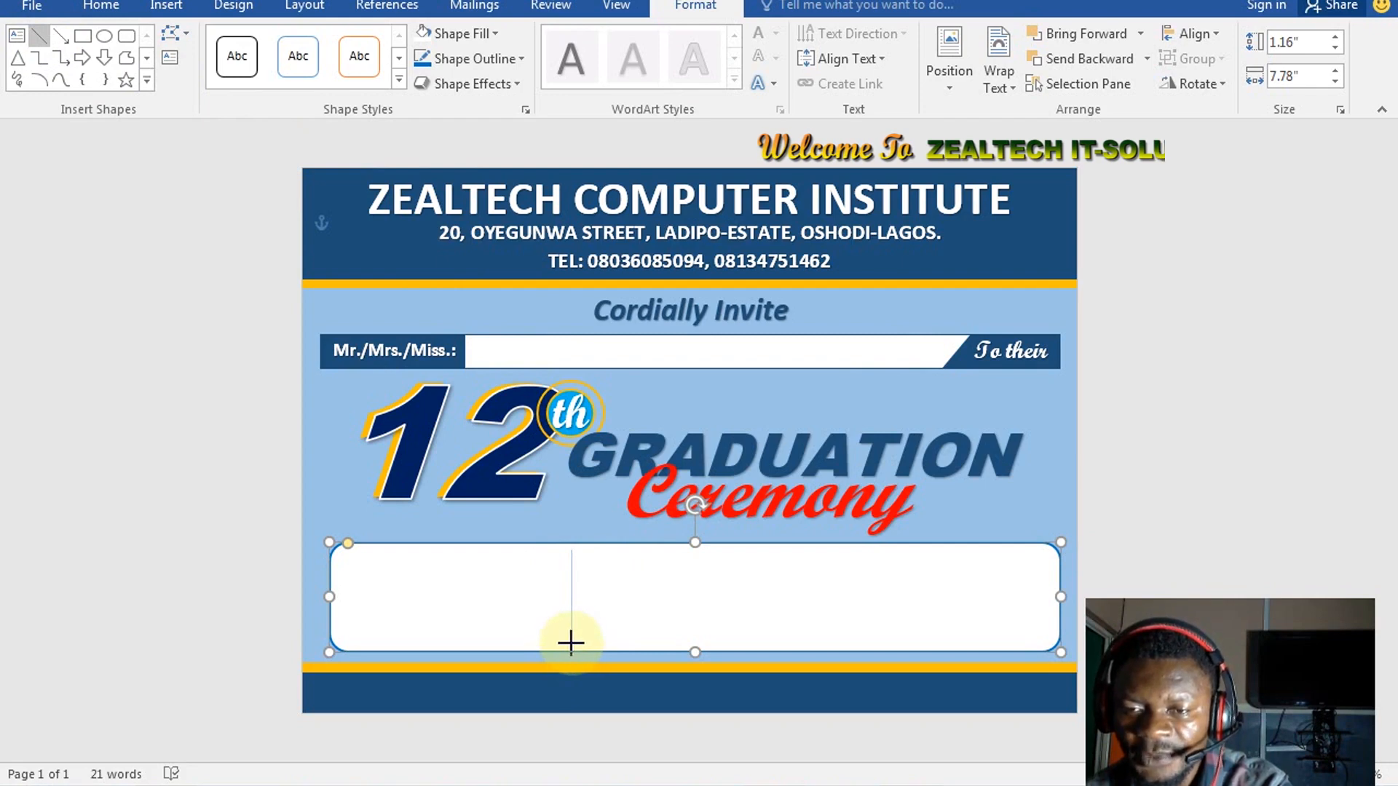
{"action": "left_click_drag", "start_coordinate": [575, 641], "coordinate": [573, 643]}
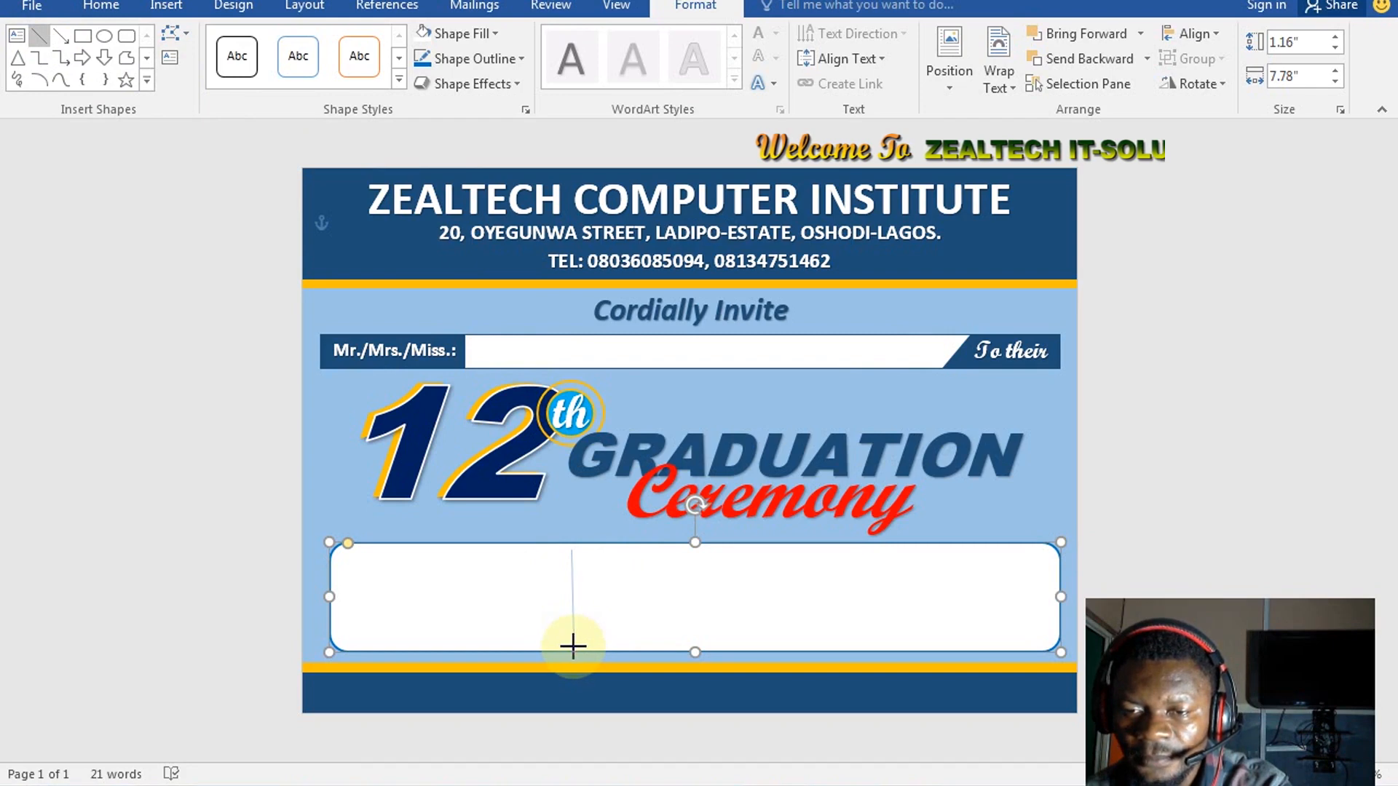
{"action": "left_click_drag", "start_coordinate": [569, 645], "coordinate": [571, 647]}
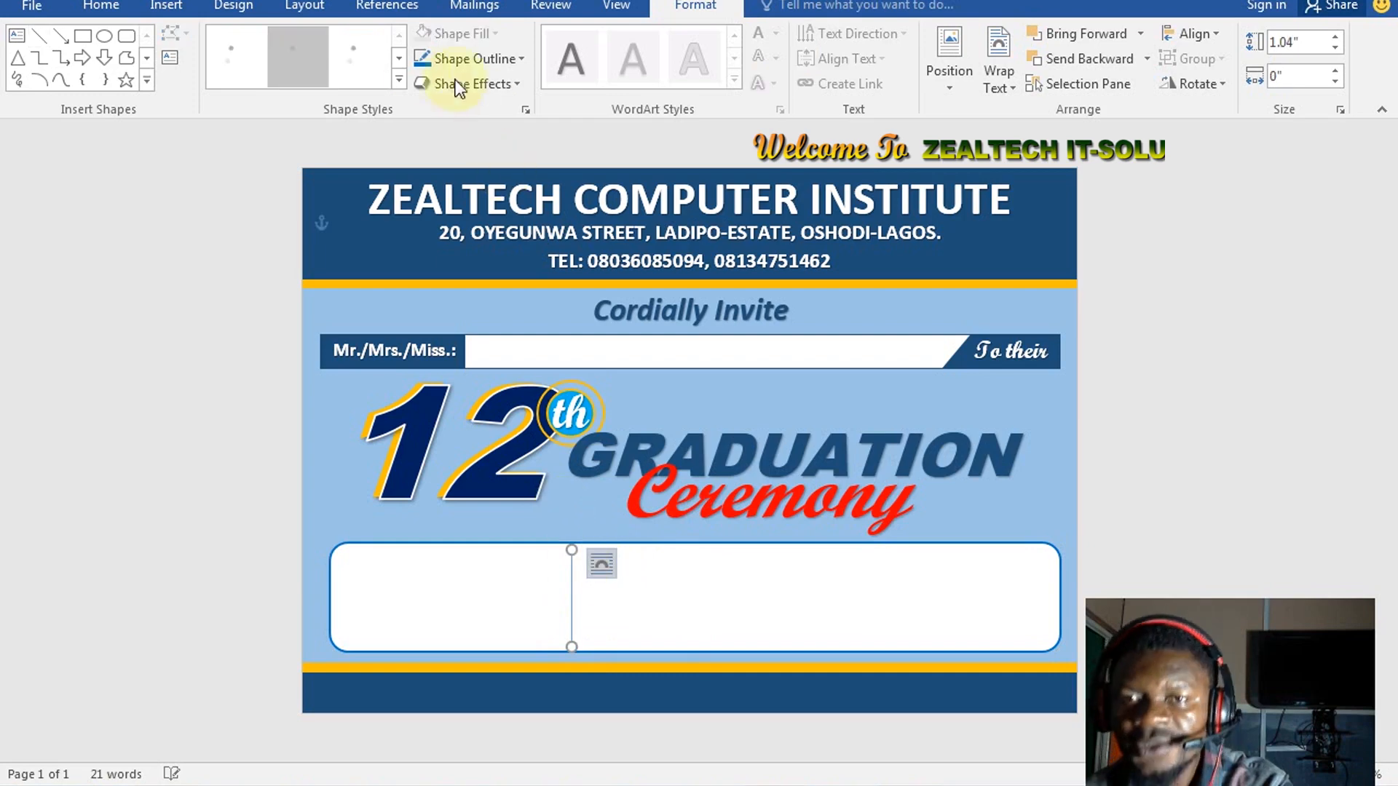
{"action": "left_click", "coordinate": [474, 58]}
{"action": "mouse_move", "coordinate": [552, 310]}
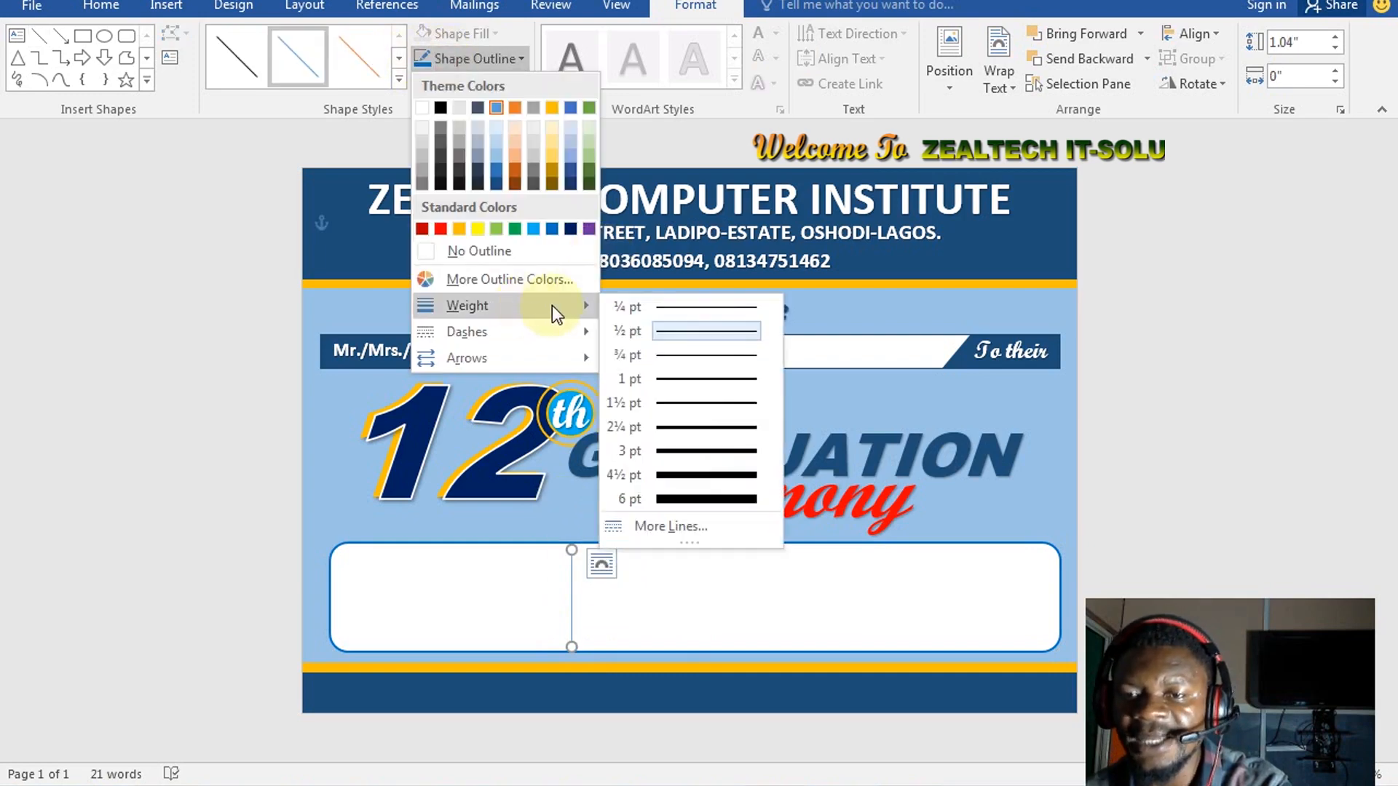
{"action": "left_click", "coordinate": [645, 562]}
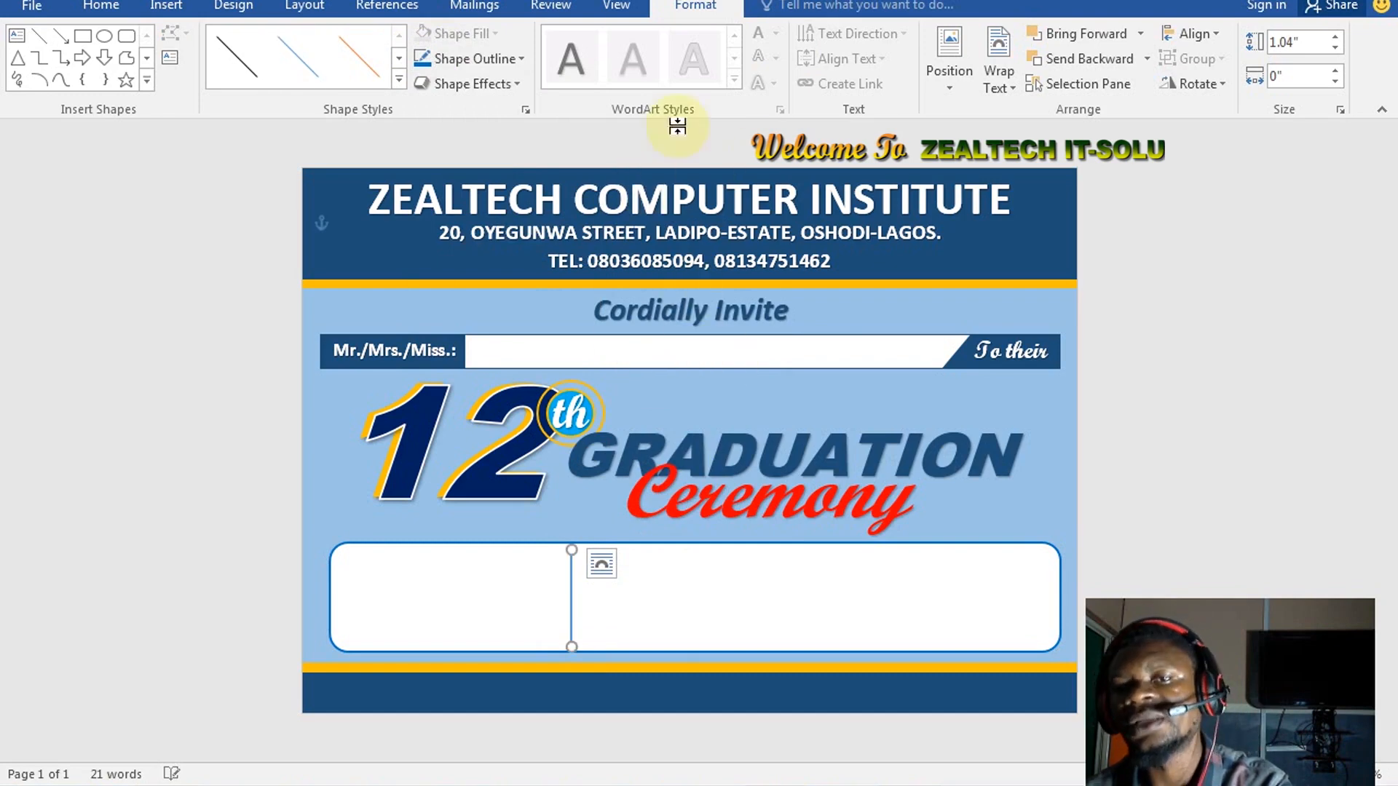
{"action": "left_click", "coordinate": [434, 61]}
{"action": "left_click", "coordinate": [423, 65]}
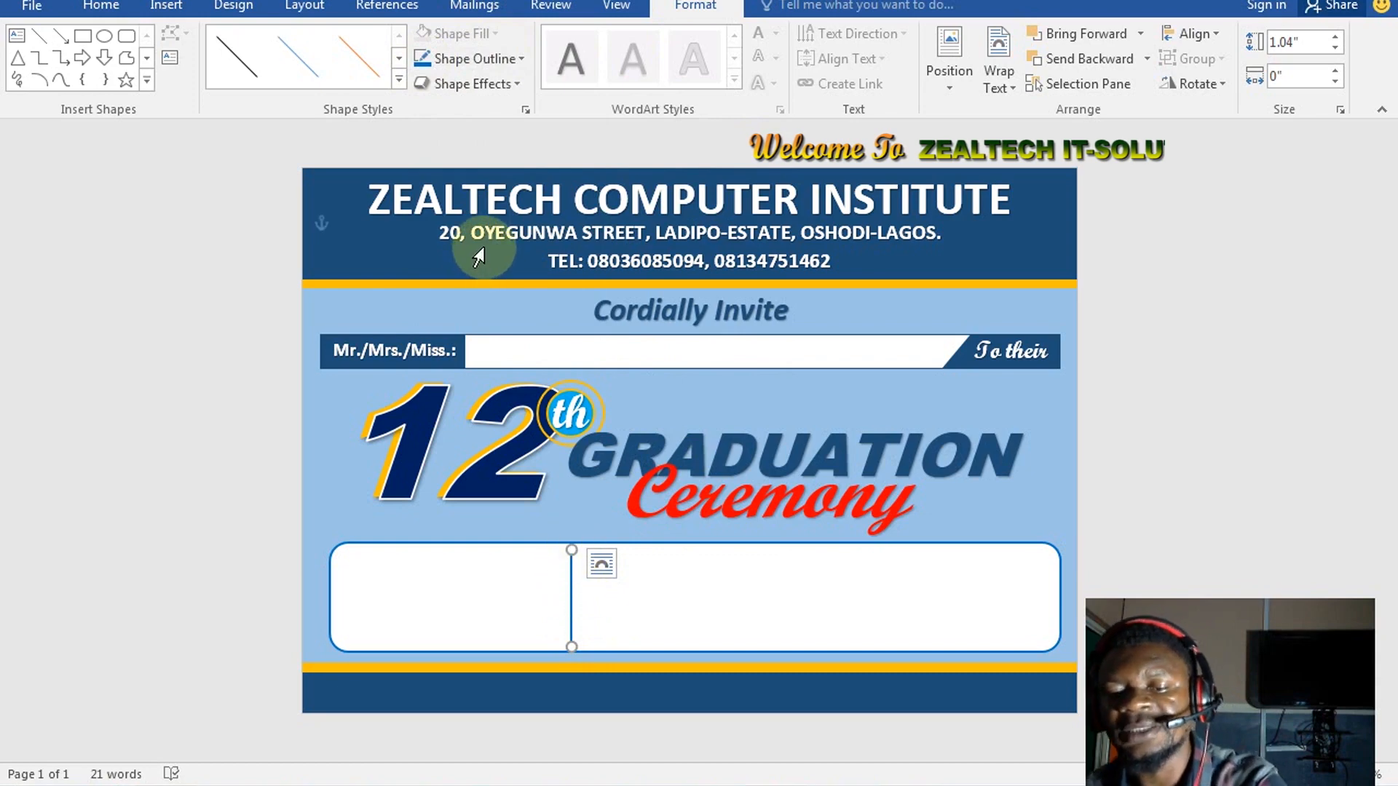
Duplicate the divider with Ctrl+D and move the copy right as a second divider
{"action": "key", "text": "ctrl+d"}
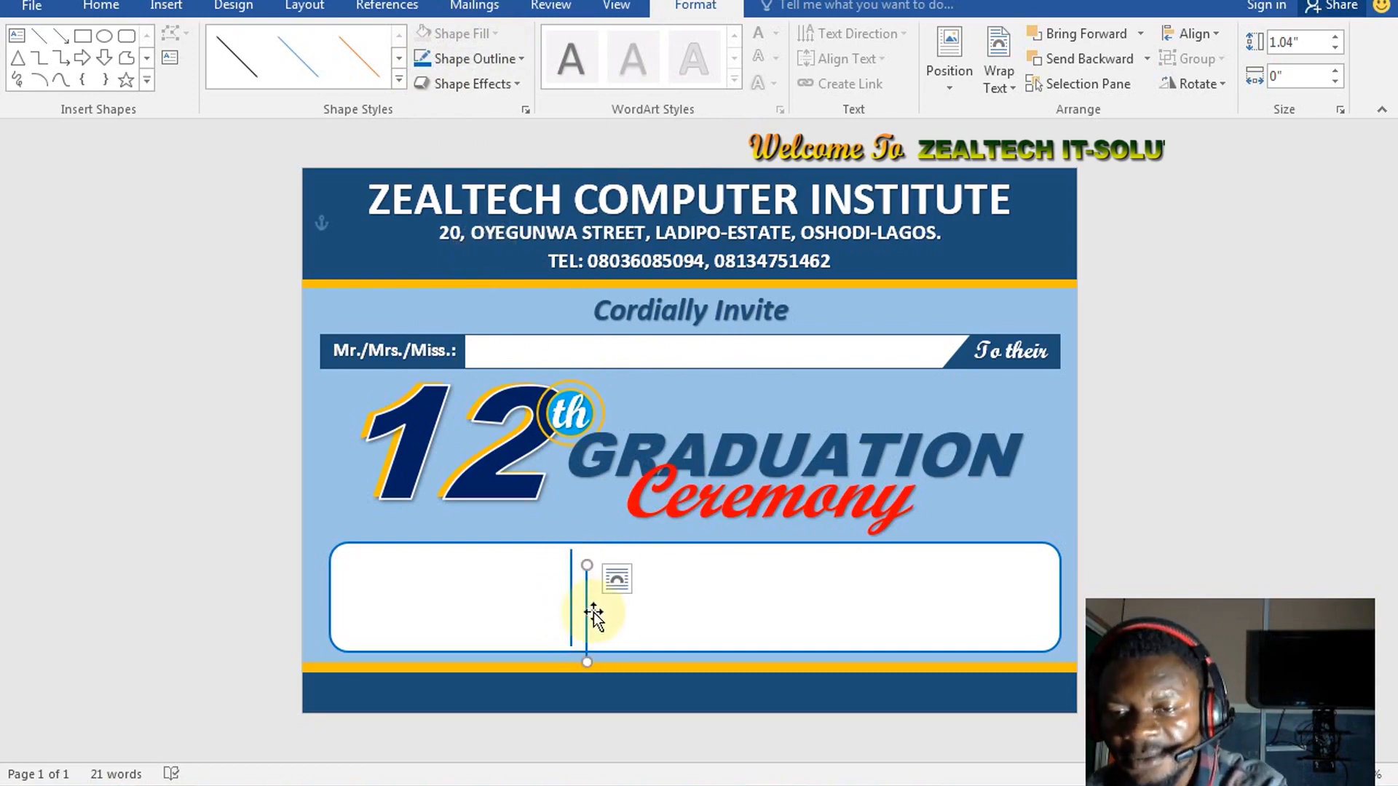
{"action": "left_click_drag", "start_coordinate": [587, 614], "coordinate": [817, 596]}
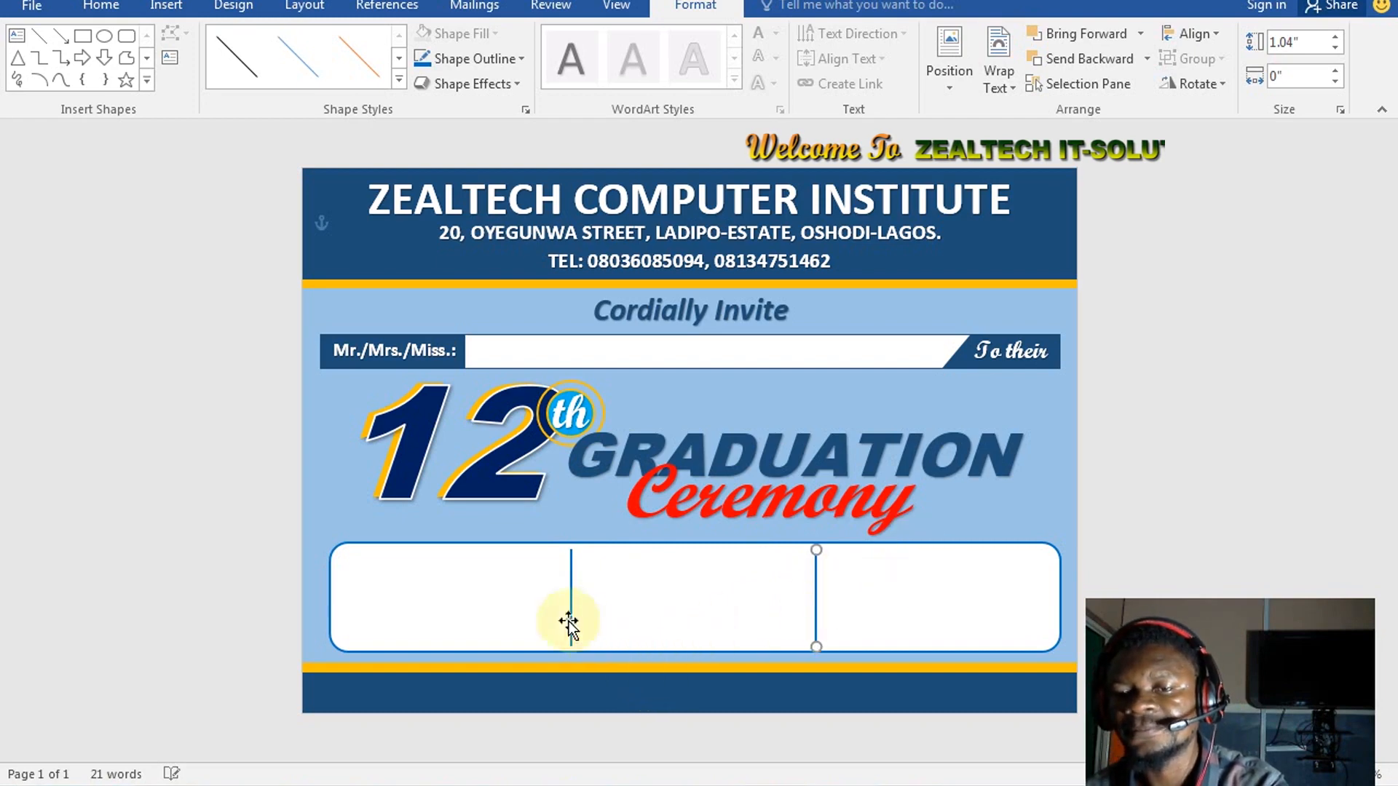
{"action": "left_click", "coordinate": [644, 569]}
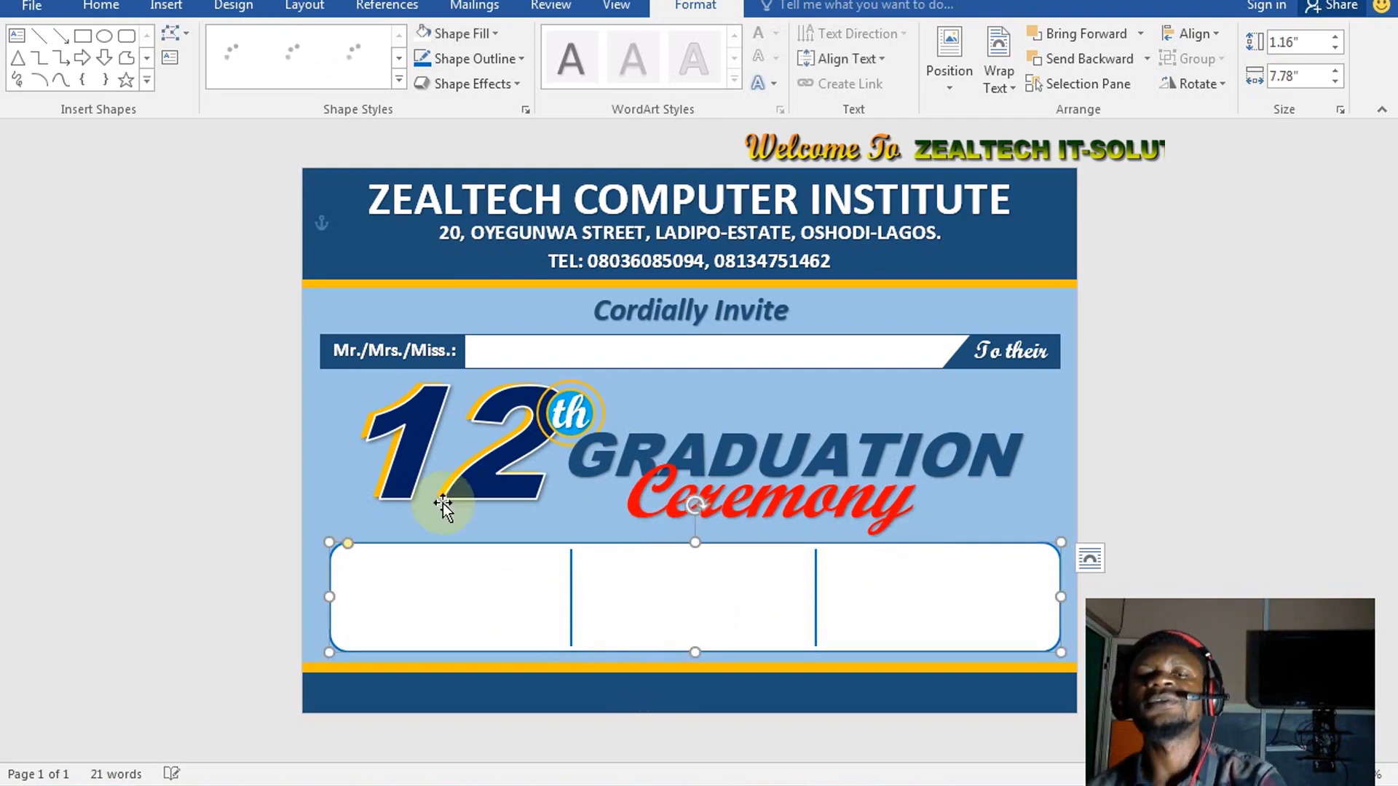
Draw a small bar in the box's left section with the orange preset gradient
{"action": "left_click", "coordinate": [448, 388]}
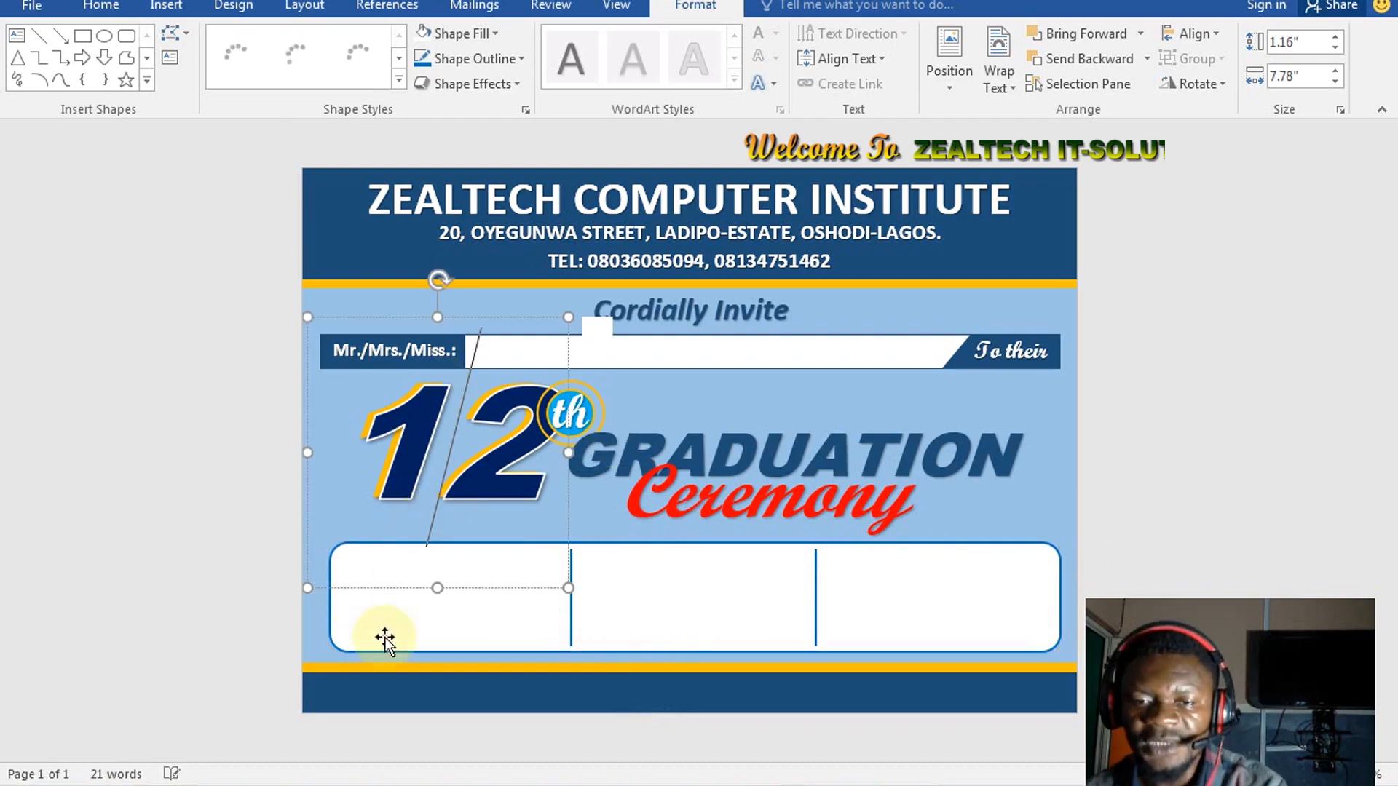
{"action": "left_click", "coordinate": [82, 35]}
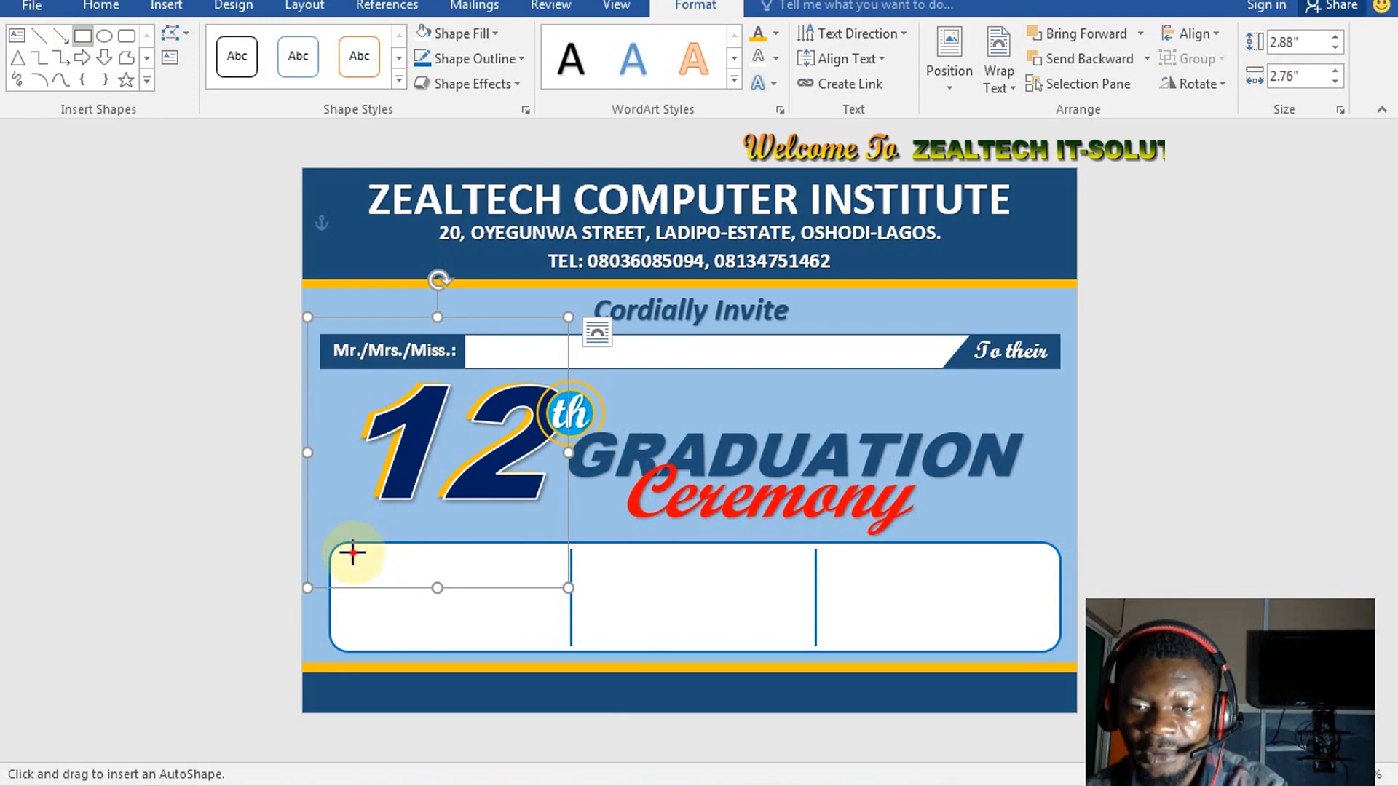
{"action": "left_click_drag", "start_coordinate": [352, 554], "coordinate": [517, 585]}
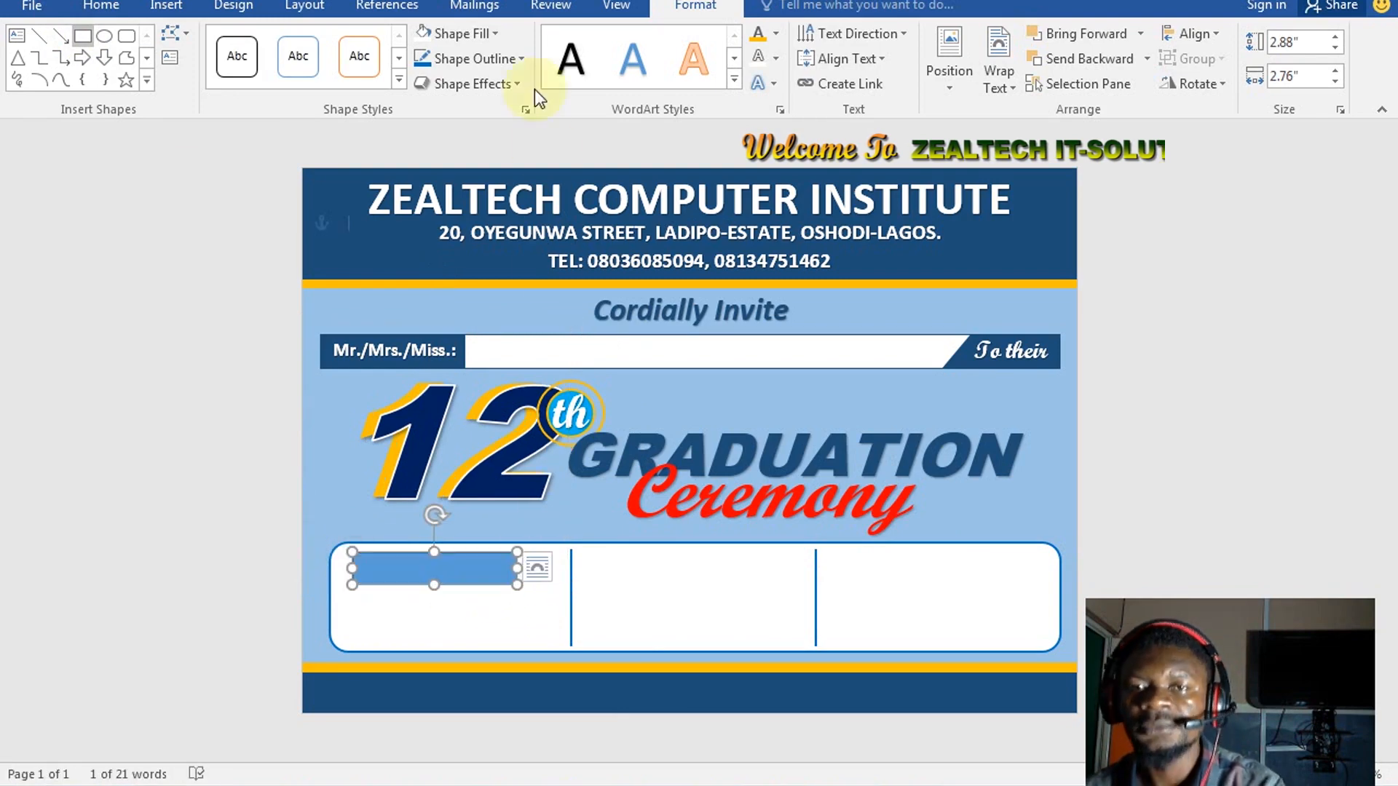
{"action": "left_click", "coordinate": [479, 33]}
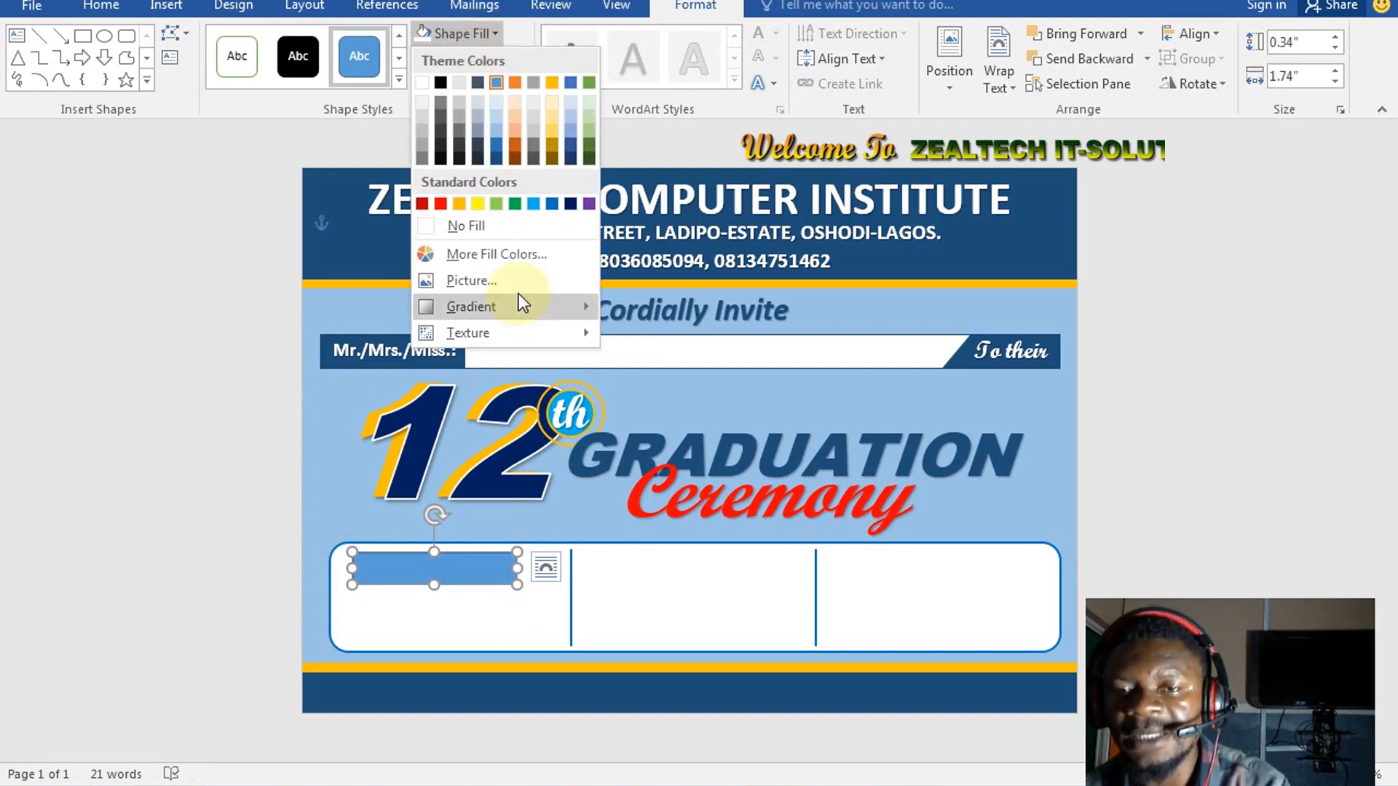
{"action": "left_click", "coordinate": [544, 304]}
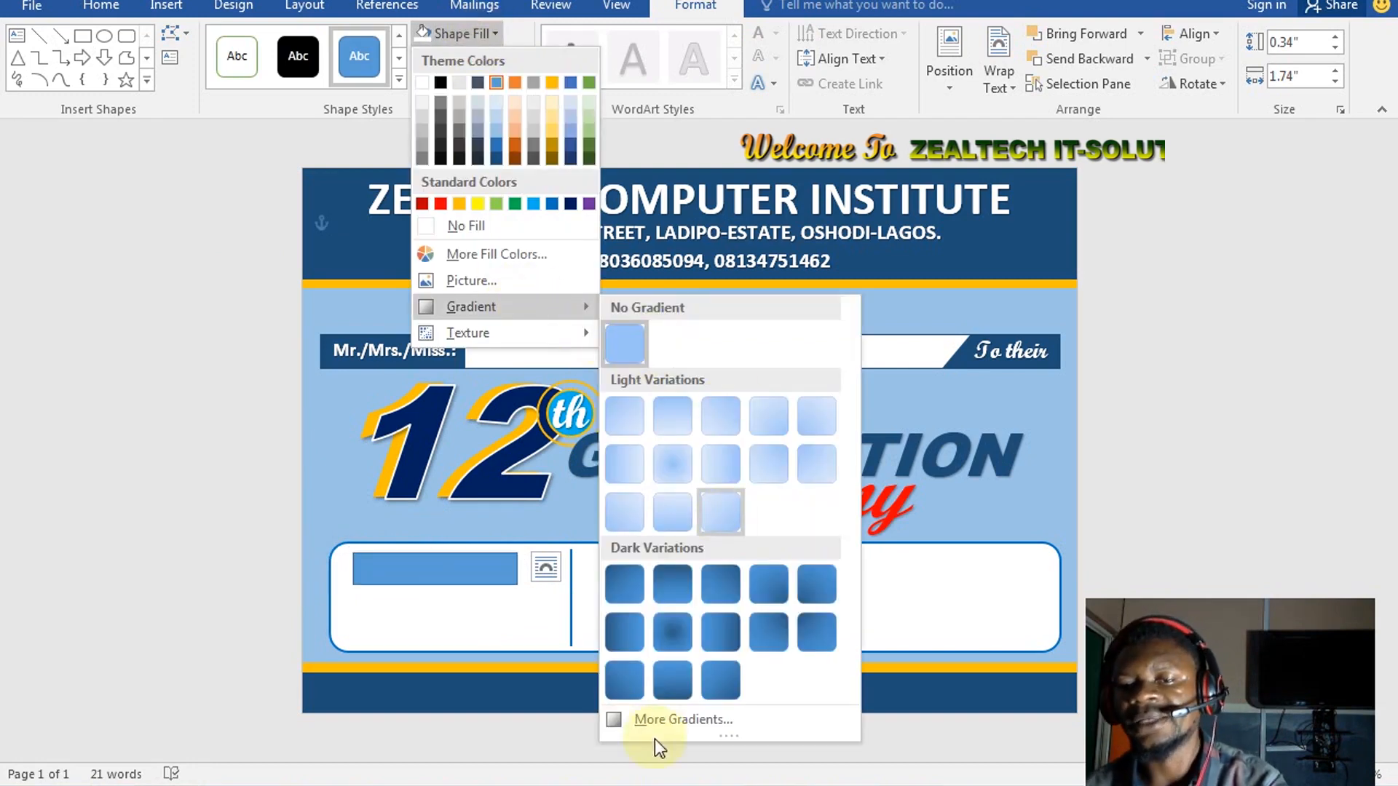
{"action": "left_click", "coordinate": [679, 722]}
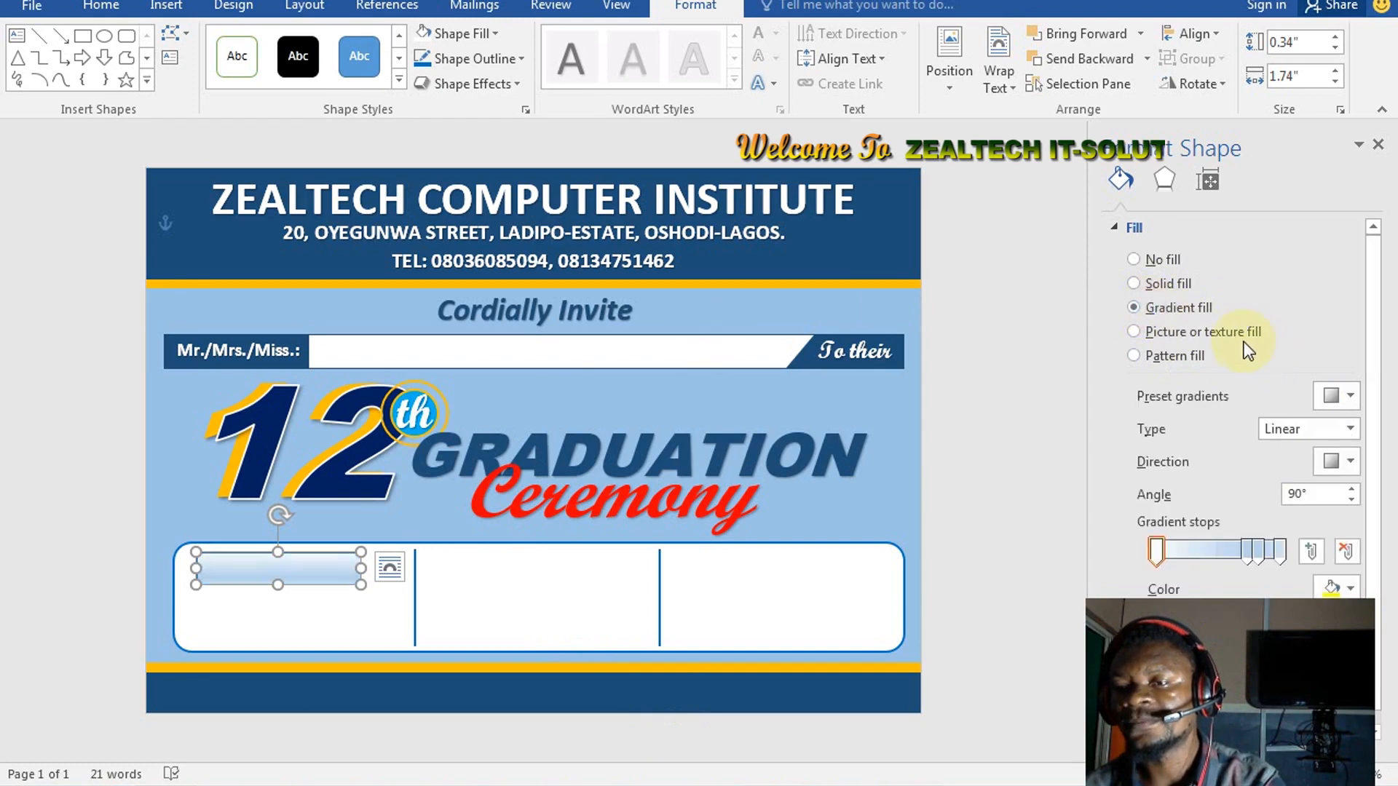
{"action": "left_click", "coordinate": [1340, 394]}
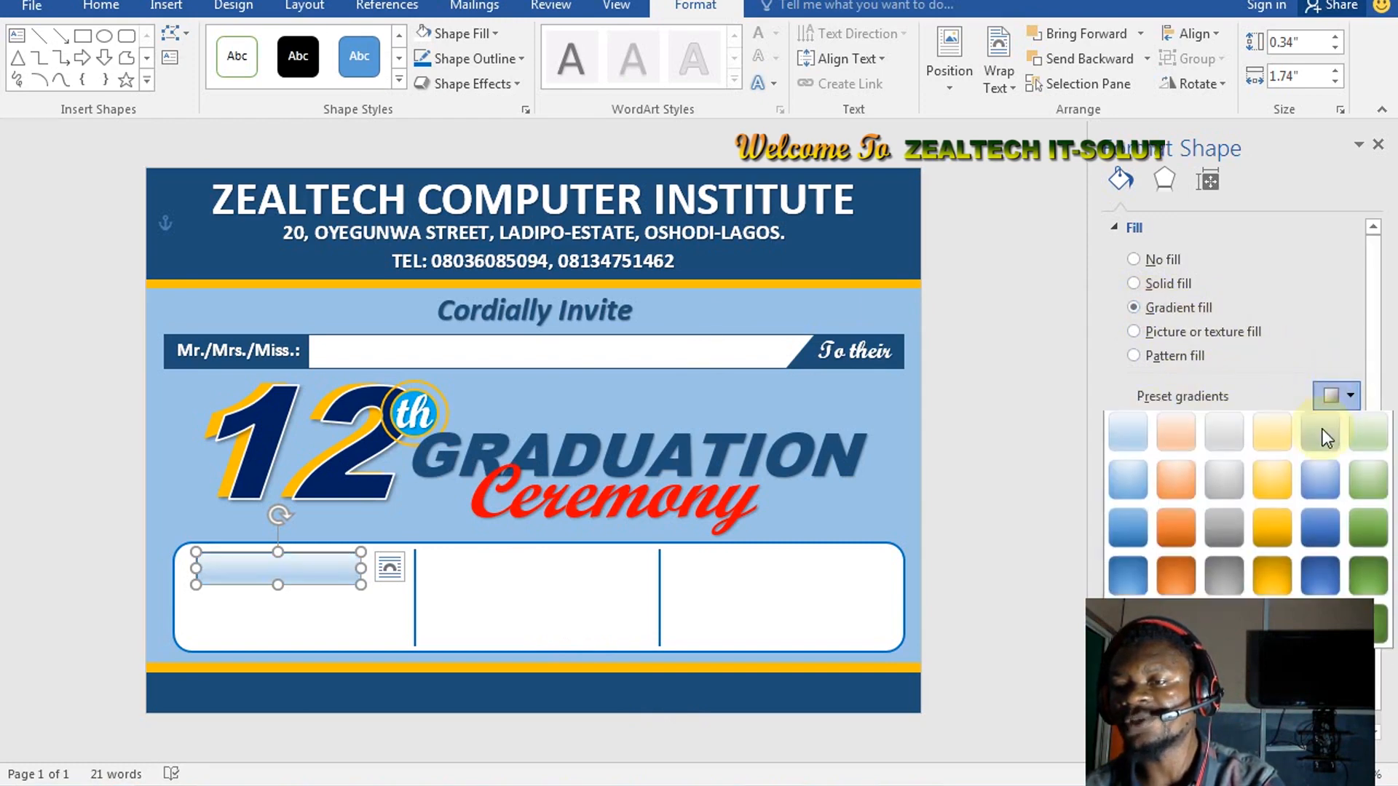
{"action": "left_click", "coordinate": [1174, 542]}
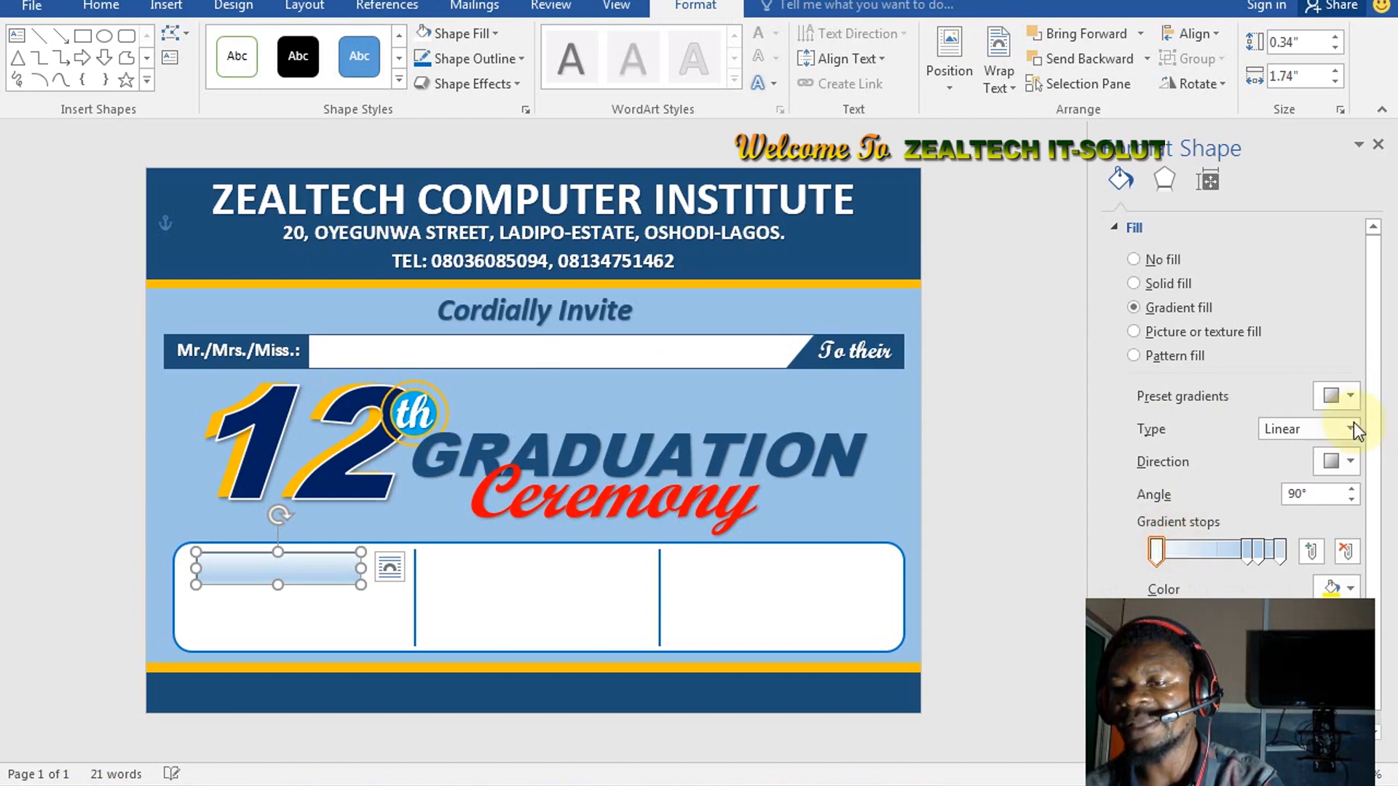
Set the bar's three gradient stops to dark blue, red and yellow
{"action": "left_click", "coordinate": [1159, 556]}
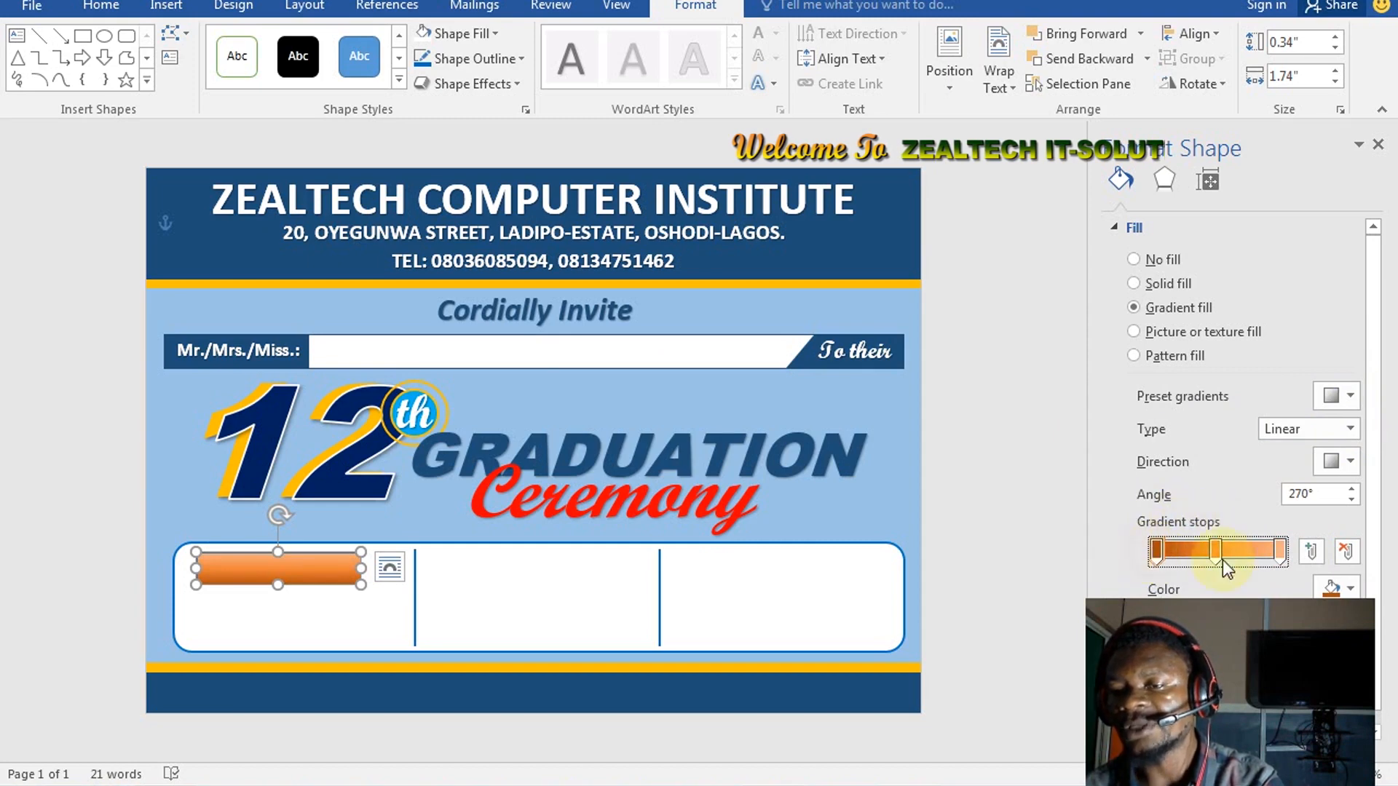
{"action": "left_click", "coordinate": [1338, 589]}
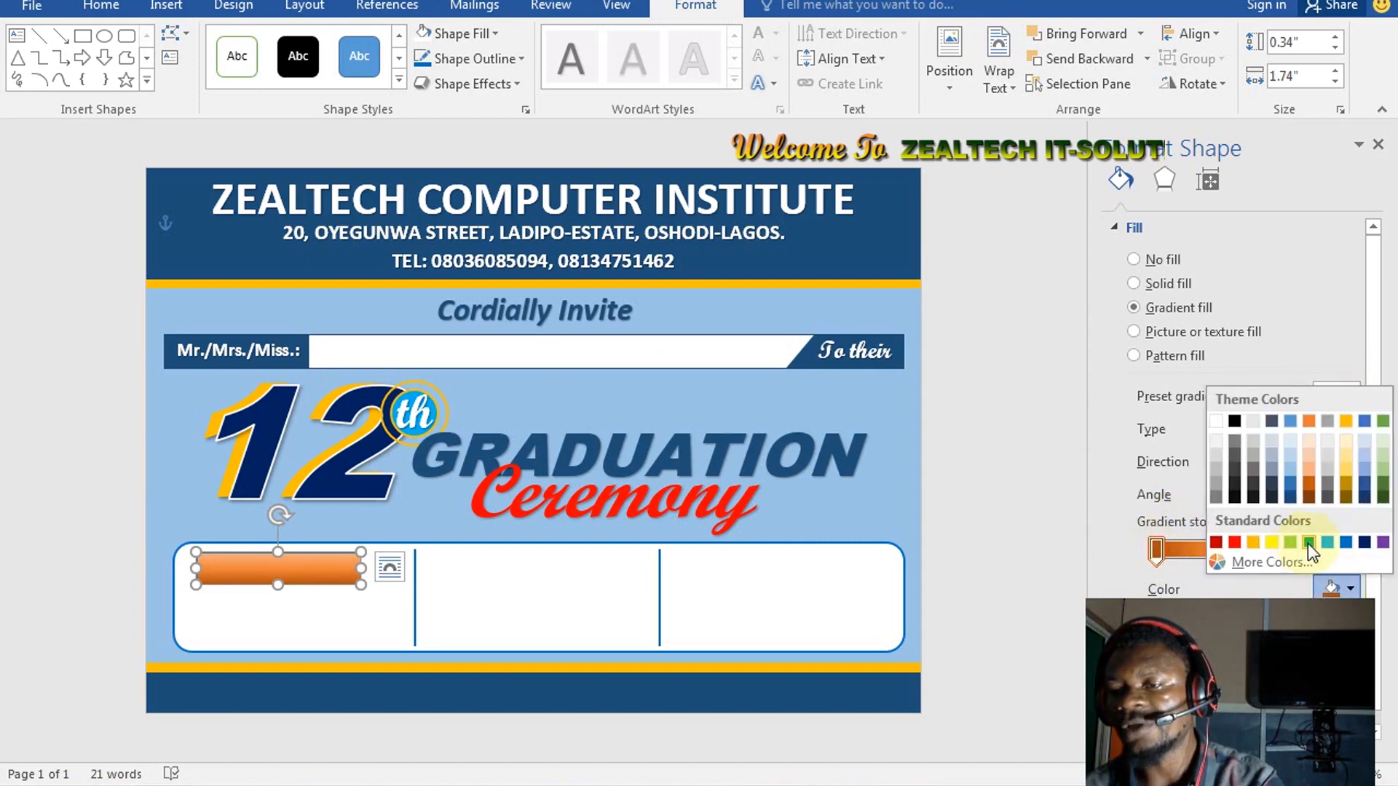
{"action": "left_click", "coordinate": [1359, 544]}
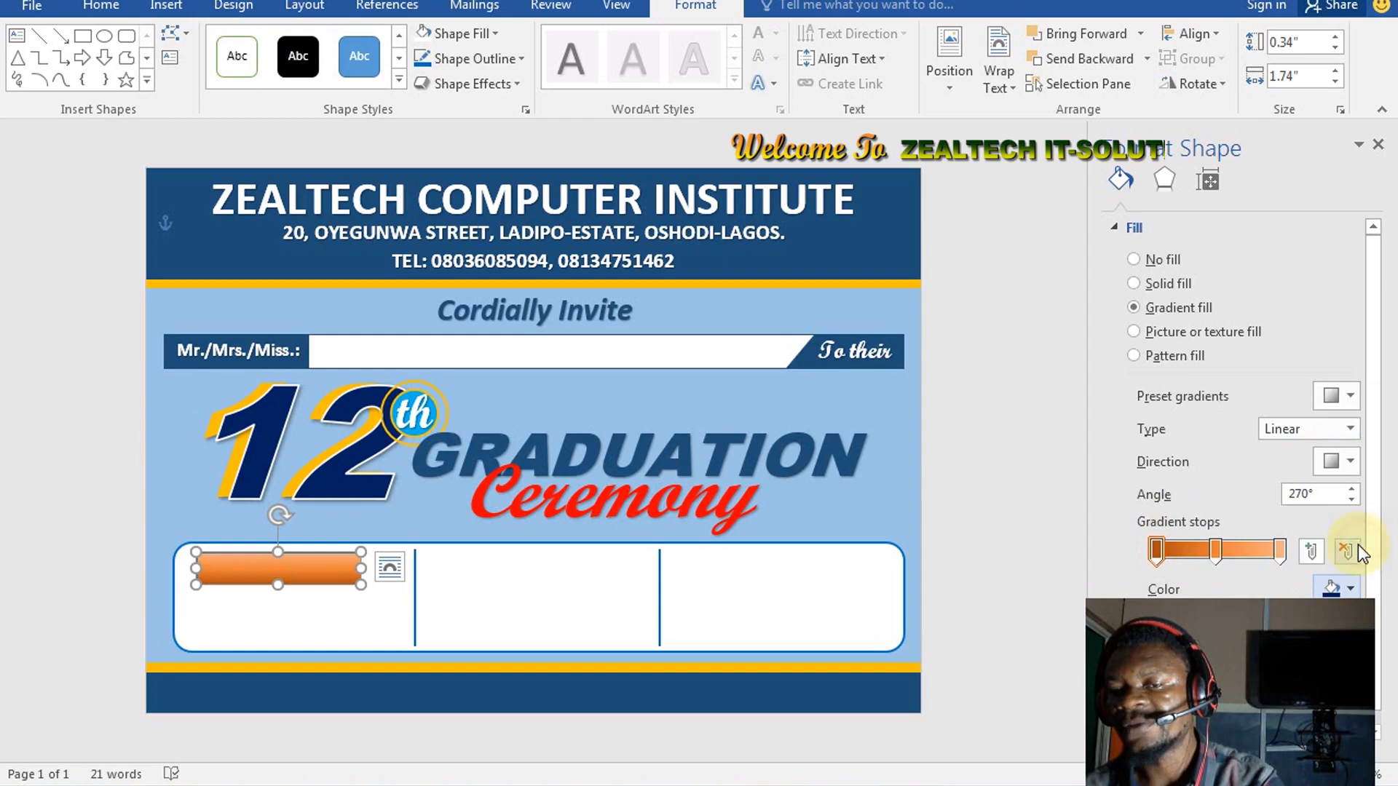
{"action": "left_click", "coordinate": [1224, 552]}
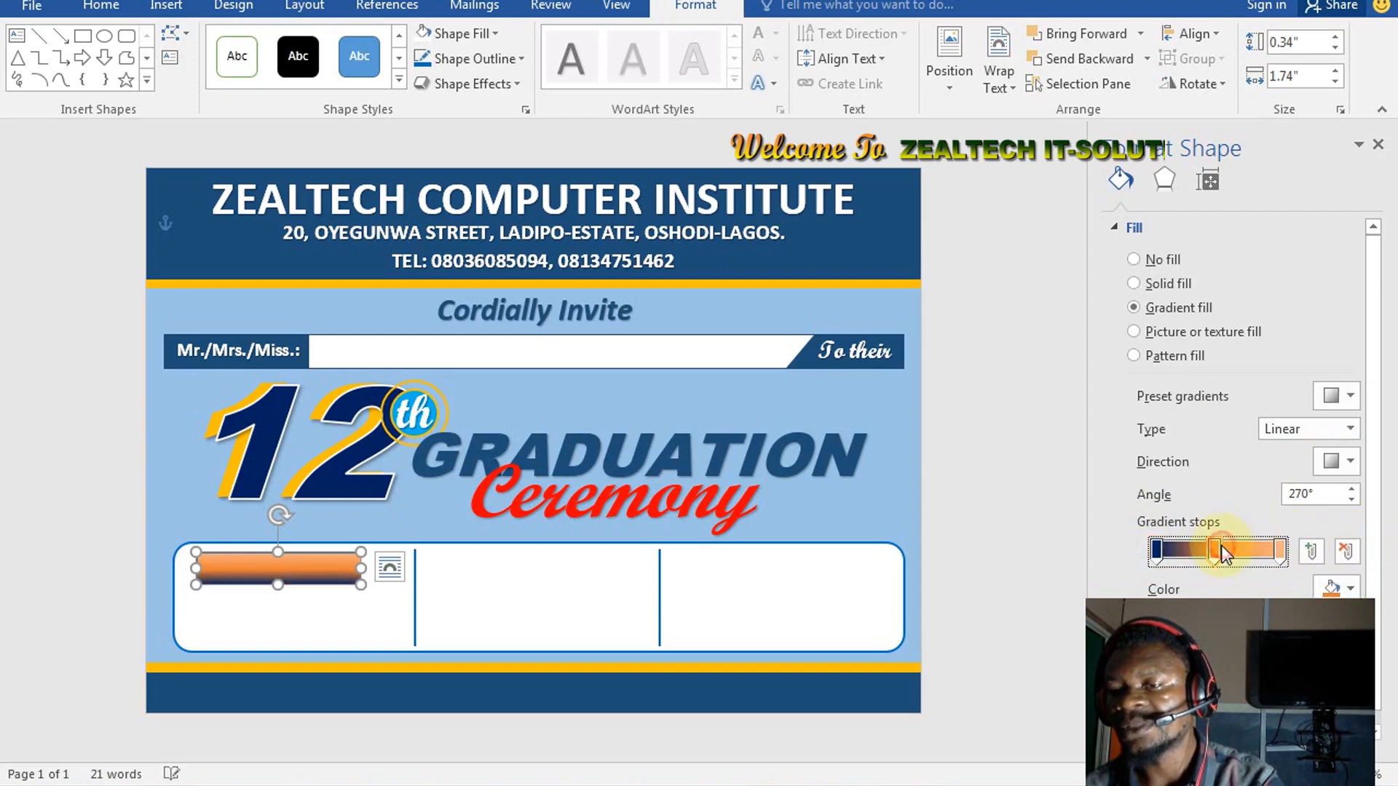
{"action": "left_click", "coordinate": [1339, 588]}
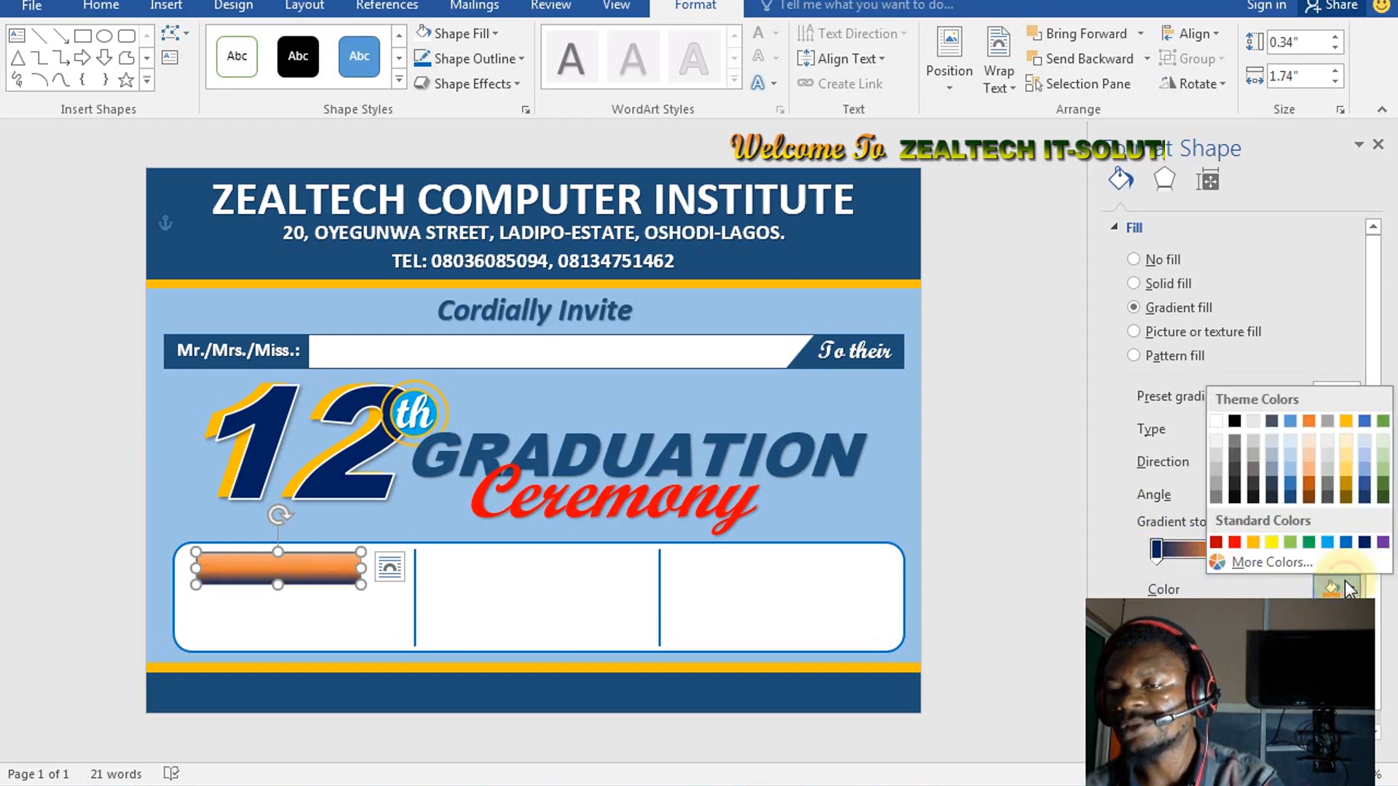
{"action": "left_click", "coordinate": [1237, 541]}
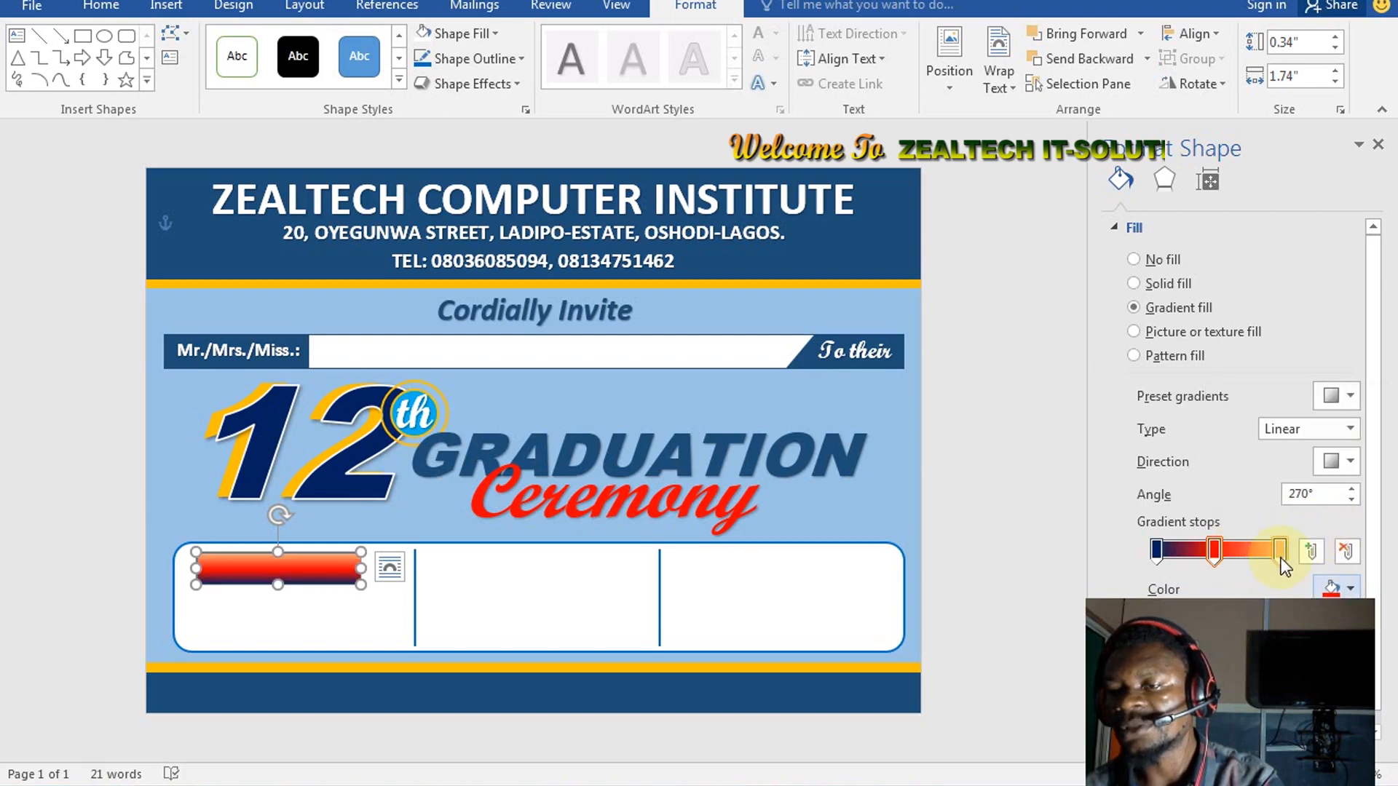
{"action": "left_click", "coordinate": [1281, 555]}
{"action": "left_click", "coordinate": [1337, 587]}
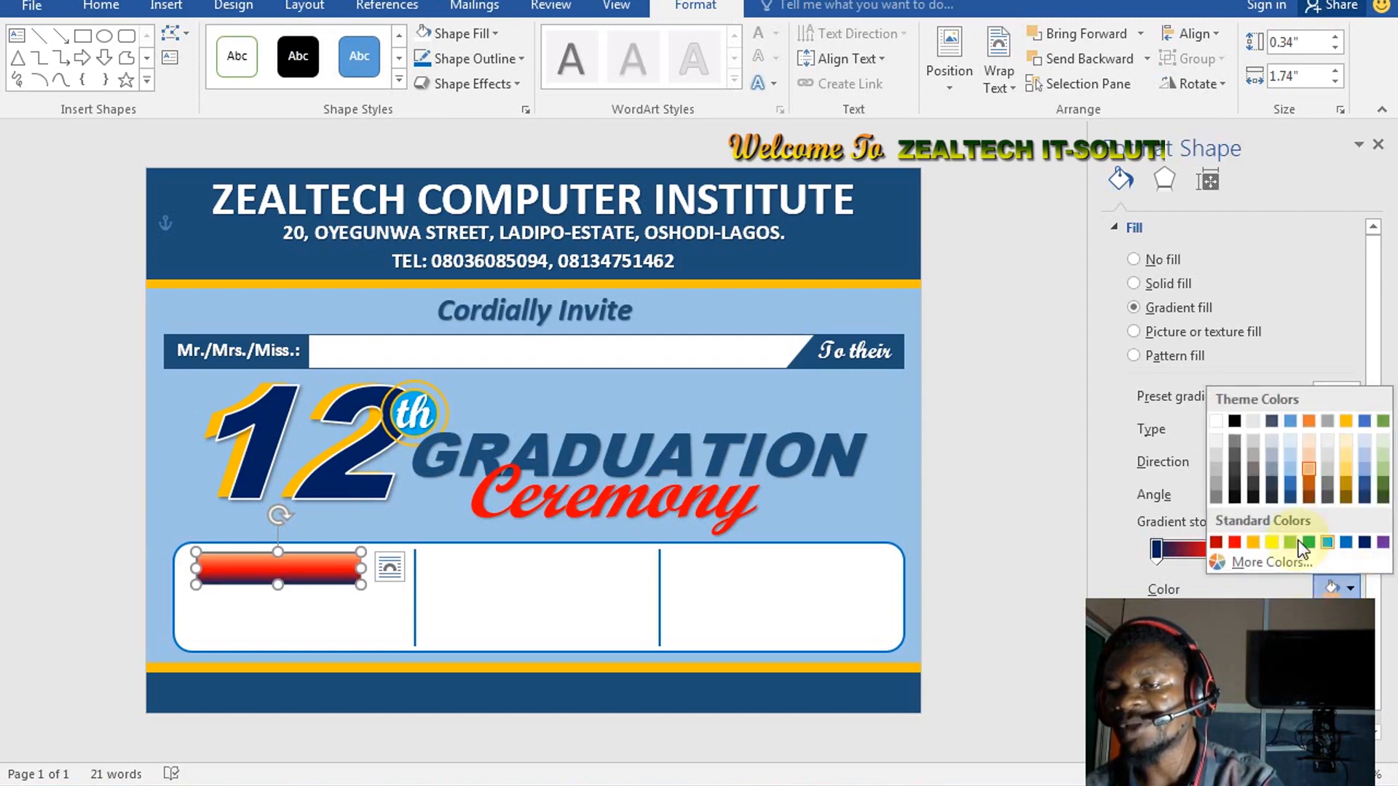
{"action": "left_click", "coordinate": [1274, 544]}
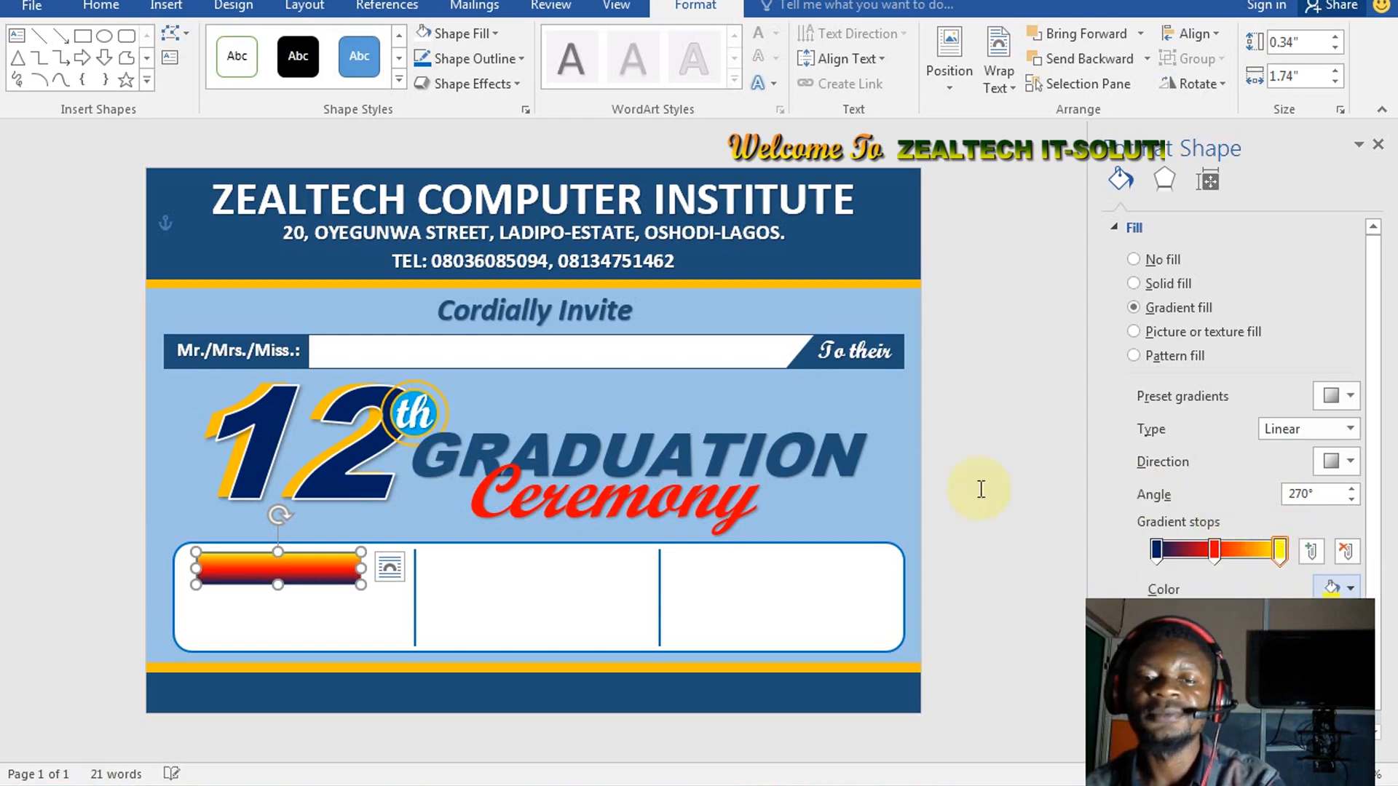
Duplicate the gradient bar with copy and paste
{"action": "left_click", "coordinate": [113, 555]}
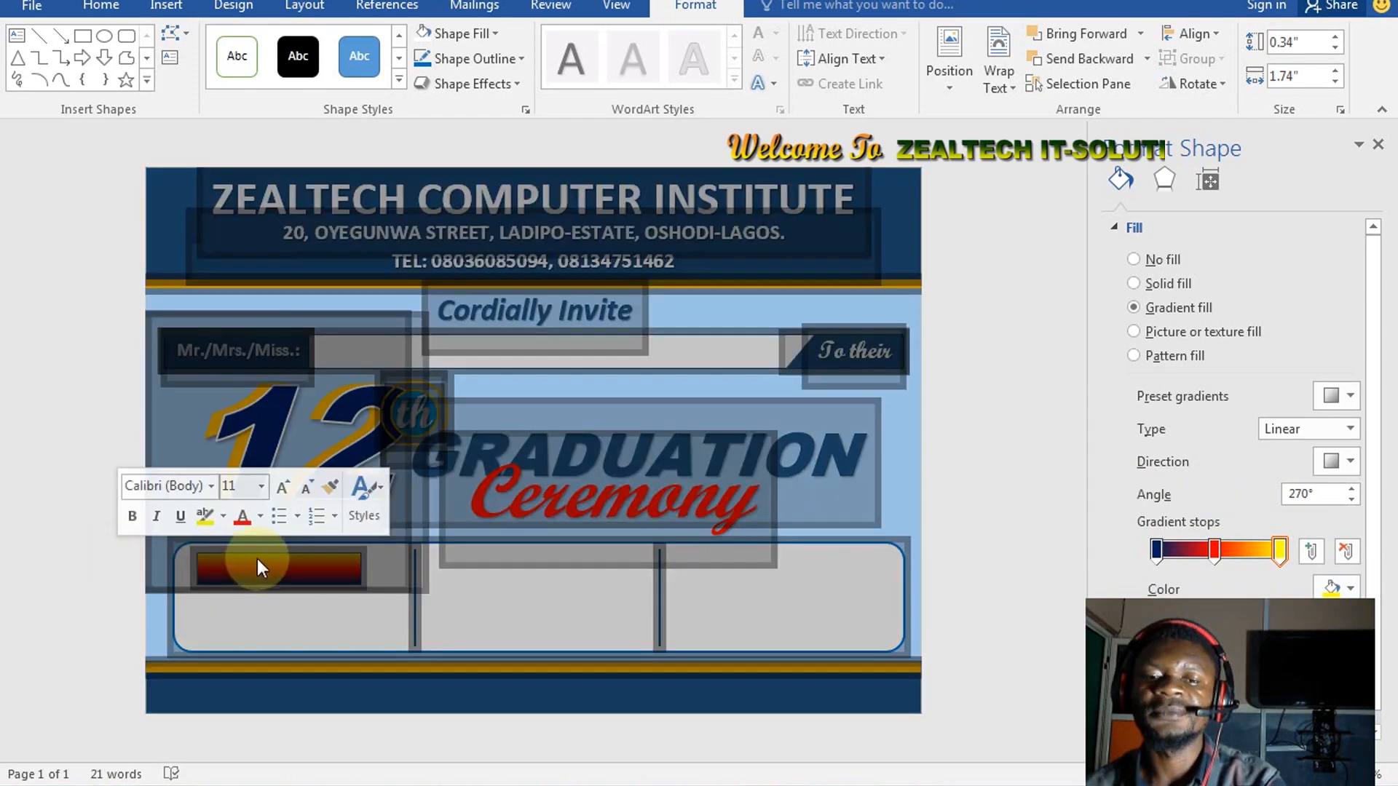
{"action": "left_click", "coordinate": [332, 574]}
{"action": "left_click", "coordinate": [333, 572]}
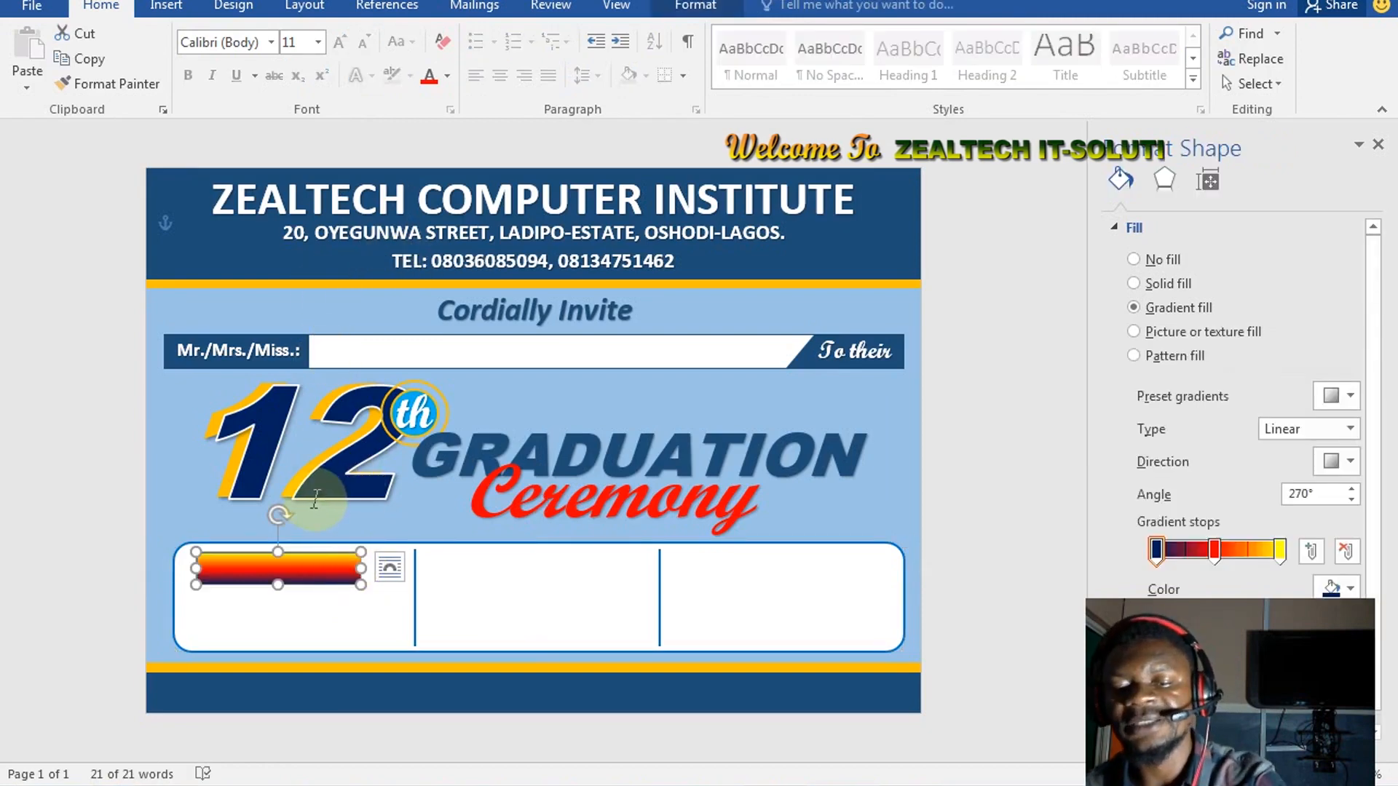
{"action": "key", "text": "ctrl+c"}
{"action": "key", "text": "ctrl+v"}
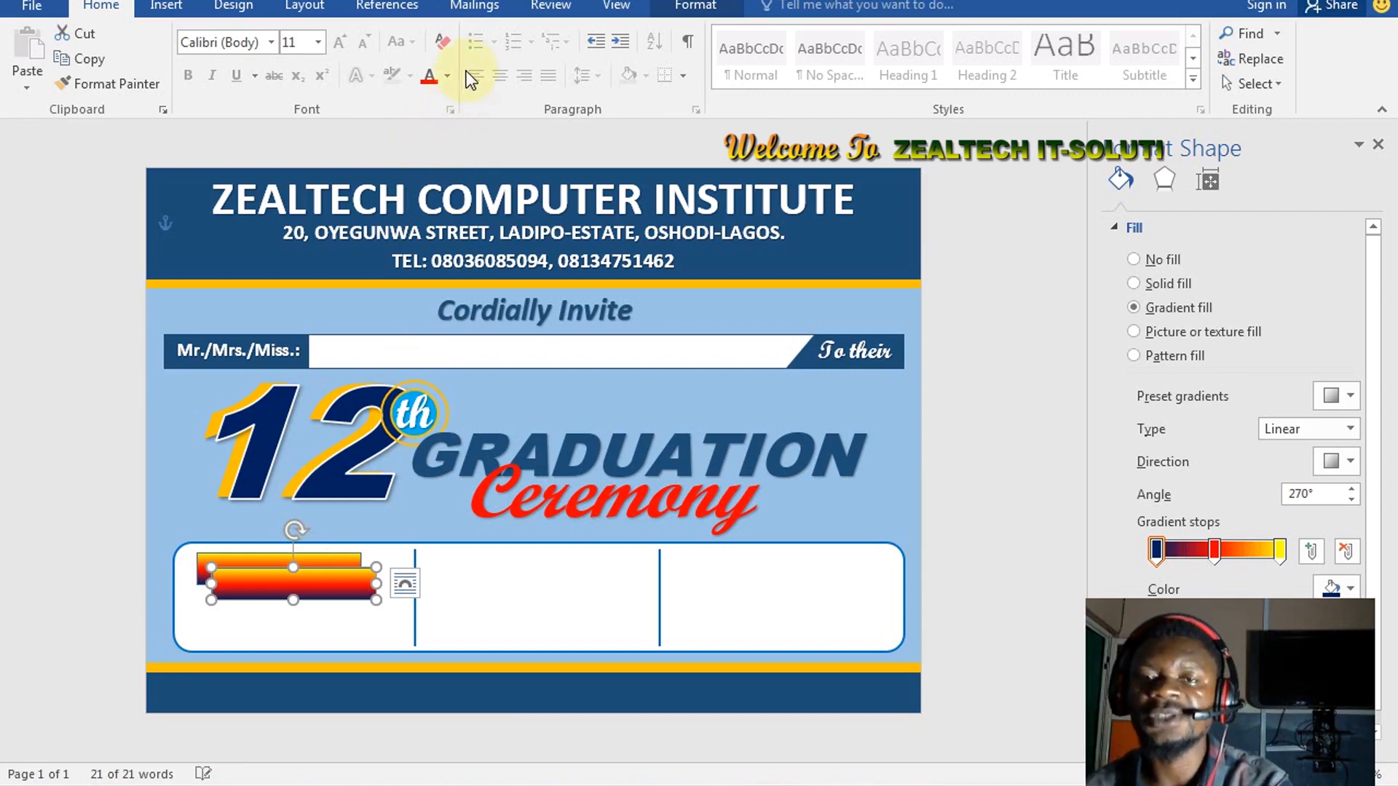
Fill the copied bar solid blue and nudge it up and left
{"action": "left_click", "coordinate": [688, 9]}
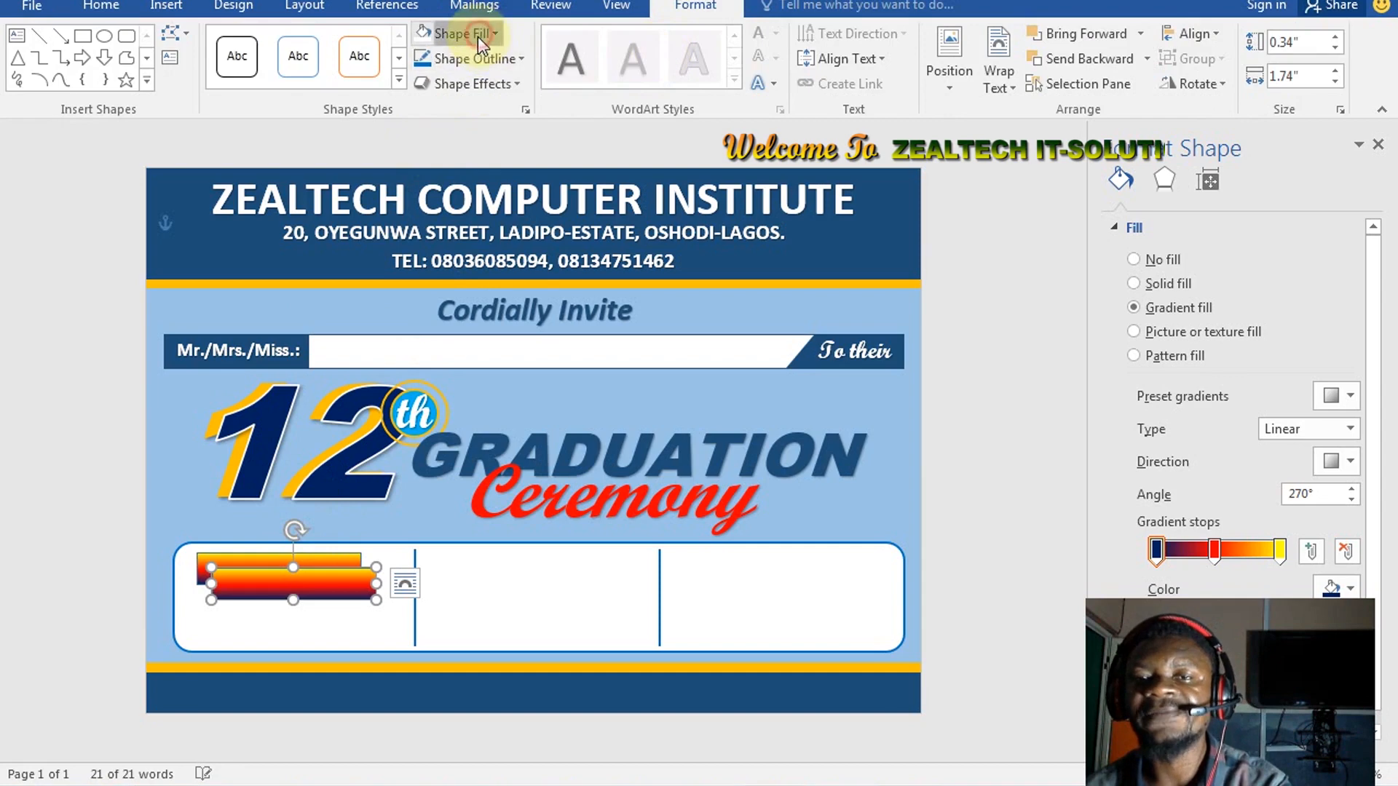
{"action": "left_click", "coordinate": [478, 37]}
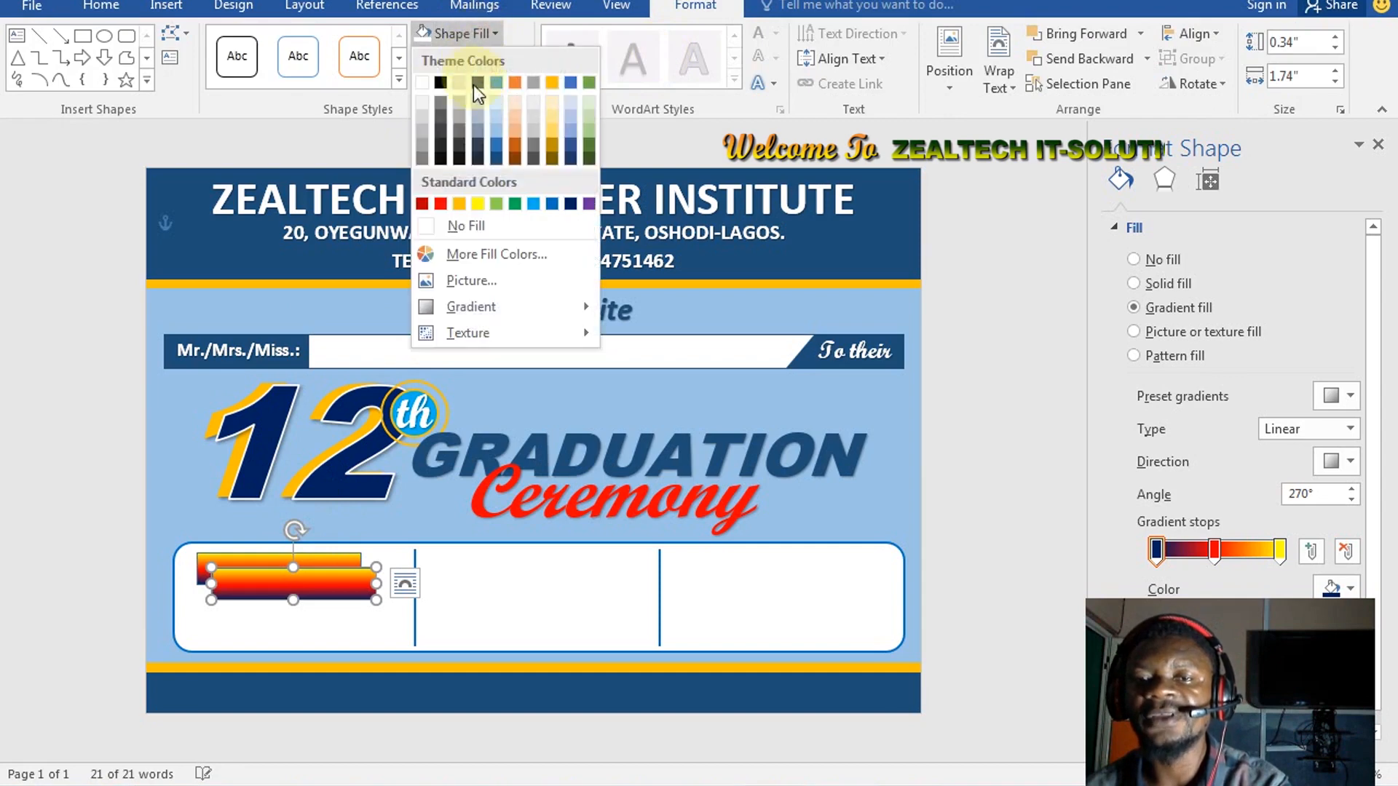
{"action": "left_click", "coordinate": [552, 204]}
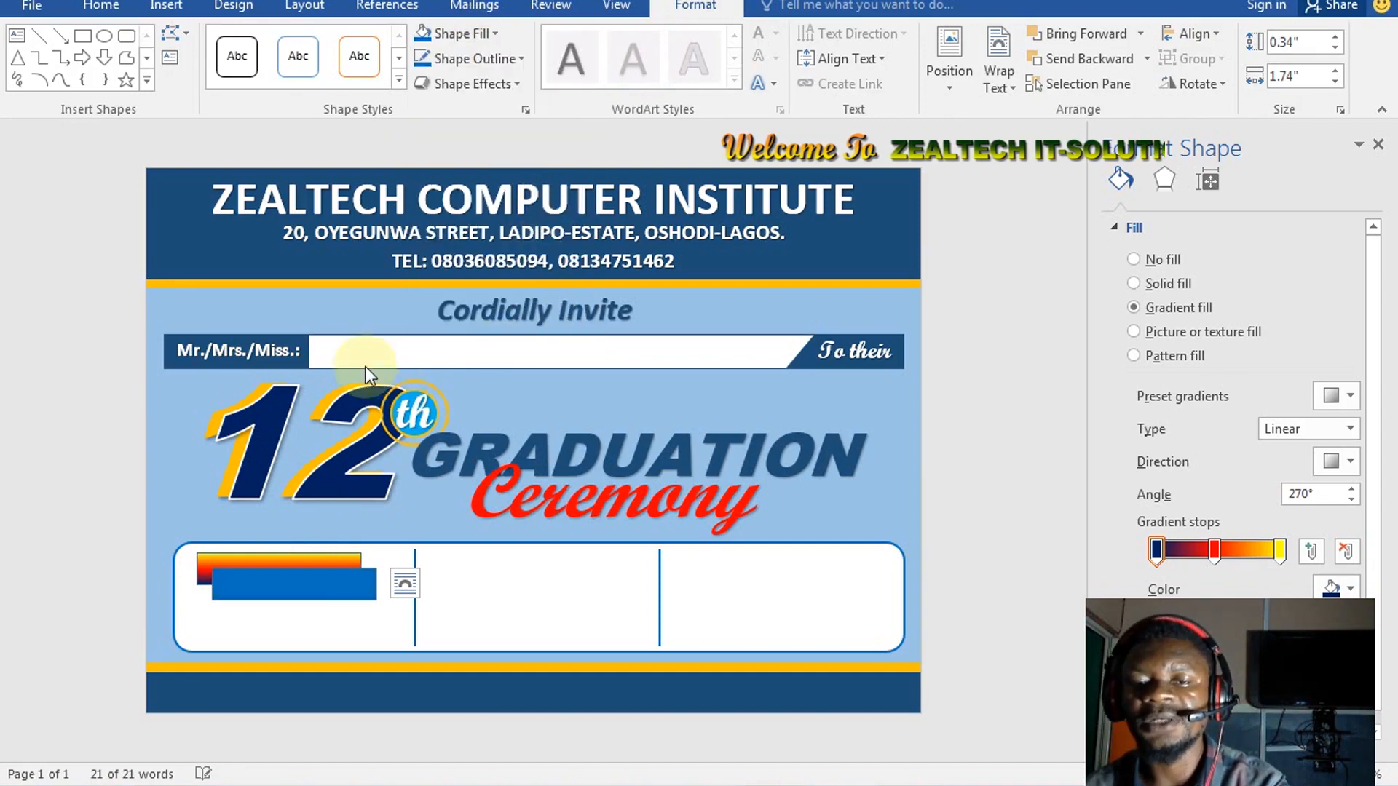
{"action": "left_click", "coordinate": [319, 585]}
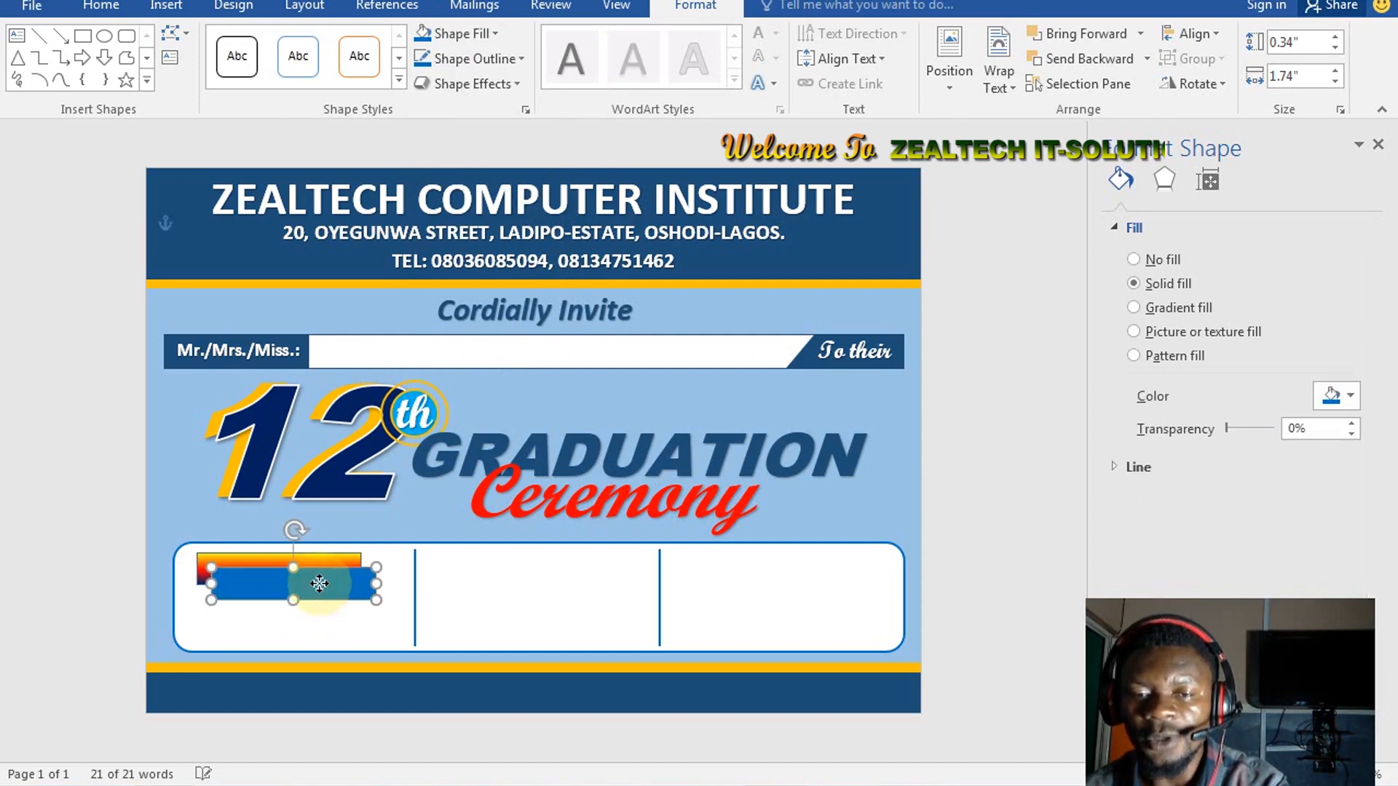
{"action": "key", "text": "Left"}
{"action": "key", "text": "Left"}
{"action": "key", "text": "Left"}
{"action": "key", "text": "Left"}
{"action": "key", "text": "Up"}
{"action": "key", "text": "Up"}
{"action": "key", "text": "Up"}
{"action": "key", "text": "Up"}
Send the blue copy behind the gradient bar, fill it dark blue and nudge it
{"action": "key", "text": "Right"}
{"action": "key", "text": "Down"}
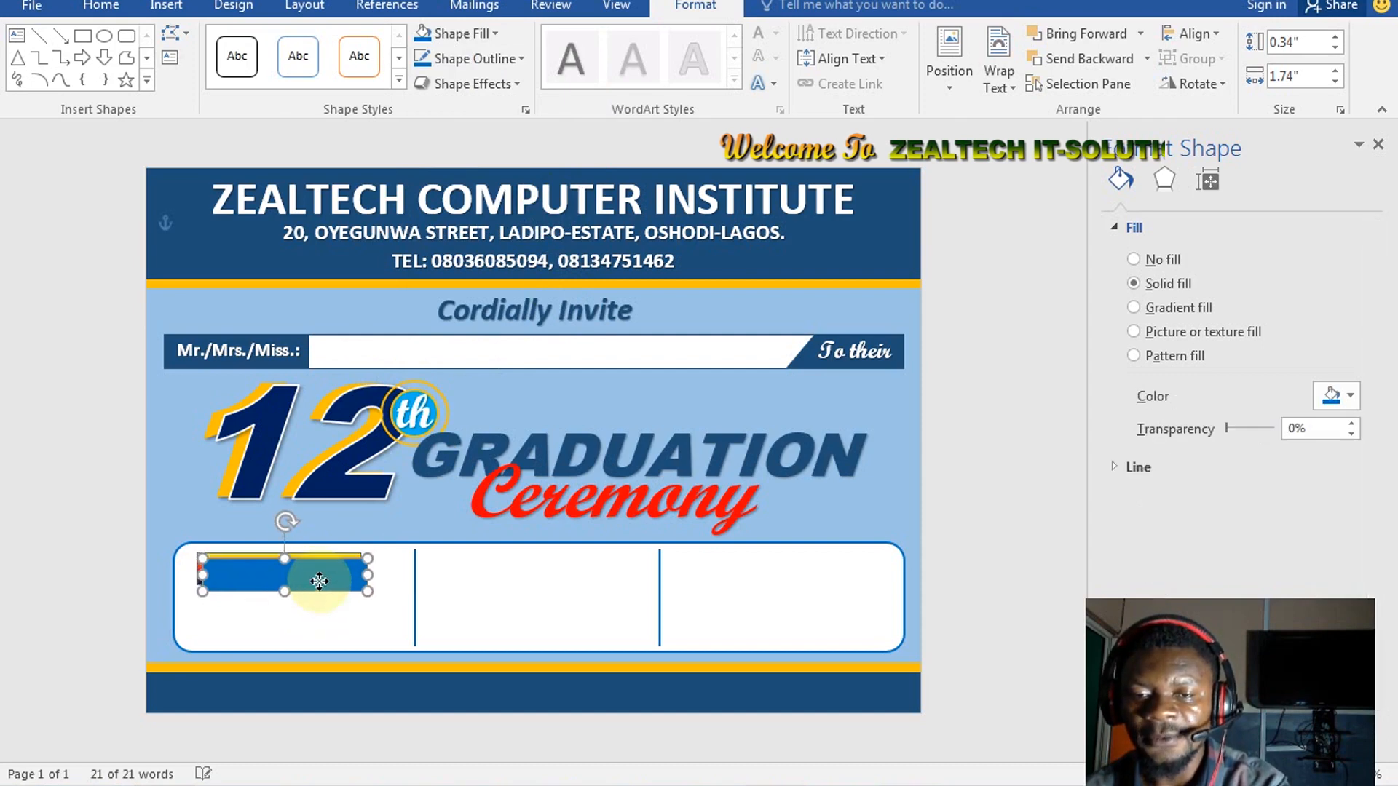
{"action": "key", "text": "Down"}
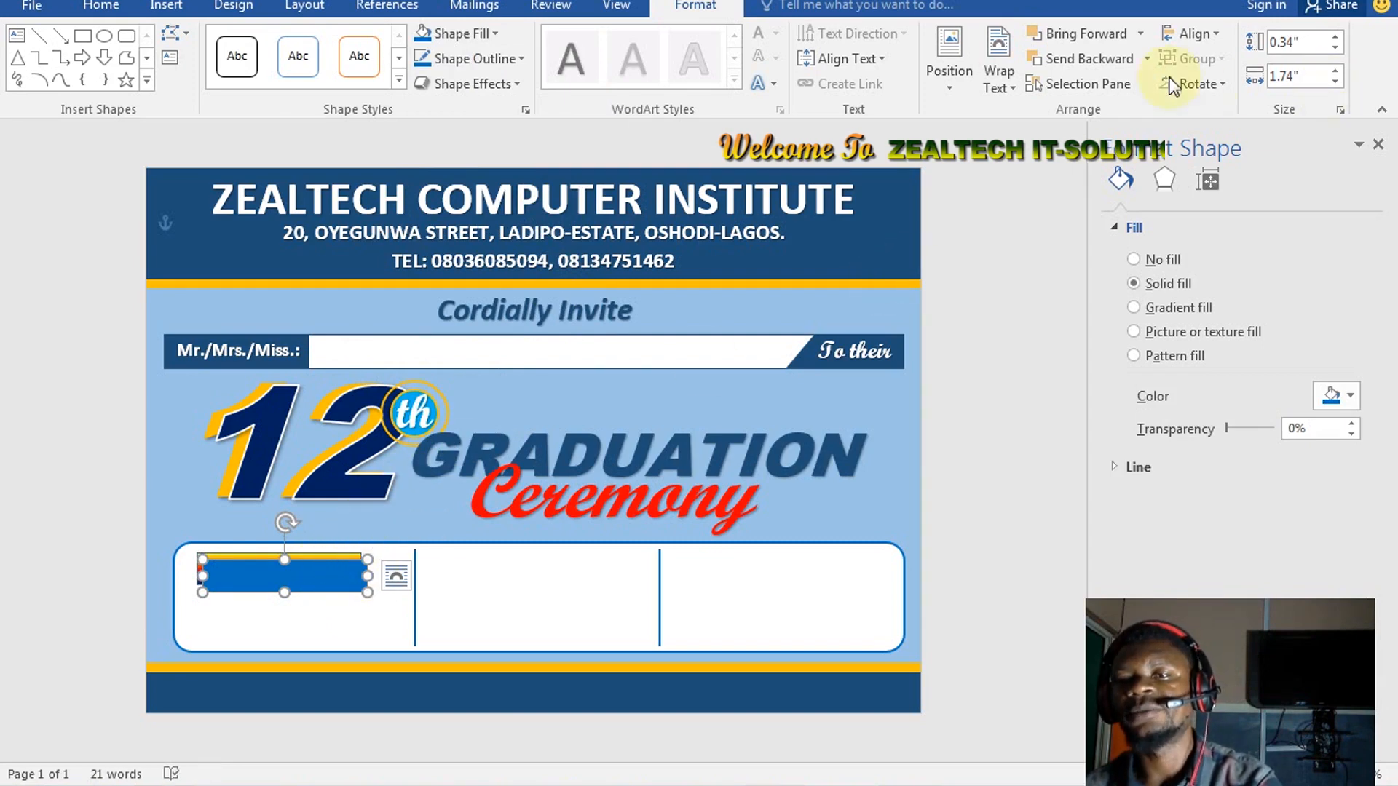
{"action": "left_click", "coordinate": [1124, 58]}
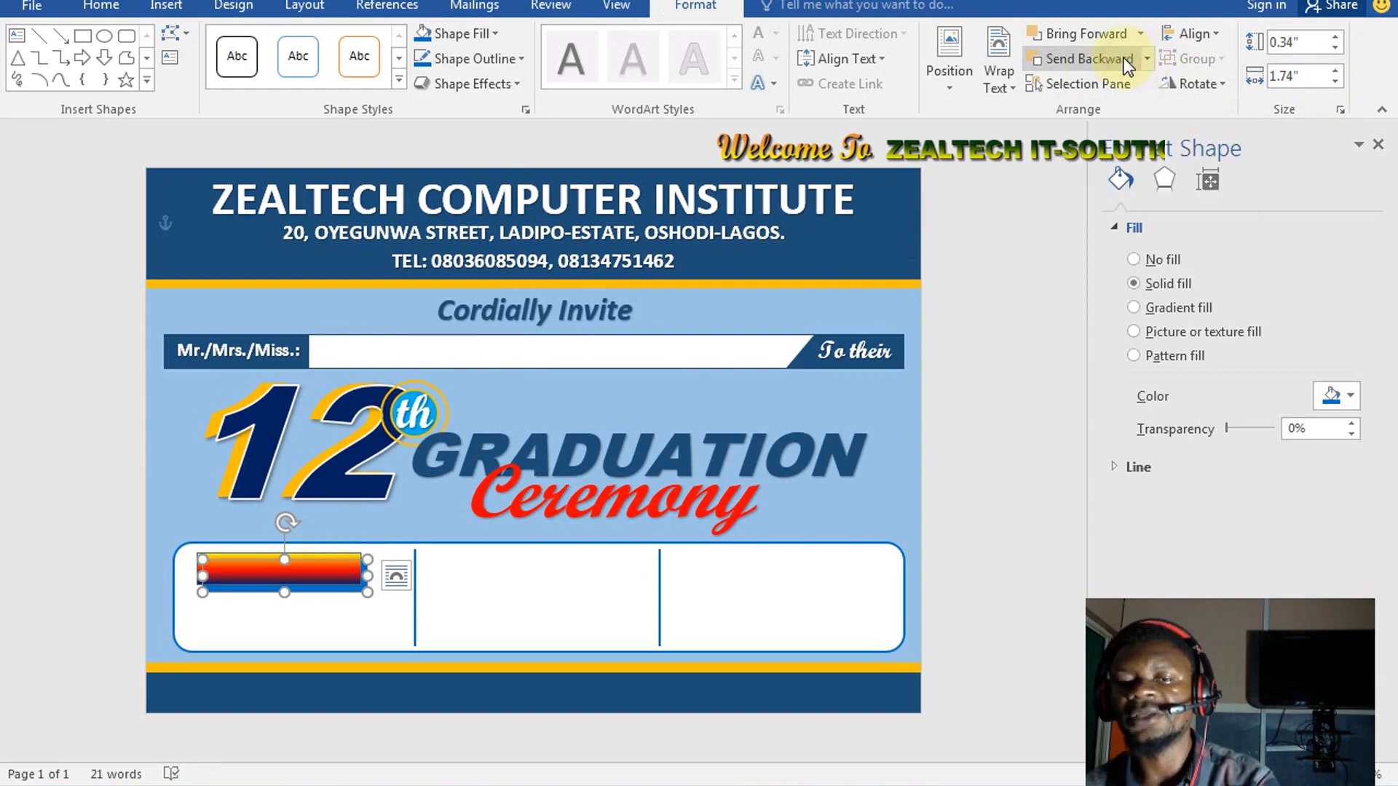
{"action": "key", "text": "ctrl"}
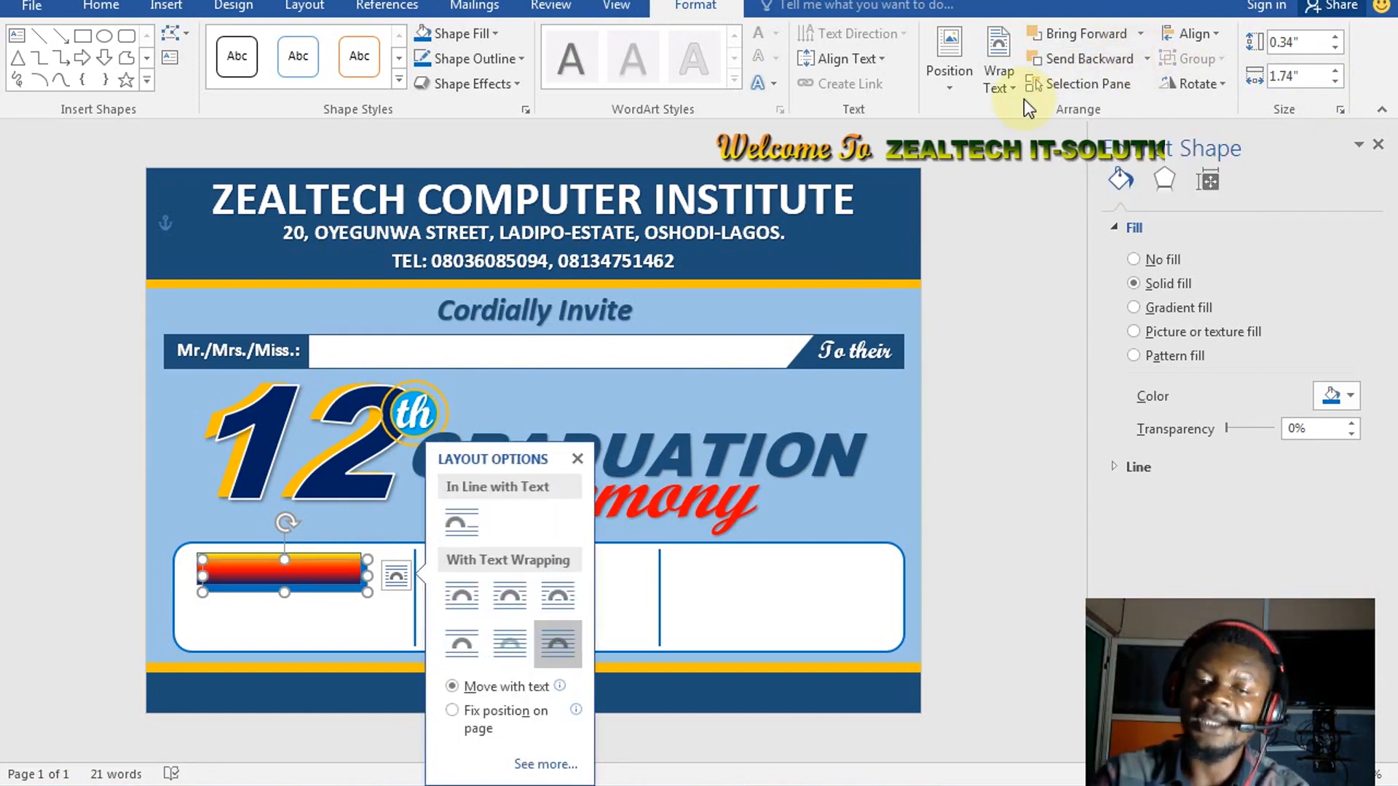
{"action": "key", "text": "Up"}
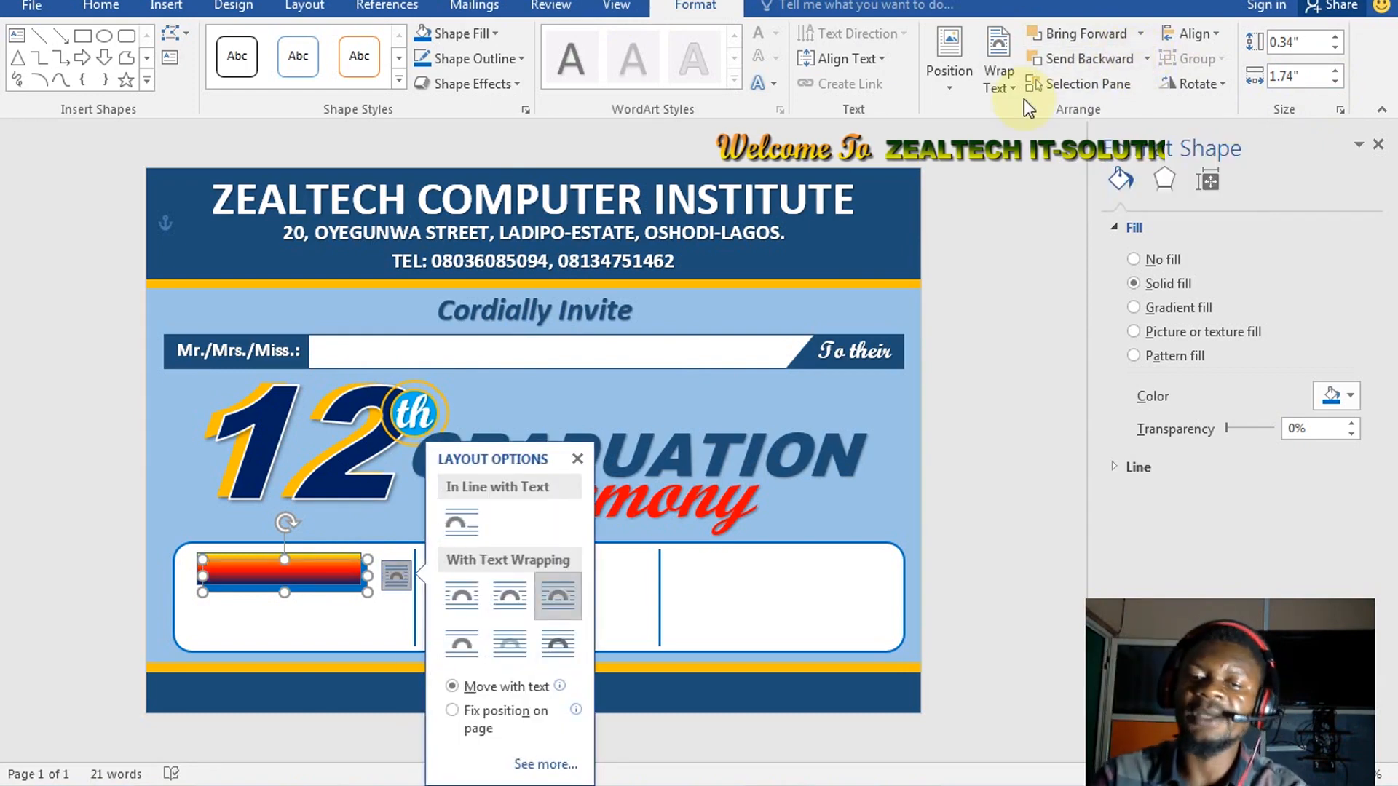
{"action": "left_click", "coordinate": [493, 34]}
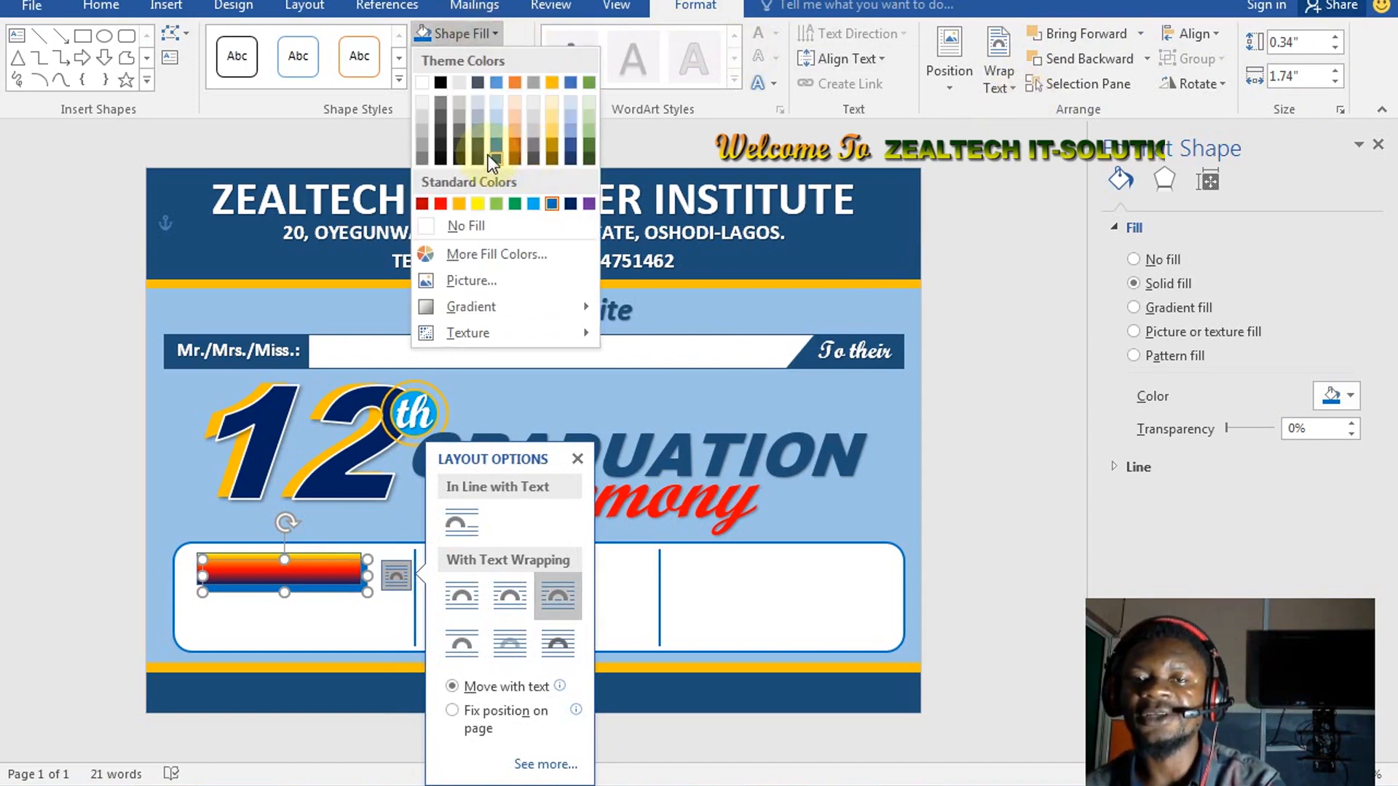
{"action": "left_click", "coordinate": [496, 156]}
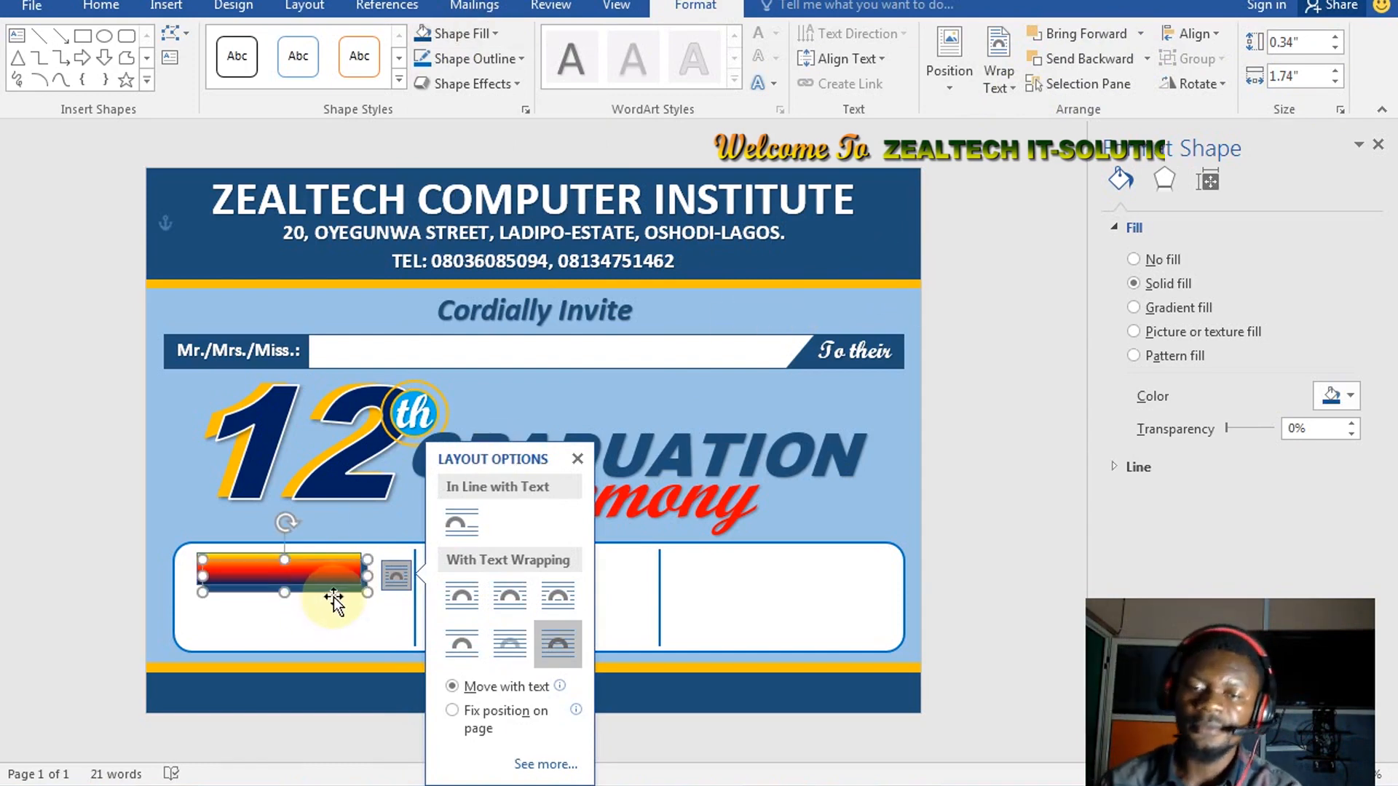
{"action": "key", "text": "Up"}
{"action": "key", "text": "Up"}
{"action": "key", "text": "Up"}
{"action": "key", "text": "Up"}
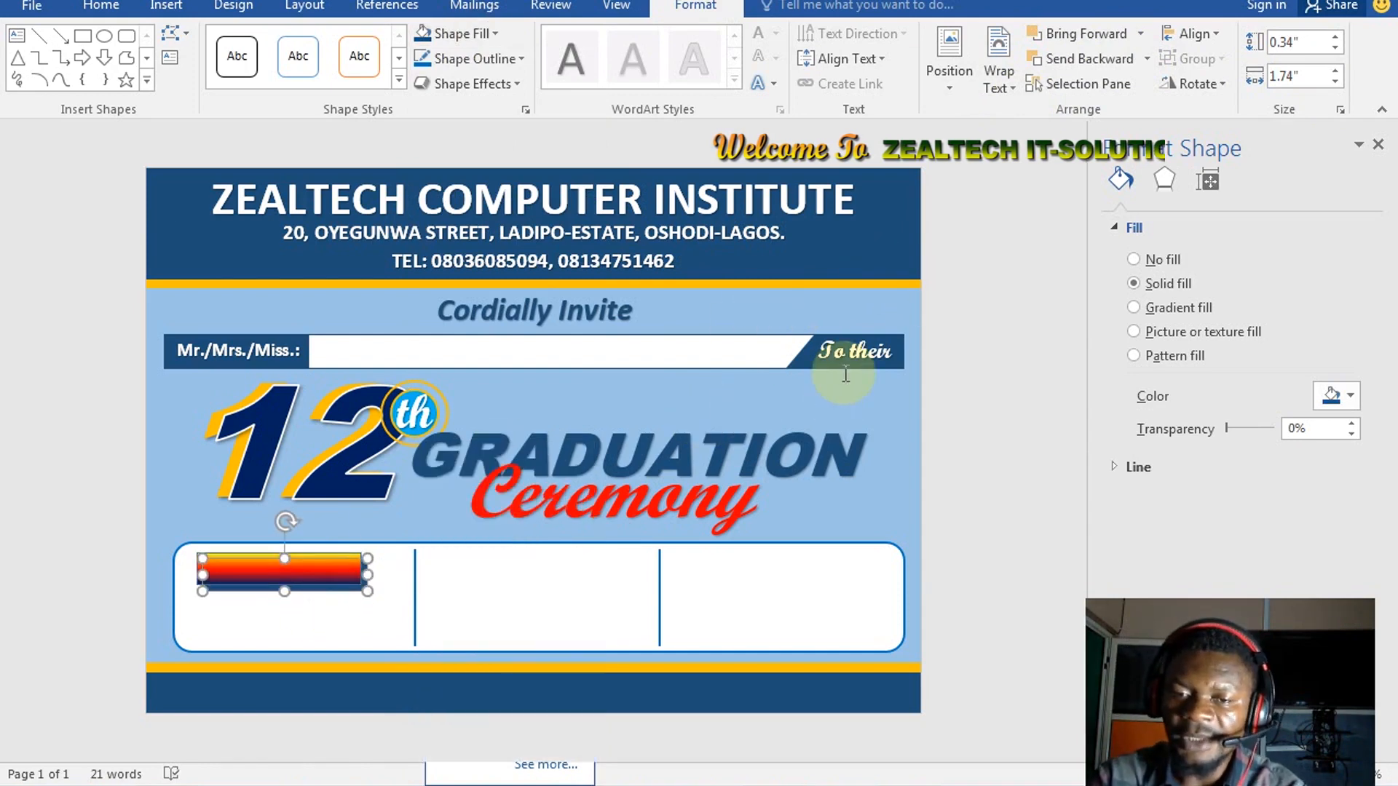
{"action": "key", "text": "Left"}
{"action": "key", "text": "Left"}
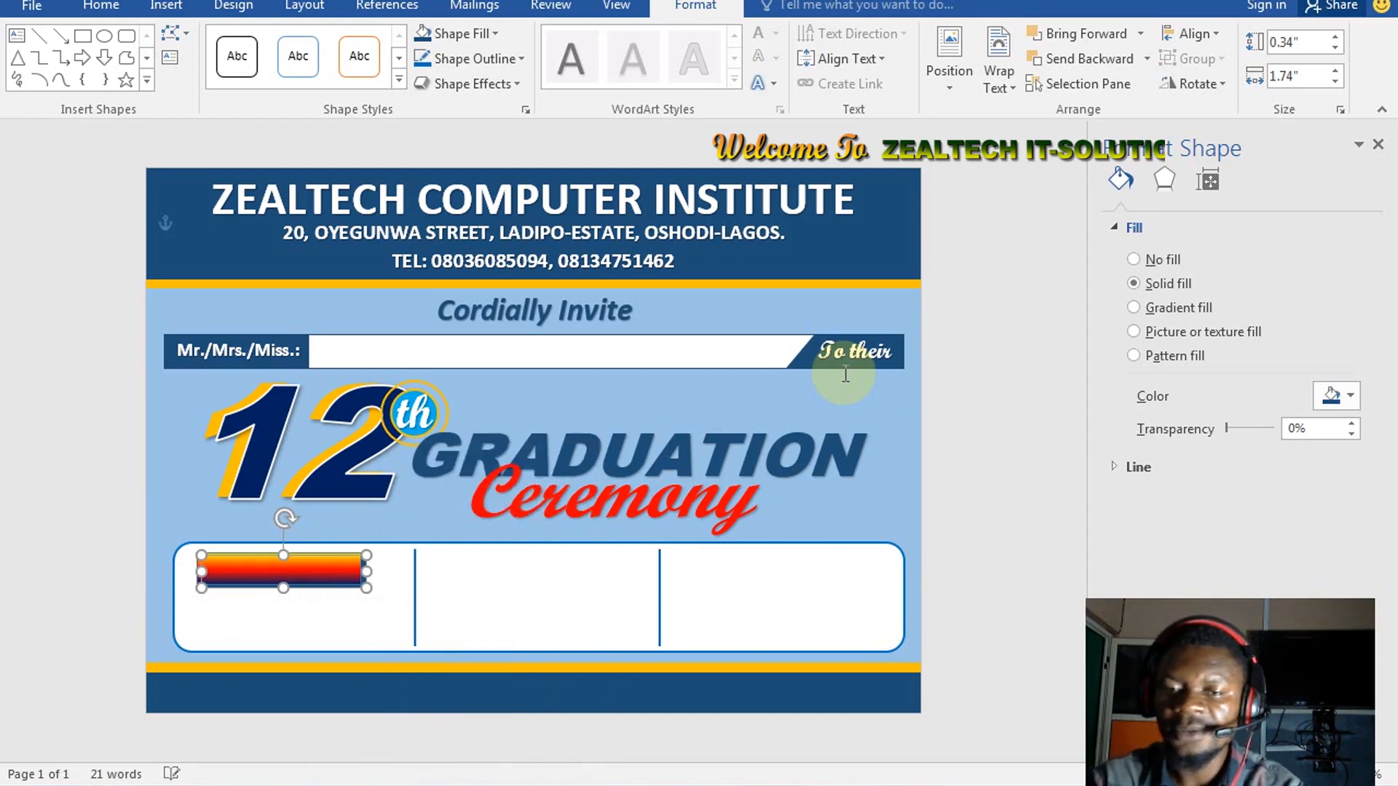
Give the gradient bar a white outline, then select it with the outer box
{"action": "left_click", "coordinate": [394, 571]}
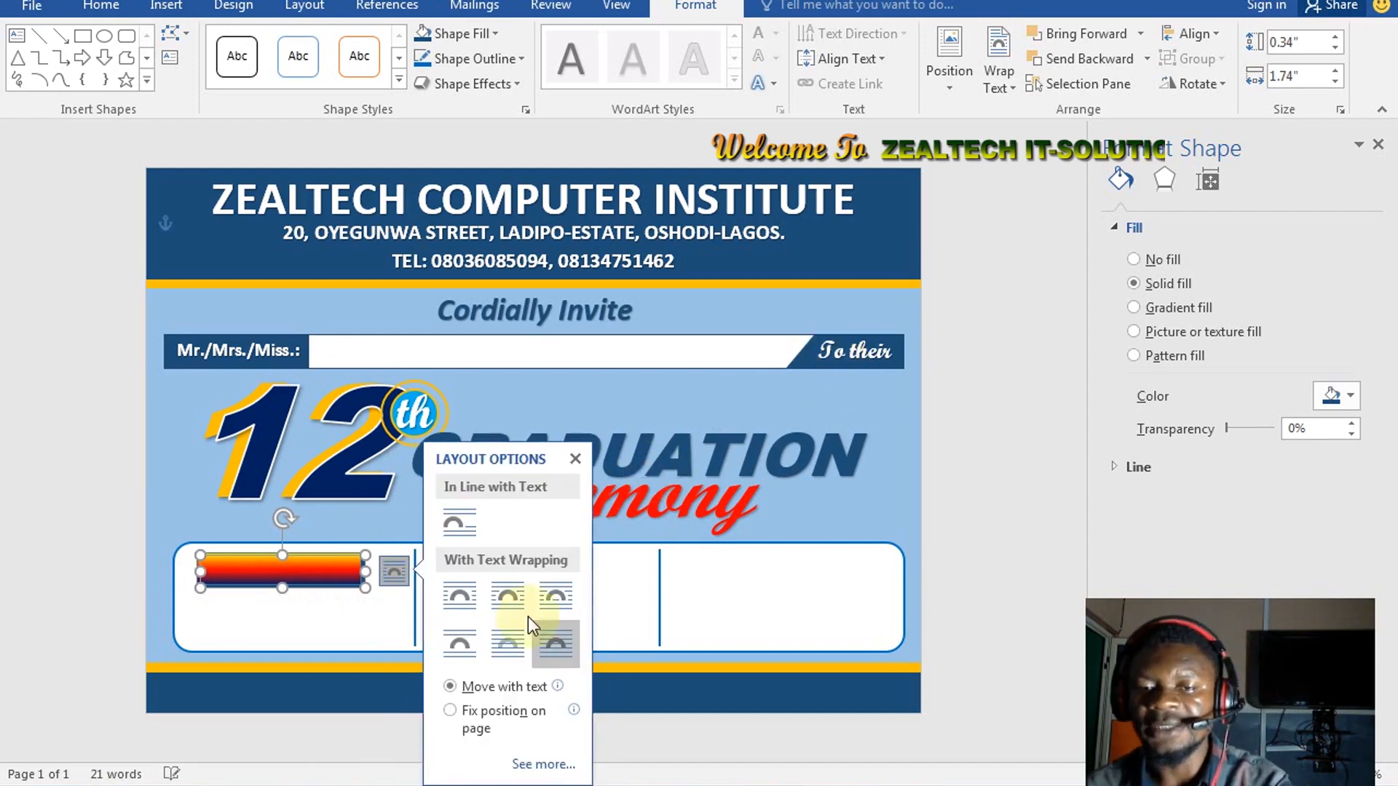
{"action": "left_click", "coordinate": [371, 605]}
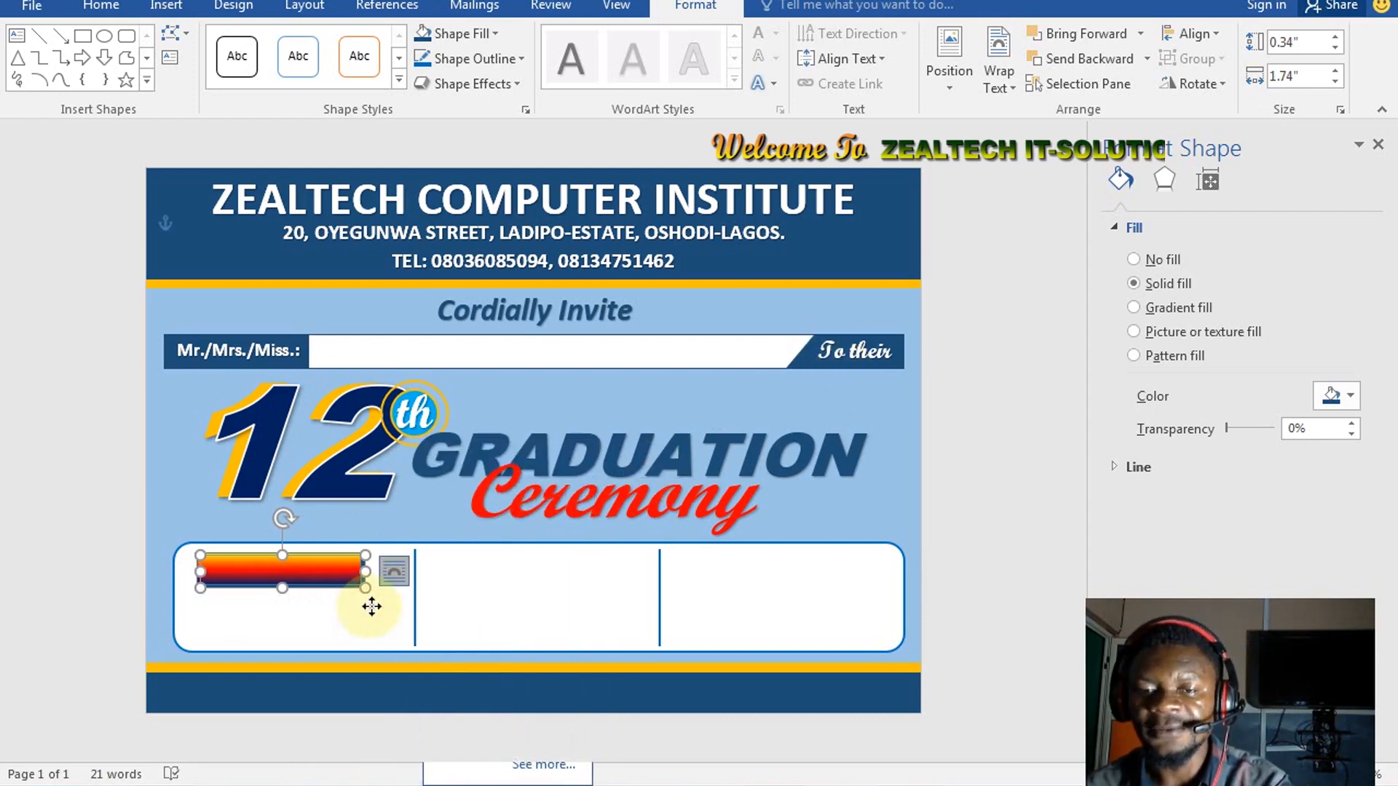
{"action": "left_click", "coordinate": [344, 572]}
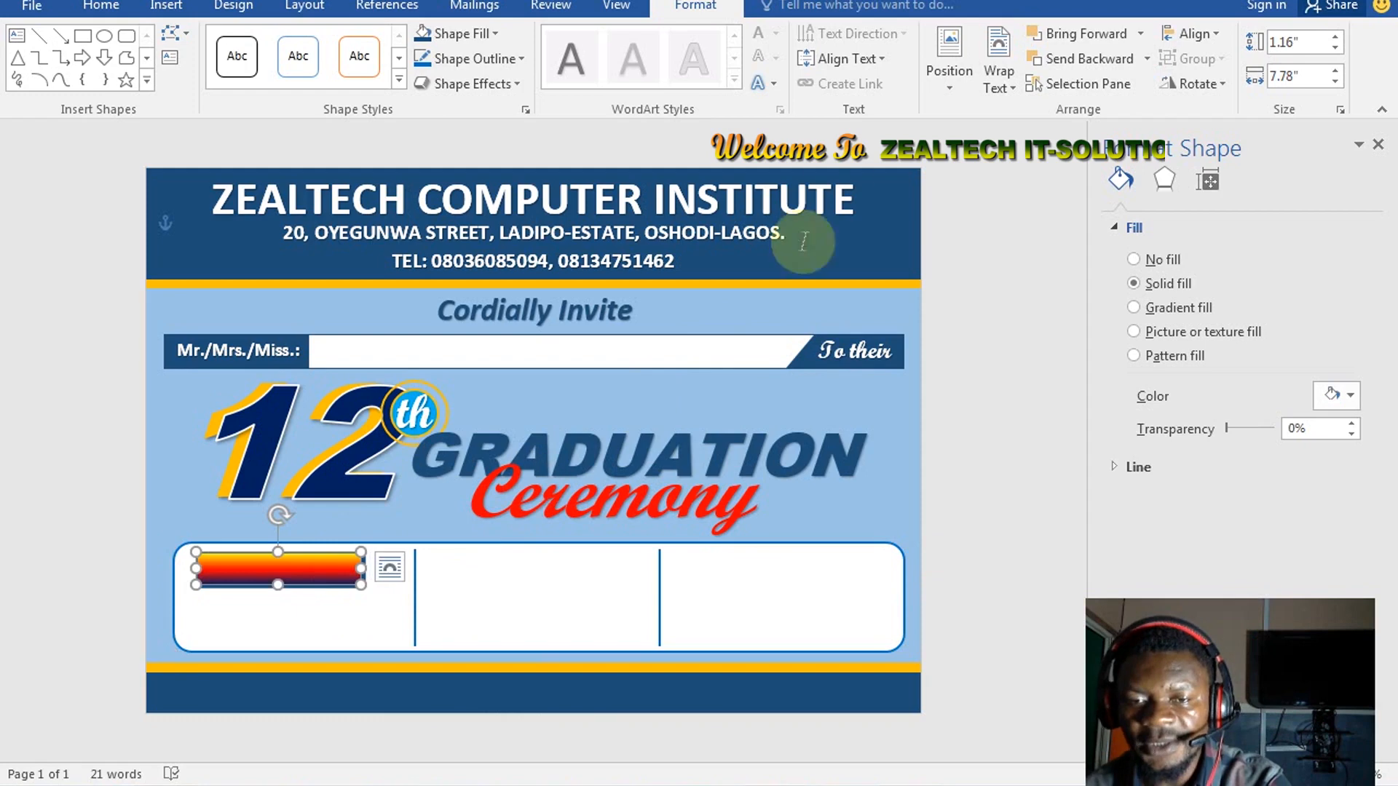
{"action": "left_click", "coordinate": [482, 64]}
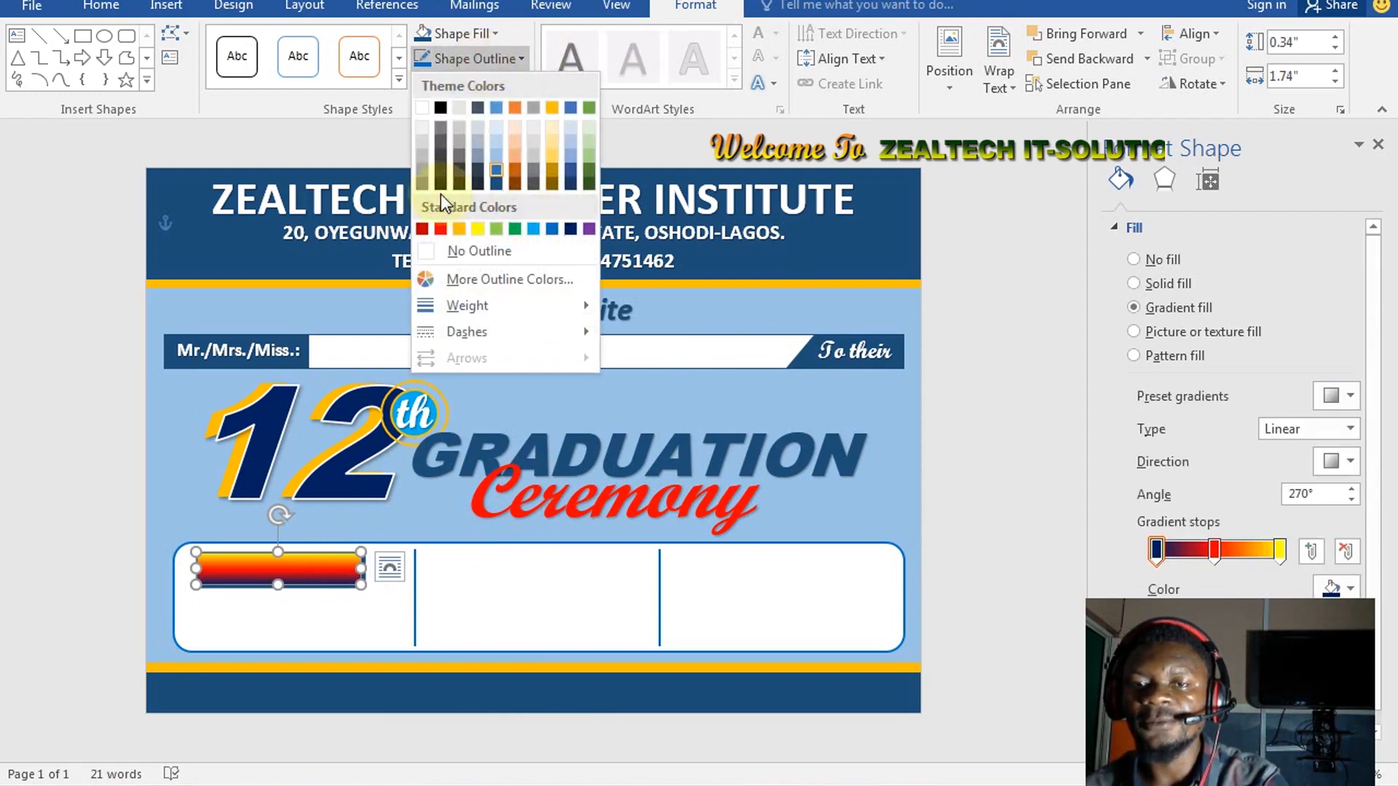
{"action": "left_click", "coordinate": [422, 108]}
{"action": "left_click", "coordinate": [551, 253]}
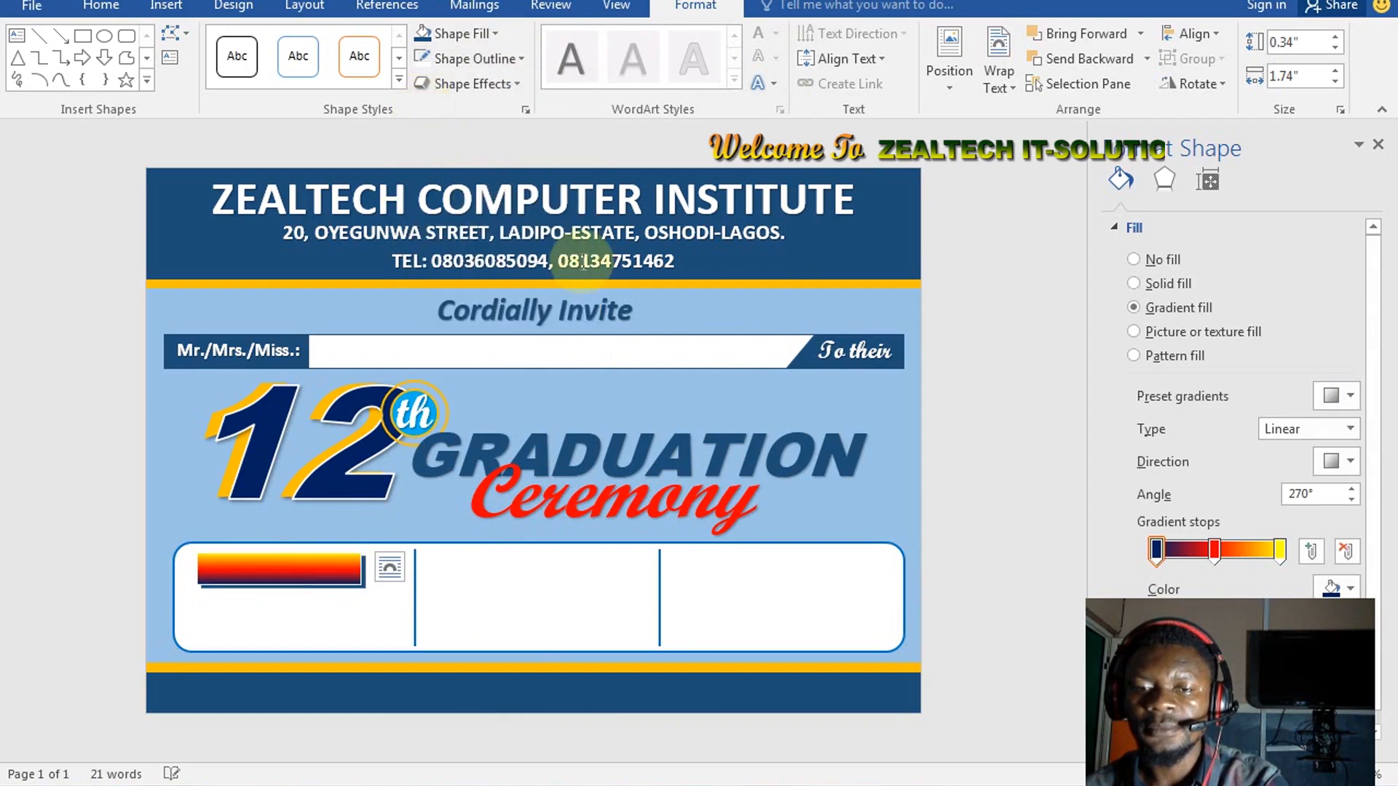
{"action": "left_click", "coordinate": [348, 574]}
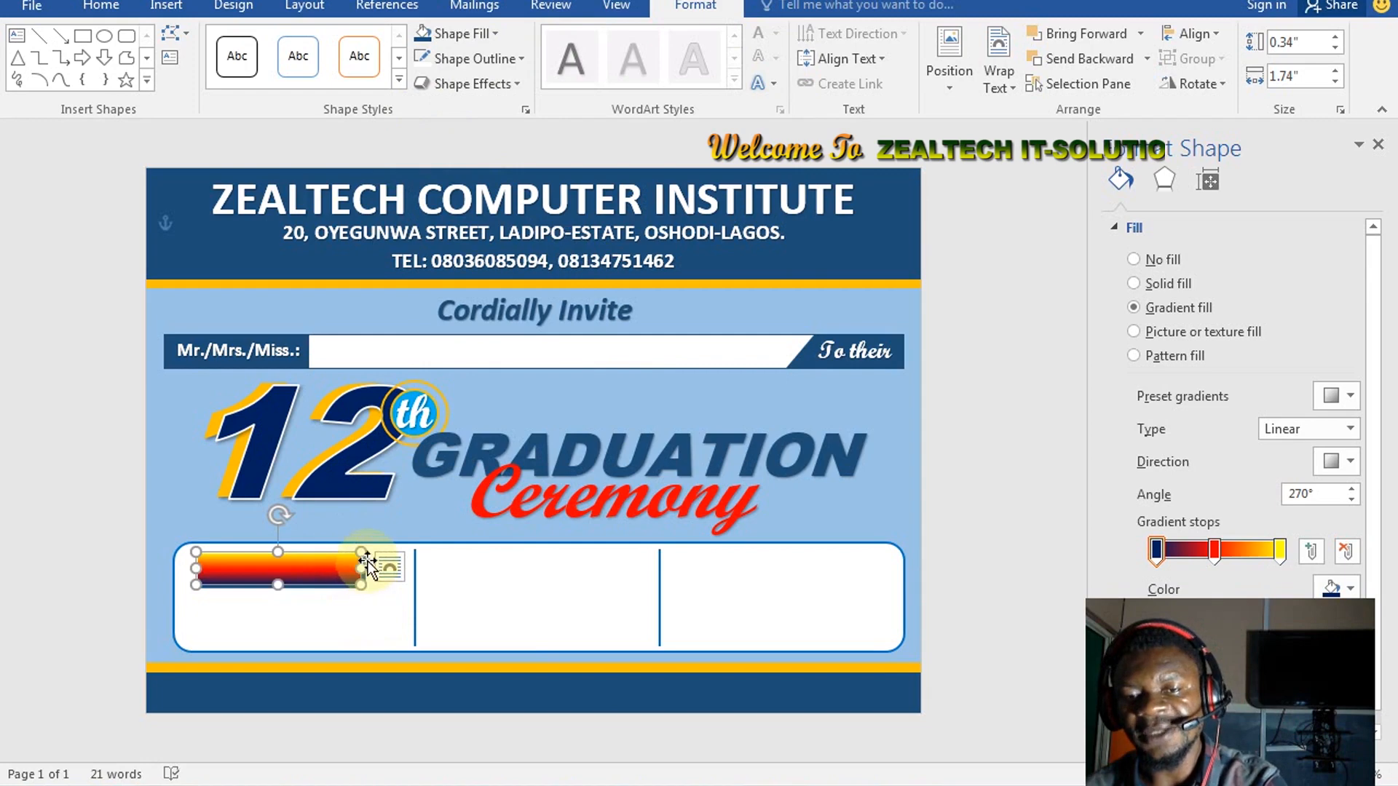
{"action": "left_click", "coordinate": [382, 566], "text": "shift"}
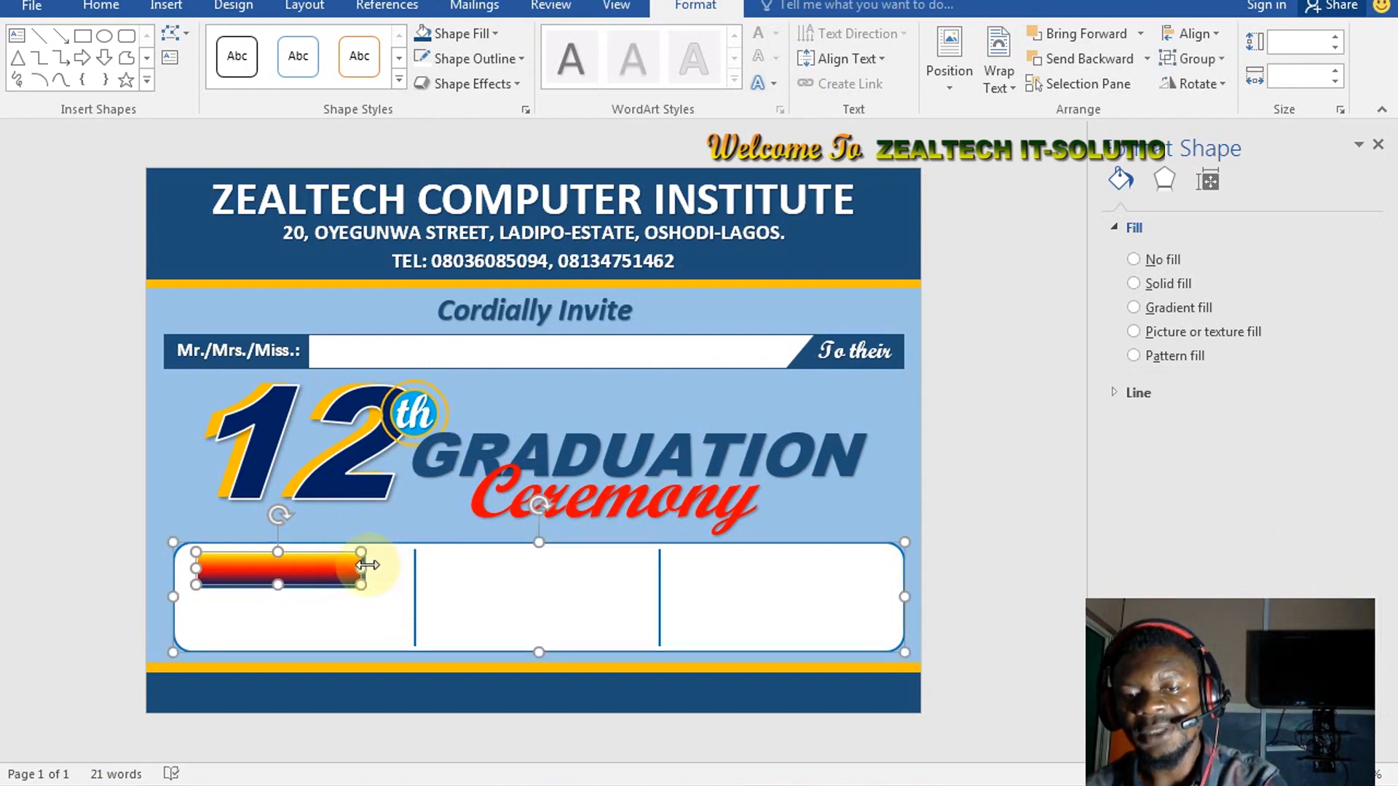
Group the gradient bar with its dark blue backing rectangle into one shape
{"action": "left_click", "coordinate": [447, 526]}
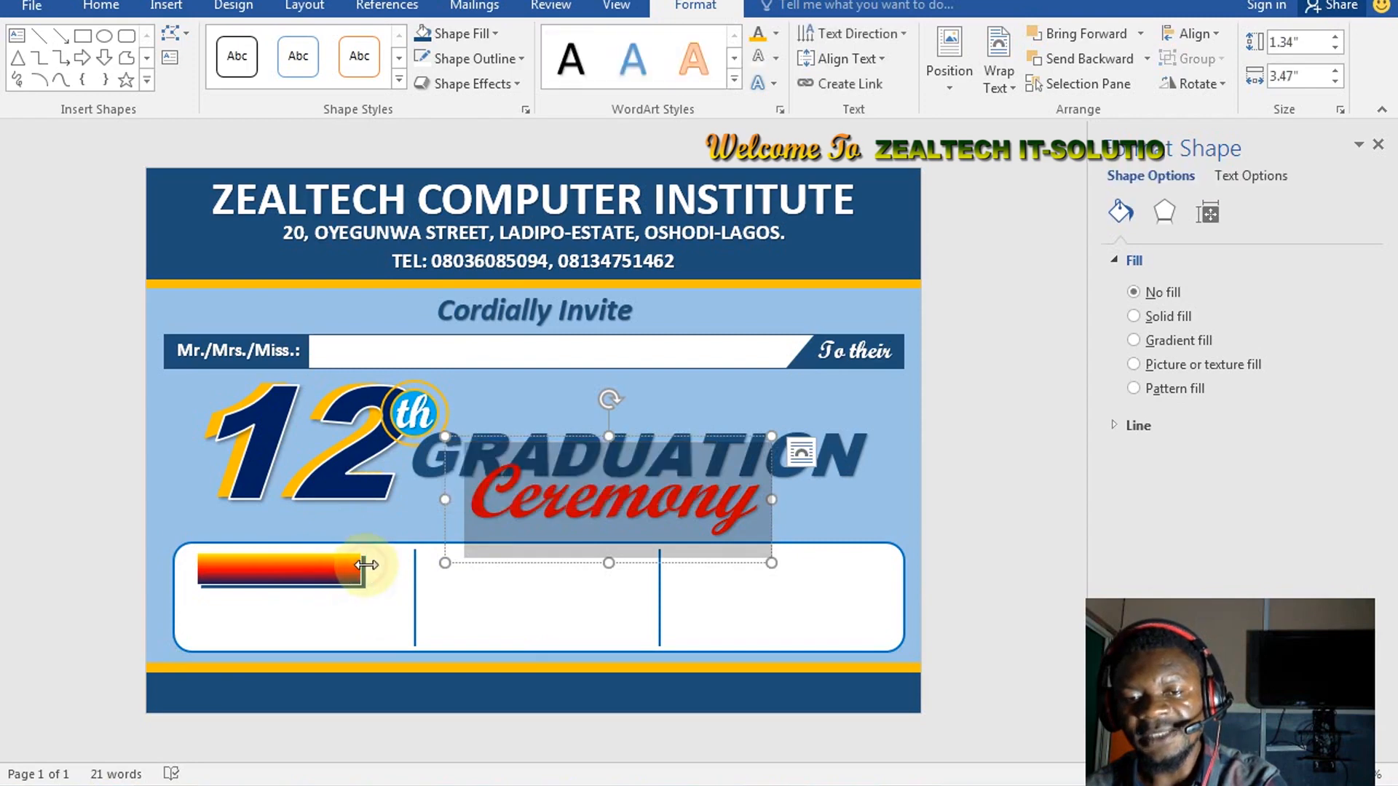
{"action": "left_click", "coordinate": [364, 567]}
{"action": "left_click", "coordinate": [338, 569], "text": "shift"}
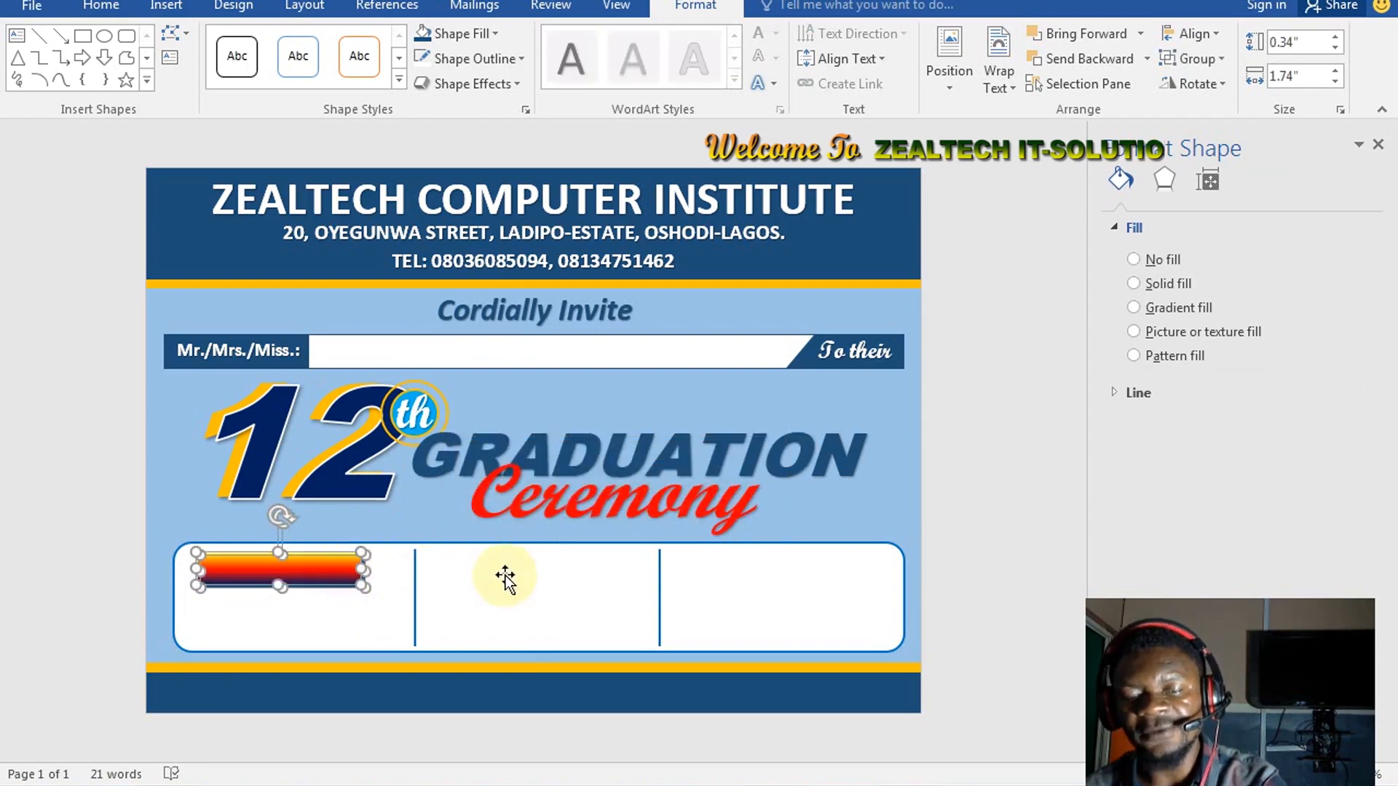
{"action": "key", "text": "ctrl+g"}
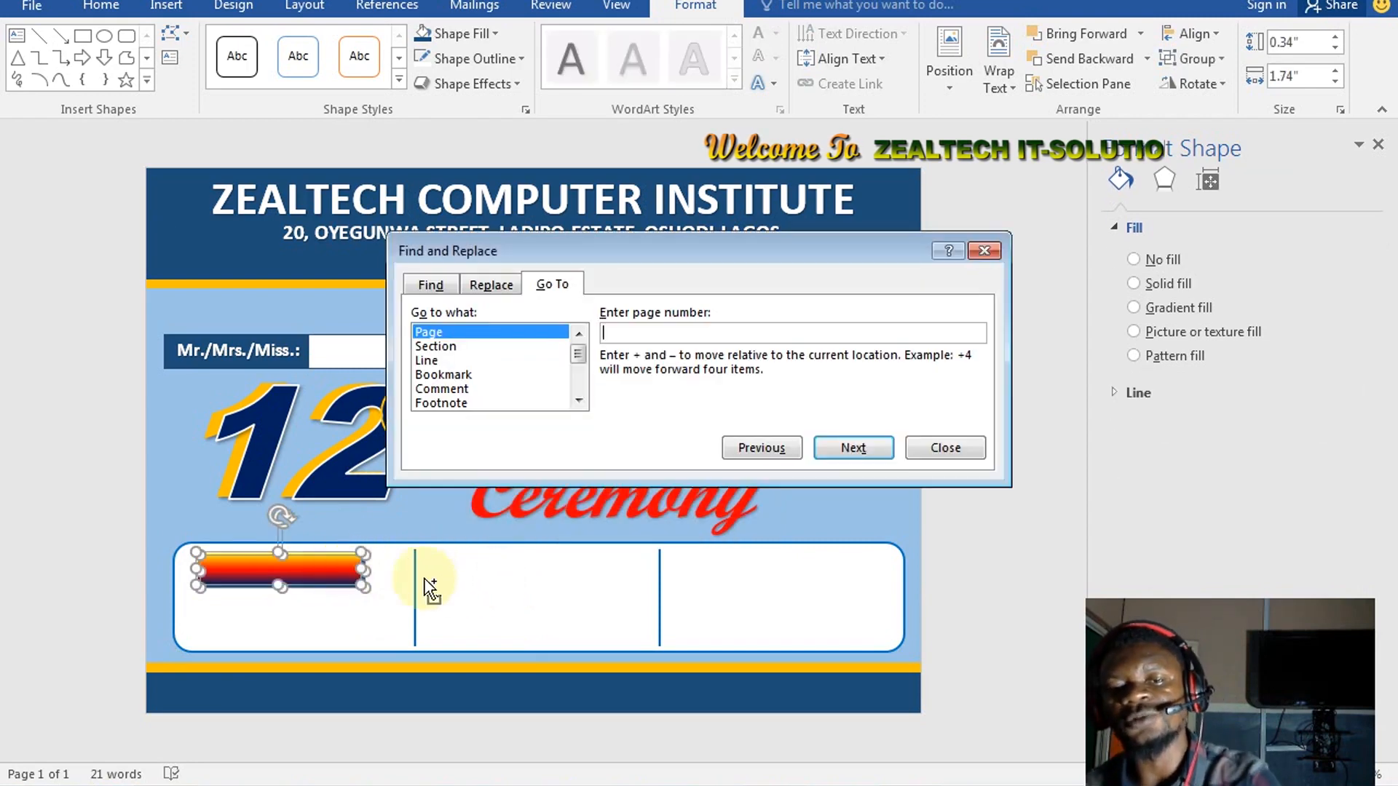
{"action": "left_click", "coordinate": [987, 252]}
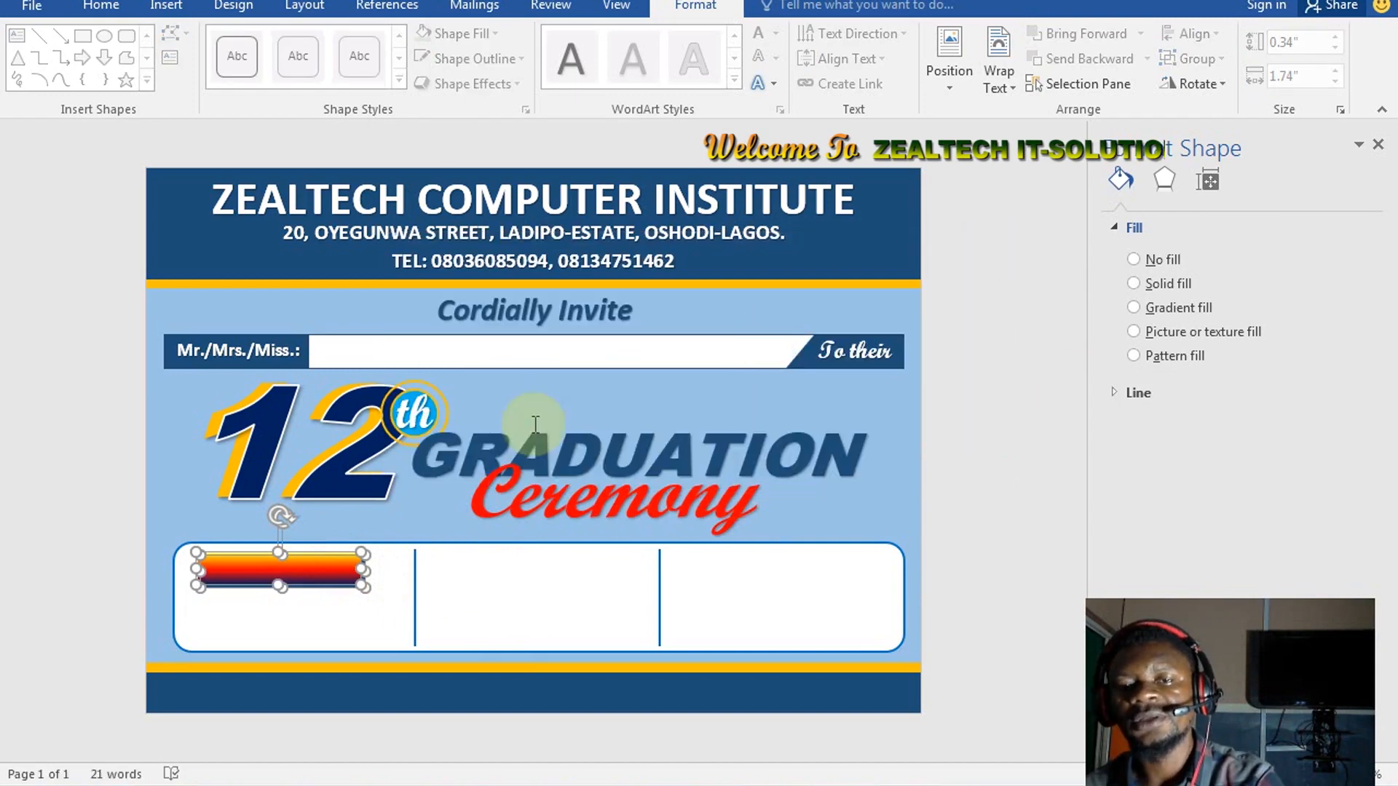
{"action": "left_click", "coordinate": [1194, 60]}
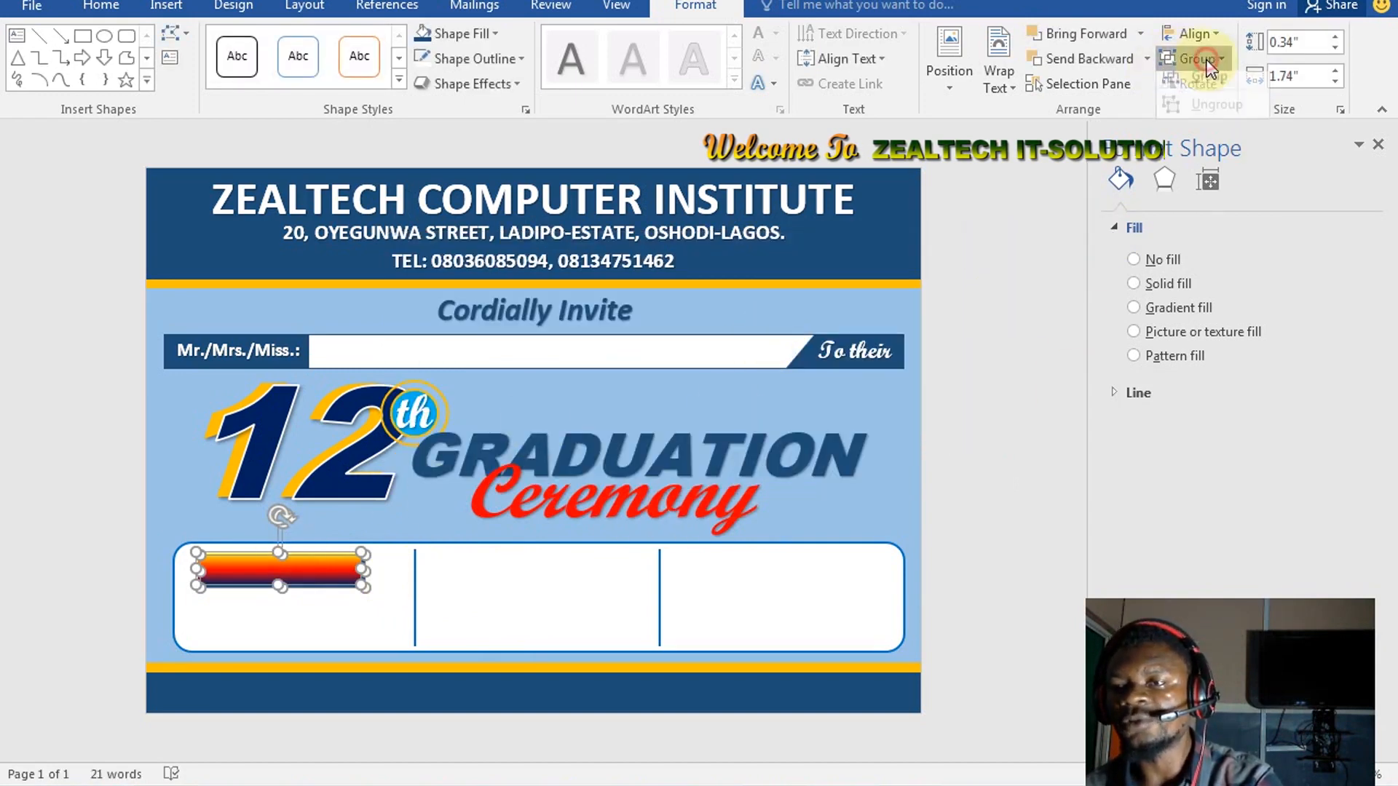
{"action": "left_click", "coordinate": [1207, 84]}
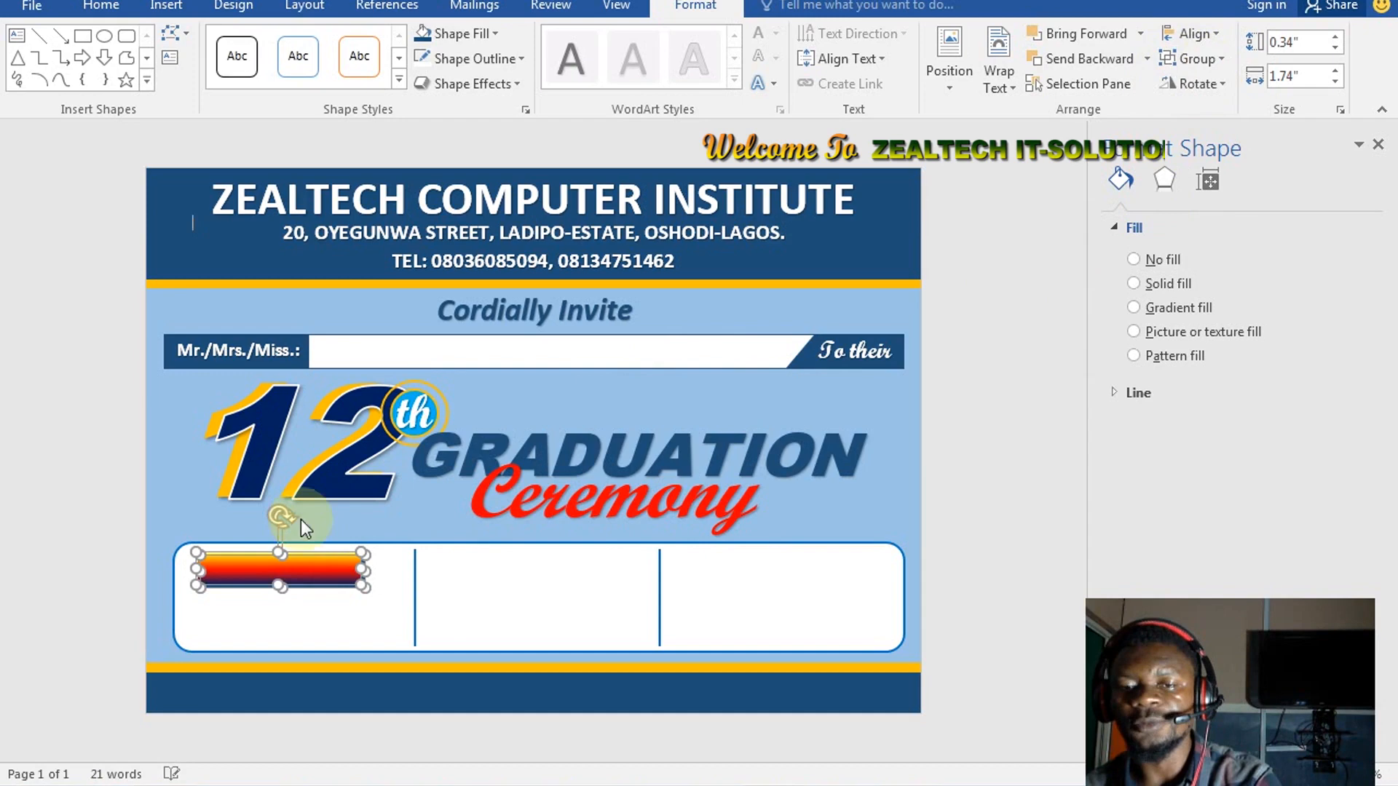
Move the grouped bar to the top of the details box's middle section
{"action": "left_click", "coordinate": [342, 578]}
{"action": "left_click_drag", "start_coordinate": [342, 573], "coordinate": [434, 557]}
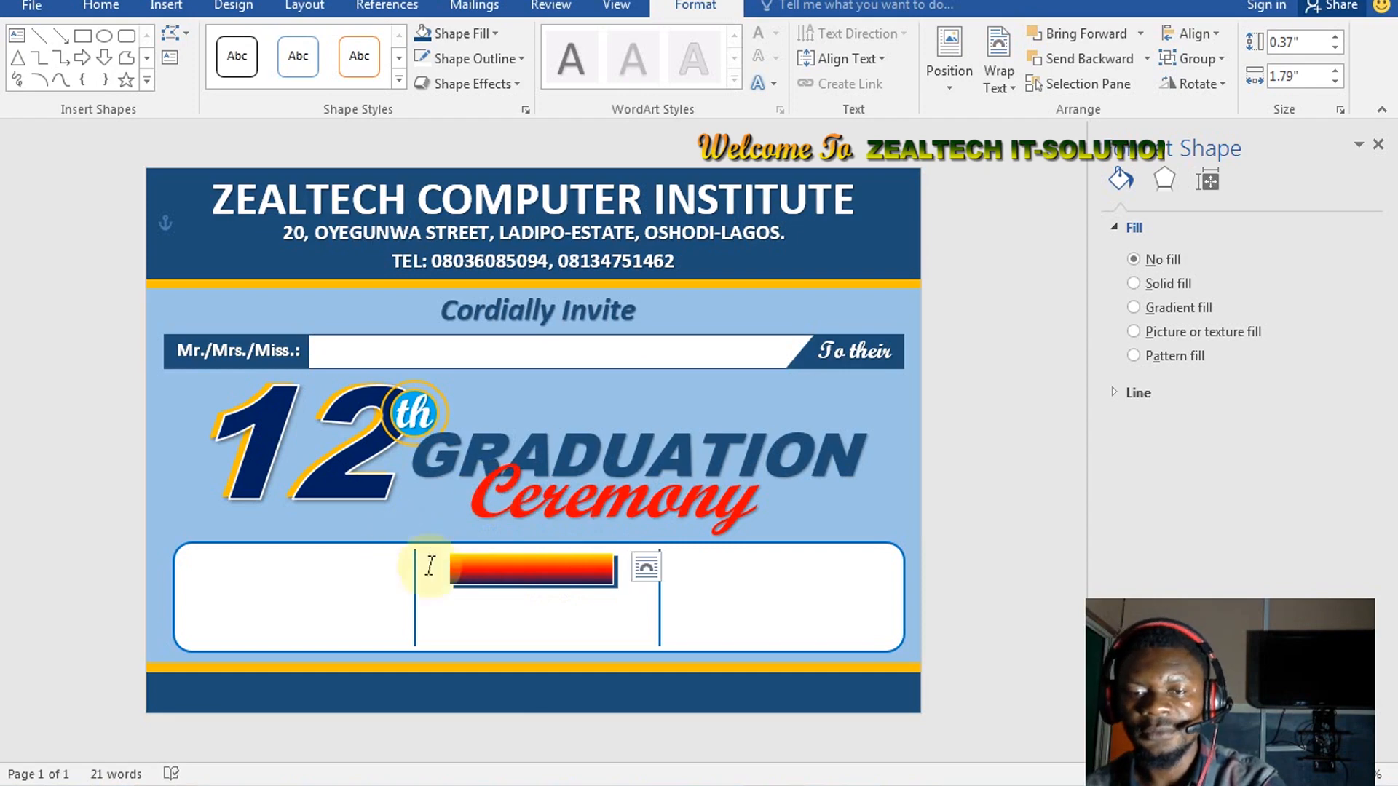
{"action": "left_click", "coordinate": [541, 553]}
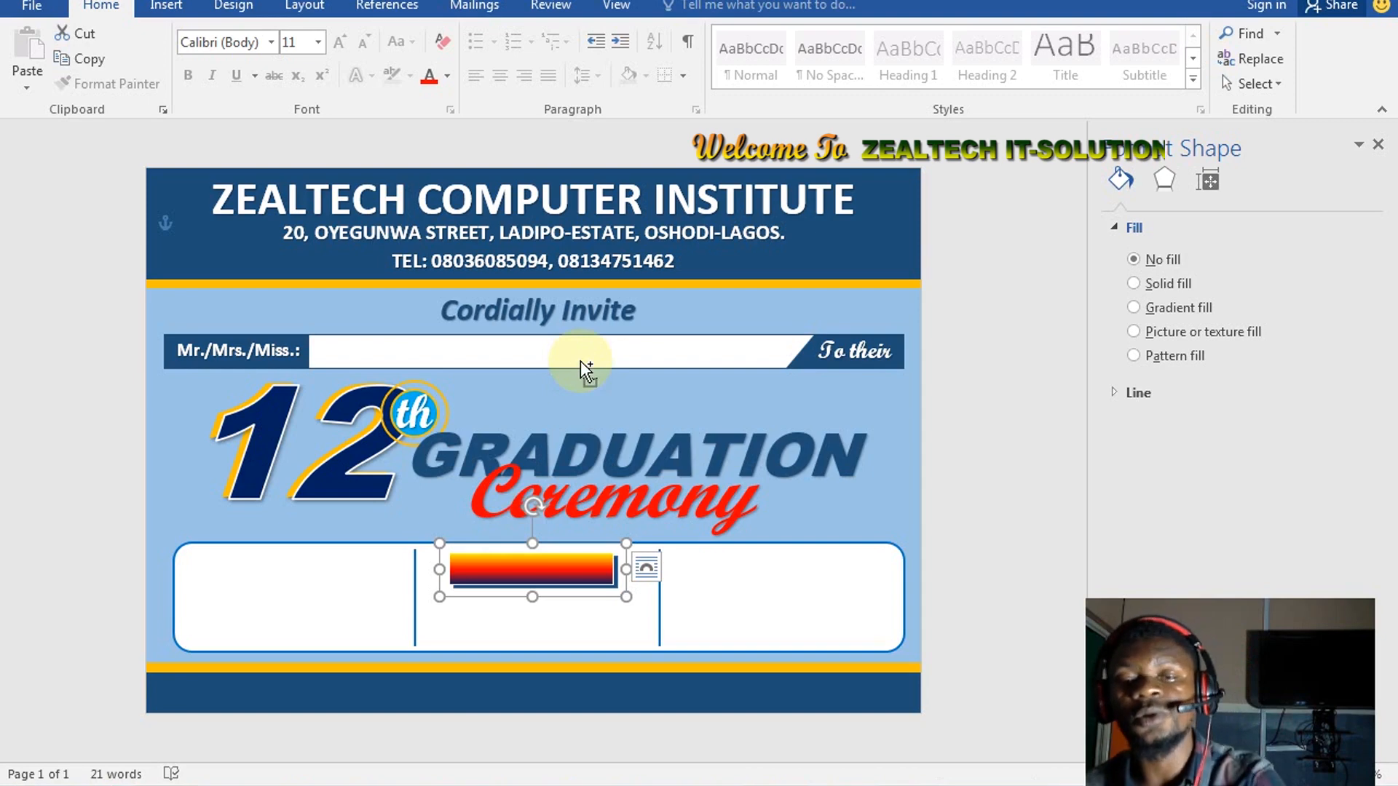
Undo the move and place a duplicate of the gradient bar in the middle section
{"action": "key", "text": "ctrl+z"}
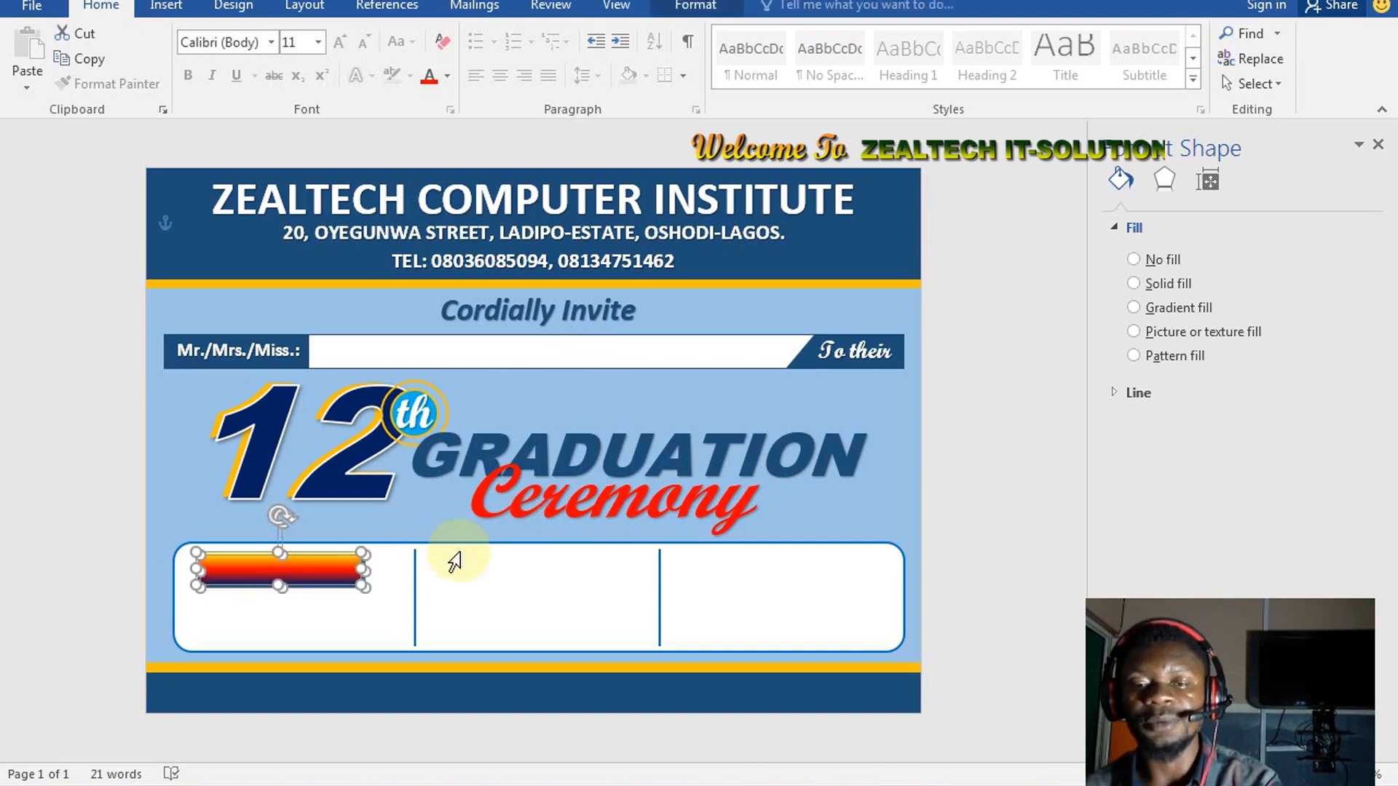
{"action": "left_click", "coordinate": [336, 569]}
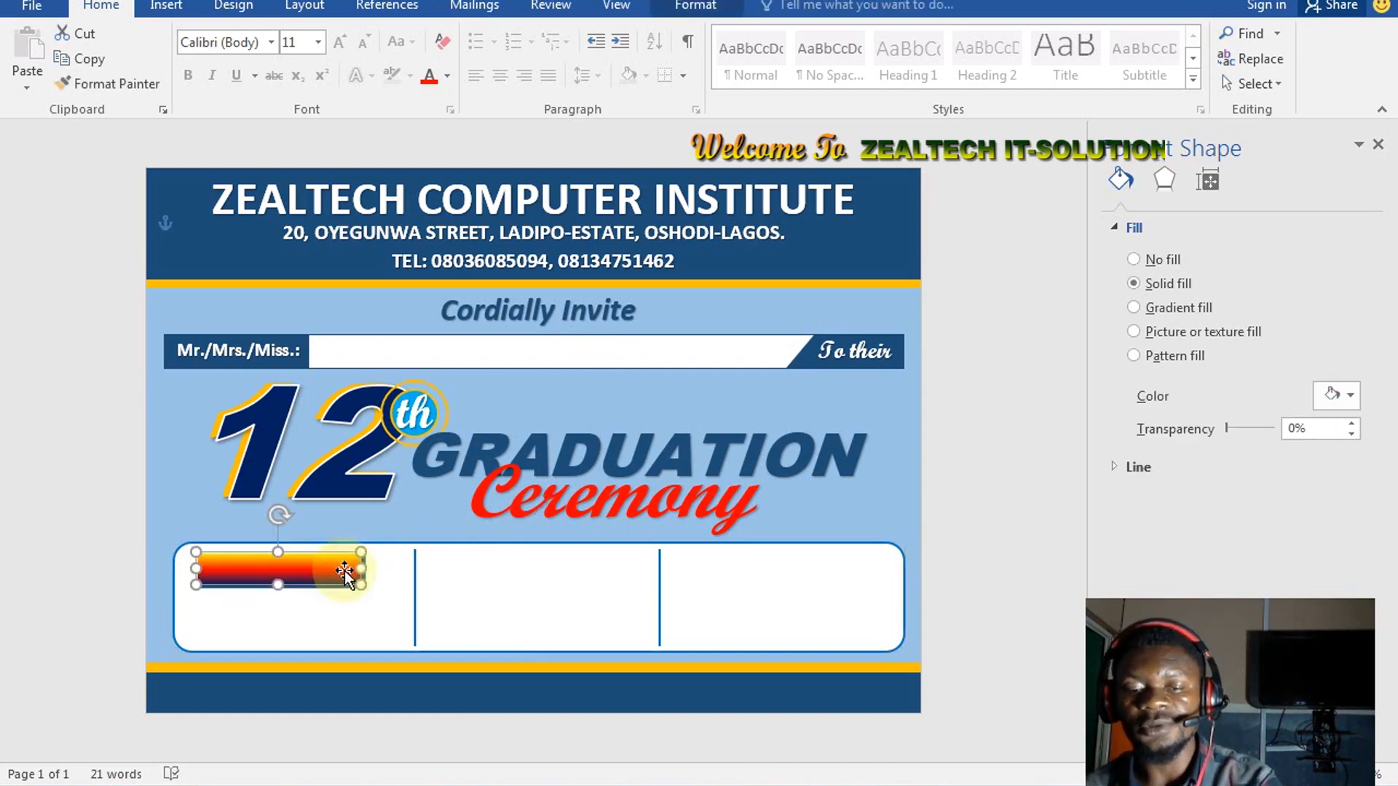
{"action": "key", "text": "ctrl+d"}
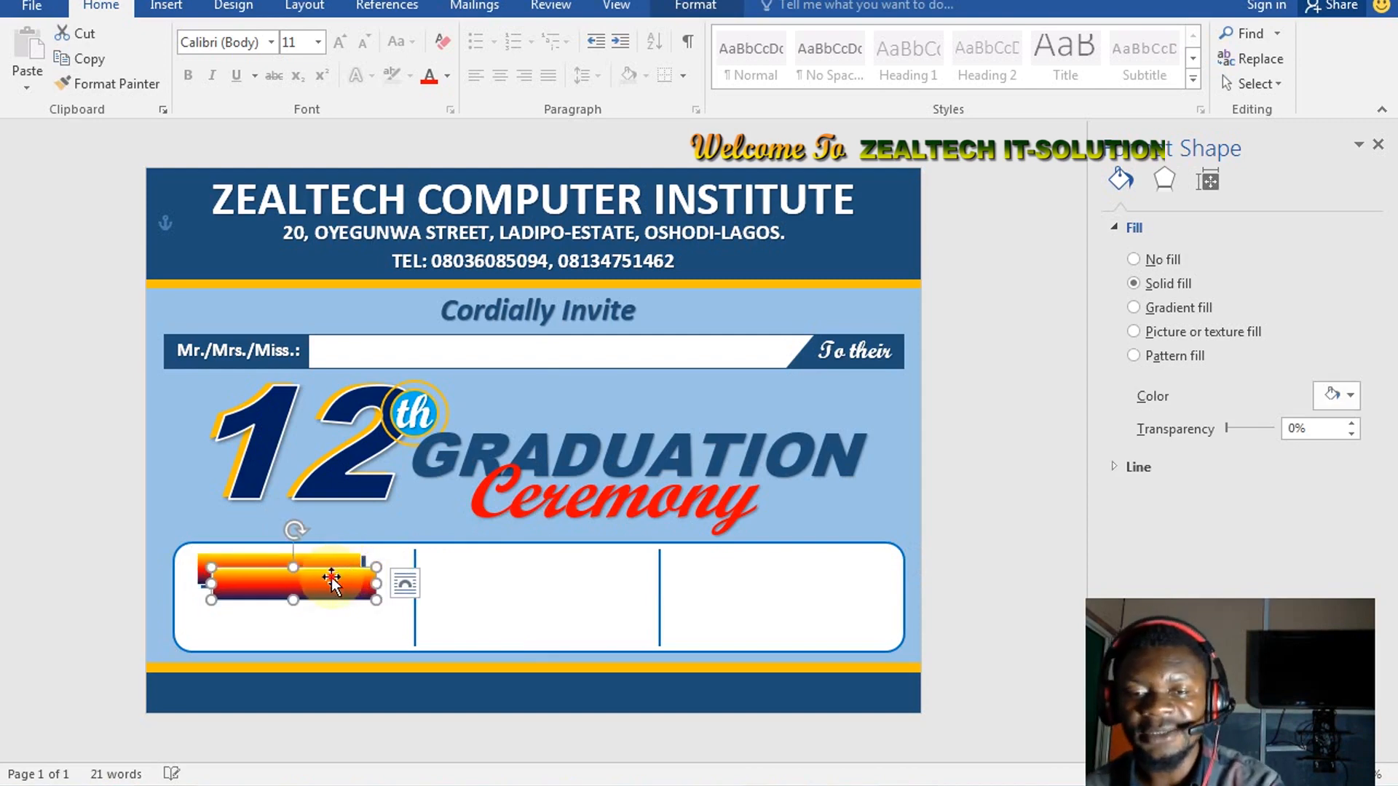
{"action": "left_click_drag", "start_coordinate": [331, 579], "coordinate": [545, 564]}
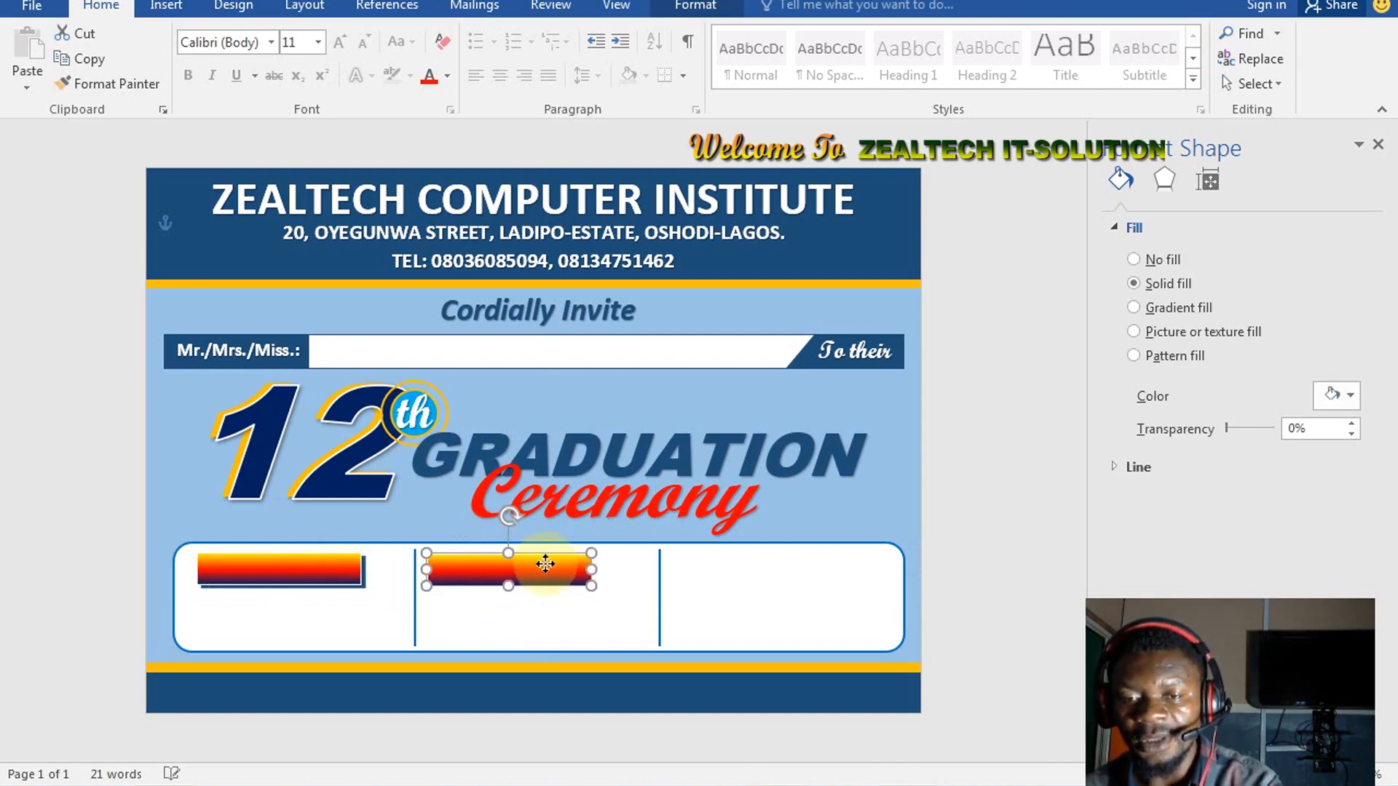
{"action": "key", "text": "Right"}
{"action": "key", "text": "Right"}
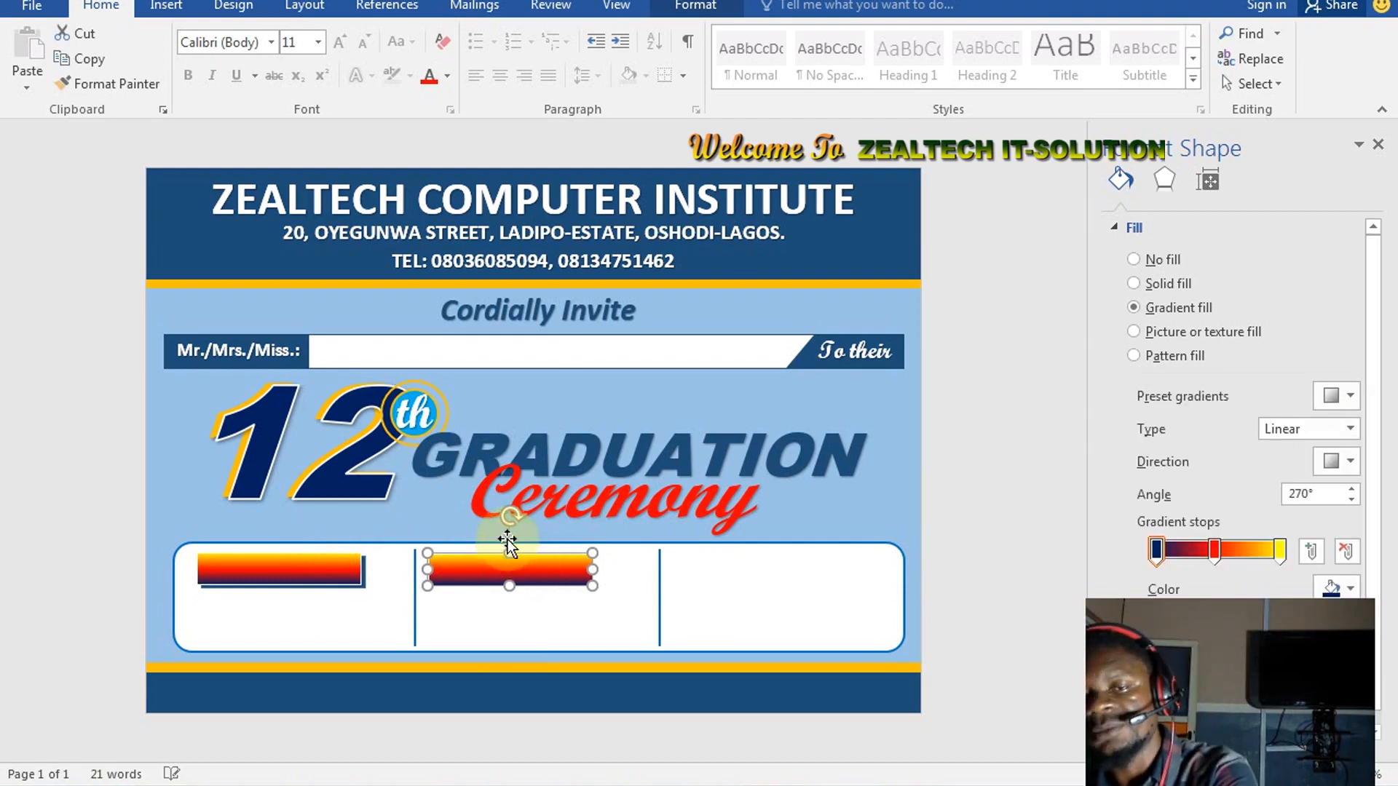
{"action": "key", "text": "Right"}
{"action": "key", "text": "Right"}
{"action": "key", "text": "Right"}
{"action": "key", "text": "Right"}
{"action": "key", "text": "Right"}
{"action": "key", "text": "Right"}
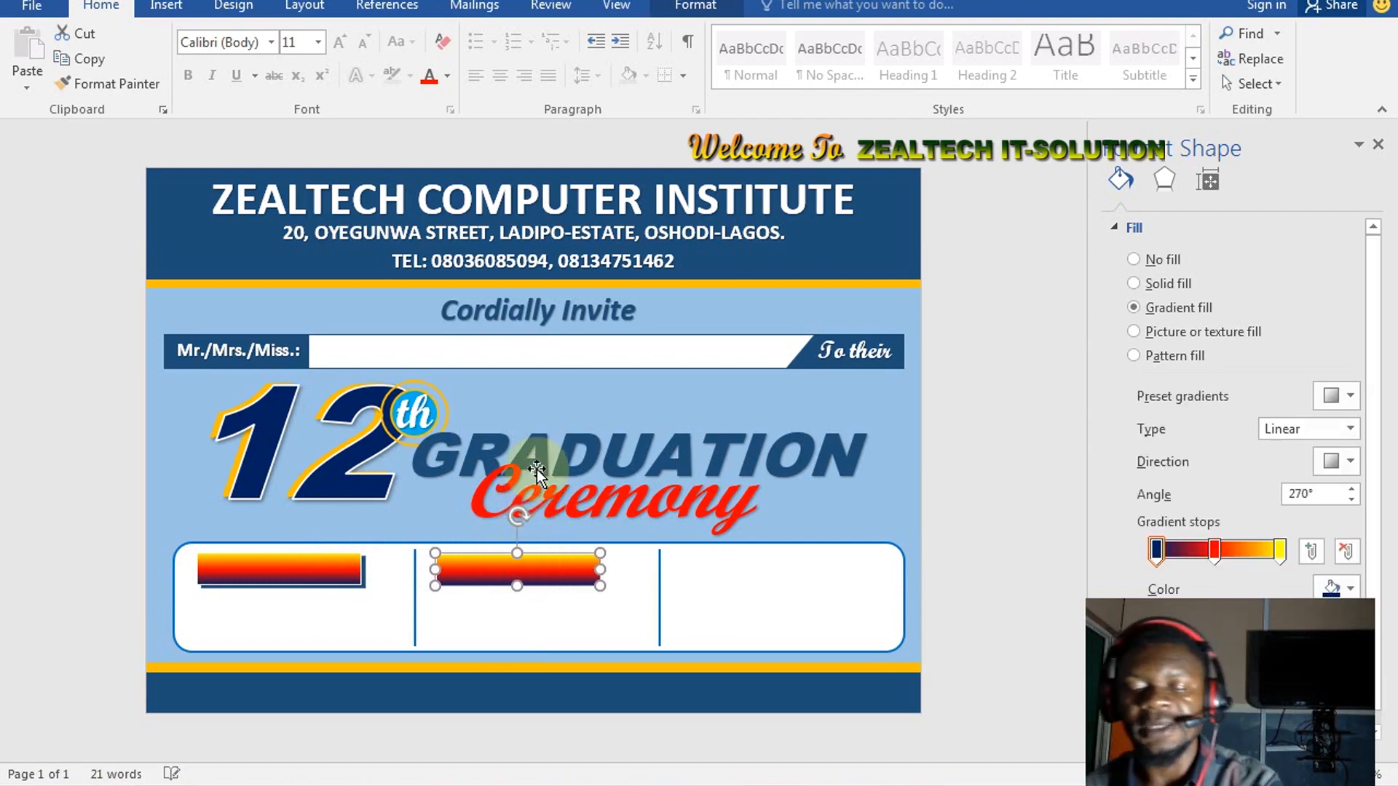
{"action": "key", "text": "Right"}
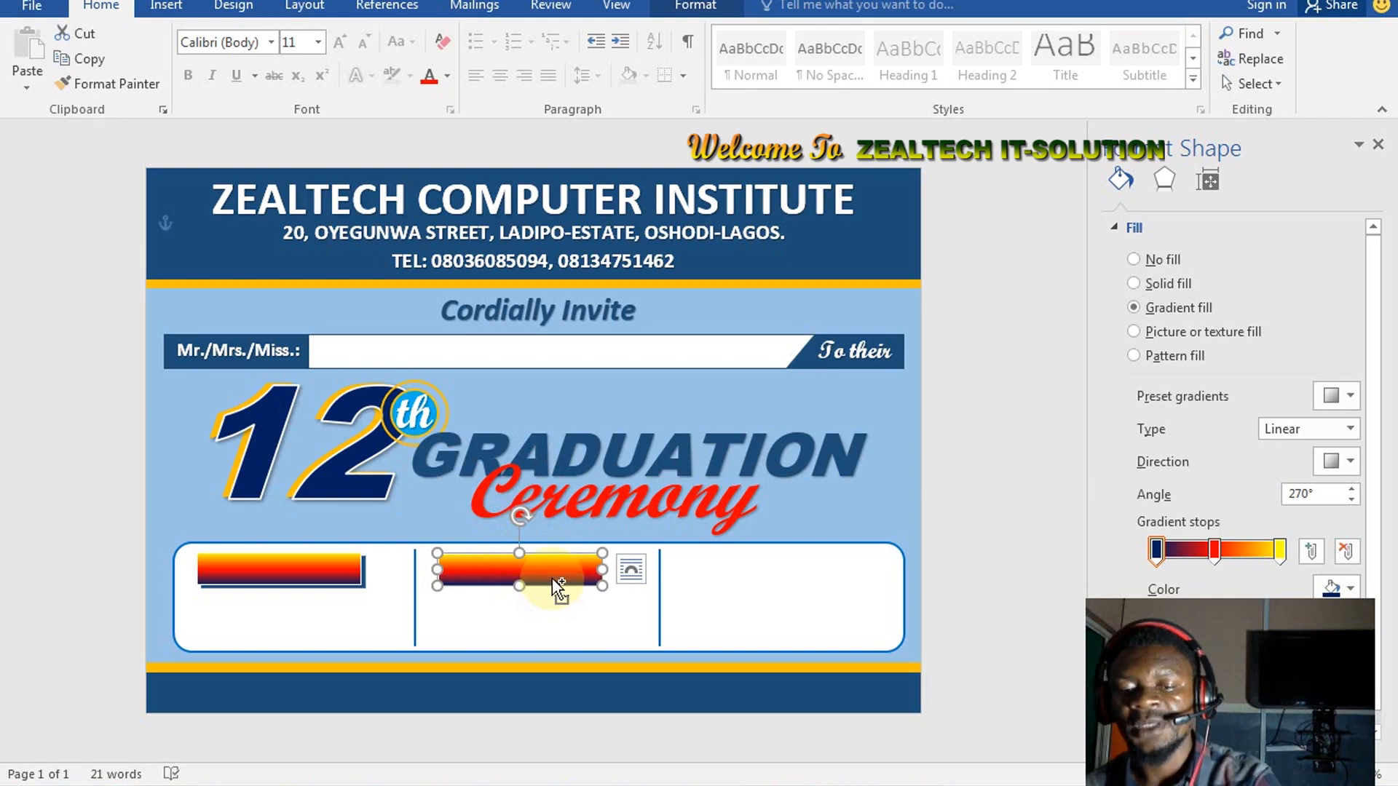
Place another gradient bar copy at the top of the right section
{"action": "left_click_drag", "start_coordinate": [554, 580], "coordinate": [768, 561]}
{"action": "key", "text": "Right"}
{"action": "key", "text": "Right"}
{"action": "key", "text": "Right"}
{"action": "key", "text": "Right"}
{"action": "key", "text": "Right"}
{"action": "key", "text": "Right"}
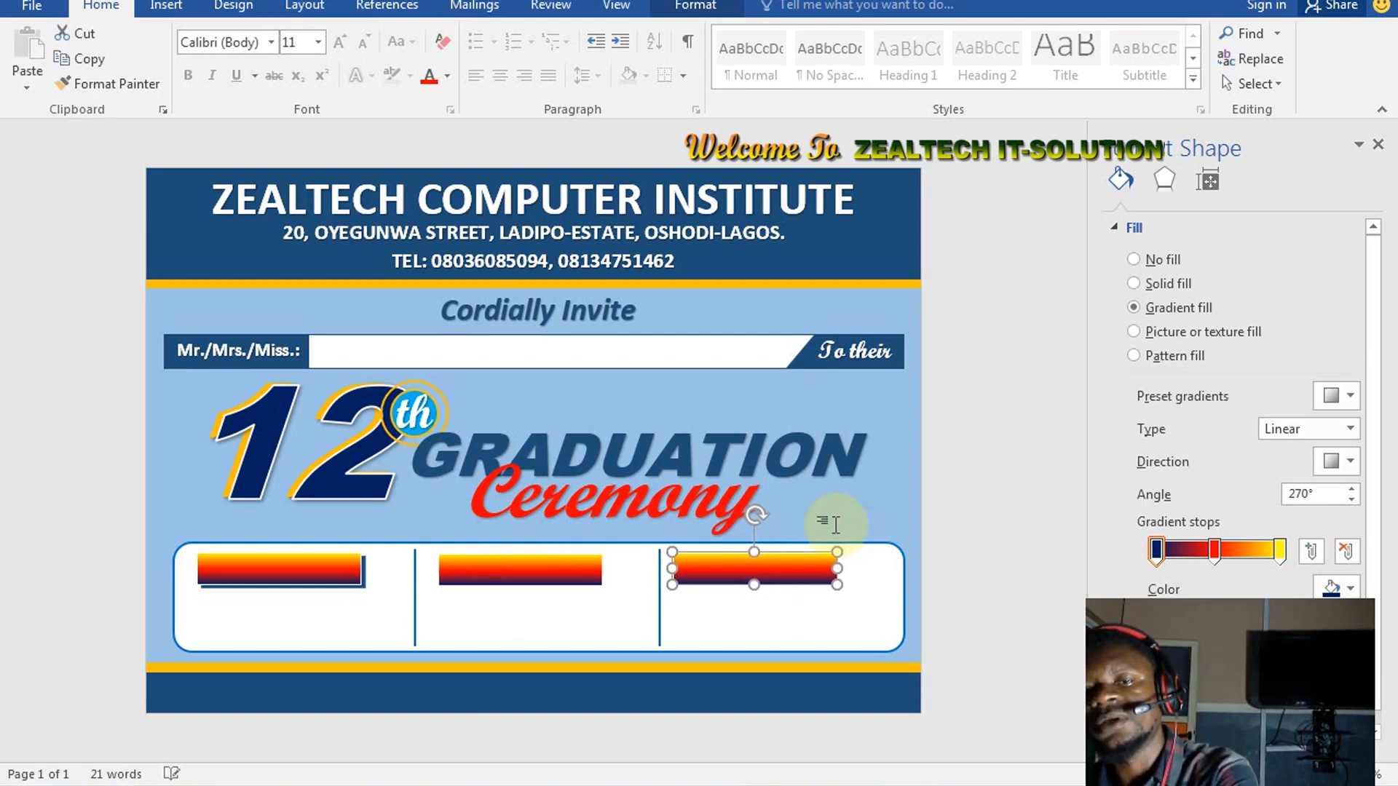
{"action": "key", "text": "Right"}
{"action": "key", "text": "Right"}
{"action": "key", "text": "Right"}
{"action": "key", "text": "Right"}
{"action": "key", "text": "Right"}
{"action": "key", "text": "Right"}
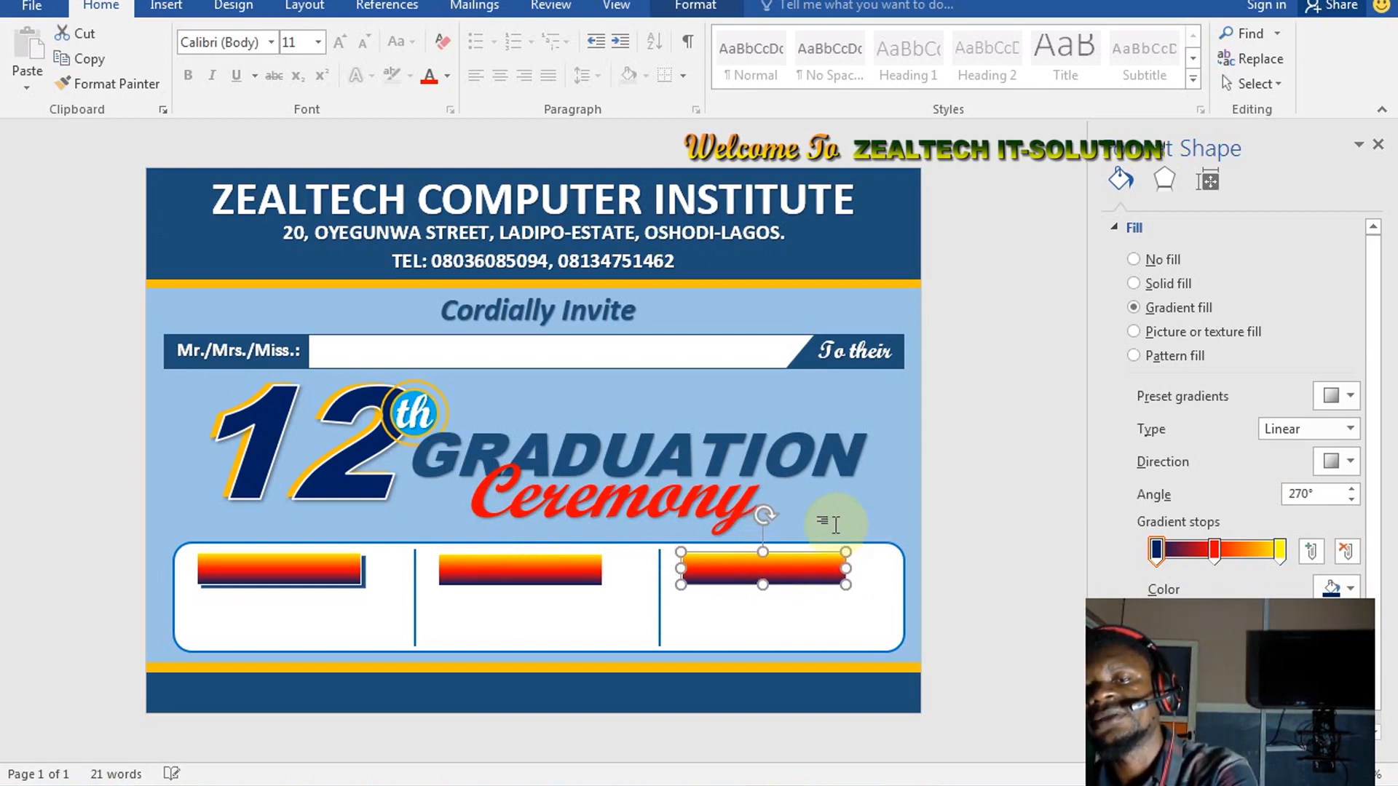
{"action": "left_click", "coordinate": [727, 565]}
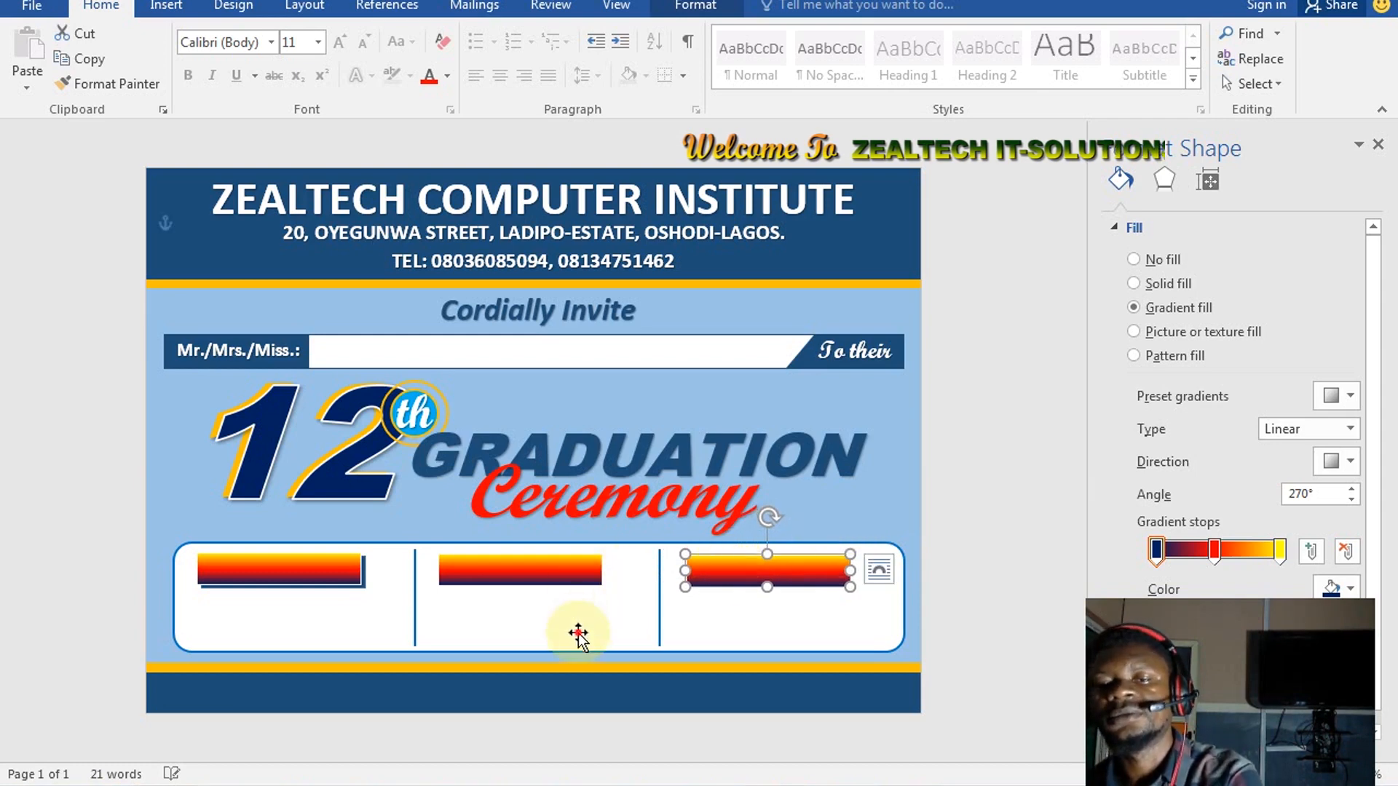
{"action": "left_click", "coordinate": [597, 614]}
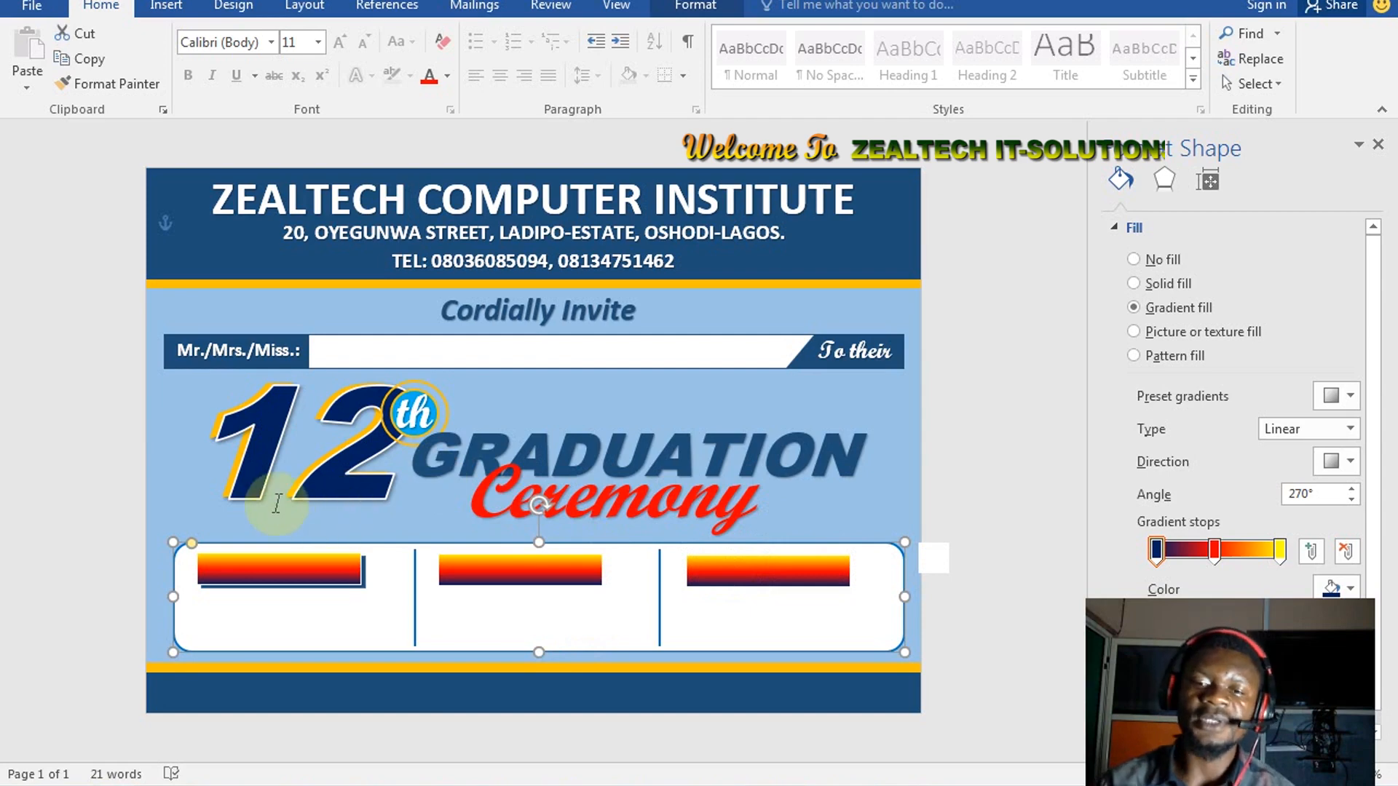
{"action": "left_click", "coordinate": [166, 7]}
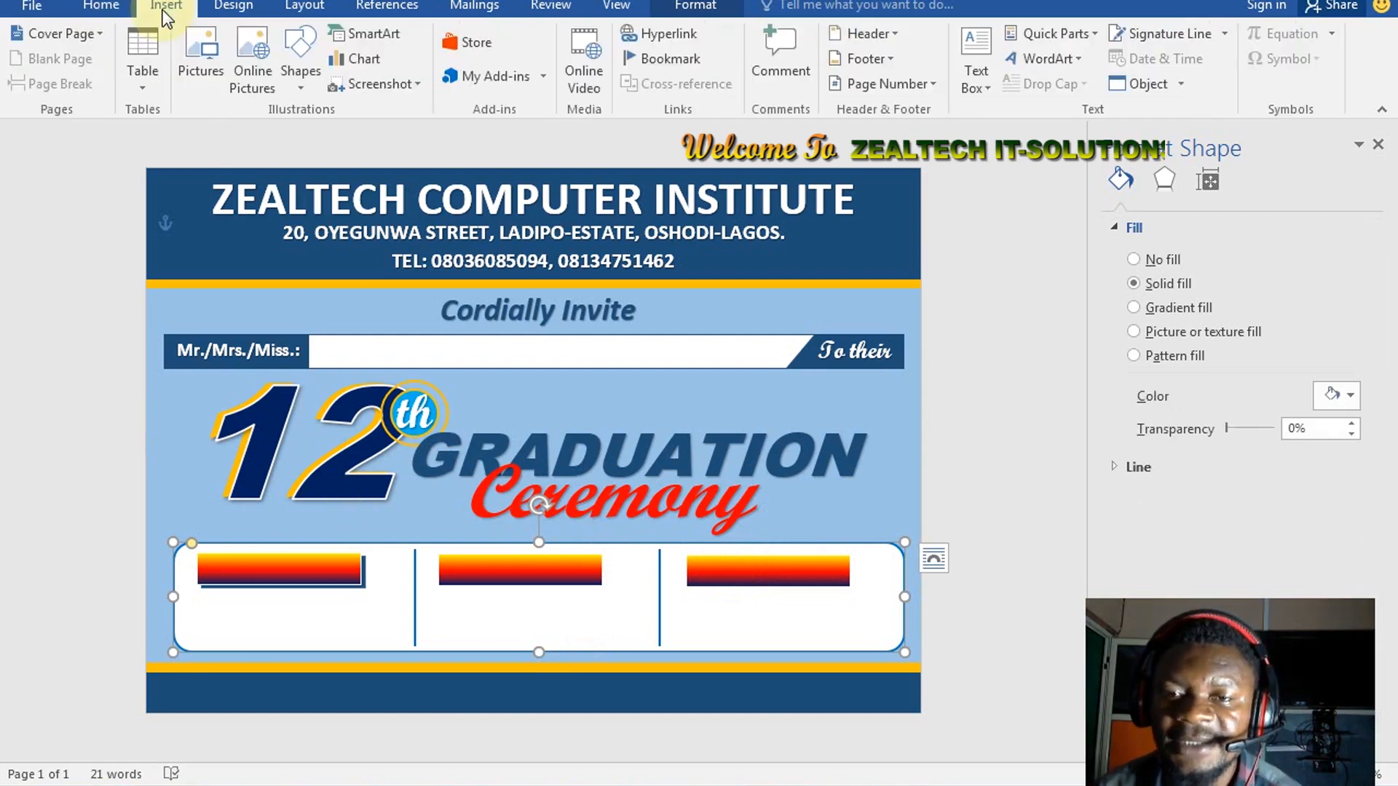
Insert a first-style WordArt label reading 'VENUE:' in a smaller, bold font
{"action": "left_click", "coordinate": [1018, 64]}
{"action": "left_click", "coordinate": [1035, 107]}
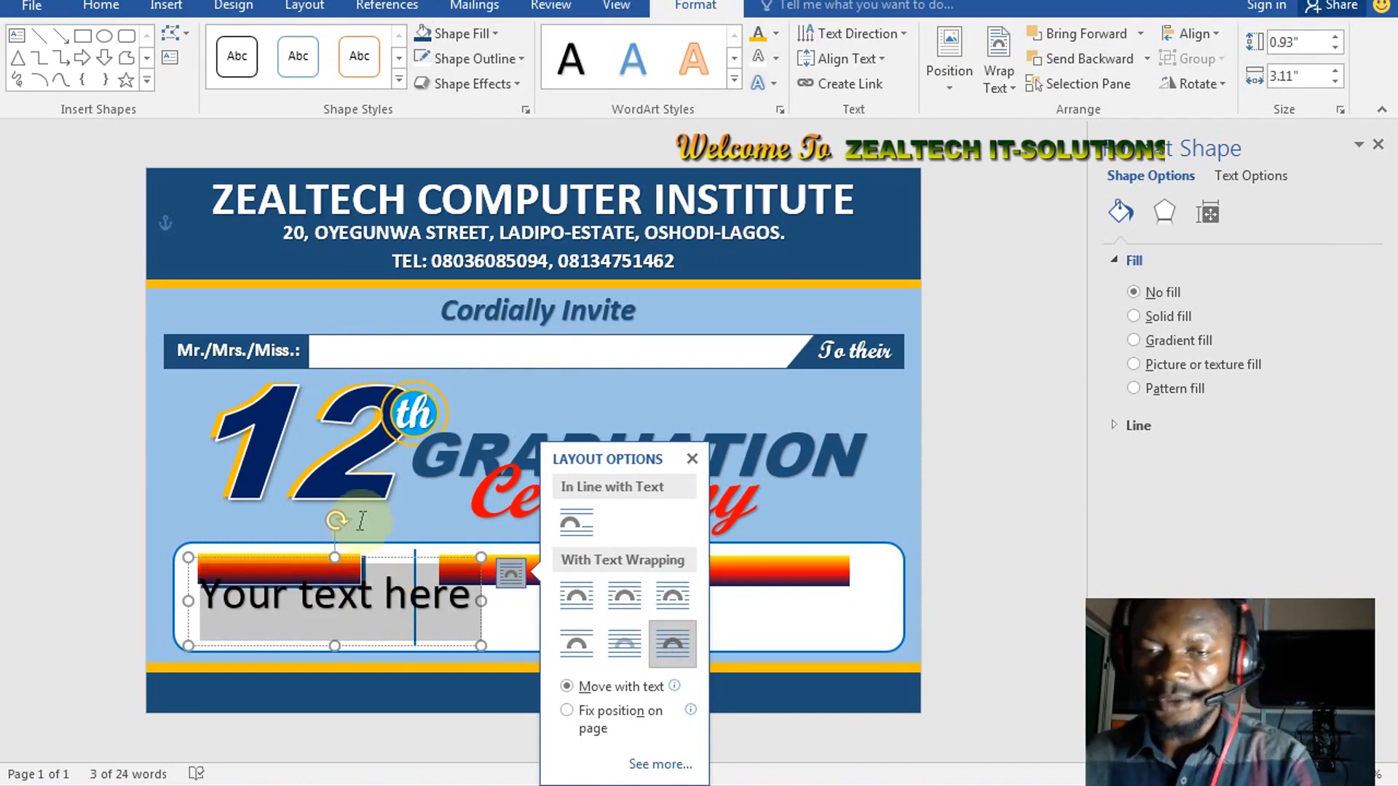
{"action": "left_click", "coordinate": [356, 609]}
{"action": "left_click", "coordinate": [391, 600]}
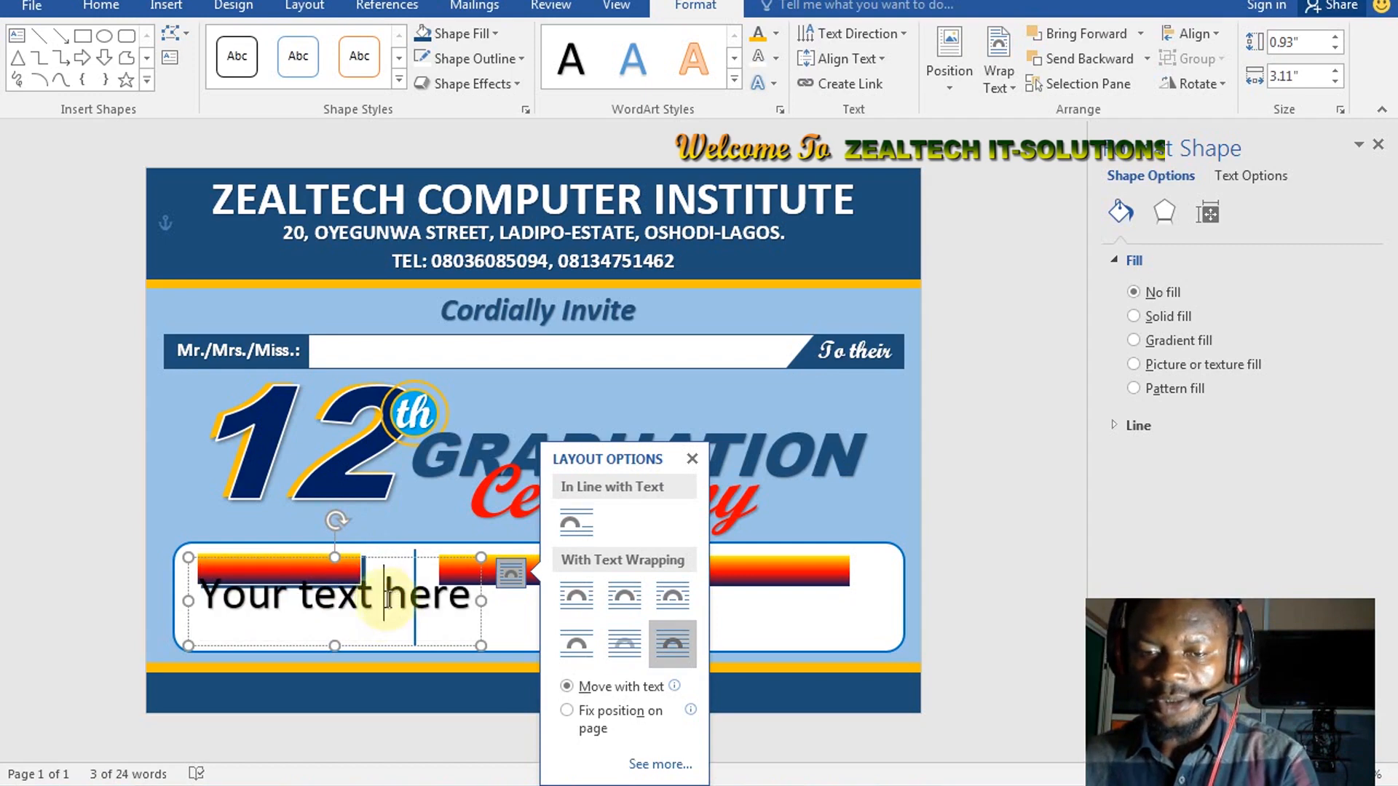
{"action": "key", "text": "ctrl+a"}
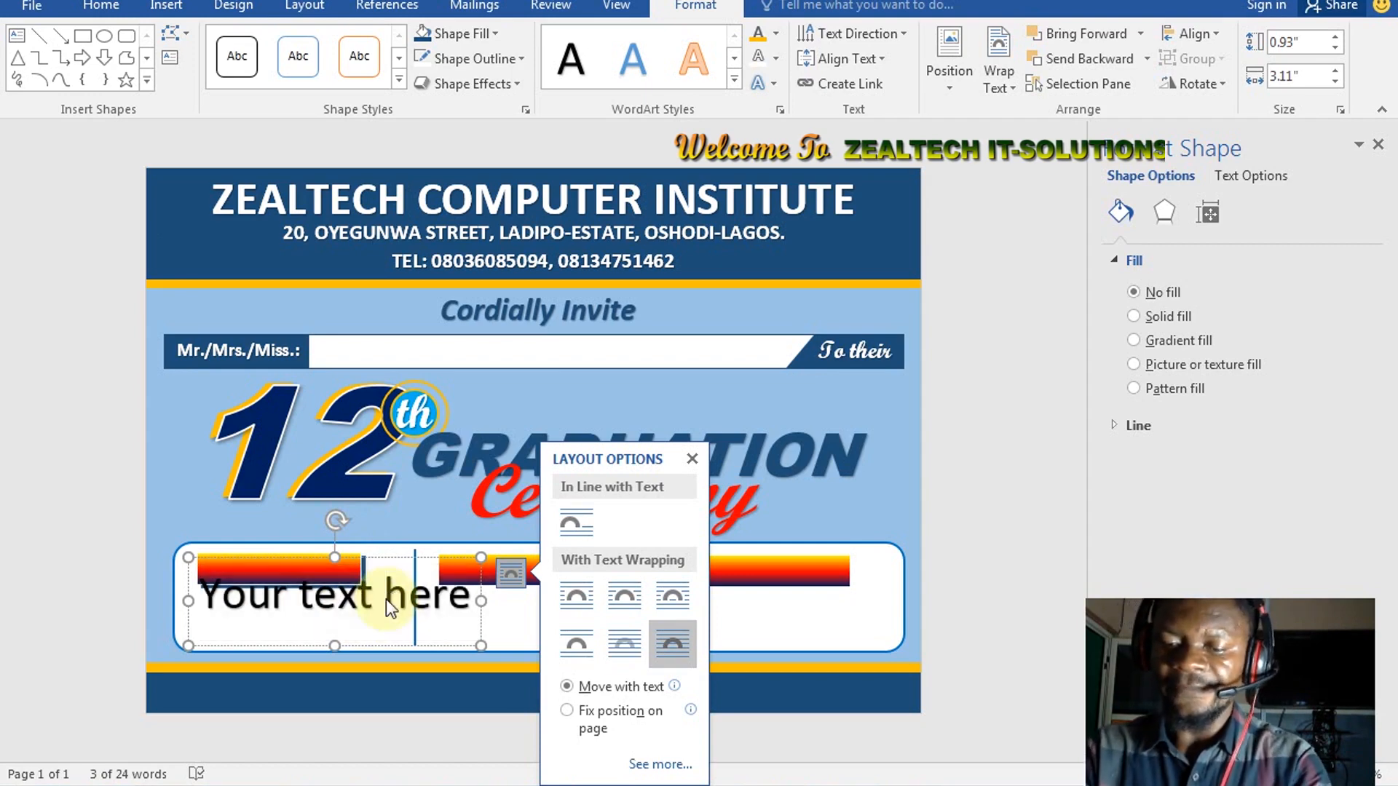
{"action": "key", "text": "BackSpace"}
{"action": "type", "text": "VE"}
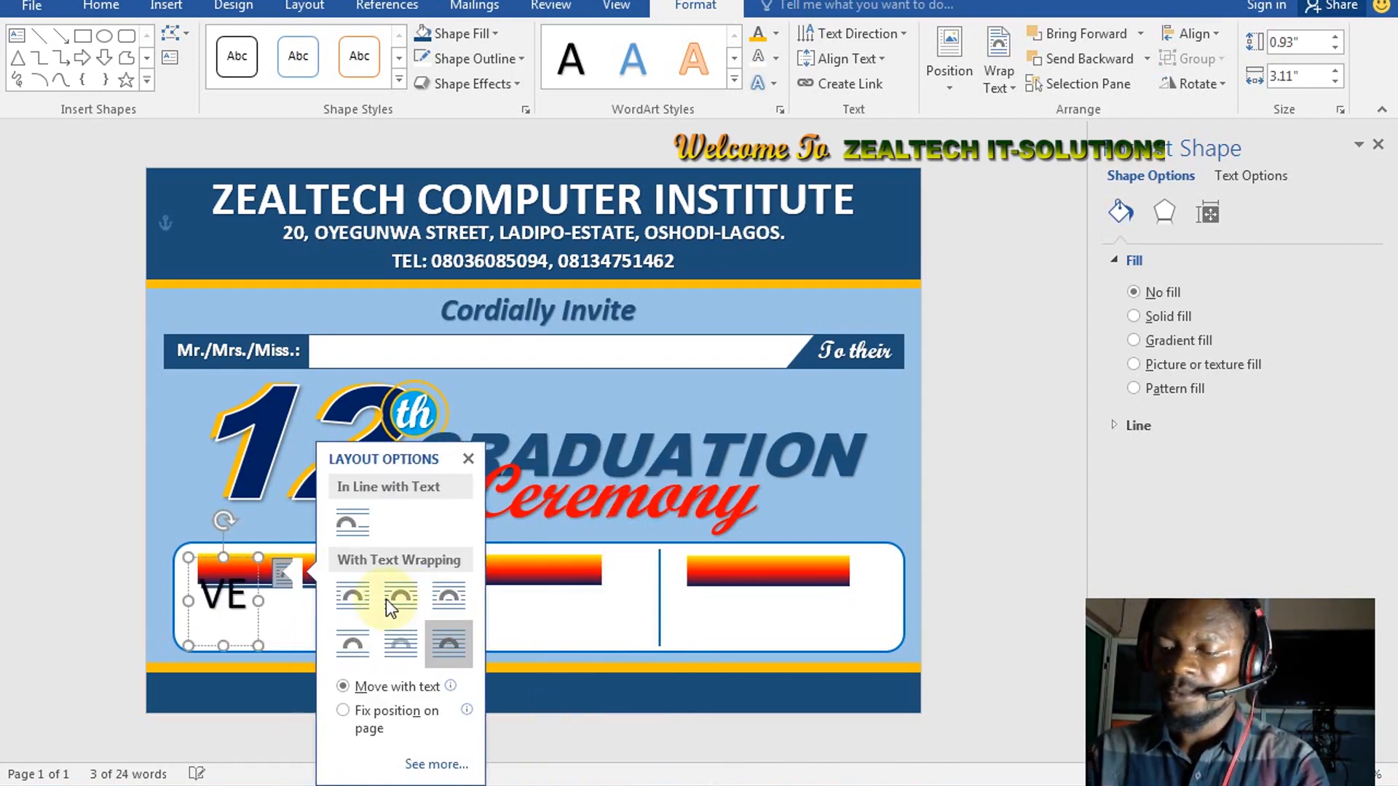
{"action": "type", "text": "NUE:"}
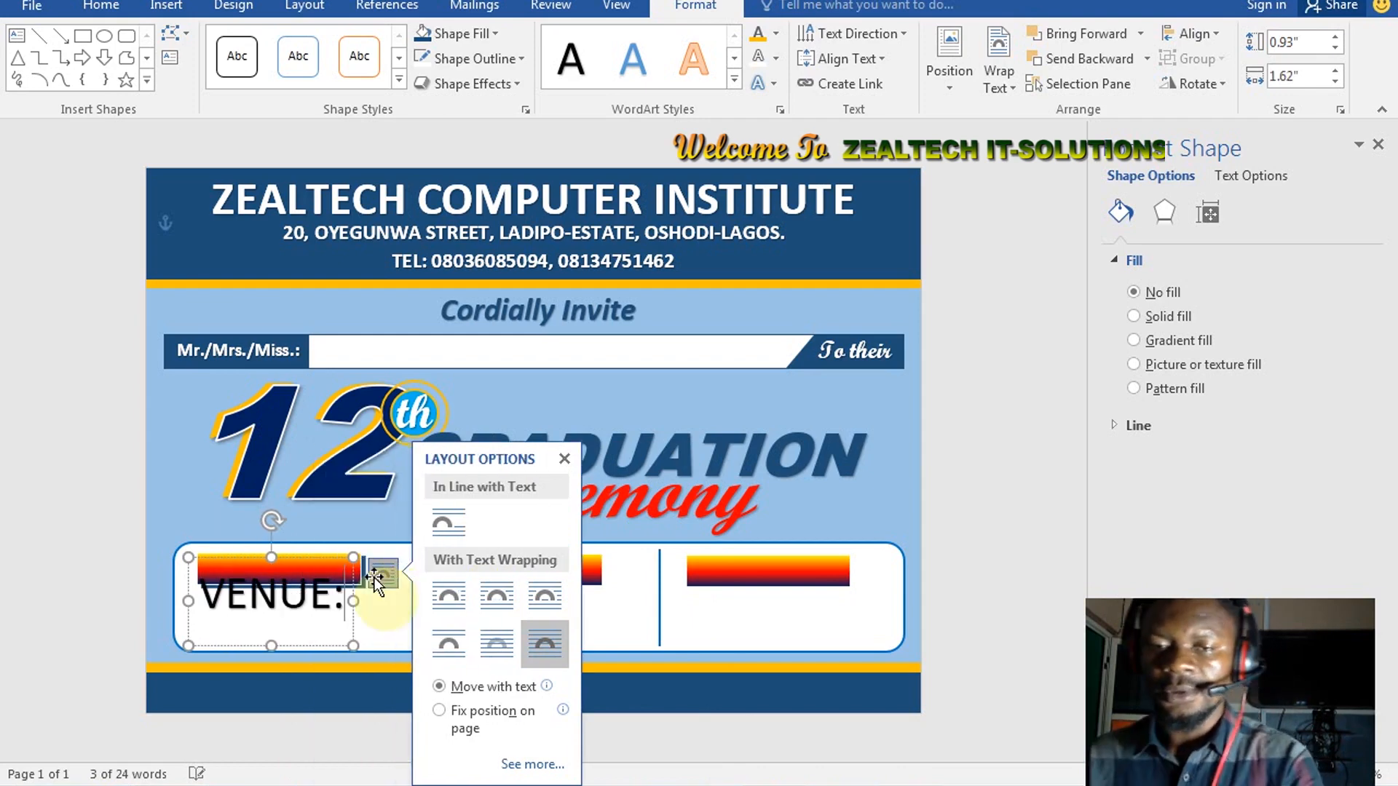
{"action": "left_click", "coordinate": [565, 460]}
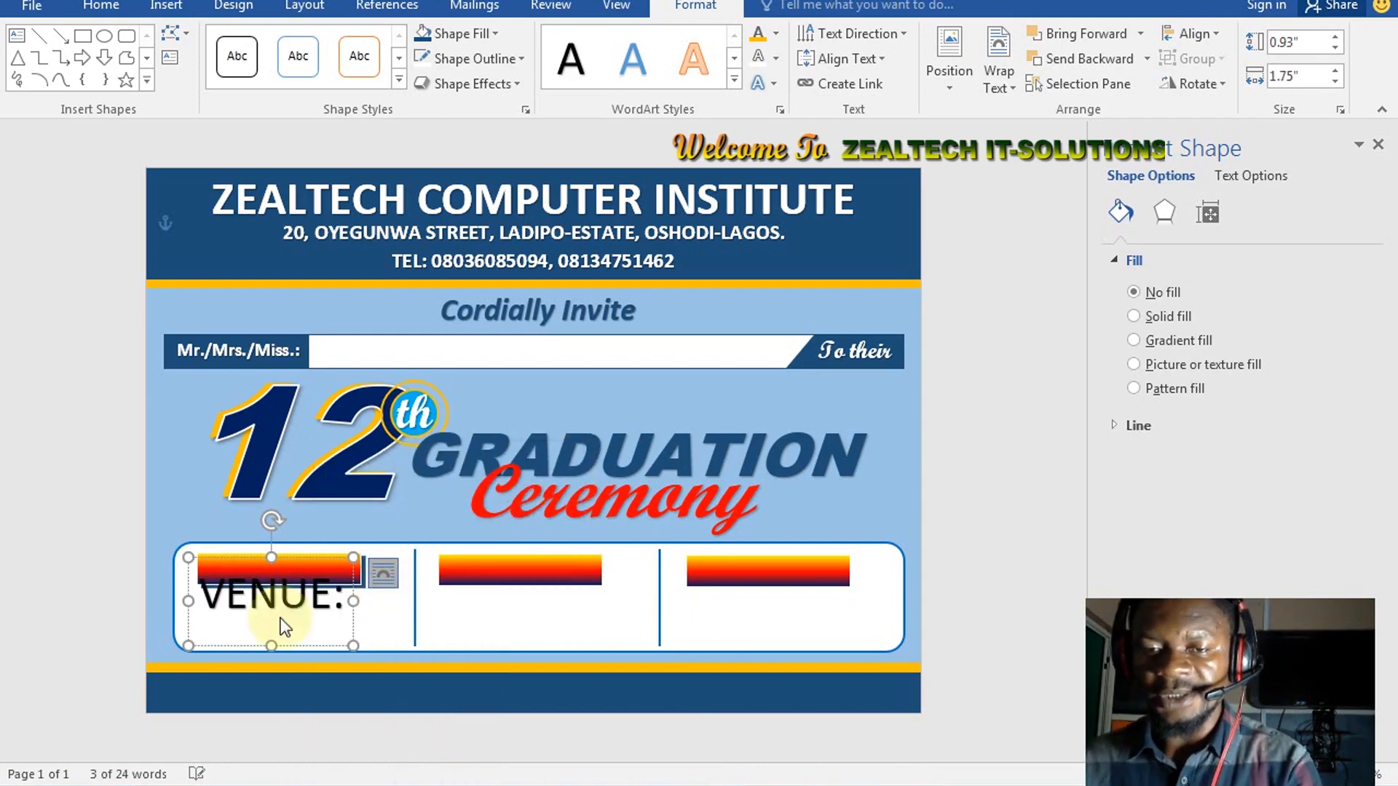
{"action": "key", "text": "ctrl+a"}
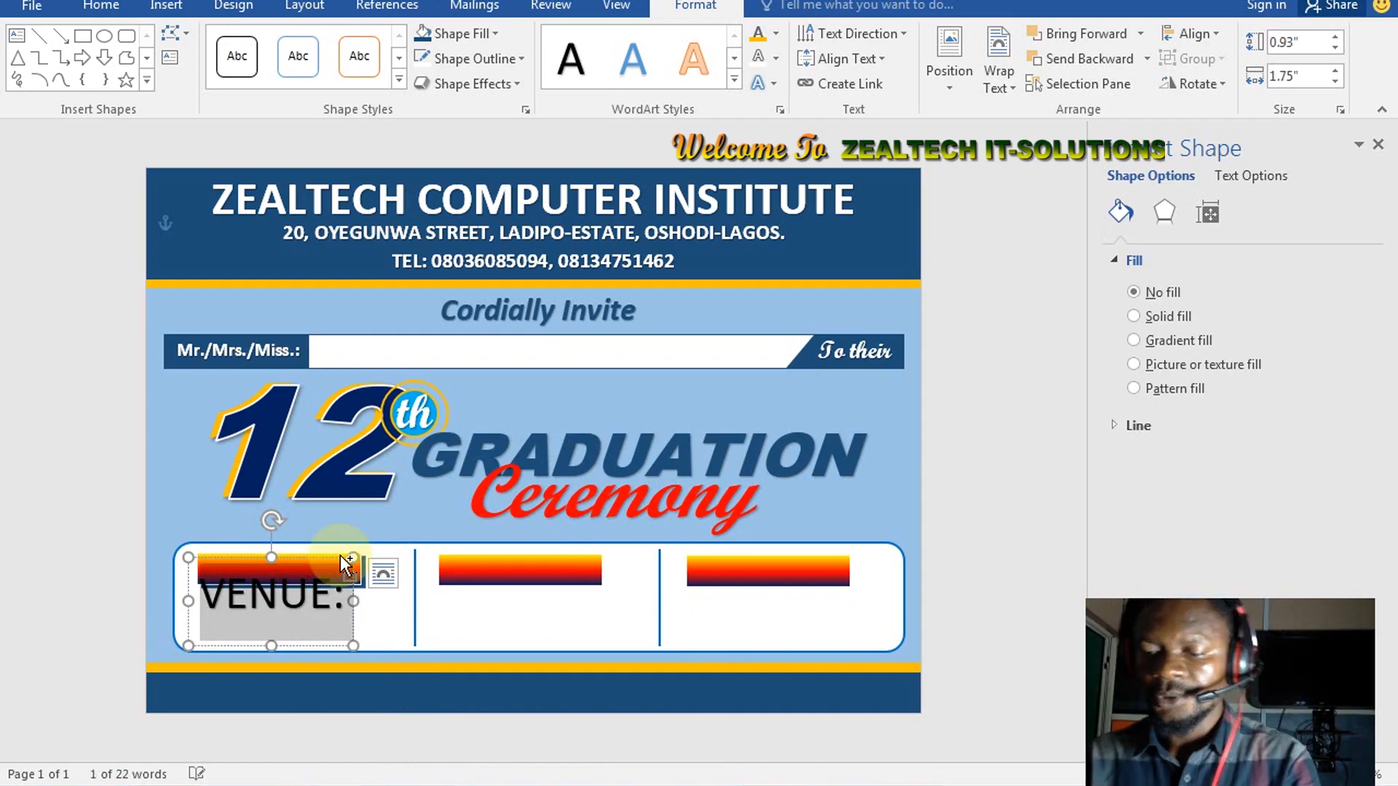
{"action": "key", "text": "ctrl+shift+comma"}
{"action": "key", "text": "ctrl+shift+comma"}
{"action": "key", "text": "ctrl+shift+comma"}
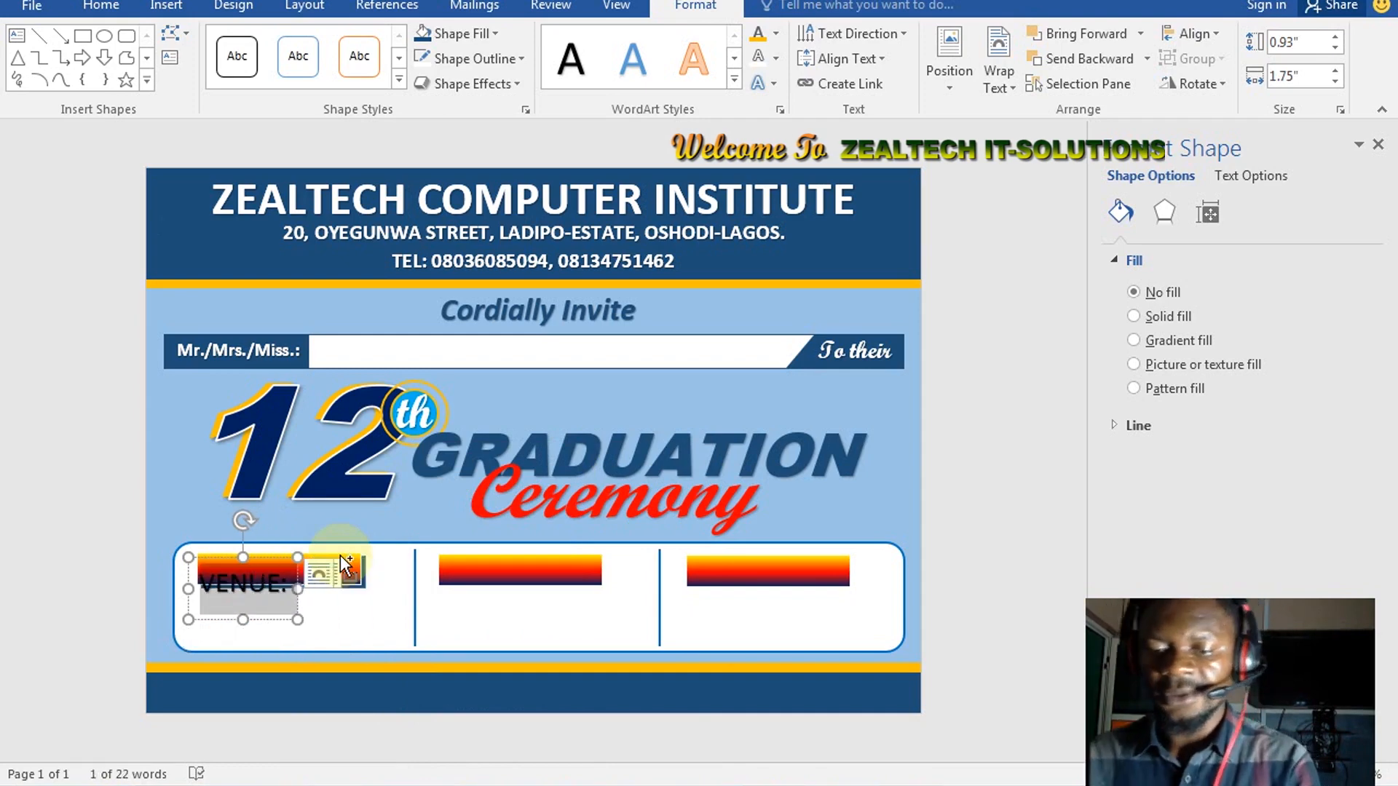
{"action": "key", "text": "ctrl+b"}
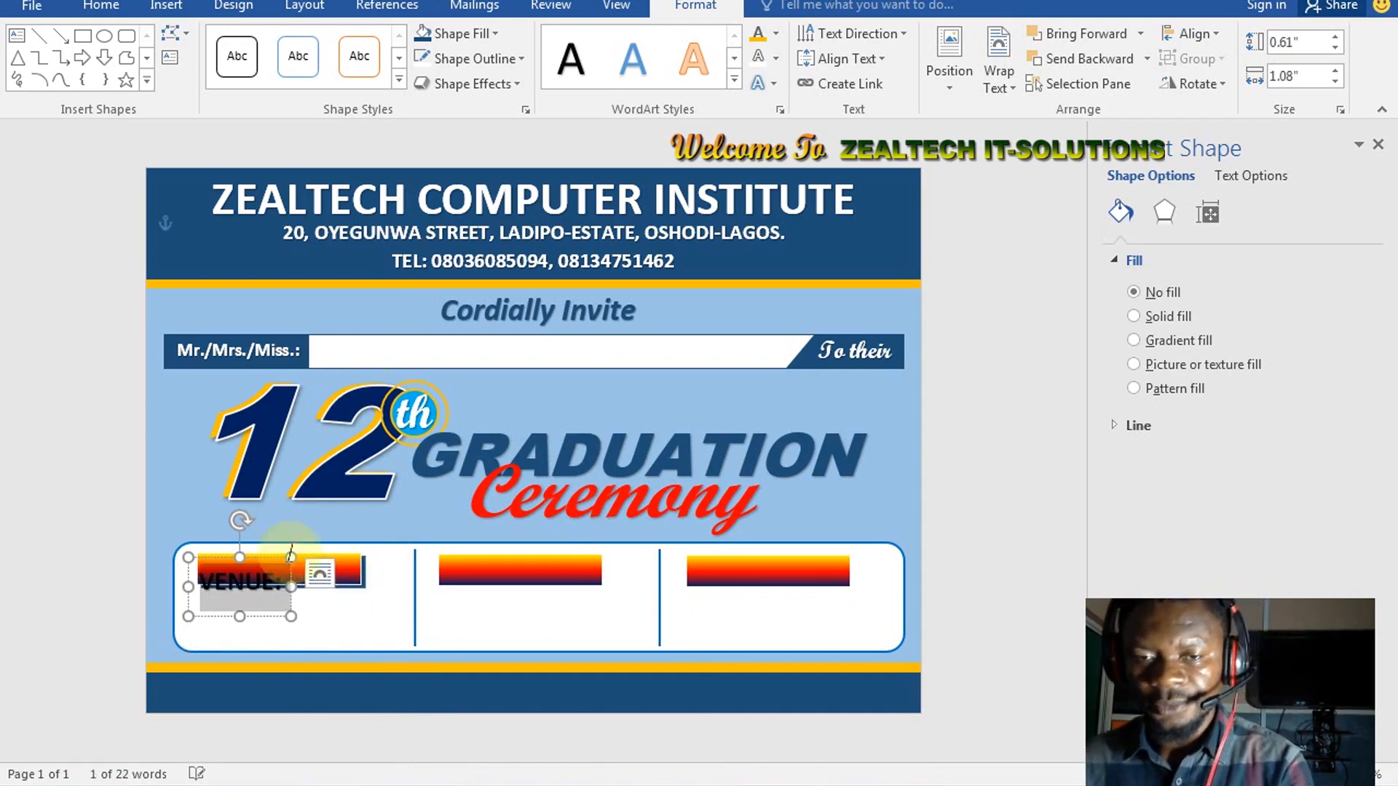
Place the VENUE: label on the first bar in white, and copy it onto the second bar
{"action": "mouse_move", "coordinate": [270, 559]}
{"action": "left_mouse_down"}
{"action": "mouse_move", "coordinate": [279, 539]}
{"action": "mouse_move", "coordinate": [293, 545]}
{"action": "left_mouse_up"}
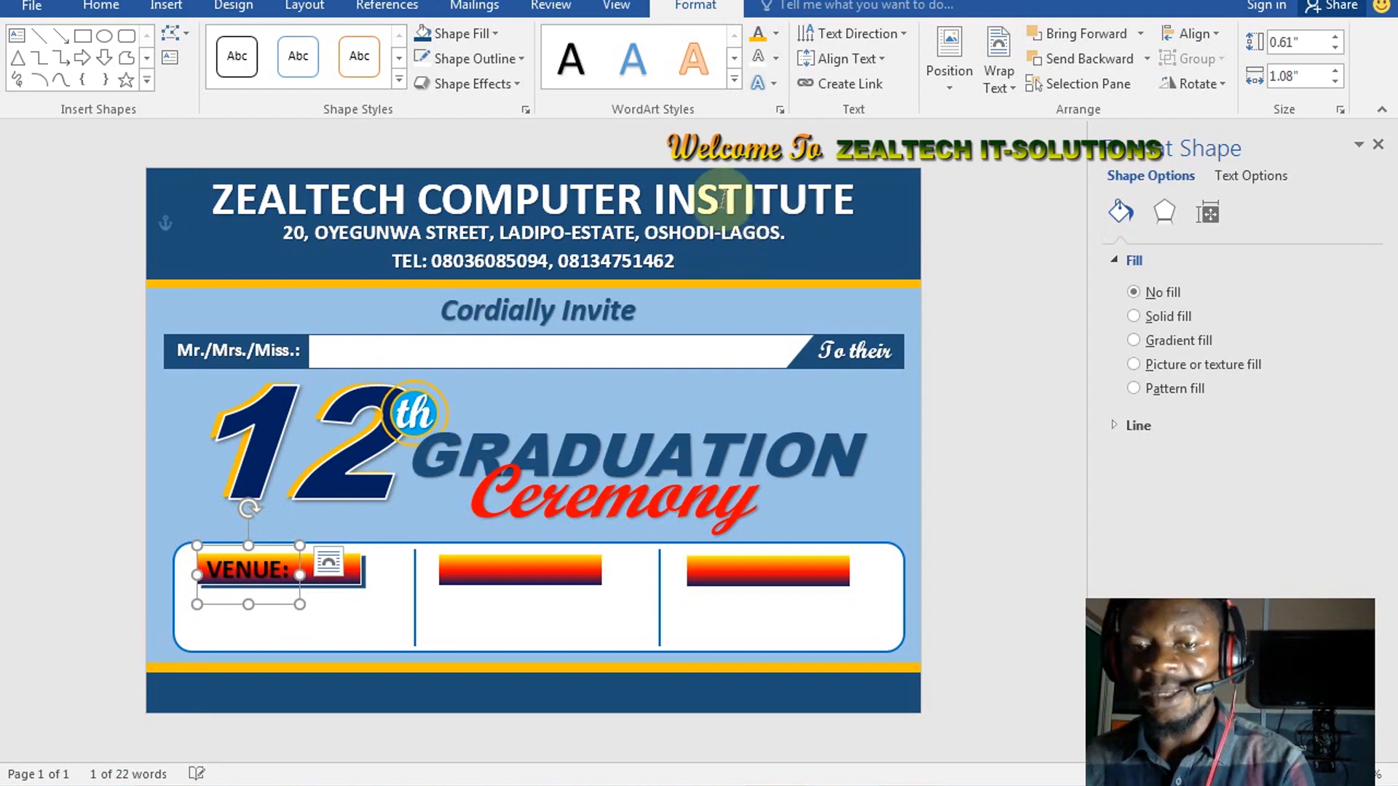
{"action": "key", "text": "Right"}
{"action": "key", "text": "Right"}
{"action": "key", "text": "Right"}
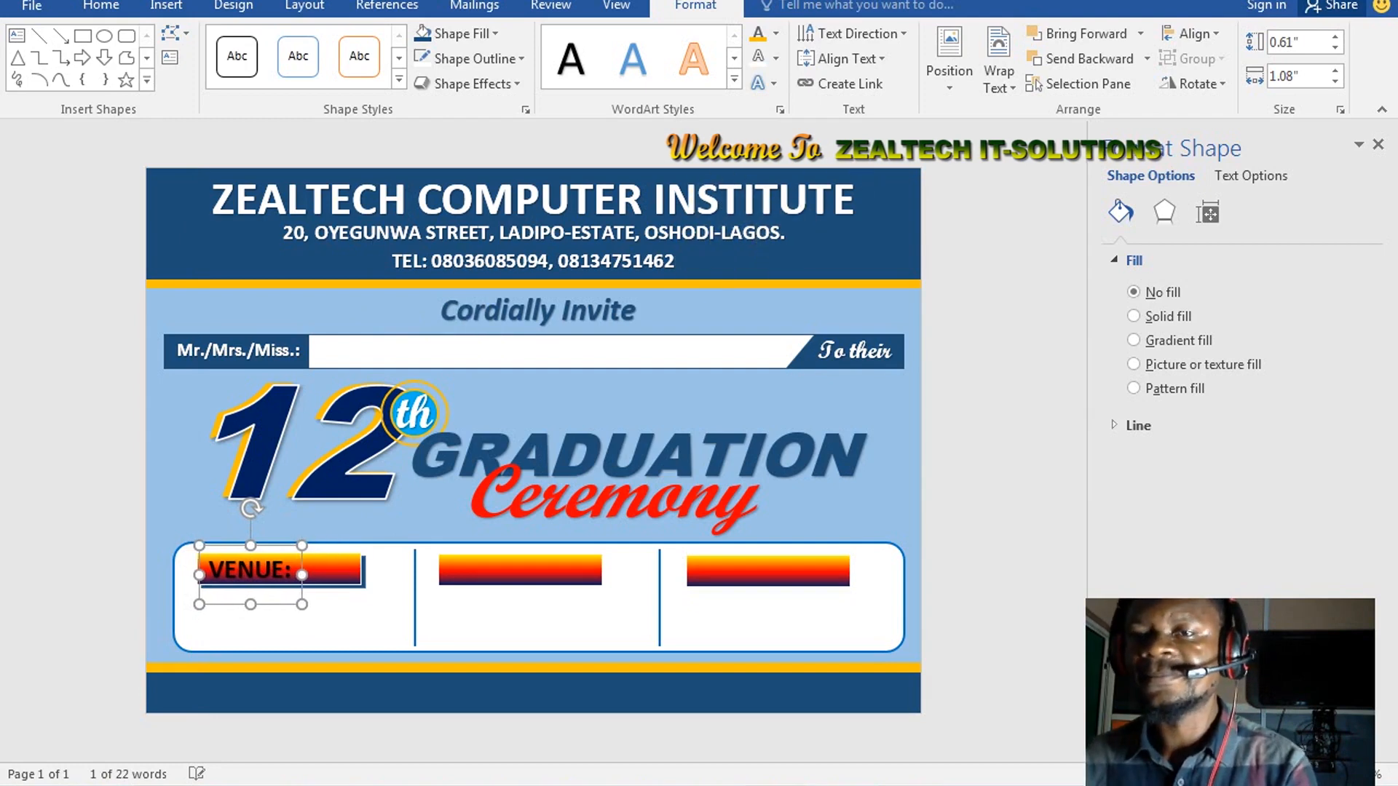
{"action": "left_click", "coordinate": [771, 34]}
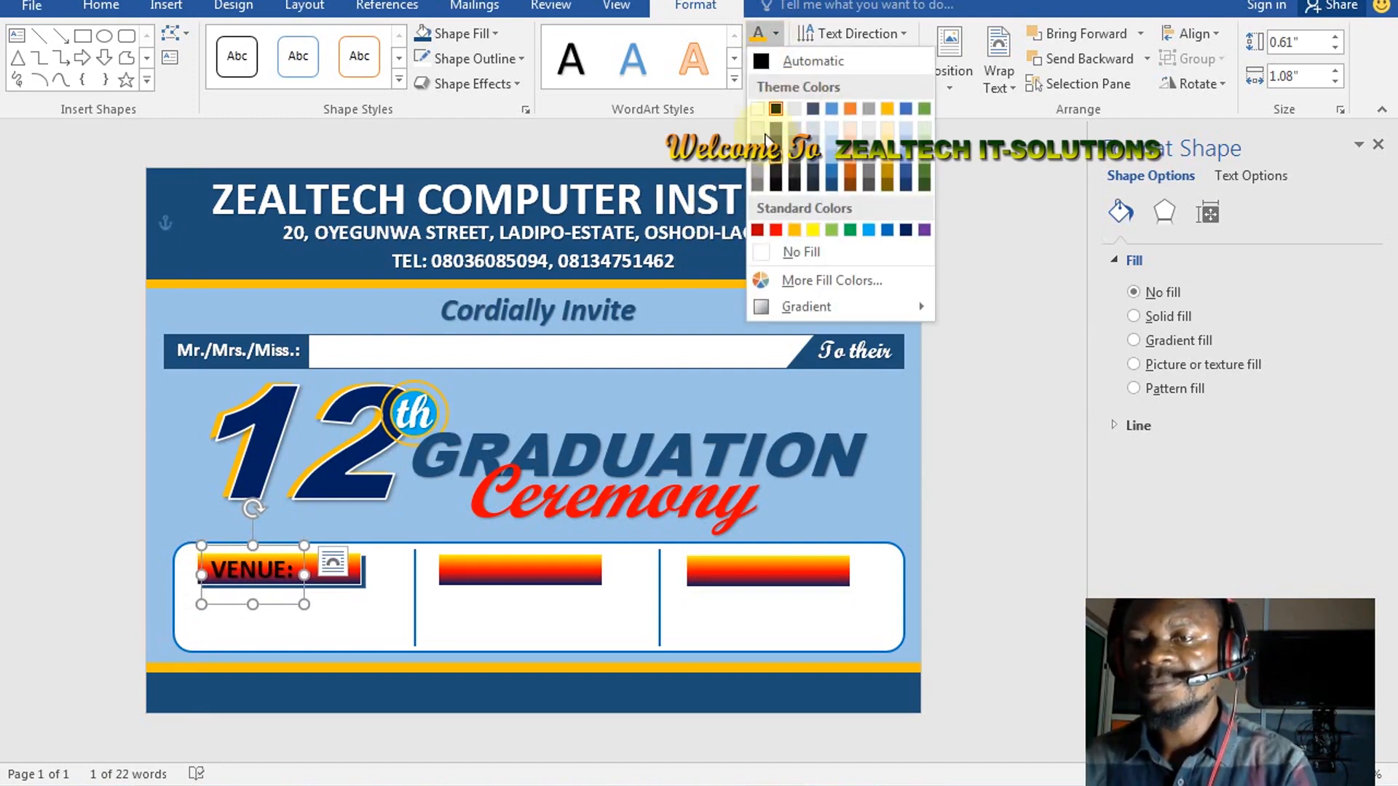
{"action": "left_click", "coordinate": [759, 110]}
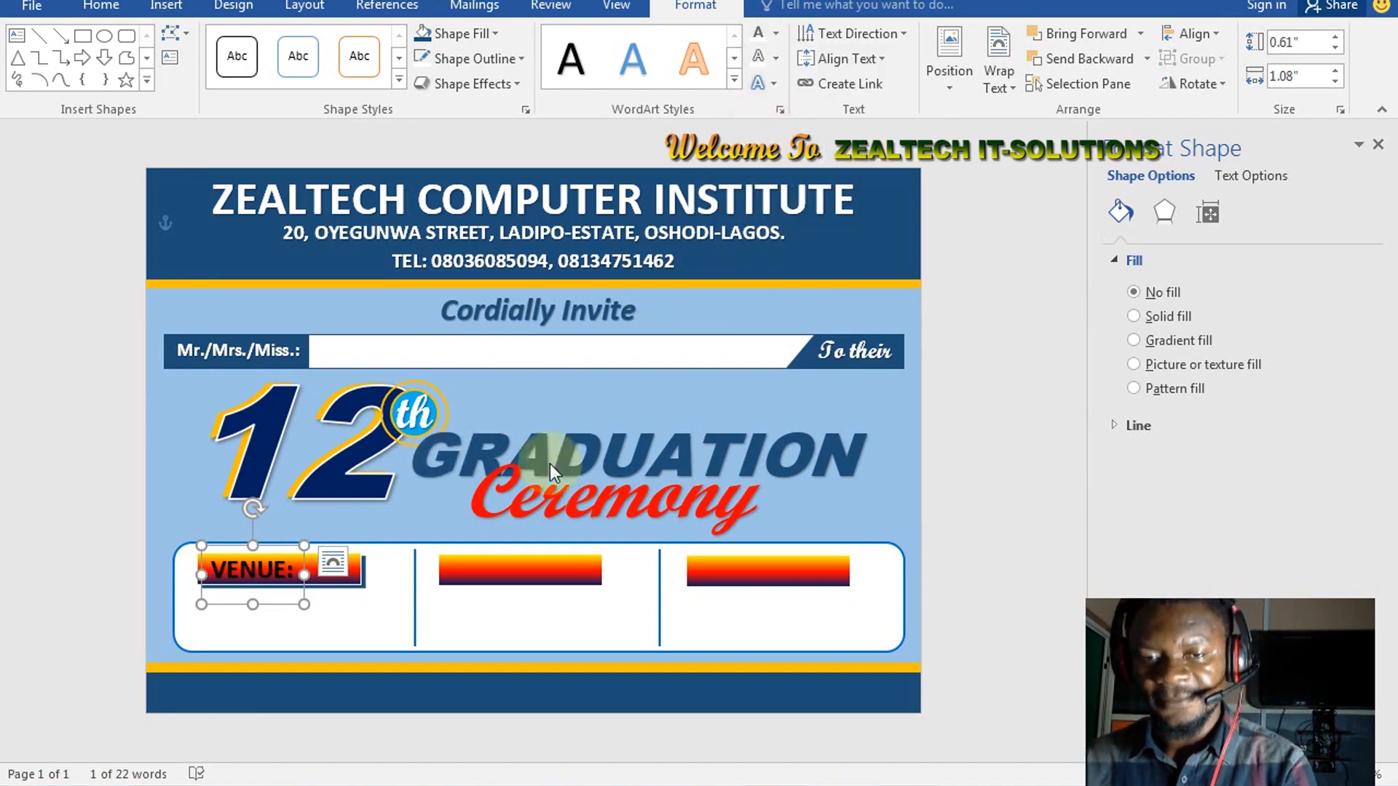
{"action": "left_click", "coordinate": [338, 562]}
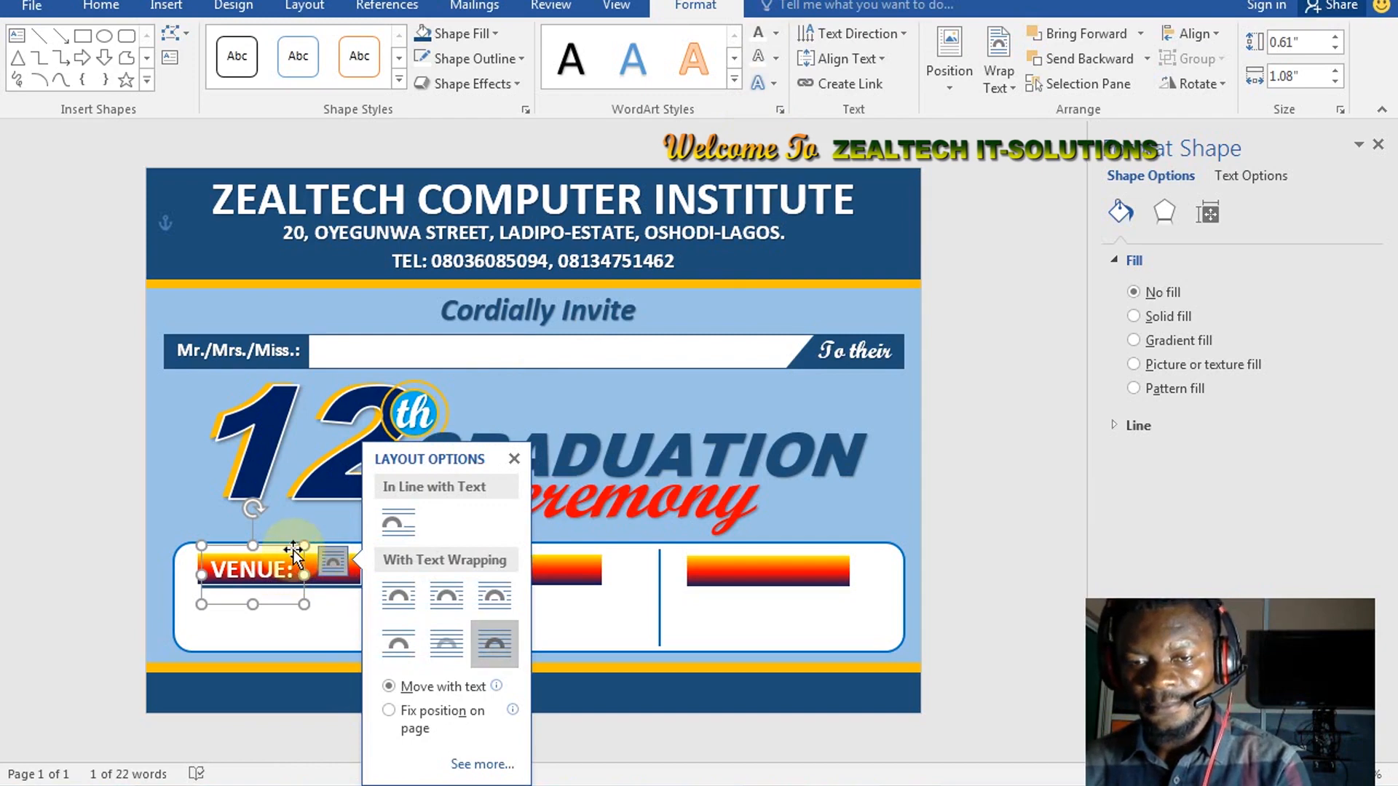
{"action": "left_click_drag", "start_coordinate": [295, 551], "coordinate": [526, 573]}
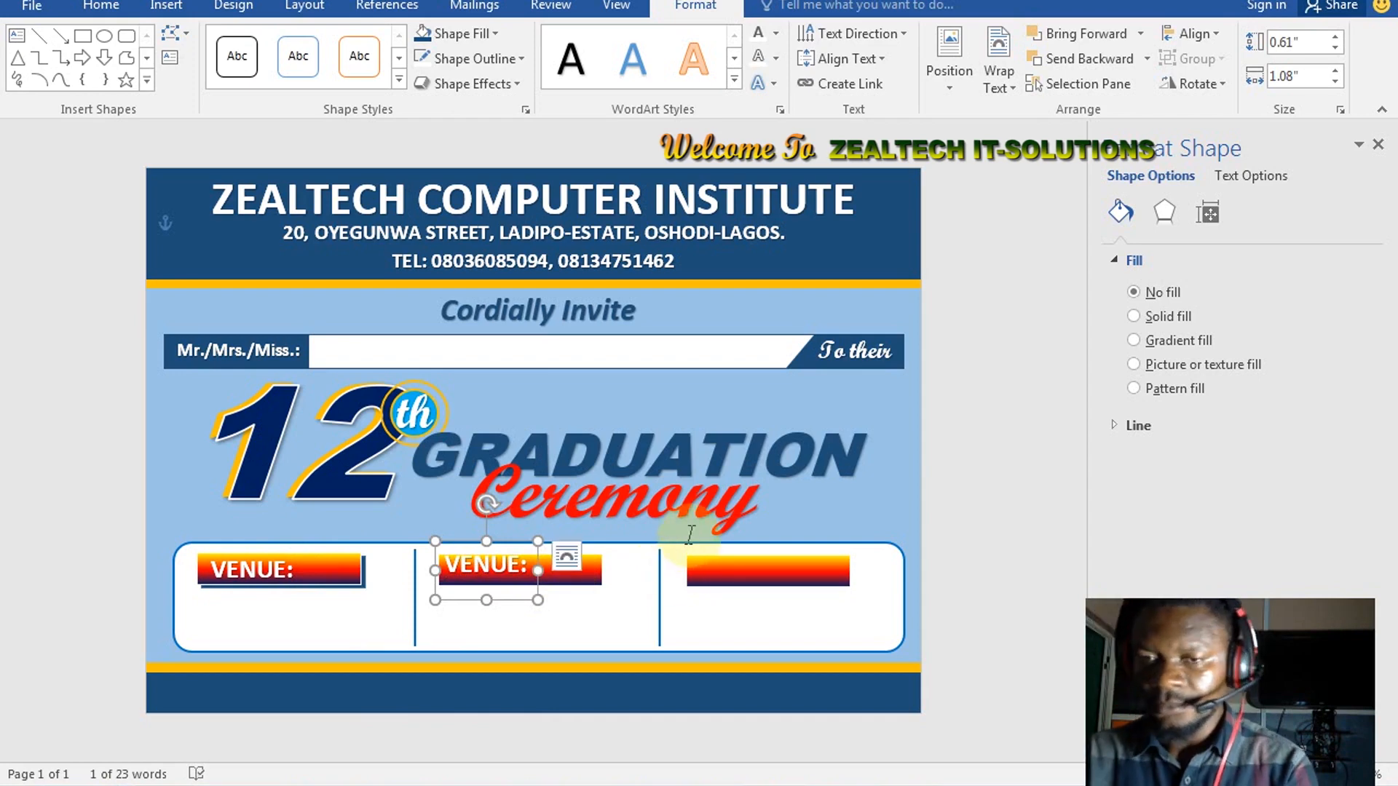
Position the copied VENUE: label on the middle bar
{"action": "key", "text": "Down"}
{"action": "key", "text": "Right"}
{"action": "key", "text": "Right"}
{"action": "key", "text": "Right"}
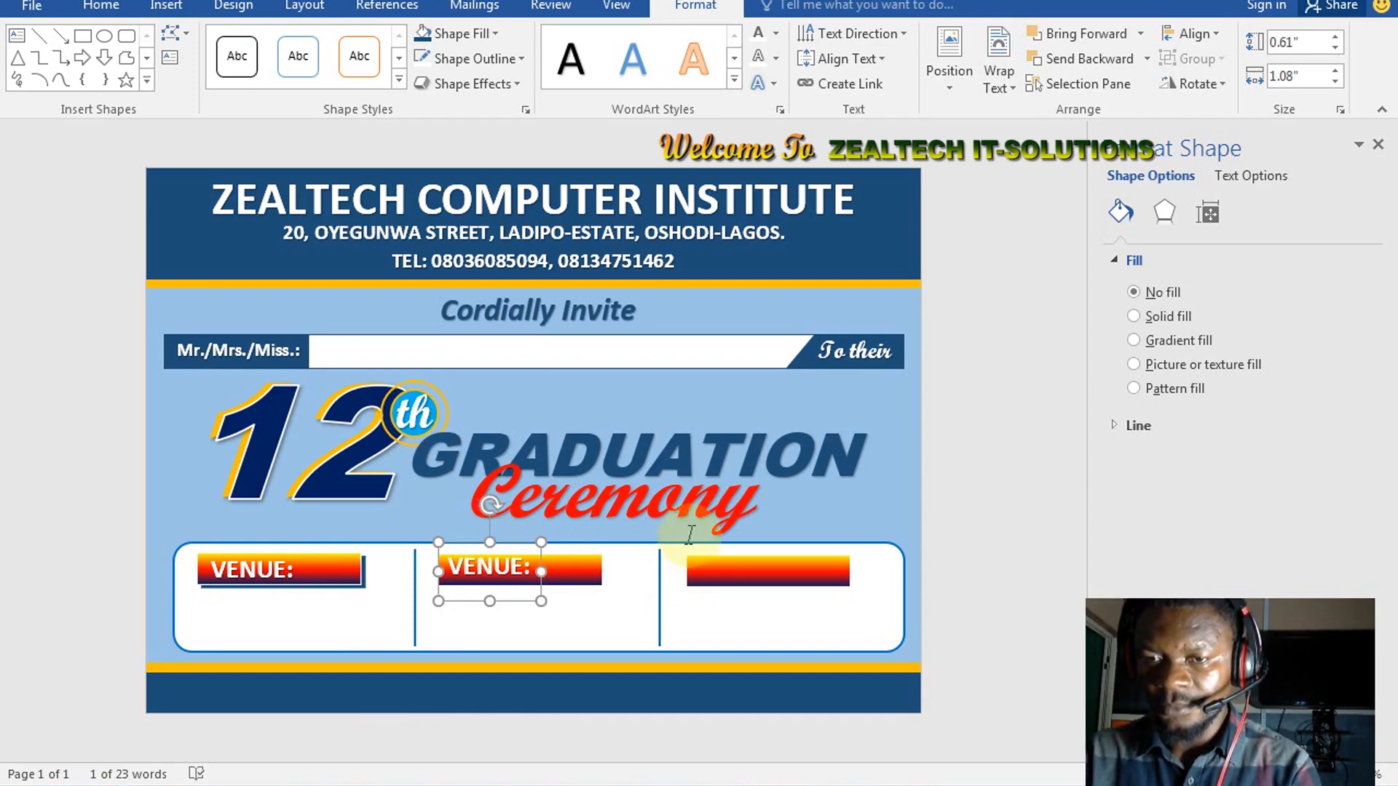
{"action": "key", "text": "Right"}
{"action": "key", "text": "Right"}
{"action": "key", "text": "Right"}
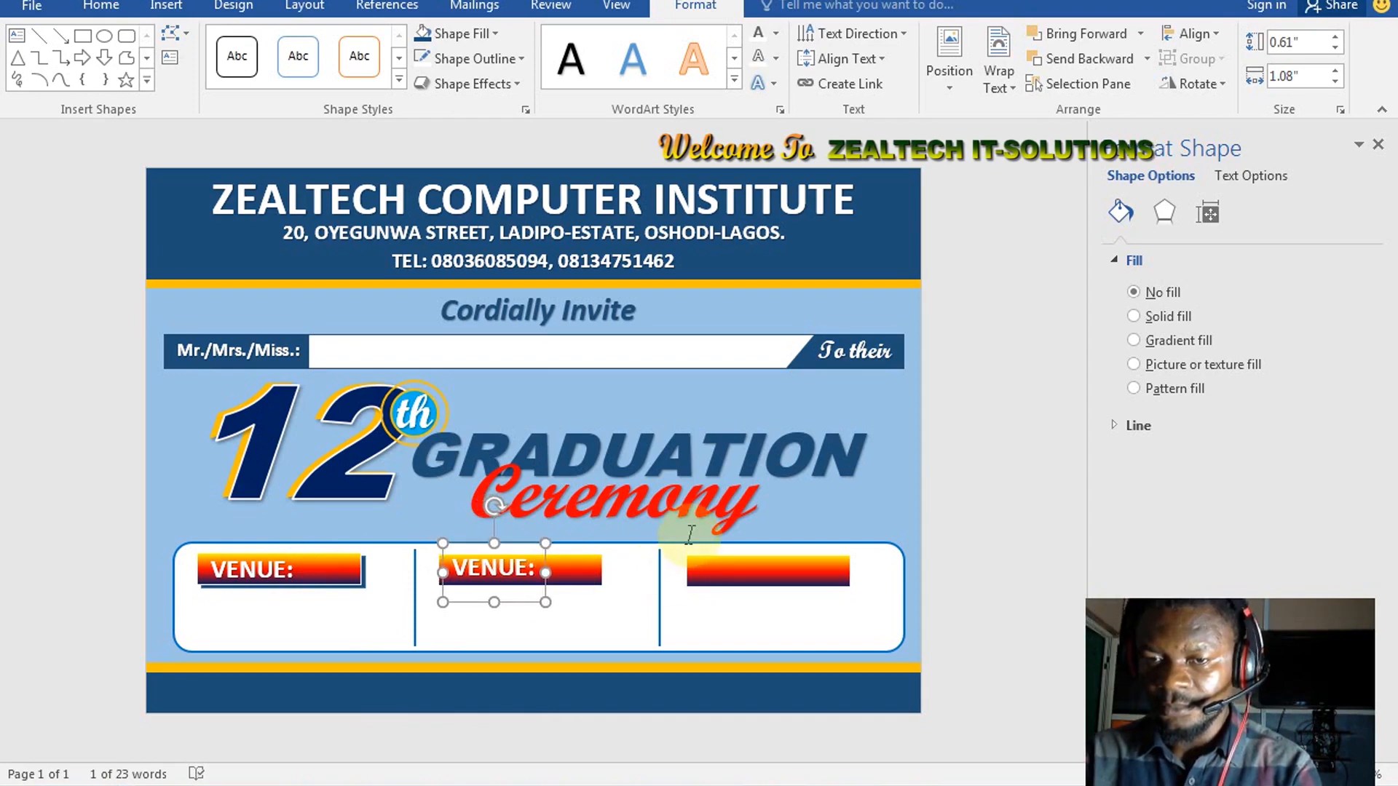
{"action": "key", "text": "Down"}
{"action": "key", "text": "Down"}
{"action": "key", "text": "Down"}
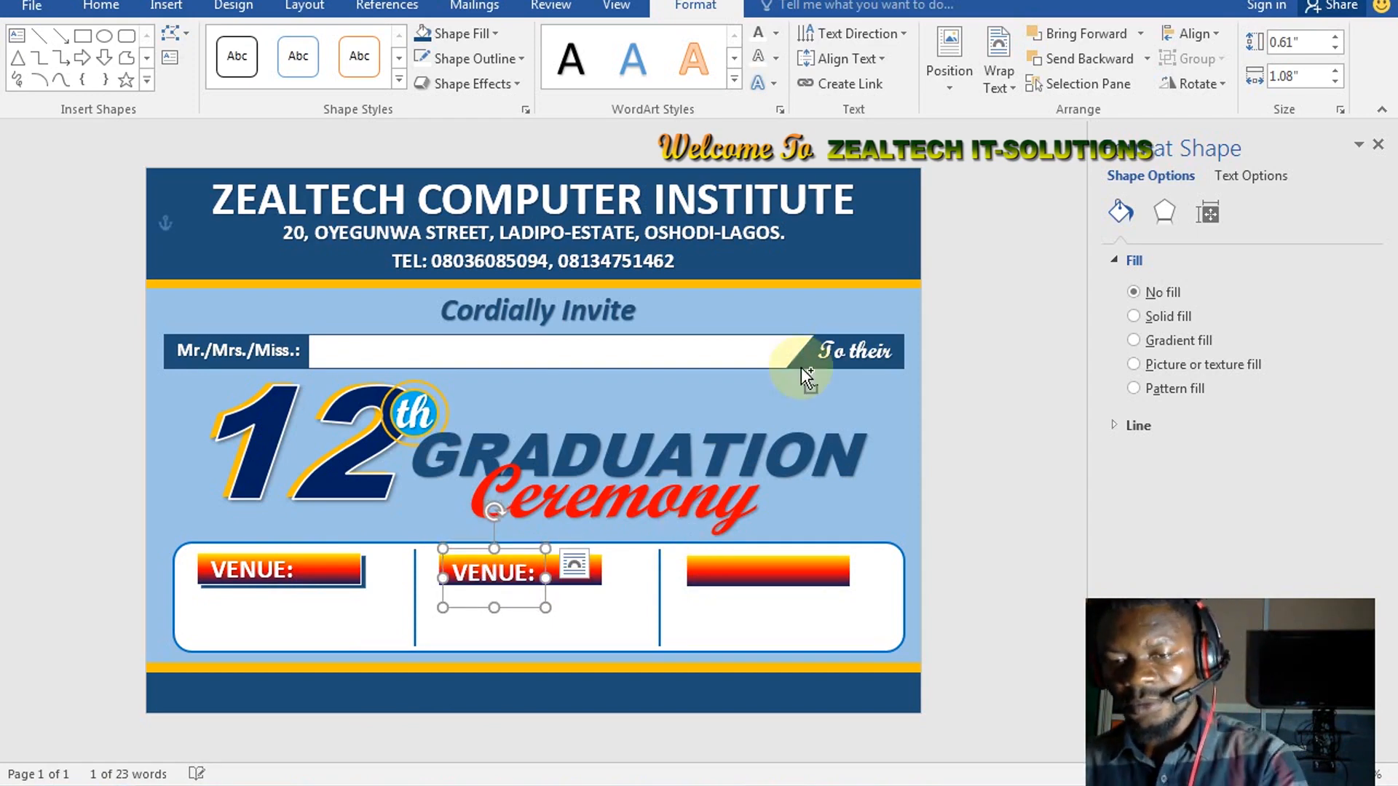
Duplicate the VENUE: label onto the right section's bar
{"action": "key", "text": "ctrl+d"}
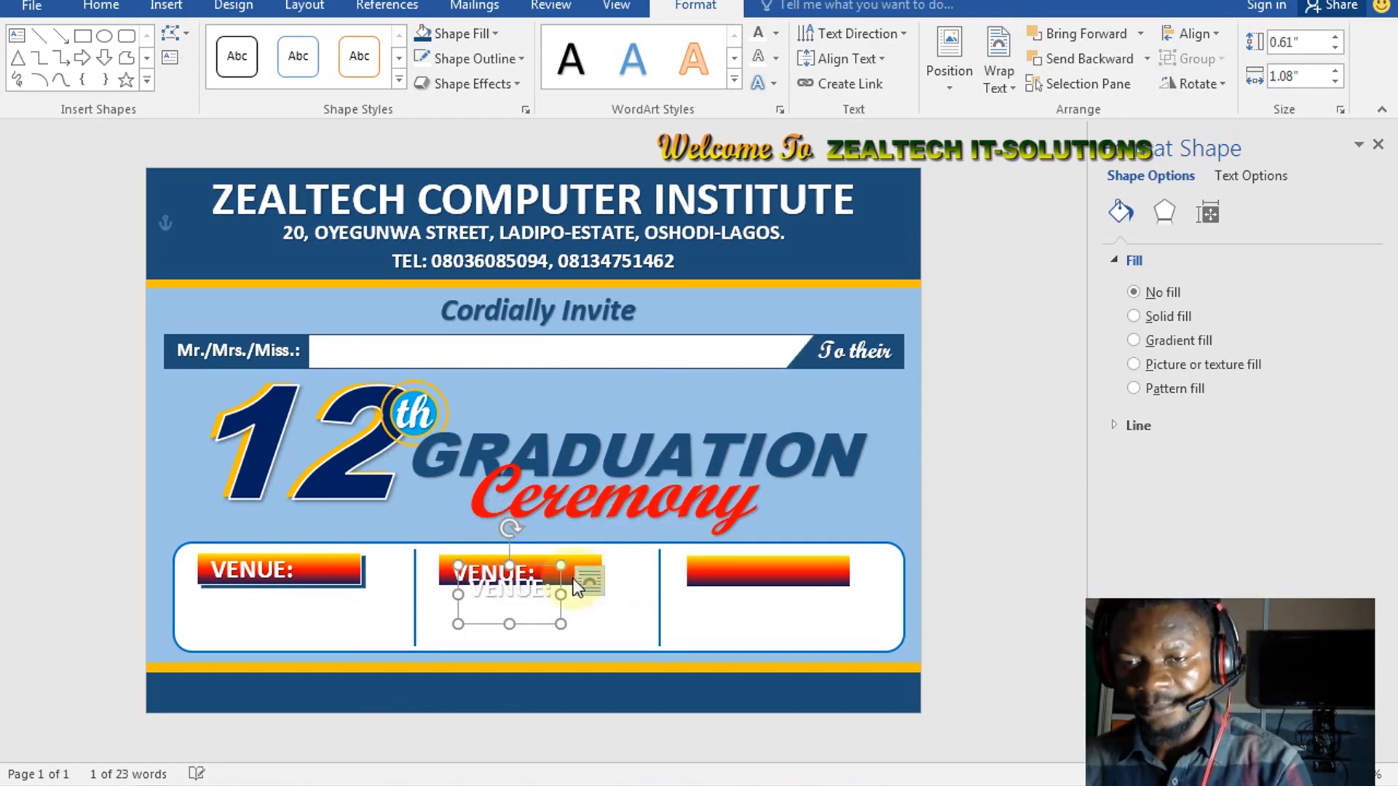
{"action": "left_click_drag", "start_coordinate": [562, 580], "coordinate": [751, 568]}
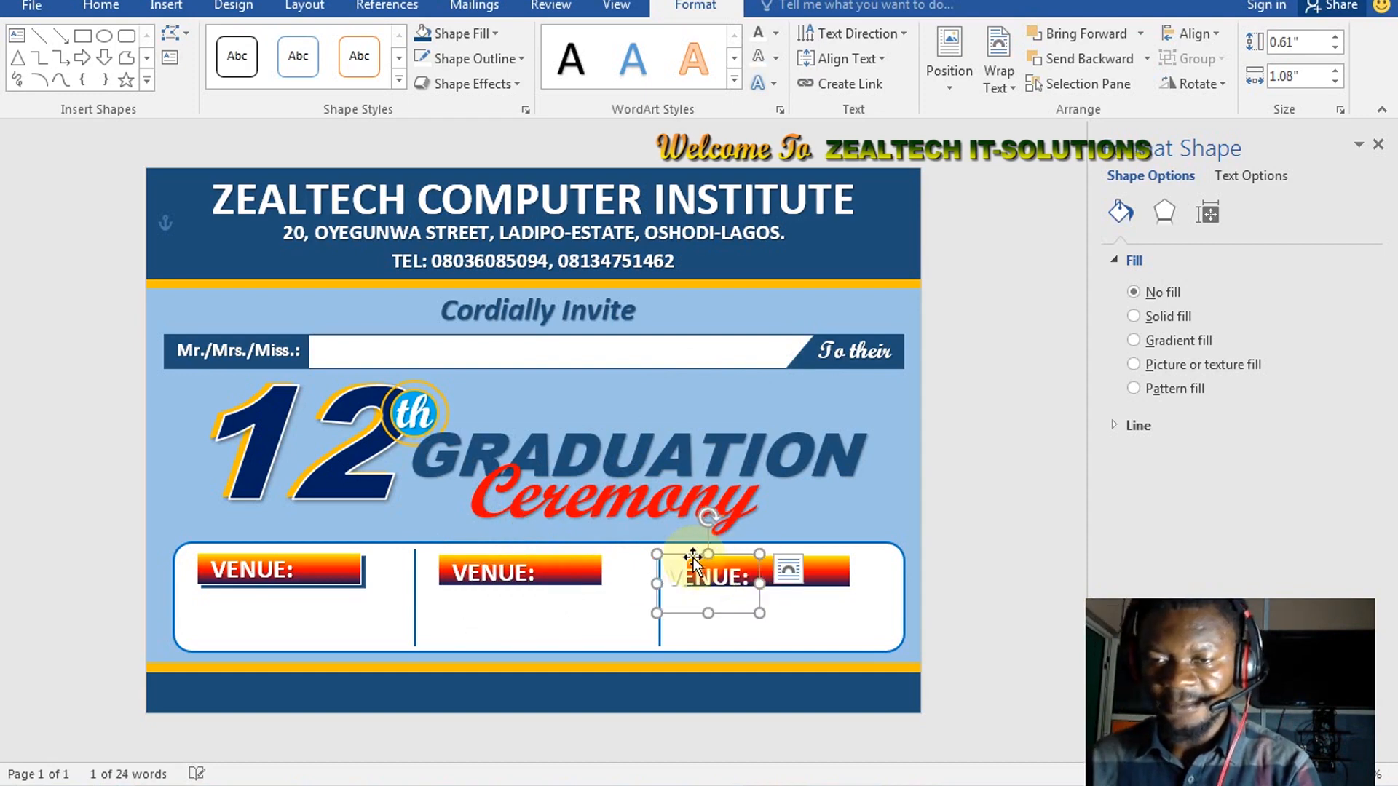
{"action": "key", "text": "ctrl+Right"}
{"action": "key", "text": "ctrl+Right"}
{"action": "key", "text": "ctrl+Right"}
{"action": "key", "text": "ctrl+Right"}
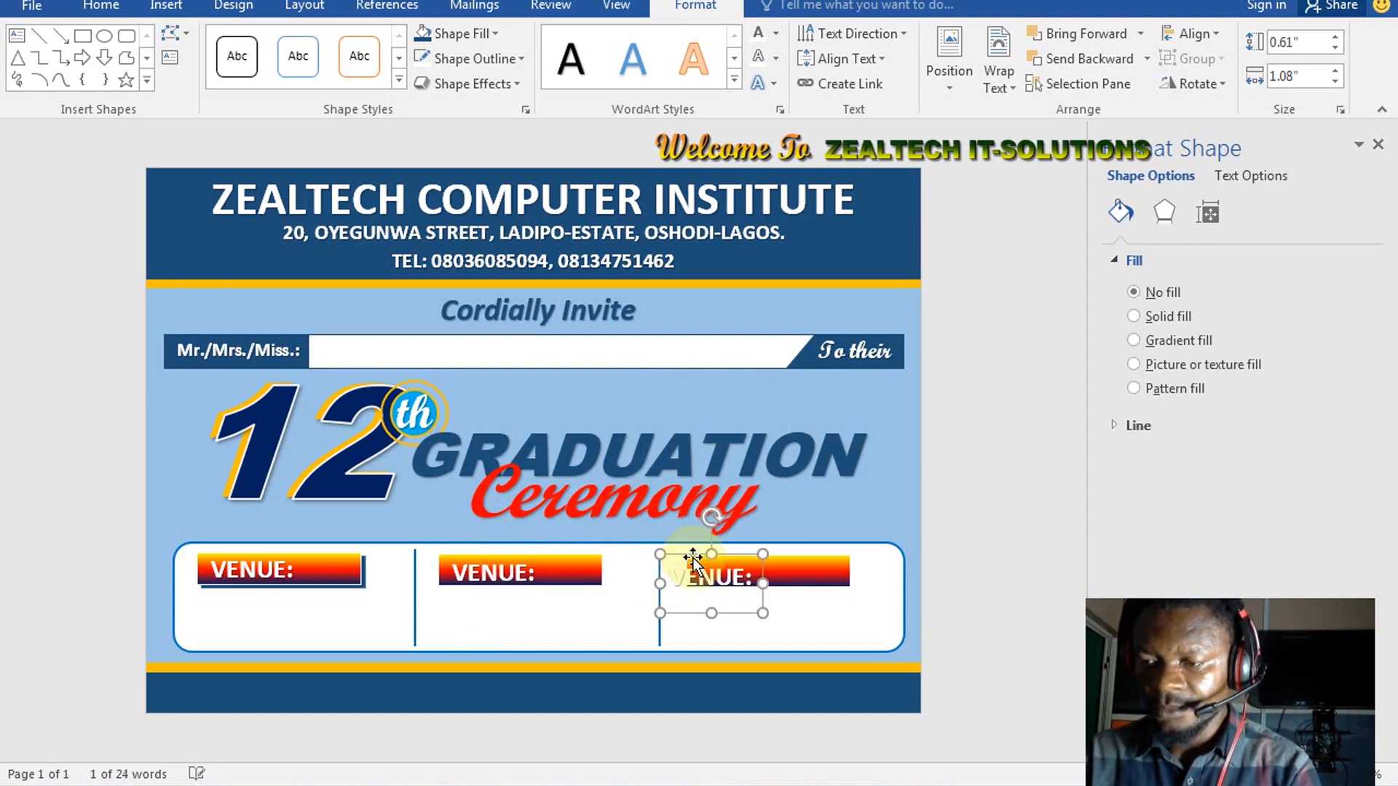
{"action": "key", "text": "ctrl+Up"}
{"action": "key", "text": "ctrl+Up"}
{"action": "key", "text": "ctrl+Up"}
{"action": "key", "text": "ctrl+Up"}
{"action": "key", "text": "ctrl+Up"}
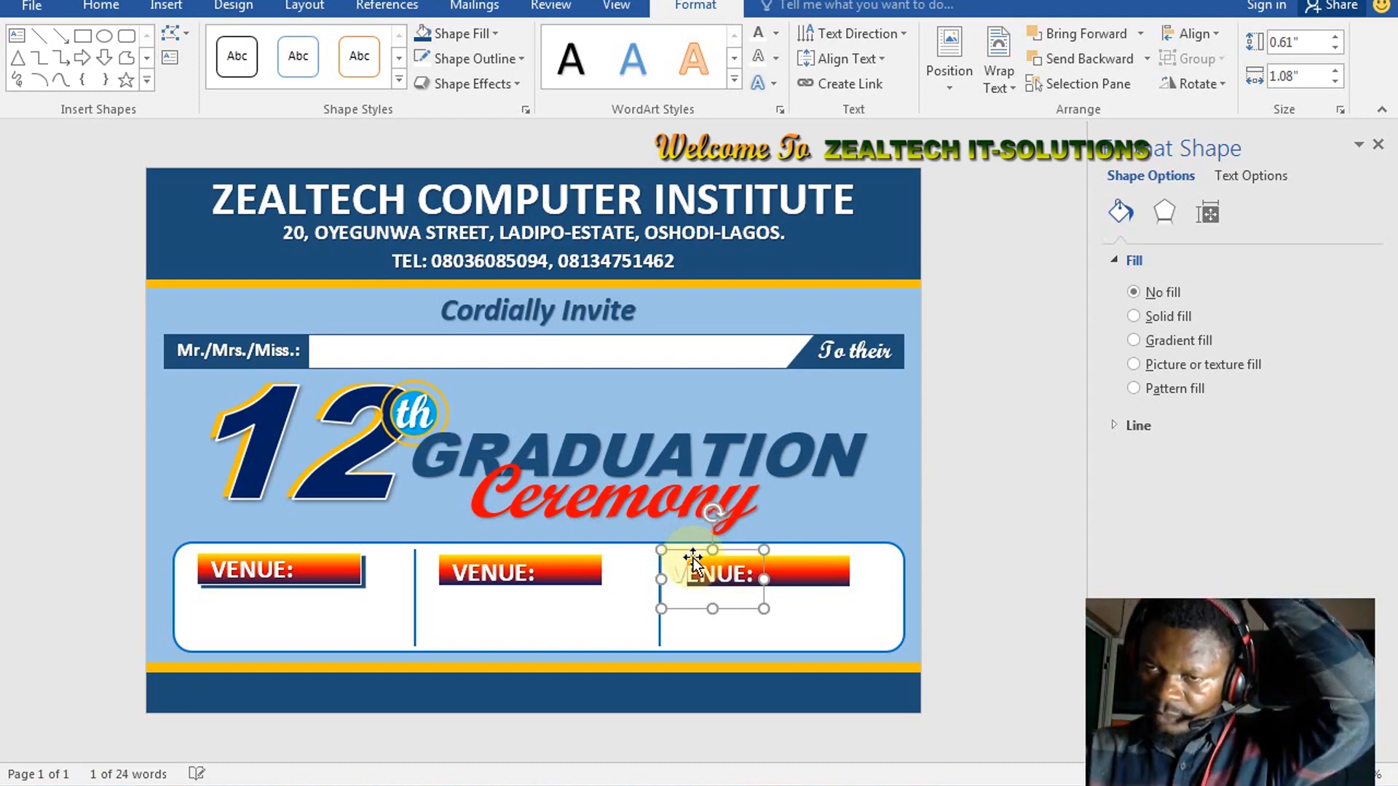
{"action": "key", "text": "ctrl+Right"}
{"action": "key", "text": "ctrl+Right"}
{"action": "key", "text": "ctrl+Right"}
{"action": "key", "text": "ctrl+Right"}
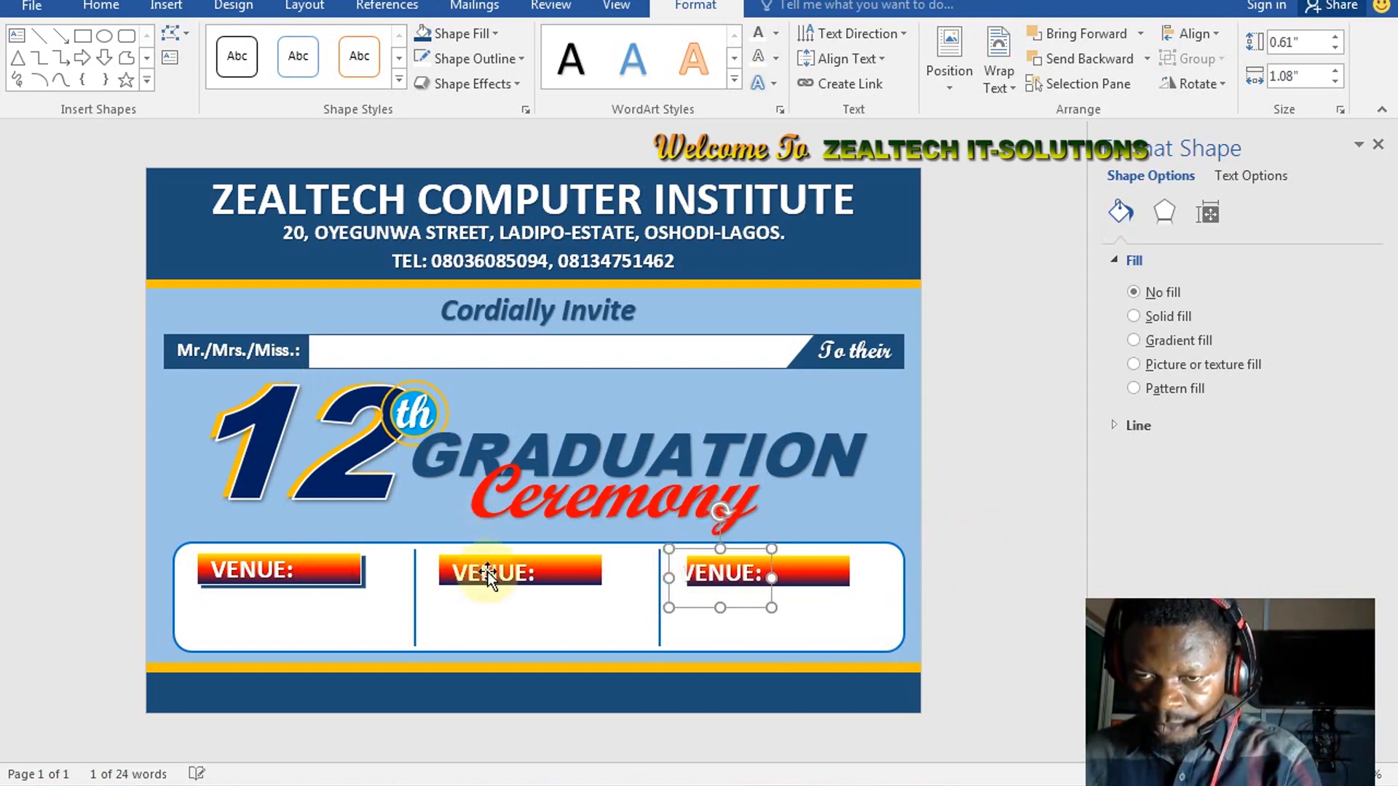
{"action": "key", "text": "ctrl+Right"}
{"action": "key", "text": "ctrl+Right"}
{"action": "key", "text": "ctrl+Right"}
{"action": "key", "text": "ctrl+Right"}
Fine-tune the middle and right VENUE: labels slightly up and right
{"action": "left_click", "coordinate": [514, 573]}
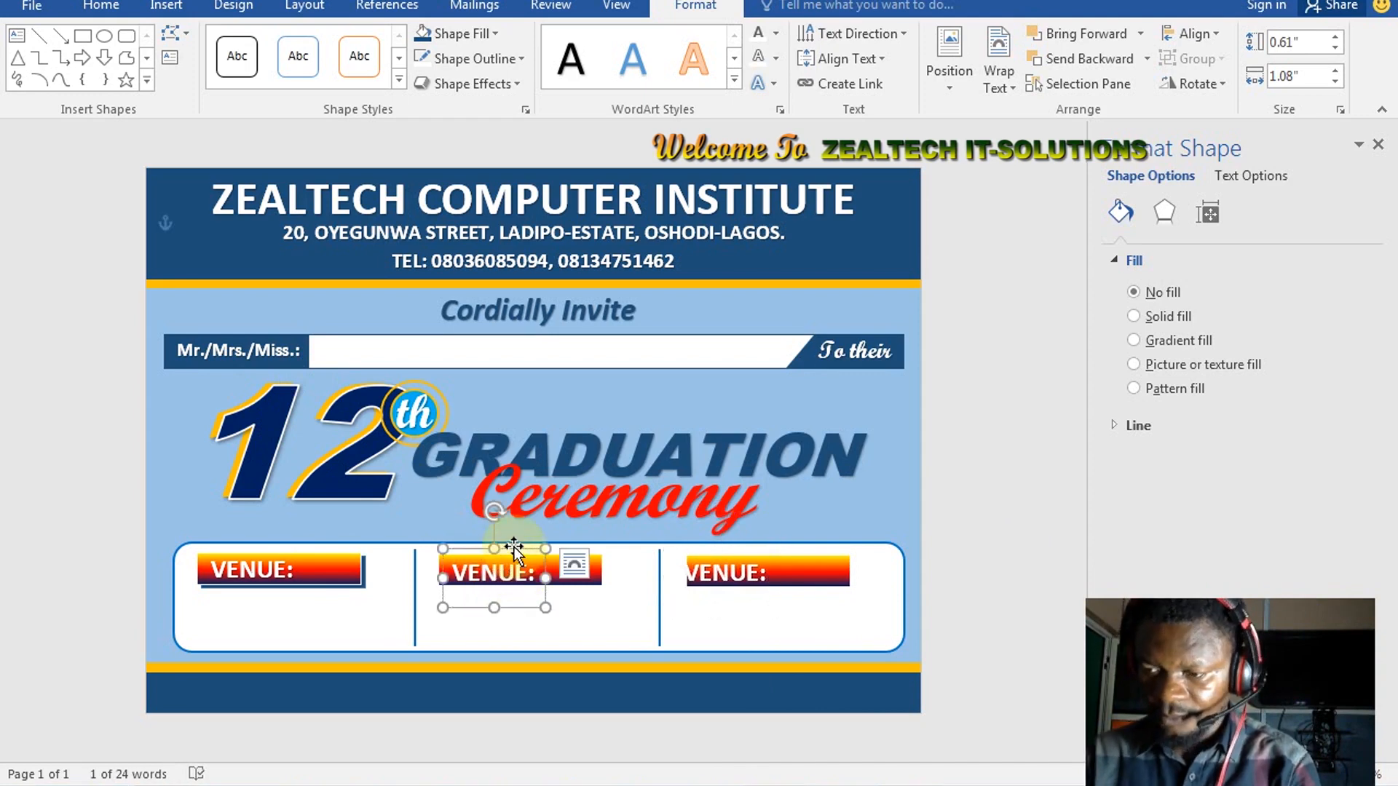
{"action": "key", "text": "ctrl+Up"}
{"action": "key", "text": "ctrl+Up"}
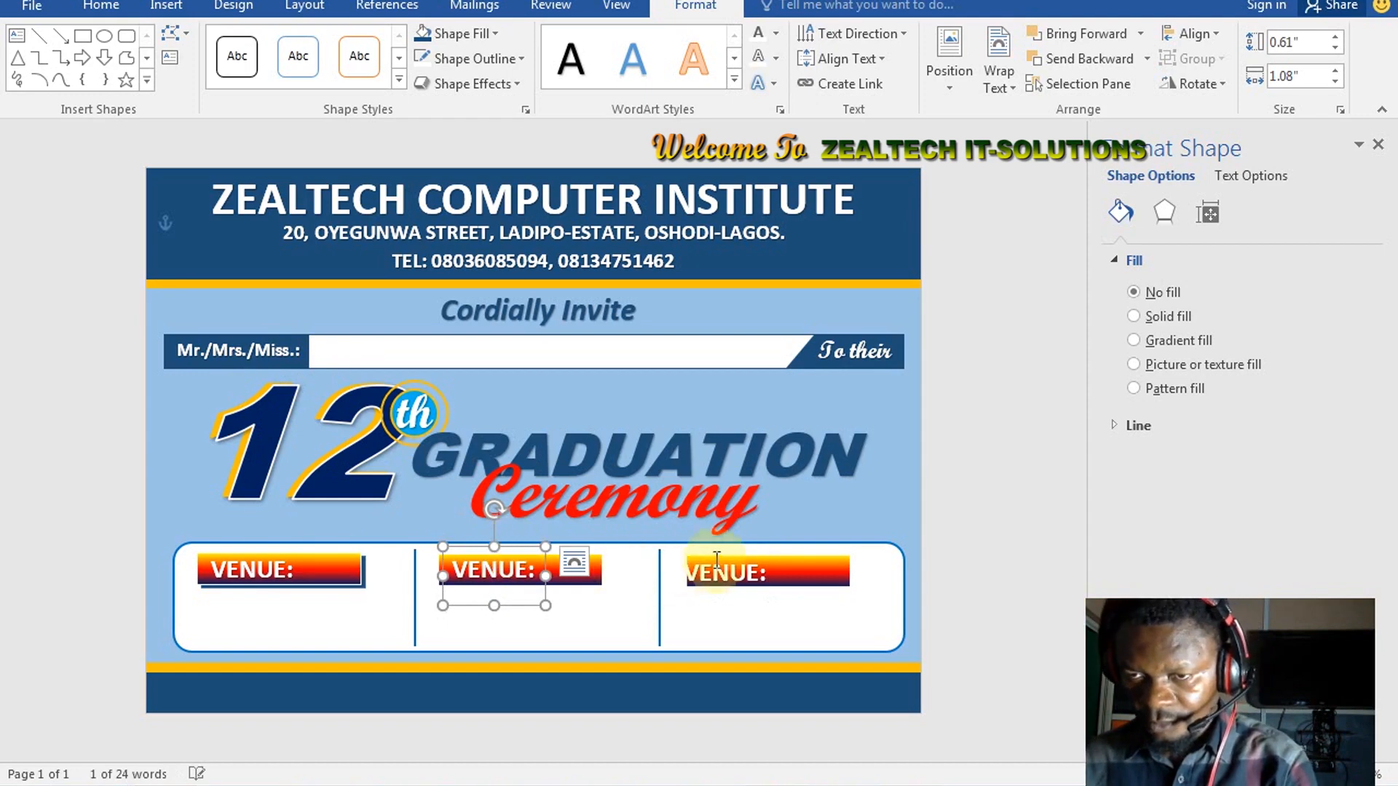
{"action": "left_click", "coordinate": [728, 581]}
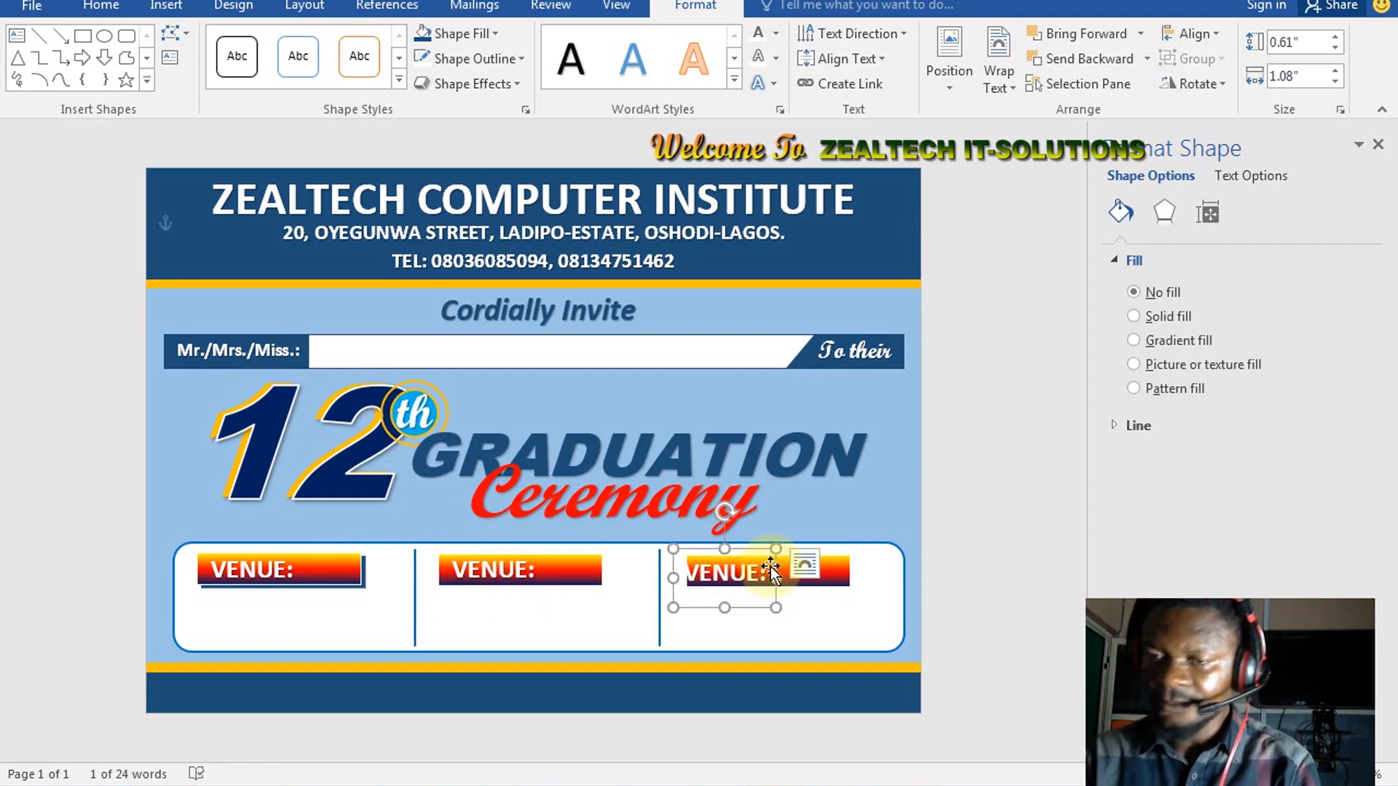
{"action": "key", "text": "ctrl+Right"}
{"action": "key", "text": "ctrl+Right"}
{"action": "key", "text": "ctrl+Right"}
{"action": "key", "text": "ctrl+Right"}
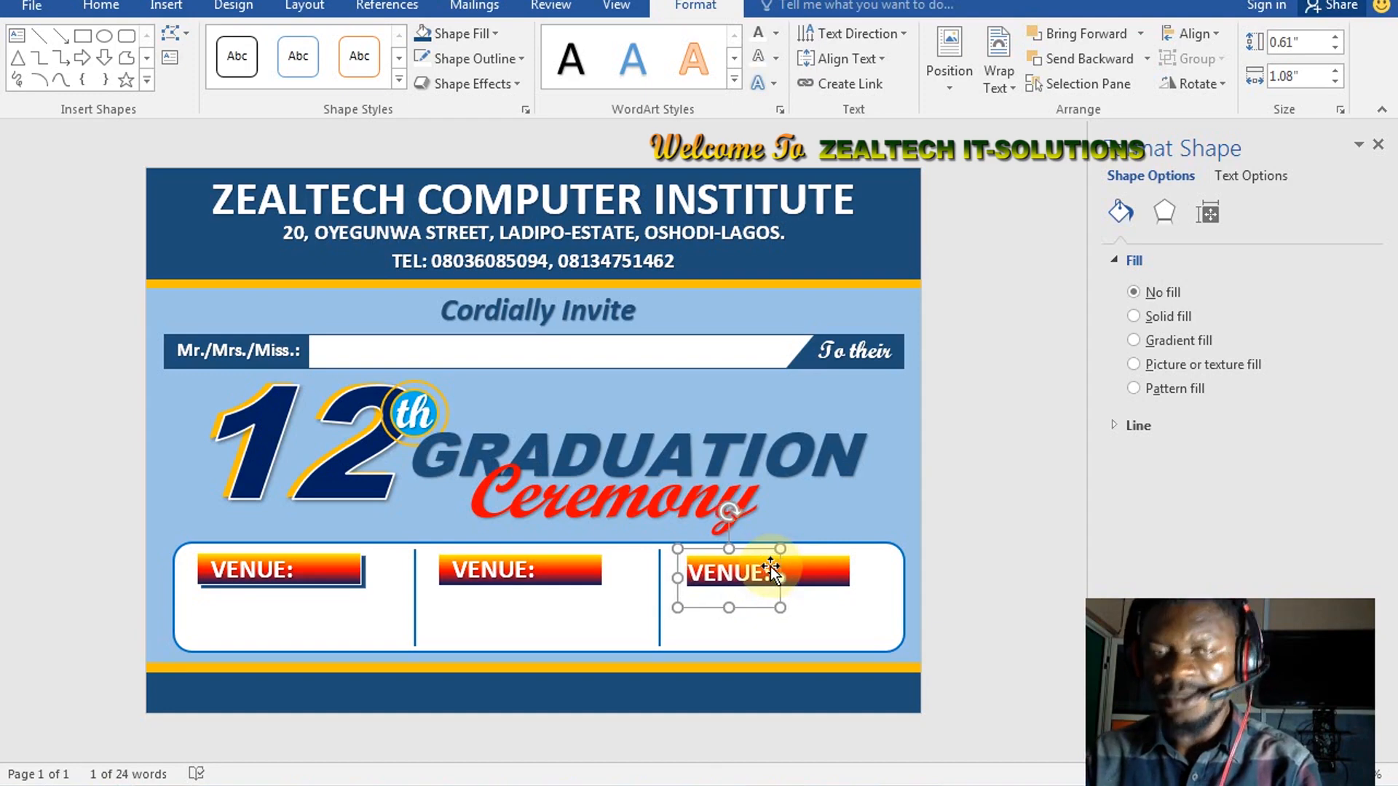
{"action": "key", "text": "ctrl+Right"}
{"action": "key", "text": "ctrl+Right"}
{"action": "key", "text": "ctrl+Right"}
{"action": "key", "text": "ctrl+Right"}
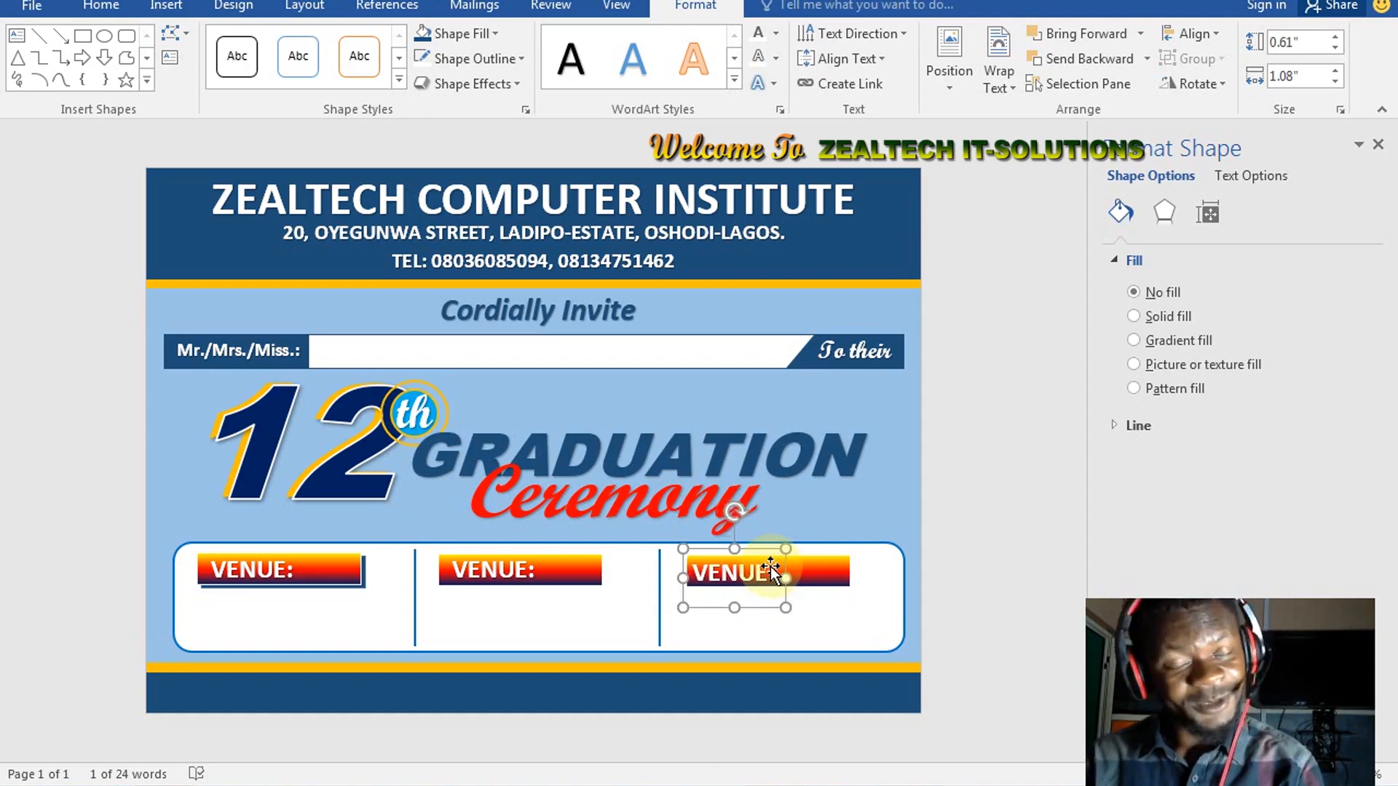
{"action": "key", "text": "ctrl+Right"}
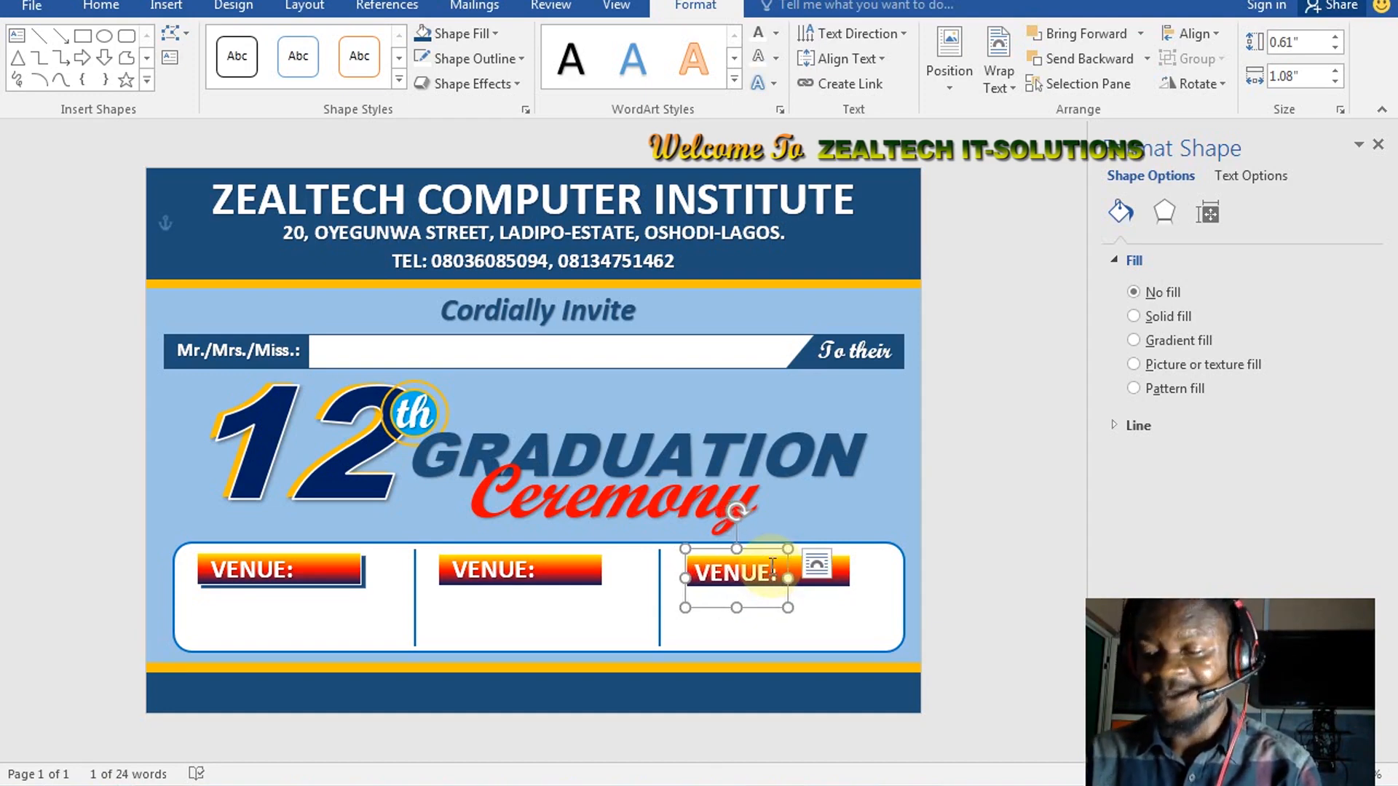
{"action": "key", "text": "ctrl+Up"}
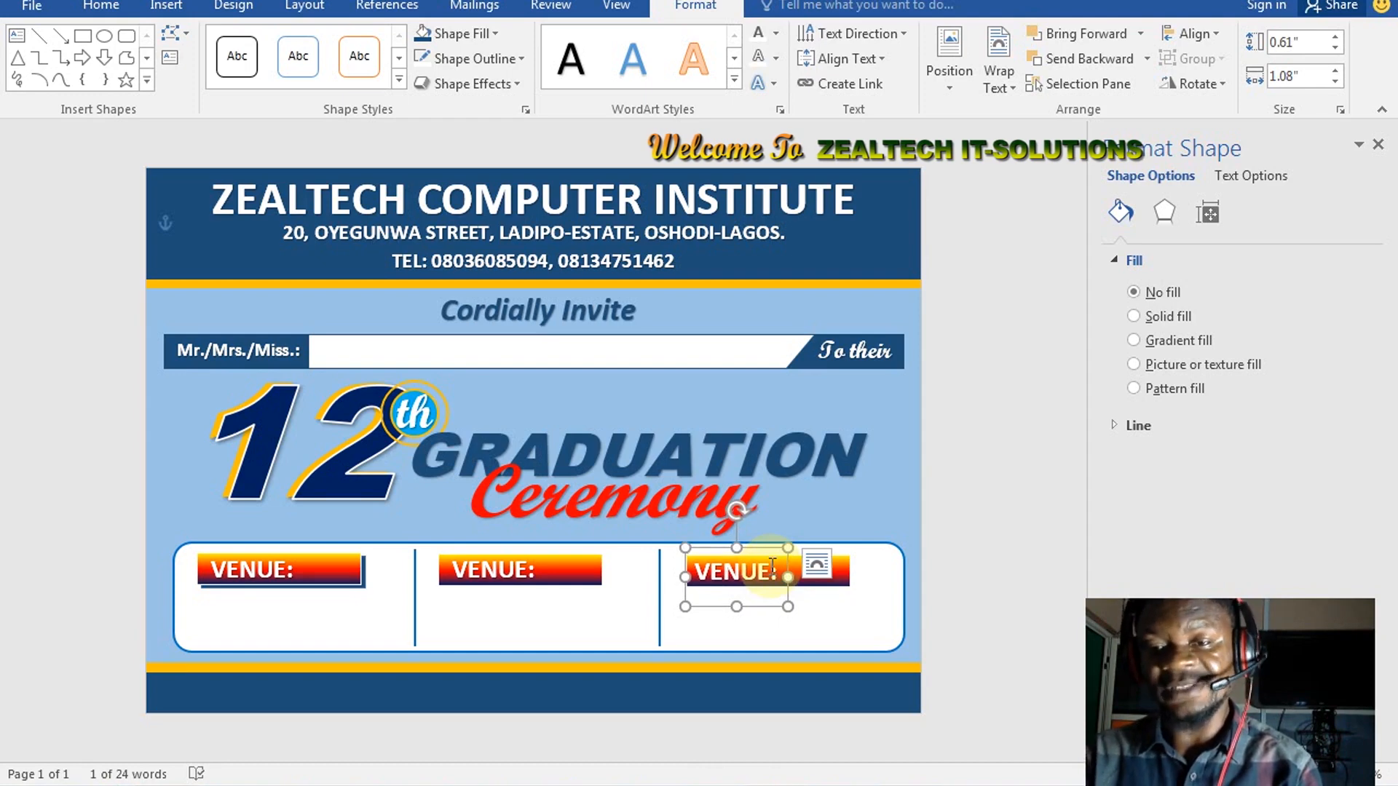
{"action": "key", "text": "ctrl+Up"}
{"action": "key", "text": "ctrl+Right"}
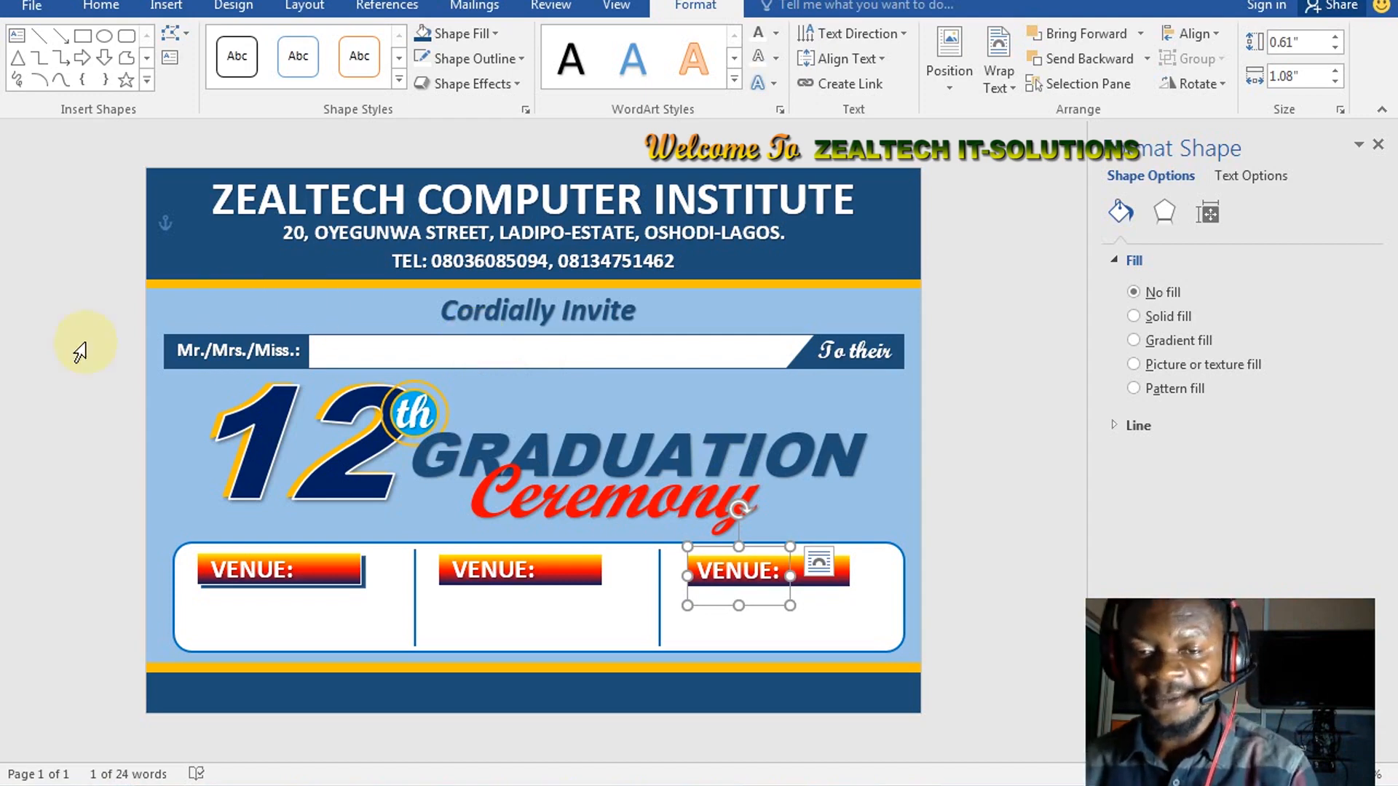
Insert a Simple Text Box with placeholder quote text near the top of the invitation
{"action": "left_click", "coordinate": [257, 153]}
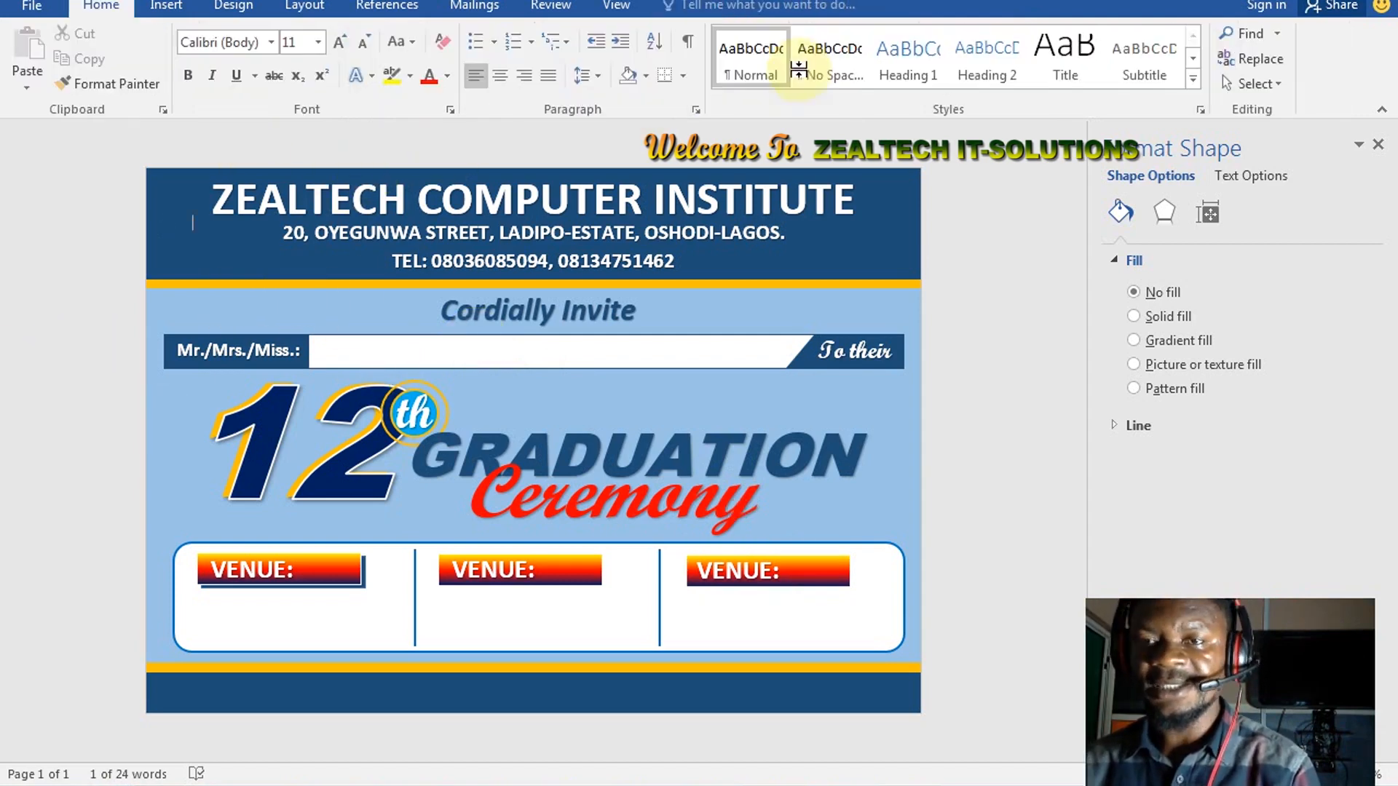
{"action": "left_click", "coordinate": [166, 6]}
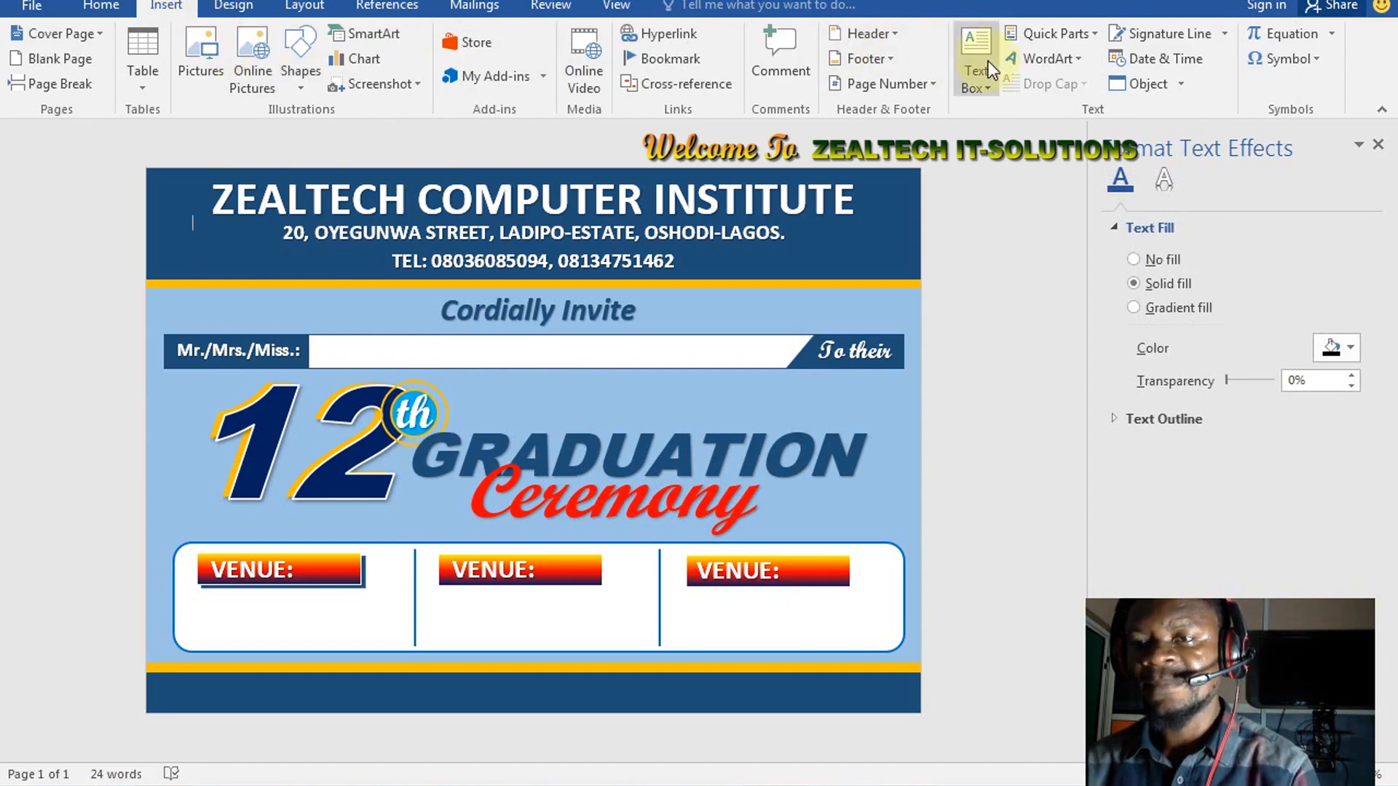
{"action": "left_click", "coordinate": [978, 80]}
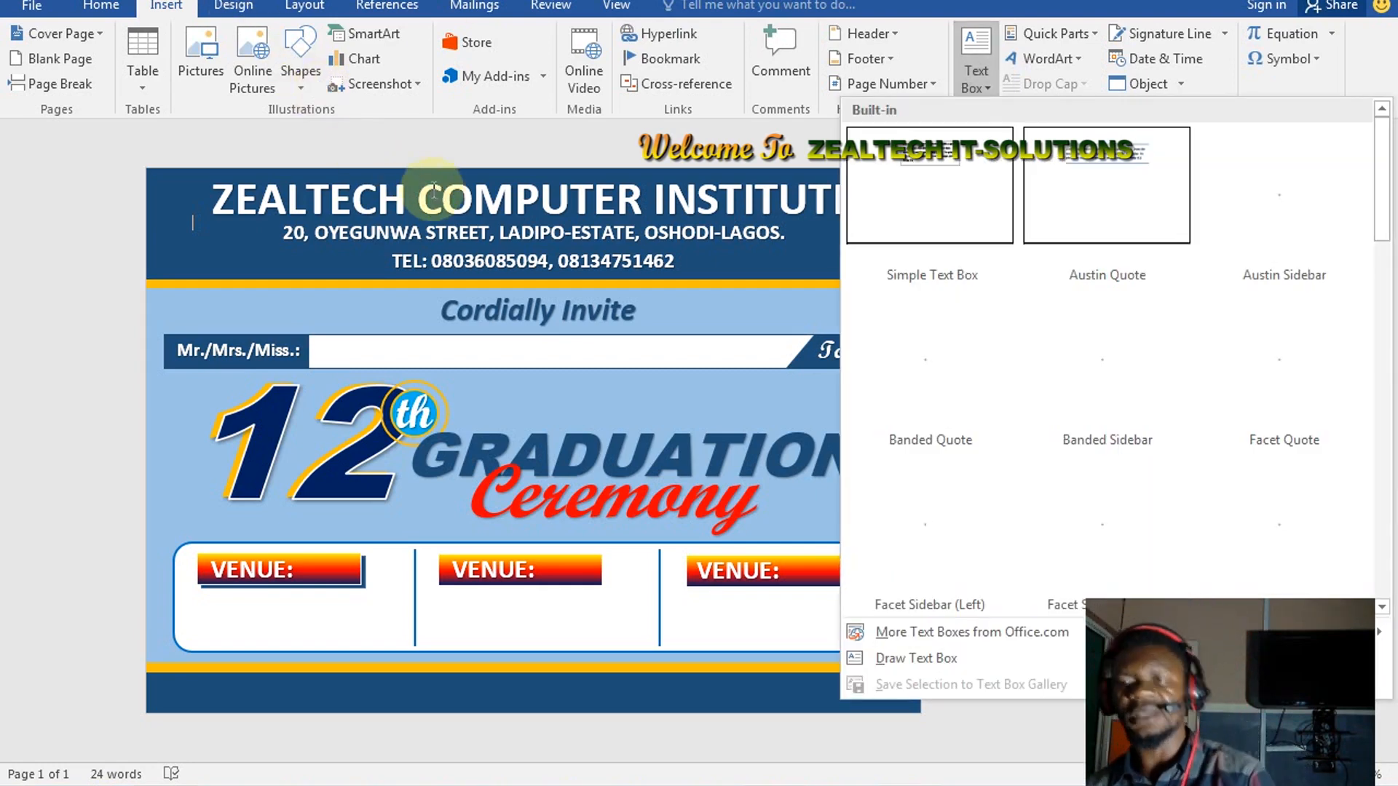
{"action": "left_click", "coordinate": [962, 180]}
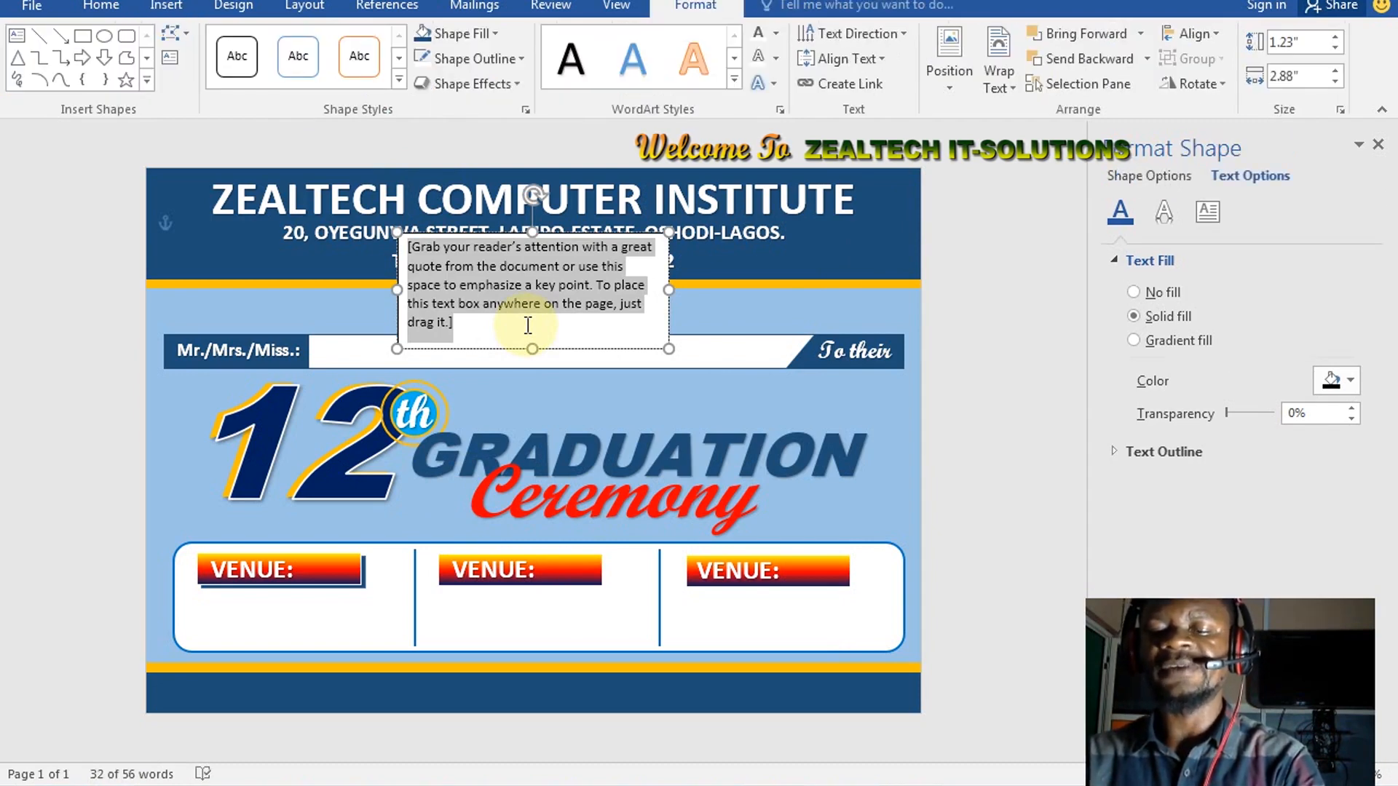
{"action": "key", "text": "BackSpace"}
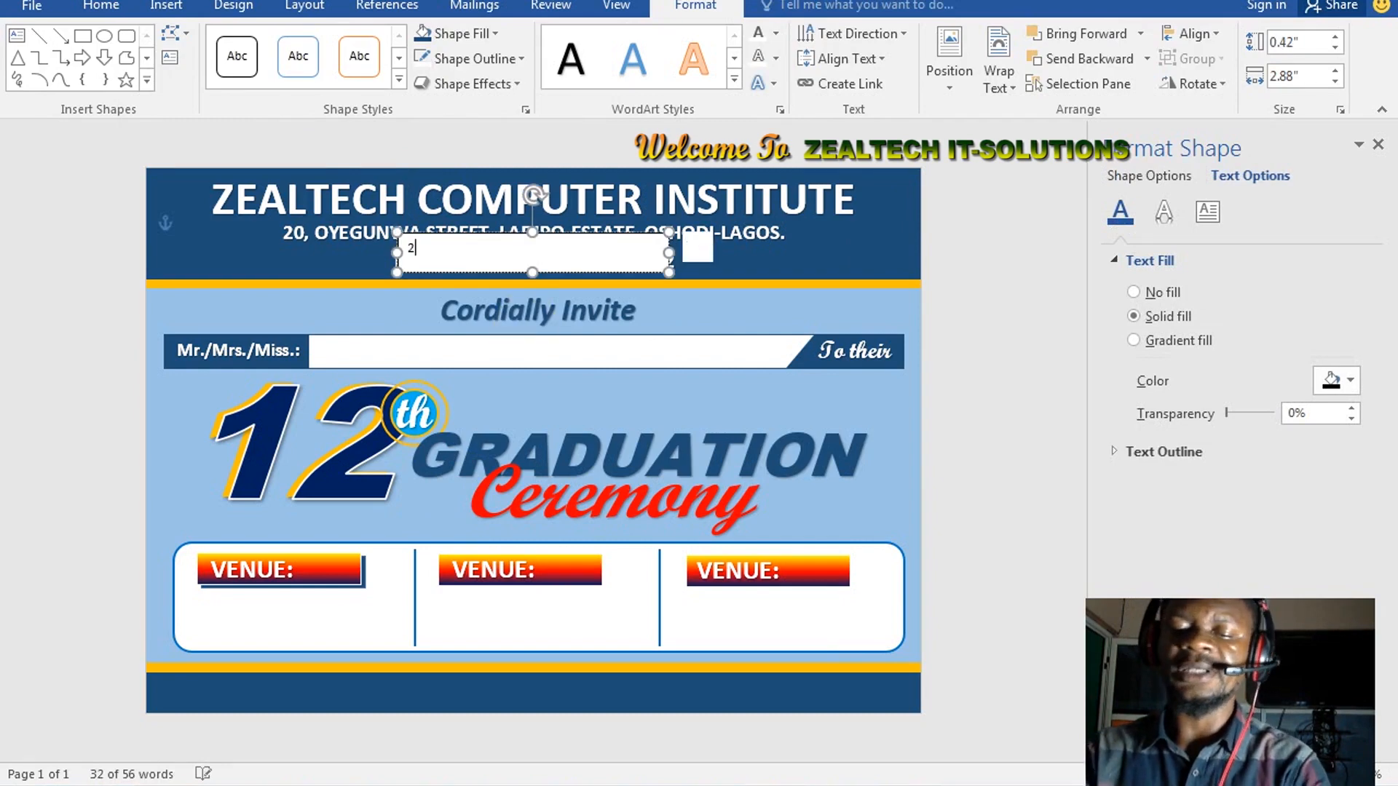
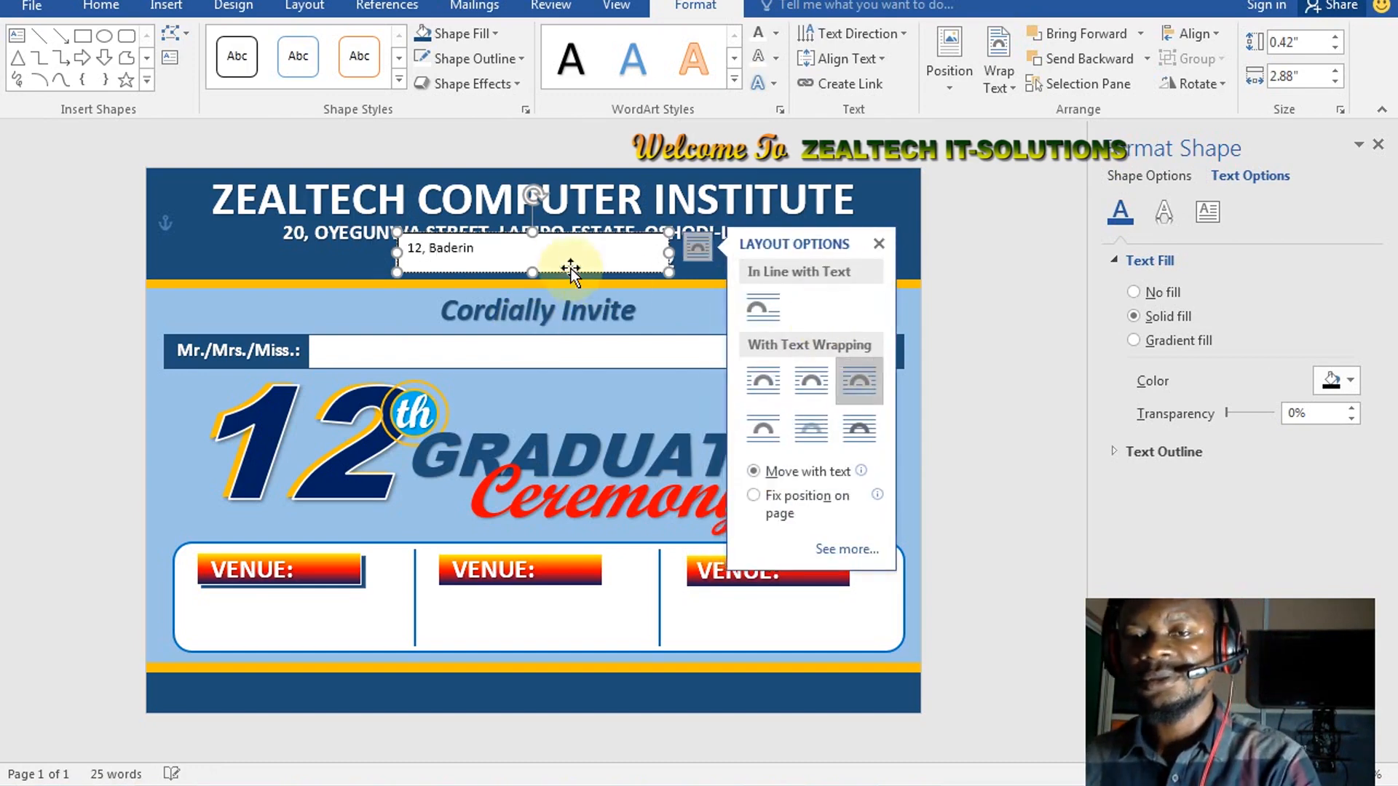
{"action": "left_click", "coordinate": [879, 244]}
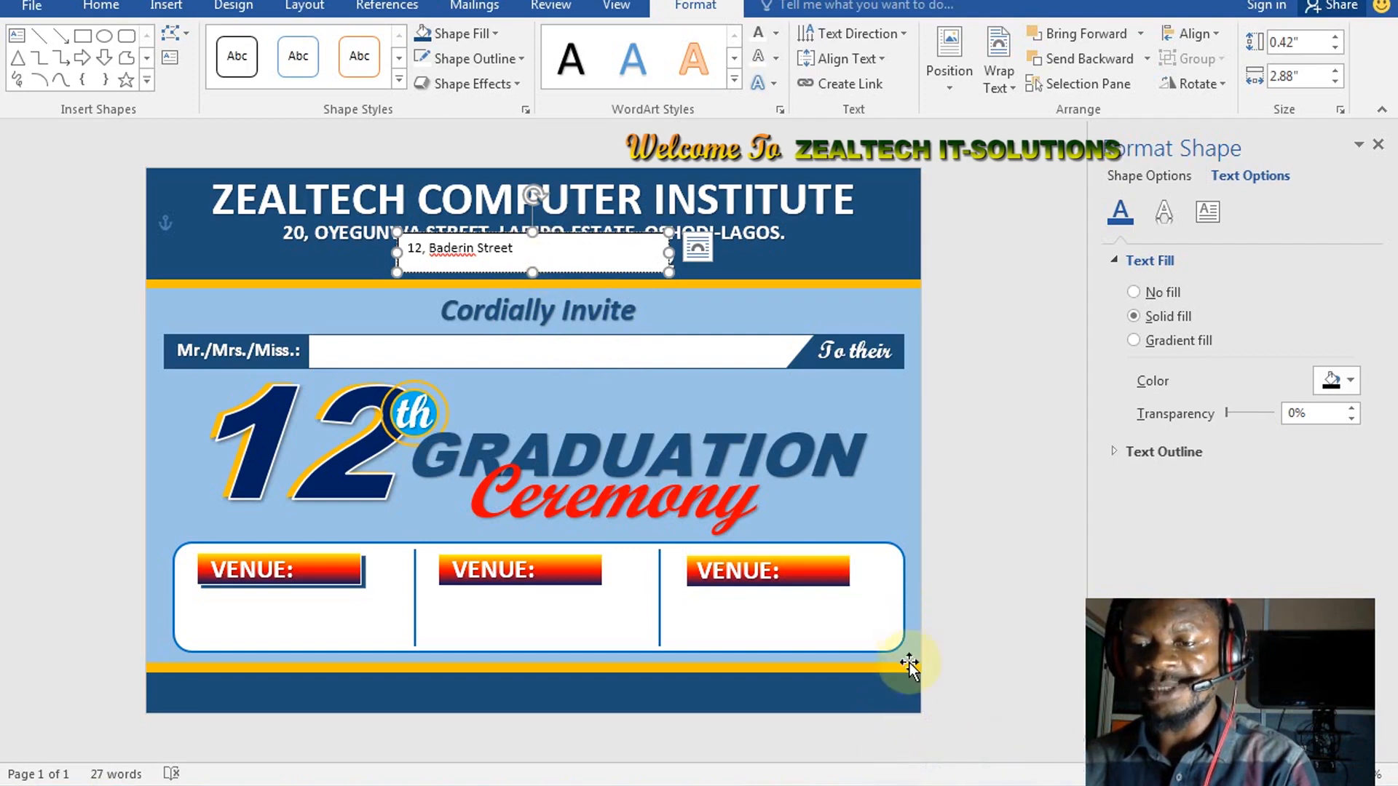
{"action": "left_click", "coordinate": [914, 785]}
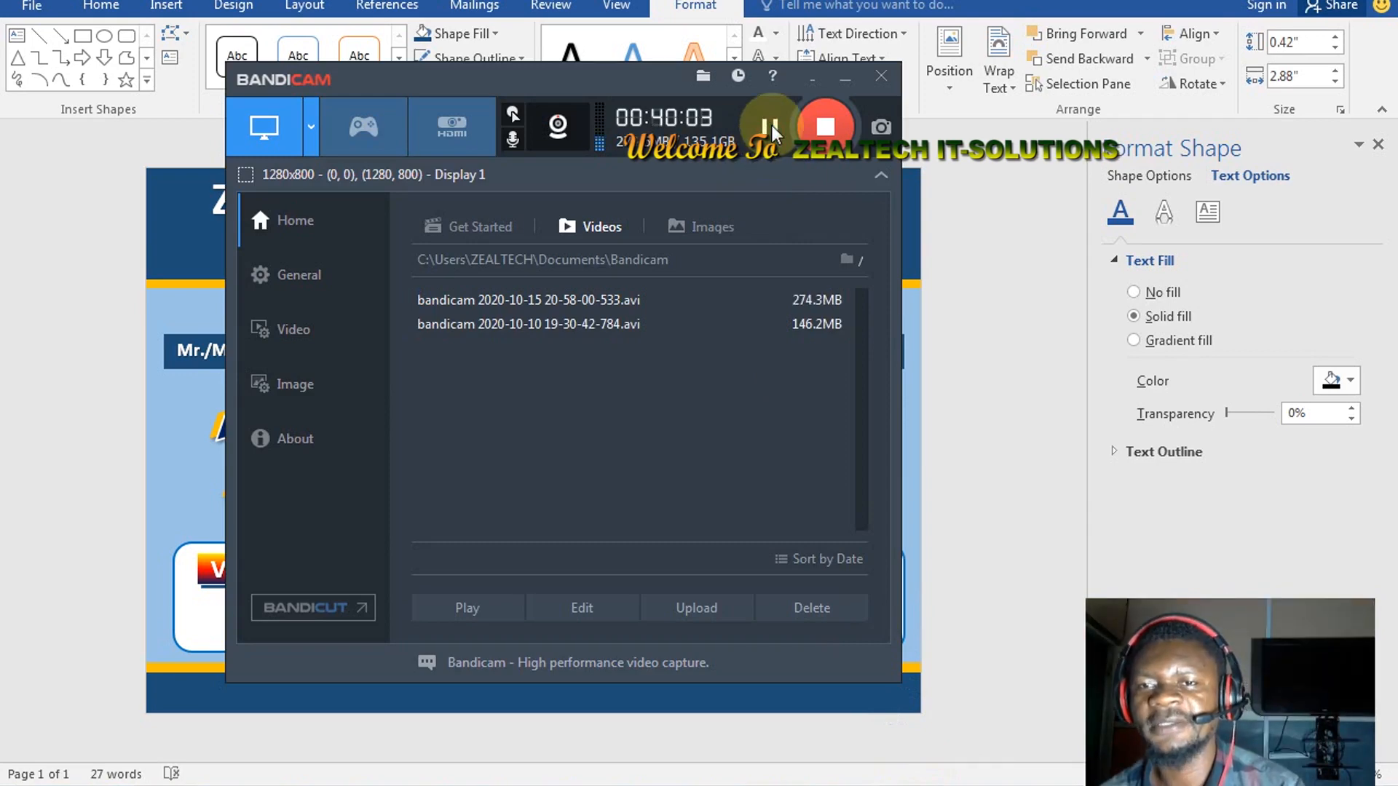
Minimize the Bandicam recorder window to get back to the Word invitation
{"action": "left_click", "coordinate": [844, 75]}
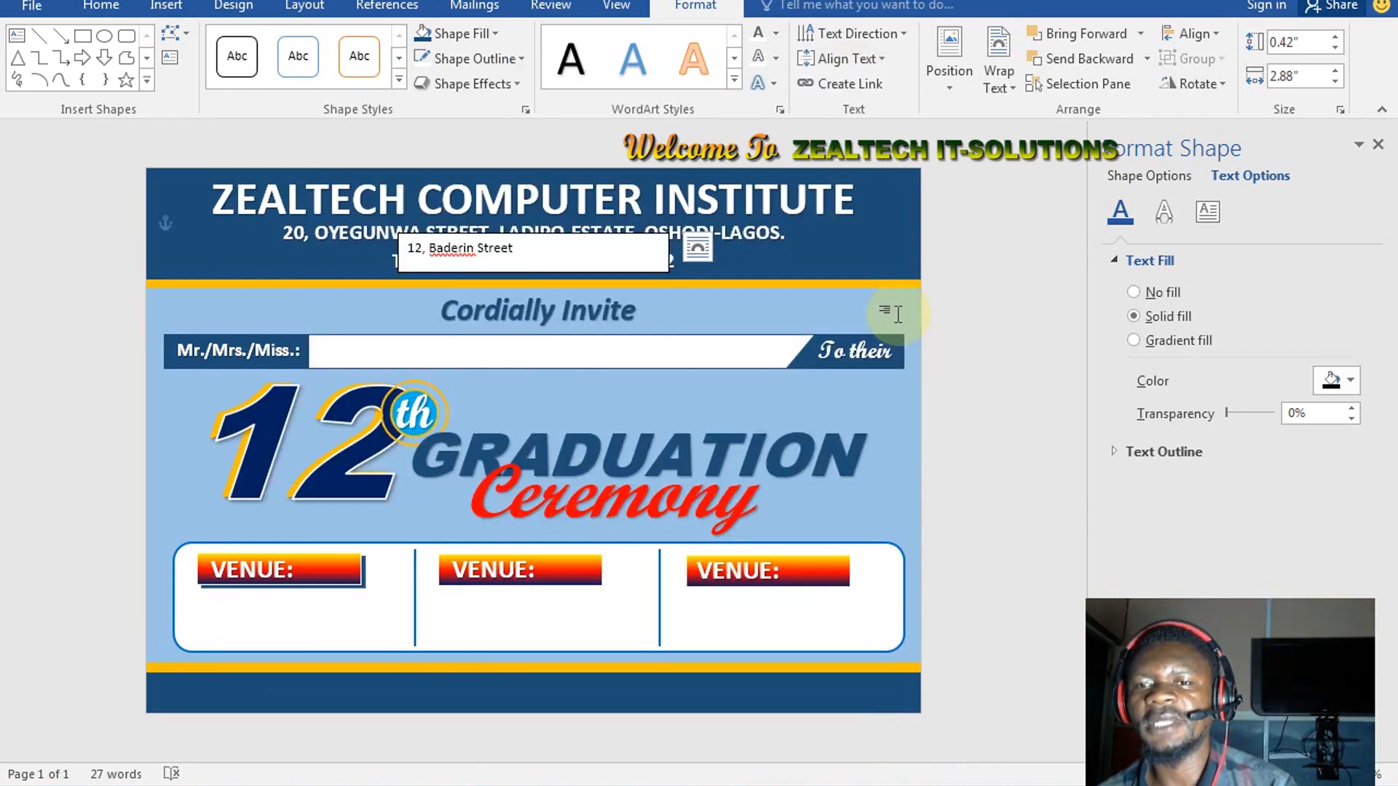
{"action": "left_click", "coordinate": [914, 785]}
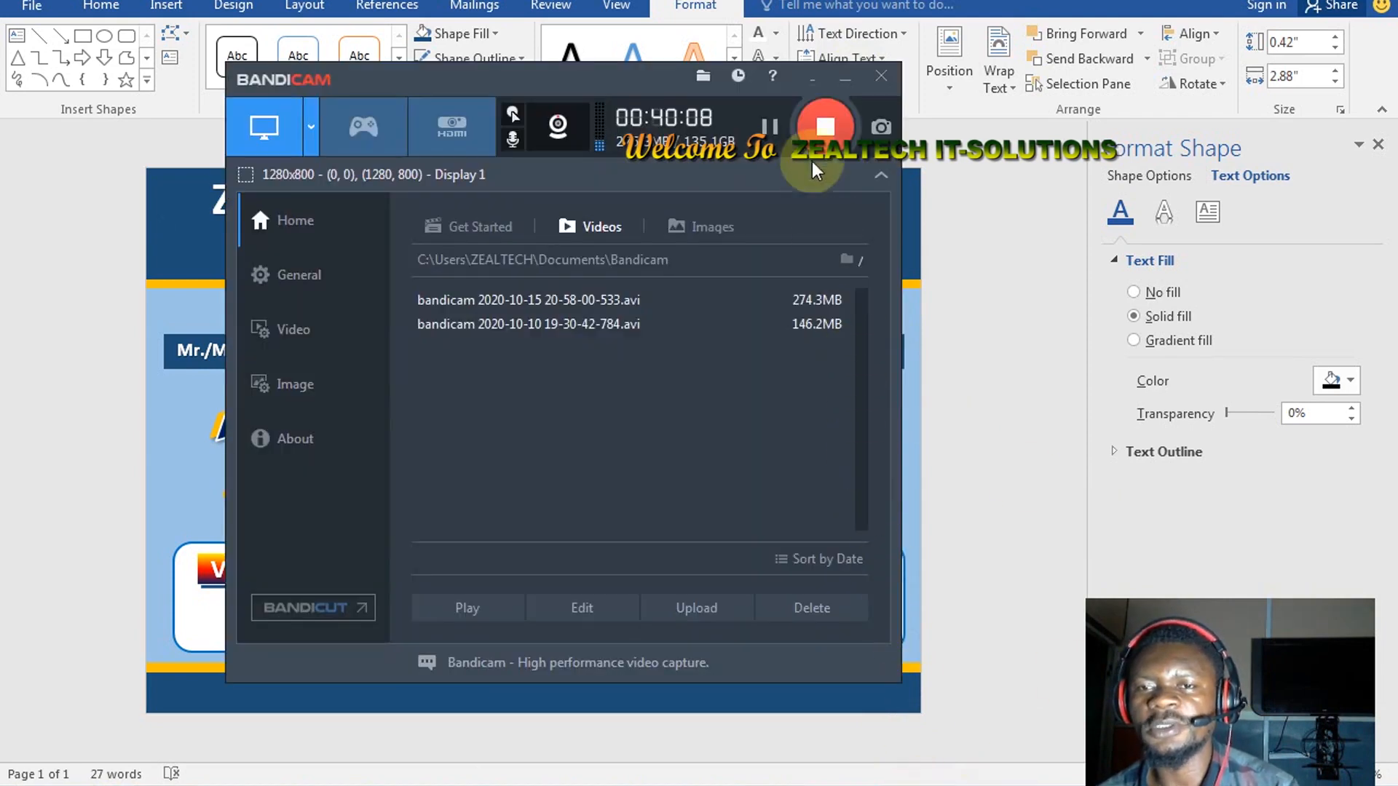
{"action": "left_click", "coordinate": [845, 75]}
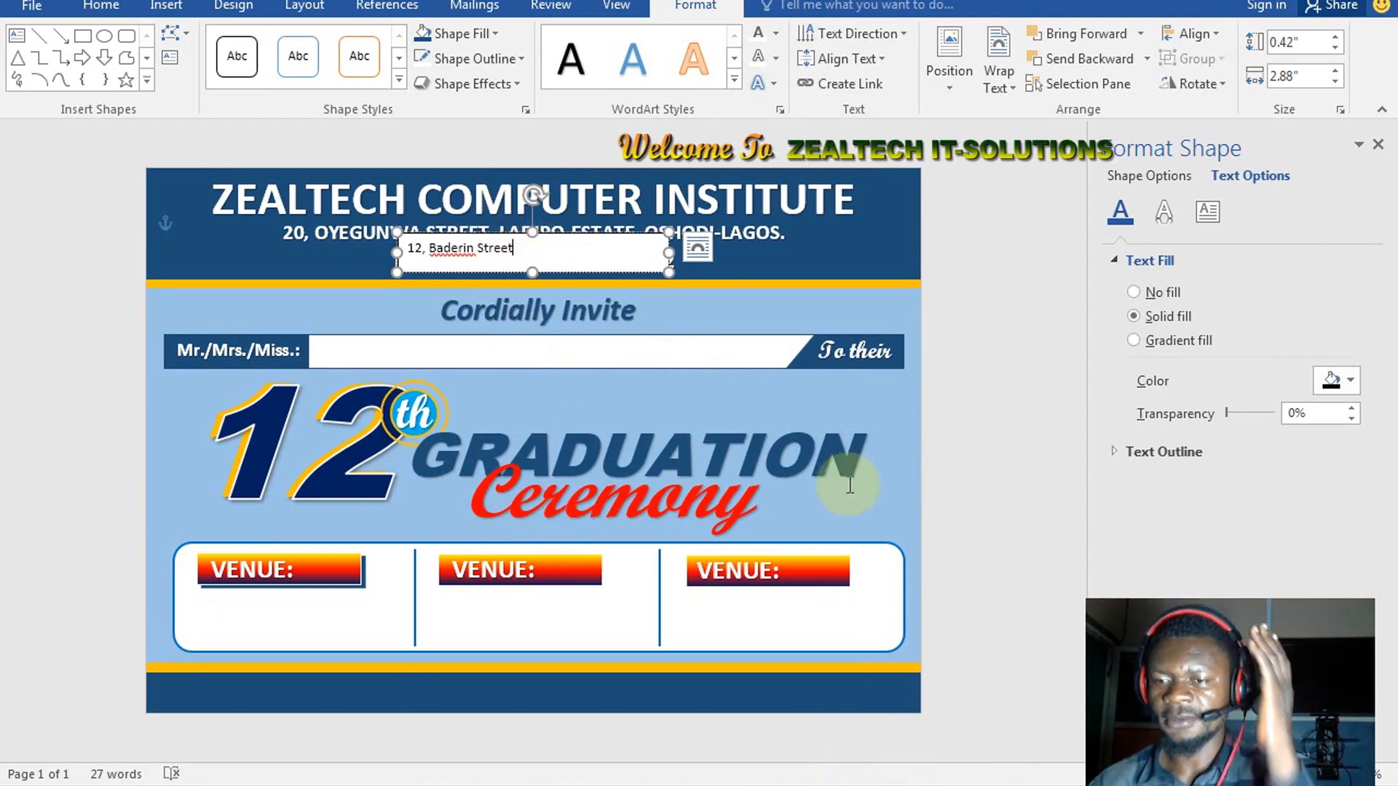
{"action": "key", "text": "alt+Tab"}
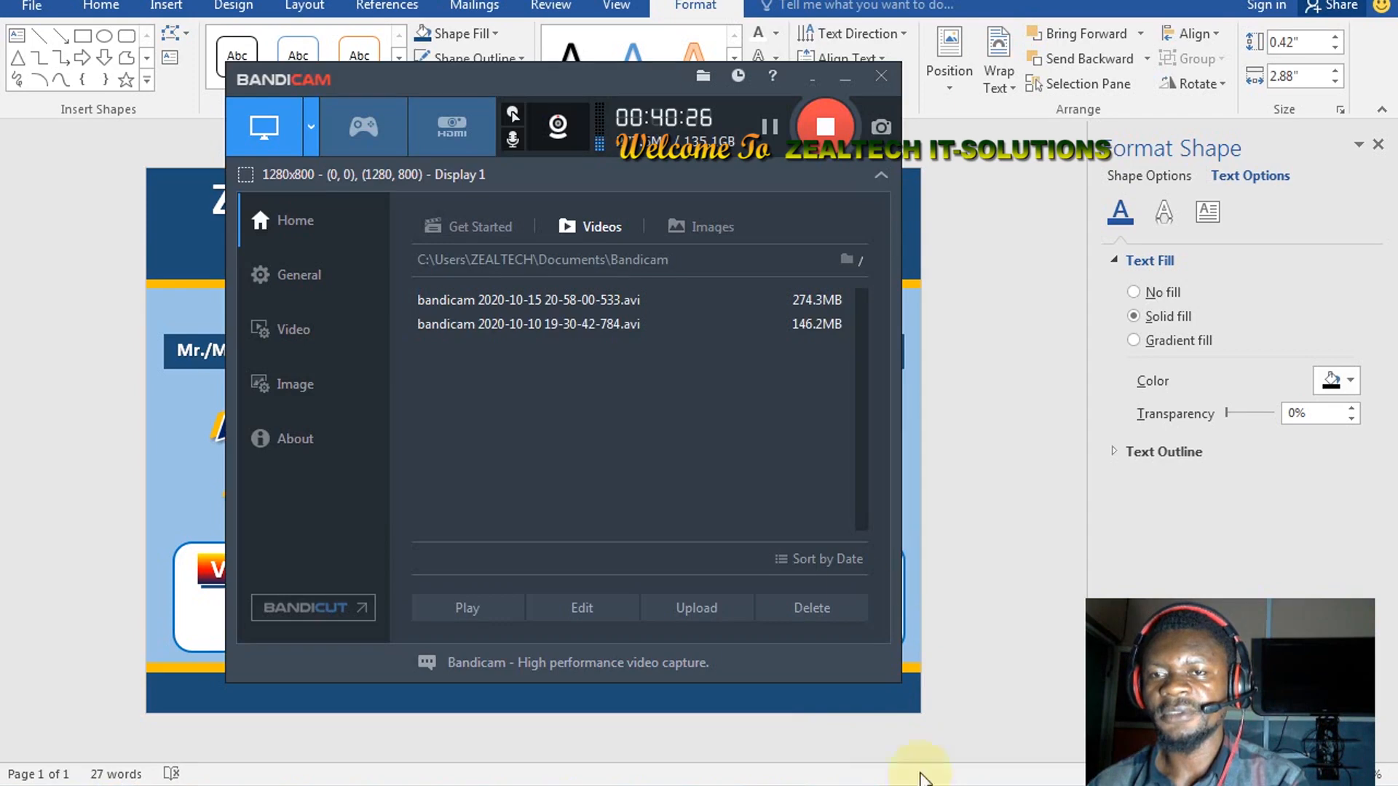
{"action": "left_click", "coordinate": [845, 76]}
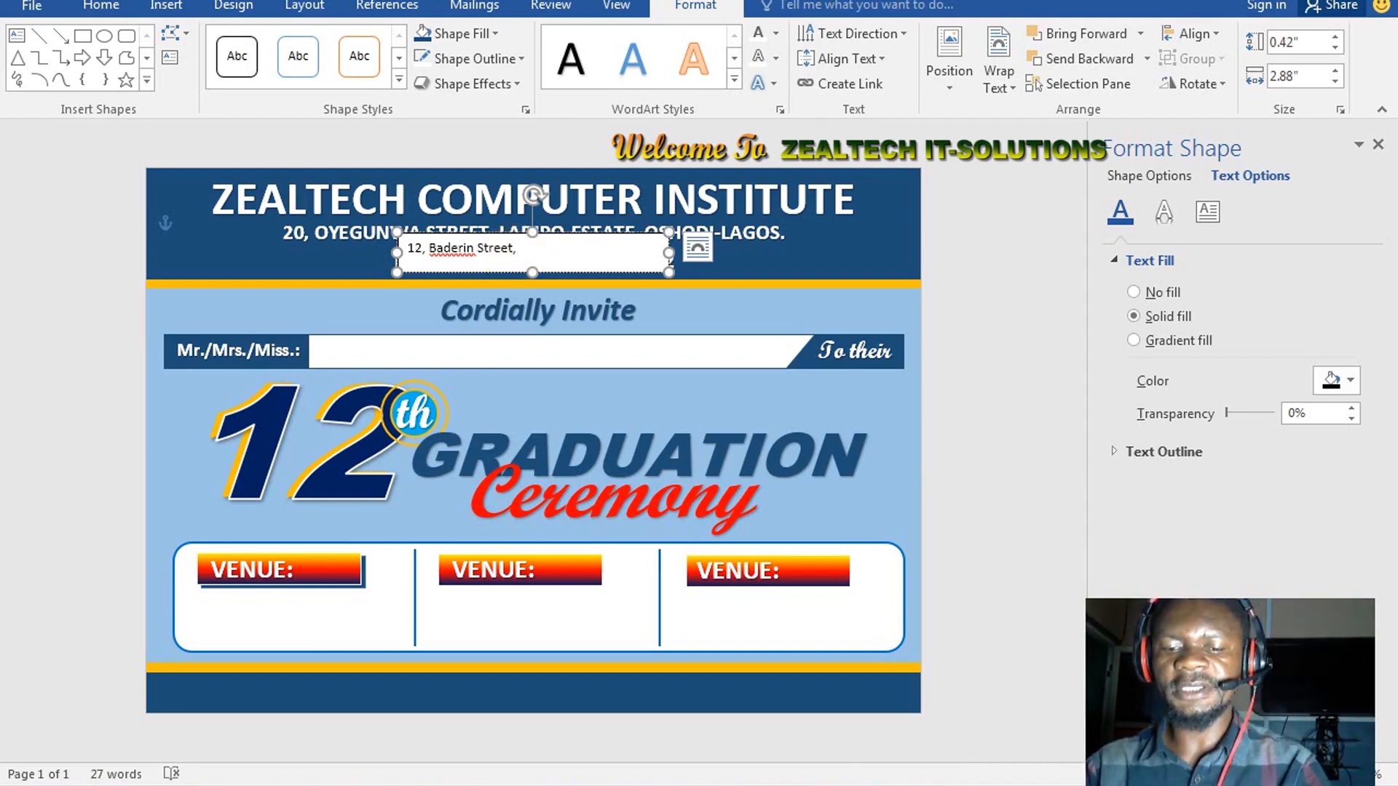
Continue the address after the comma with 'Oja-Oke, Mafoluku, Oshodi-'
{"action": "left_click", "coordinate": [517, 247]}
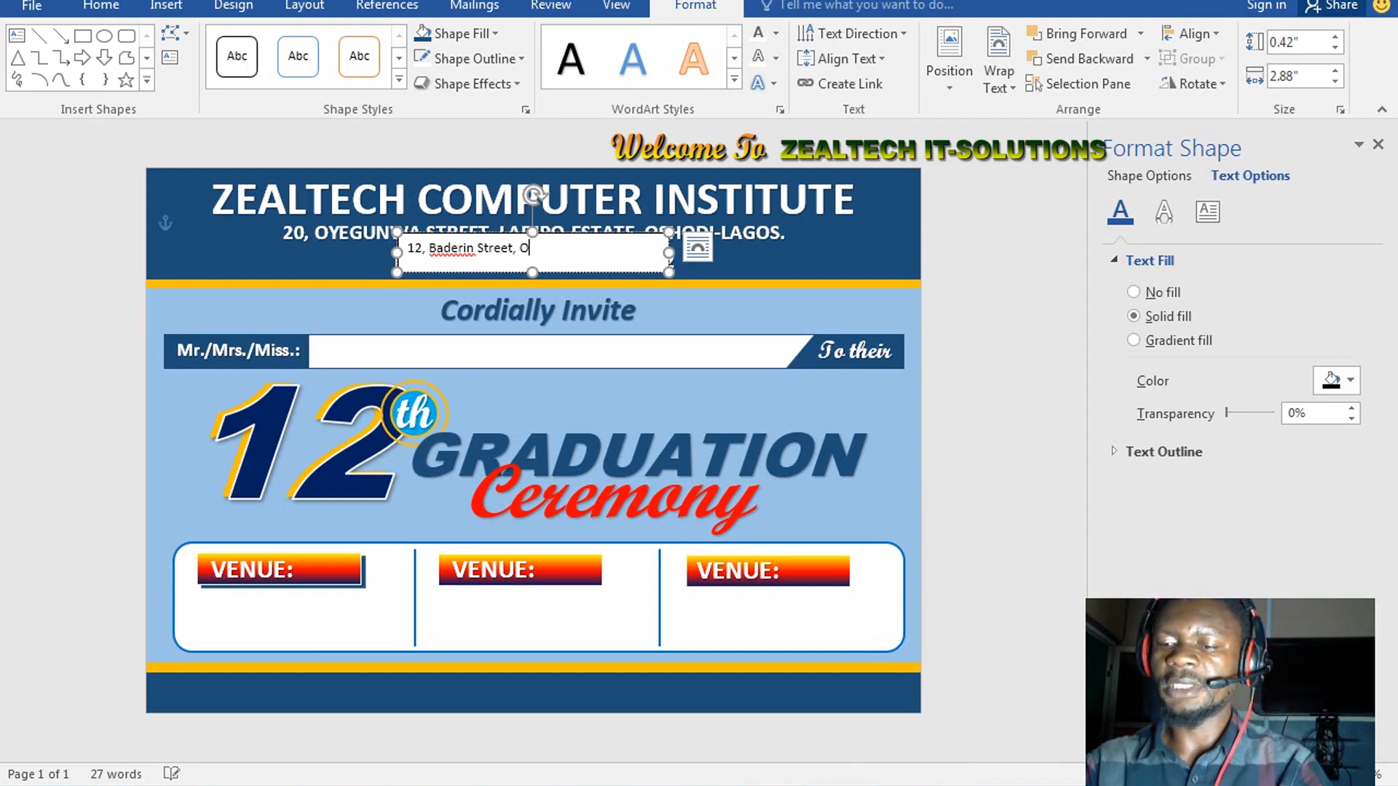
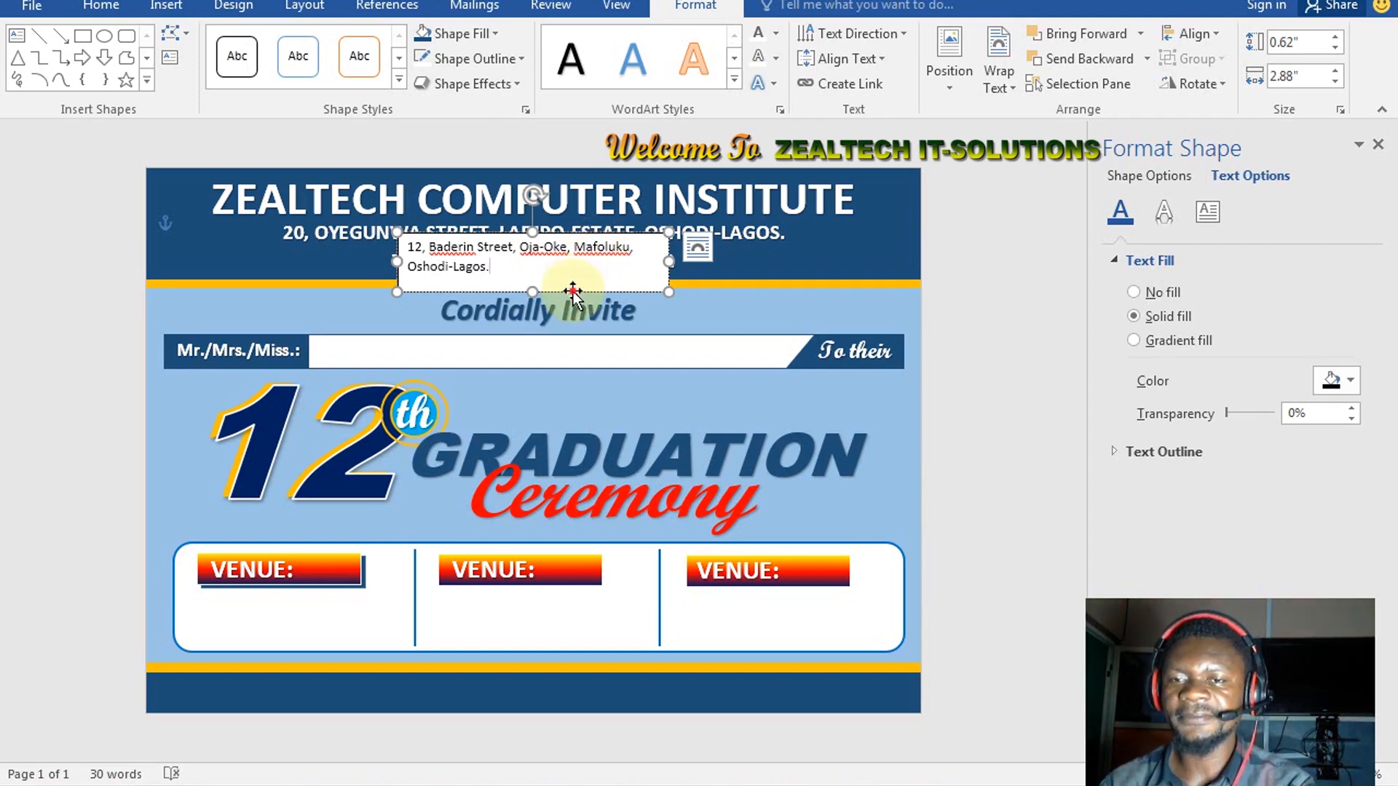
Move the address box under the first VENUE: label with no fill or outline, in bold italic
{"action": "left_click_drag", "start_coordinate": [573, 291], "coordinate": [380, 627]}
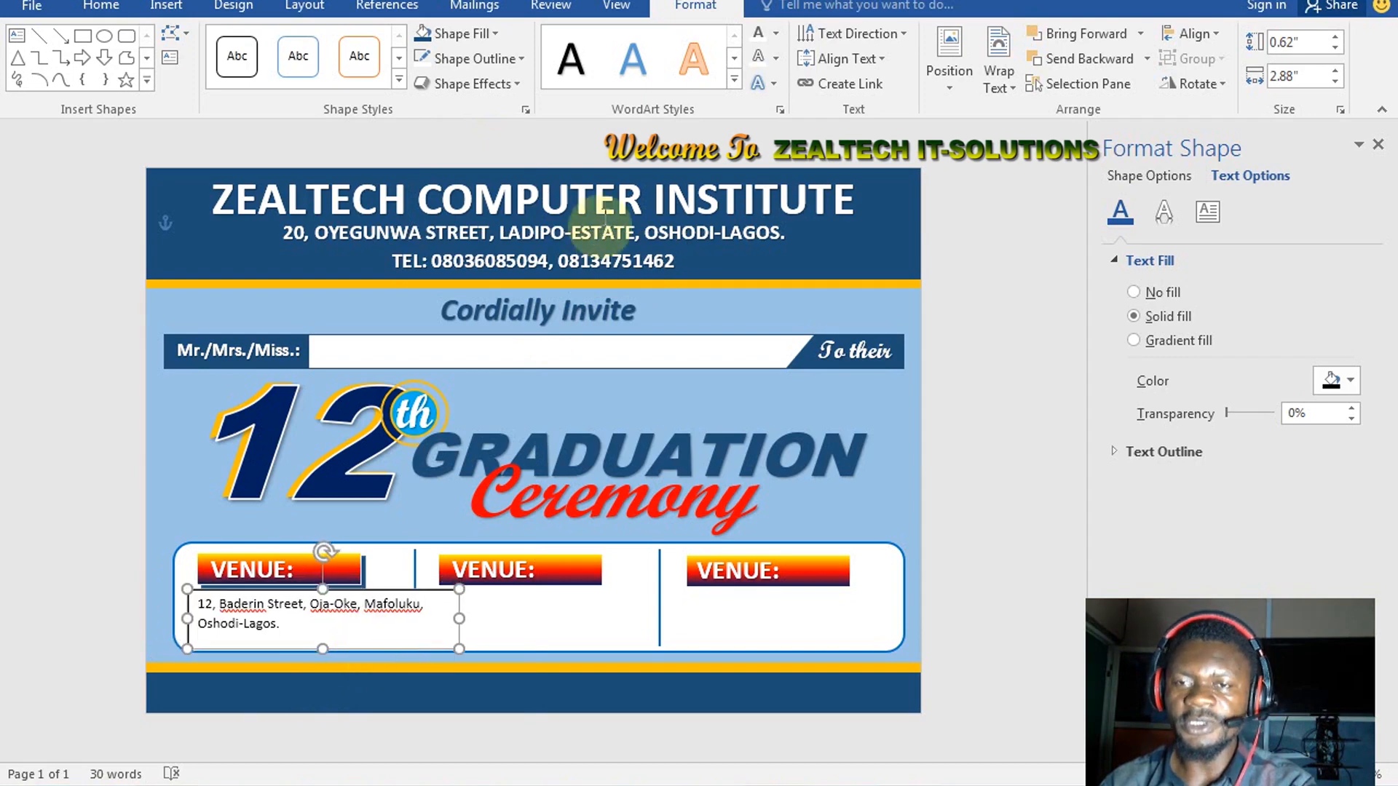
{"action": "left_click", "coordinate": [457, 30]}
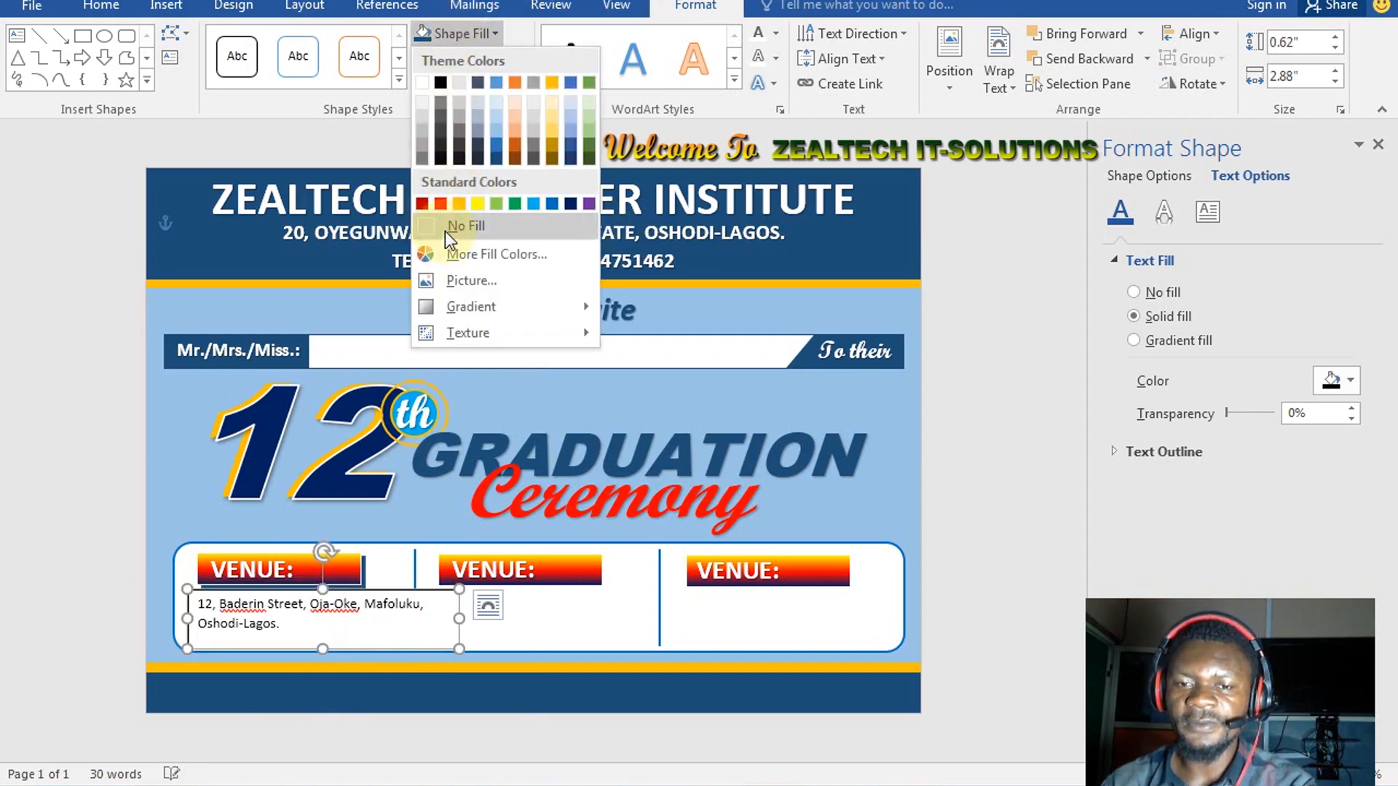
{"action": "left_click", "coordinate": [444, 230]}
{"action": "left_click", "coordinate": [482, 62]}
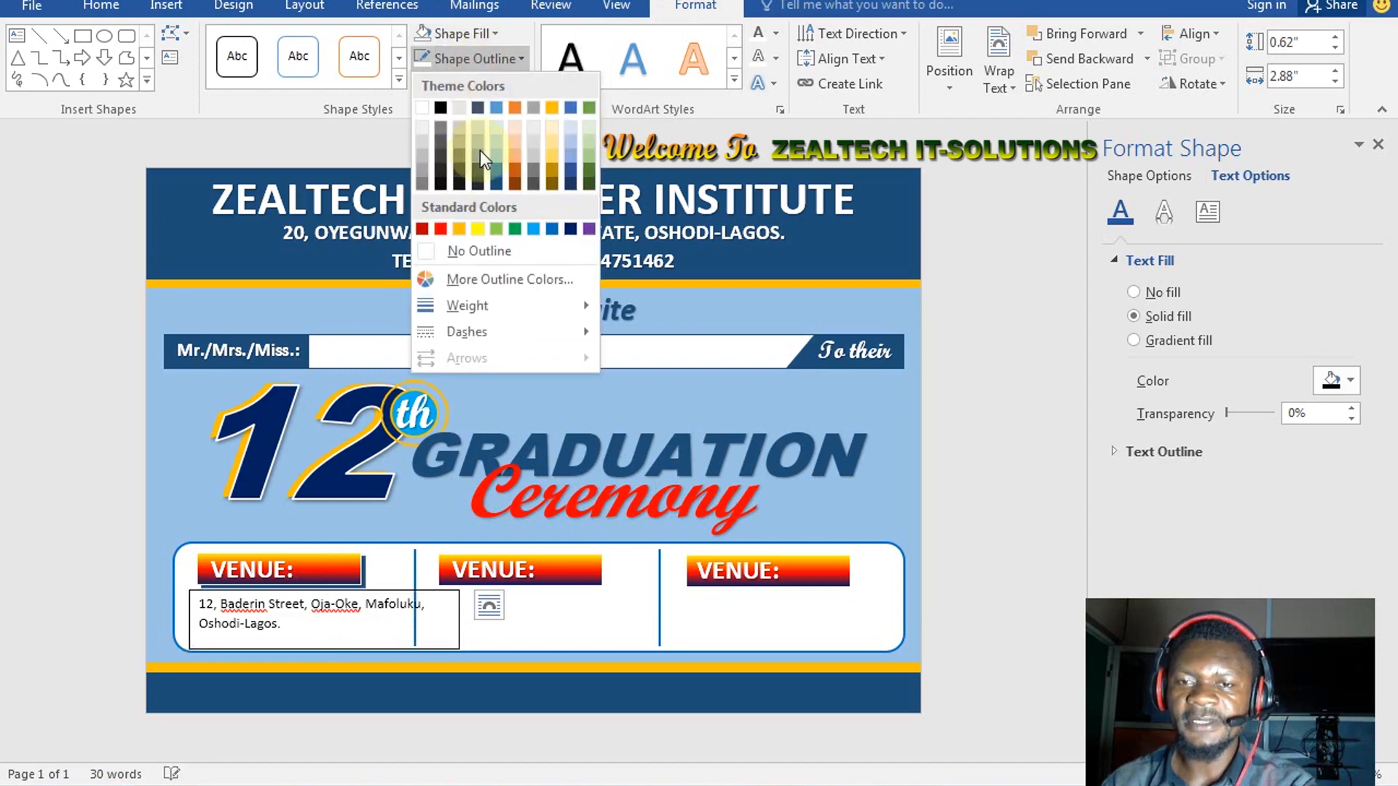
{"action": "left_click", "coordinate": [482, 252]}
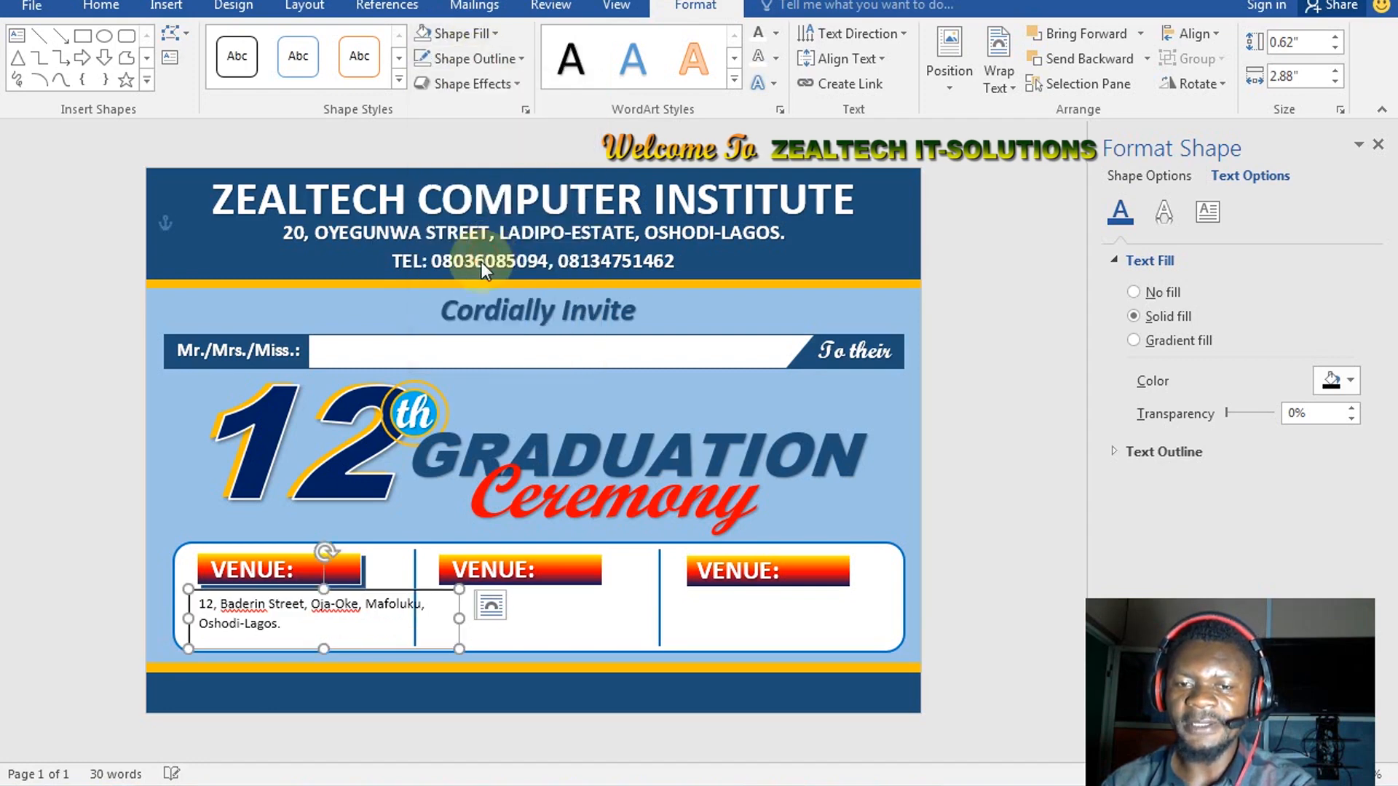
{"action": "left_click", "coordinate": [606, 373]}
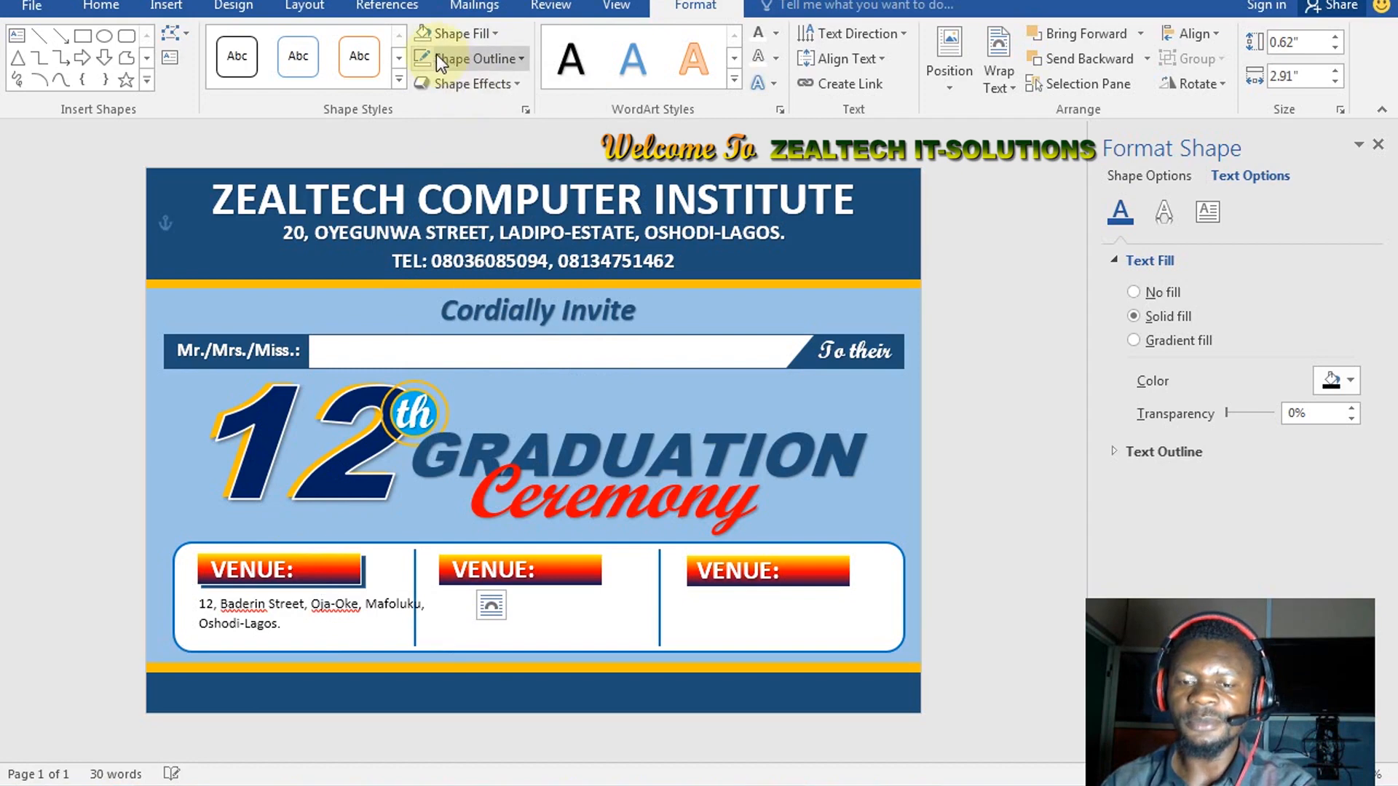
{"action": "key", "text": "ctrl+b"}
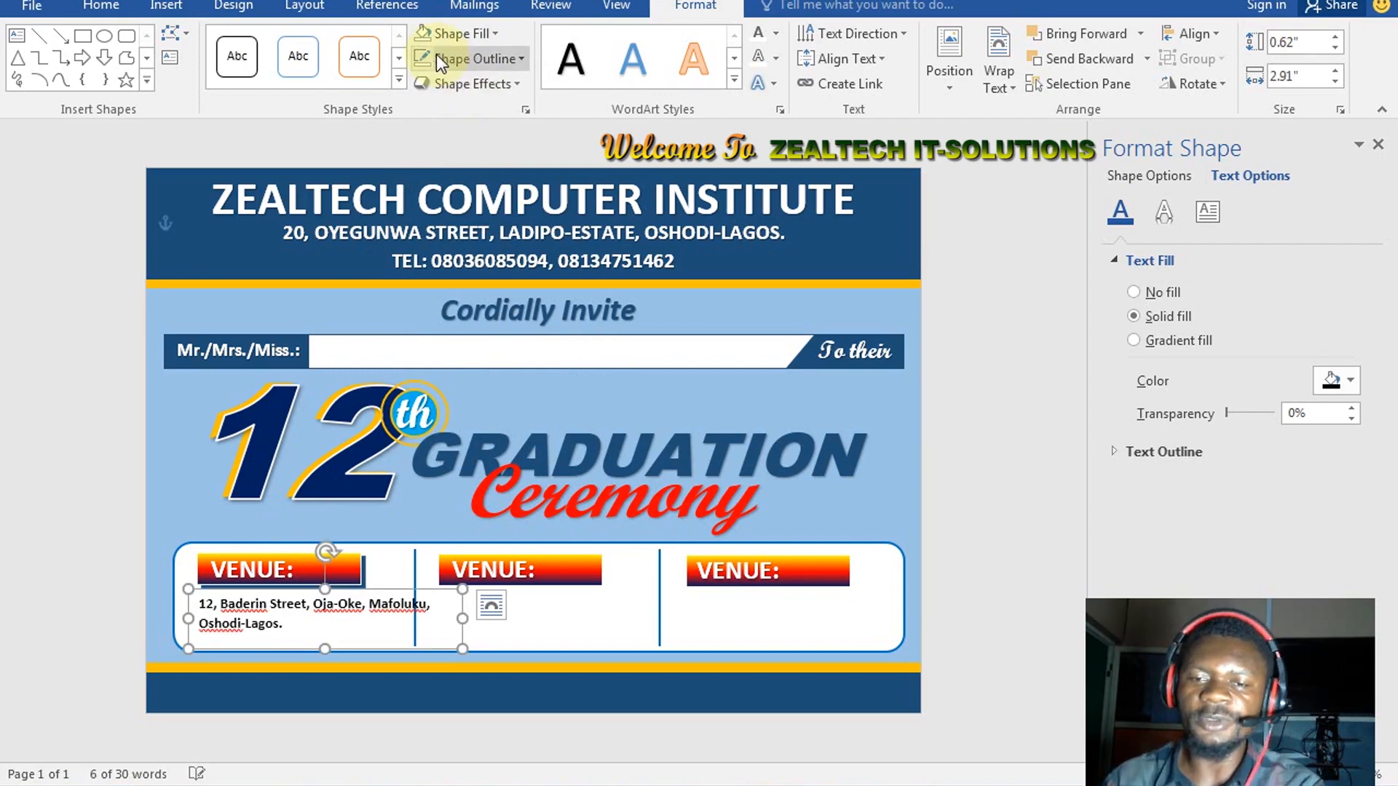
{"action": "key", "text": "ctrl+i"}
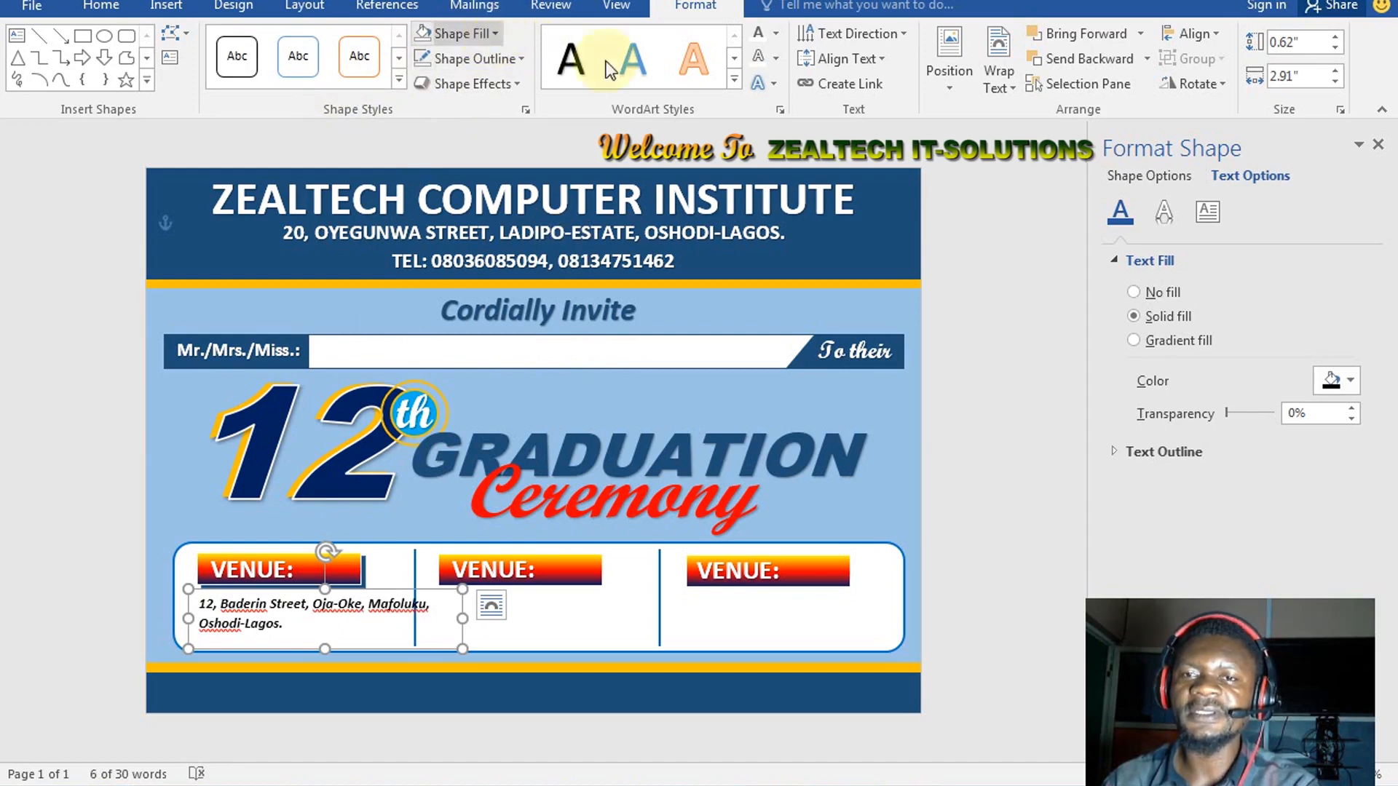
Colour the address text blue, then a darker shade
{"action": "left_click", "coordinate": [775, 37]}
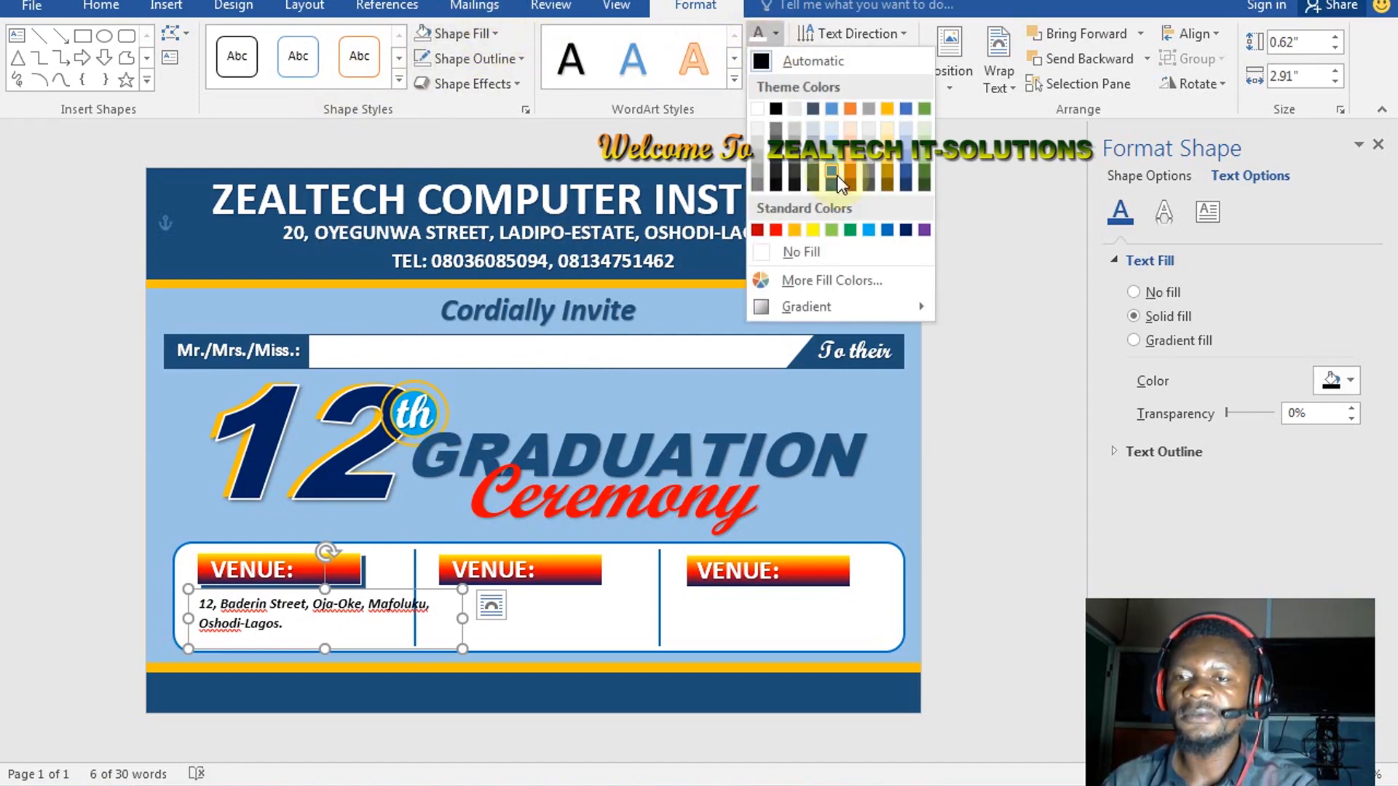
{"action": "left_click", "coordinate": [400, 491]}
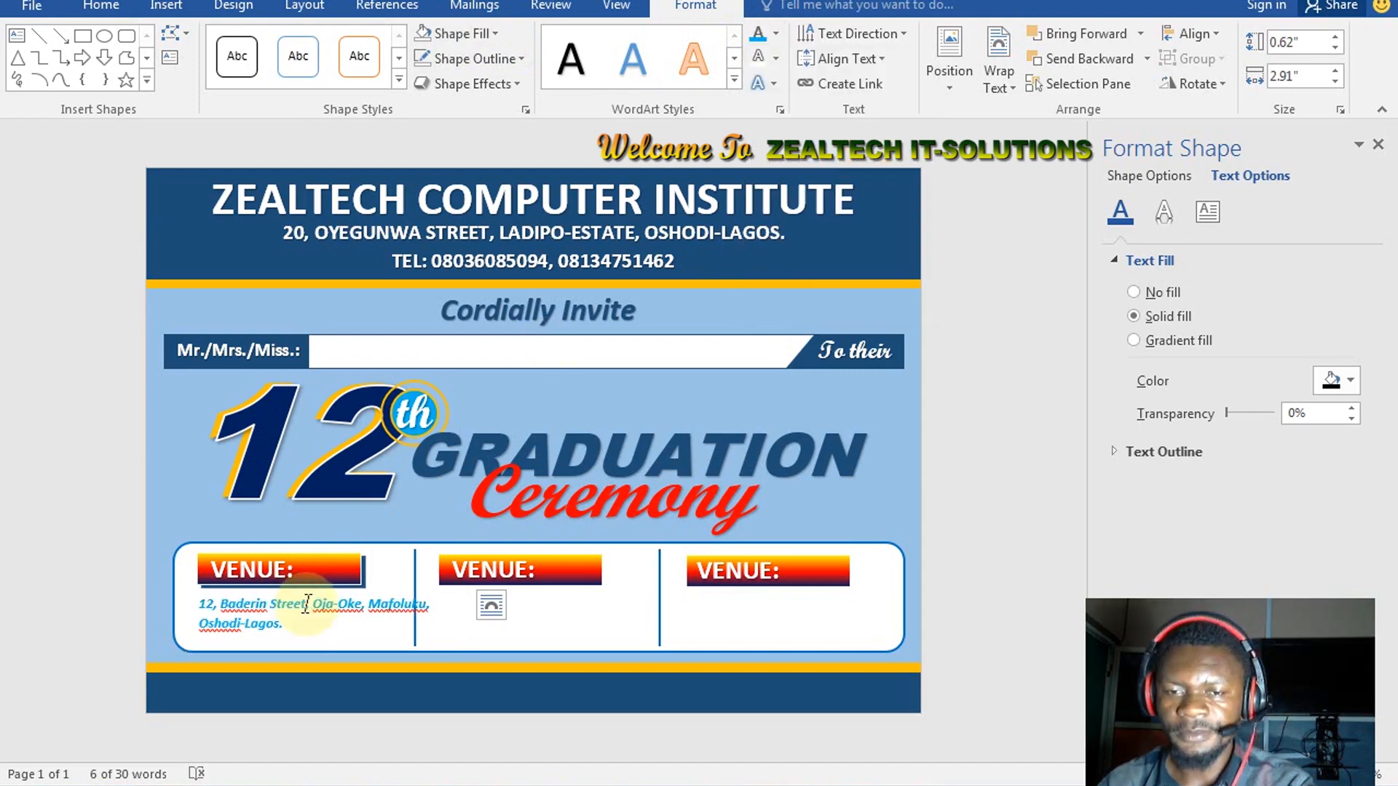
{"action": "left_click", "coordinate": [774, 33]}
{"action": "left_click", "coordinate": [474, 413]}
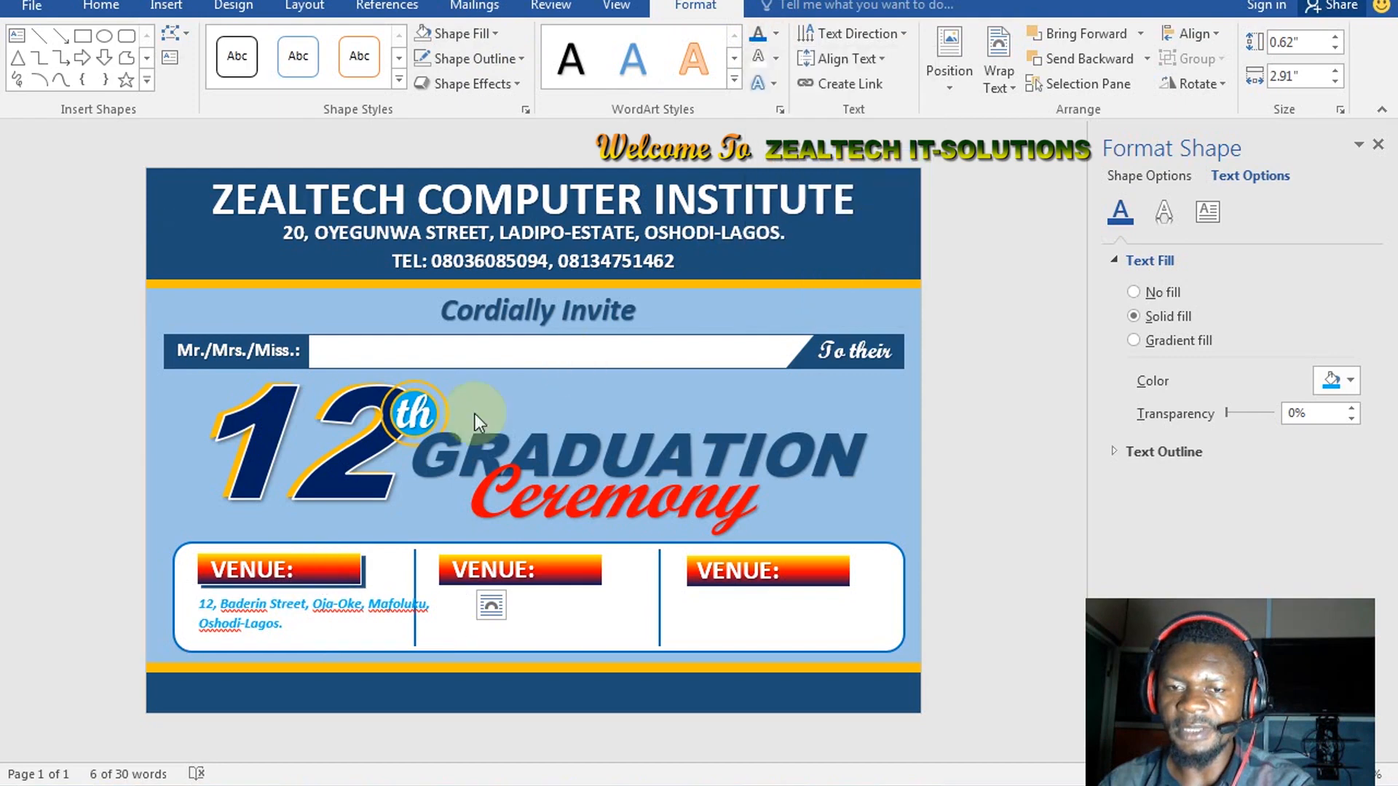
Break the address before 'Mafoluku' so it runs on two lines
{"action": "left_click", "coordinate": [221, 609]}
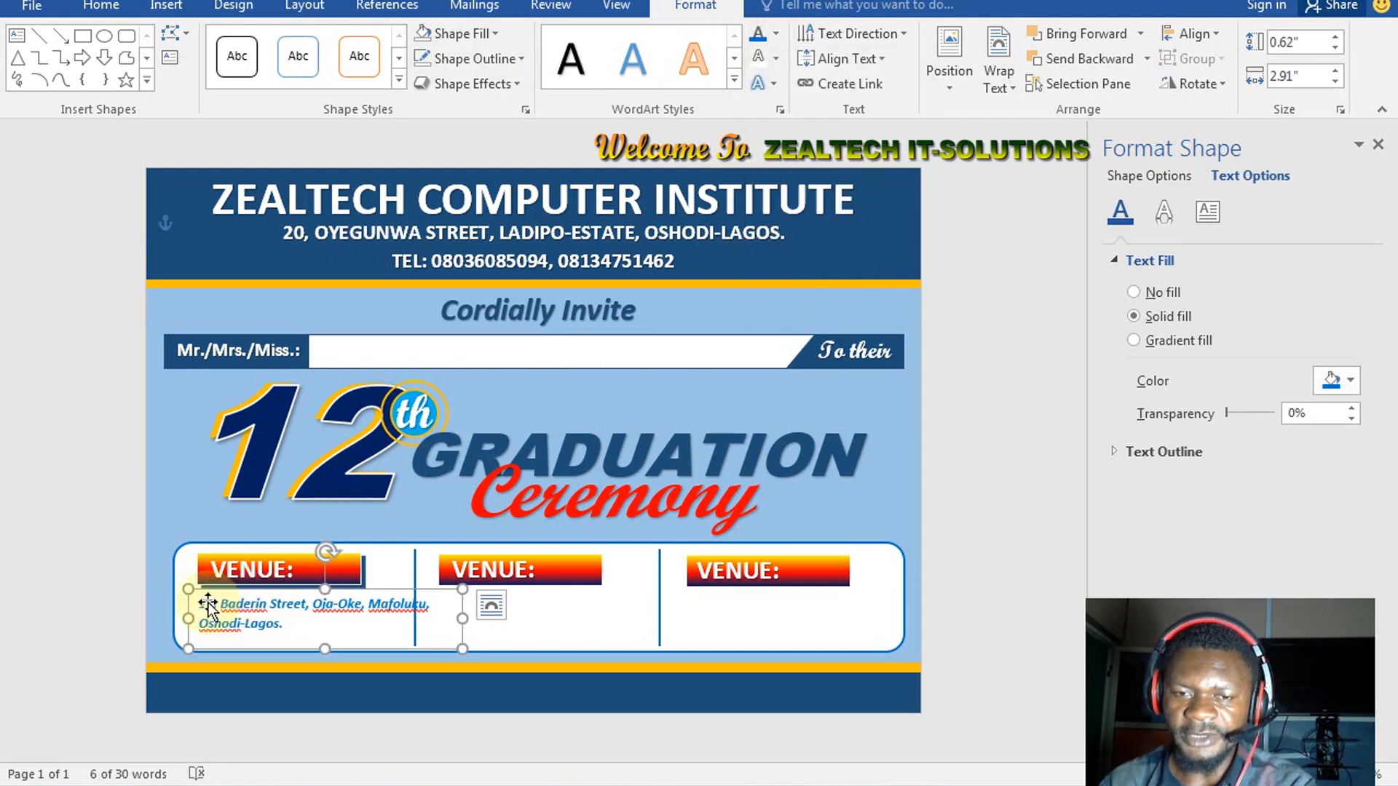
{"action": "left_click", "coordinate": [371, 608]}
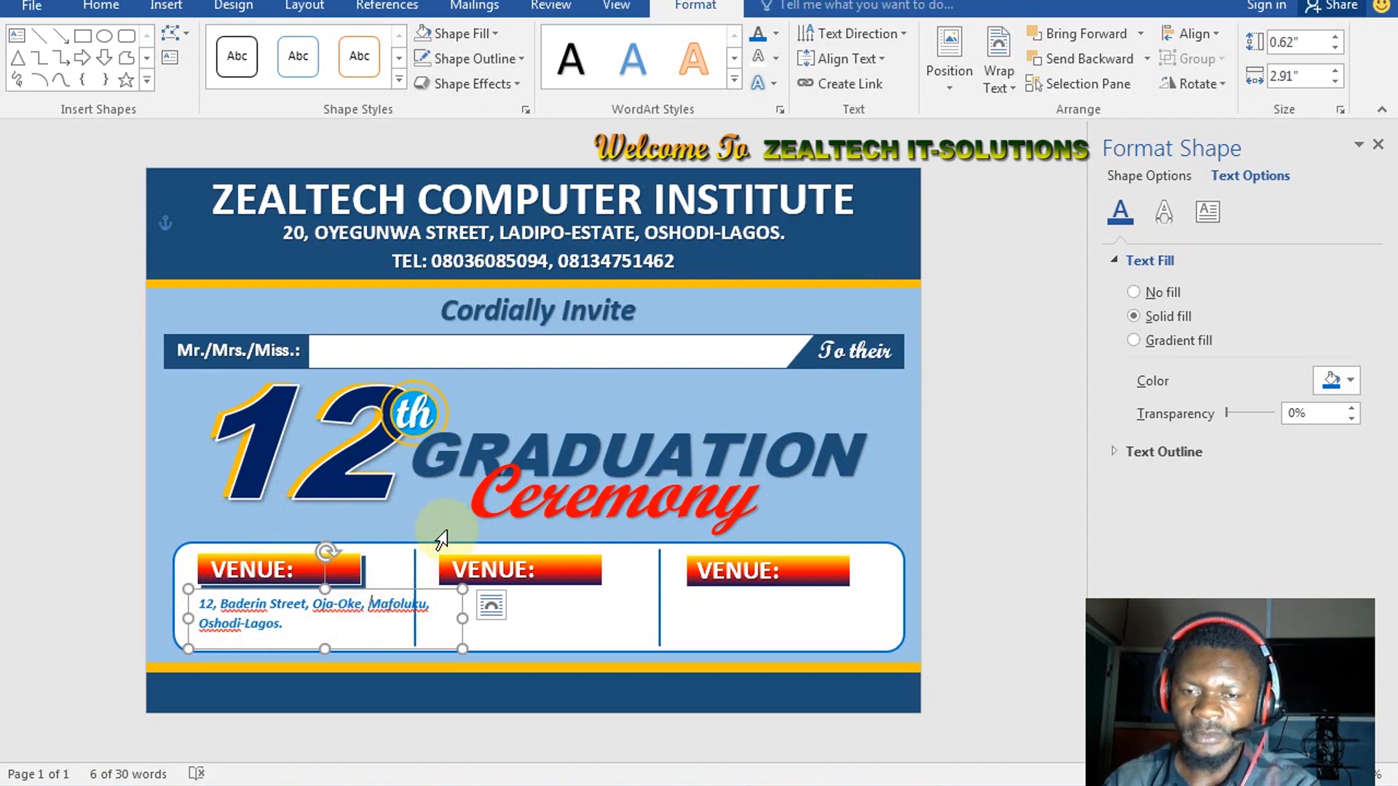
{"action": "key", "text": "Return"}
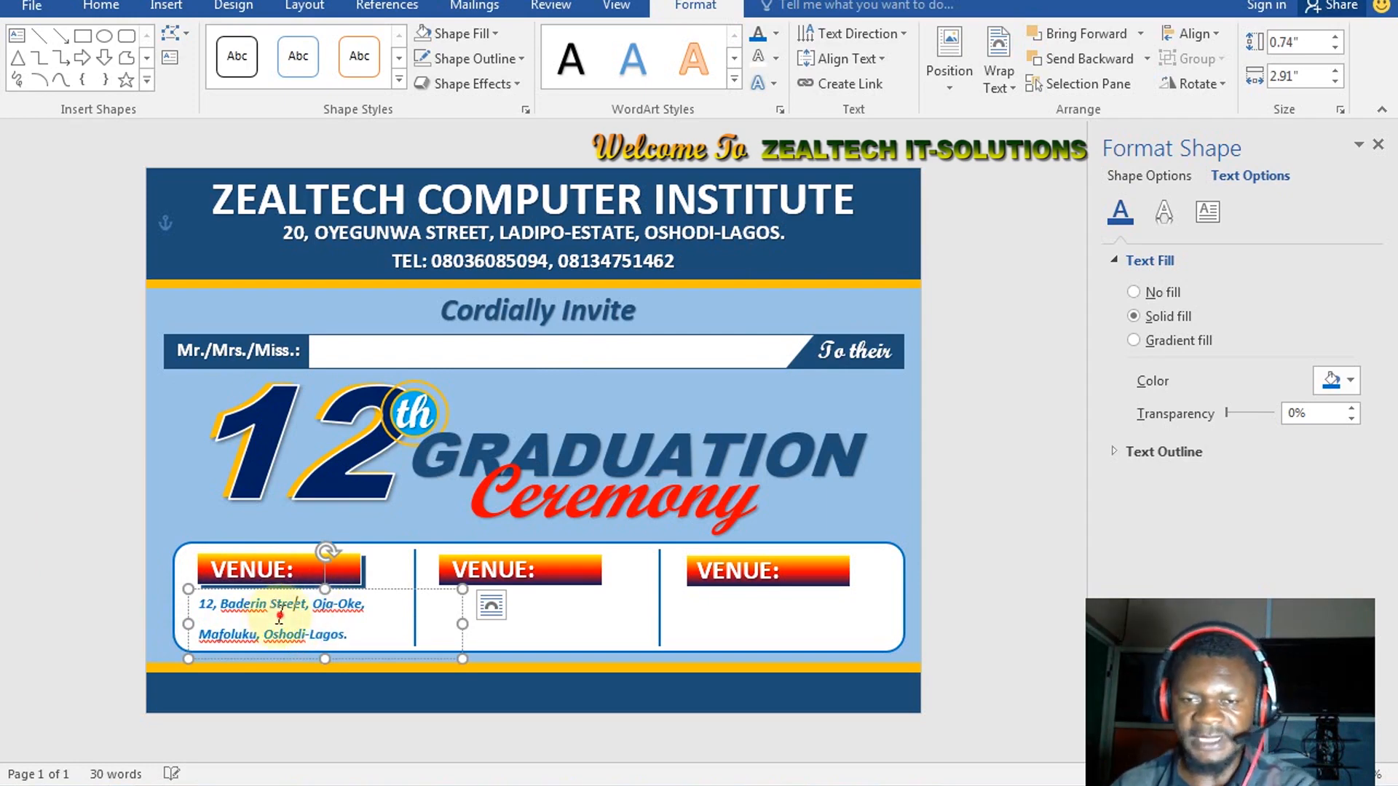
{"action": "key", "text": "ctrl+a"}
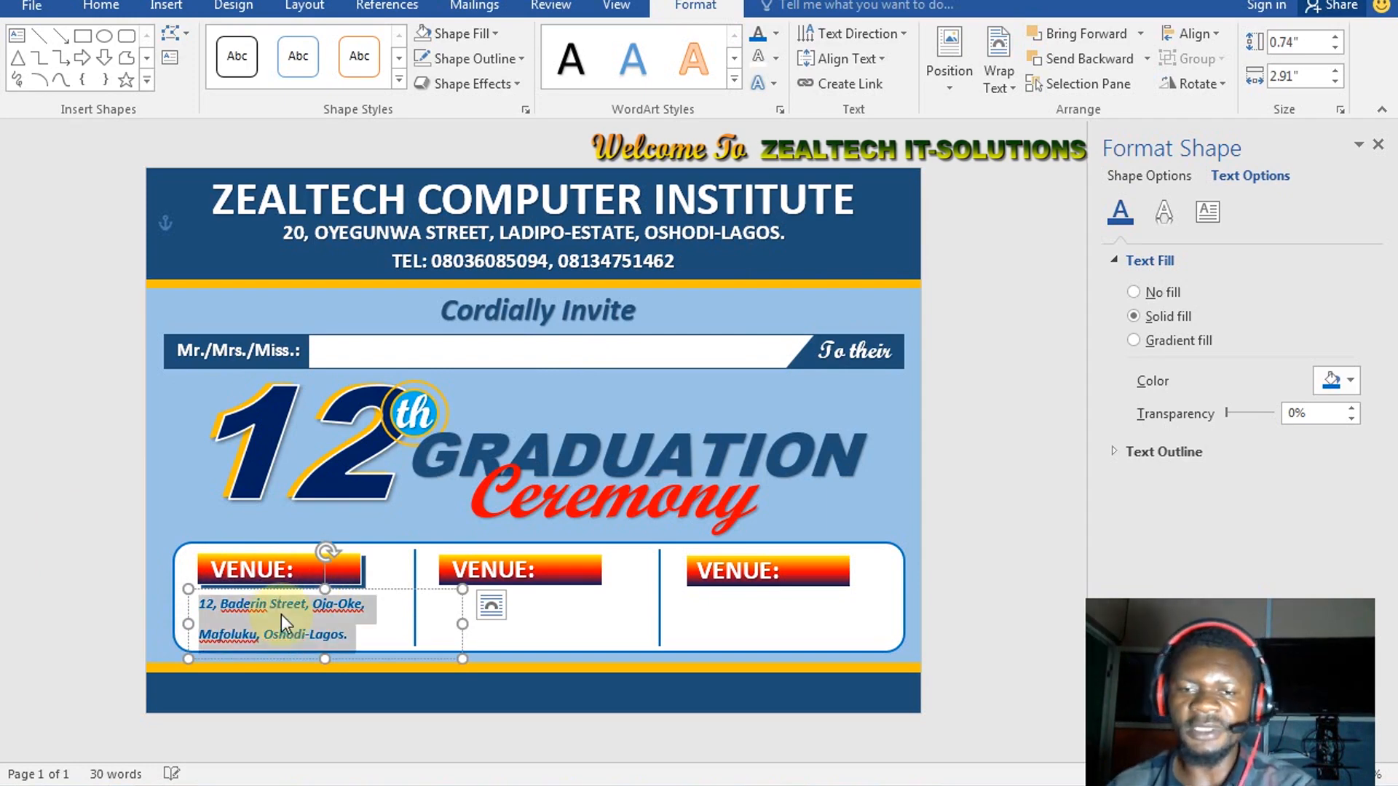
Give the venue address single line spacing, 0 pt after, and no space between same-style paragraphs
{"action": "right_click", "coordinate": [281, 615]}
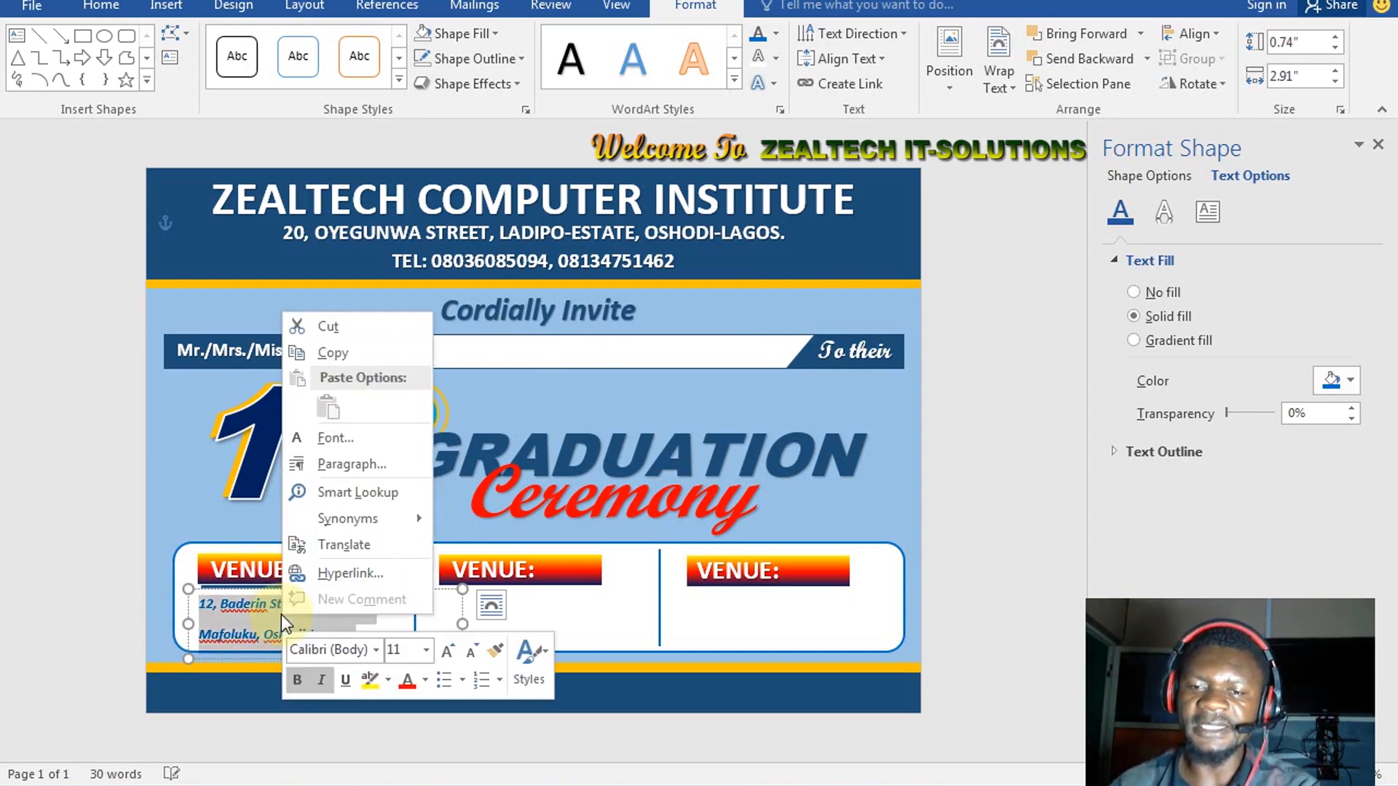
{"action": "left_click", "coordinate": [367, 466]}
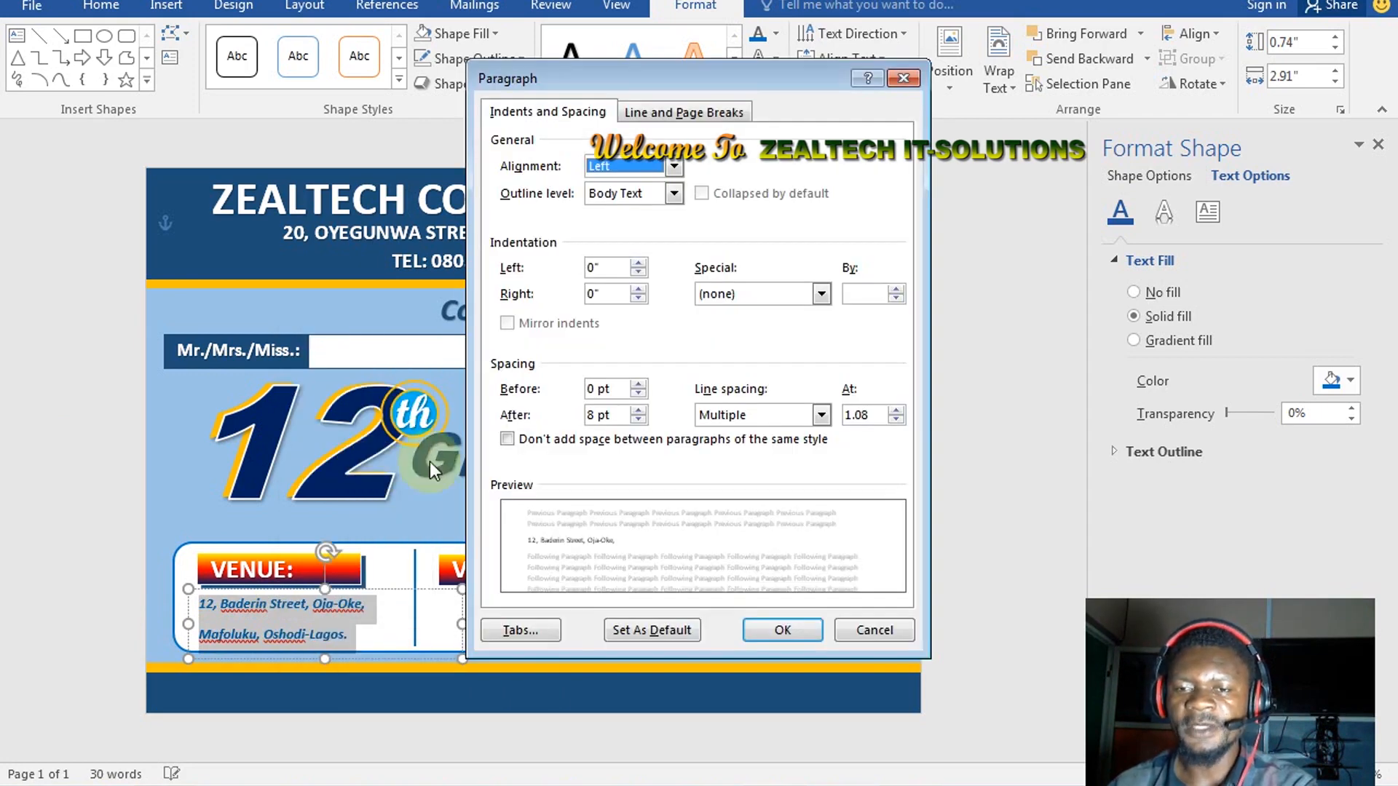
{"action": "left_click", "coordinate": [507, 439]}
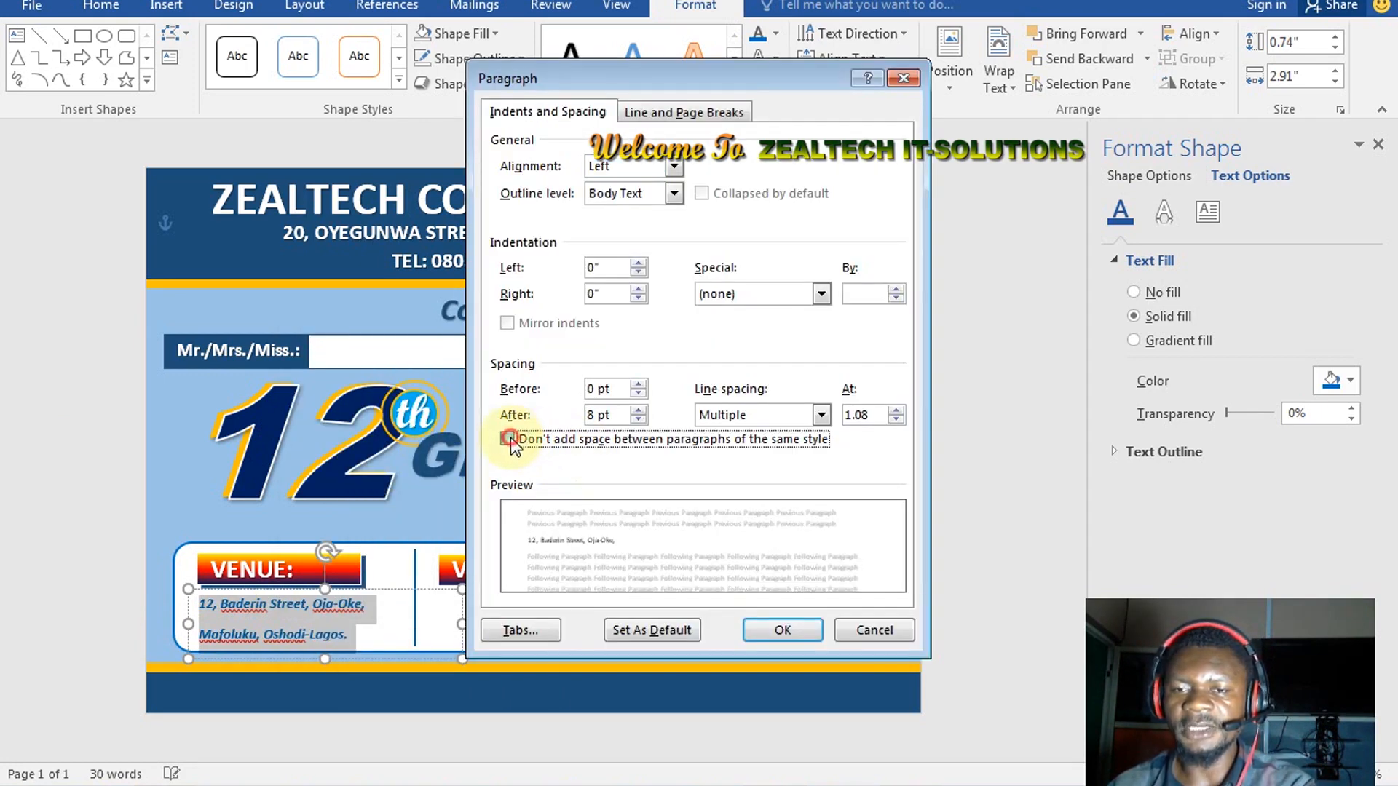
{"action": "left_click", "coordinate": [638, 420]}
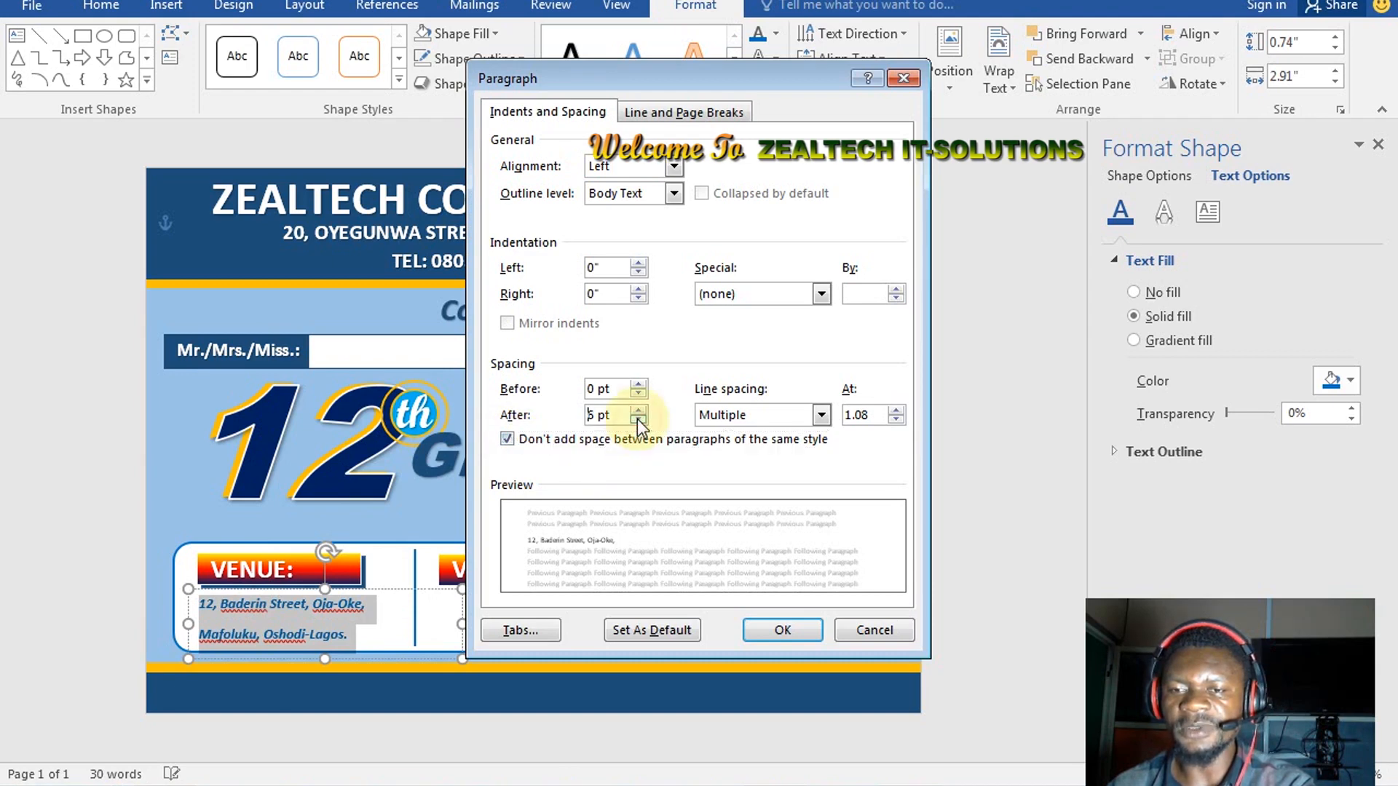
{"action": "left_click", "coordinate": [799, 418]}
{"action": "left_click", "coordinate": [733, 434]}
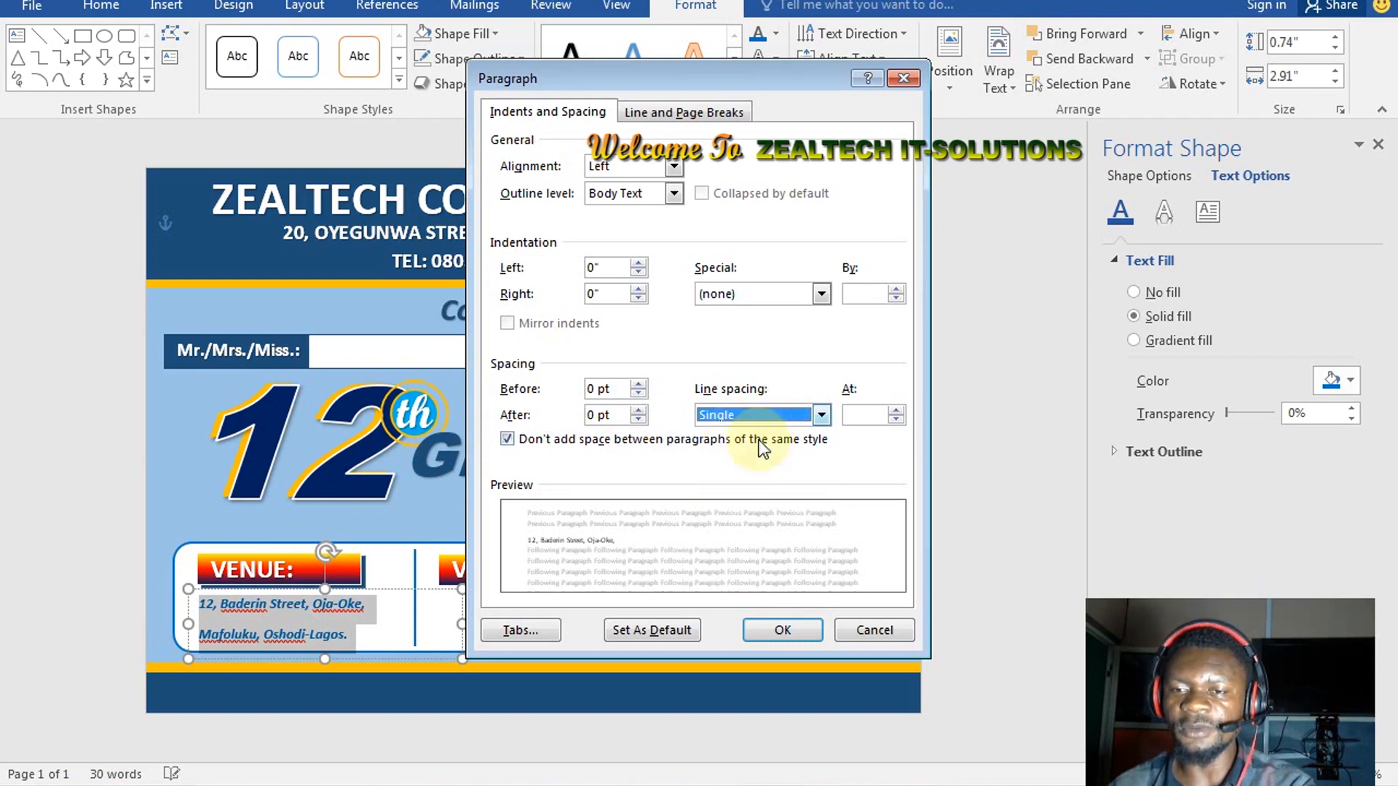
{"action": "left_click", "coordinate": [773, 630]}
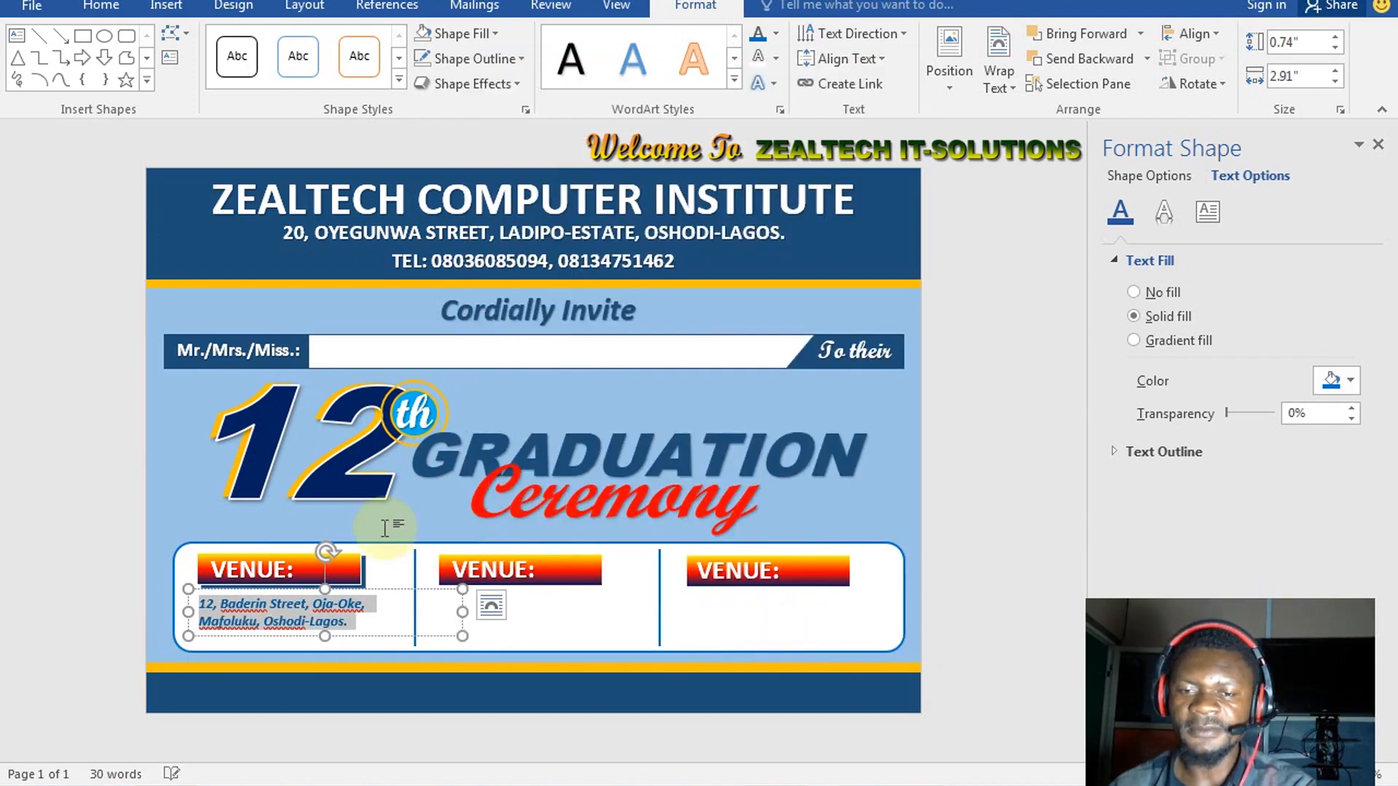
Enlarge the address font two sizes and nudge its box slightly left under VENUE:
{"action": "key", "text": "ctrl+bracketright"}
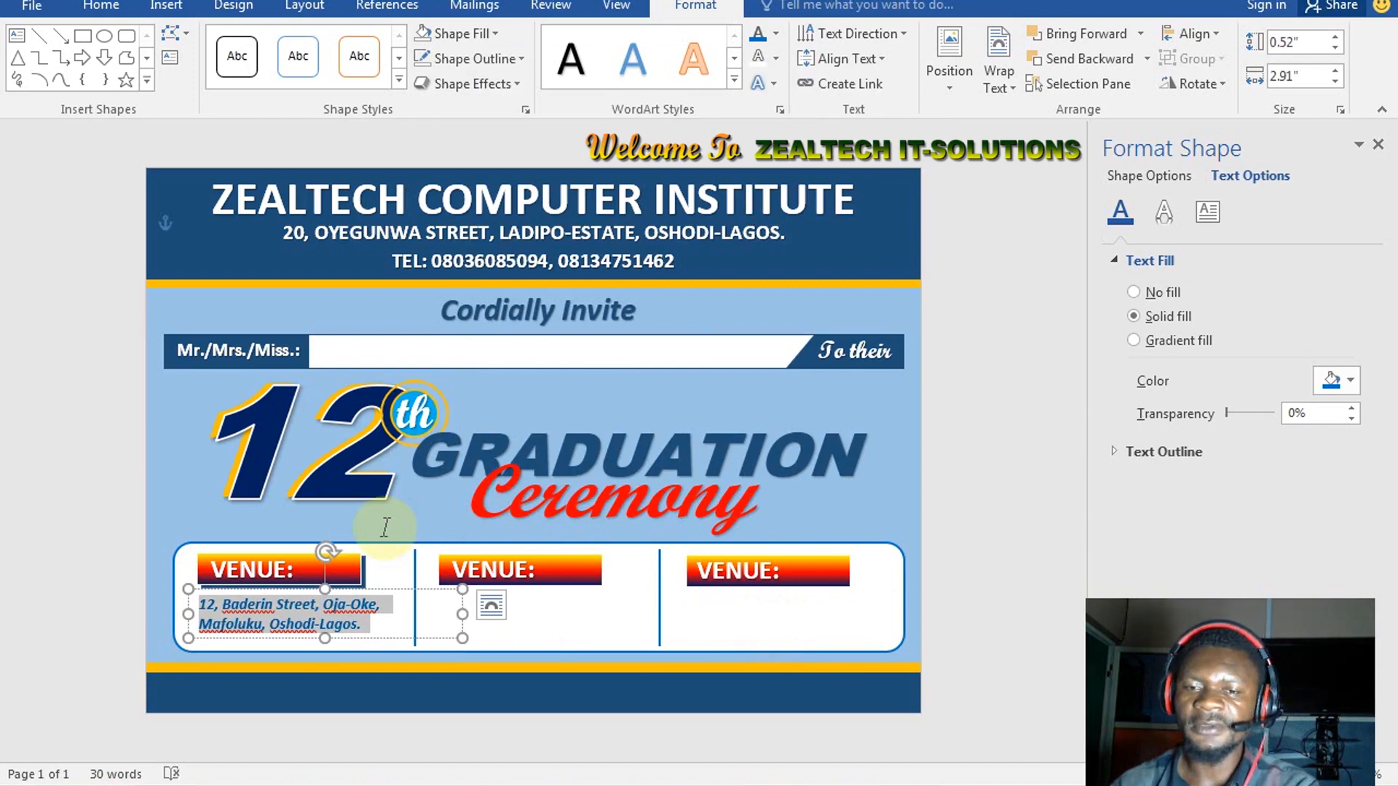
{"action": "key", "text": "ctrl+bracketright"}
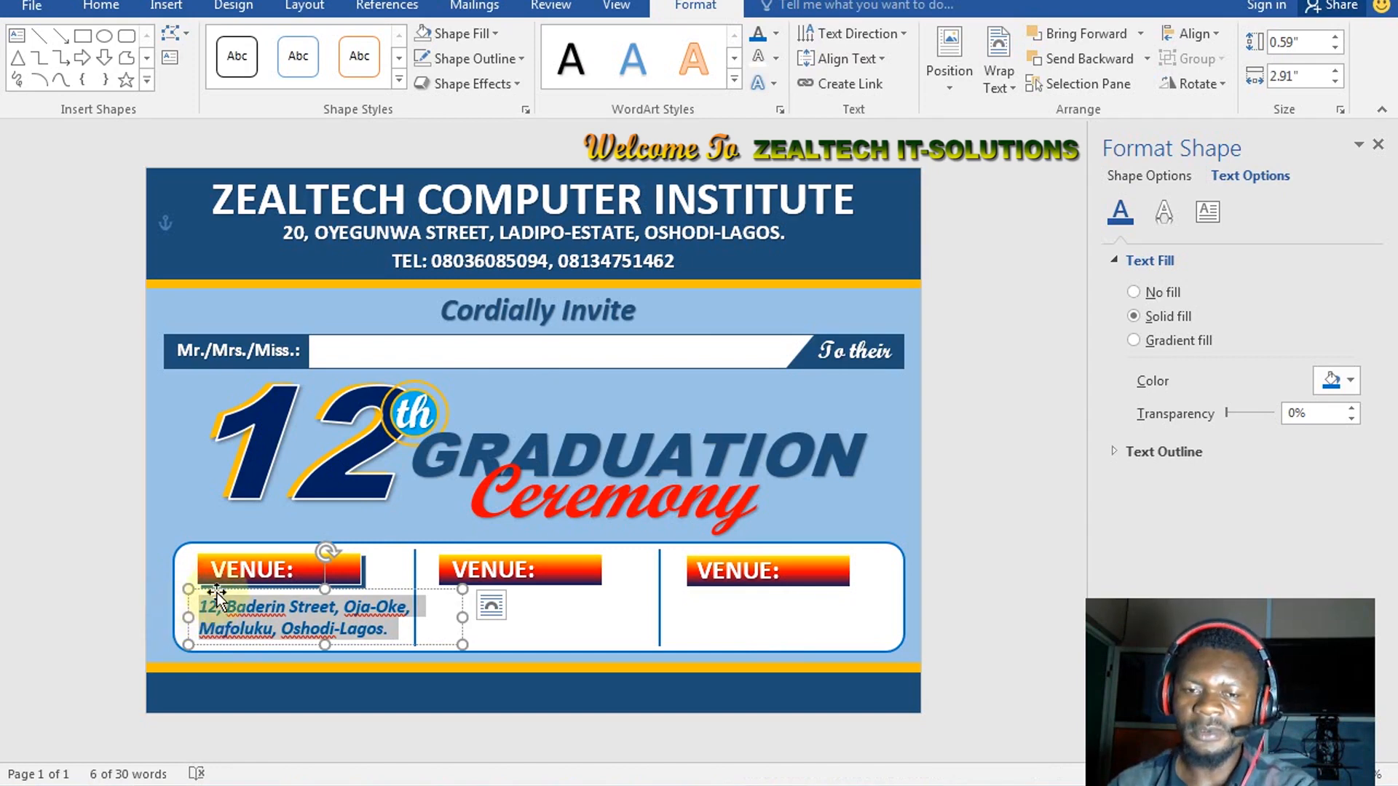
{"action": "left_click", "coordinate": [189, 601]}
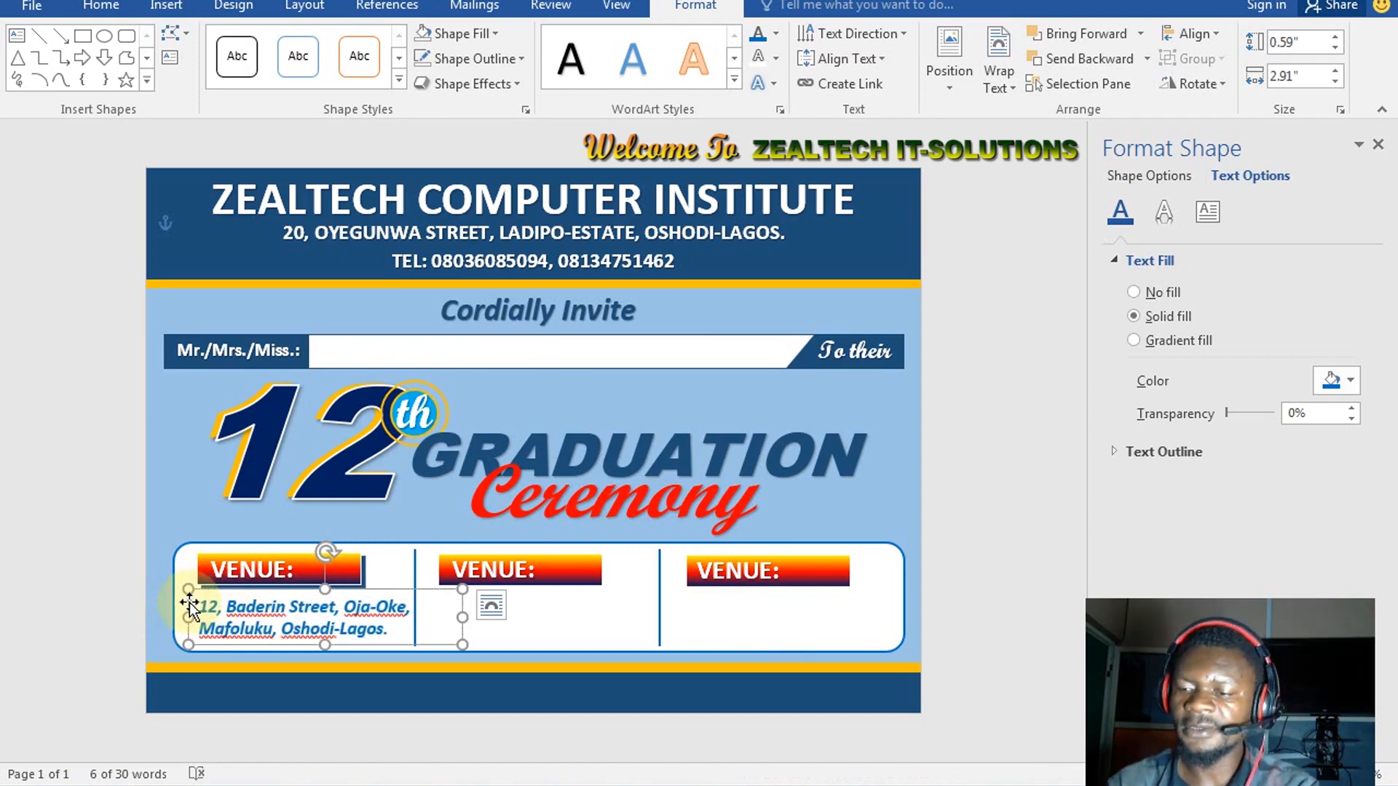
{"action": "key", "text": "ctrl+Left"}
{"action": "key", "text": "ctrl+Left"}
{"action": "key", "text": "ctrl+Left"}
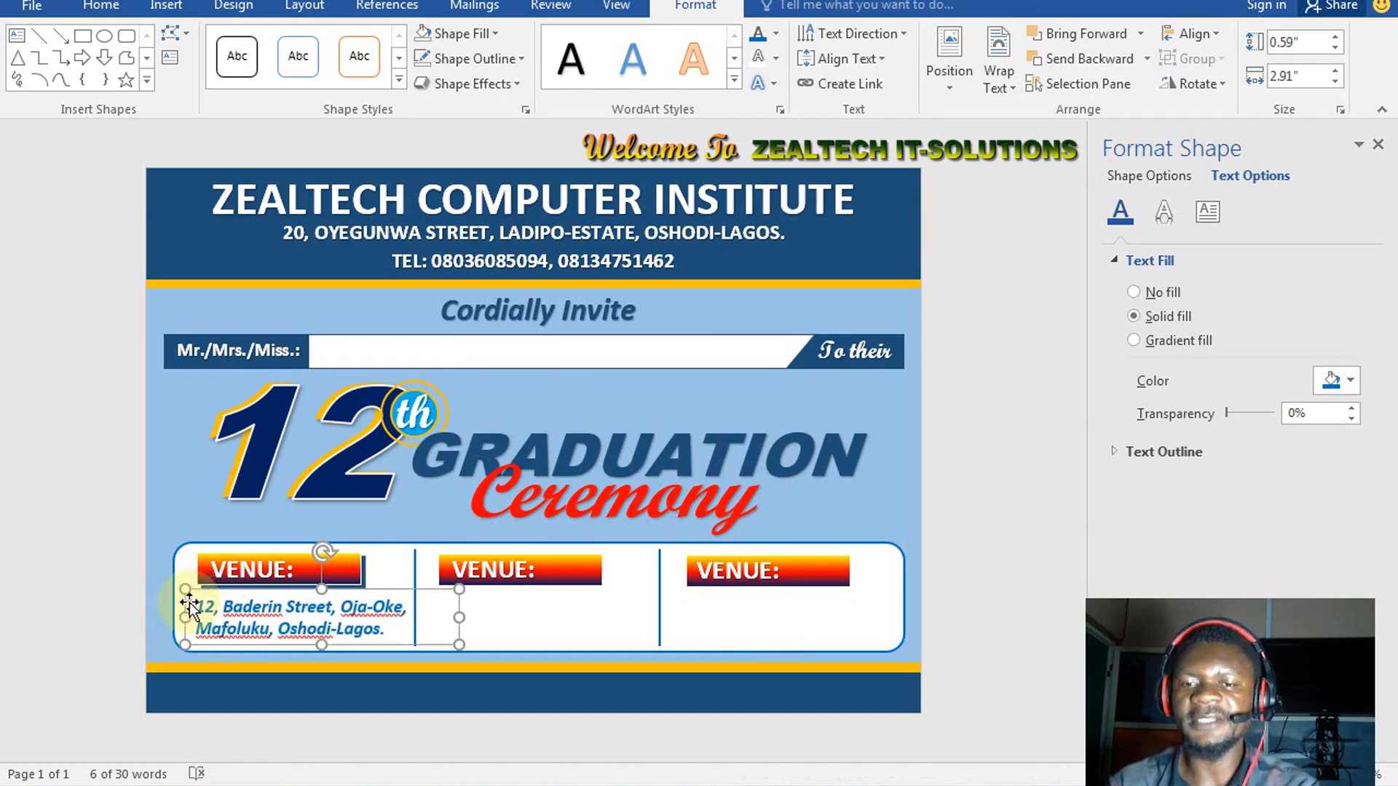
{"action": "key", "text": "ctrl+Left"}
{"action": "key", "text": "ctrl+Left"}
{"action": "key", "text": "ctrl+Left"}
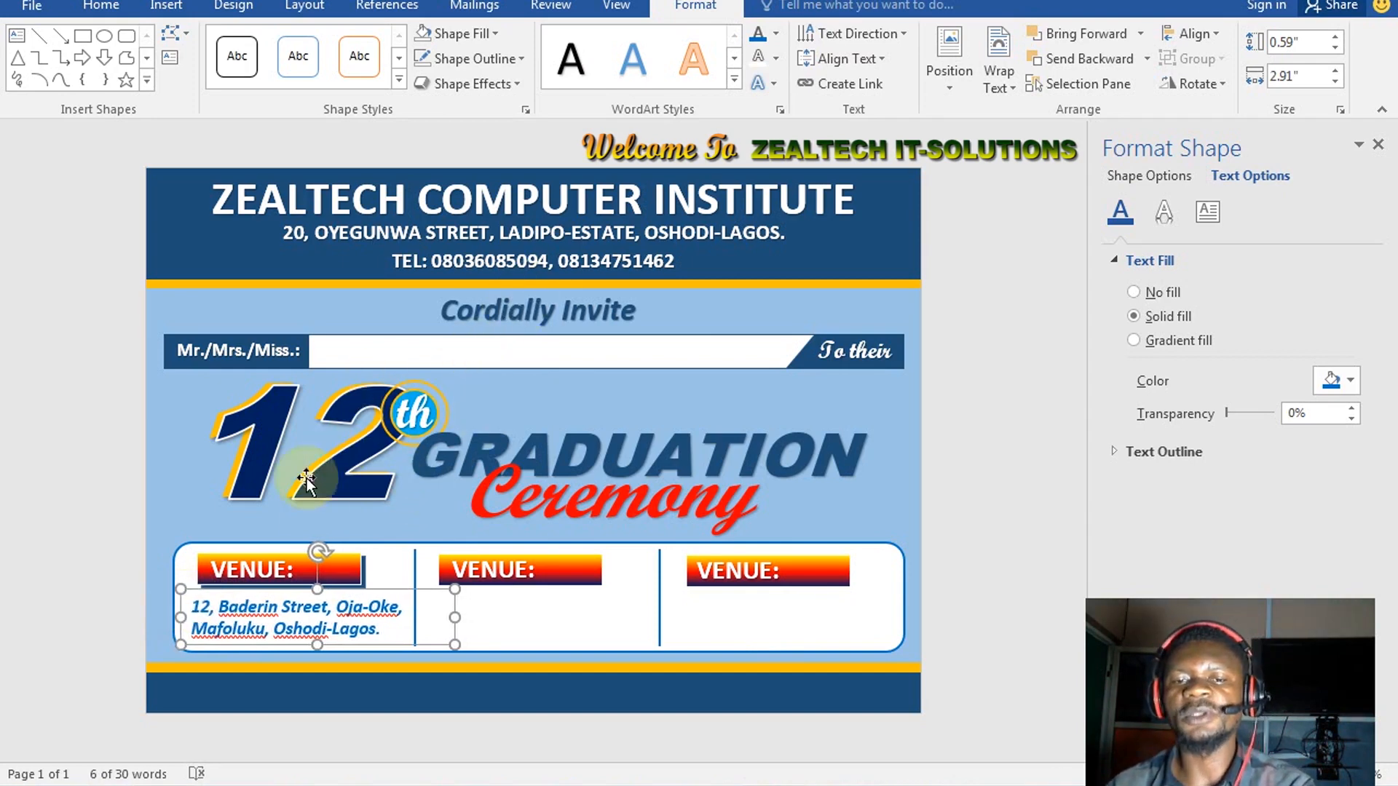
{"action": "key", "text": "ctrl+Left"}
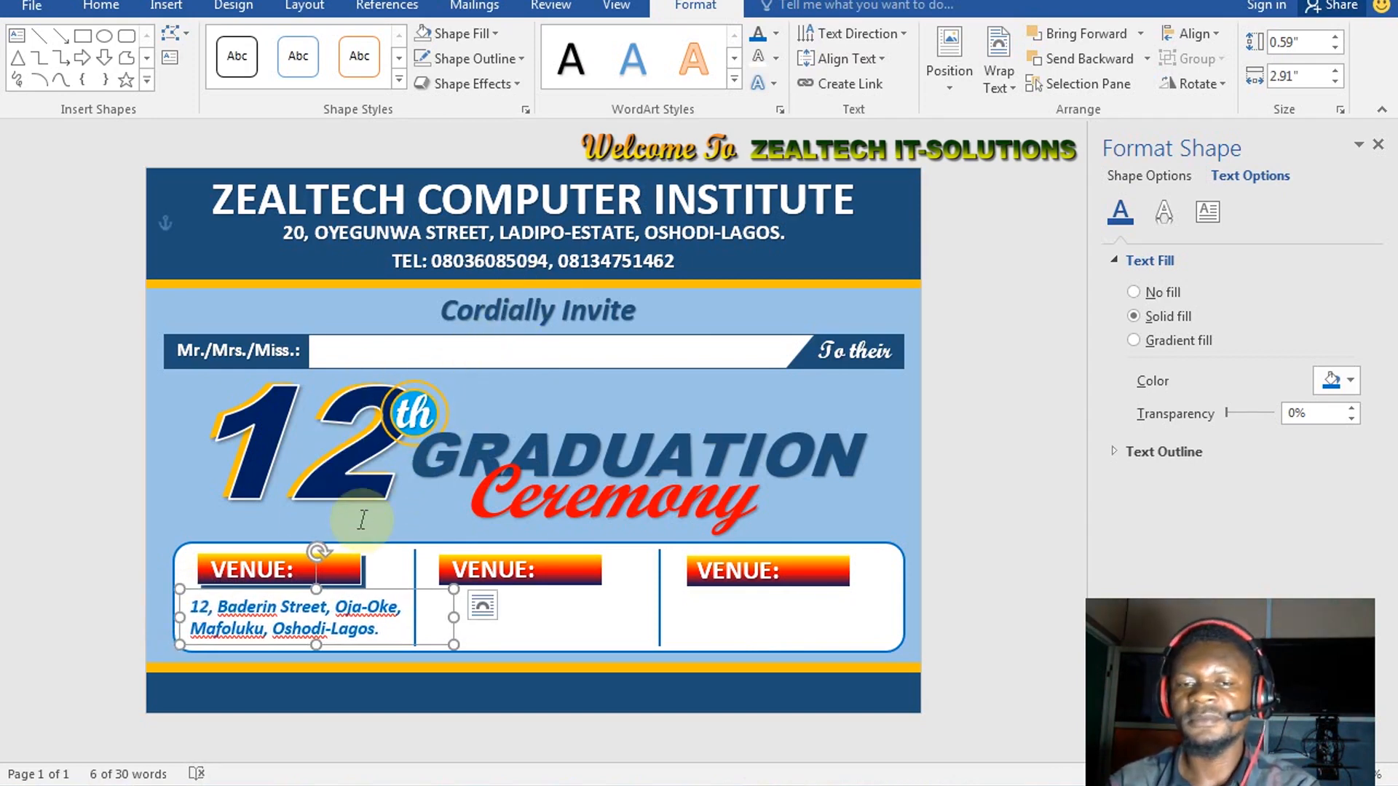
{"action": "key", "text": "ctrl+Right"}
{"action": "key", "text": "ctrl+Right"}
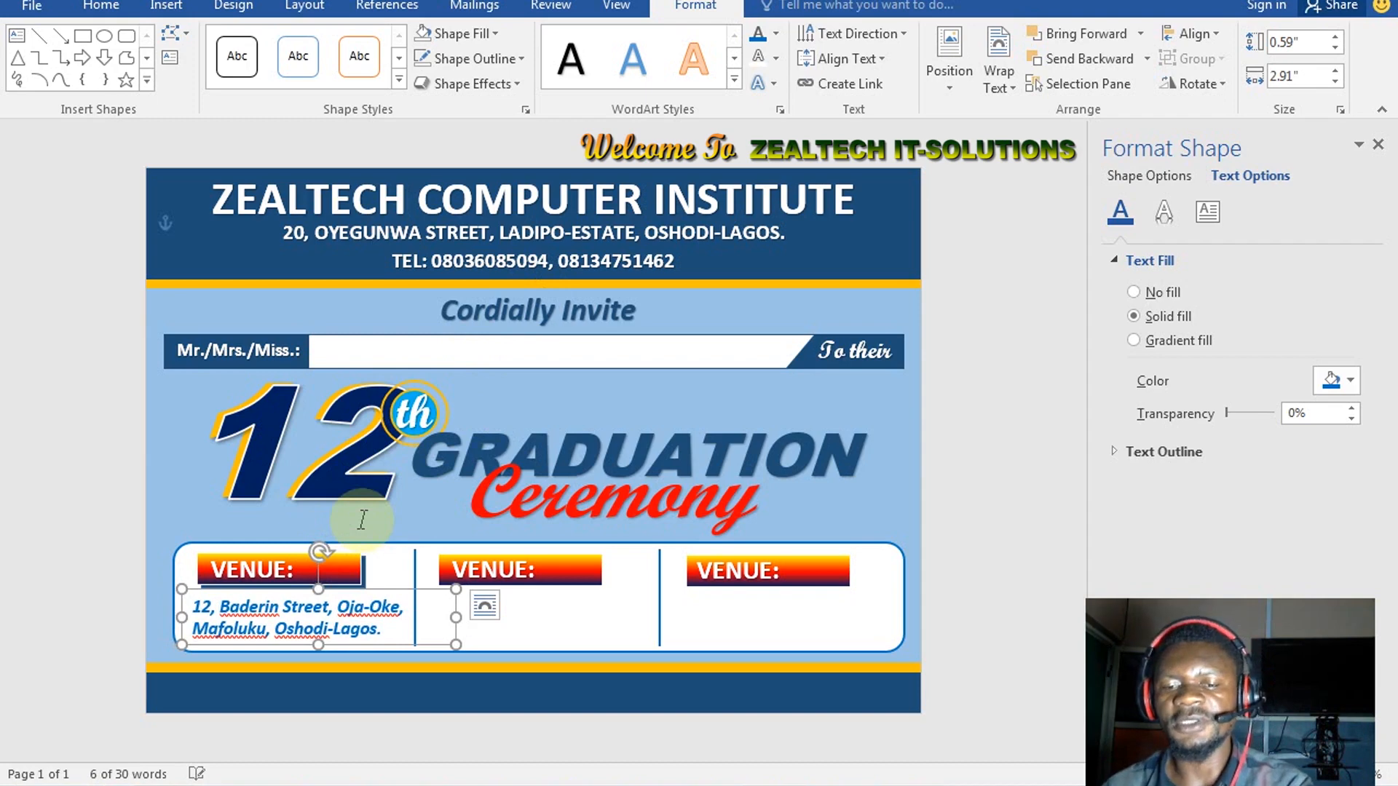
Copy the address box into the middle column and retitle the middle label DATE:
{"action": "left_click_drag", "start_coordinate": [421, 642], "coordinate": [437, 658], "text": "ctrl"}
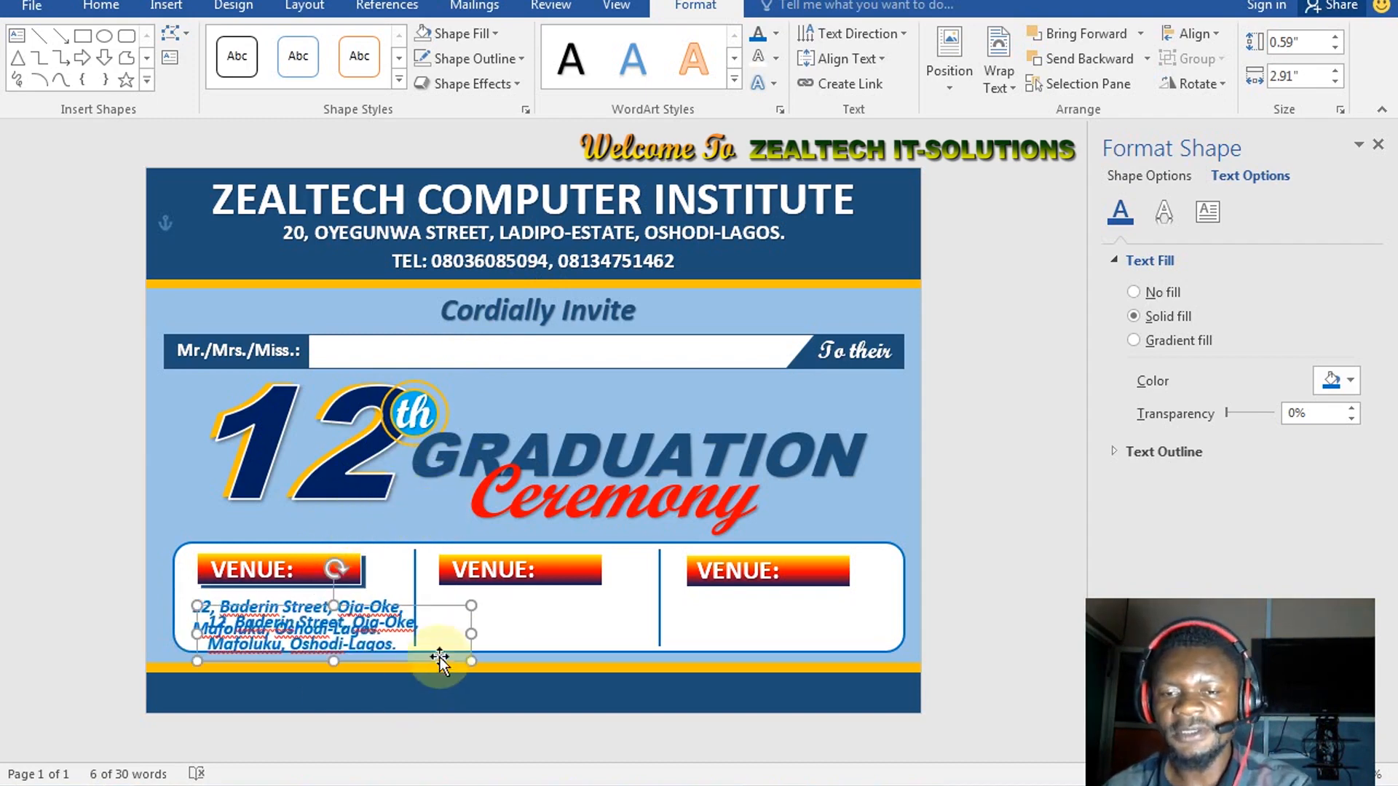
{"action": "left_click_drag", "start_coordinate": [438, 610], "coordinate": [662, 580]}
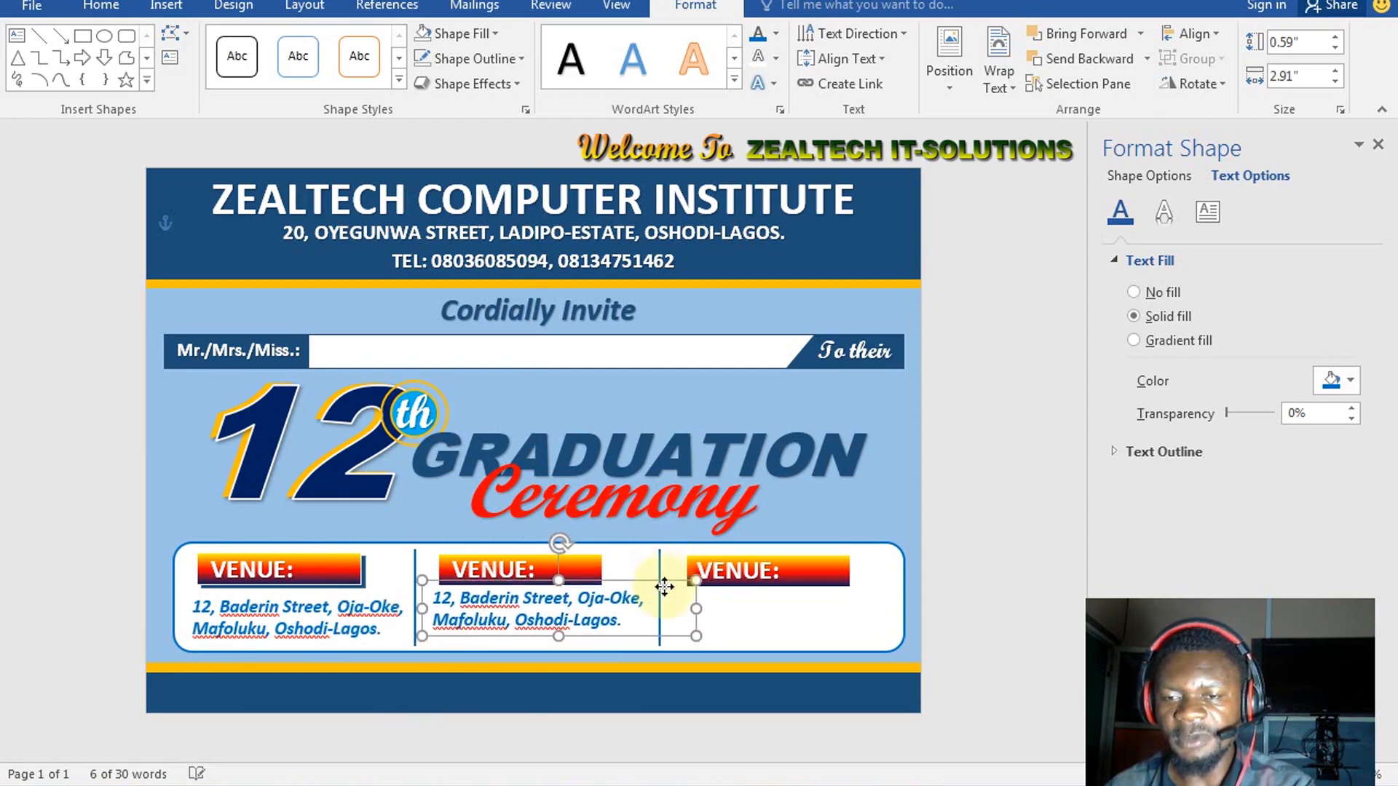
{"action": "left_click", "coordinate": [525, 567]}
{"action": "left_click_drag", "start_coordinate": [525, 567], "coordinate": [431, 563]}
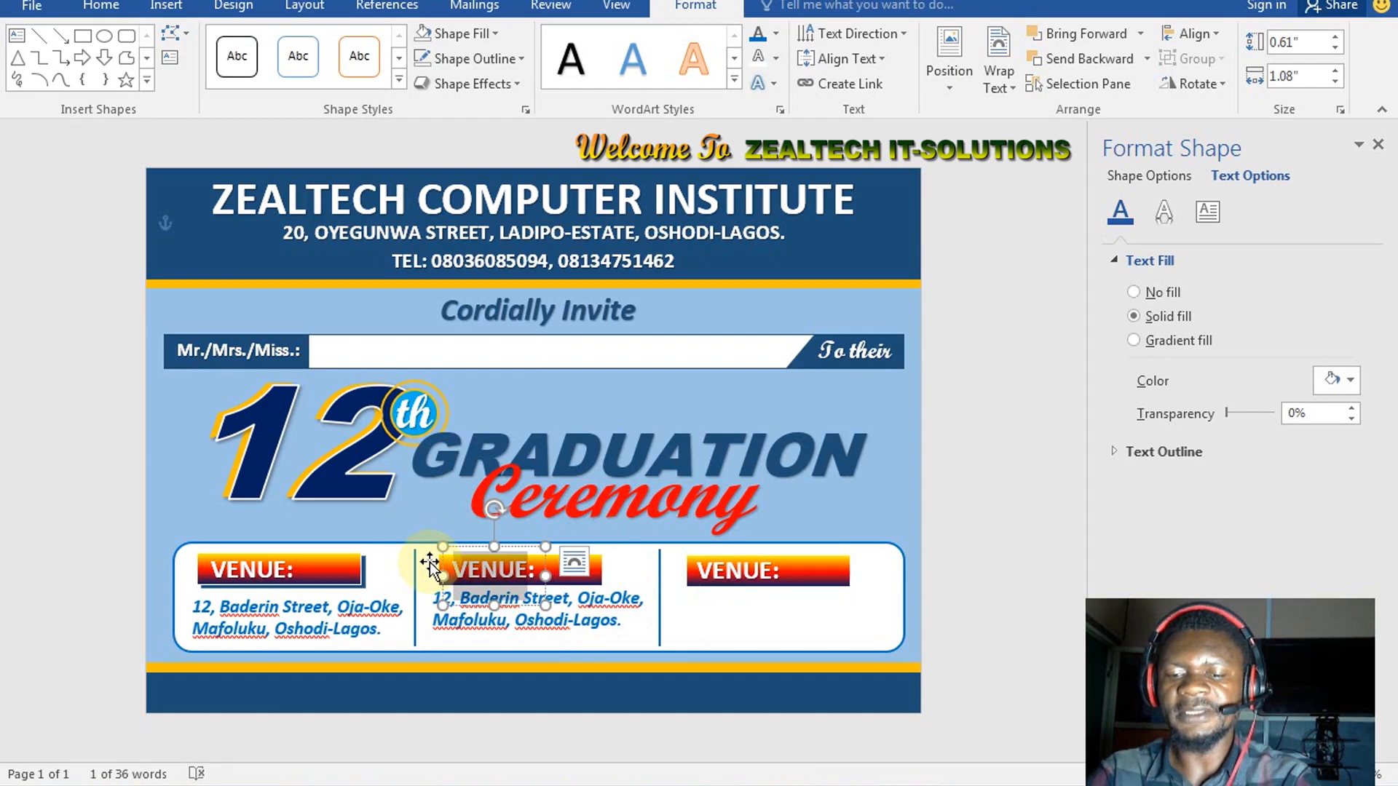
{"action": "key", "text": "BackSpace"}
{"action": "type", "text": "DATE::"}
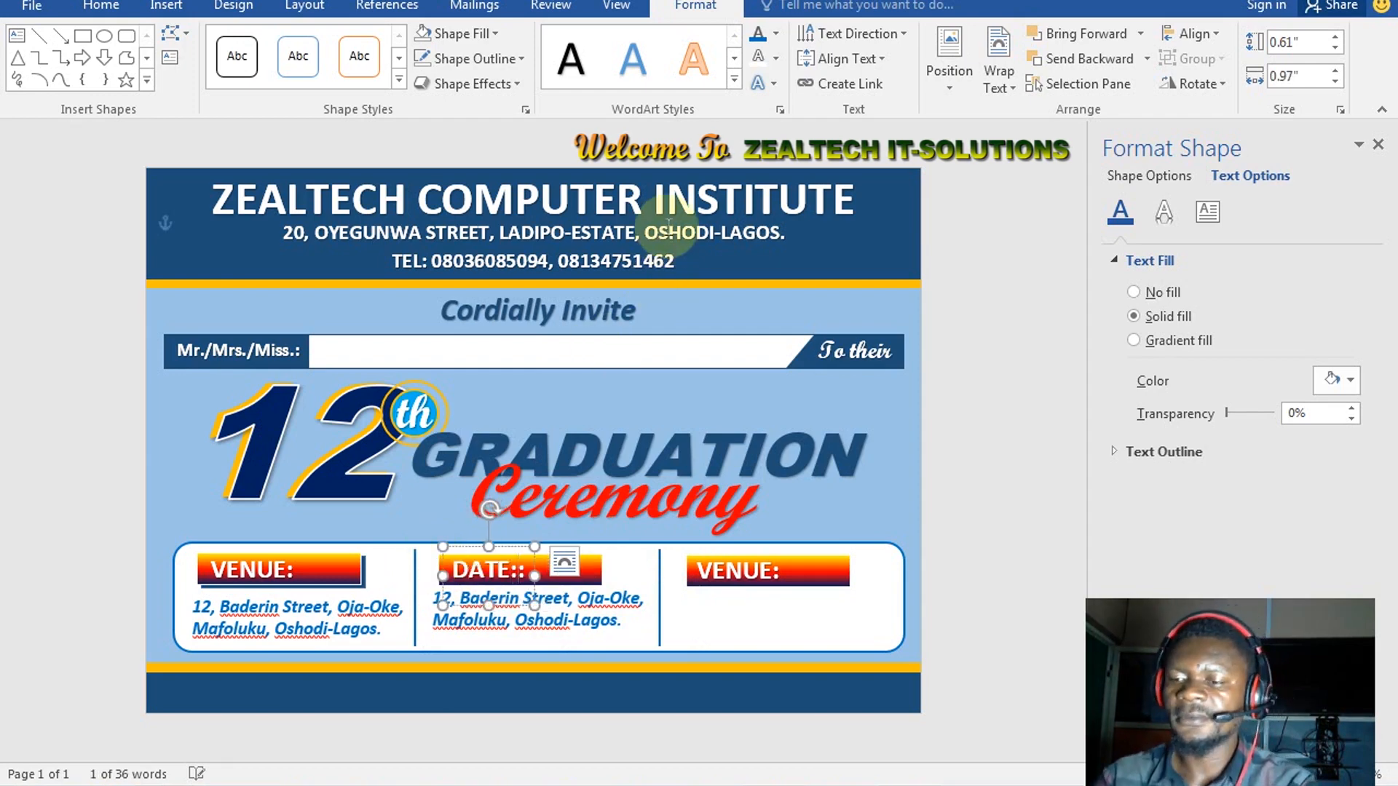
{"action": "key", "text": "BackSpace"}
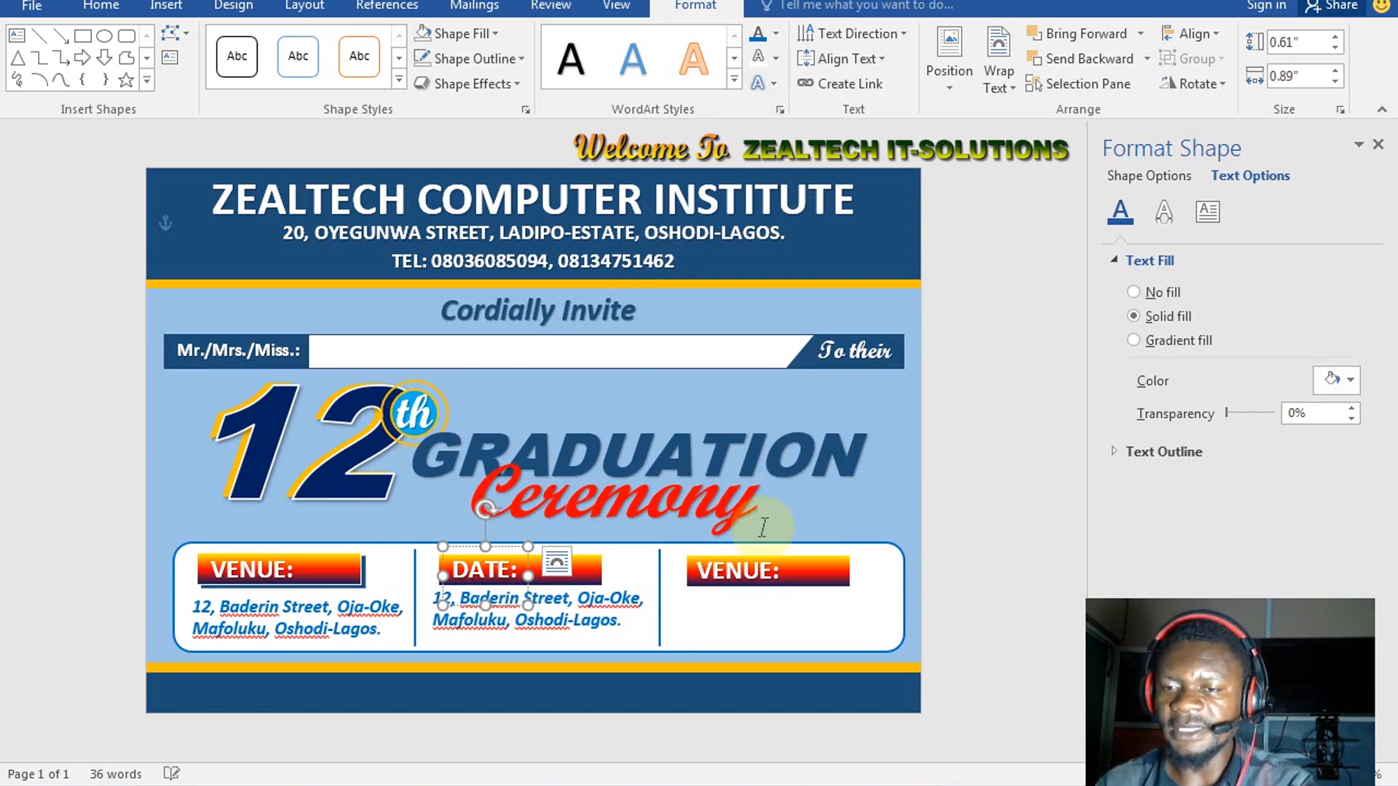
Retitle the right label TIME: and select the copied address box under DATE:
{"action": "left_click", "coordinate": [768, 566]}
{"action": "left_click_drag", "start_coordinate": [769, 566], "coordinate": [690, 571]}
{"action": "type", "text": "TIME:"}
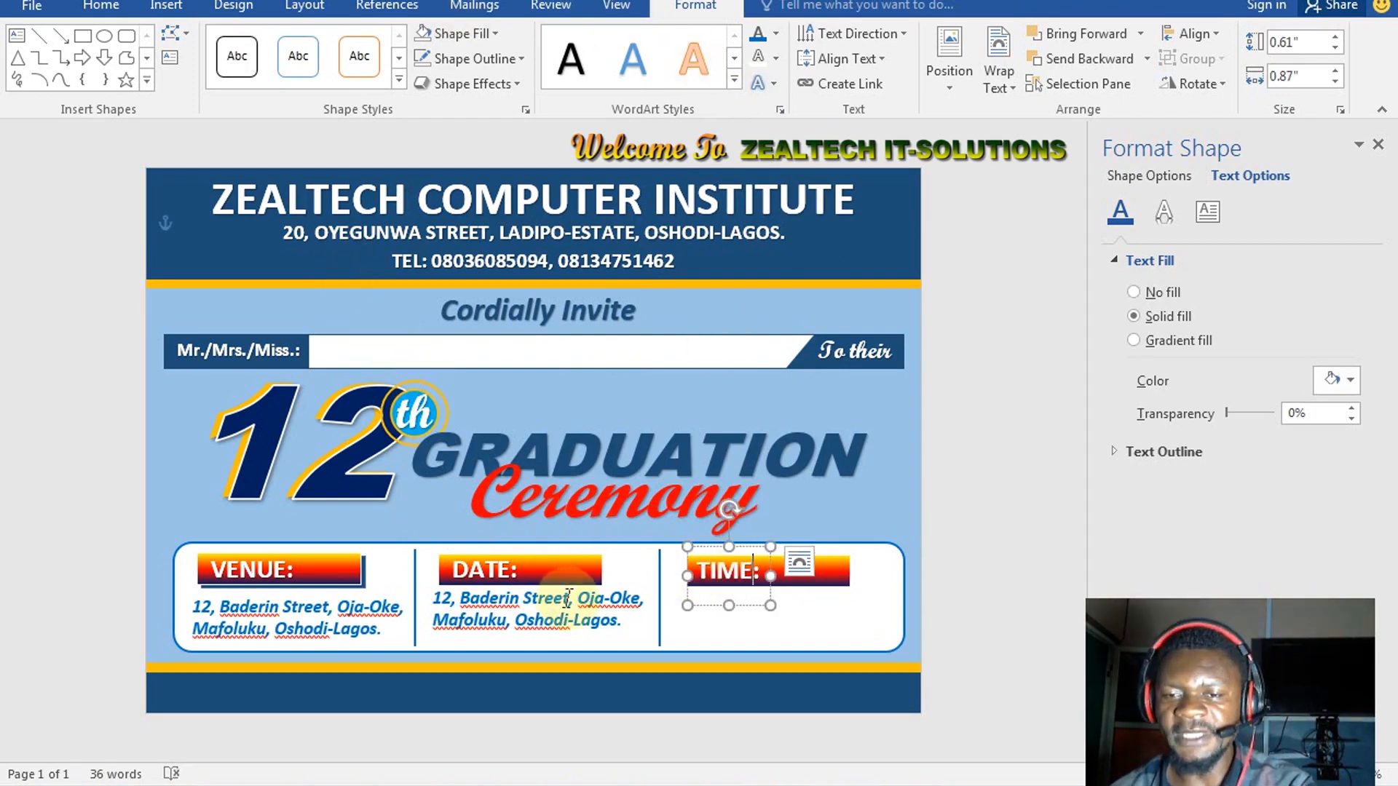
{"action": "left_click", "coordinate": [508, 619]}
{"action": "key", "text": "ctrl"}
{"action": "key", "text": "ctrl"}
{"action": "key", "text": "ctrl"}
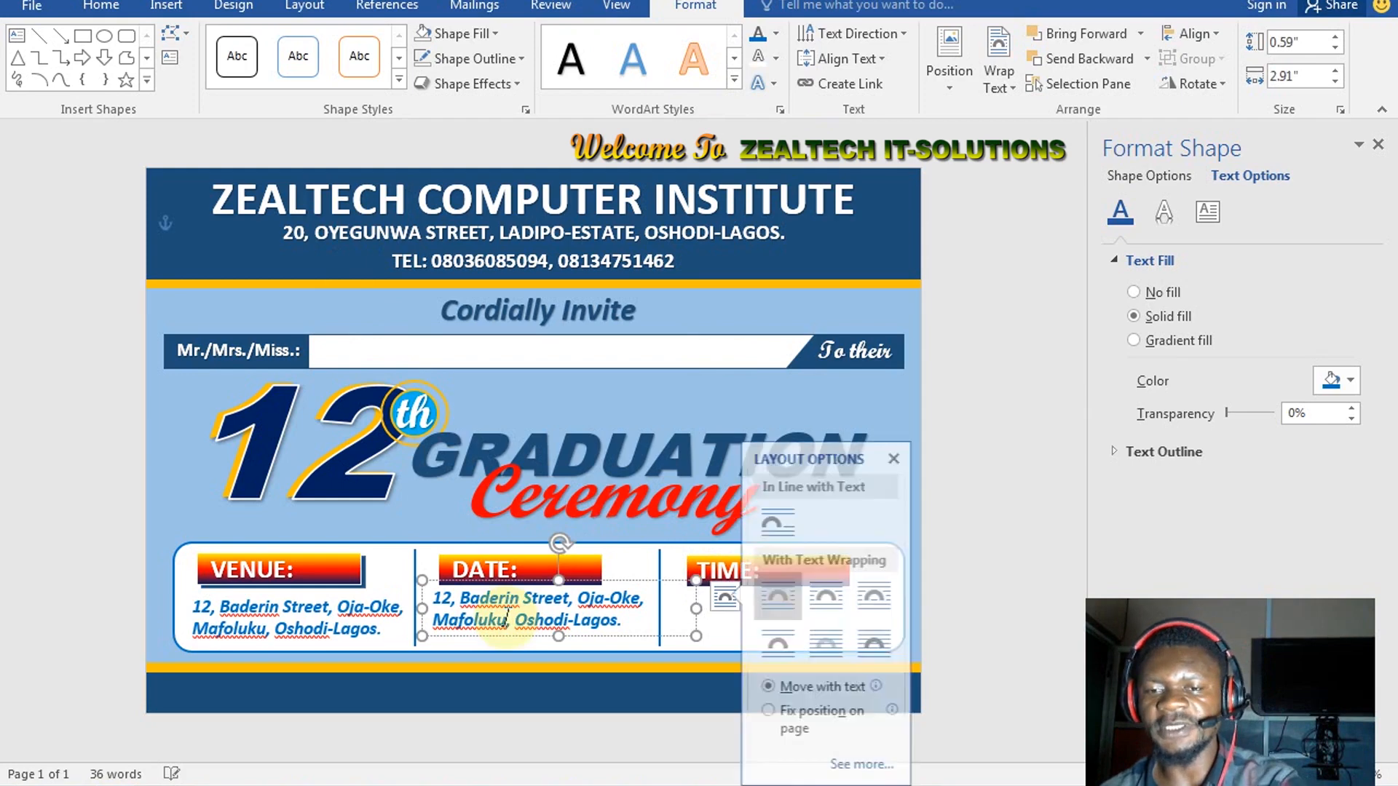
{"action": "left_click", "coordinate": [506, 617]}
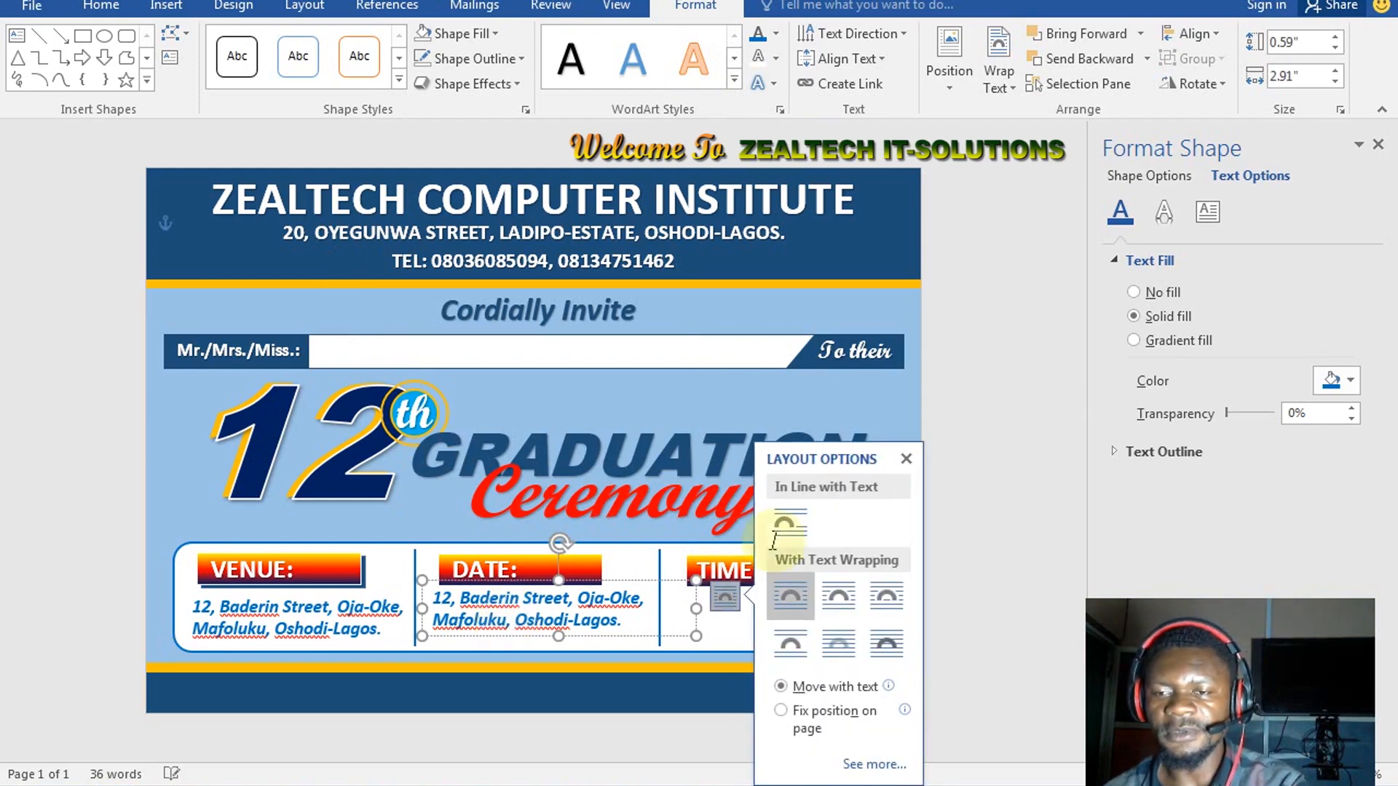
{"action": "left_click", "coordinate": [487, 619]}
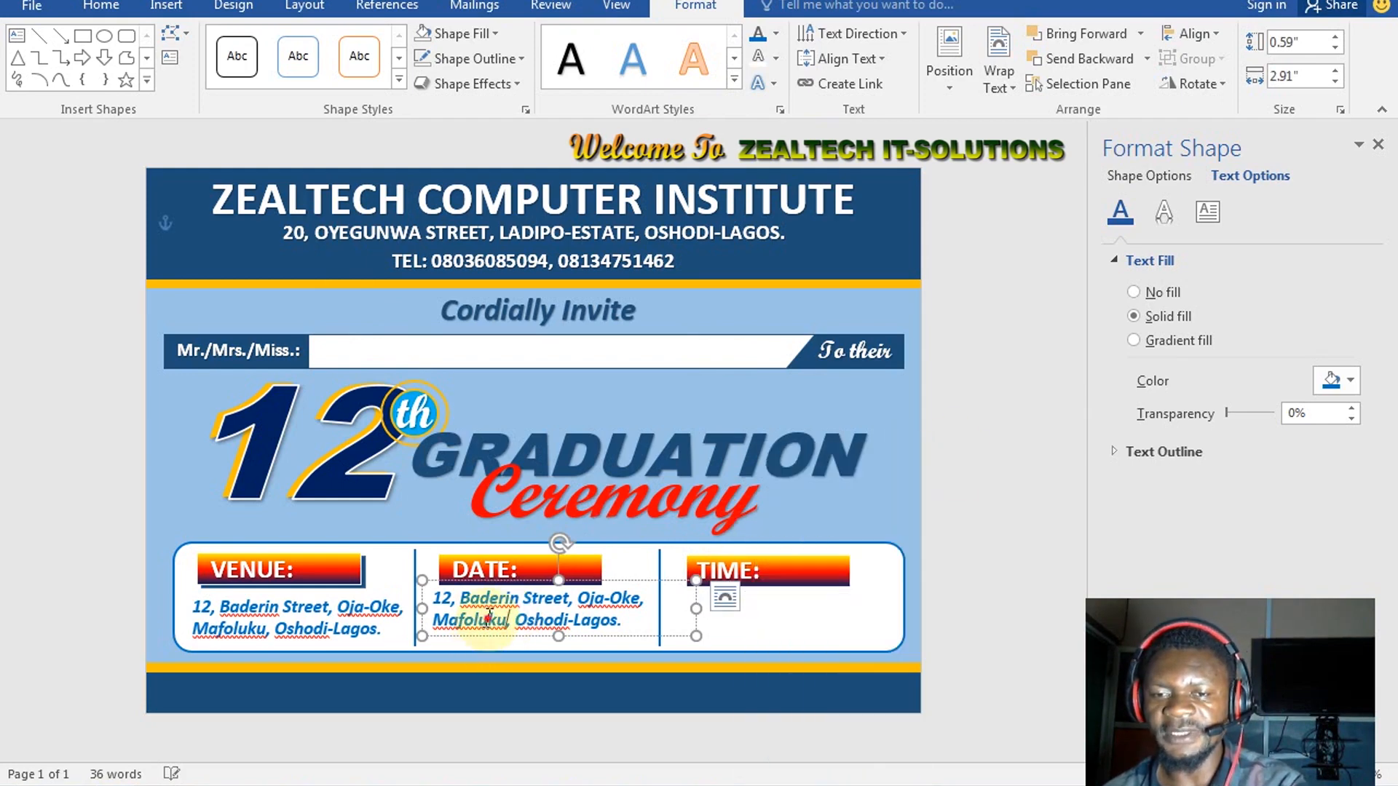
Replace the address under DATE: with '24TH NOVEMBER' and '2020' on a second line
{"action": "triple_click", "coordinate": [488, 618]}
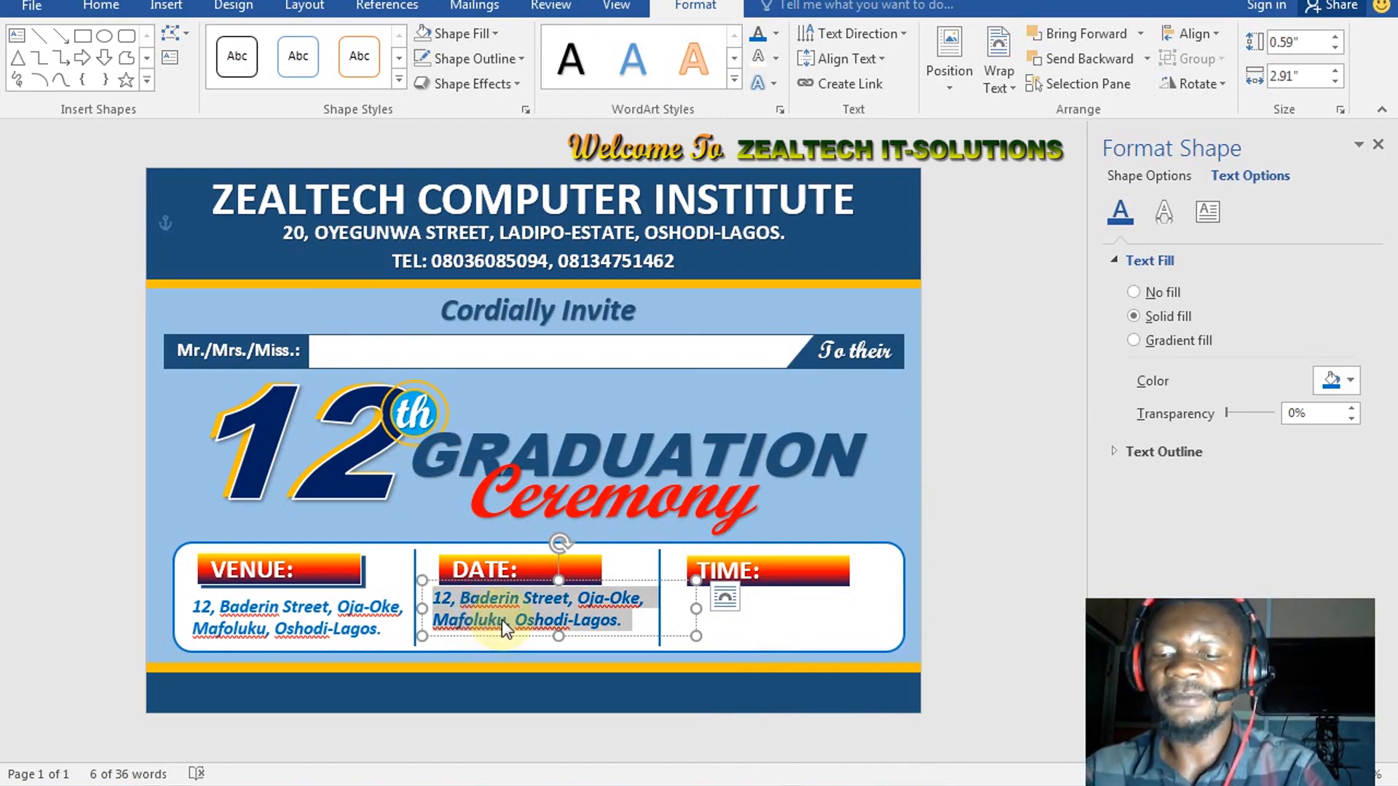
{"action": "type", "text": "24"}
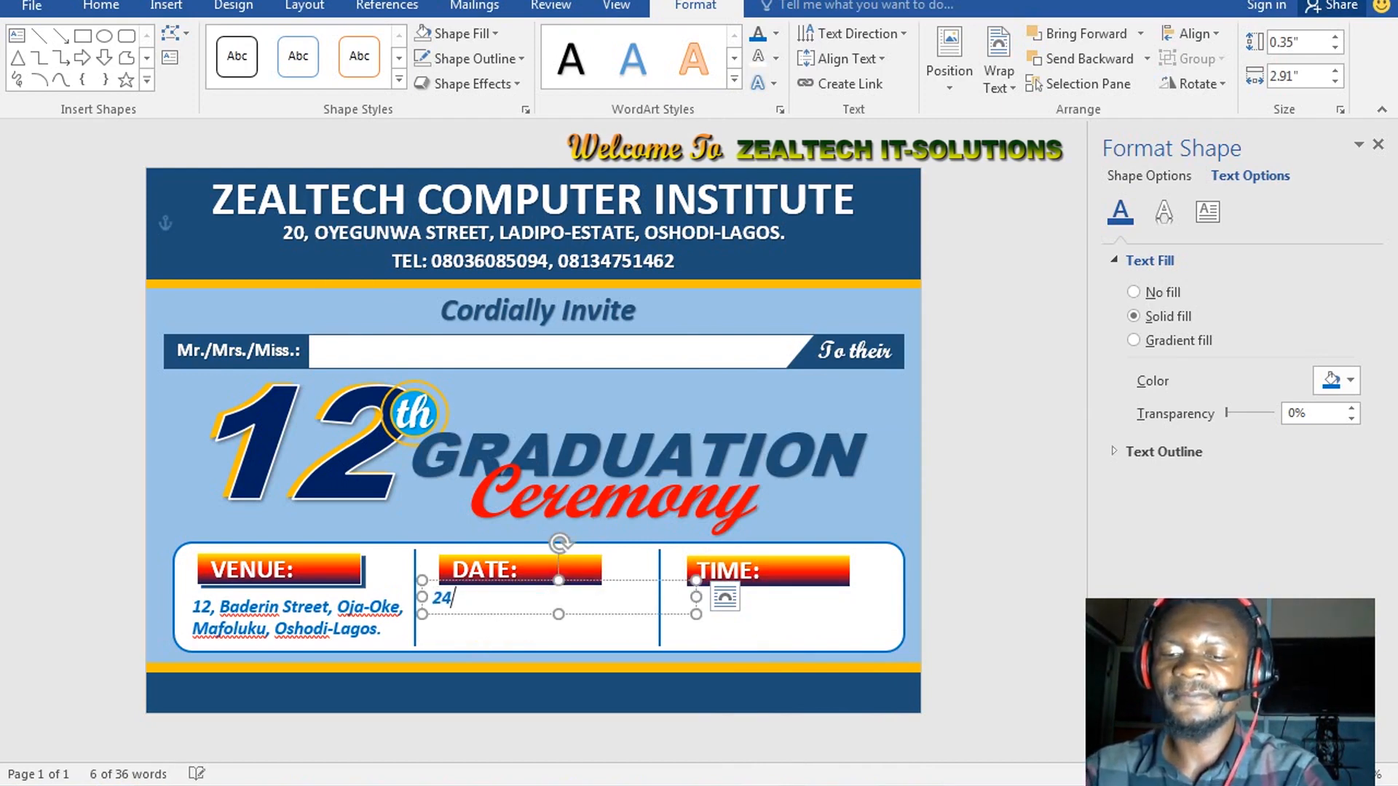
{"action": "type", "text": "TH"}
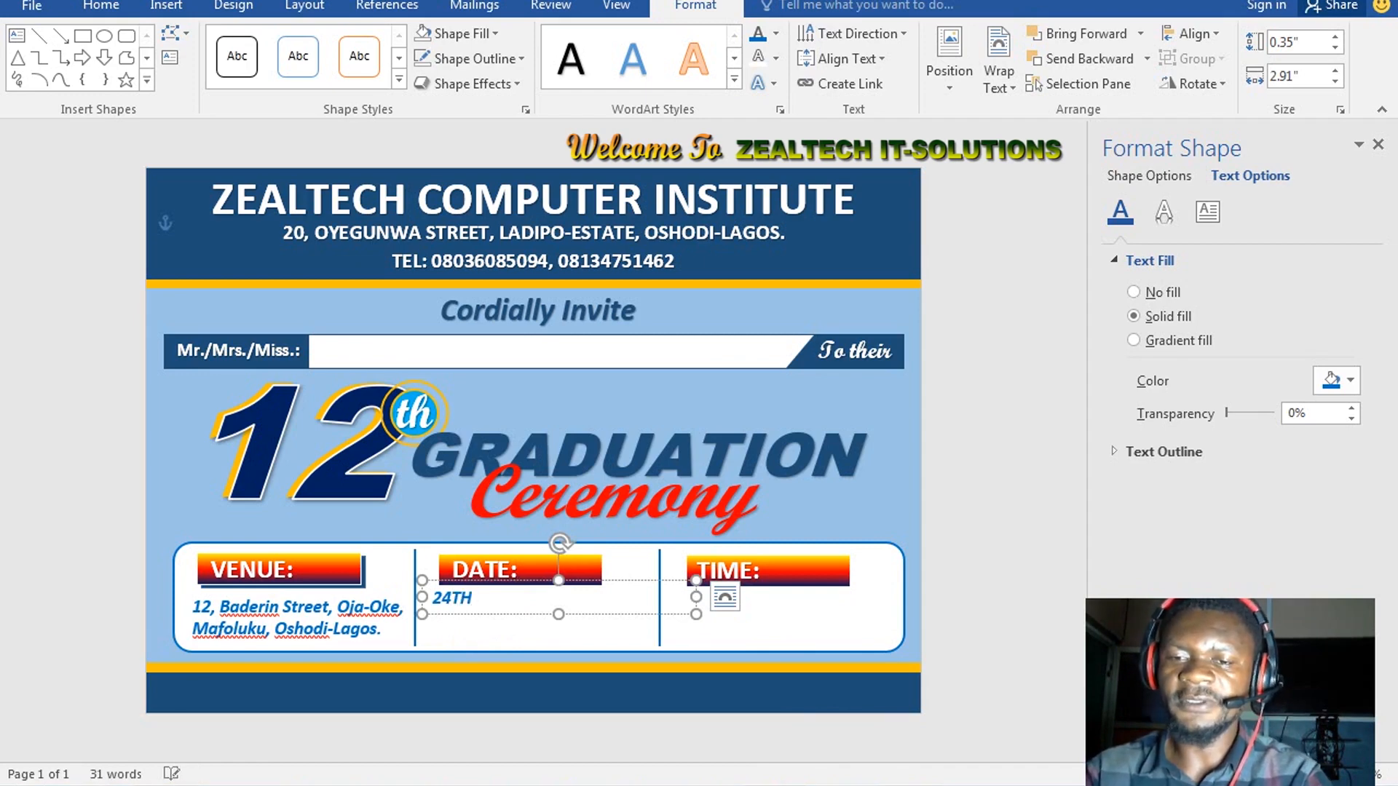
{"action": "type", "text": " /"}
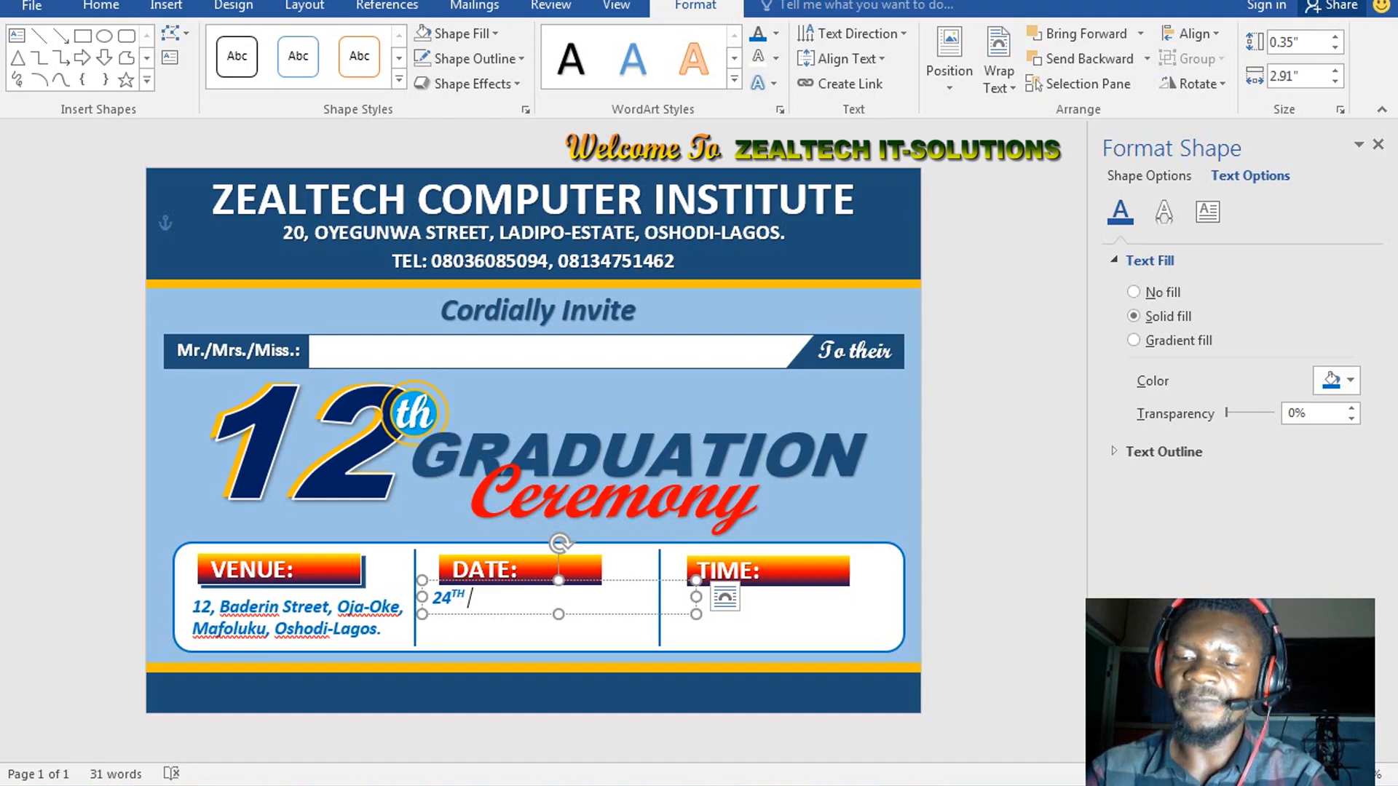
{"action": "type", "text": "NOVEM"}
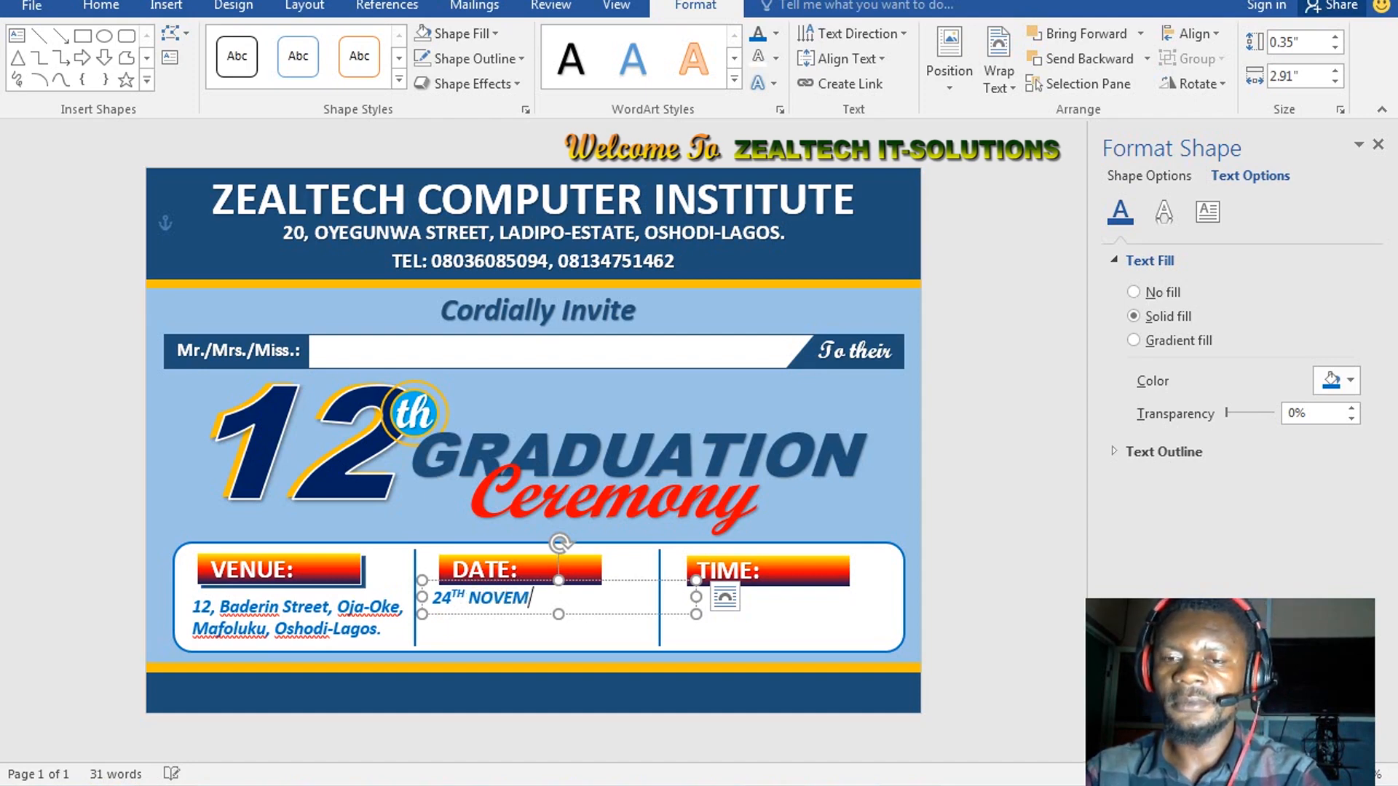
{"action": "type", "text": "BER"}
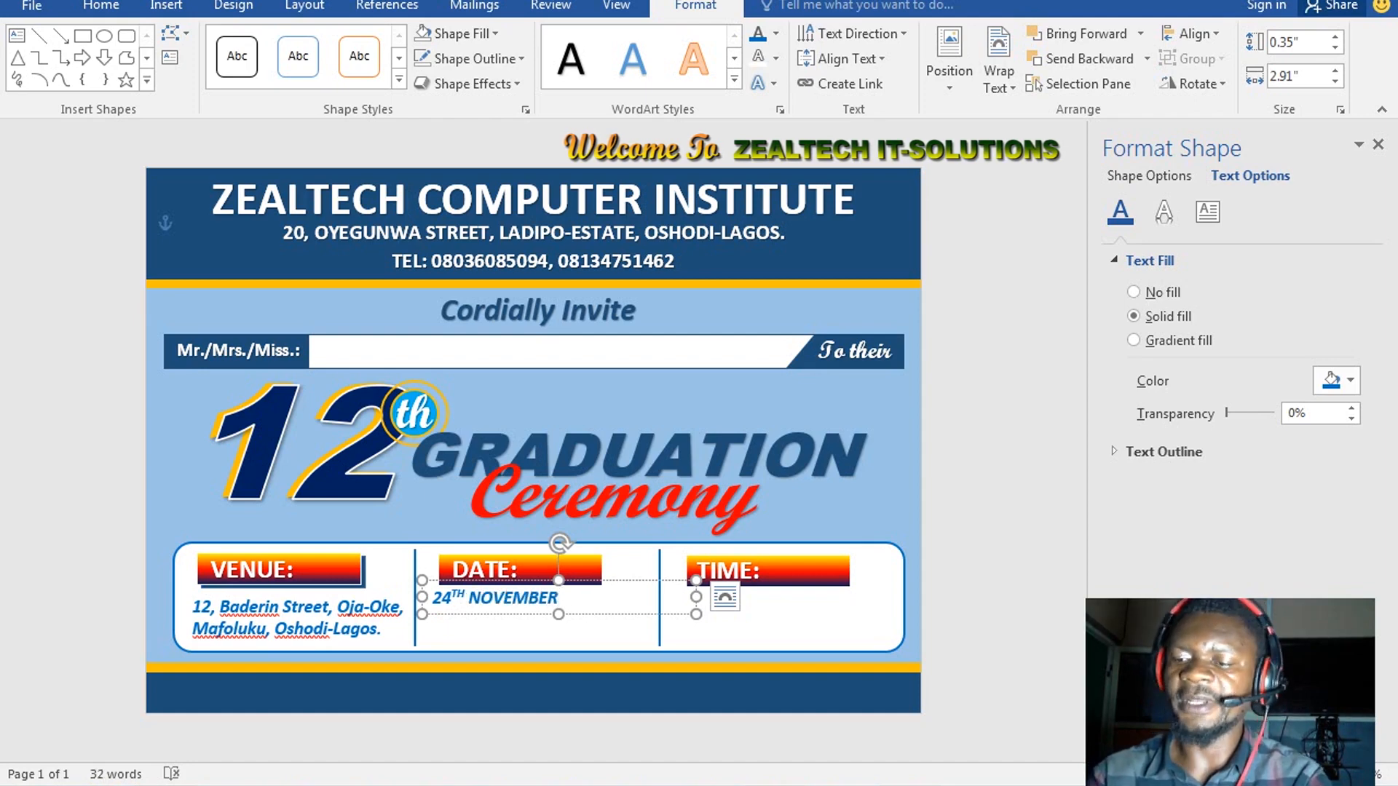
{"action": "key", "text": "Return"}
{"action": "type", "text": "2020"}
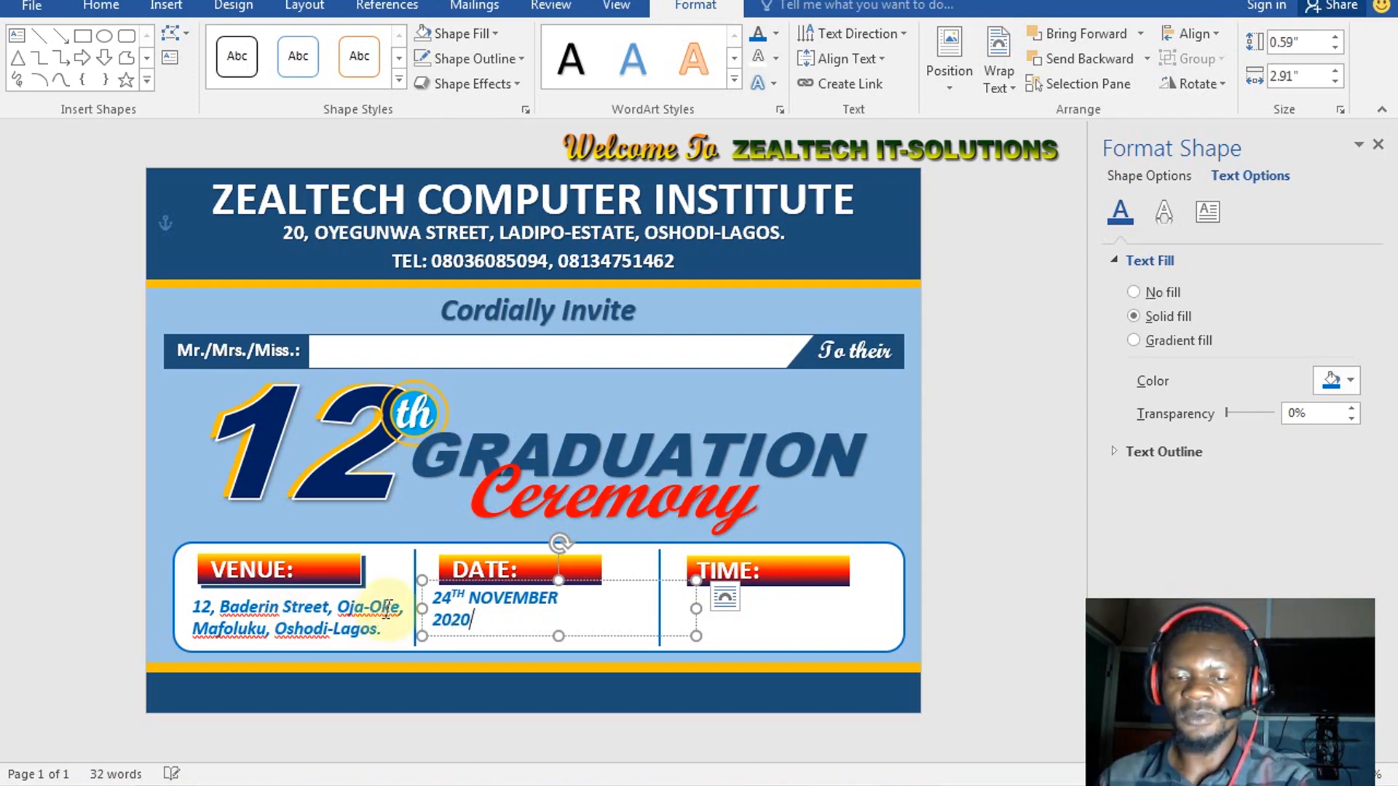
{"action": "key", "text": "ctrl"}
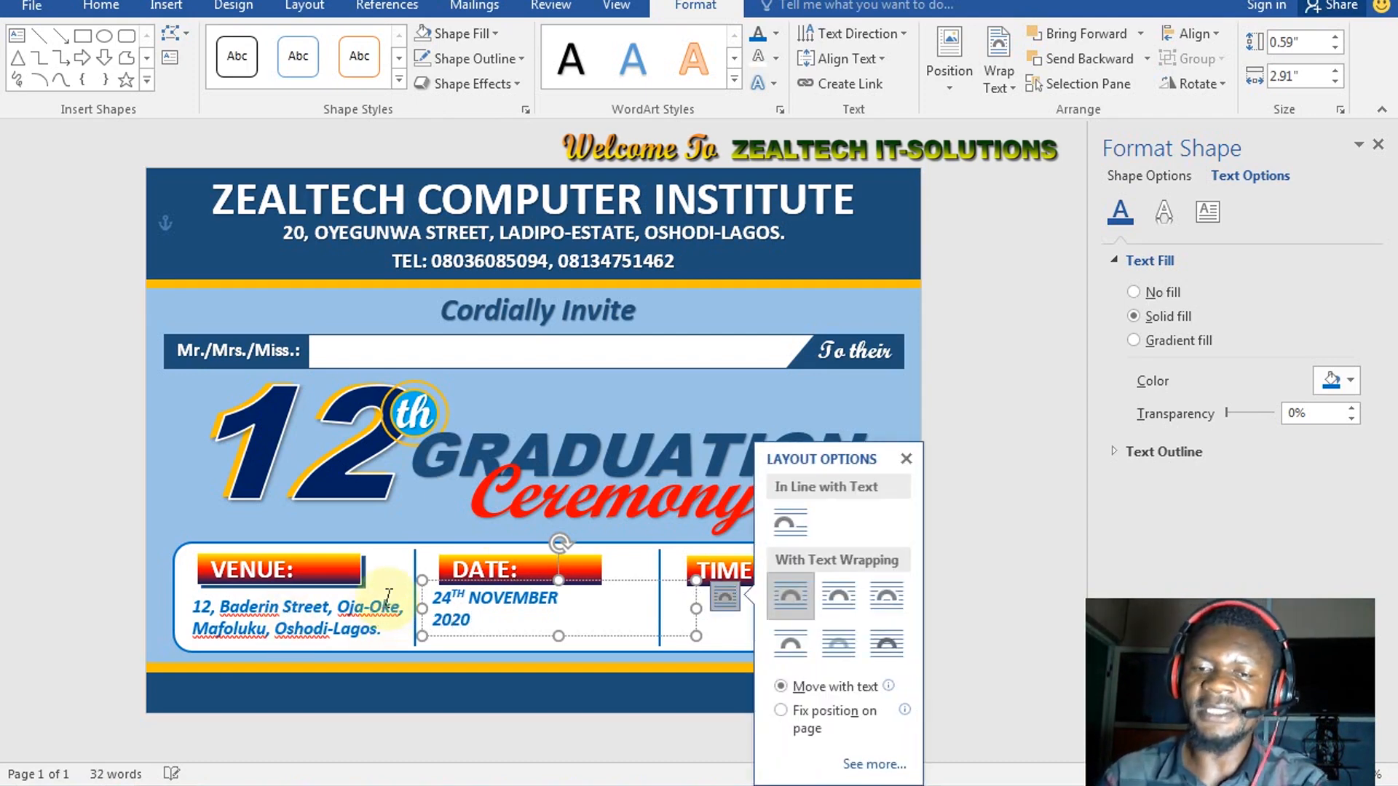
Resize the date text, make 2020 larger than the month line, and centre both lines
{"action": "left_click", "coordinate": [906, 459]}
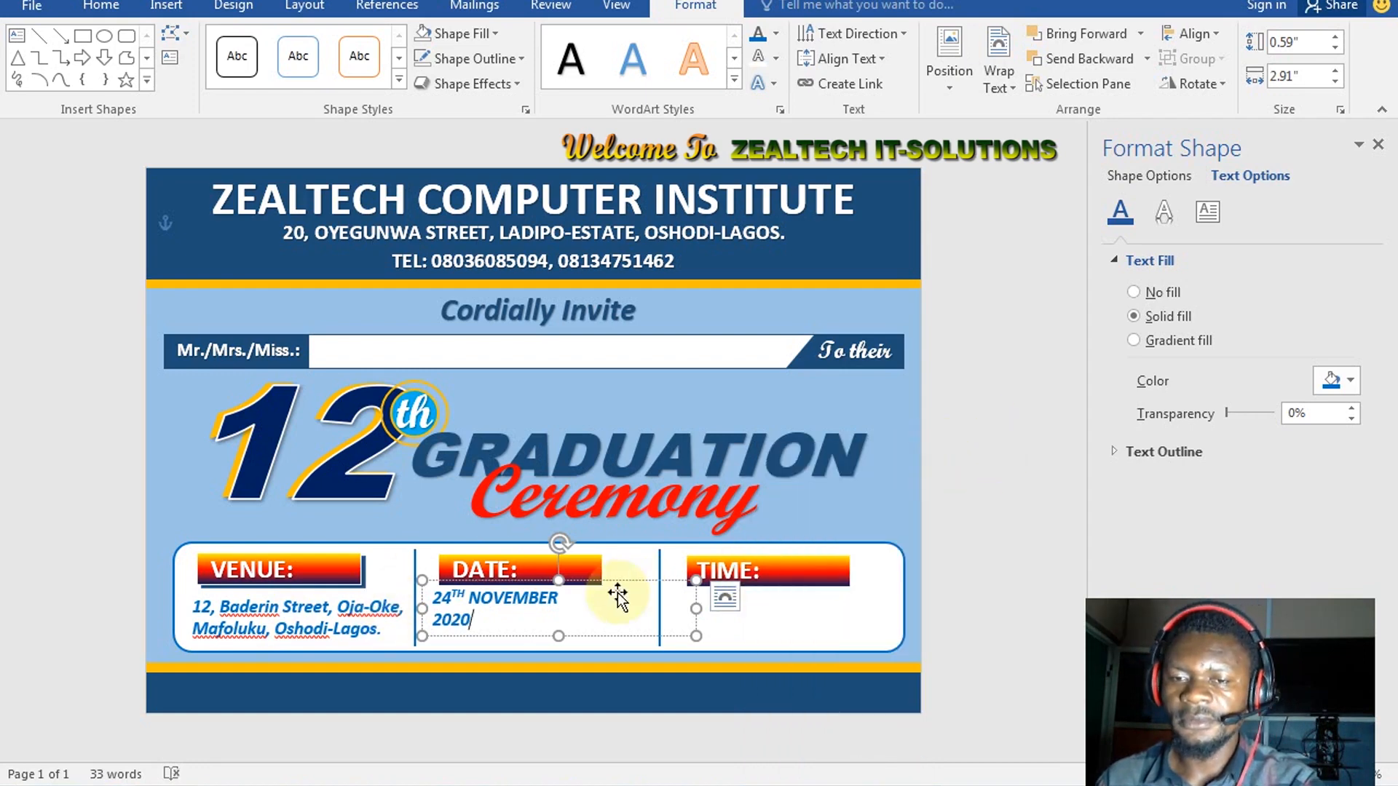
{"action": "key", "text": "ctrl+a"}
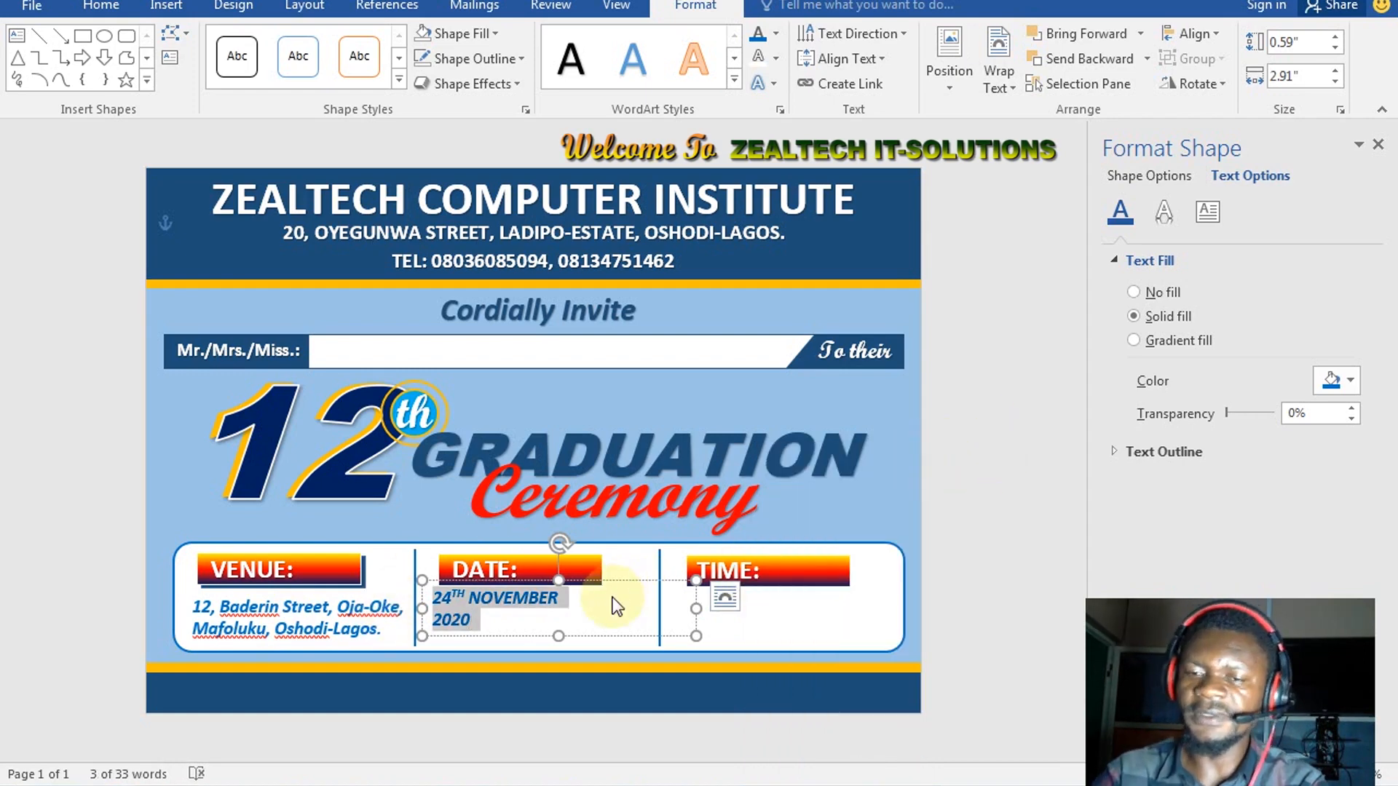
{"action": "key", "text": "ctrl+shift+period"}
{"action": "key", "text": "ctrl+shift+period"}
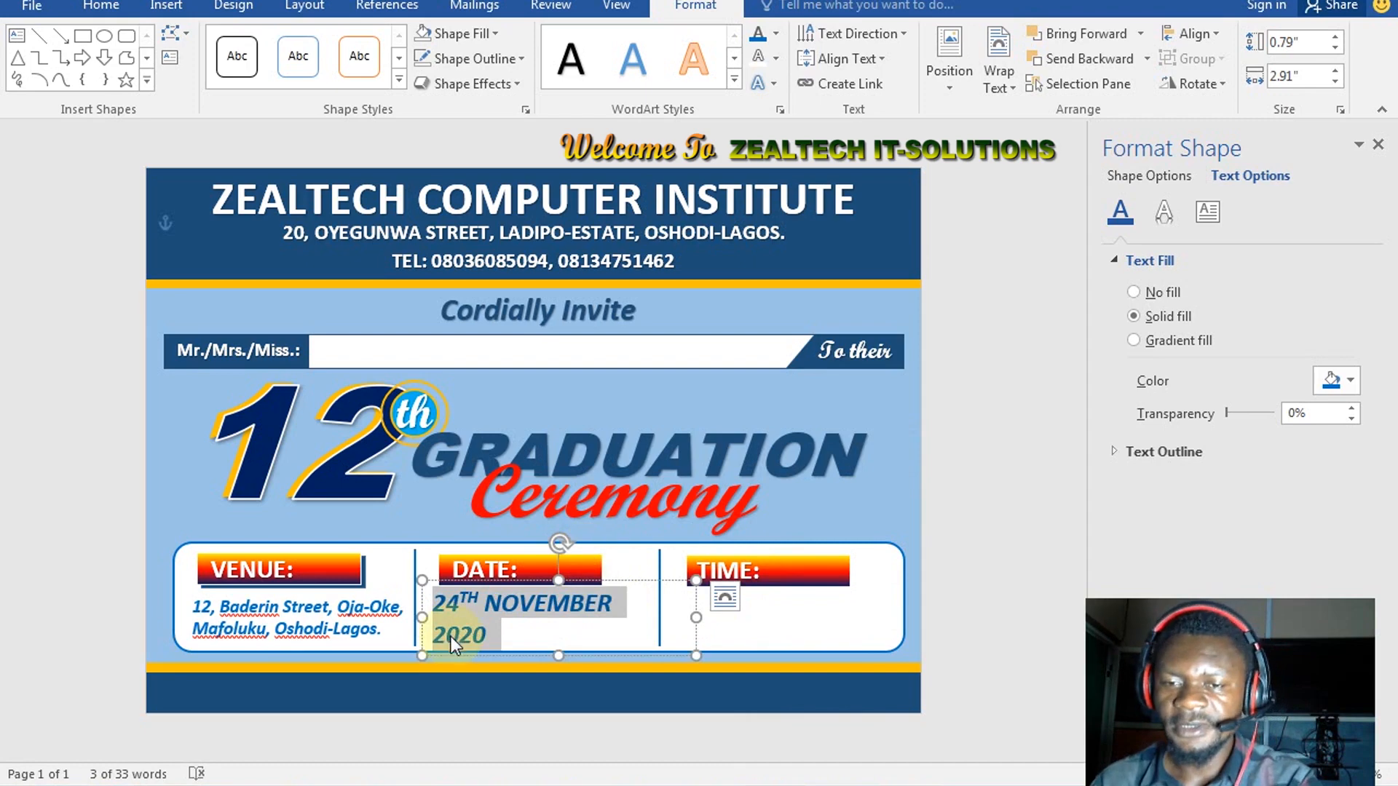
{"action": "left_click", "coordinate": [490, 632]}
{"action": "left_click_drag", "start_coordinate": [491, 632], "coordinate": [433, 635]}
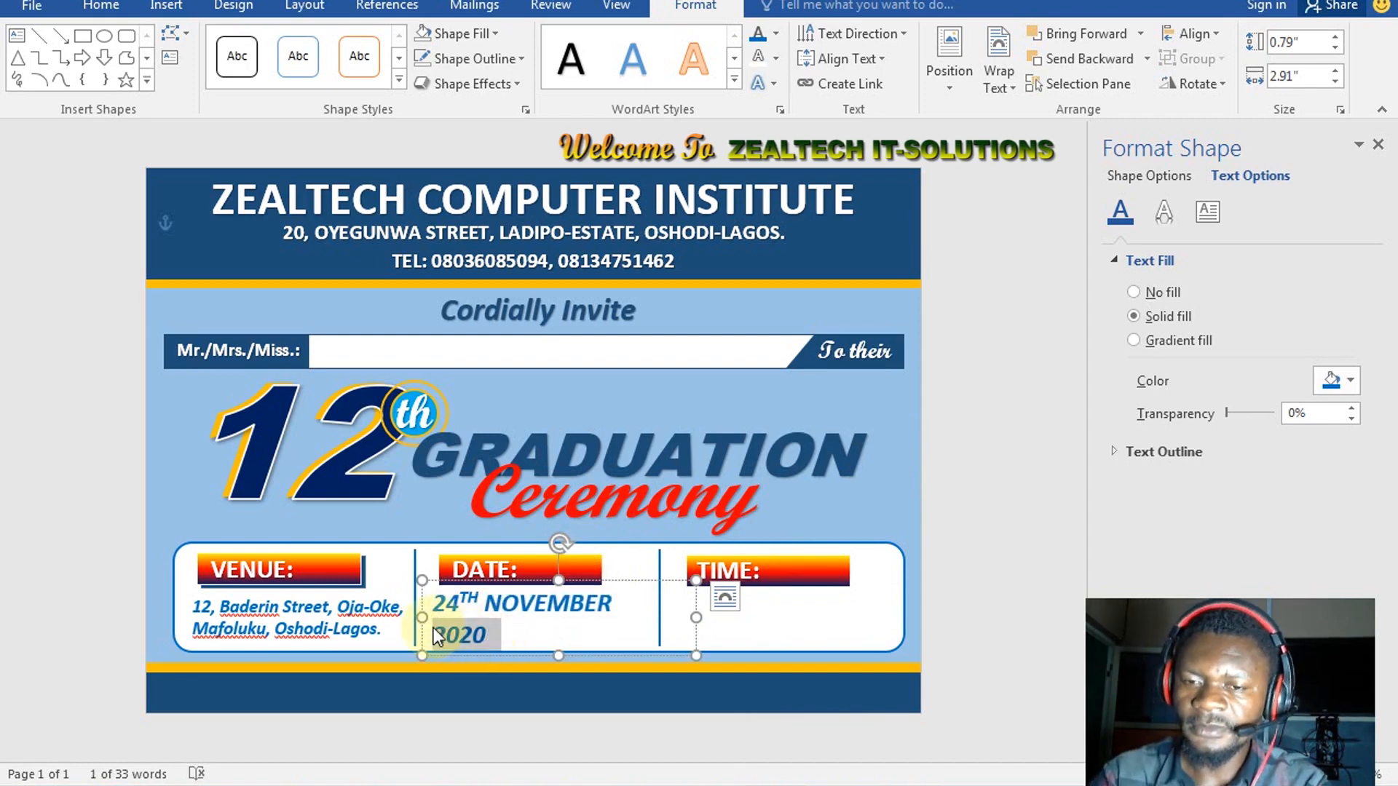
{"action": "key", "text": "ctrl+shift+period"}
{"action": "key", "text": "ctrl+shift+period"}
{"action": "key", "text": "ctrl+shift+period"}
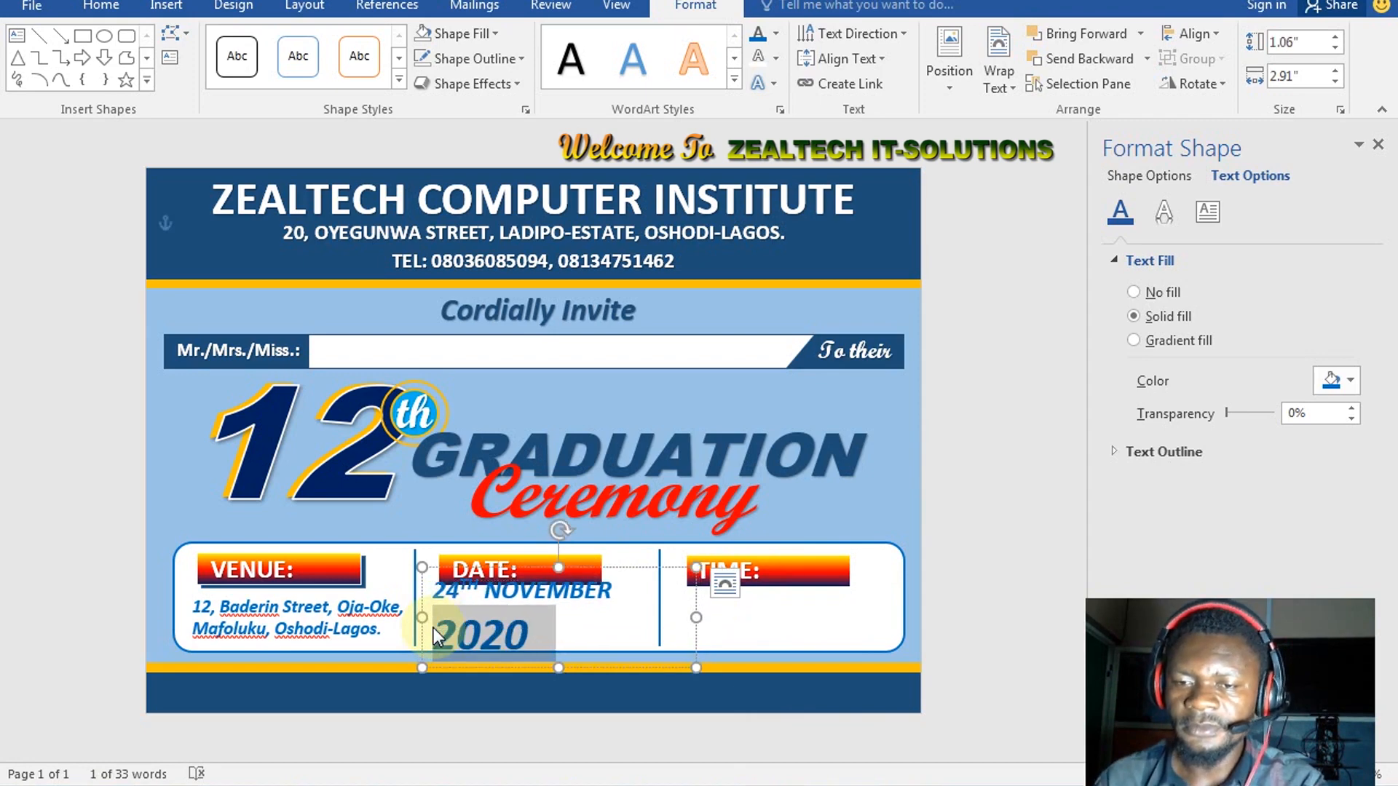
{"action": "key", "text": "shift+Up"}
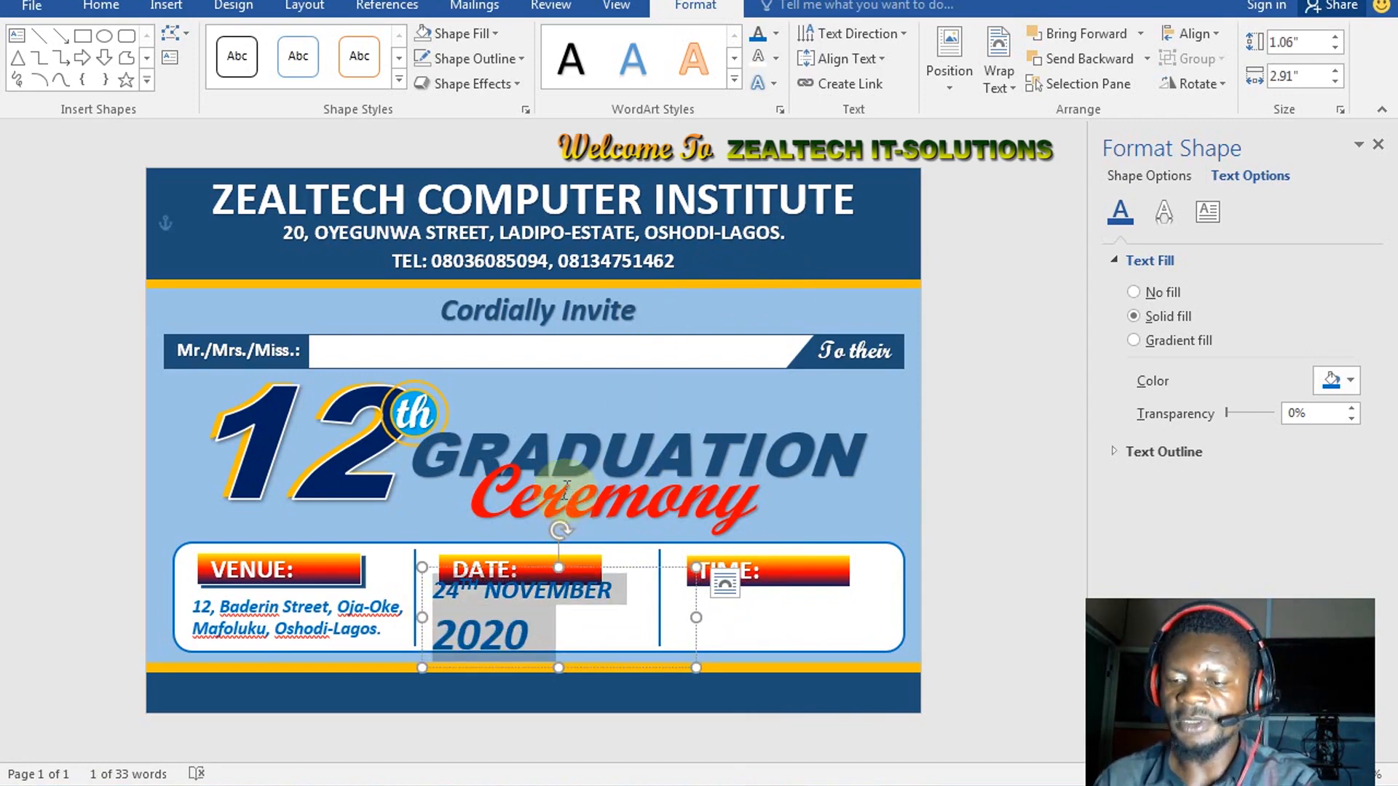
{"action": "key", "text": "ctrl+shift+comma"}
{"action": "key", "text": "ctrl+shift+comma"}
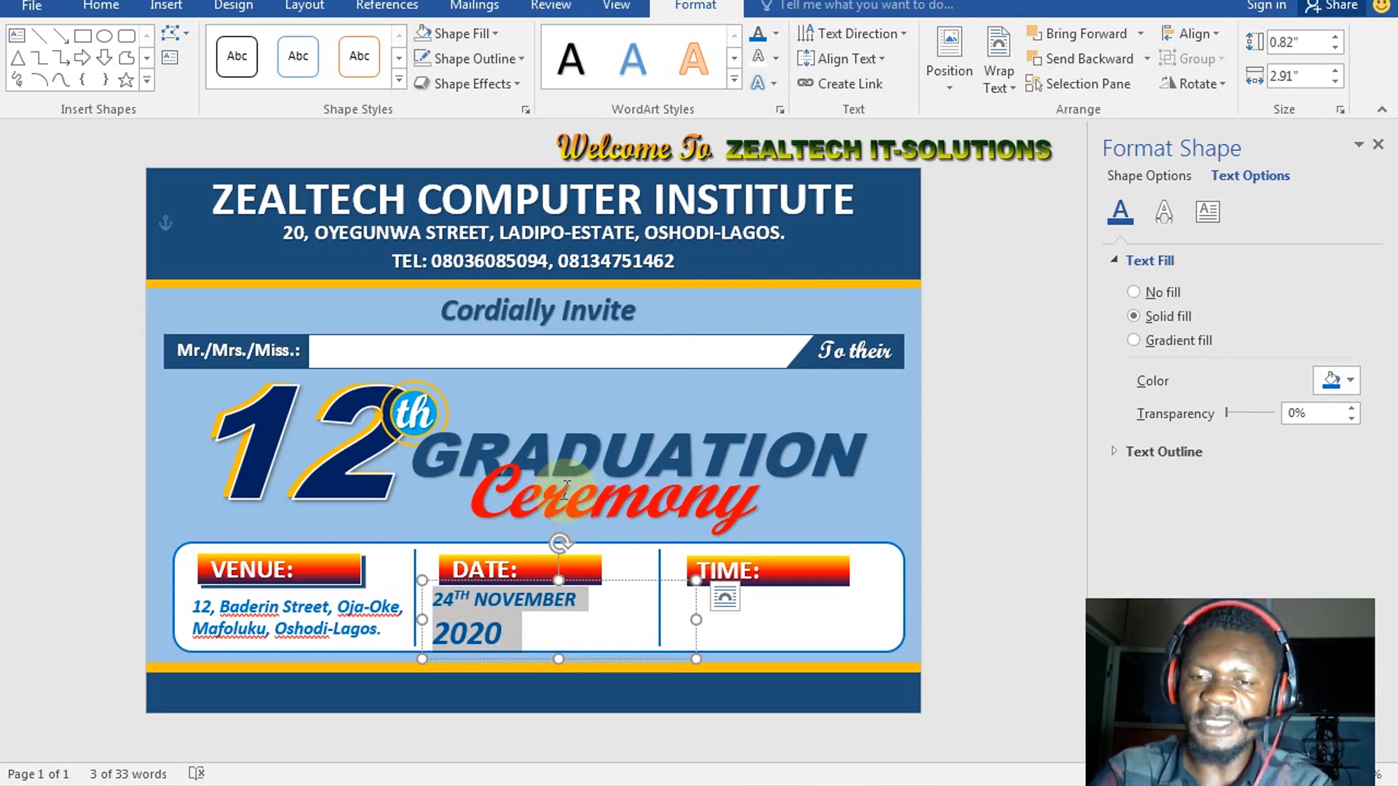
{"action": "key", "text": "ctrl+e"}
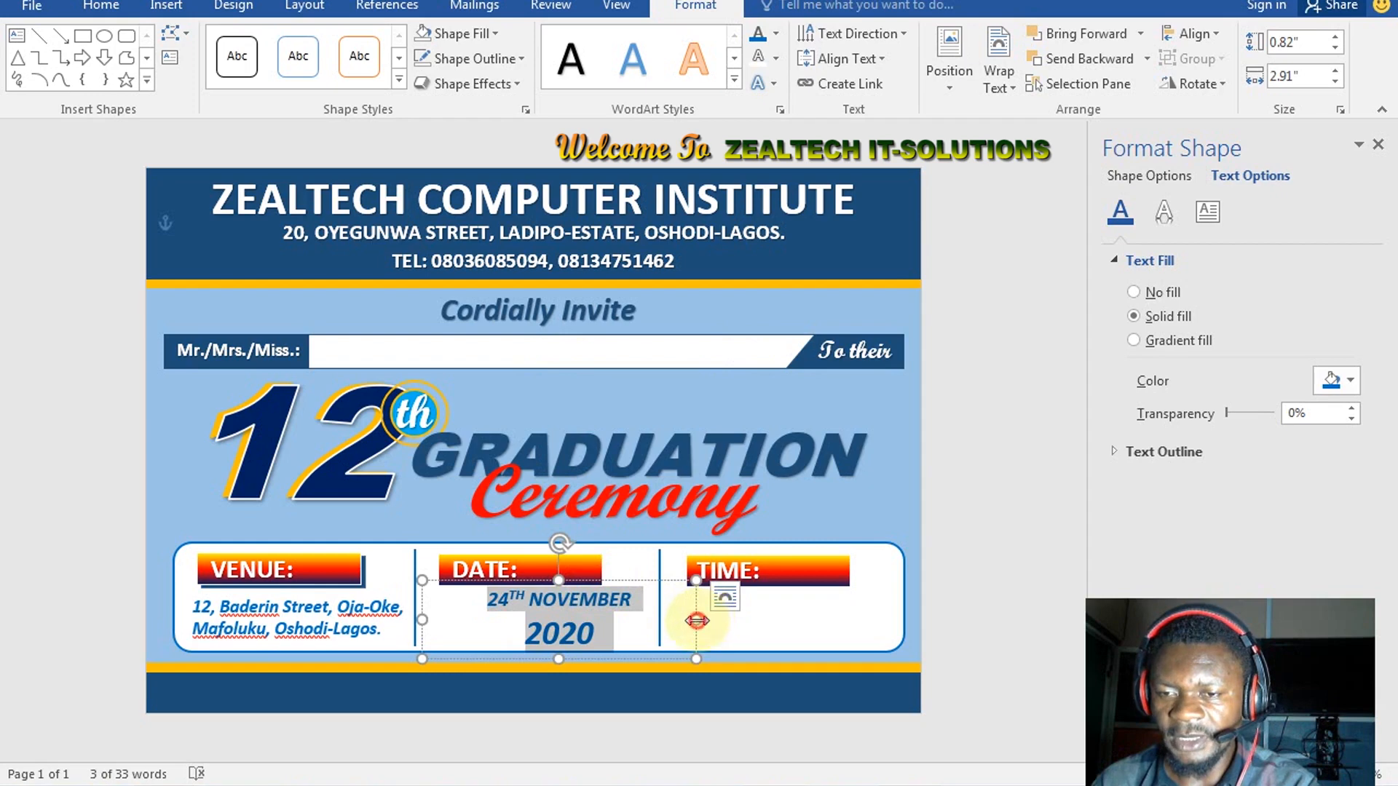
Narrow the date box and place a copy of it under TIME:
{"action": "left_click", "coordinate": [596, 618]}
{"action": "left_click_drag", "start_coordinate": [595, 619], "coordinate": [605, 618]}
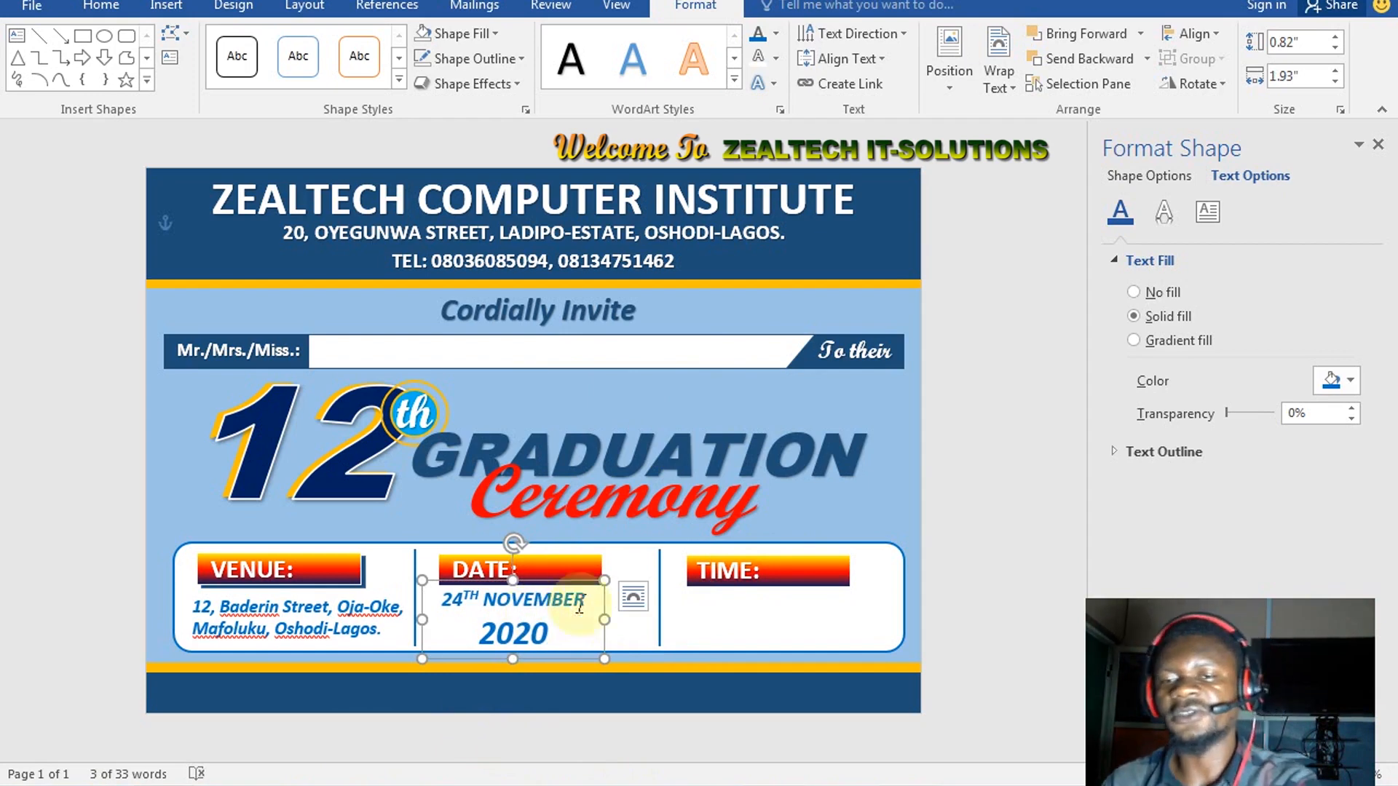
{"action": "left_click_drag", "start_coordinate": [599, 609], "coordinate": [675, 608]}
{"action": "left_click_drag", "start_coordinate": [805, 606], "coordinate": [846, 603]}
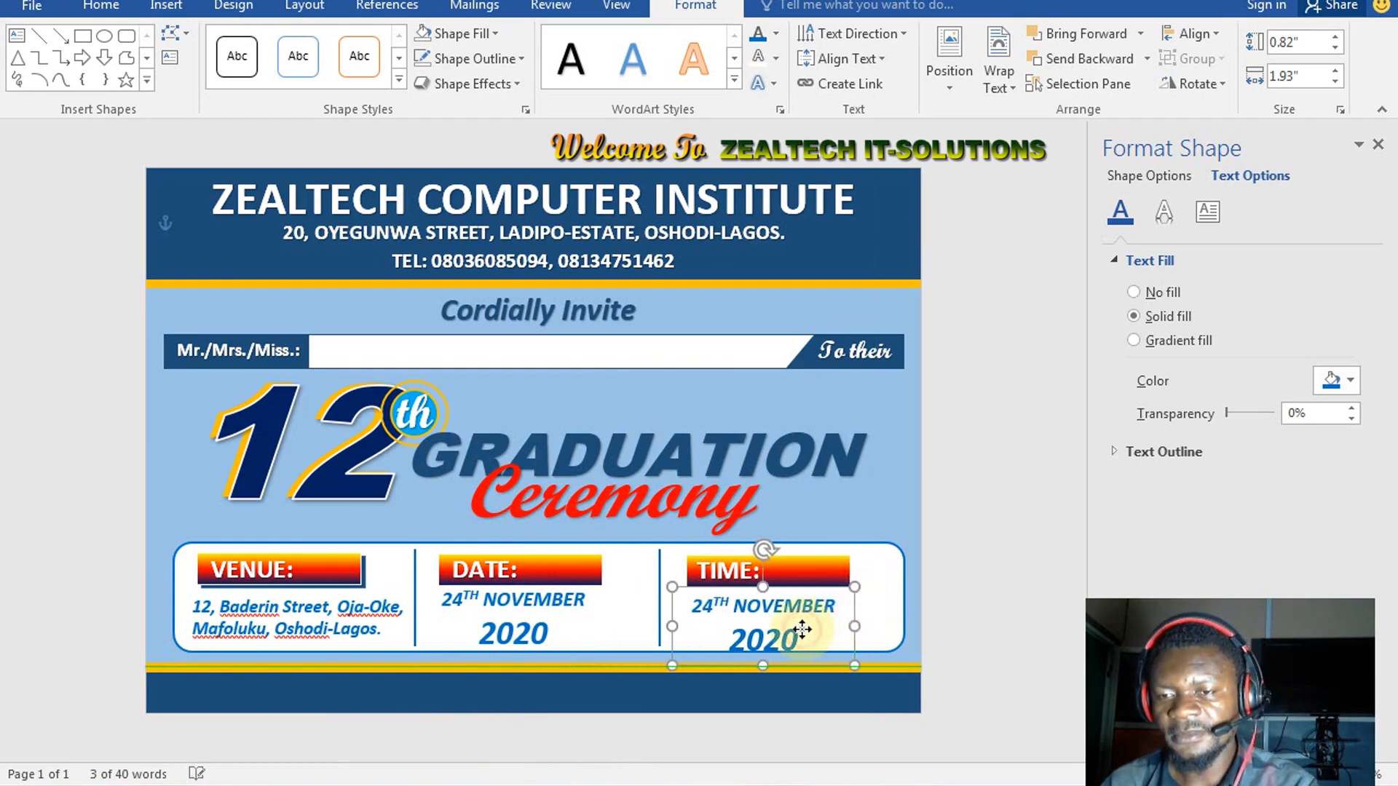
Replace the copied date with '10:00AM' and 'PROMPT' on two lines
{"action": "left_click", "coordinate": [803, 628]}
{"action": "key", "text": "ctrl+a"}
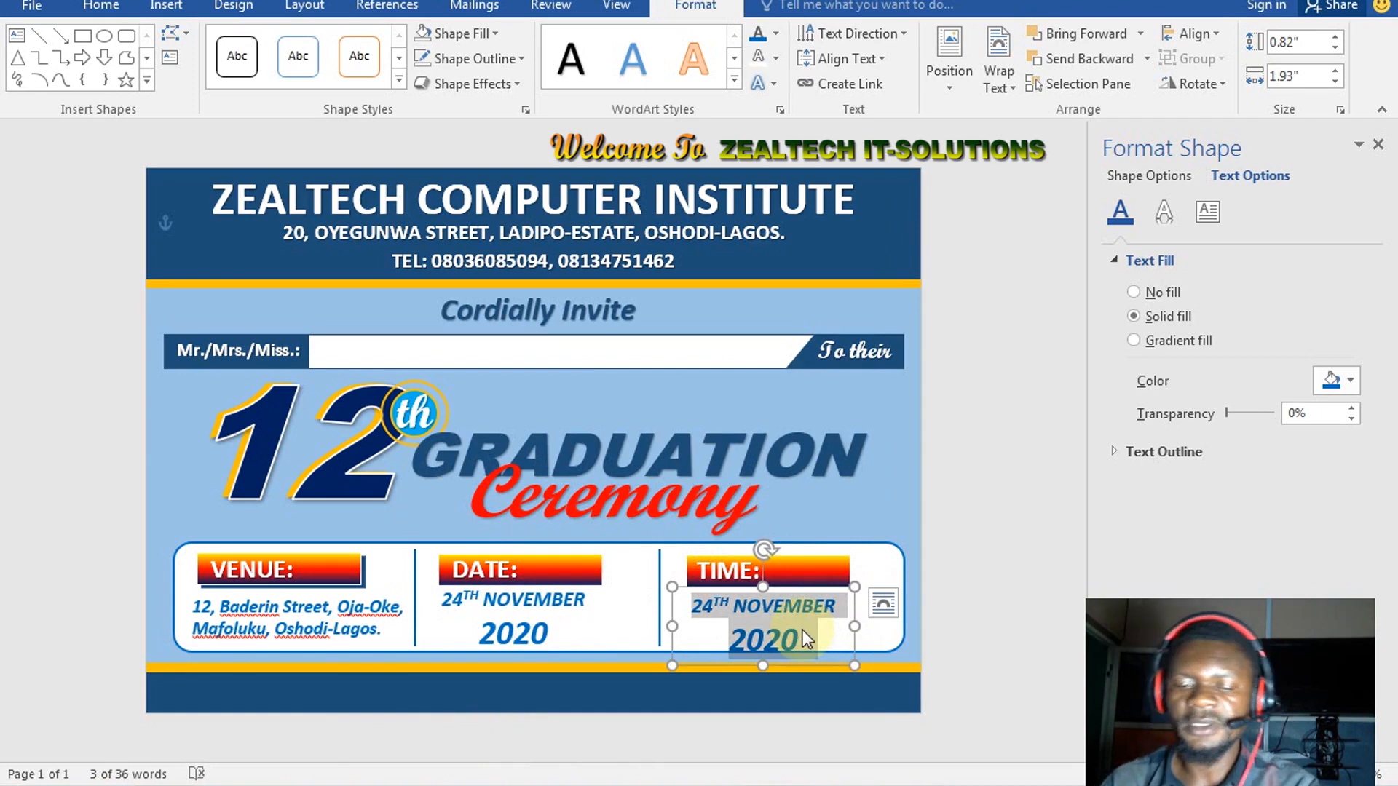
{"action": "key", "text": "BackSpace"}
{"action": "type", "text": "1"}
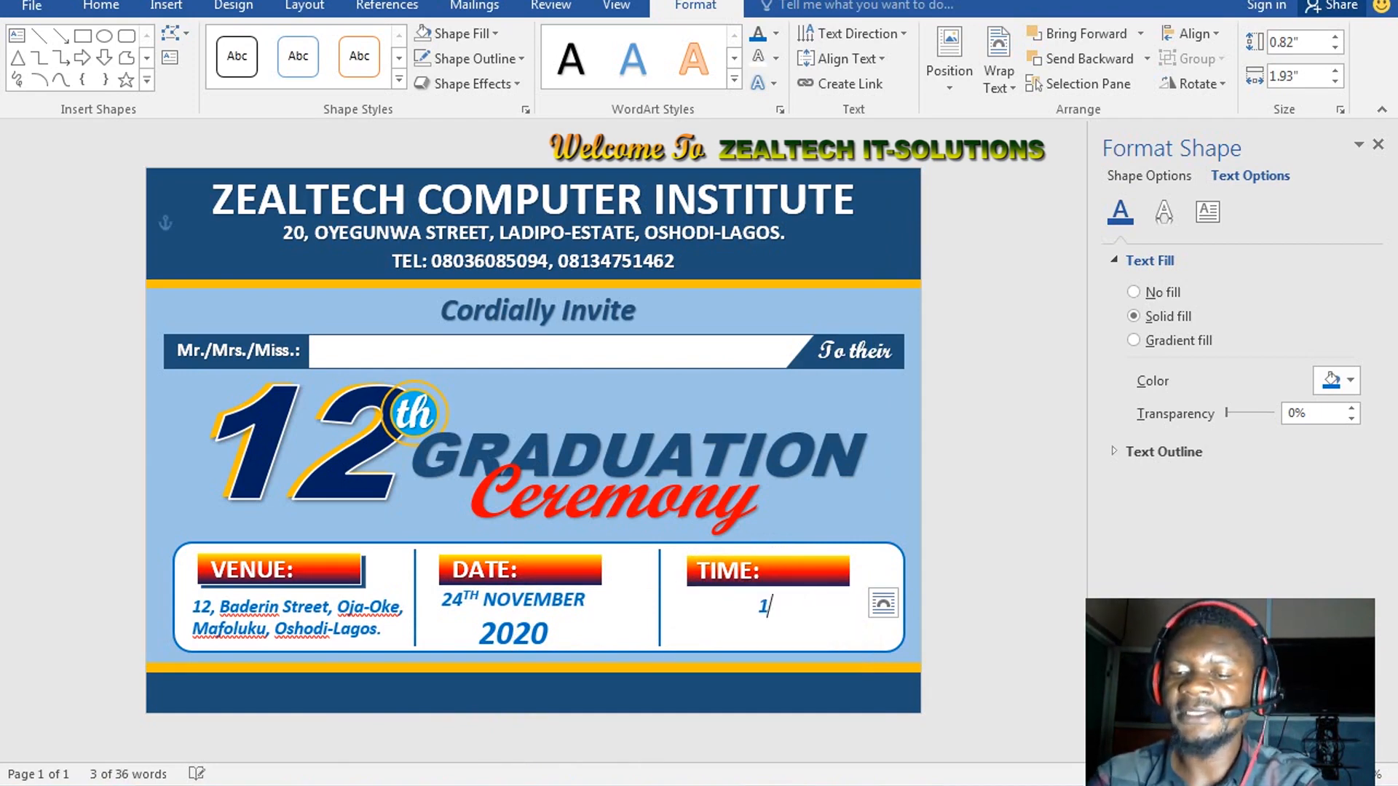
{"action": "type", "text": "0:"}
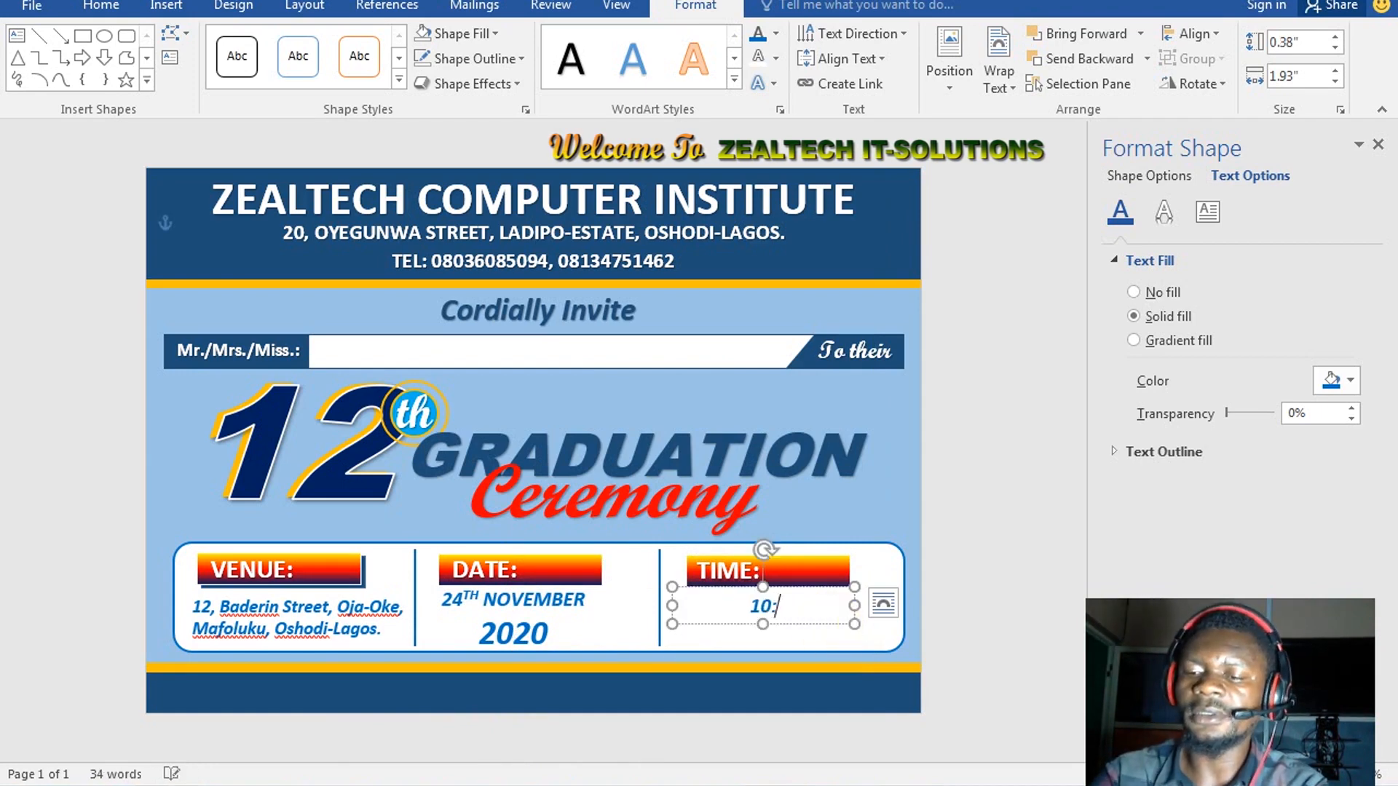
{"action": "type", "text": "00AM"}
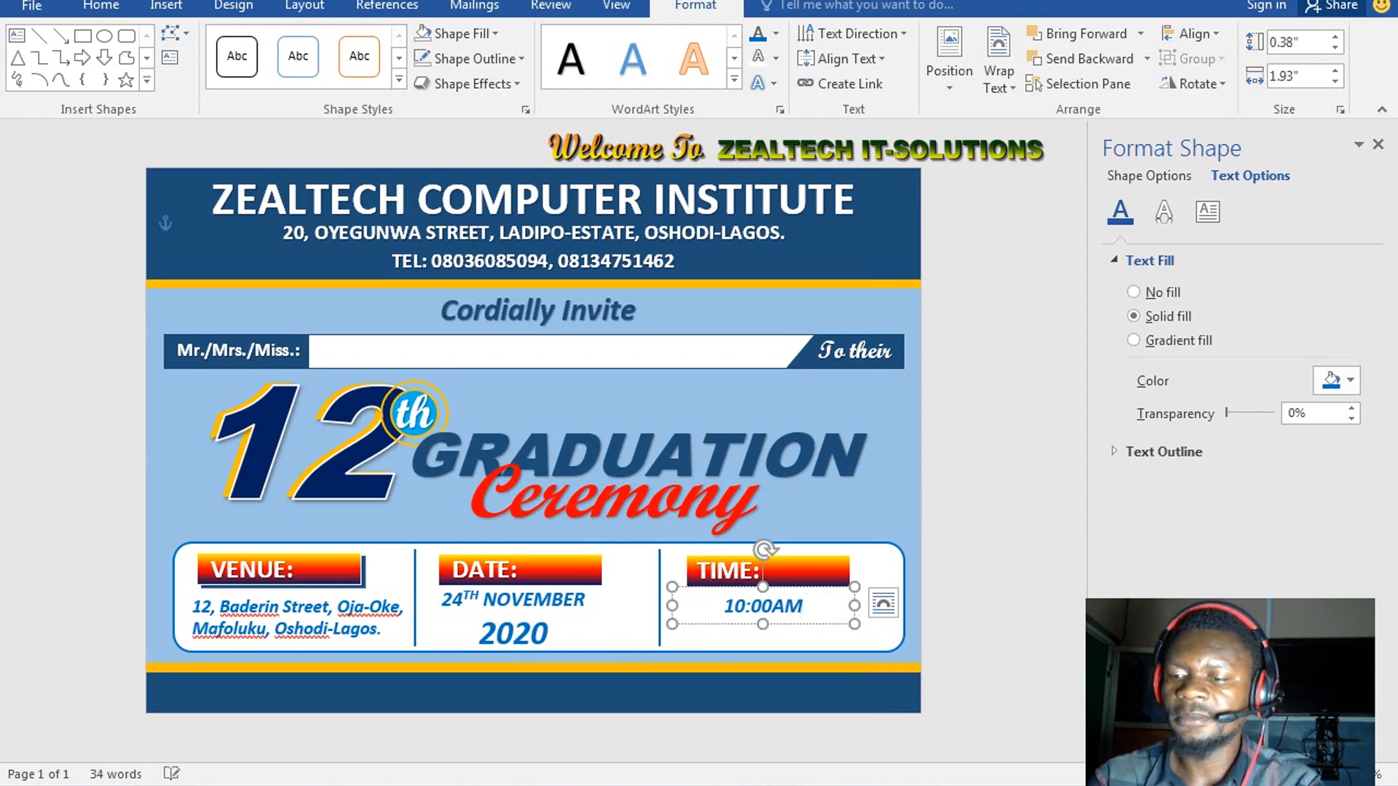
{"action": "key", "text": "Return"}
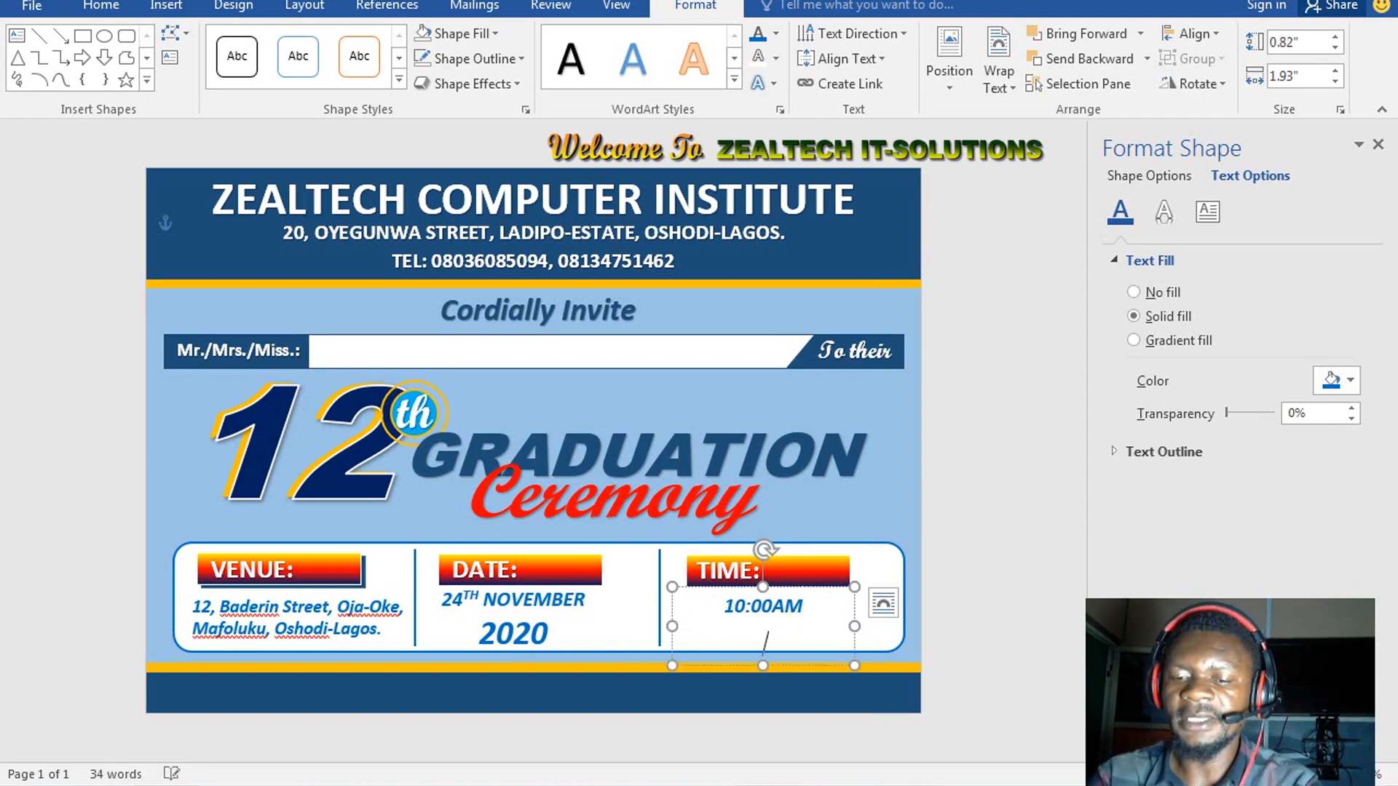
{"action": "type", "text": "PROMPT"}
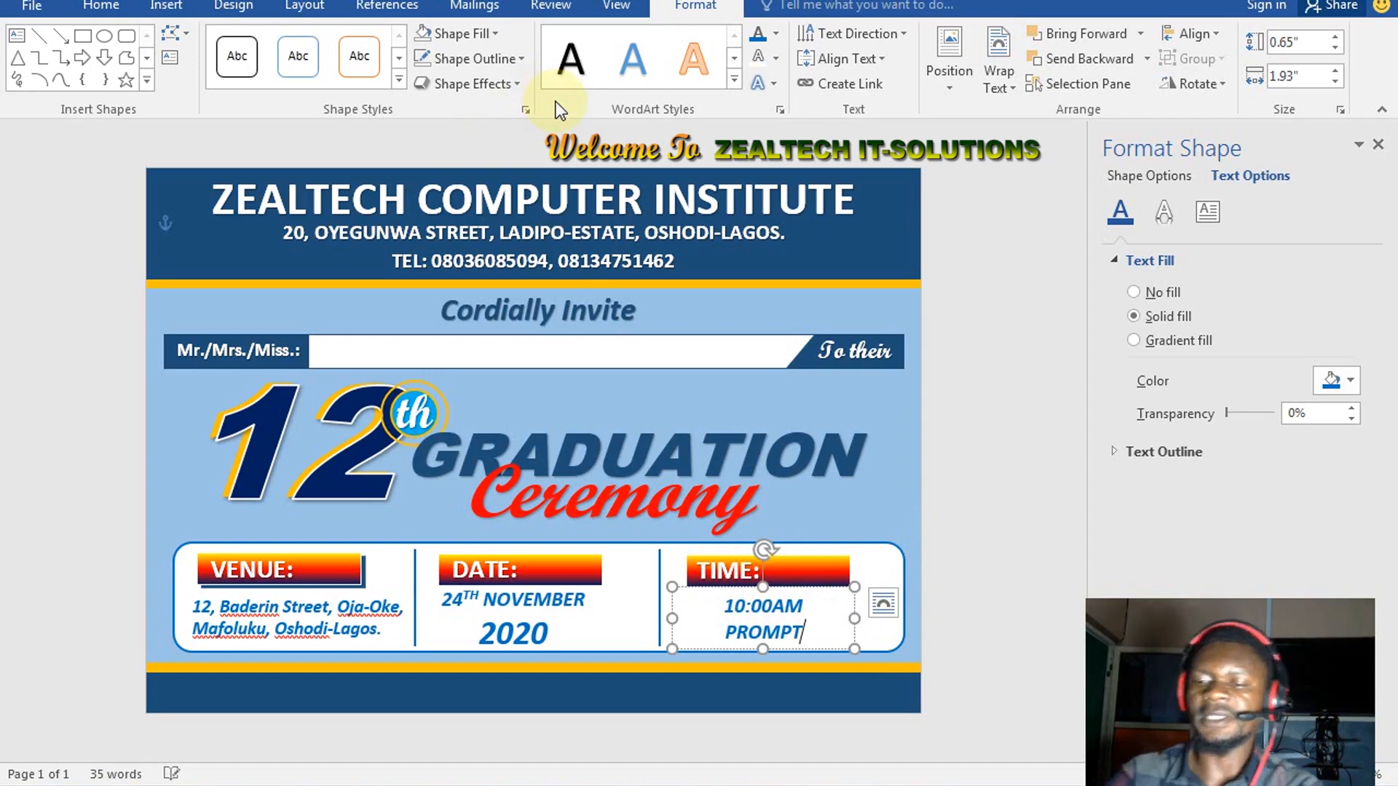
Left-align both TIME lines and shift the box slightly right
{"action": "key", "text": "ctrl+l"}
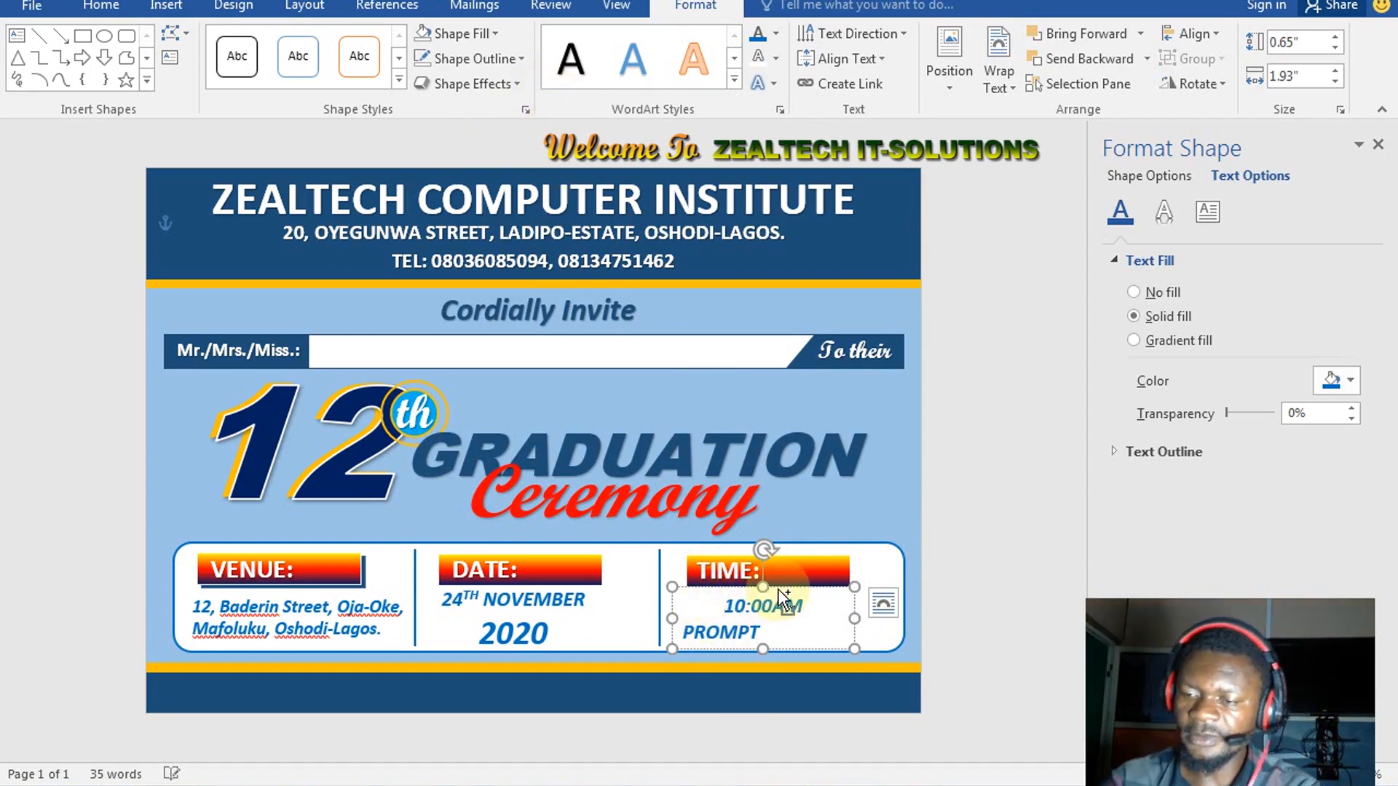
{"action": "key", "text": "ctrl+l"}
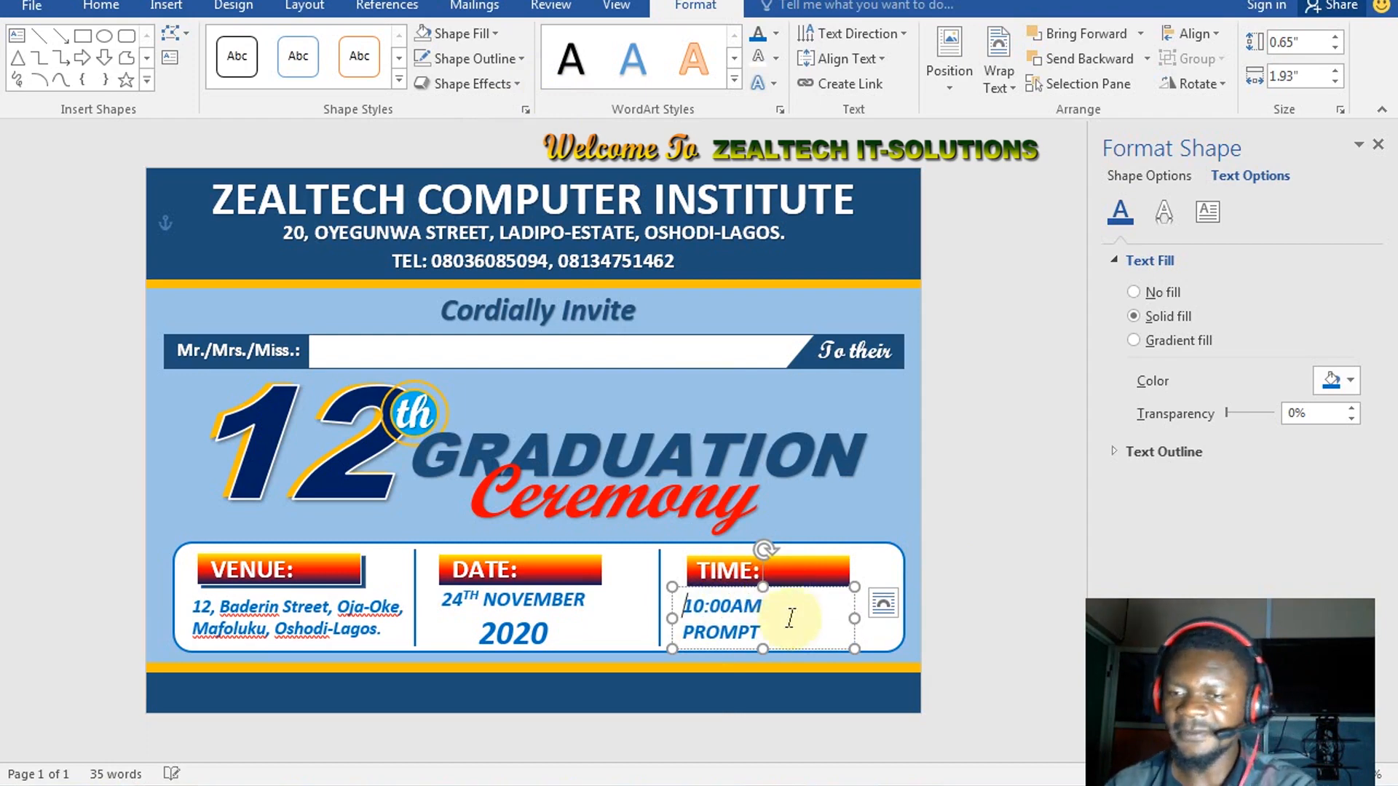
{"action": "left_click_drag", "start_coordinate": [833, 596], "coordinate": [846, 586]}
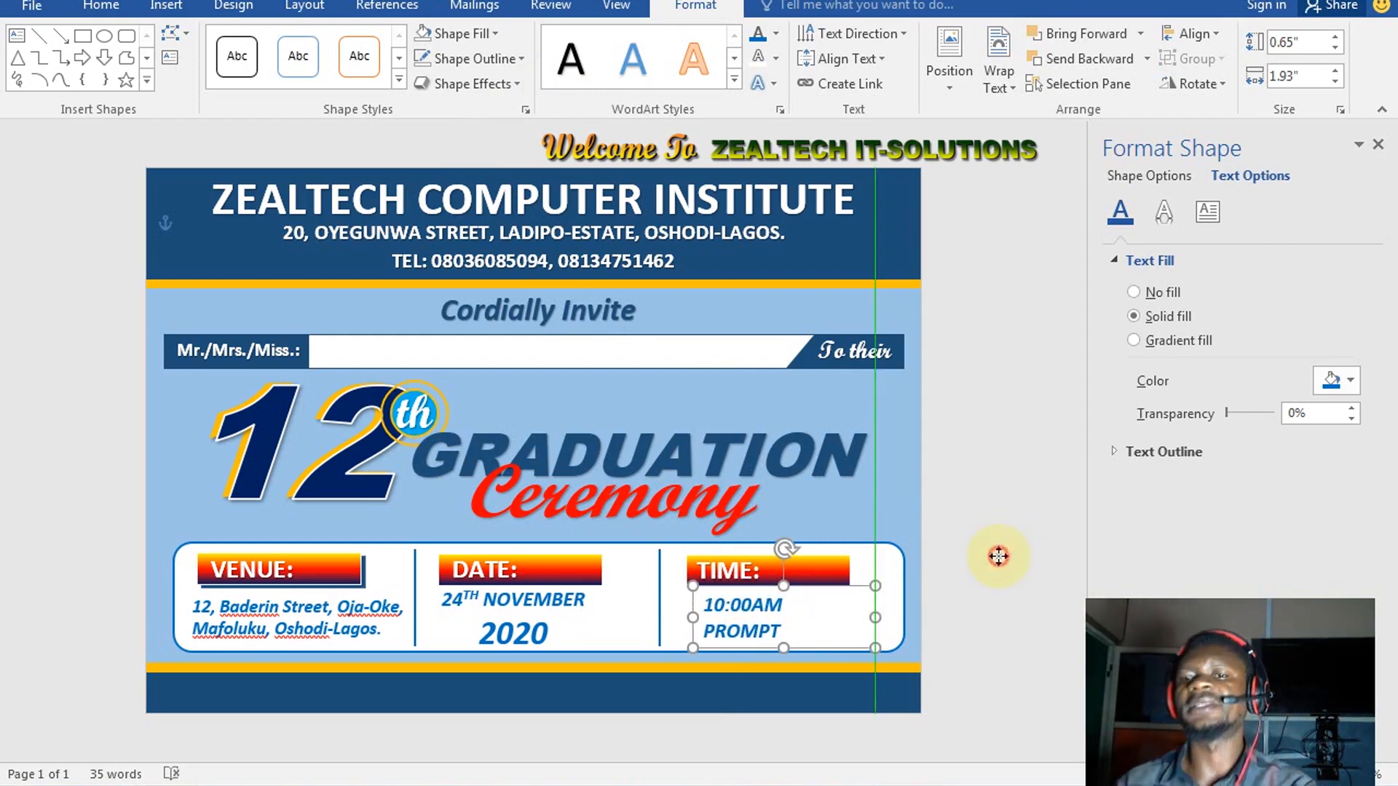
{"action": "left_click", "coordinate": [993, 549]}
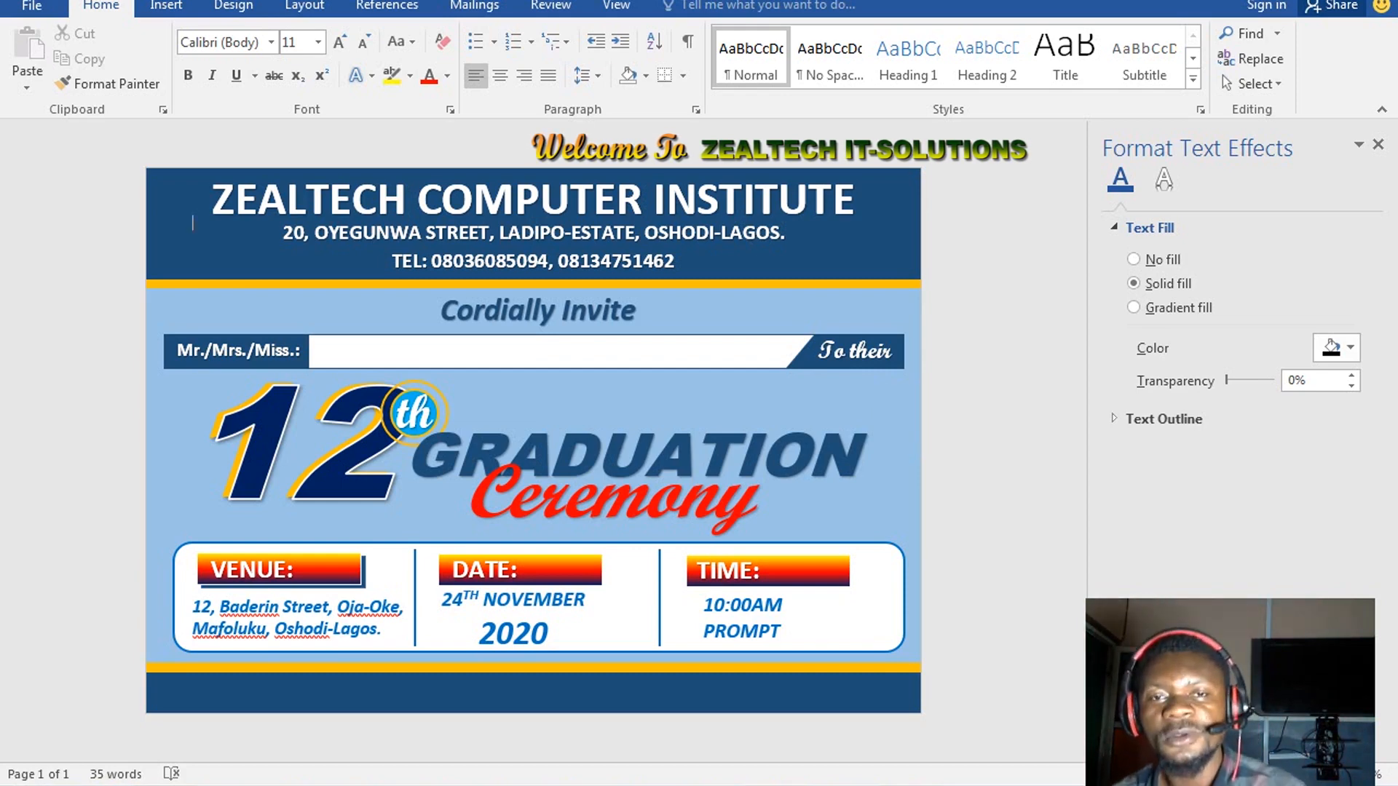
Switch the ribbon to the Insert tab
{"action": "left_click", "coordinate": [168, 6]}
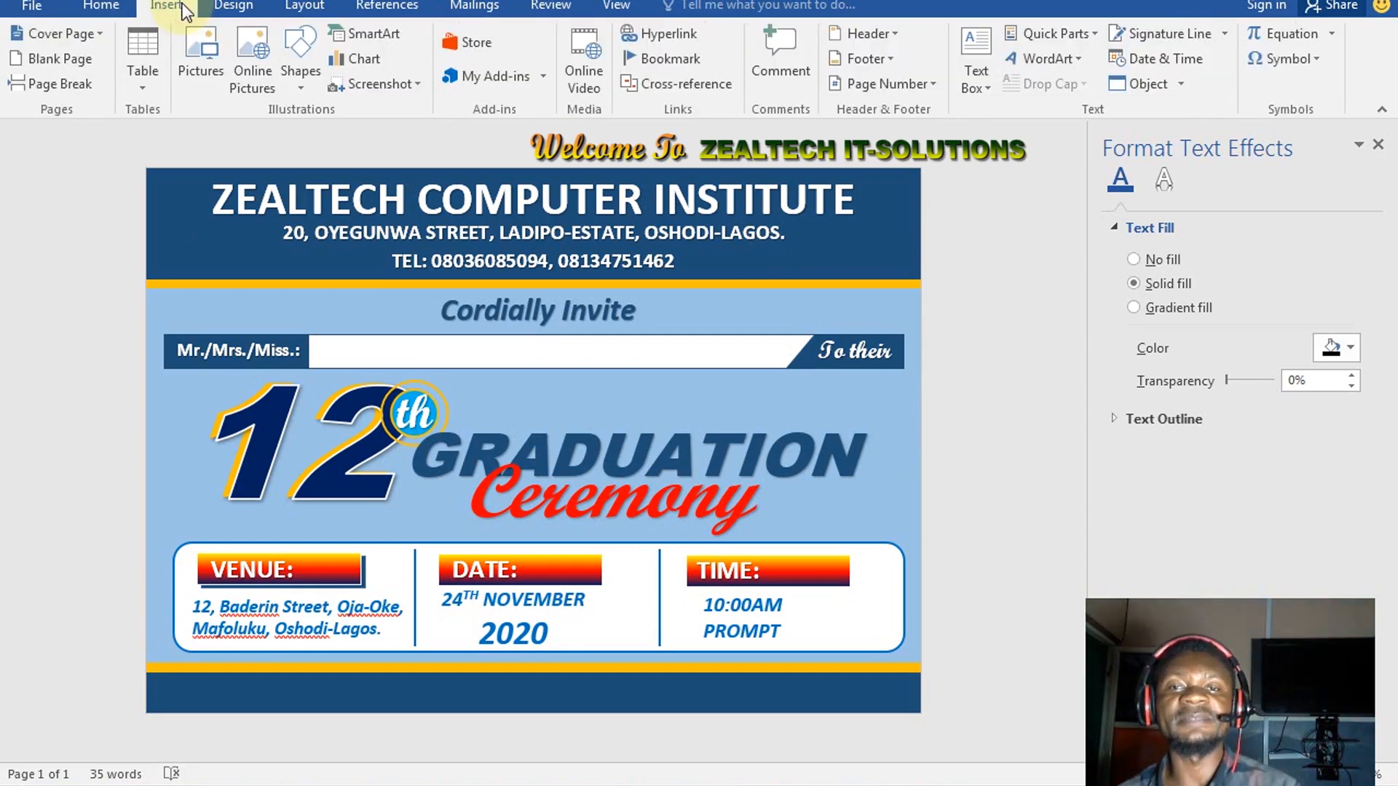
Insert blue reflected WordArt, move it into the bottom band, and start typing 'Tha' over the placeholder
{"action": "left_click", "coordinate": [1073, 64]}
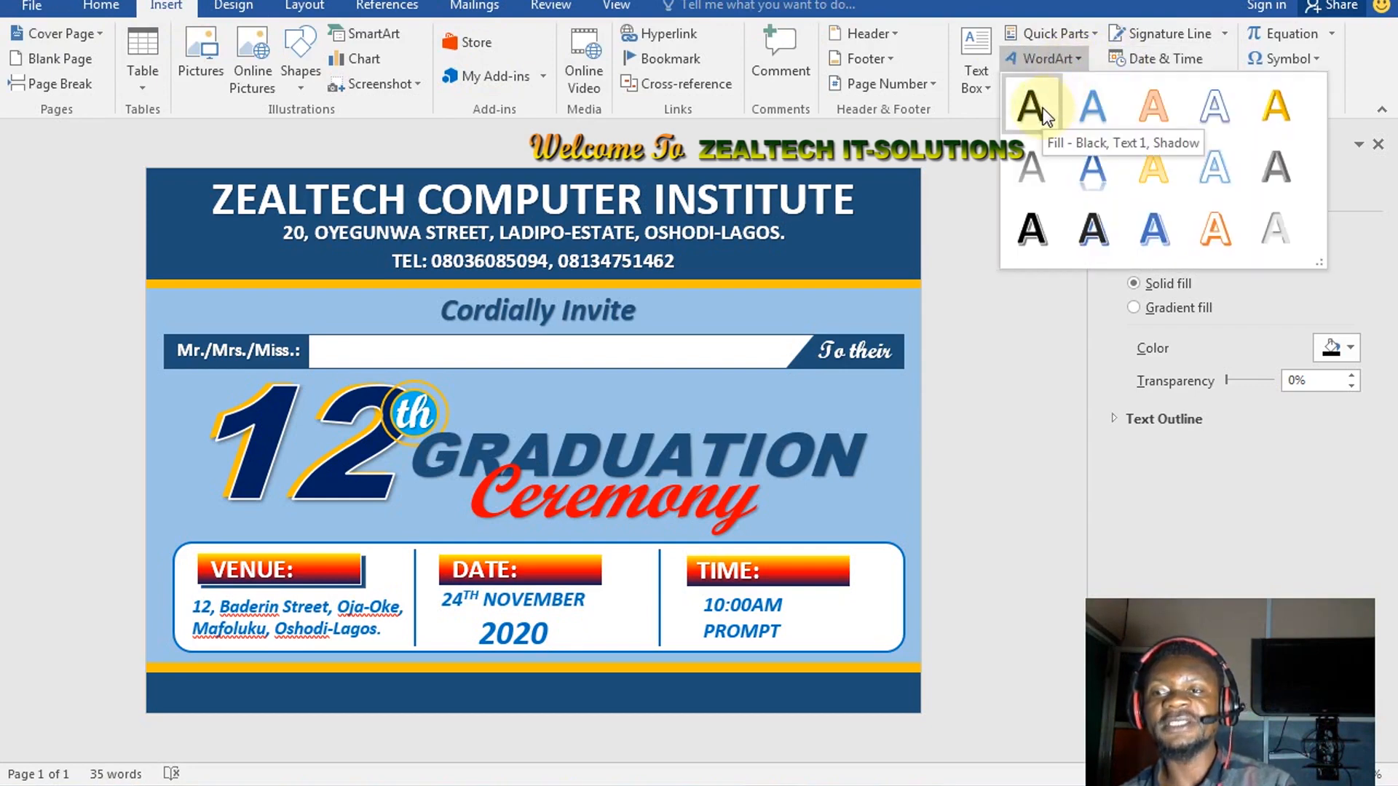
{"action": "left_click", "coordinate": [1093, 167]}
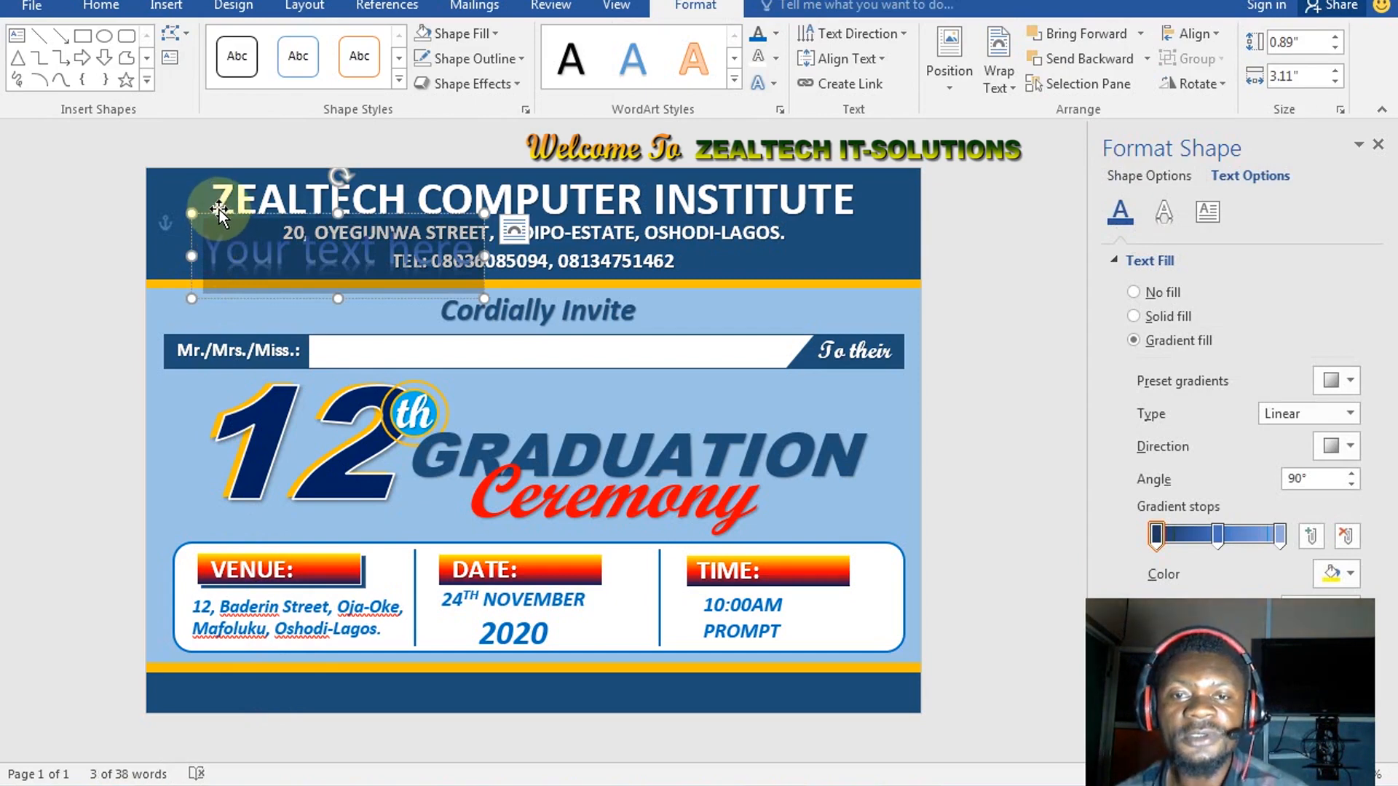
{"action": "mouse_move", "coordinate": [220, 209]}
{"action": "left_mouse_down"}
{"action": "mouse_move", "coordinate": [359, 658]}
{"action": "mouse_move", "coordinate": [313, 671]}
{"action": "mouse_move", "coordinate": [297, 662]}
{"action": "mouse_move", "coordinate": [302, 619]}
{"action": "mouse_move", "coordinate": [303, 633]}
{"action": "left_mouse_up"}
{"action": "left_click", "coordinate": [511, 692]}
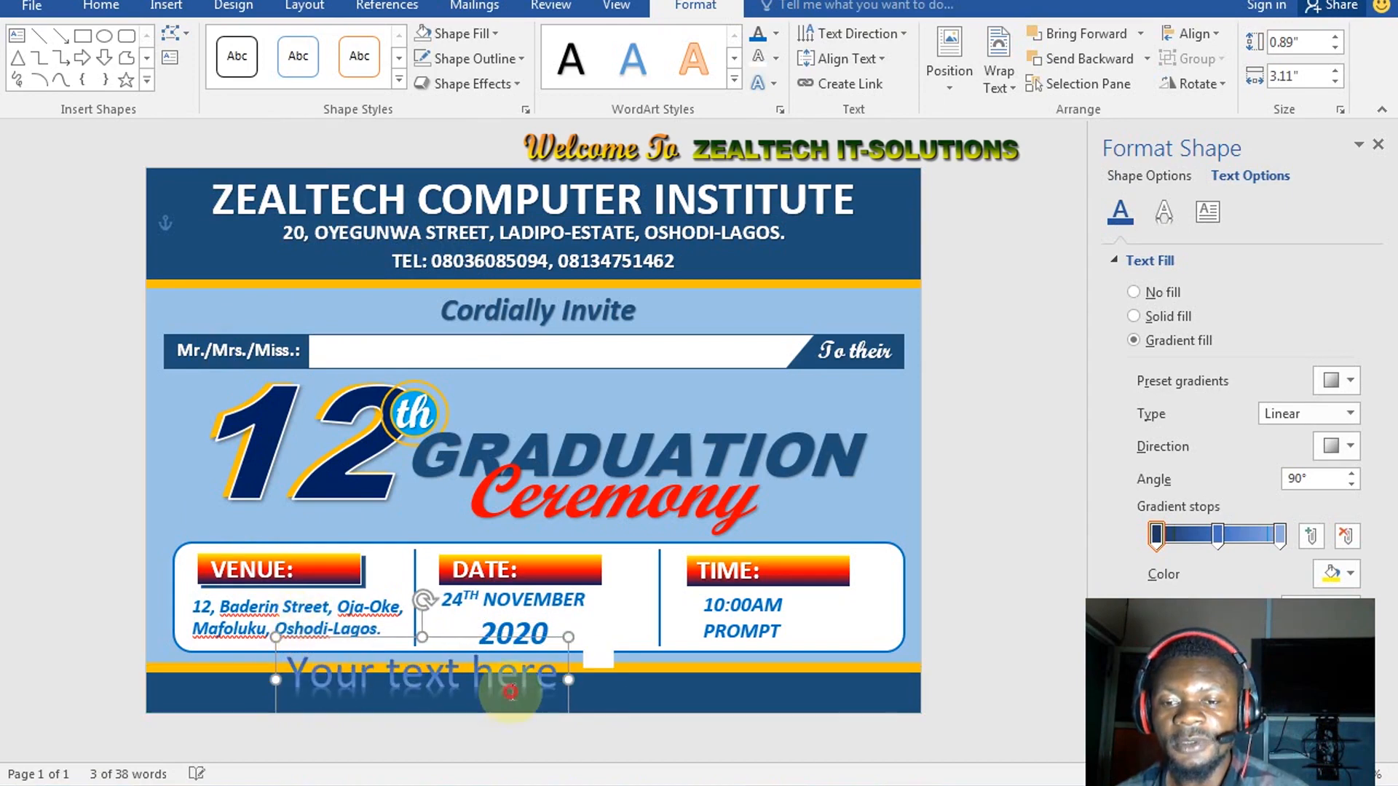
{"action": "triple_click", "coordinate": [502, 677]}
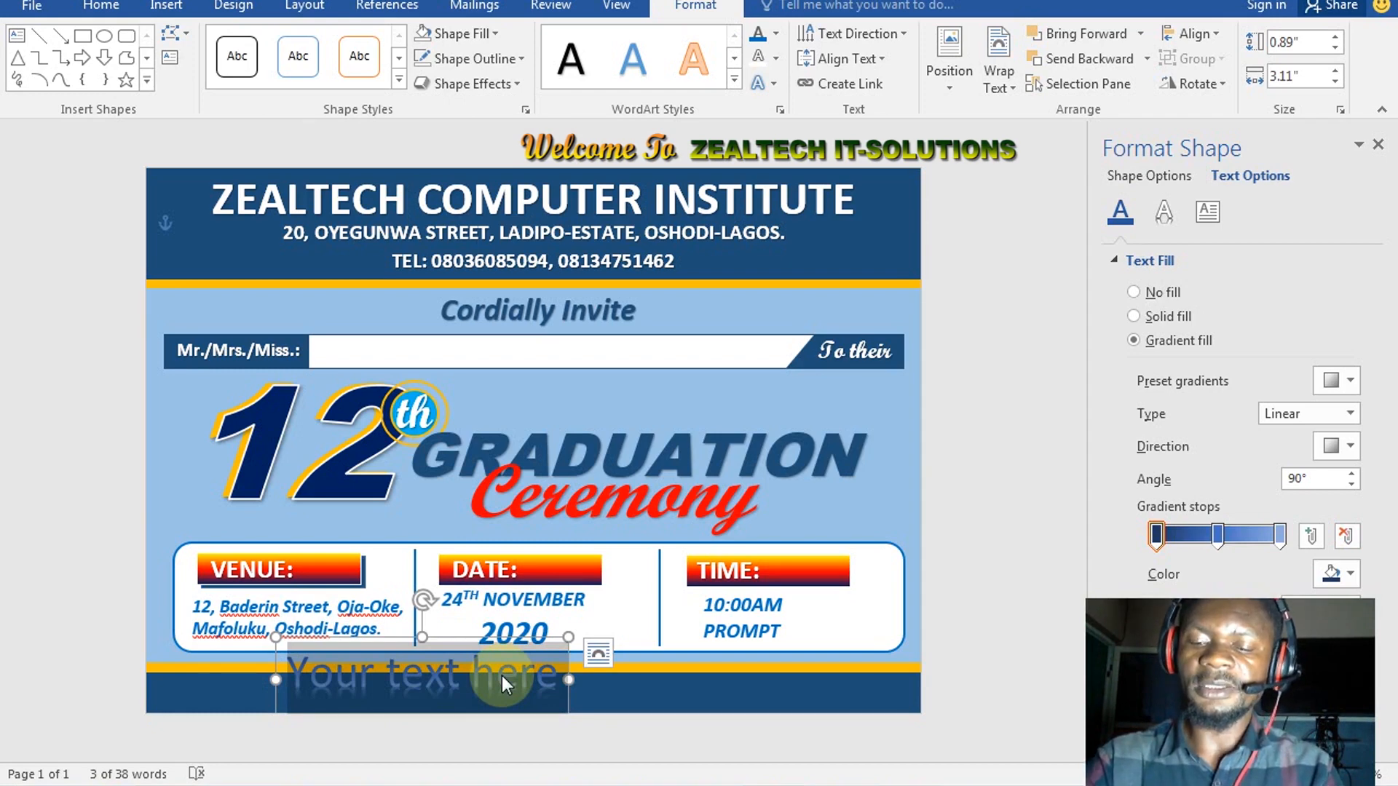
{"action": "type", "text": "Tha"}
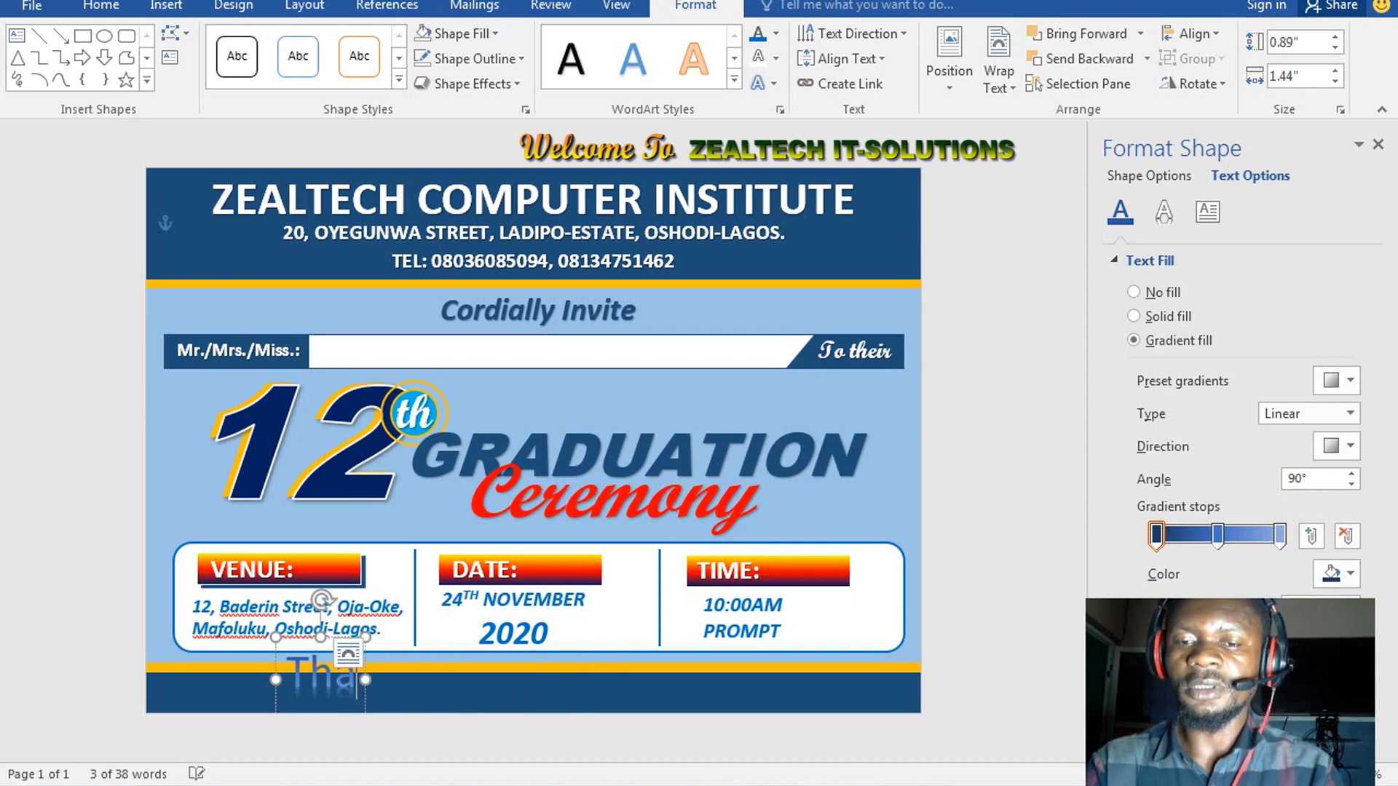
Retype the WordArt text as 'Your Presence and Contribution' and reduce its font size
{"action": "key", "text": "BackSpace"}
{"action": "key", "text": "BackSpace"}
{"action": "key", "text": "BackSpace"}
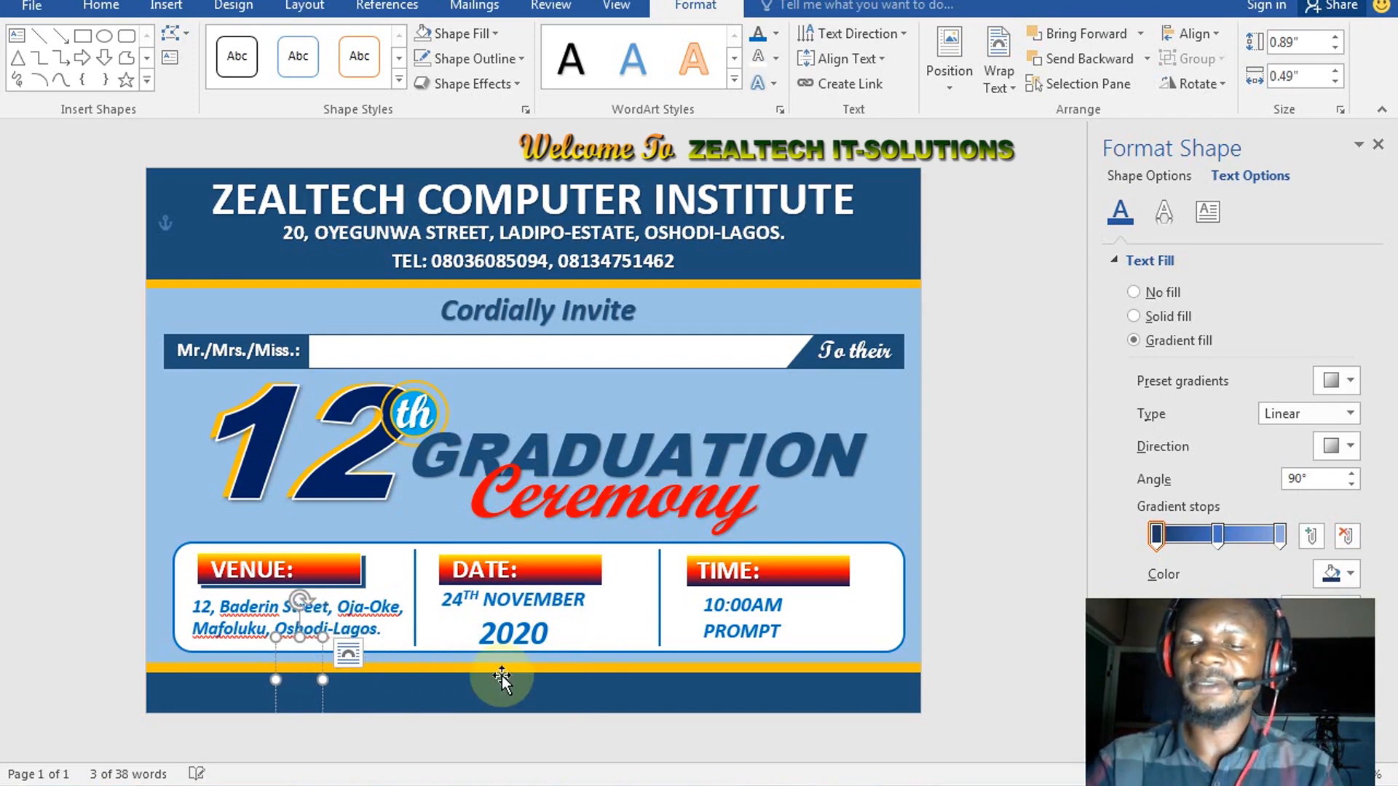
{"action": "type", "text": "Your"}
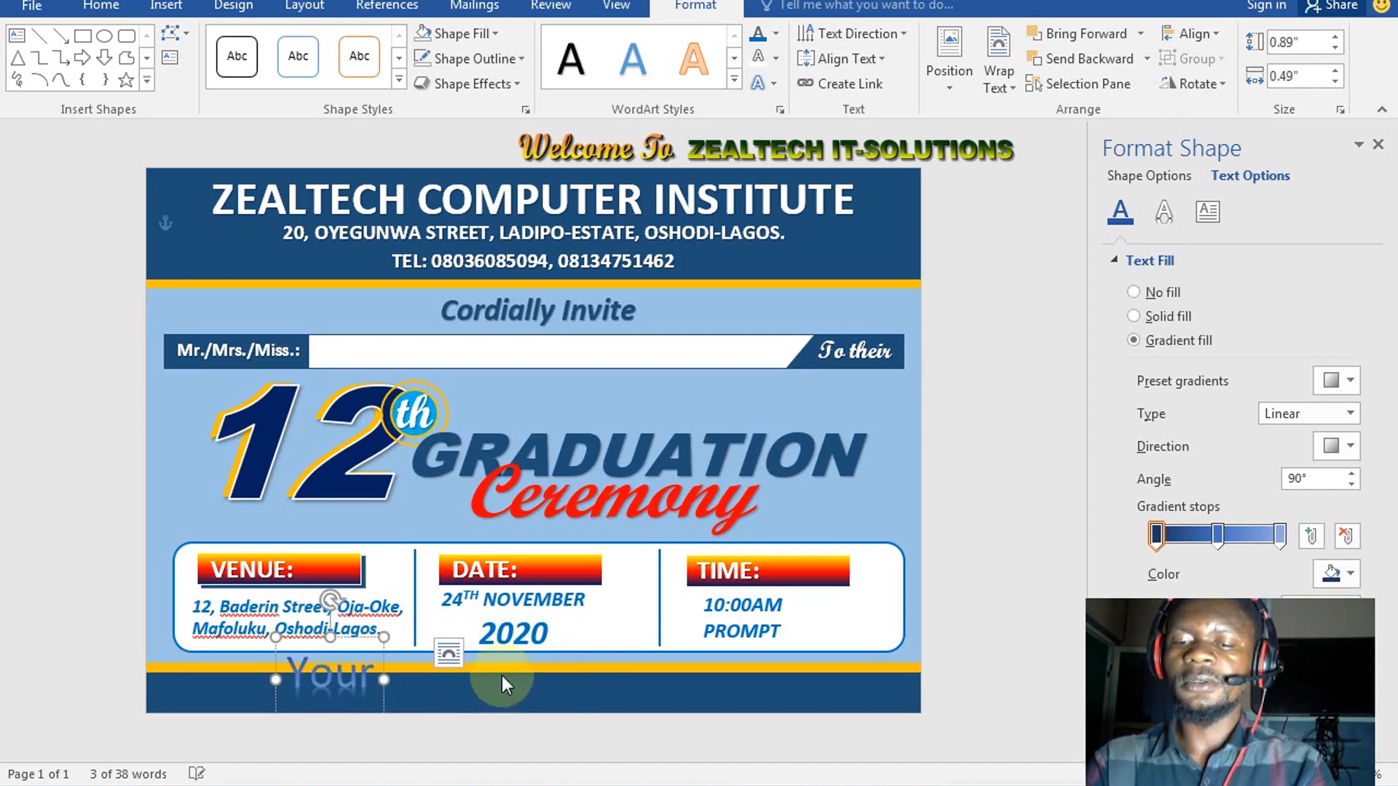
{"action": "type", "text": " Pres"}
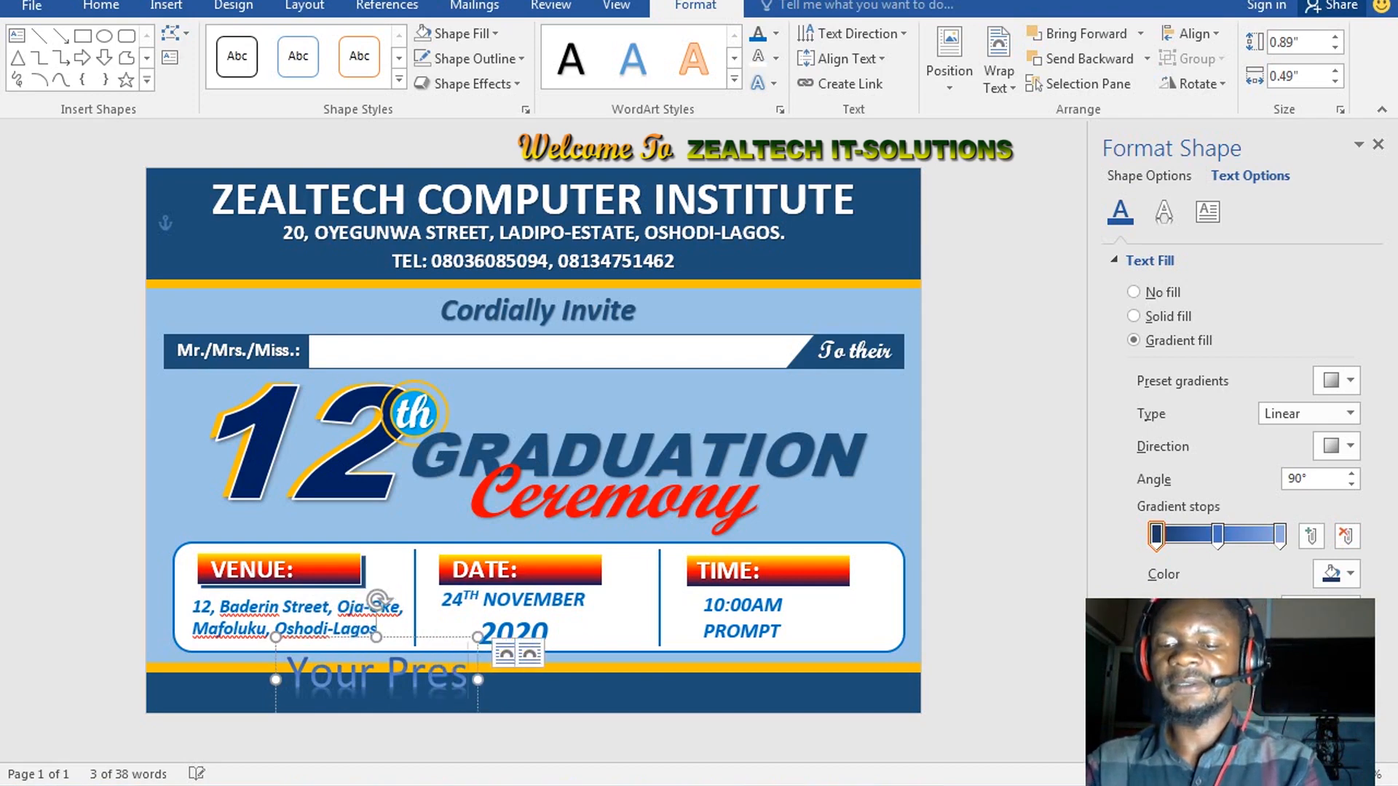
{"action": "type", "text": "ence and"}
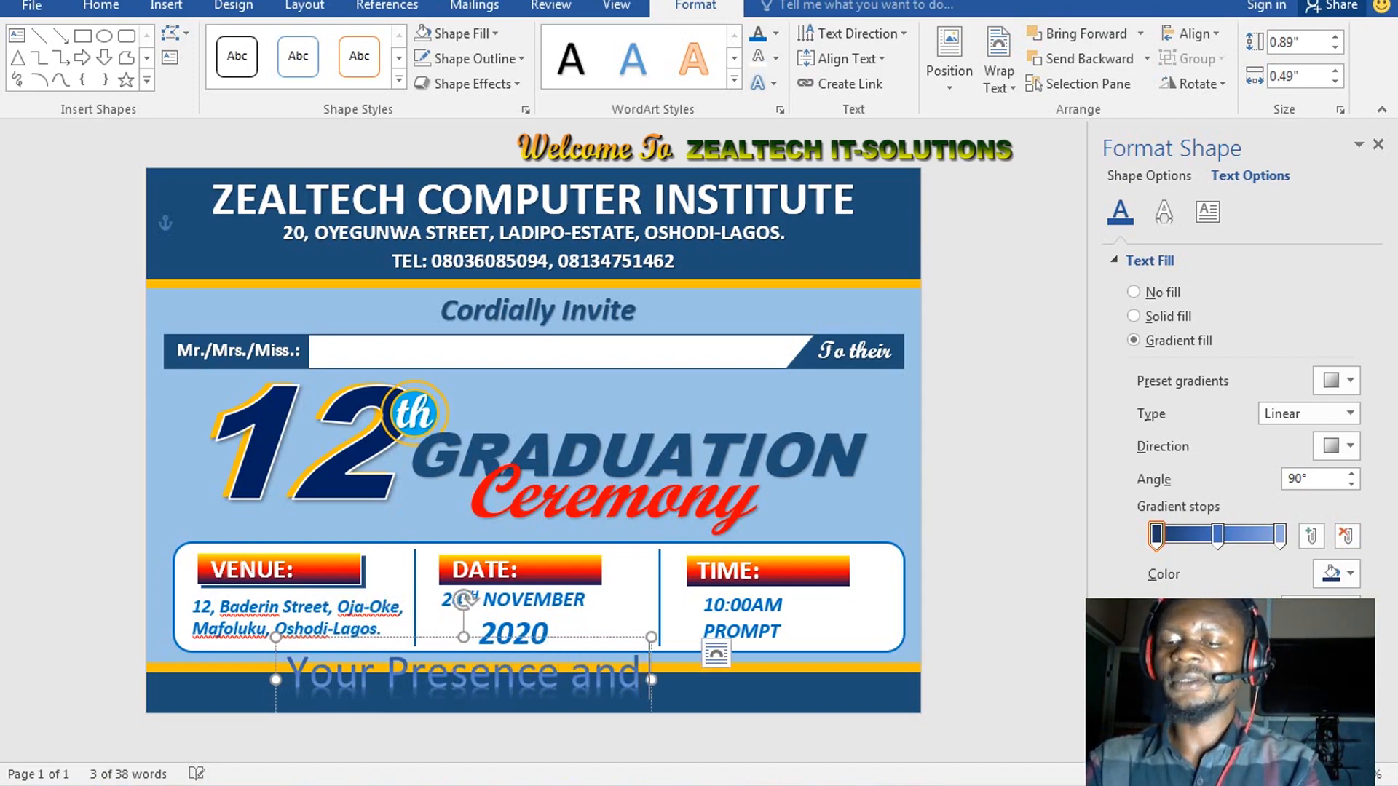
{"action": "type", "text": " Contru"}
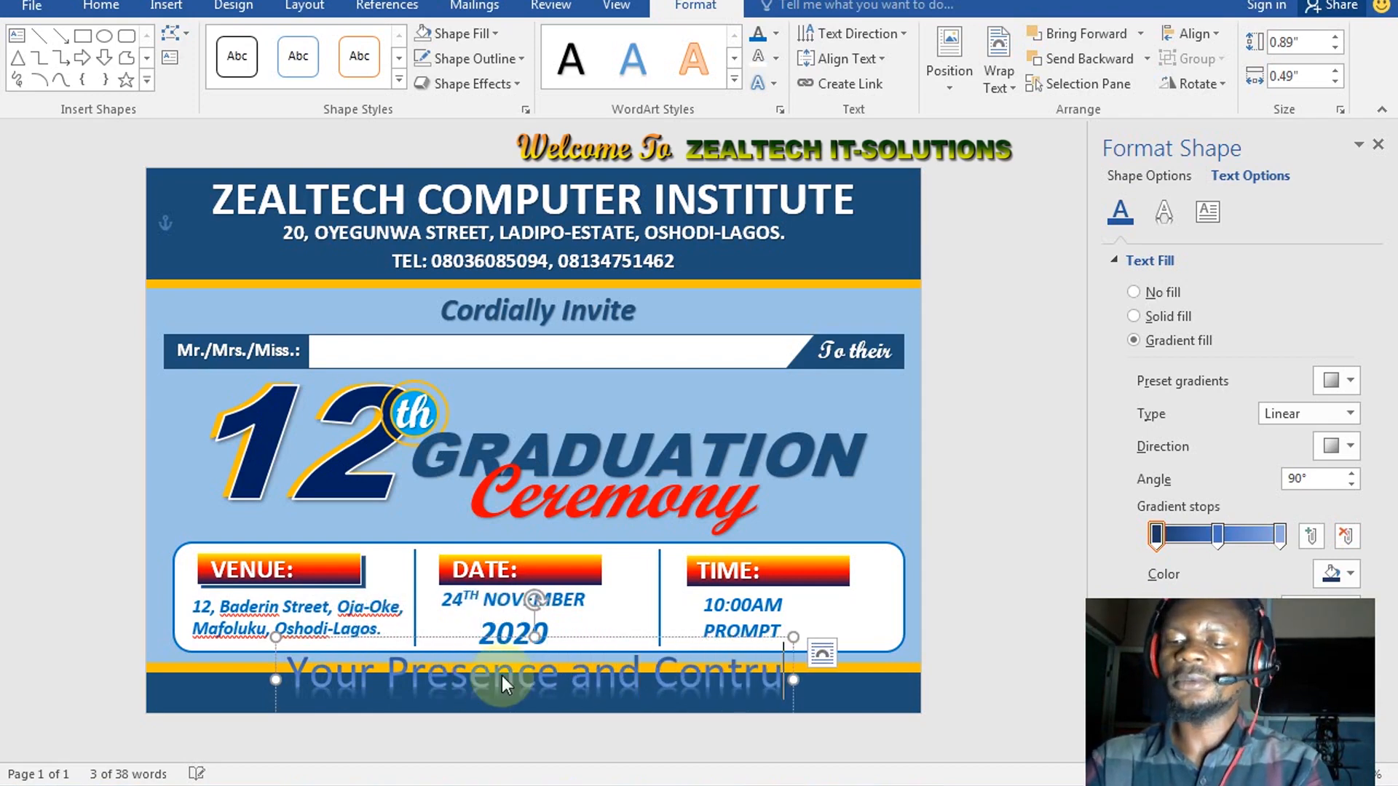
{"action": "key", "text": "BackSpace"}
{"action": "type", "text": "ibutio"}
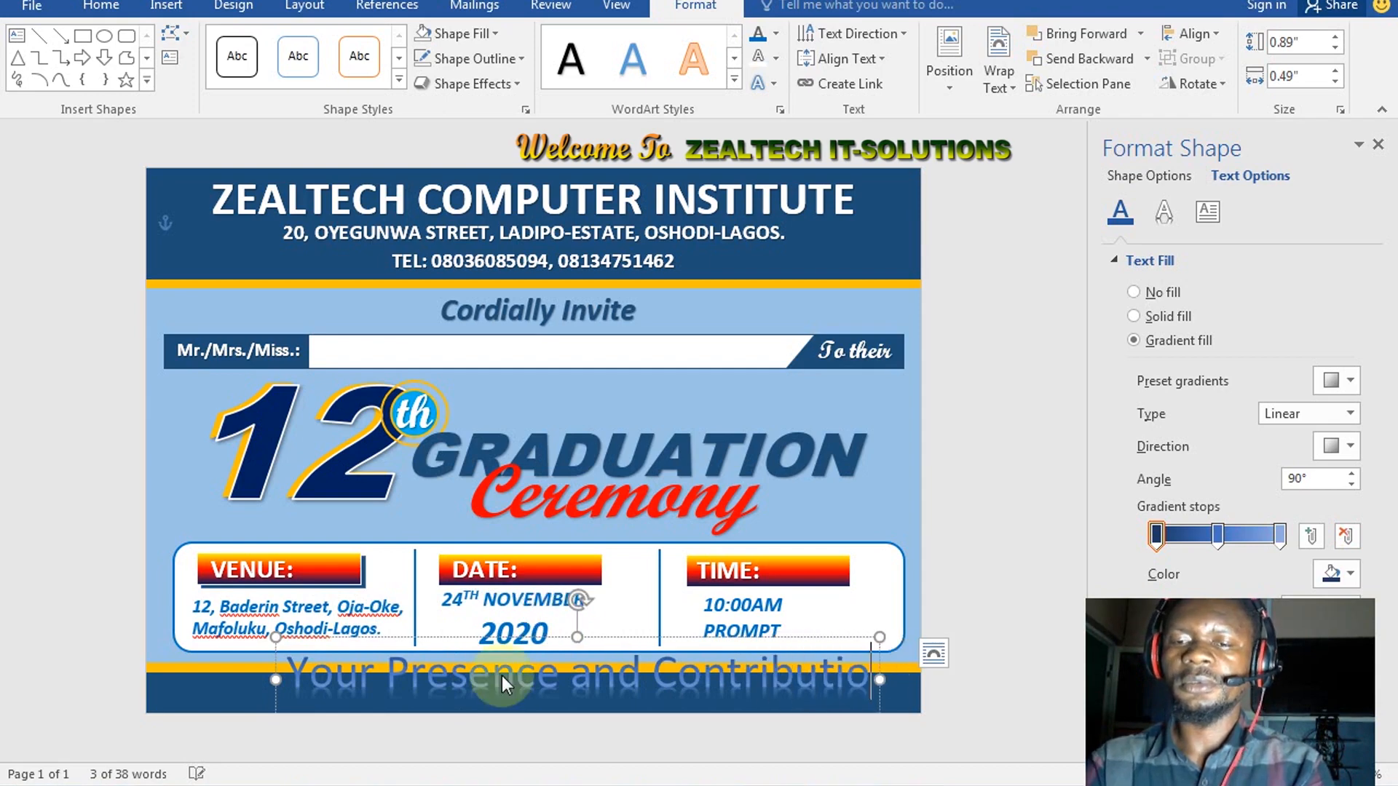
{"action": "type", "text": "n"}
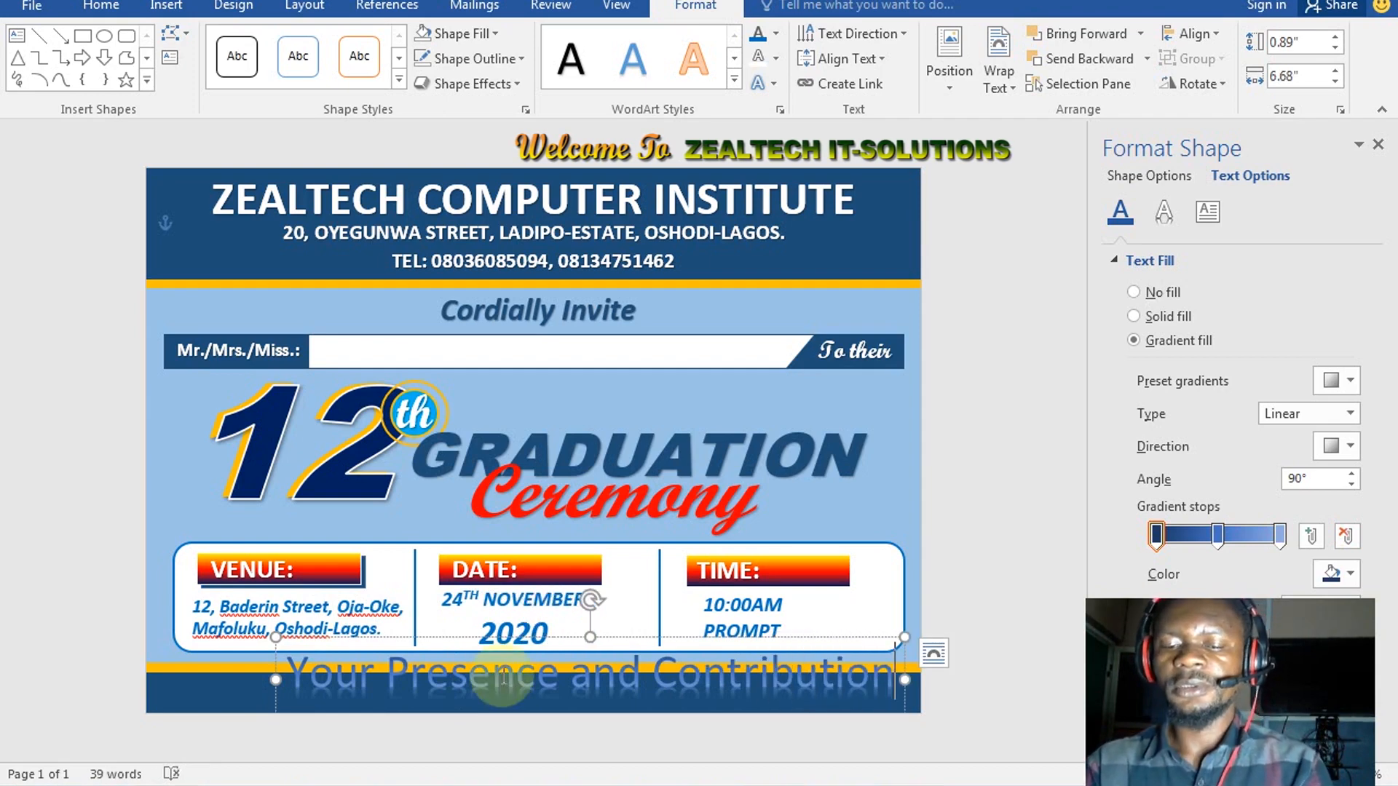
{"action": "key", "text": "ctrl+a"}
{"action": "key", "text": "ctrl+shift+comma"}
{"action": "key", "text": "ctrl+shift+comma"}
{"action": "key", "text": "ctrl+shift+comma"}
{"action": "key", "text": "ctrl+shift+comma"}
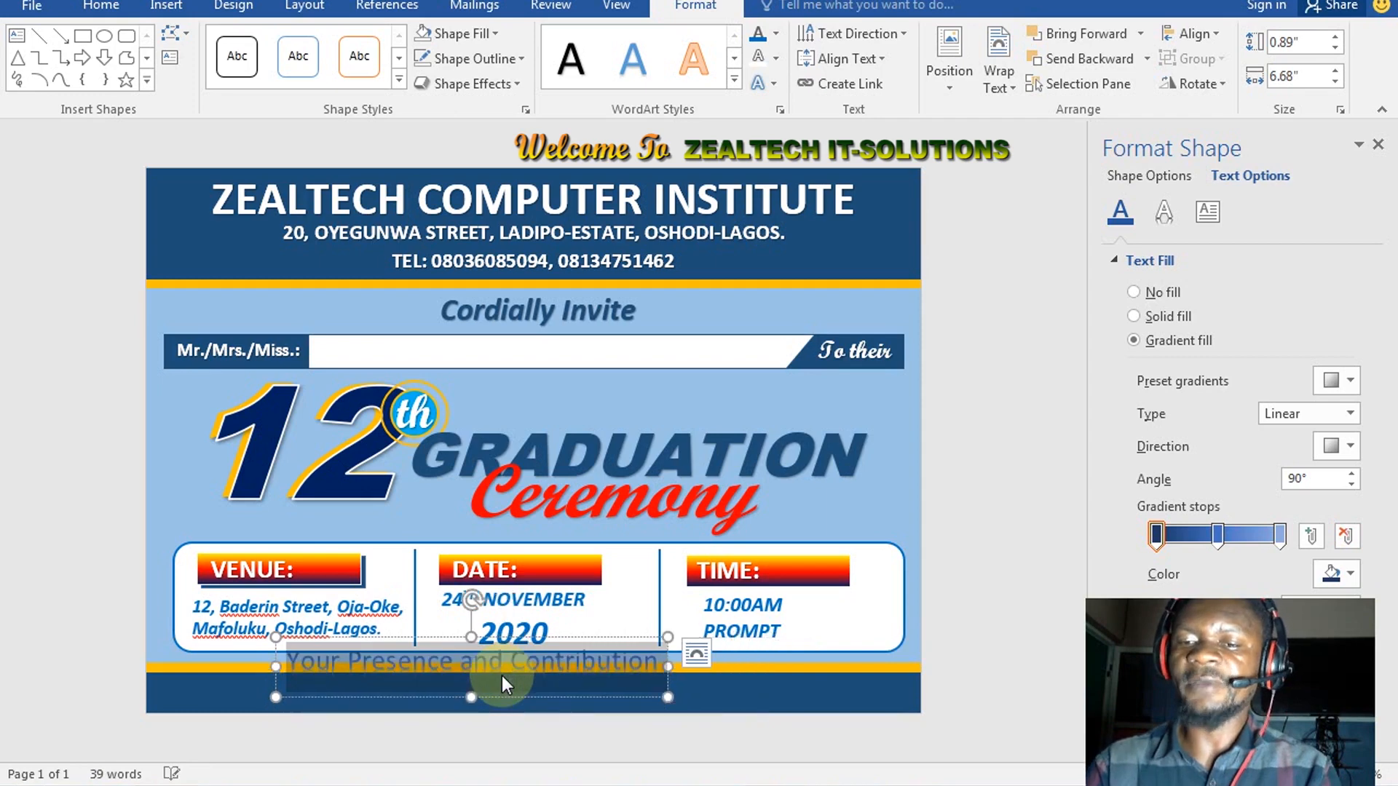
Append 'would be highly appreciated' and select the whole appreciation line
{"action": "key", "text": "End"}
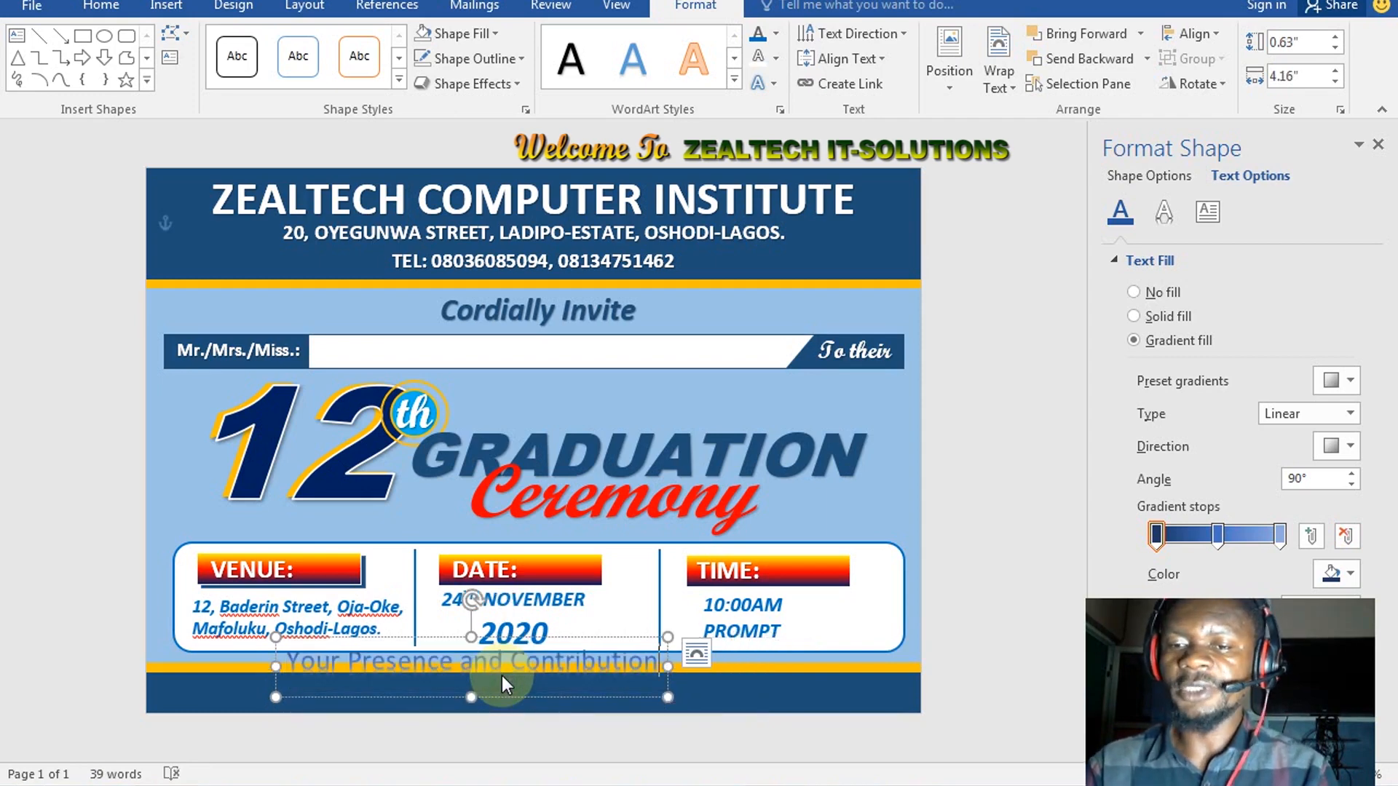
{"action": "type", "text": "s"}
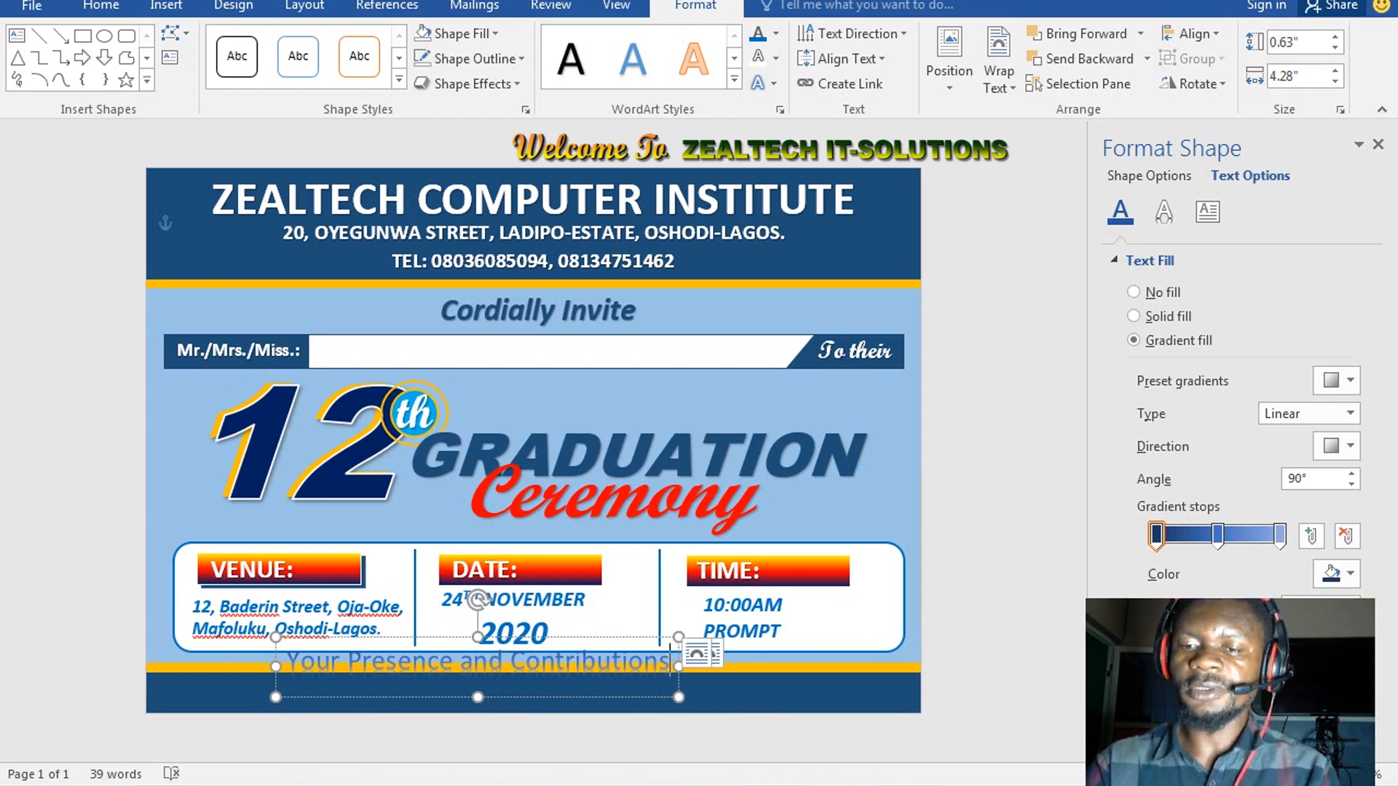
{"action": "key", "text": "BackSpace"}
{"action": "type", "text": "w"}
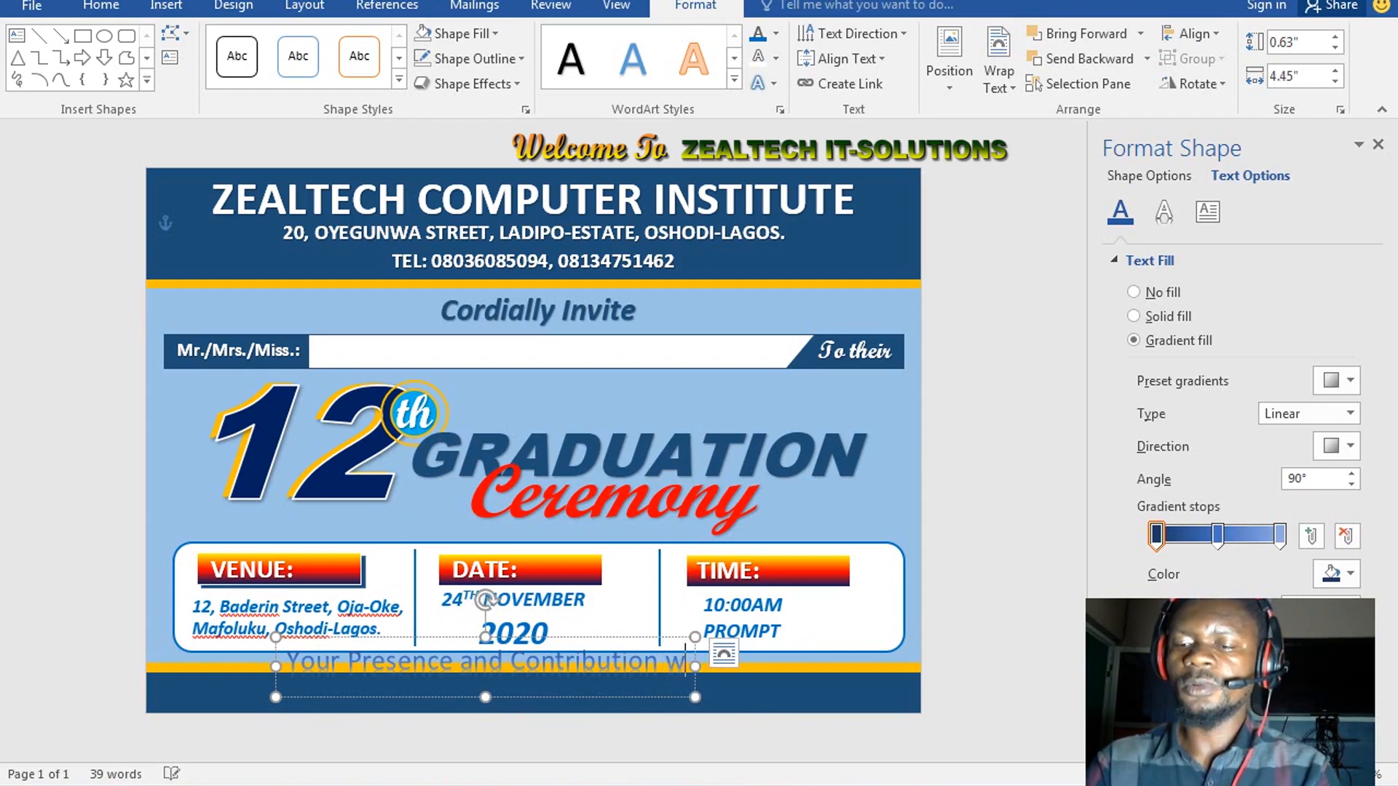
{"action": "type", "text": "ould"}
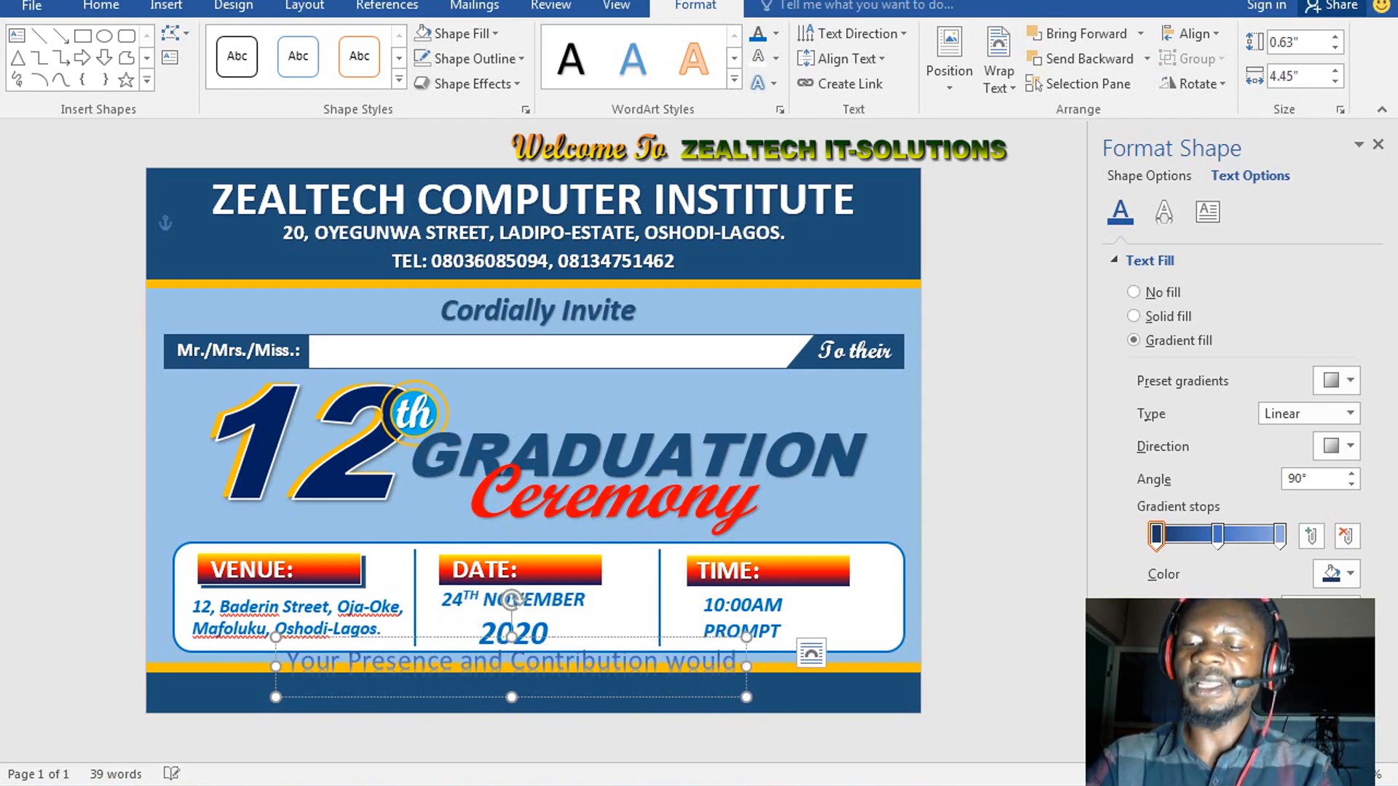
{"action": "type", "text": " be highl"}
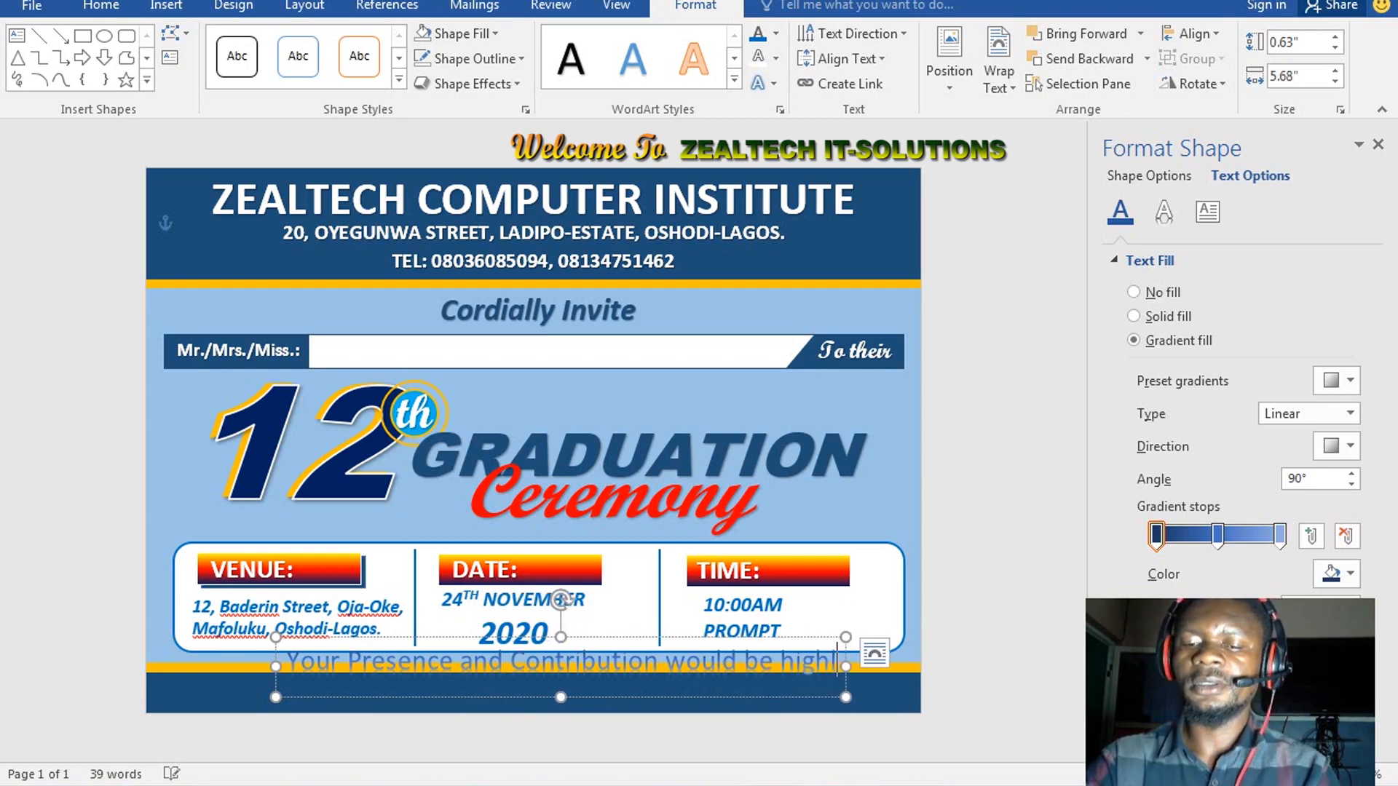
{"action": "type", "text": "y apprecia"}
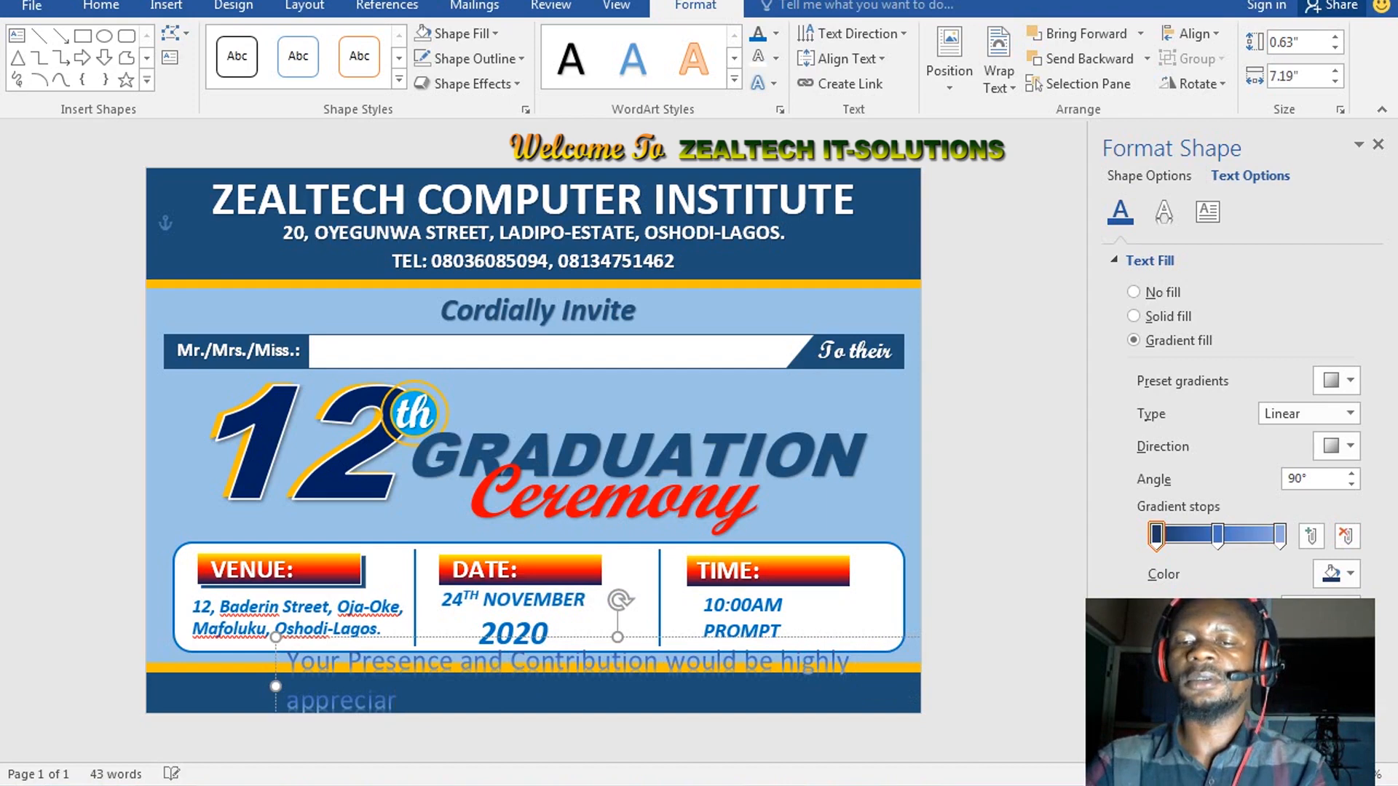
{"action": "type", "text": "ted"}
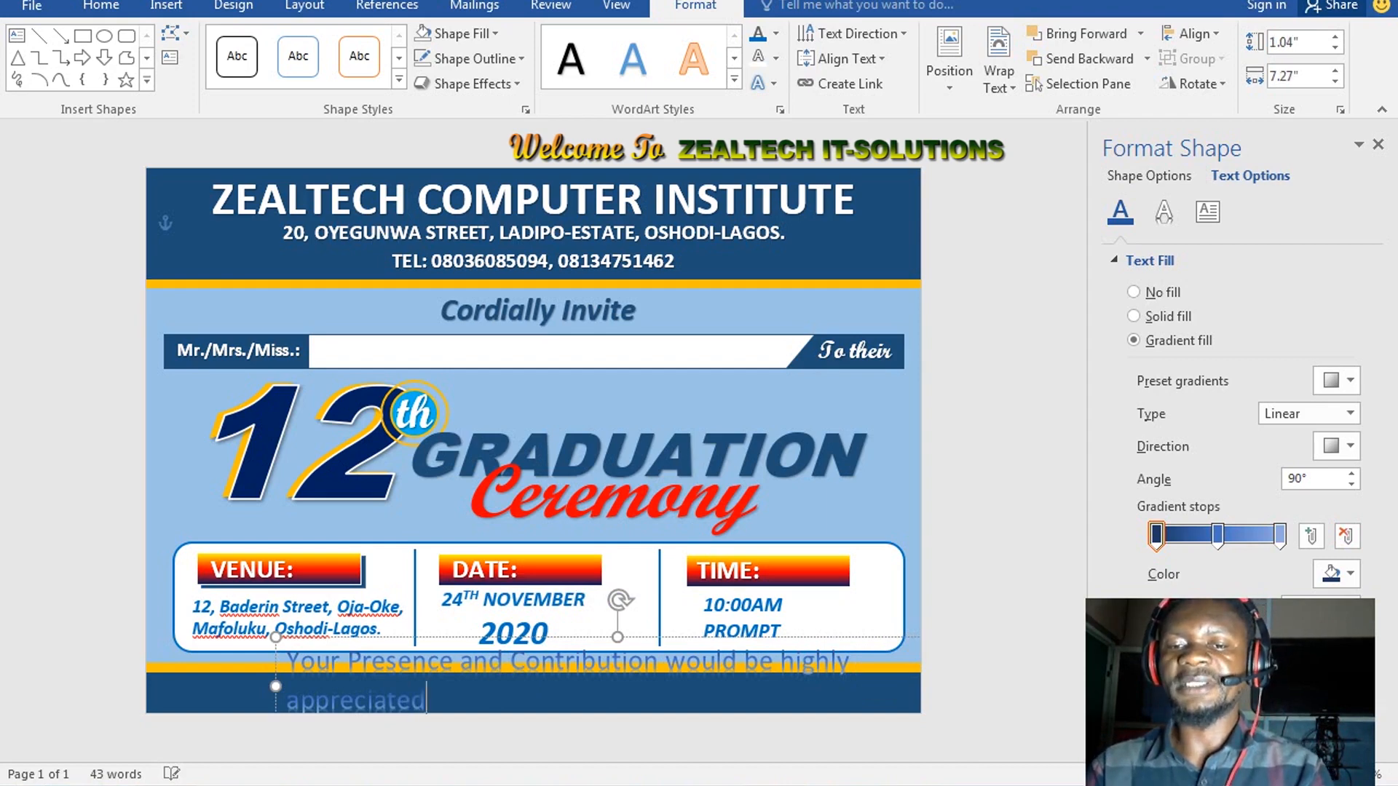
{"action": "triple_click", "coordinate": [502, 677]}
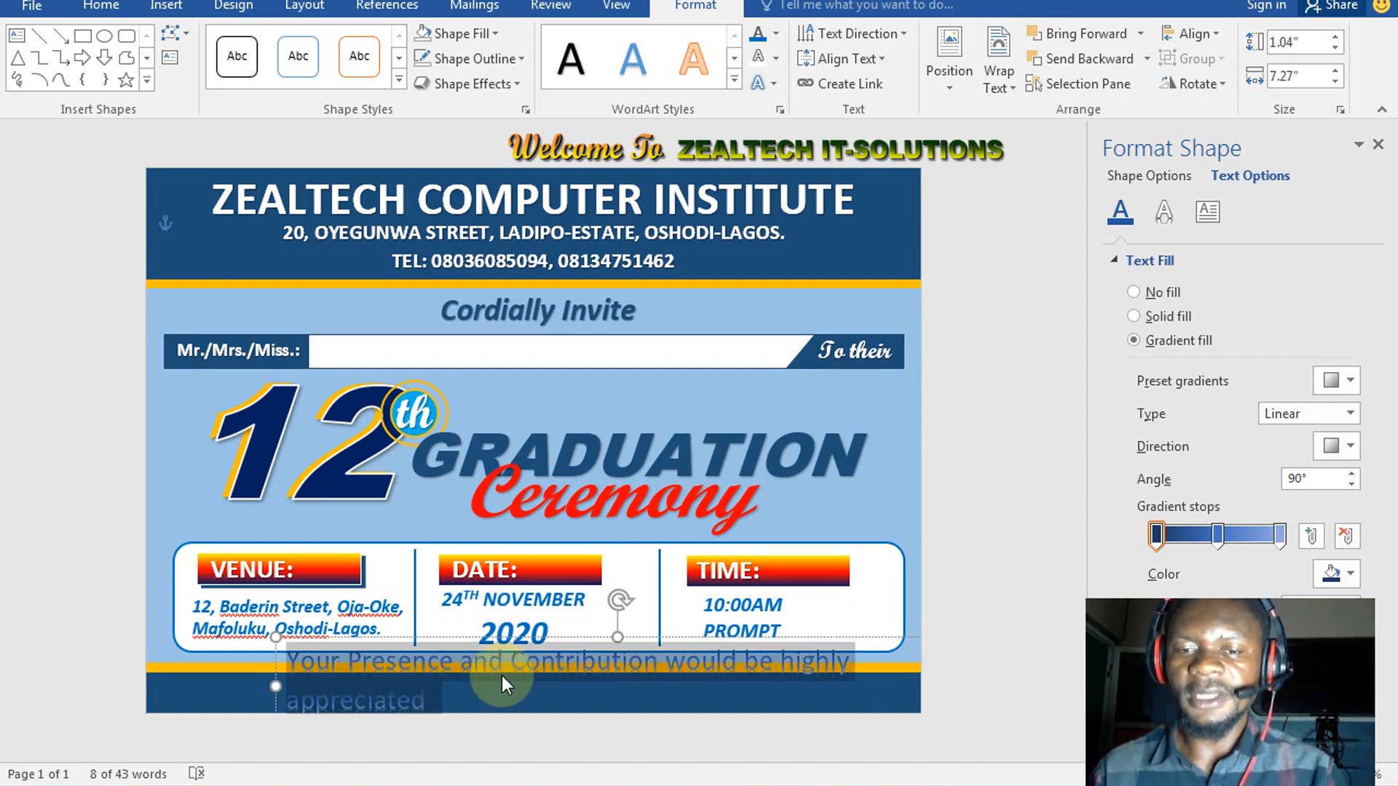
Widen the WordArt box to fit one row and make the text bold italic
{"action": "left_click_drag", "start_coordinate": [277, 691], "coordinate": [188, 691]}
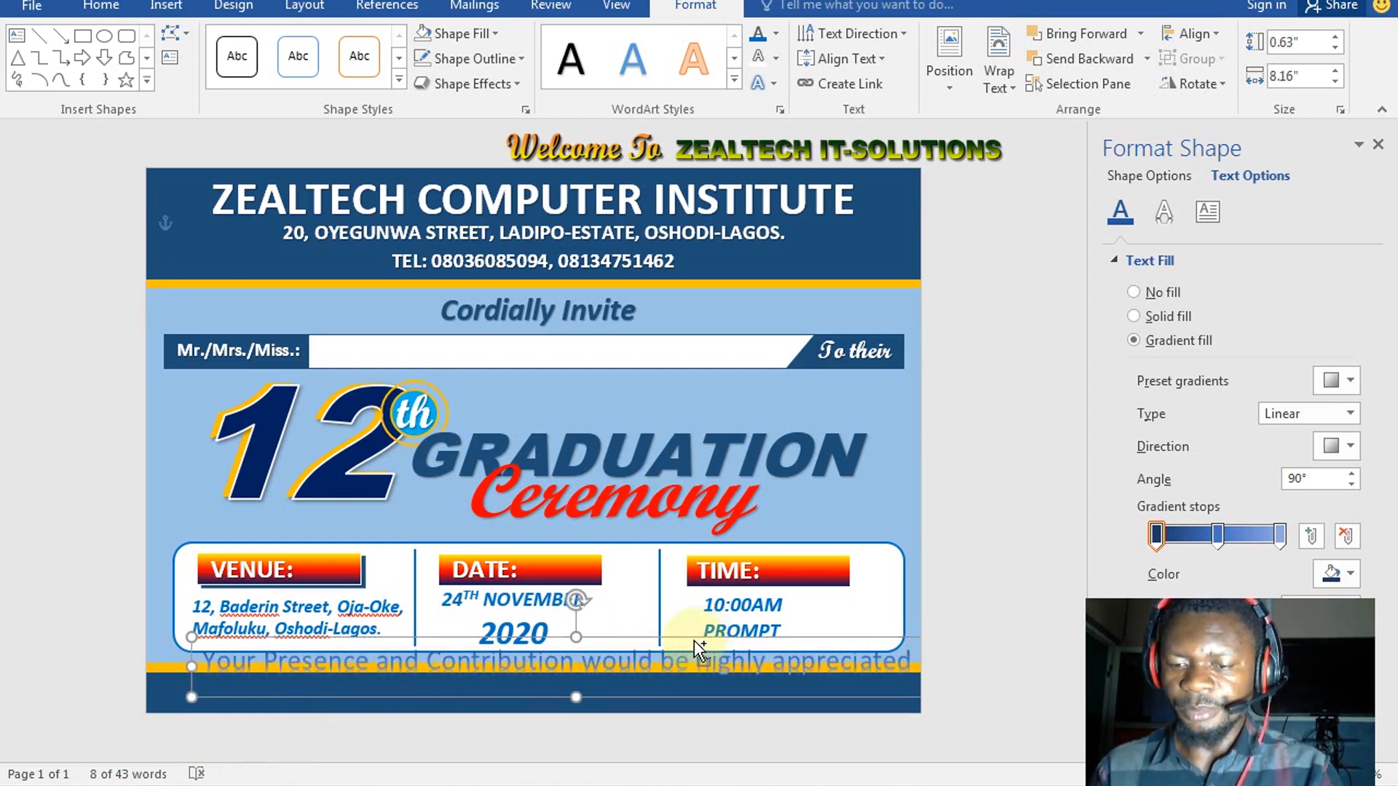
{"action": "key", "text": "ctrl+b"}
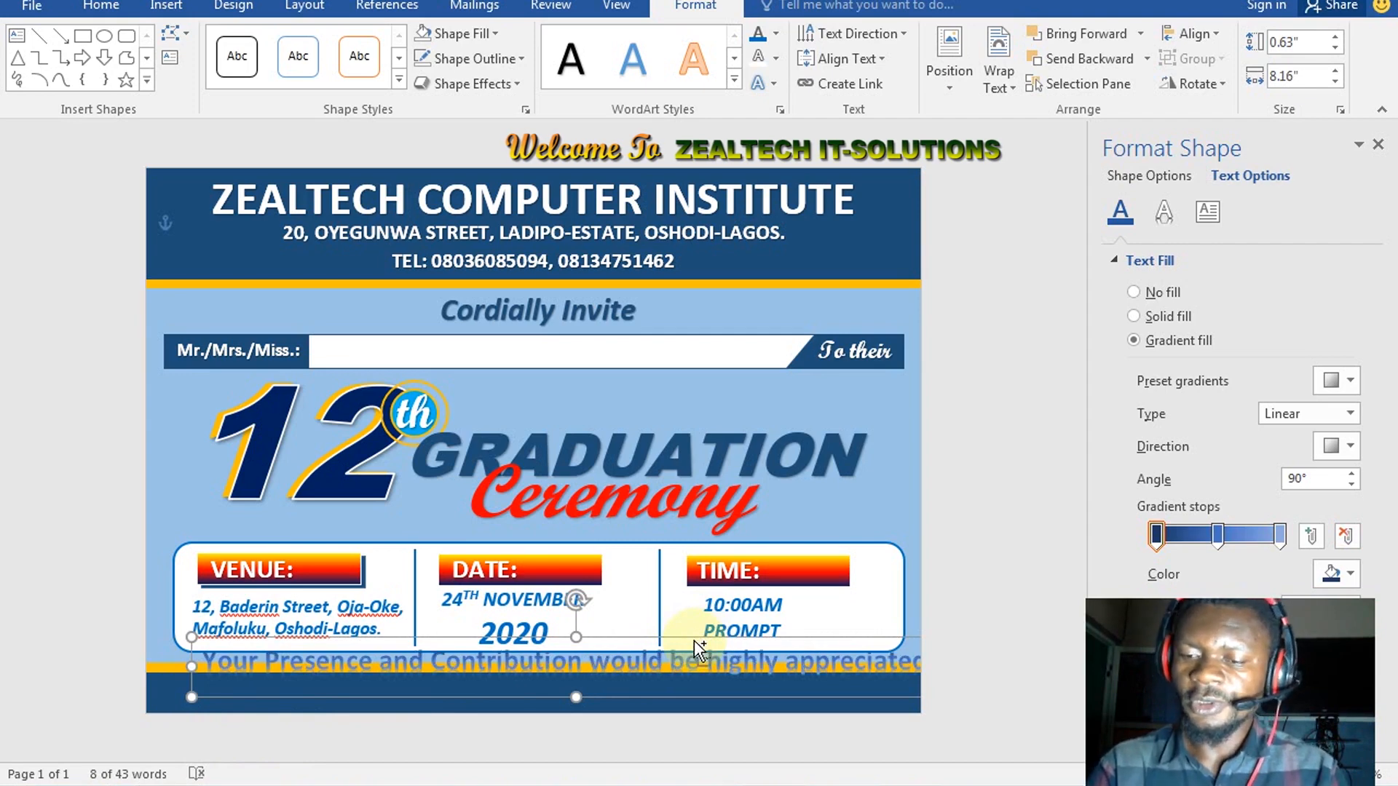
{"action": "key", "text": "ctrl+i"}
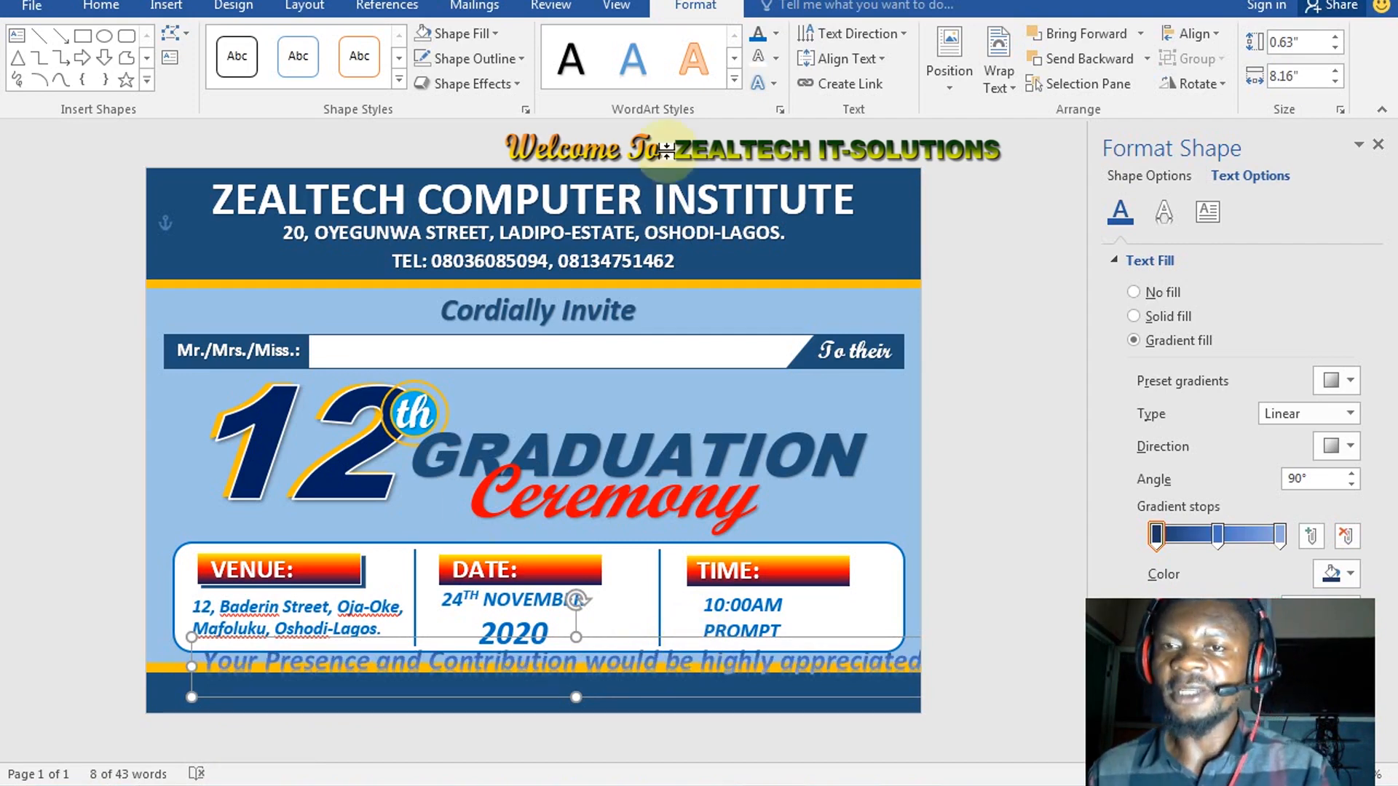
Fill the appreciation text white and move the box onto the bottom blue band
{"action": "left_click", "coordinate": [776, 36]}
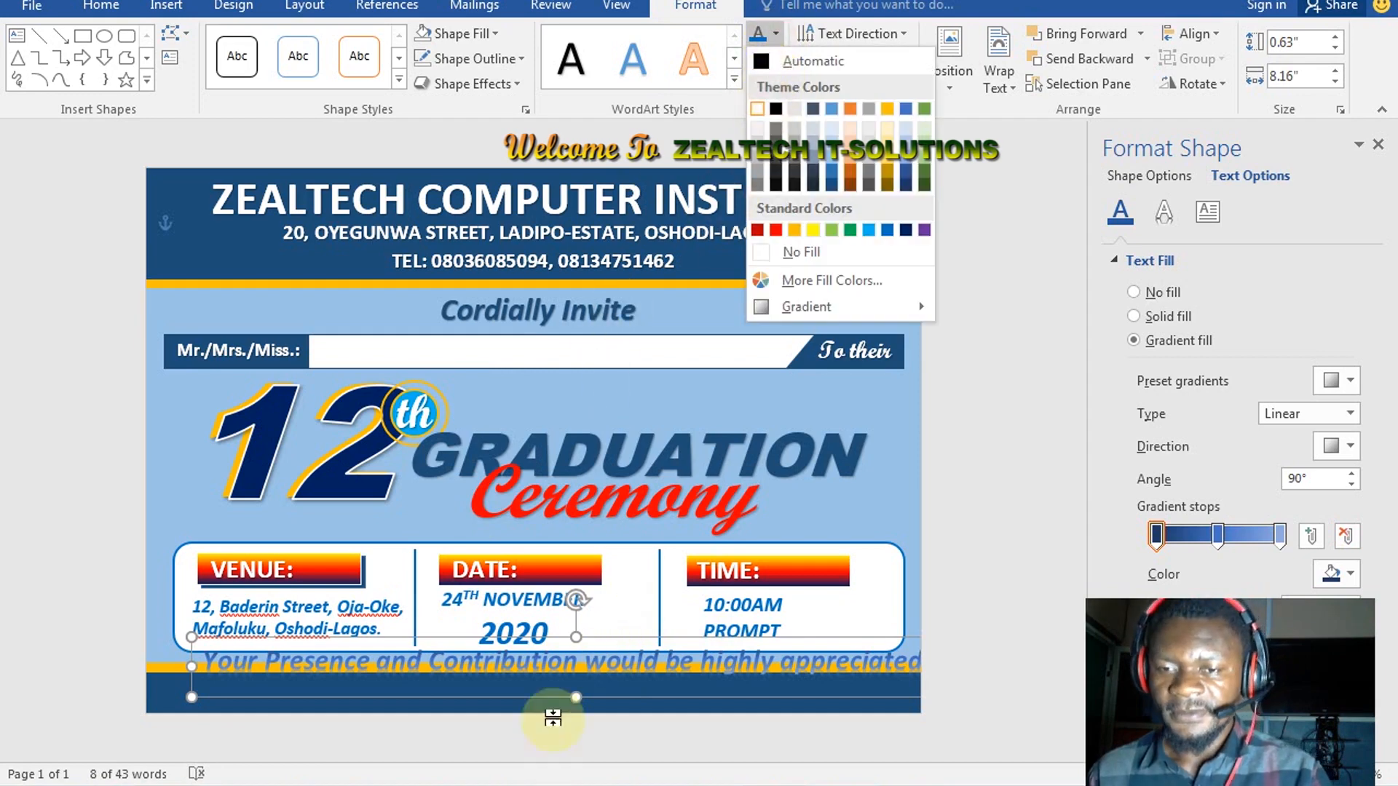
{"action": "left_click", "coordinate": [583, 692]}
{"action": "left_click", "coordinate": [593, 686]}
{"action": "left_click", "coordinate": [690, 652]}
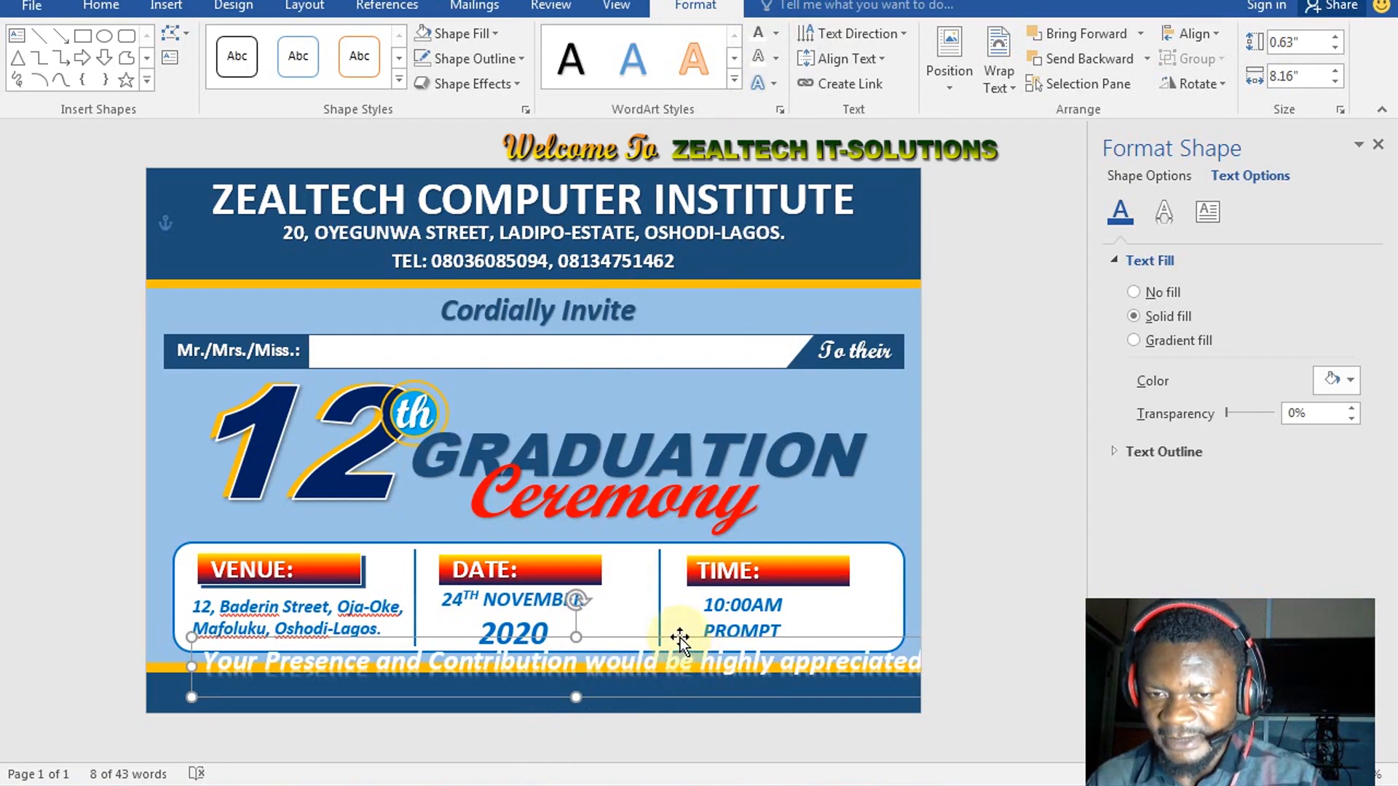
{"action": "left_click_drag", "start_coordinate": [680, 638], "coordinate": [658, 665]}
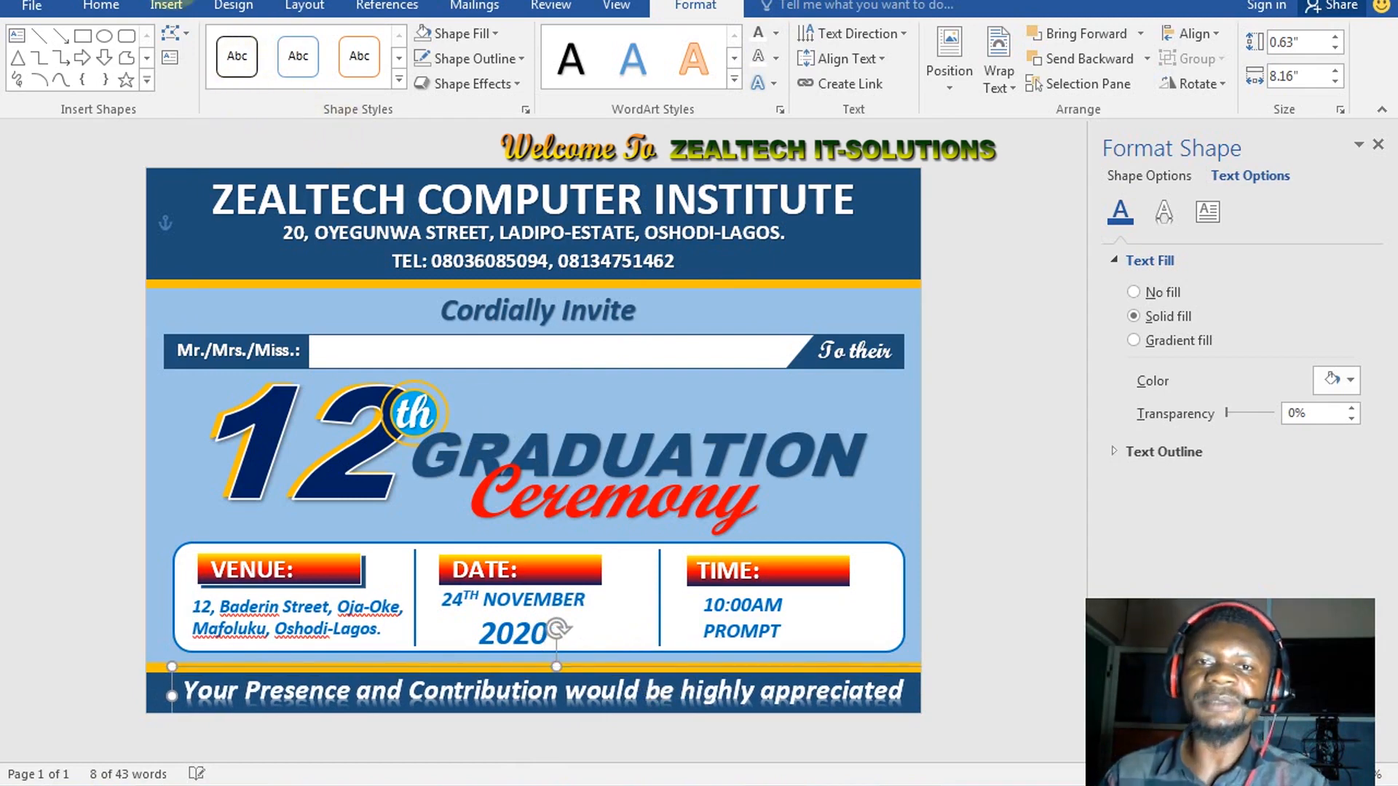
Change the appreciation line's font to Script MT Bold
{"action": "left_click", "coordinate": [101, 6]}
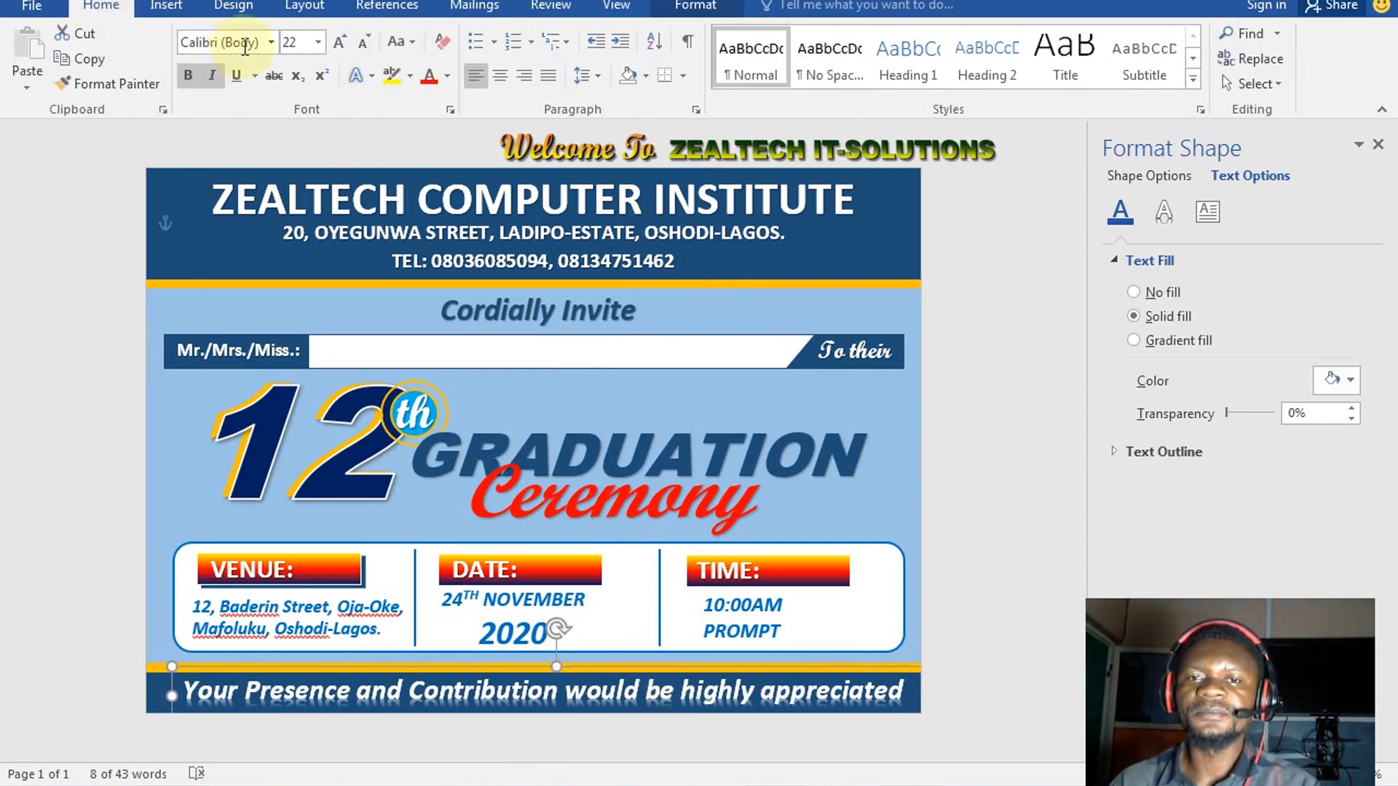
{"action": "left_click", "coordinate": [270, 42]}
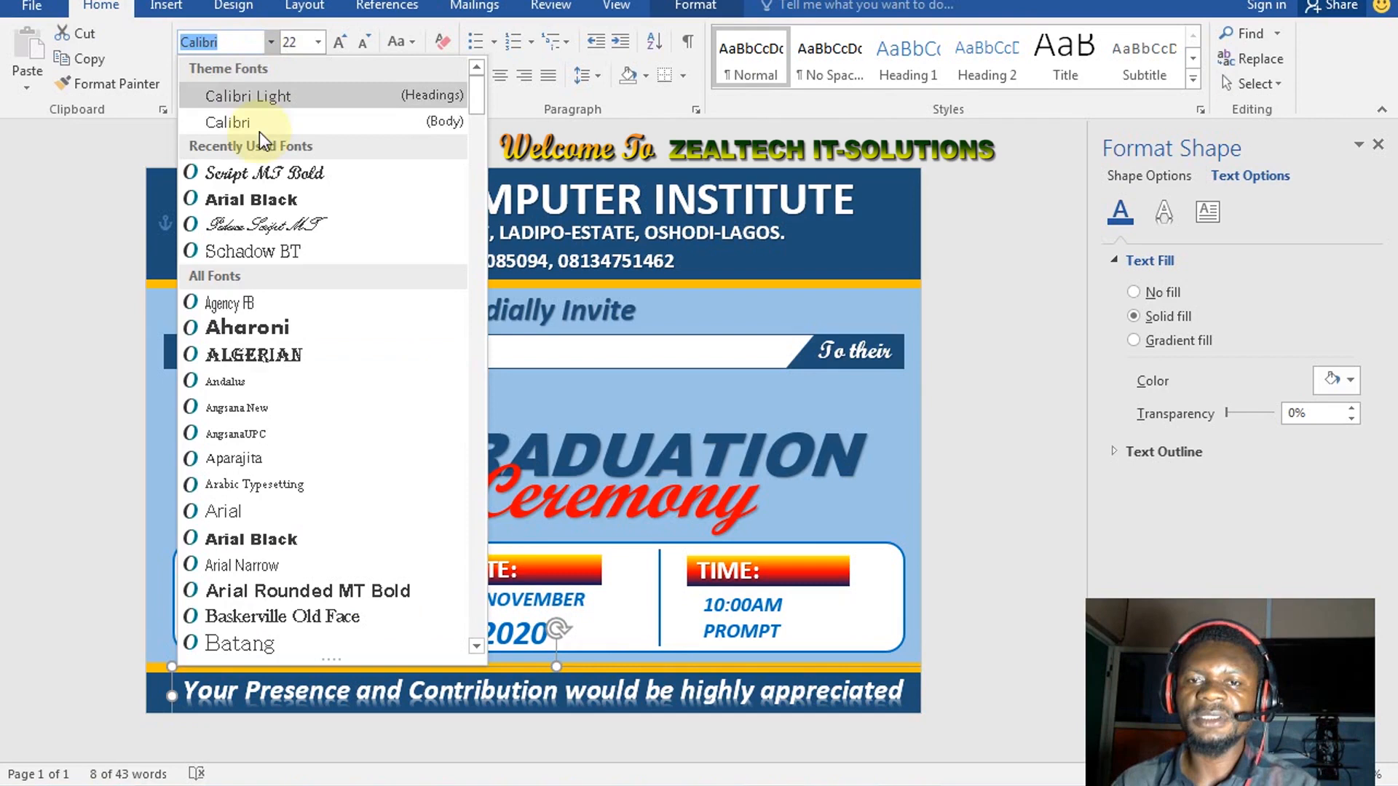
{"action": "left_click", "coordinate": [256, 173]}
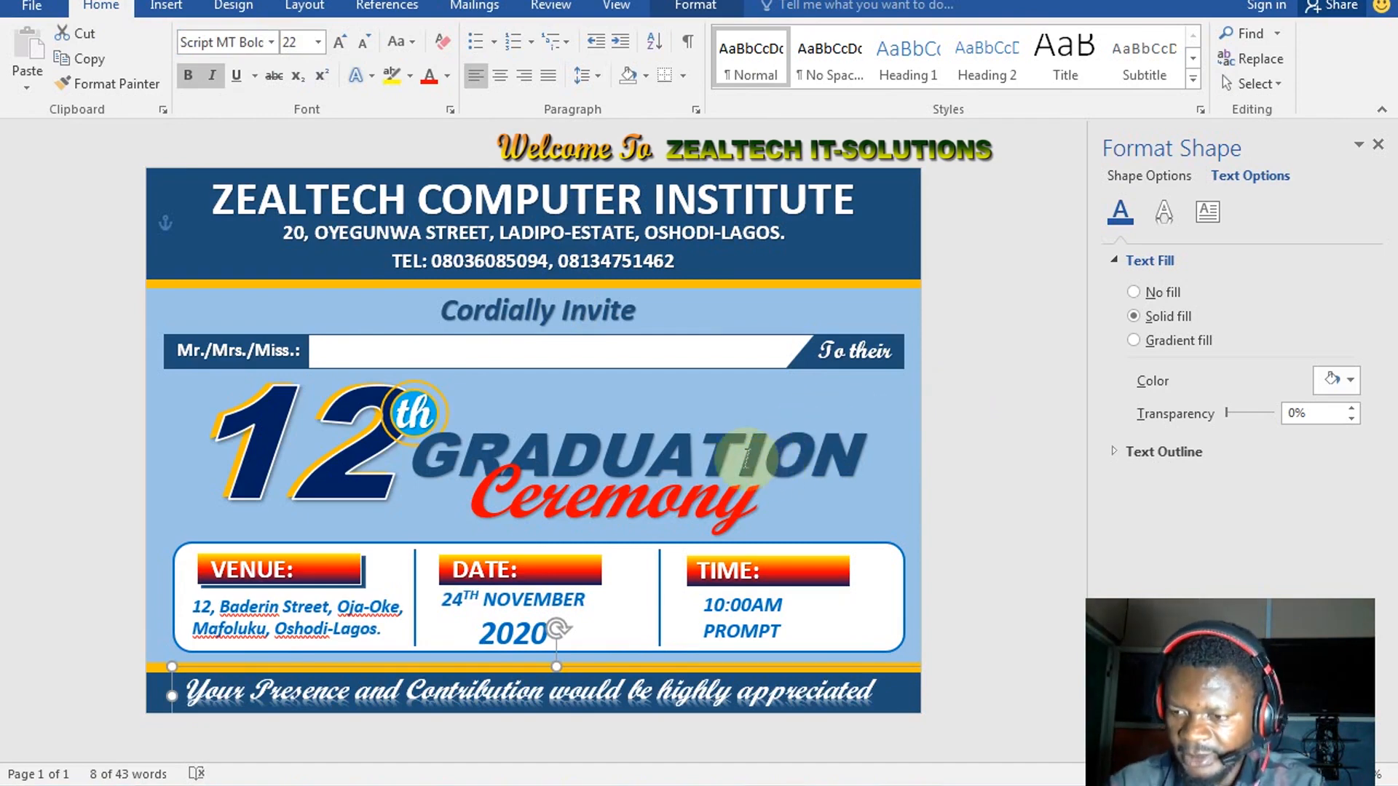
Nudge the text box into place on the bottom band and close the Format Shape pane
{"action": "key", "text": "Up"}
{"action": "key", "text": "Up"}
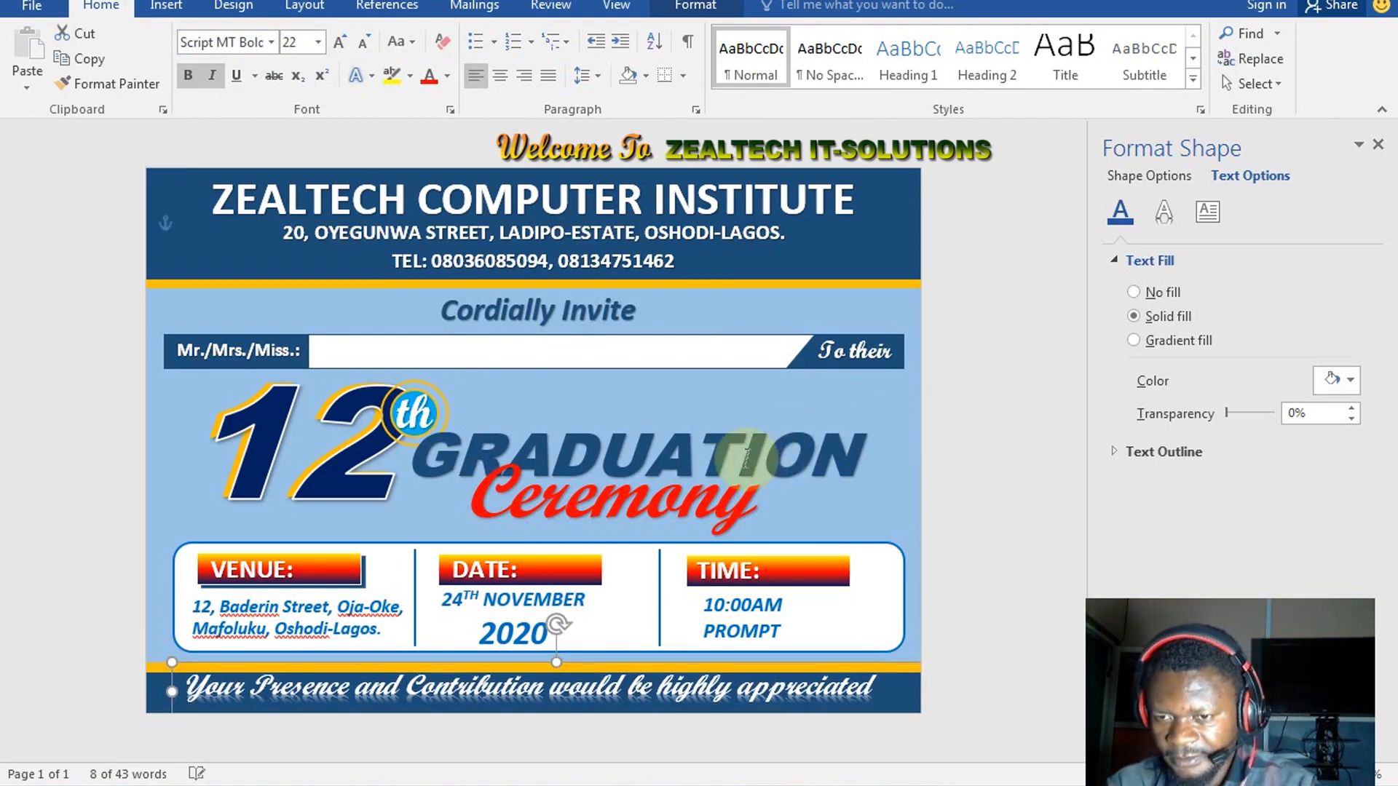
{"action": "key", "text": "Right"}
{"action": "key", "text": "Right"}
{"action": "key", "text": "Right"}
{"action": "key", "text": "Right"}
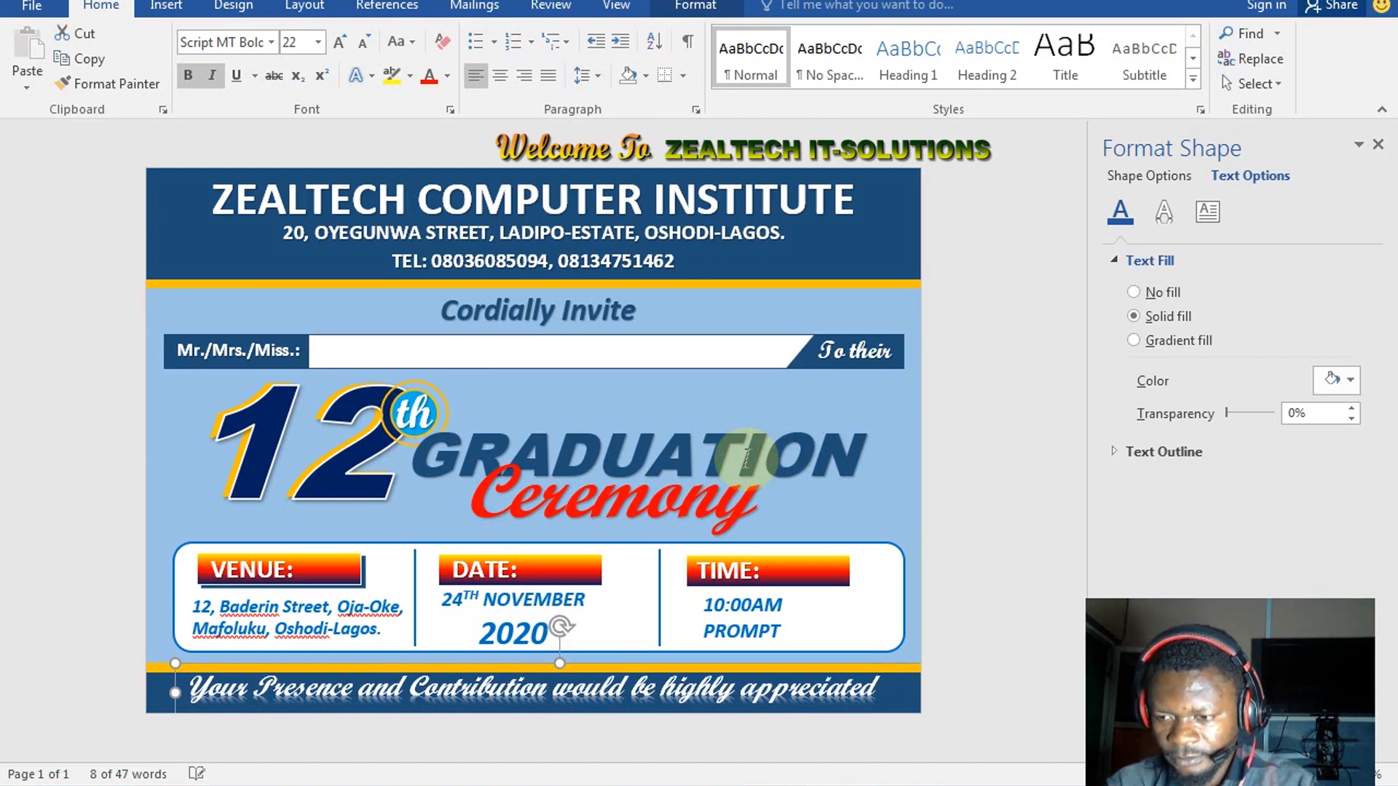
{"action": "key", "text": "Down"}
{"action": "key", "text": "Left"}
{"action": "key", "text": "Down"}
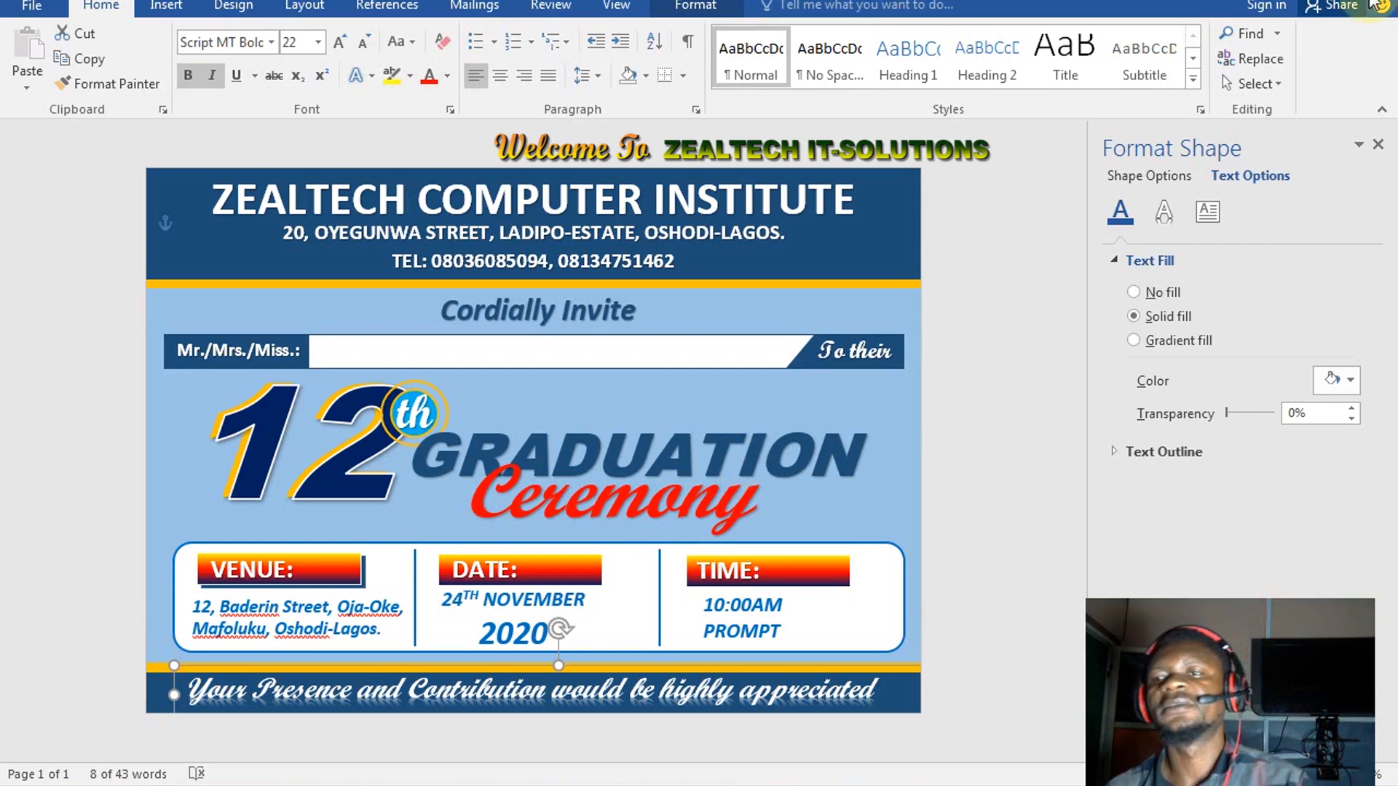
{"action": "left_click", "coordinate": [1378, 145]}
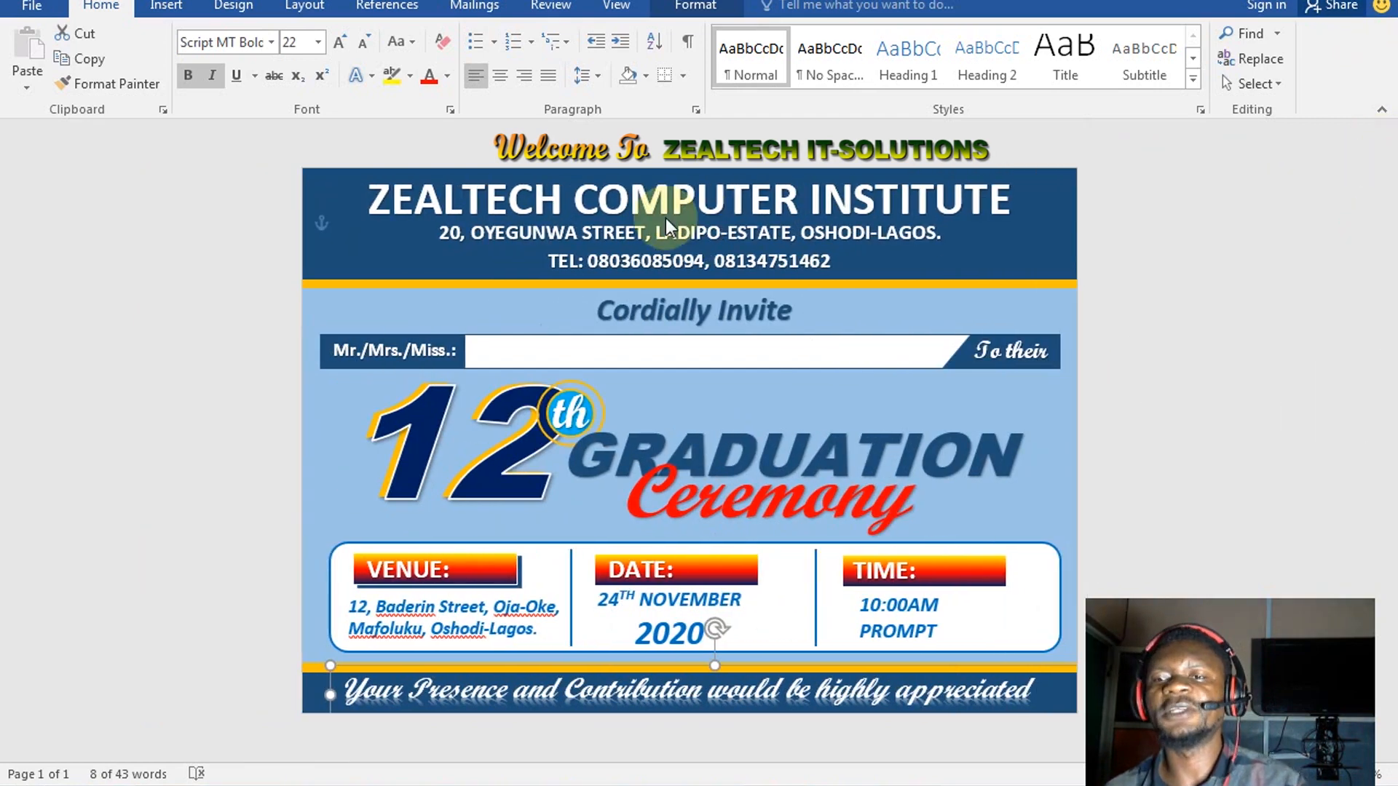